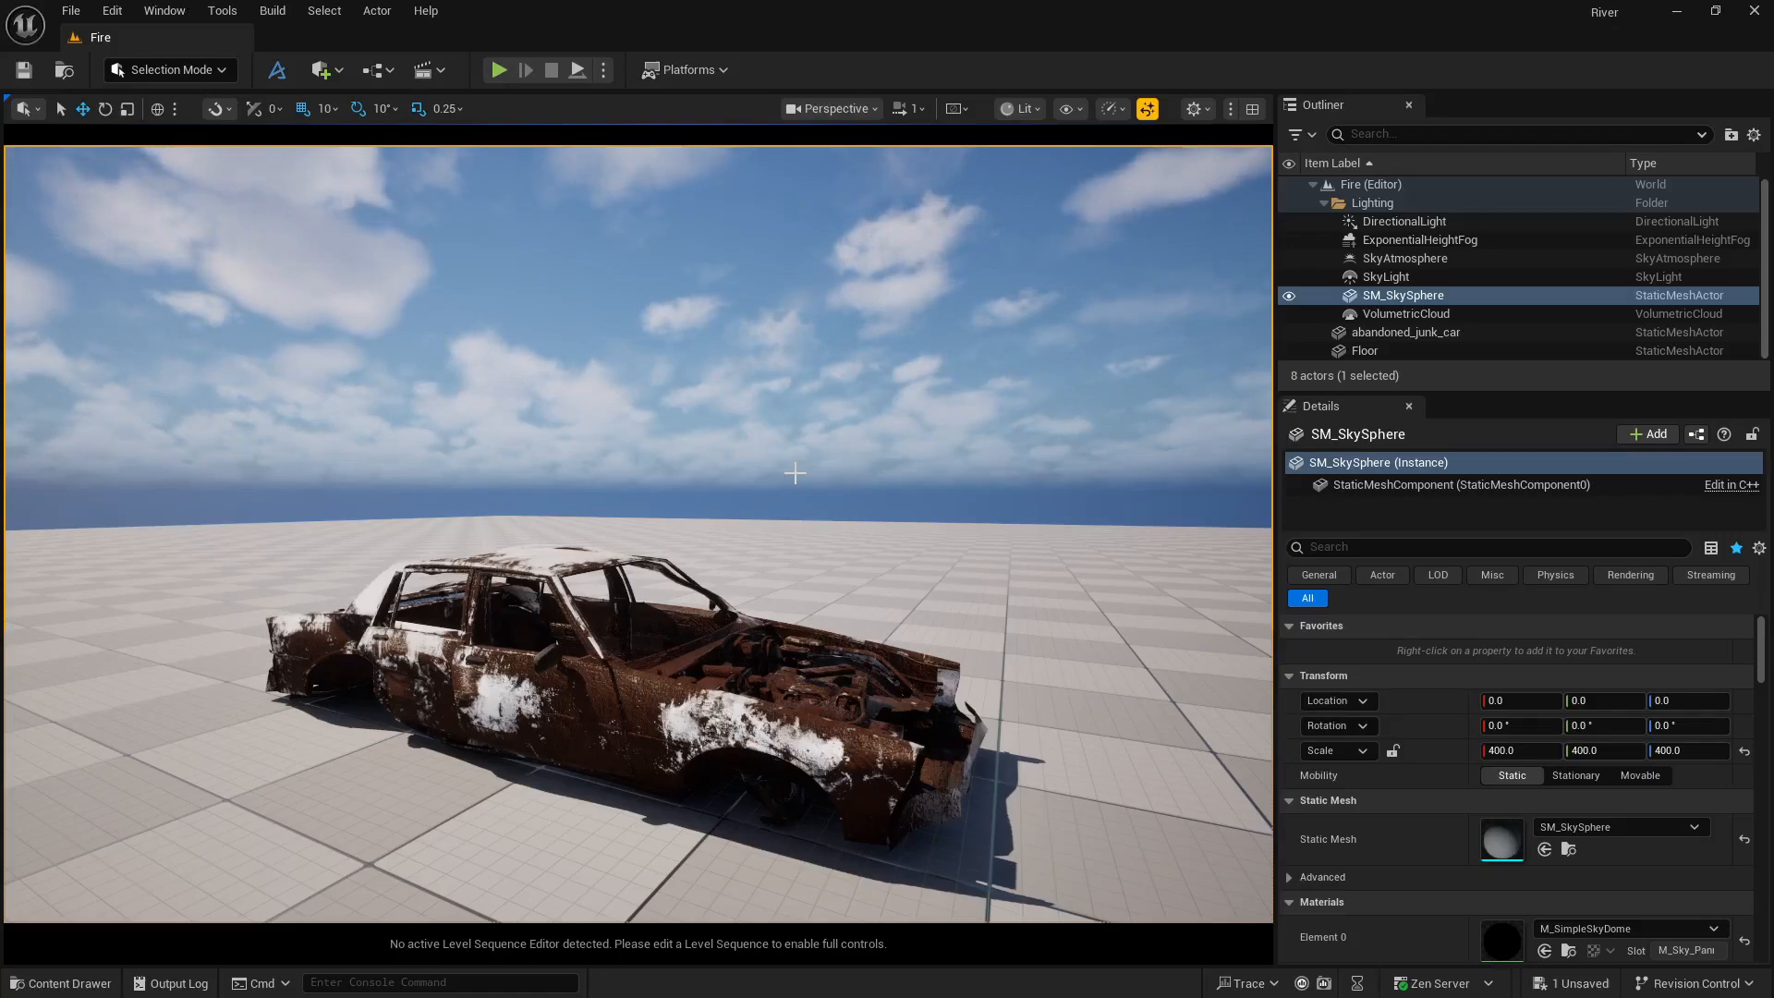
# Select the abandoned junk car in the level and view it from the side.
pyautogui.moveTo(638, 533); pyautogui.dragTo(767, 634, button='right')
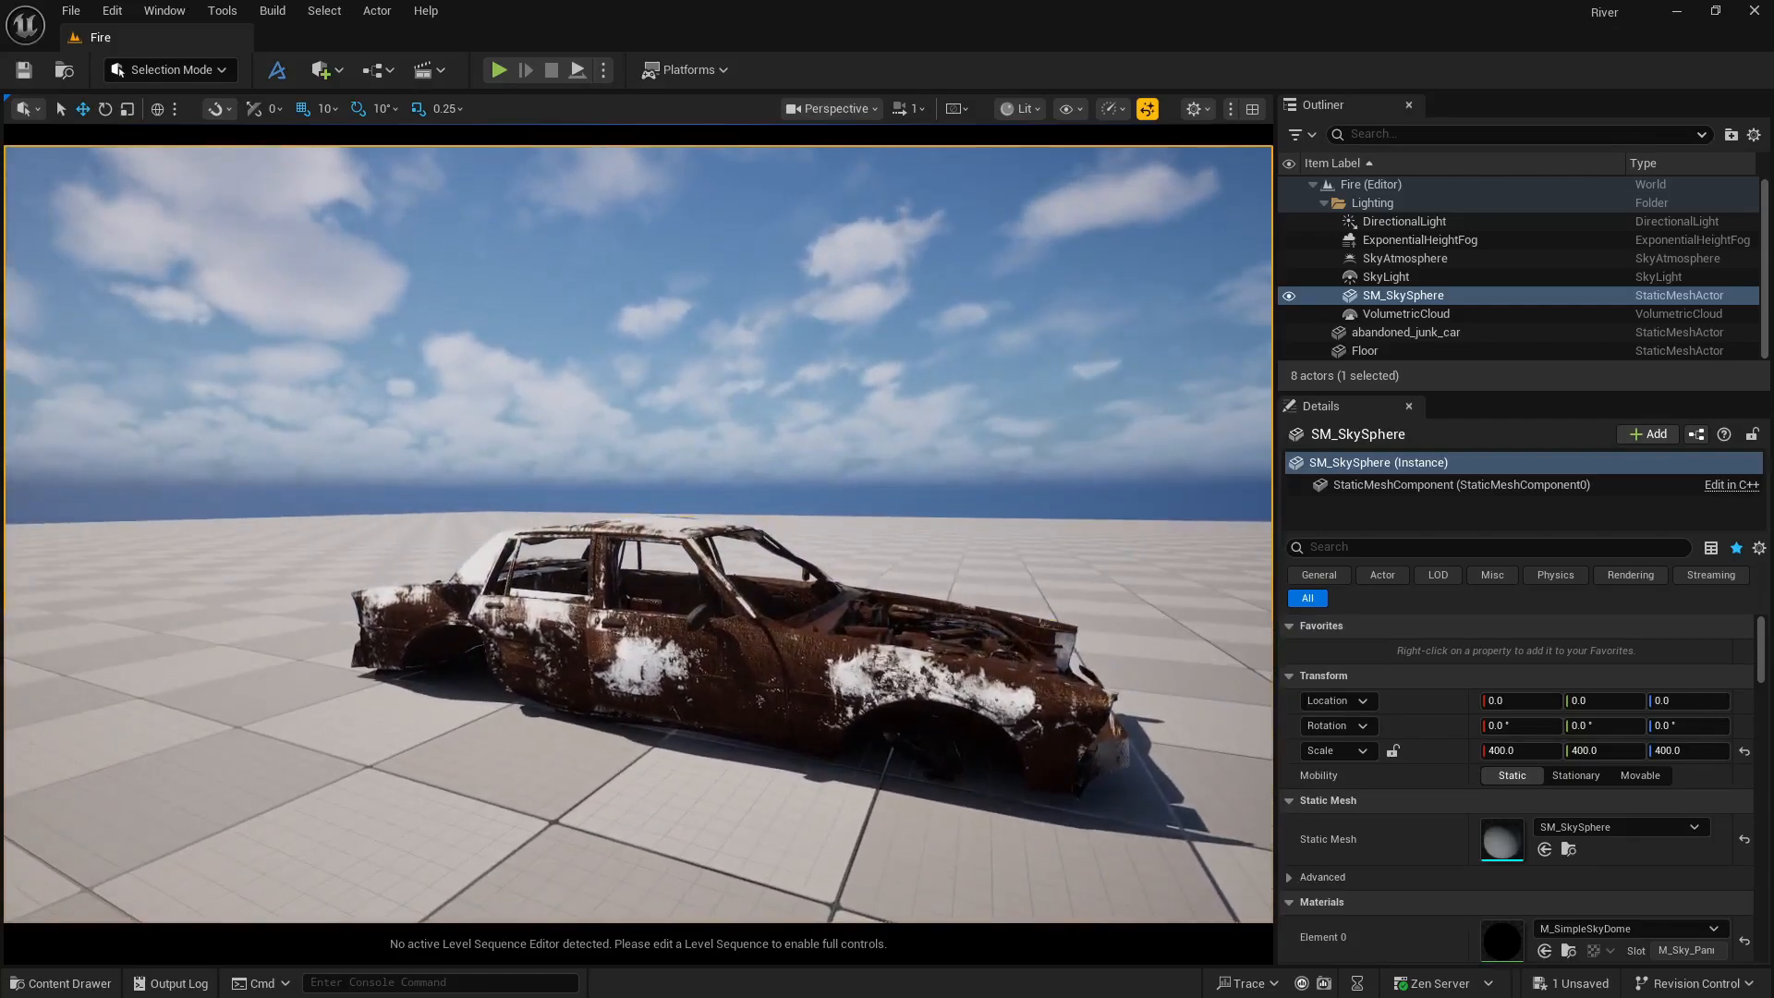
pyautogui.click(848, 676)
pyautogui.moveTo(848, 675); pyautogui.dragTo(876, 628, button='right')
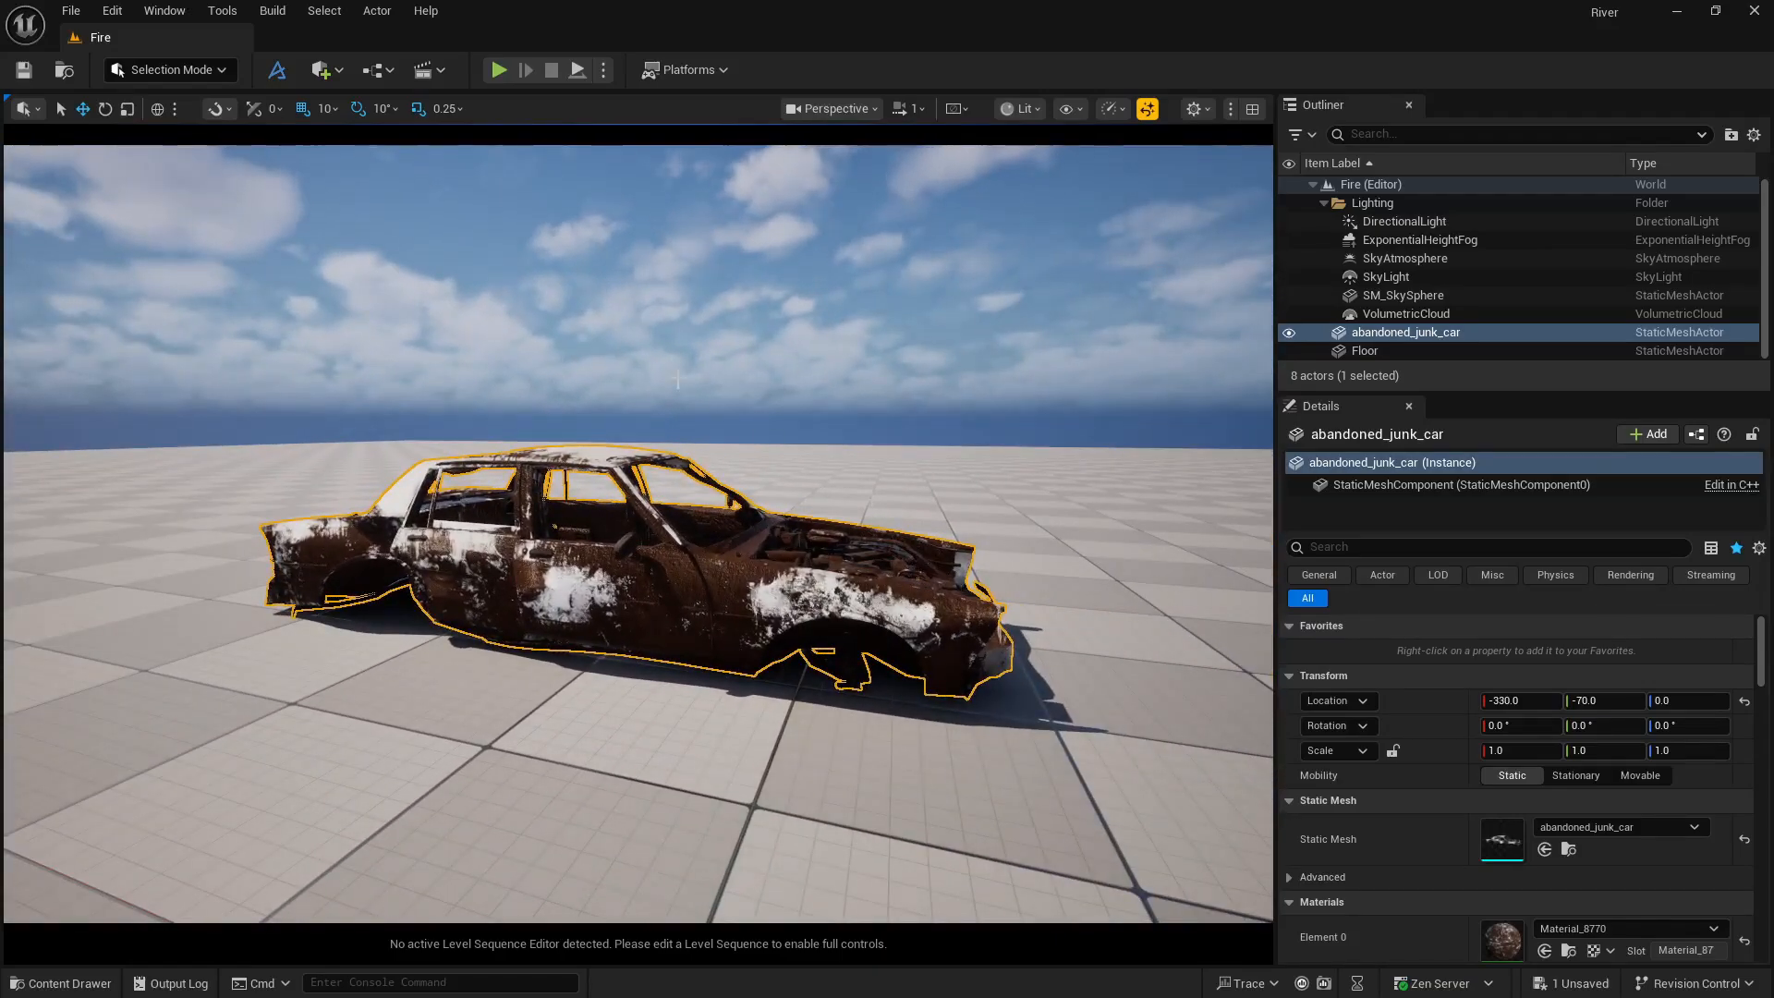
# Search the project's plugins for "niagara" to check which Niagara plugins are enabled, and close the plugin list.
pyautogui.click(112, 11)
pyautogui.click(208, 322)
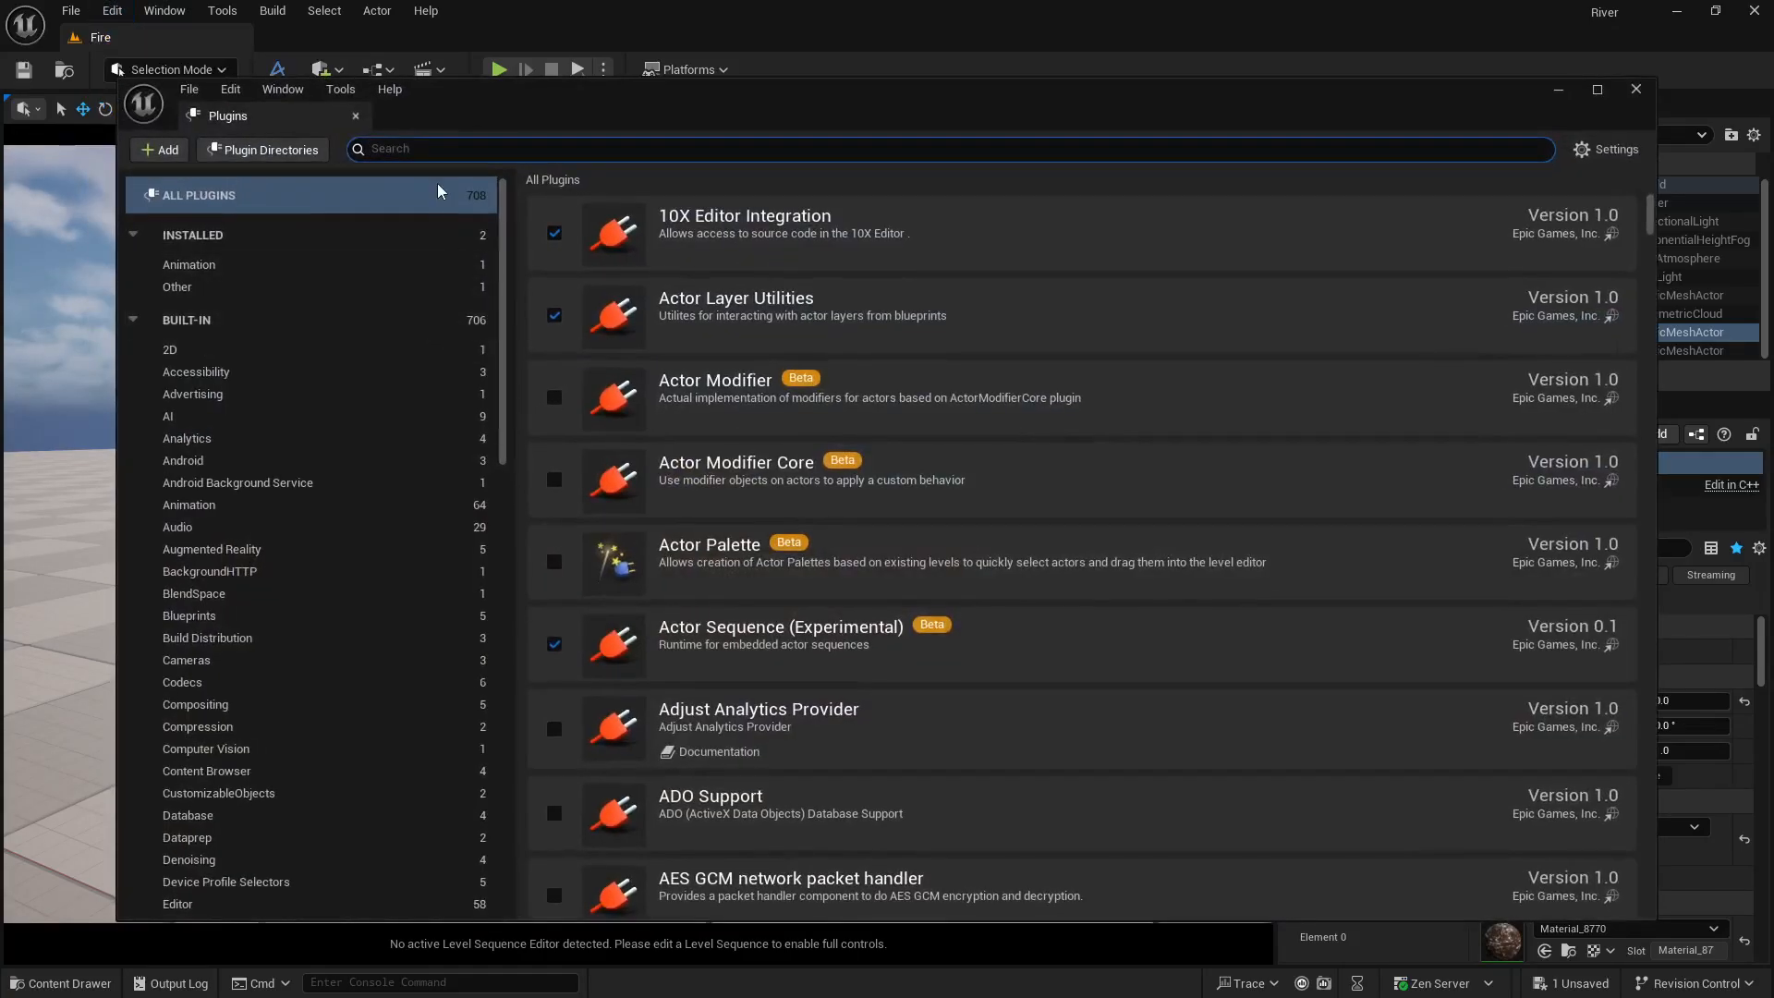
pyautogui.write('niagara')
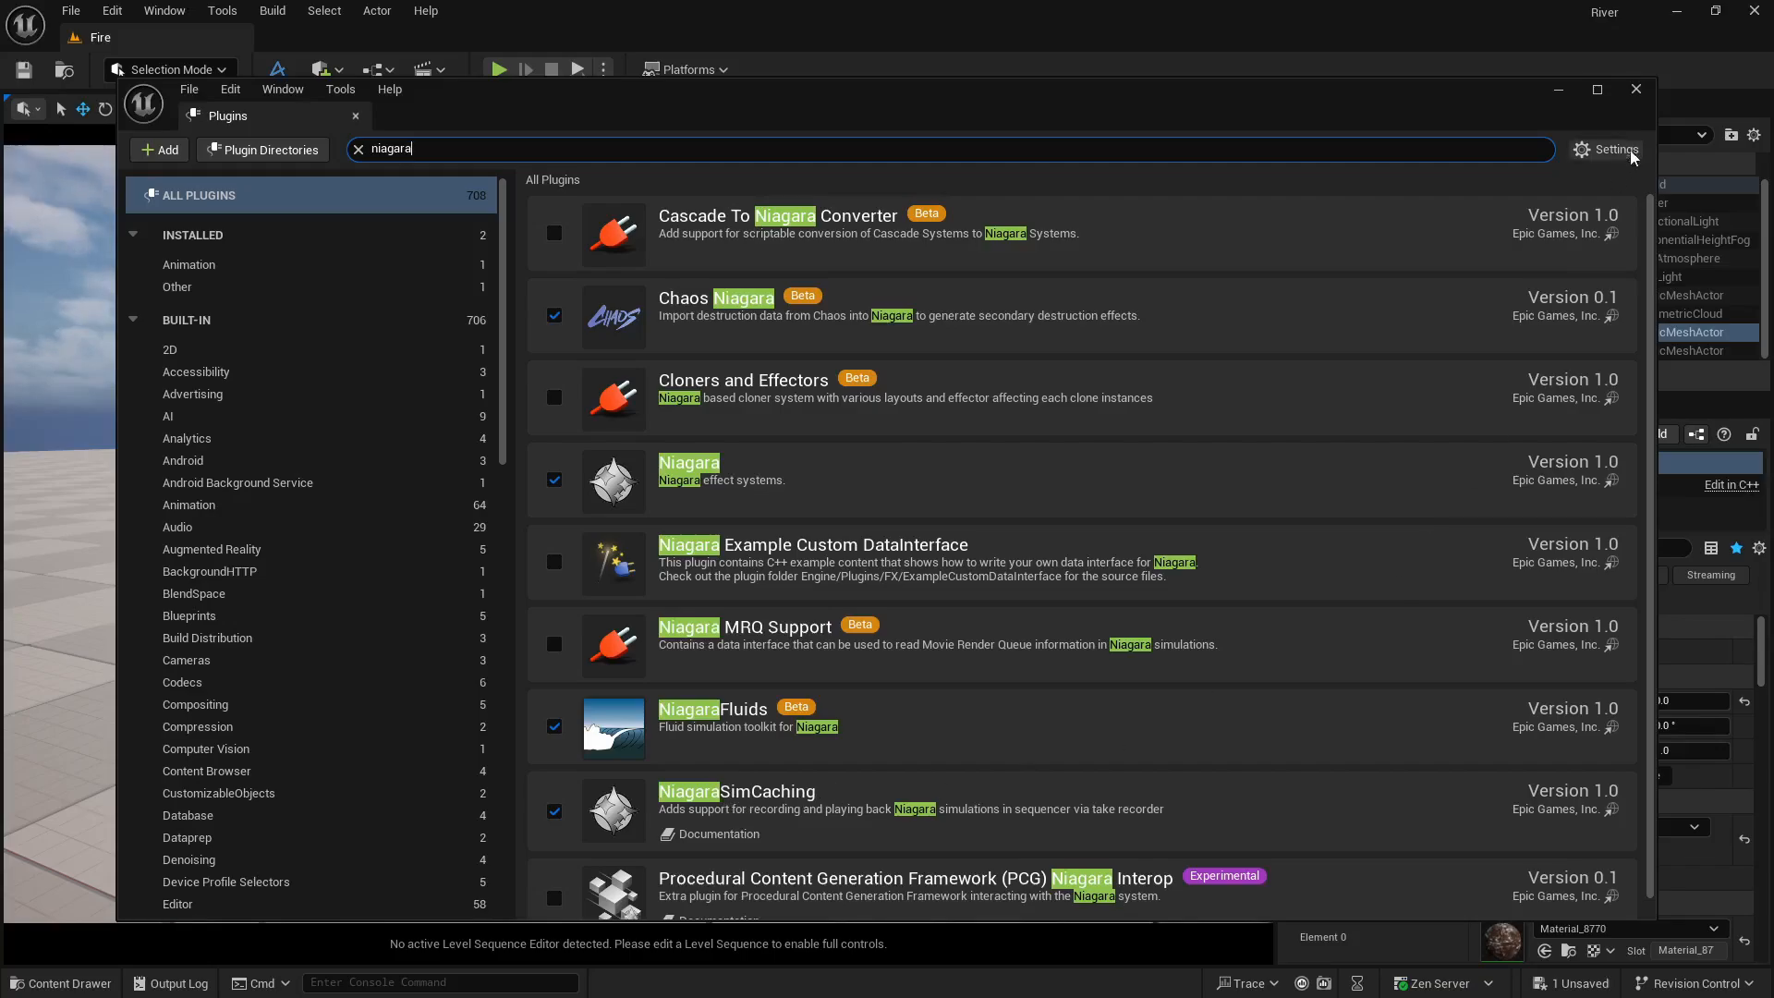
pyautogui.click(1634, 96)
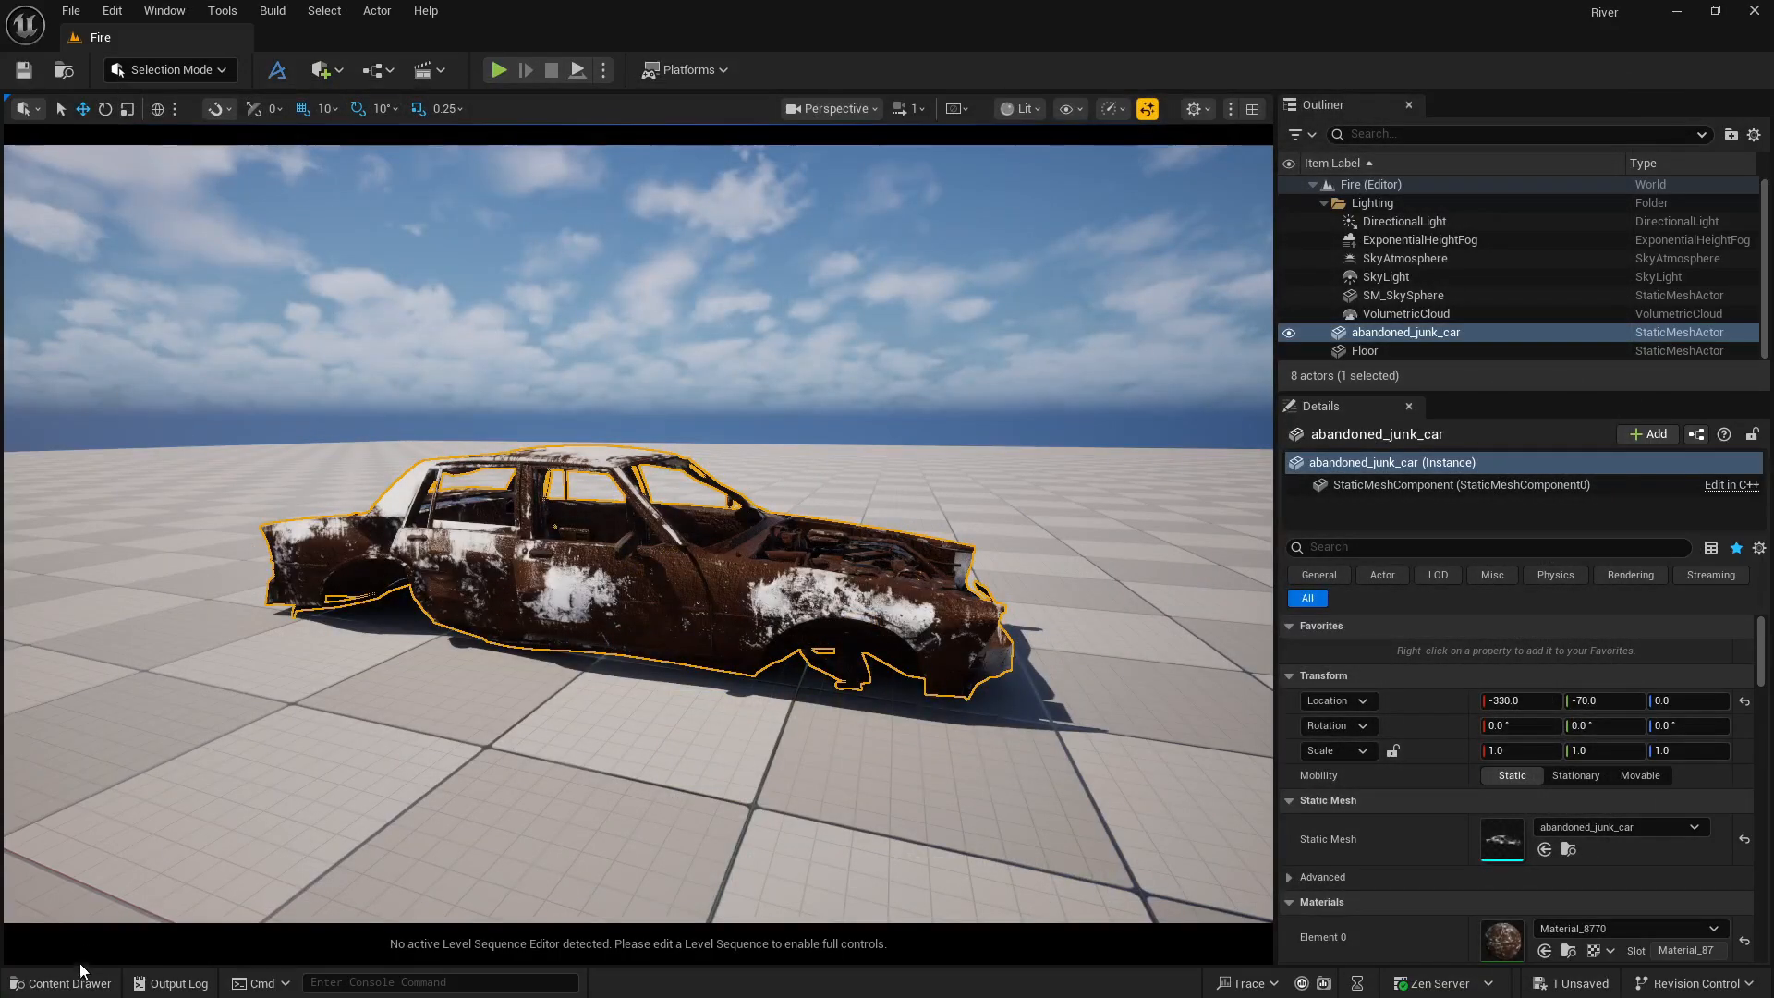
# Create a Niagara System in the Content folder, based on the Minimal emitter template.
pyautogui.click(81, 981)
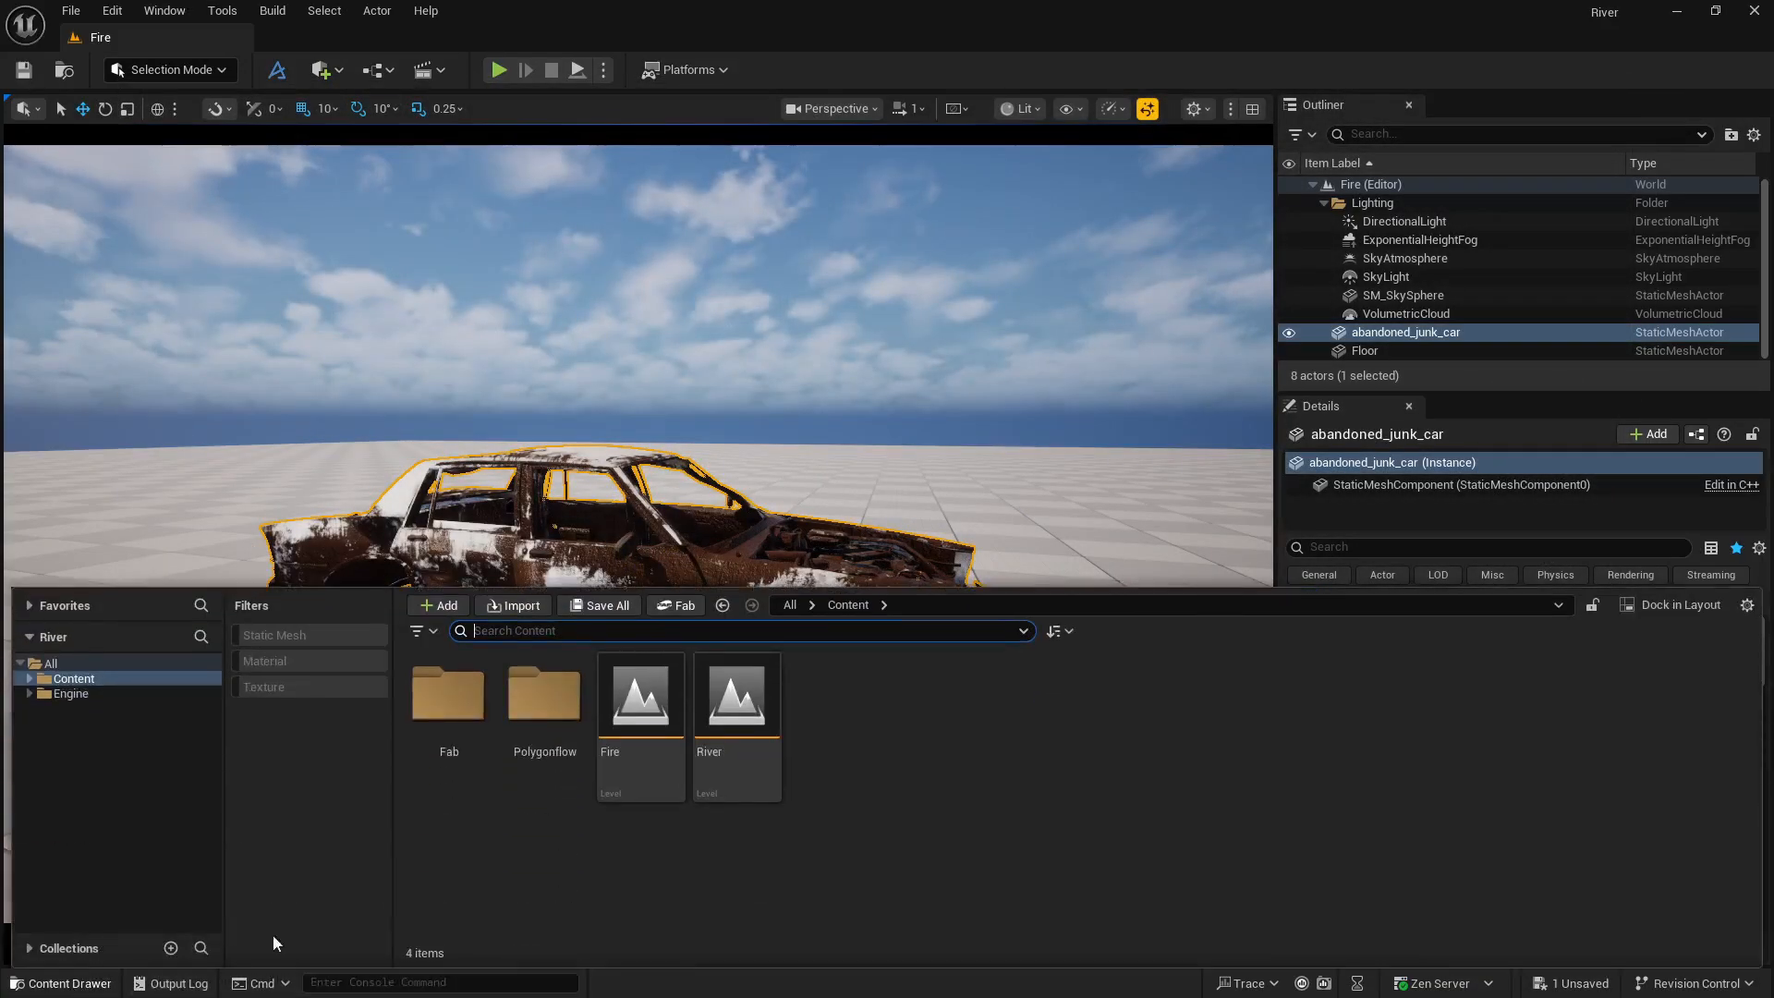
pyautogui.rightClick(867, 754)
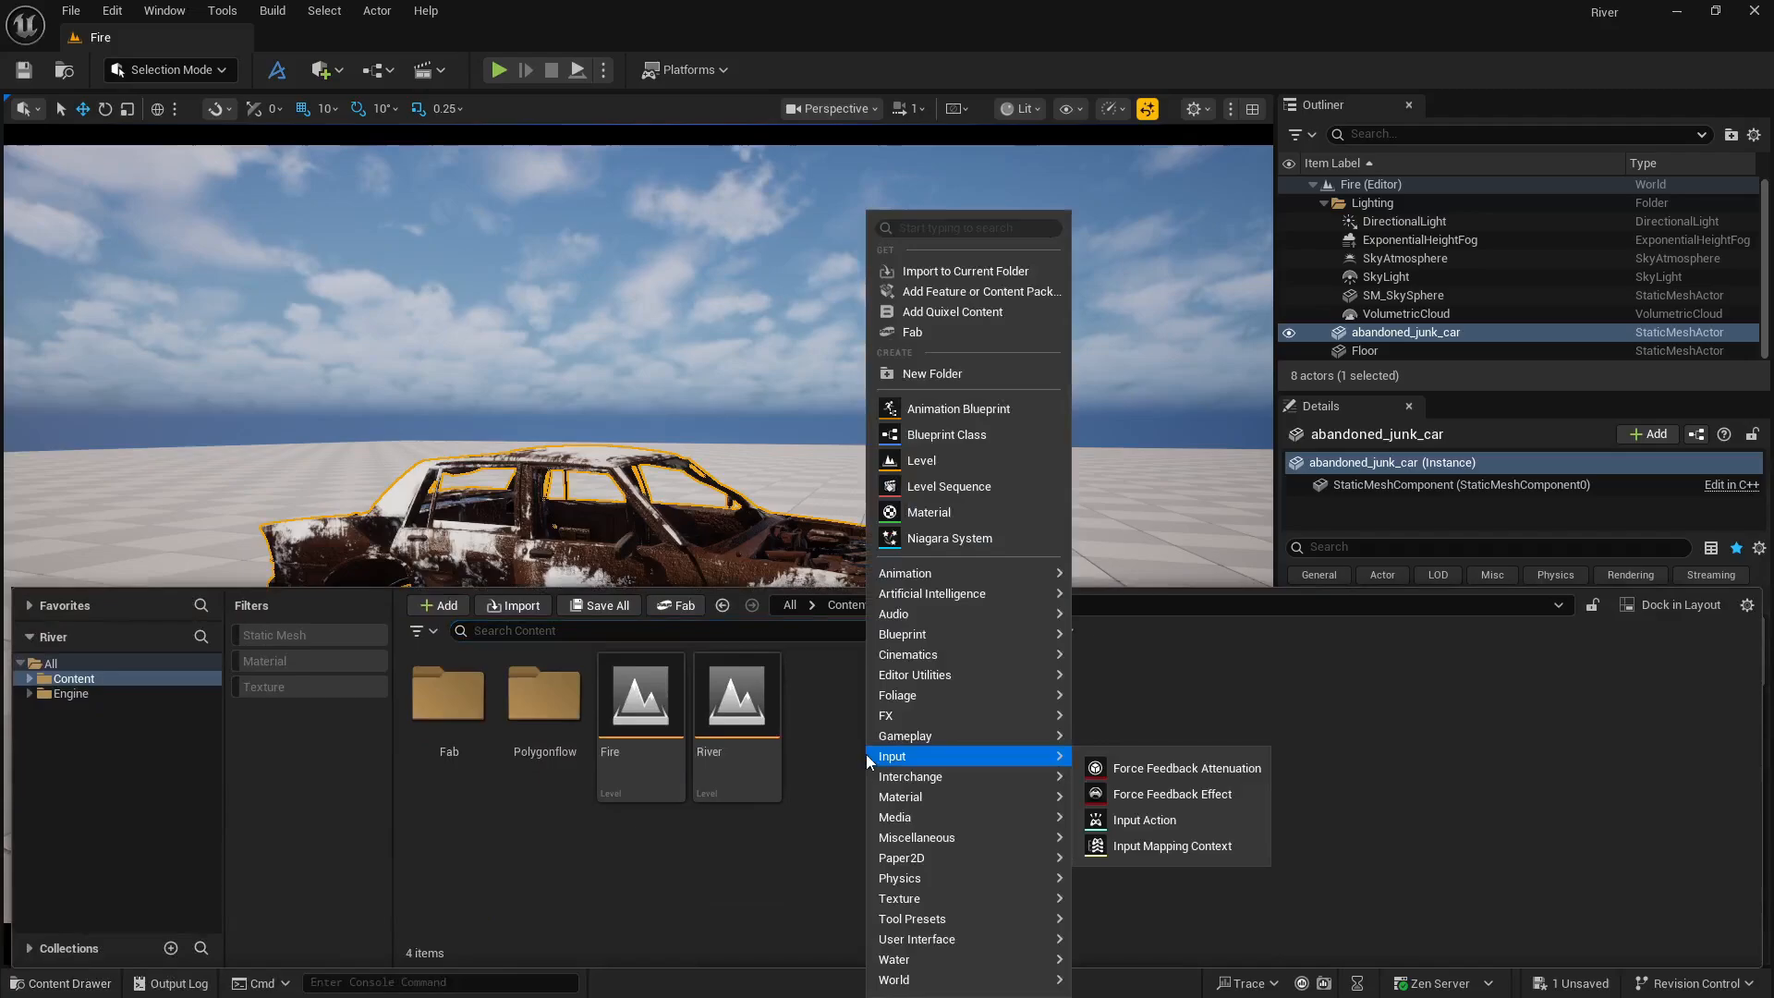
pyautogui.click(944, 540)
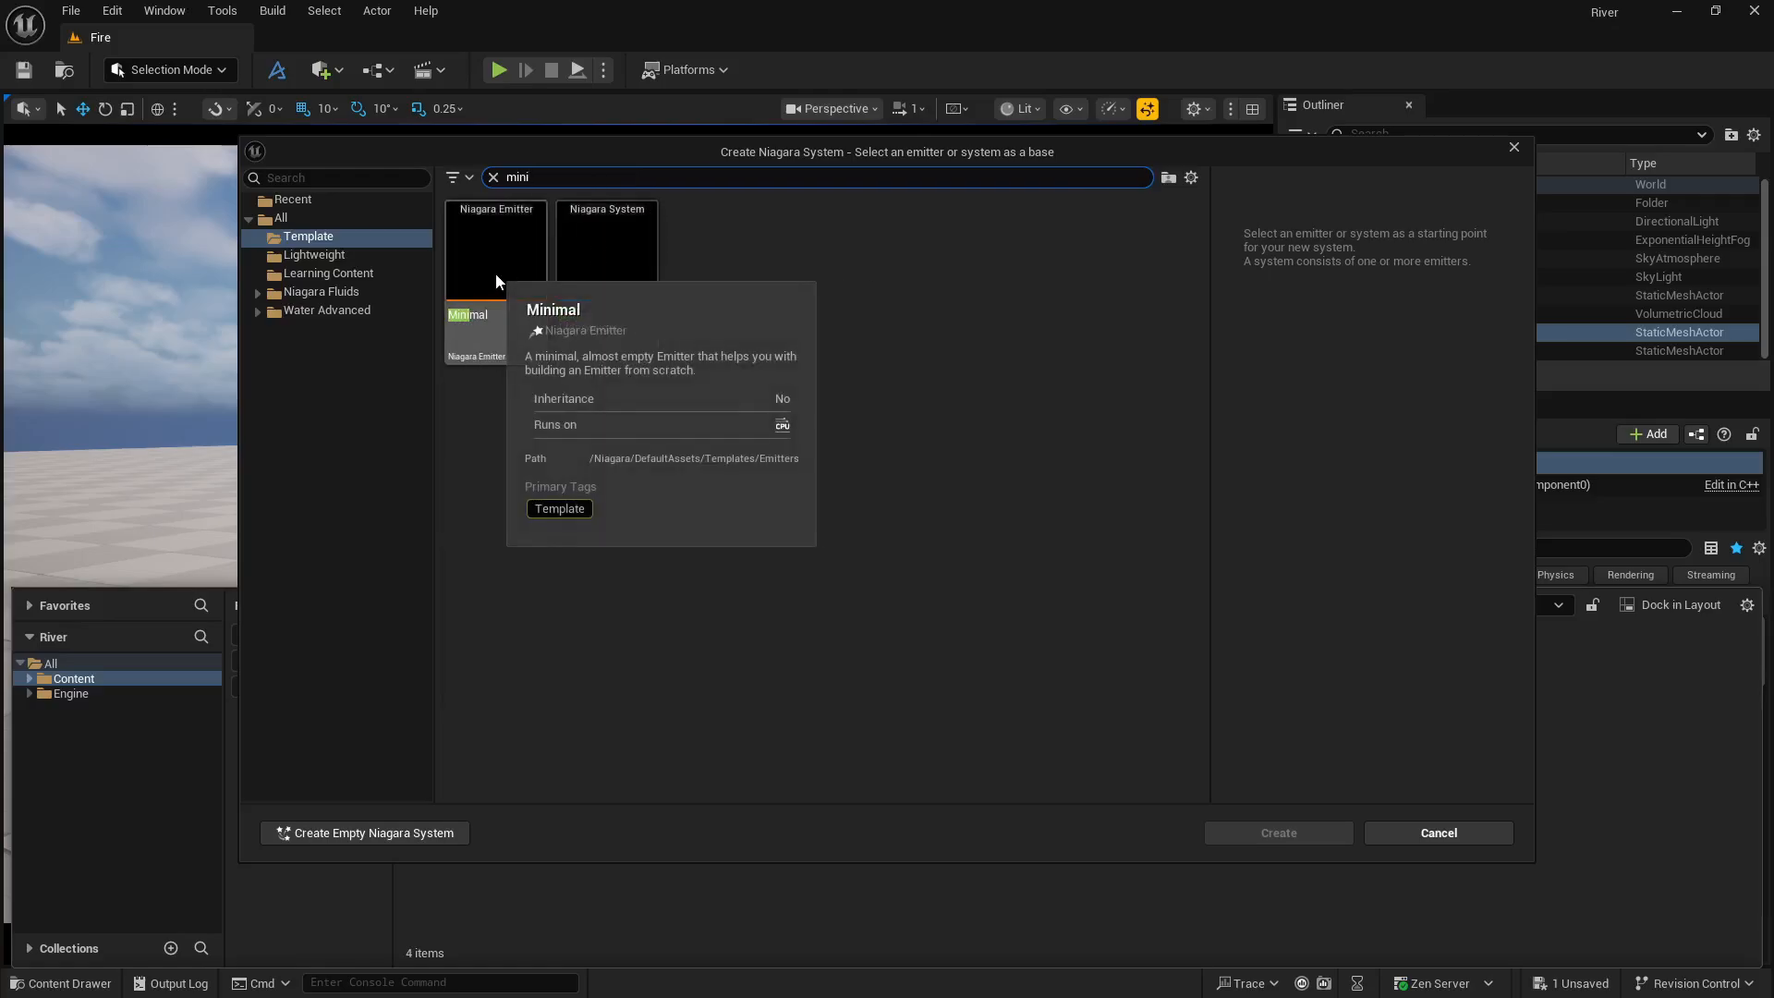
pyautogui.click(497, 282)
pyautogui.click(1299, 835)
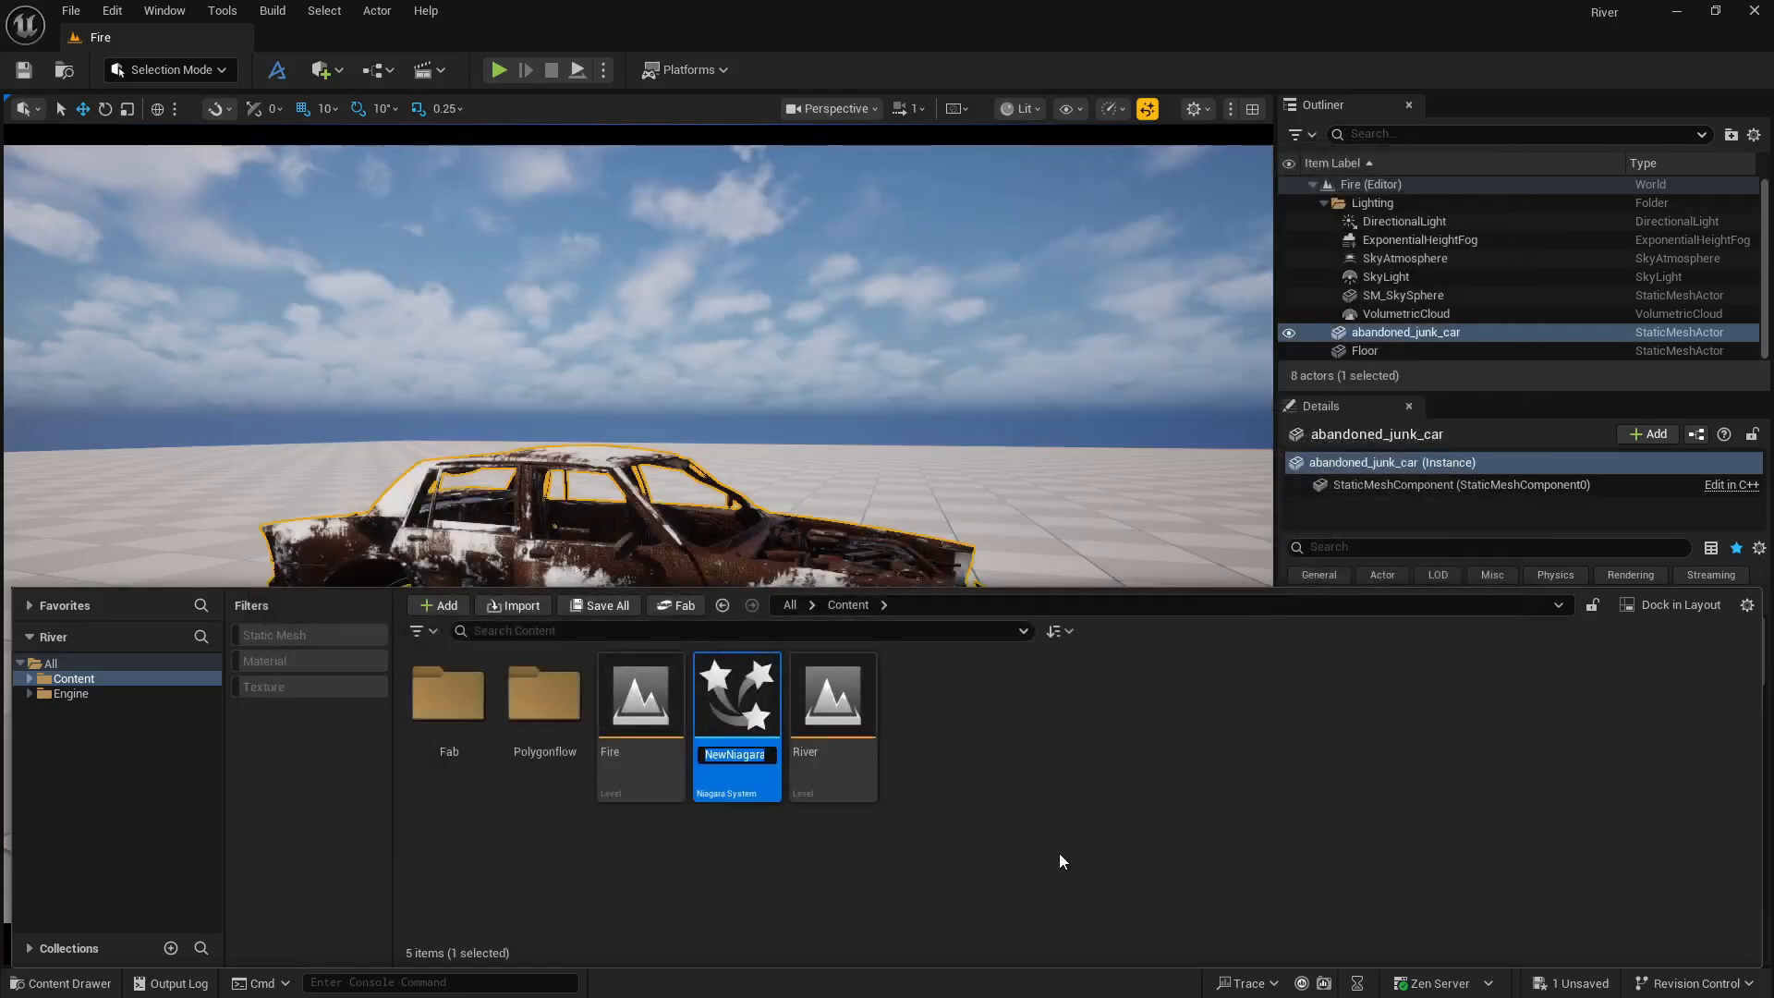
# Name the new Niagara System FireCar and open it for editing.
pyautogui.write('F')
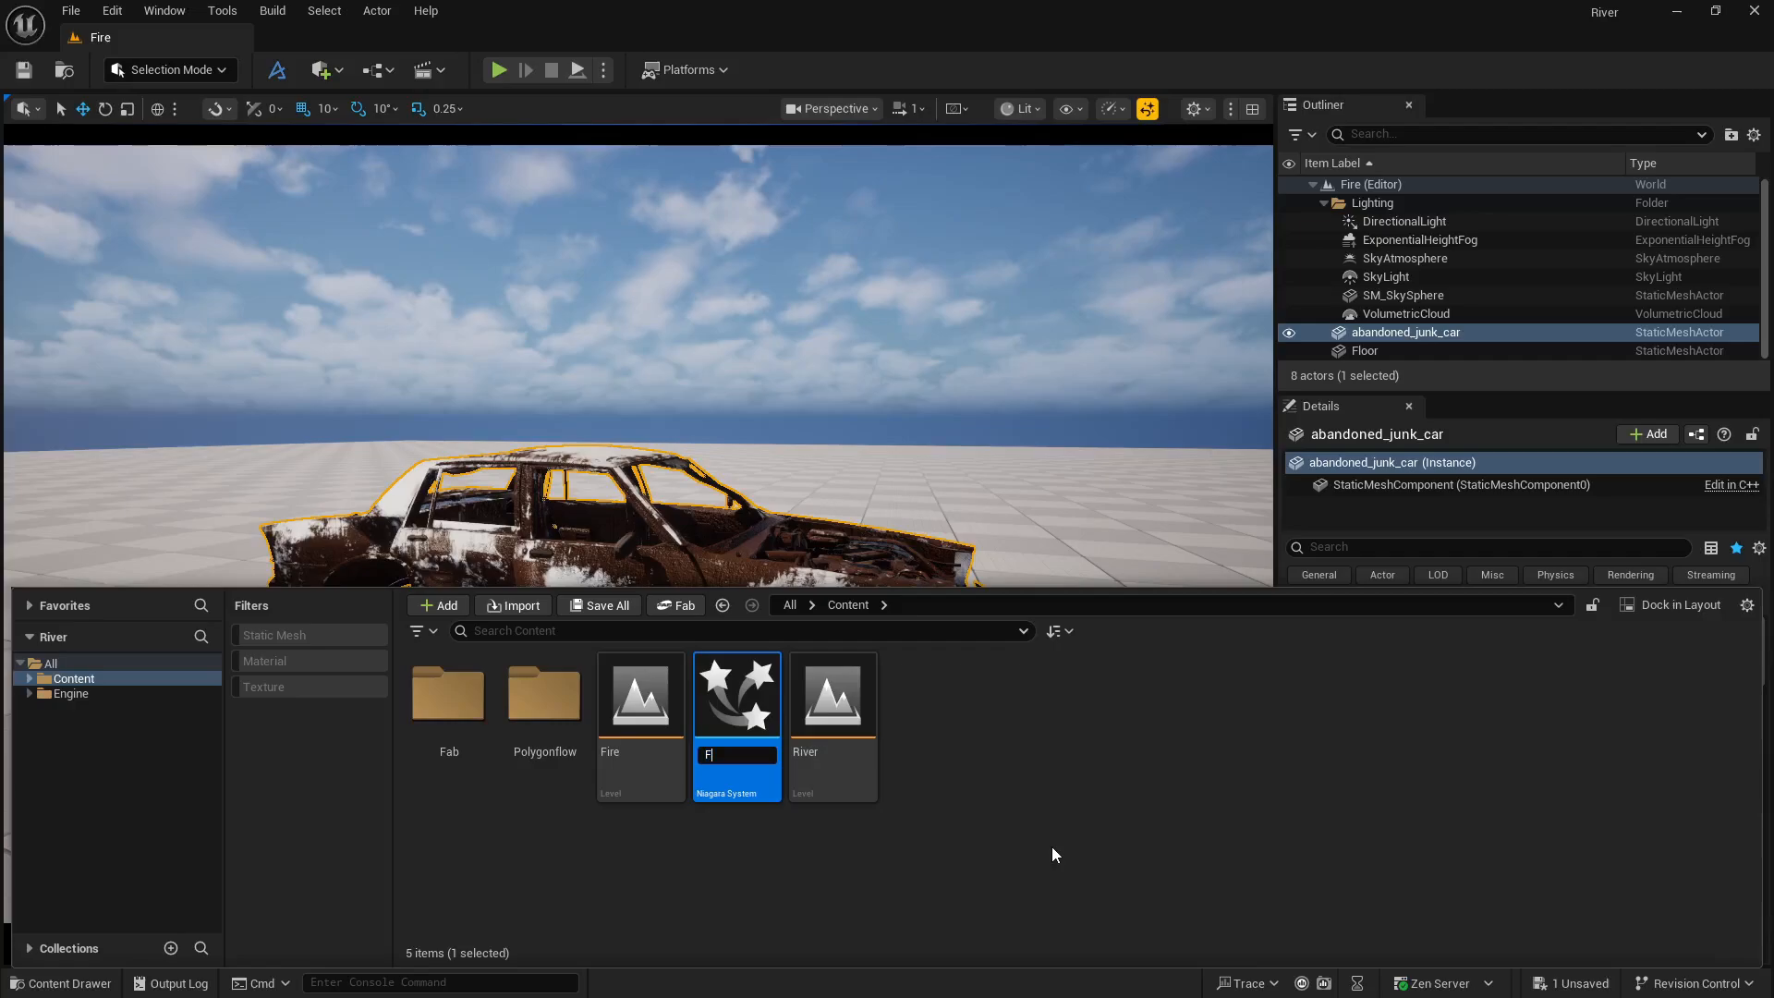
pyautogui.write('ireCar')
pyautogui.doubleClick(756, 743)
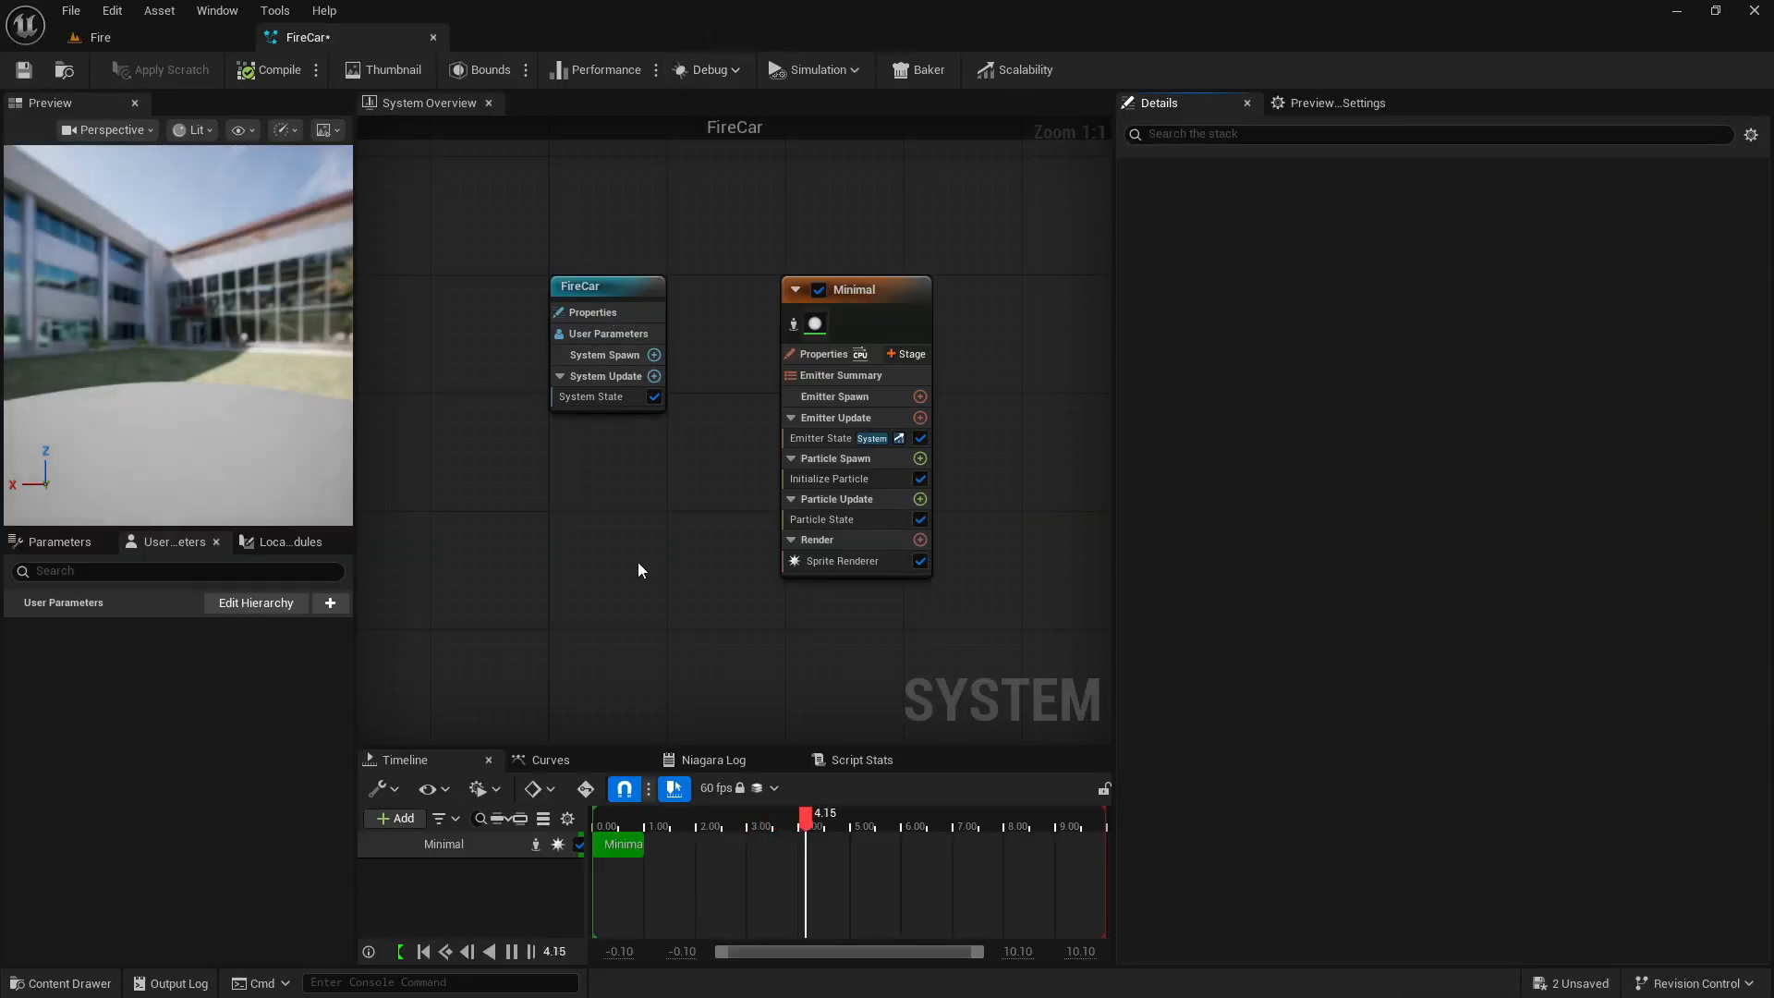
# Pause the preview, rewind the timeline to the start and delete the Minimal emitter from the system.
pyautogui.click(512, 951)
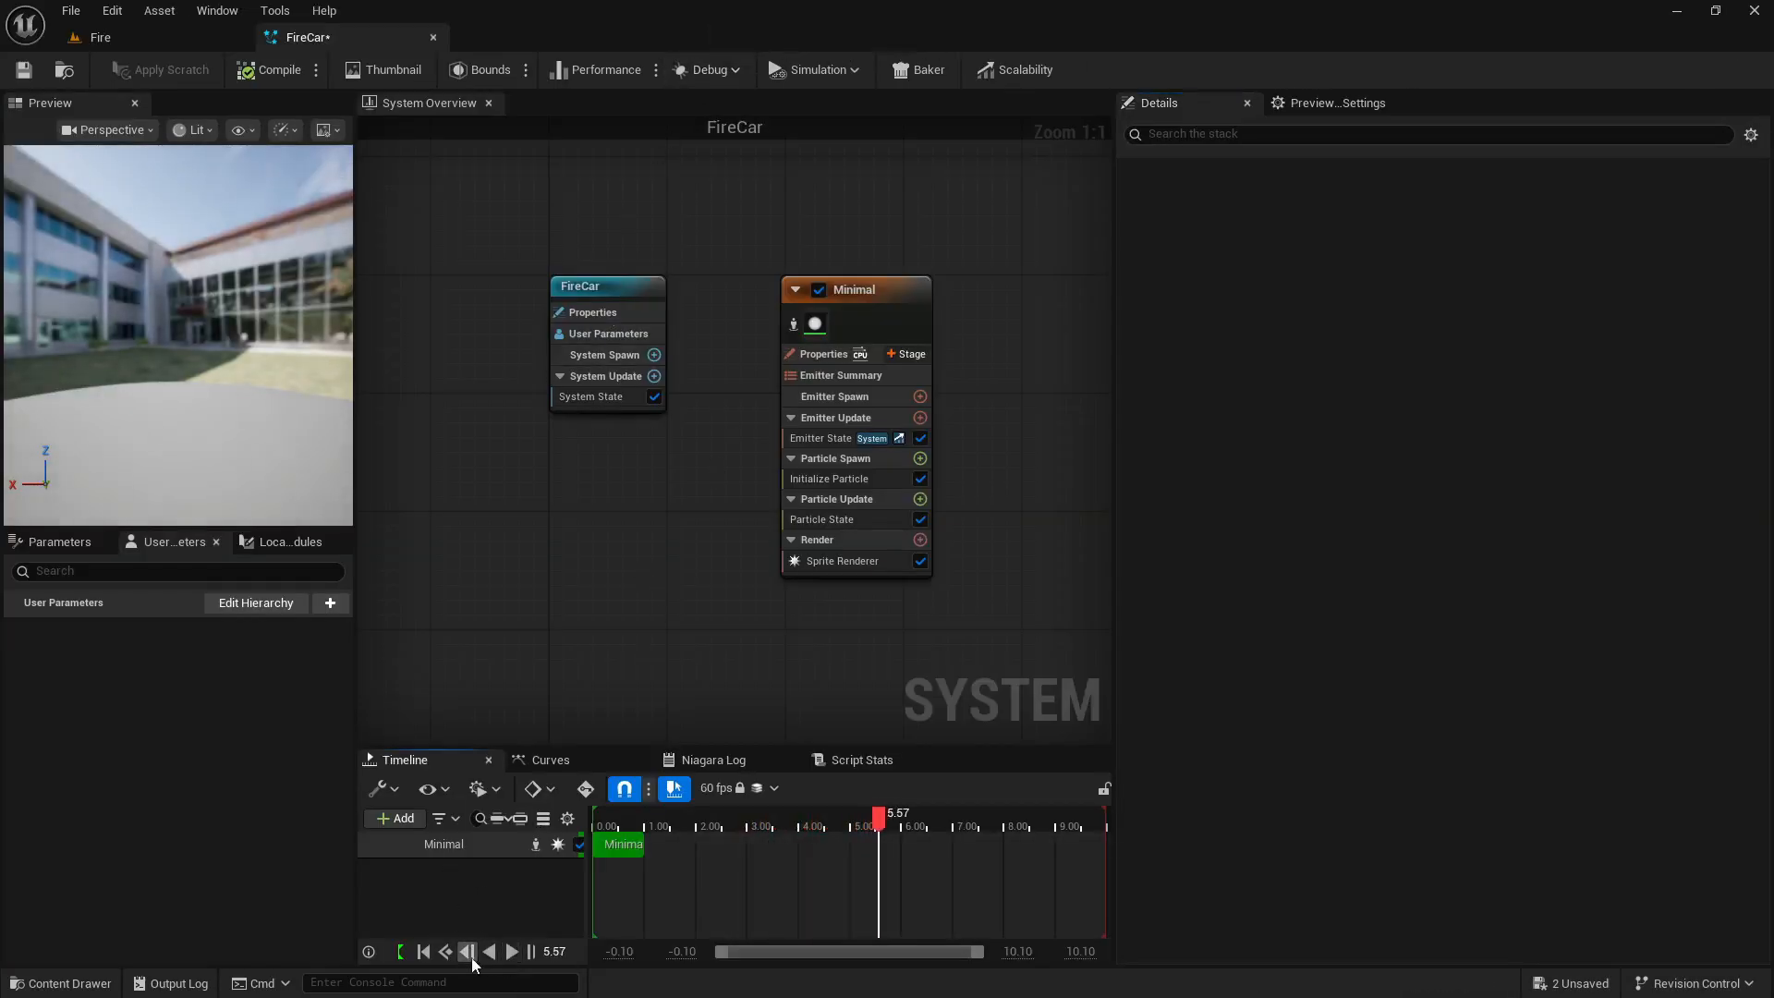
pyautogui.click(424, 952)
pyautogui.click(873, 292)
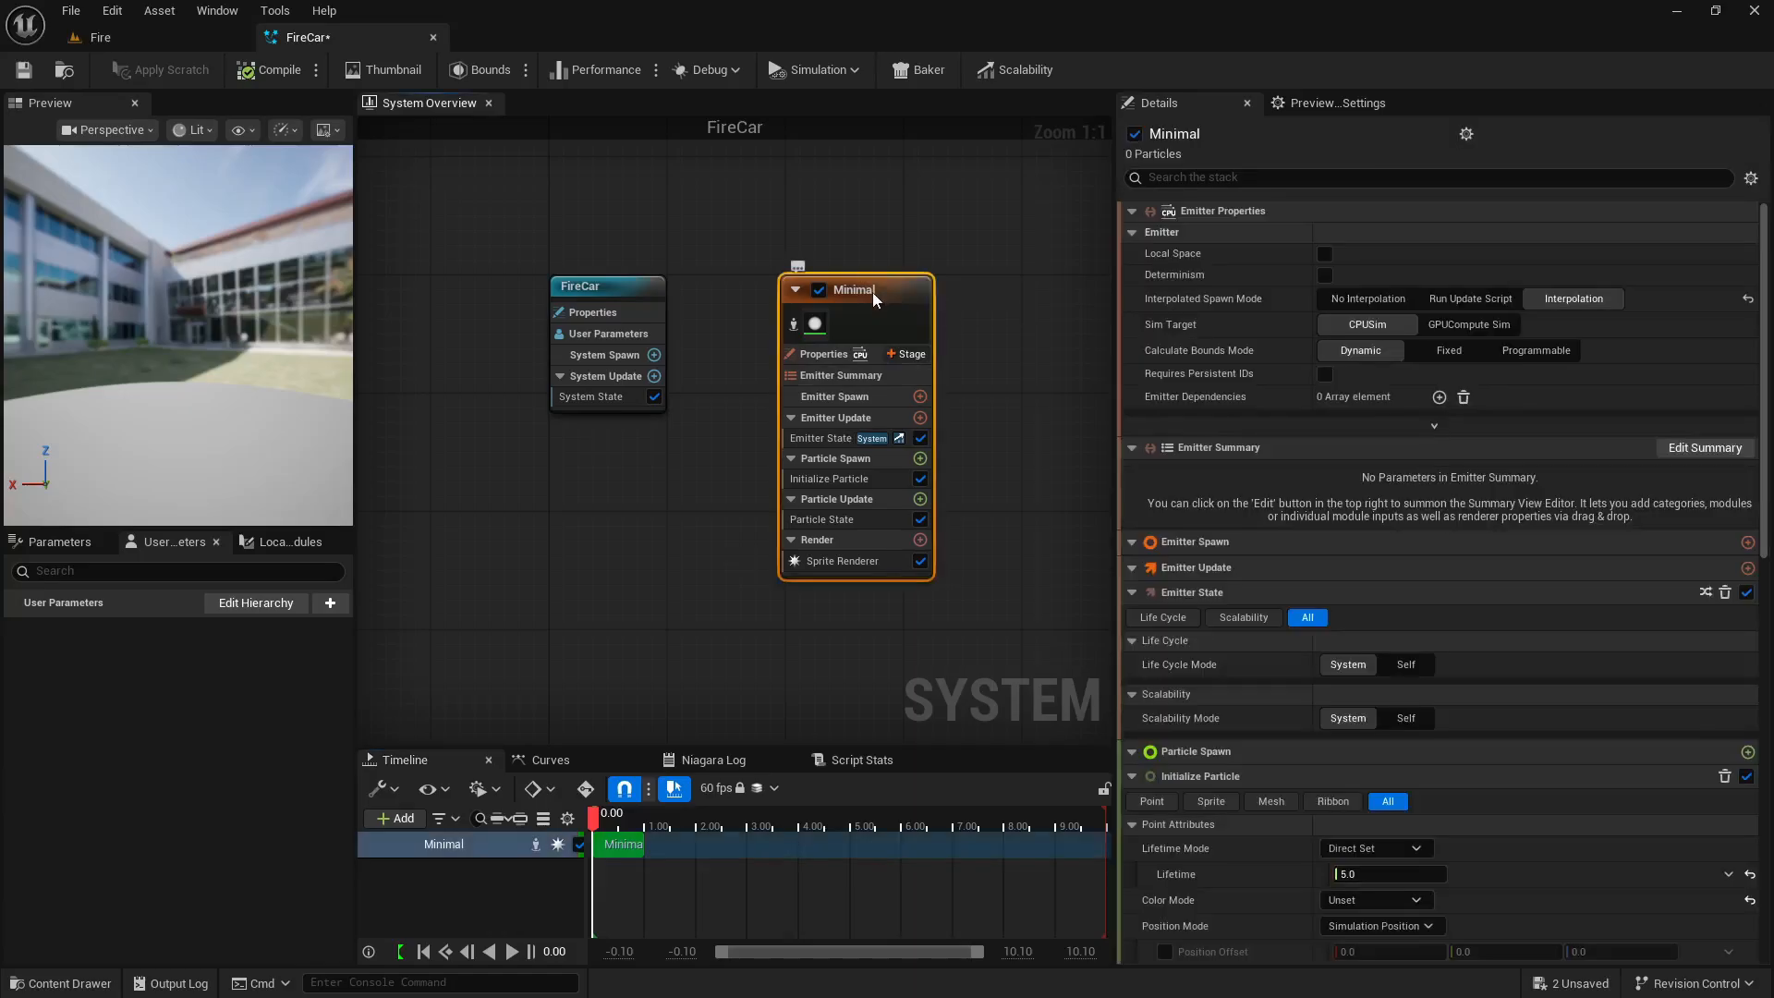
pyautogui.press('Delete')
# Add an emitter to the FireCar system, based on the Minimal template.
pyautogui.rightClick(740, 330)
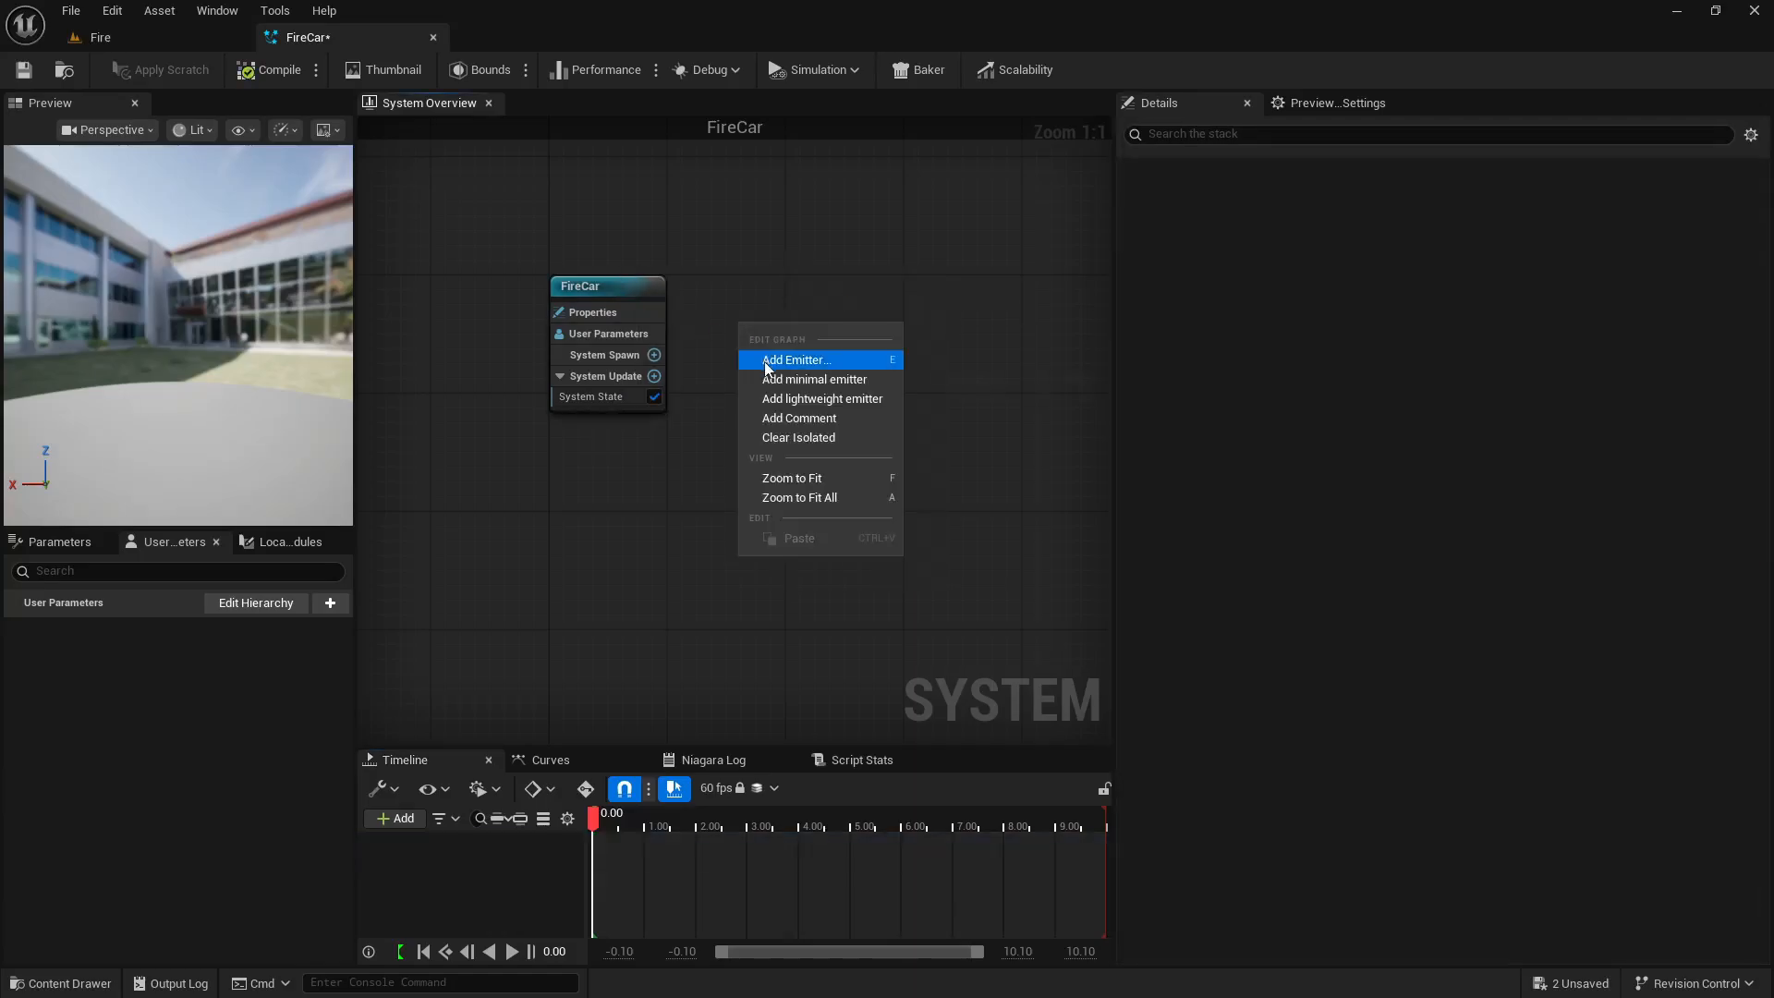
pyautogui.click(763, 363)
pyautogui.write('m')
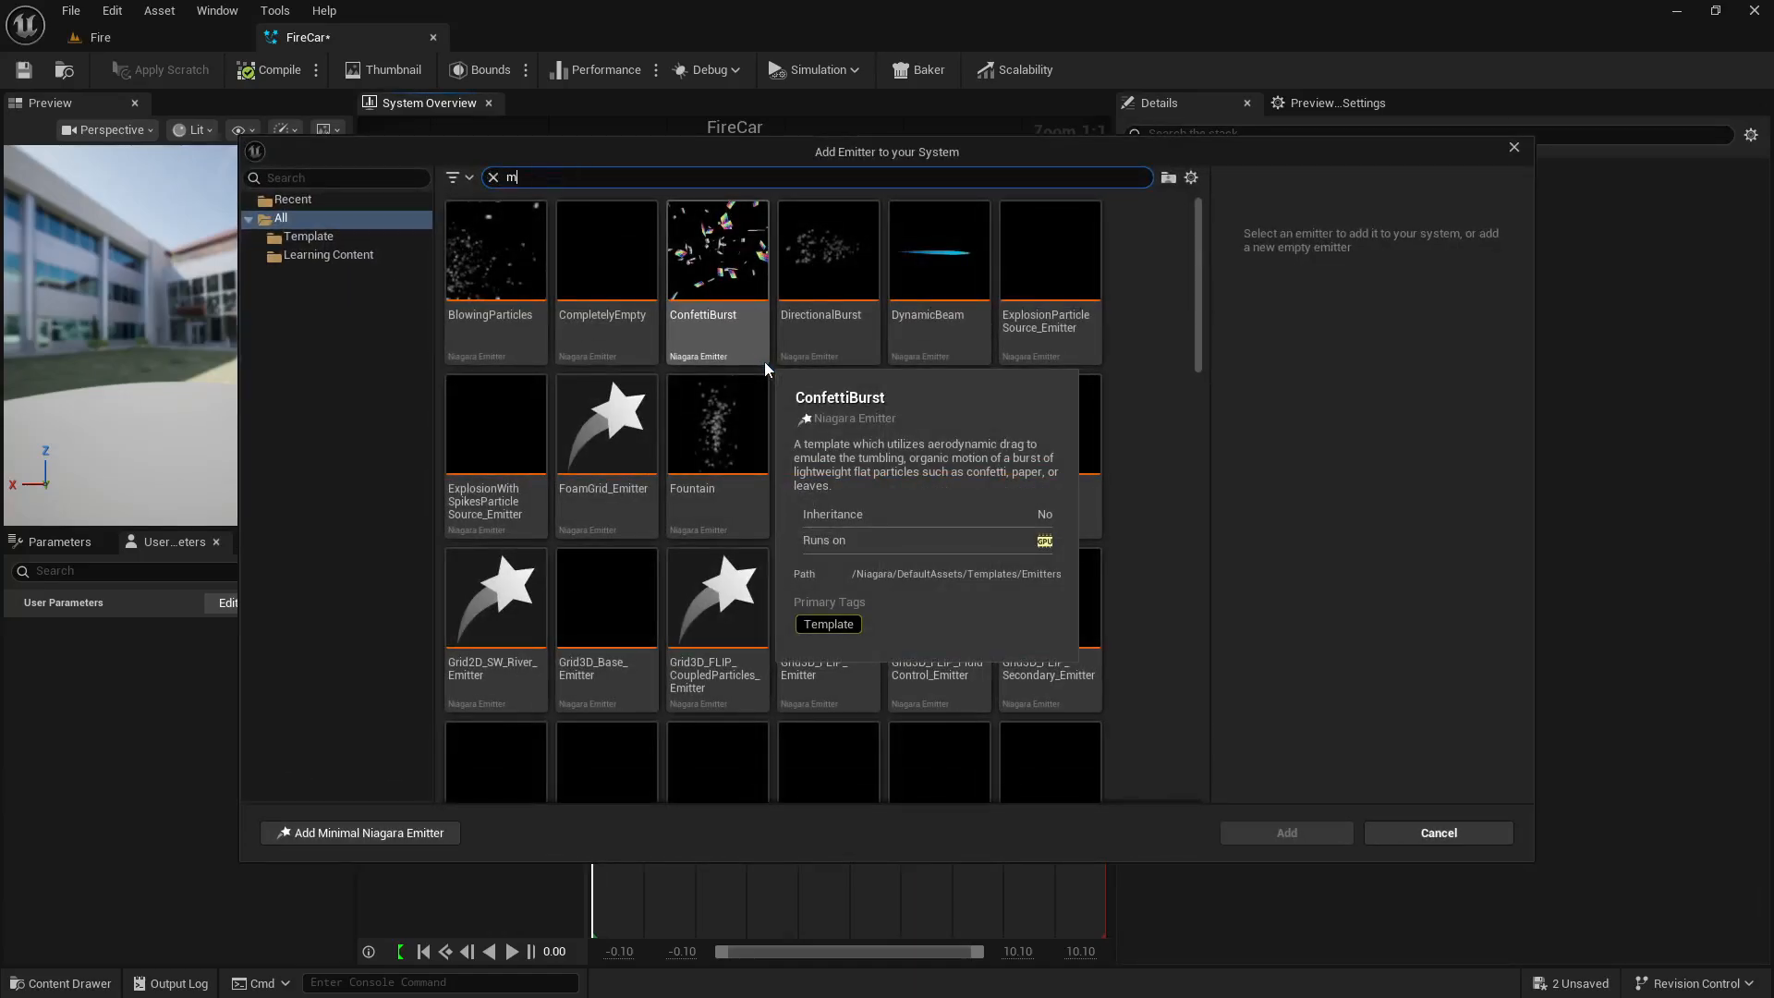
pyautogui.write('ini')
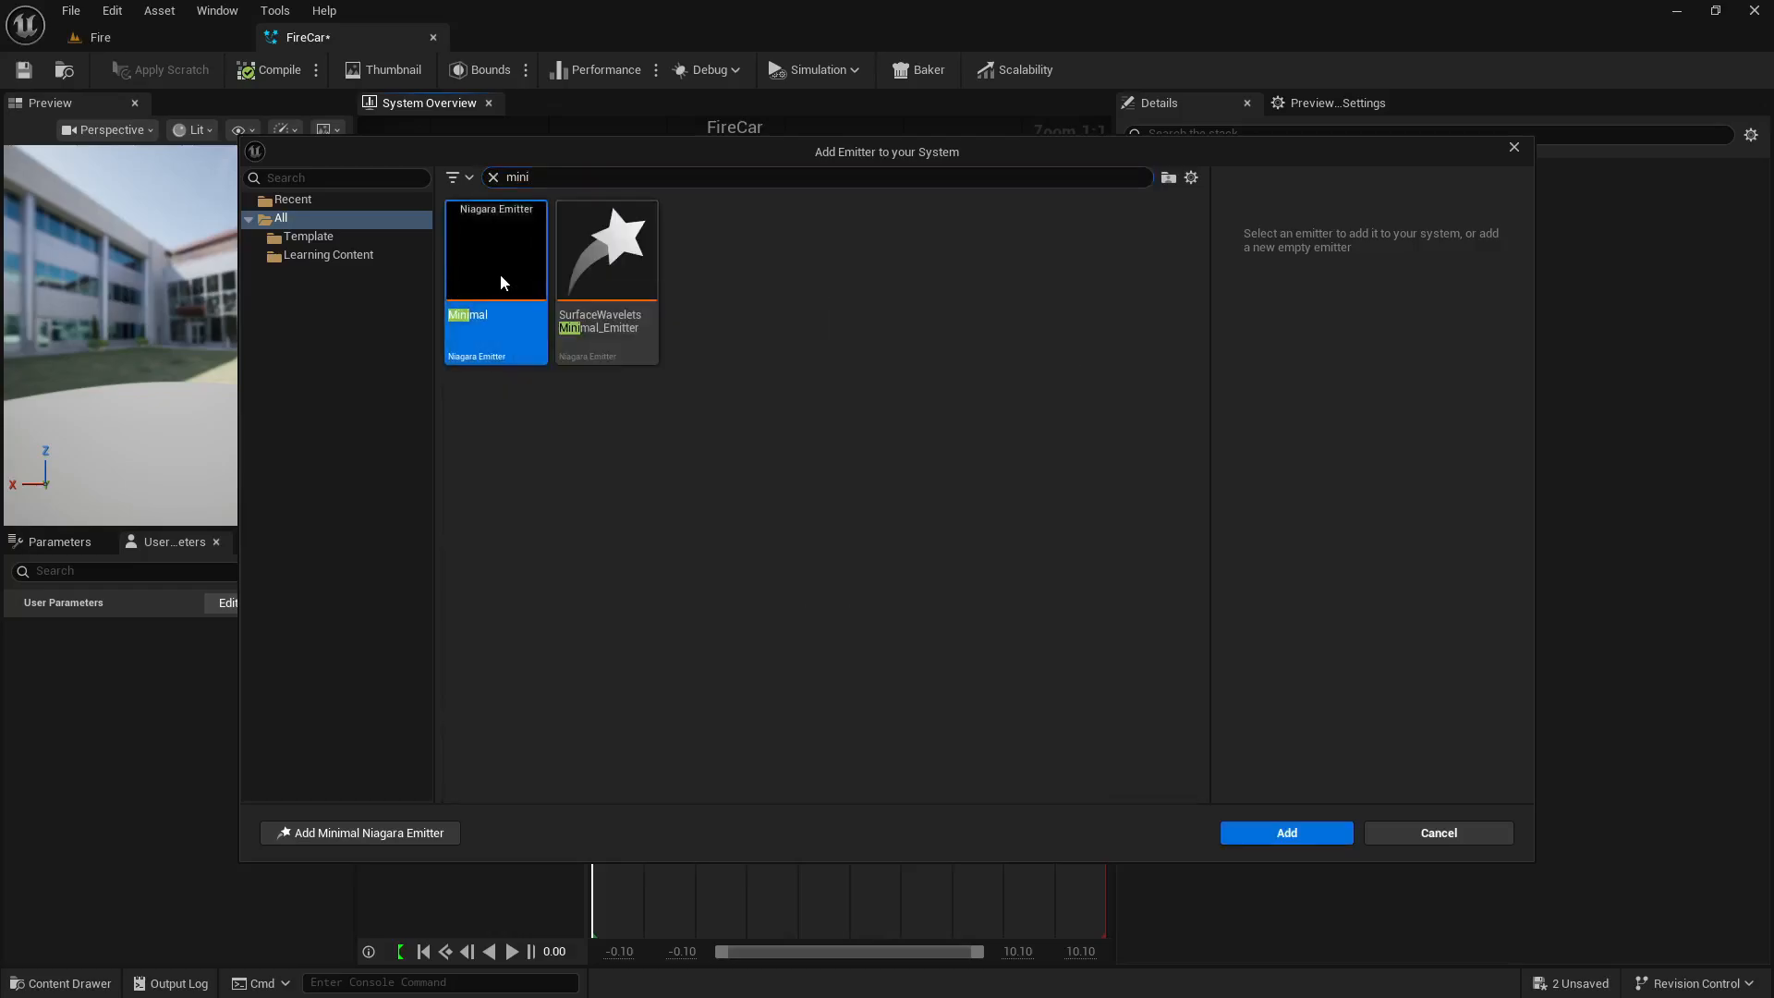
pyautogui.doubleClick(501, 274)
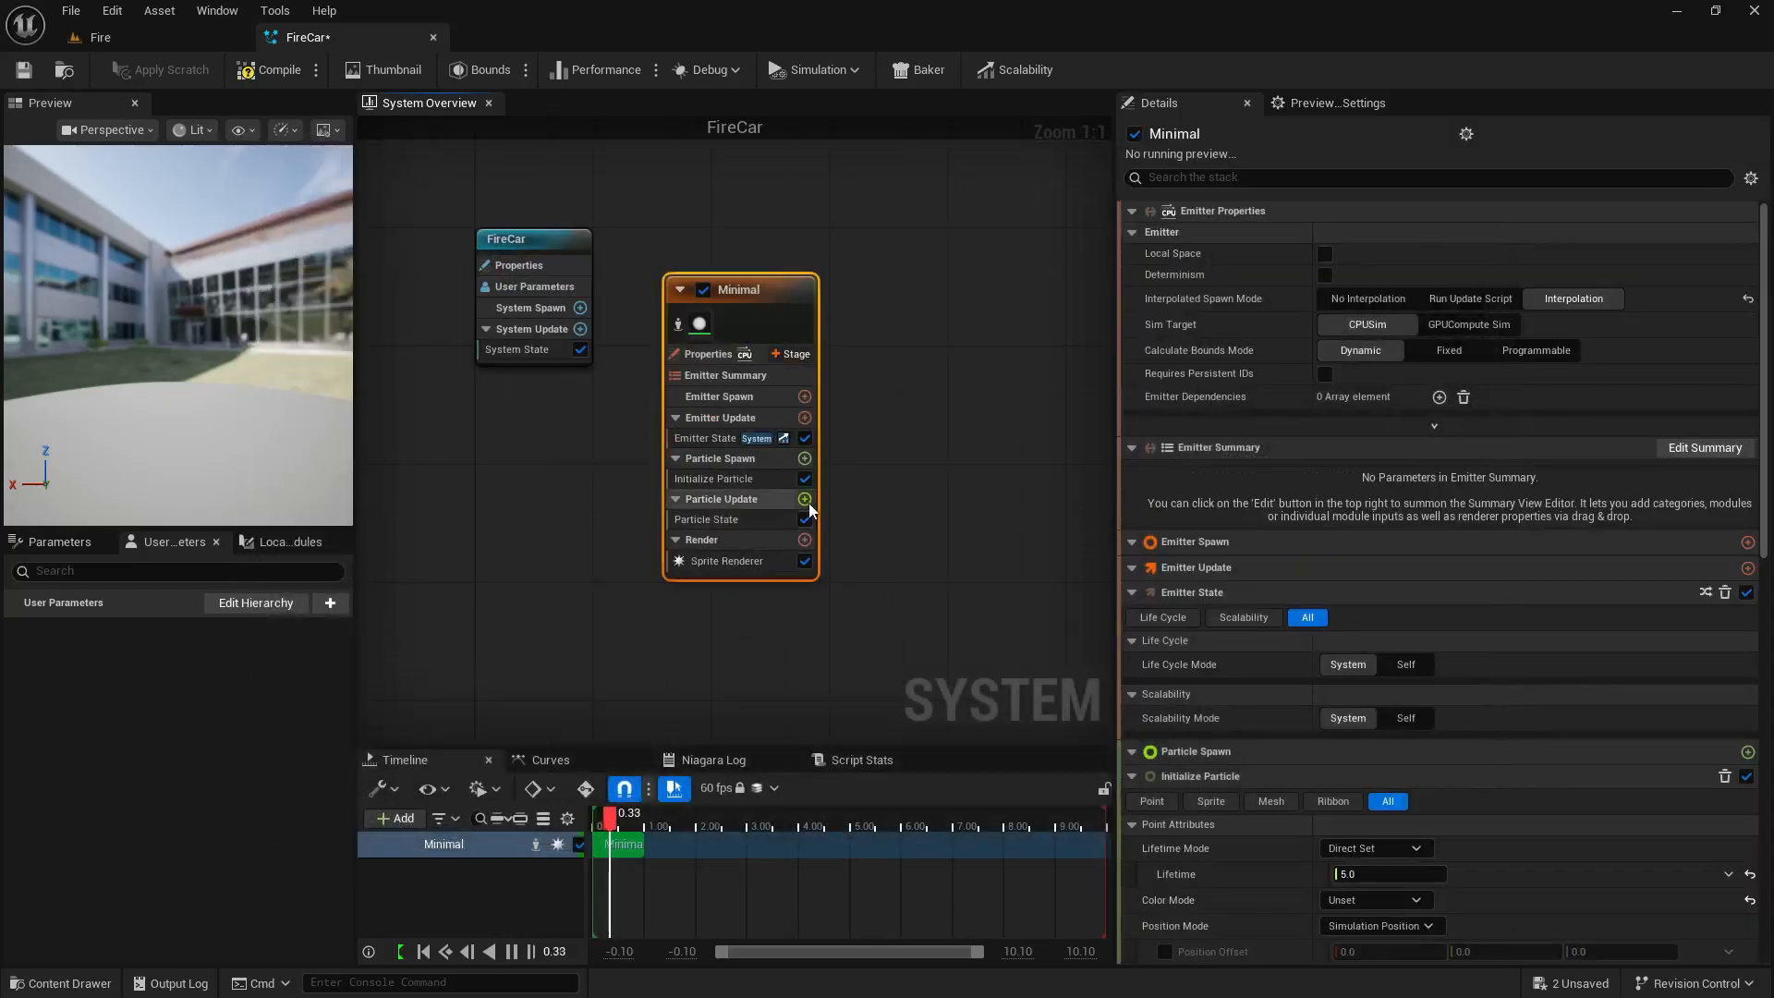
# Rename the Minimal emitter as FireCar.
pyautogui.click(634, 338)
pyautogui.click(752, 289)
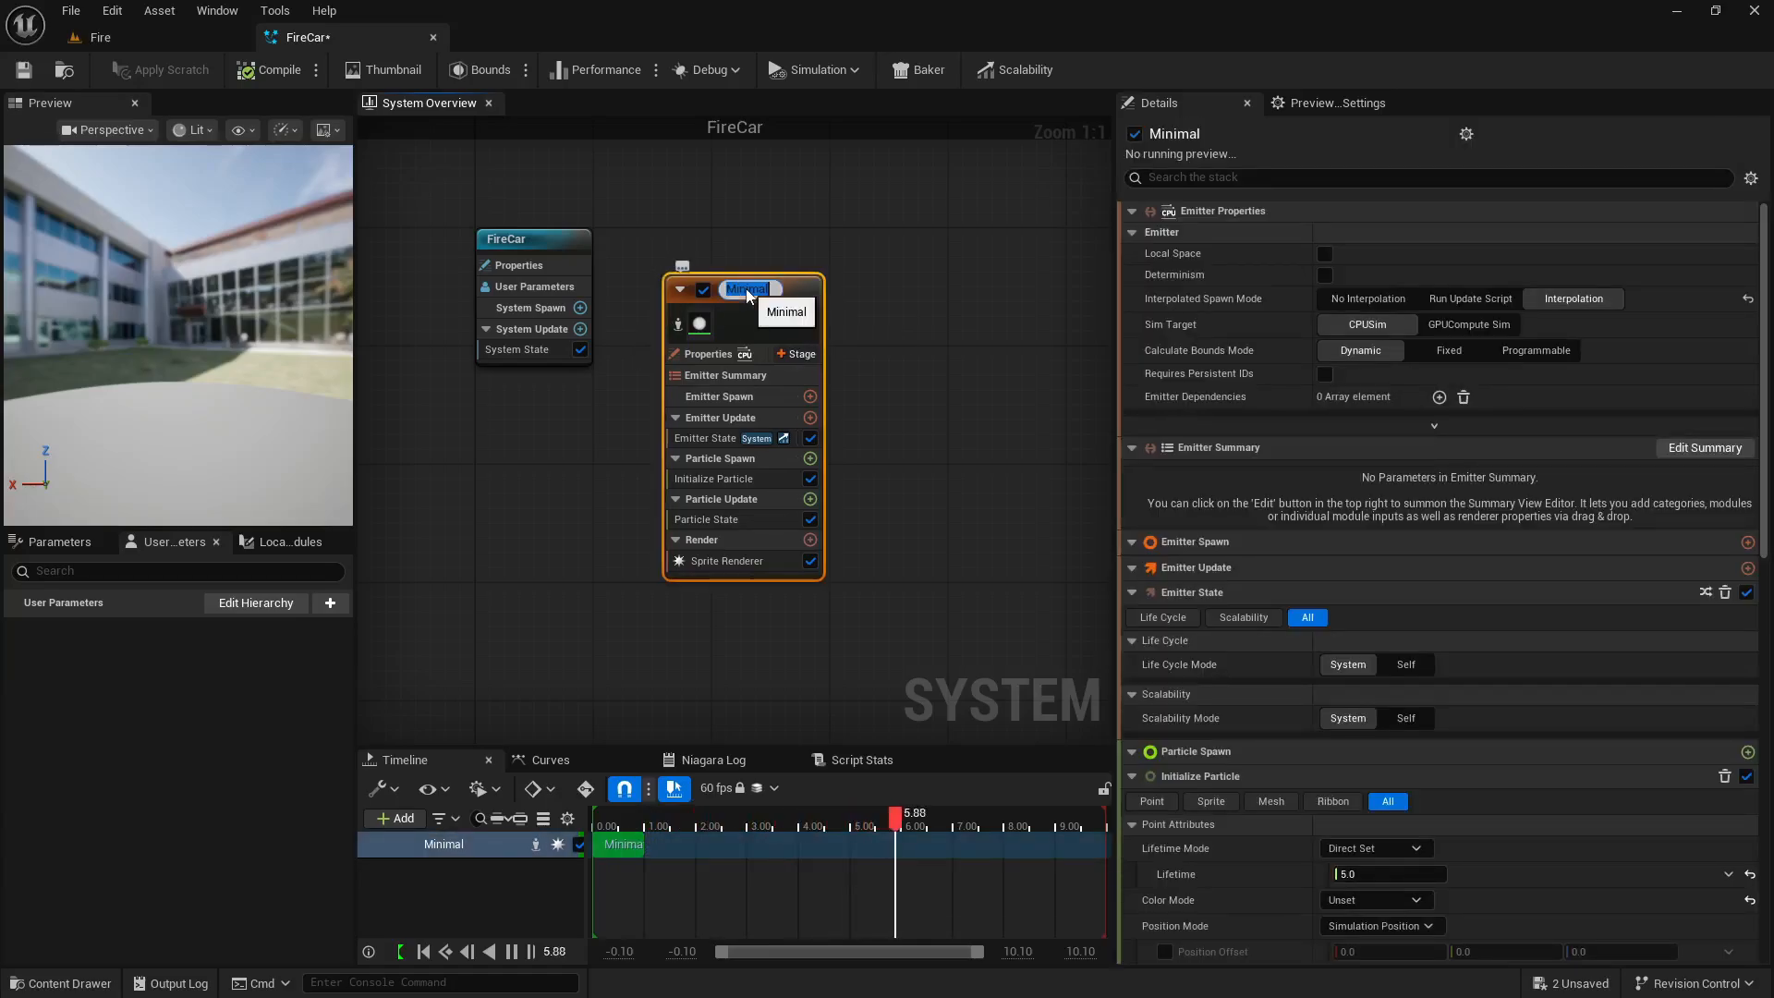
pyautogui.click(746, 288)
pyautogui.write('FireCar')
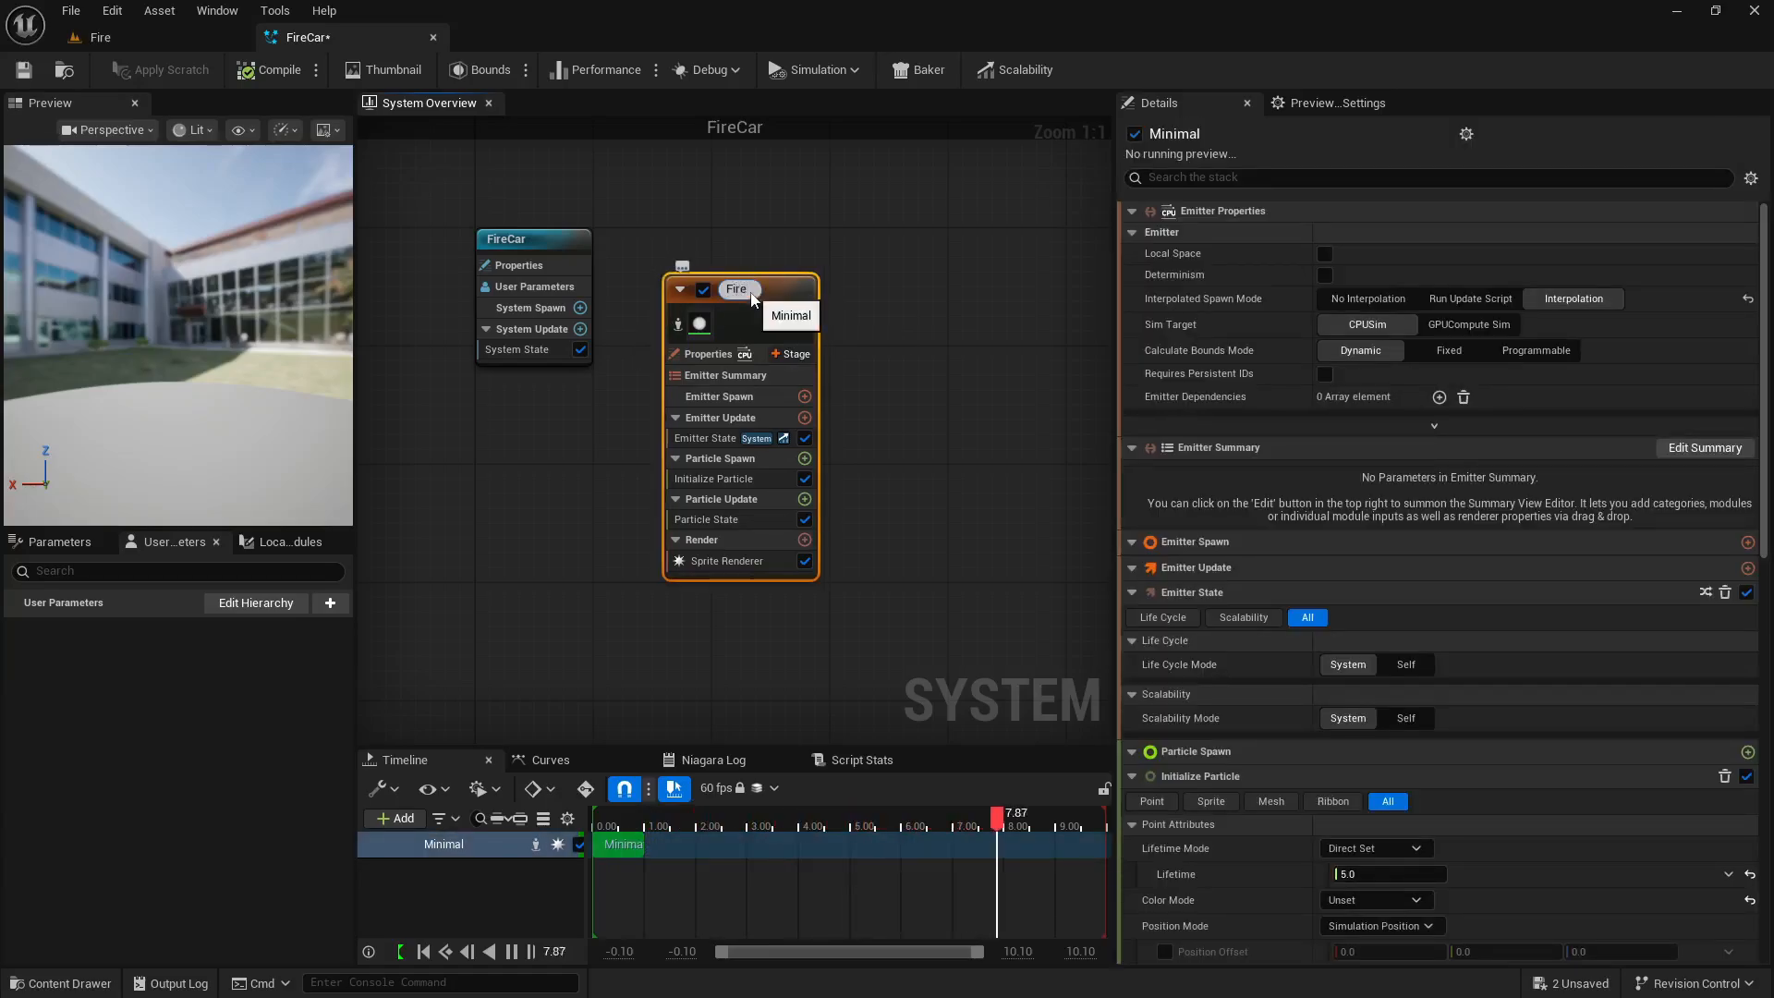
pyautogui.press('Return')
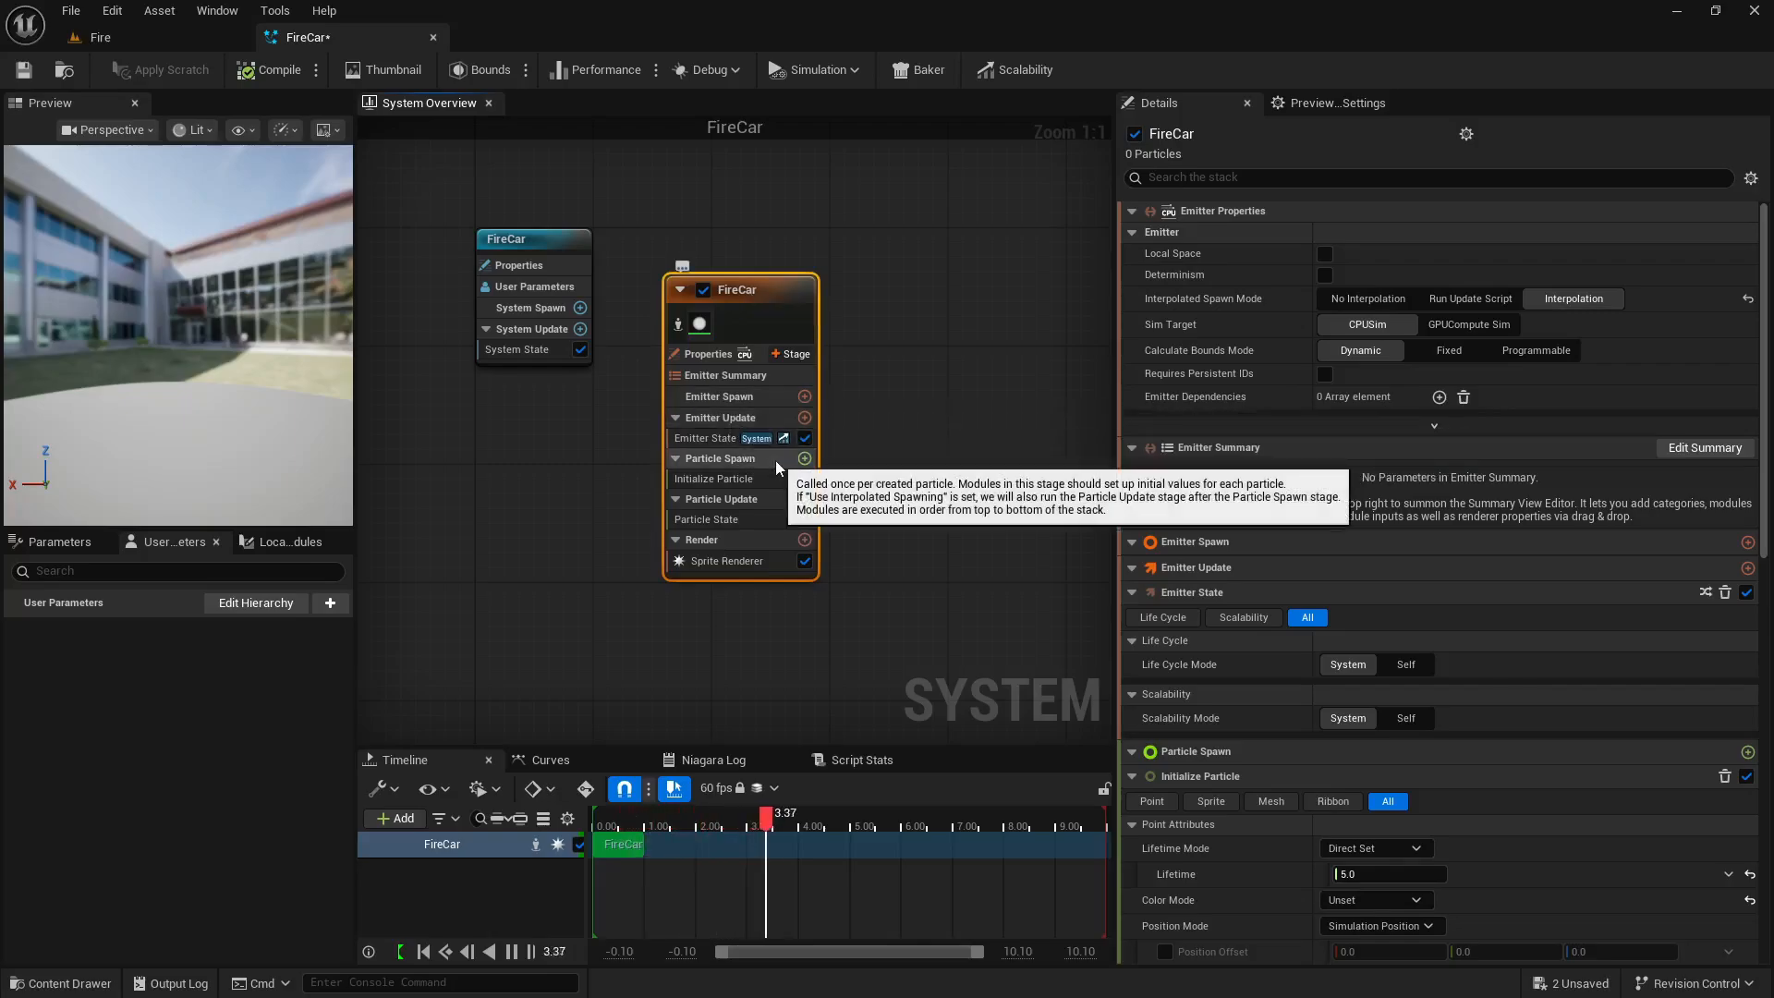
# Add a Spawn Rate module to the emitter's Emitter Update group and set its SpawnRate to 200.
pyautogui.click(805, 418)
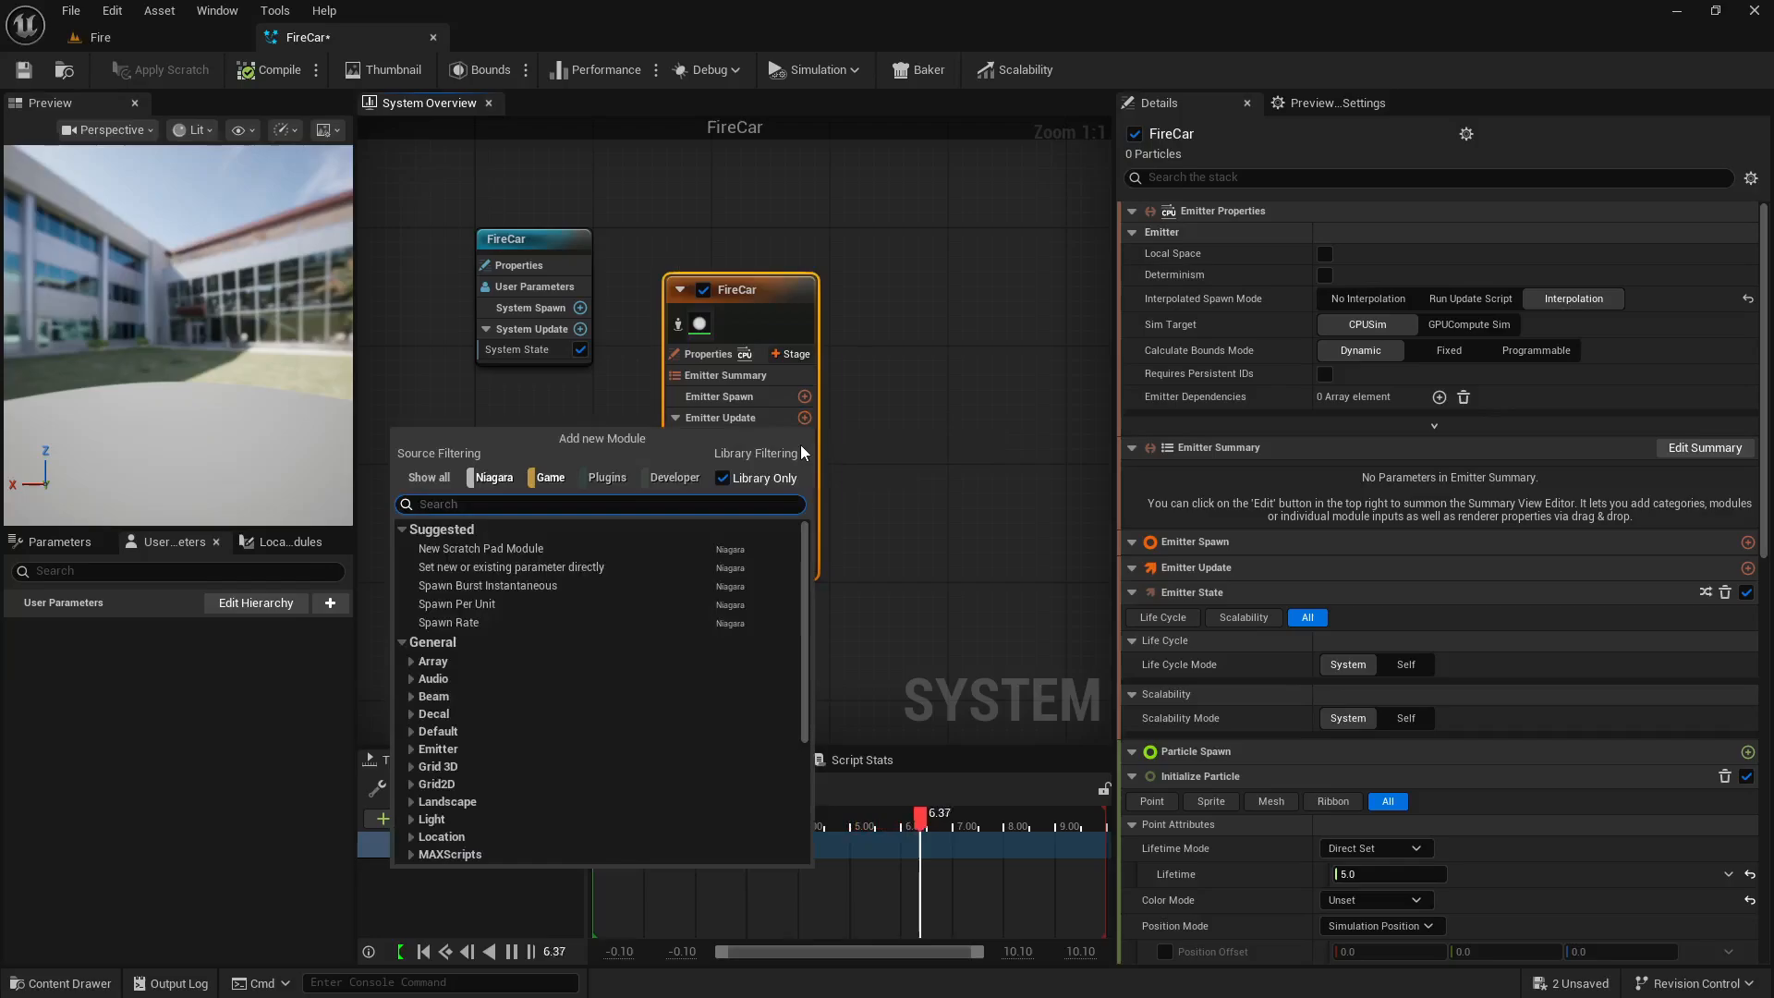
pyautogui.click(536, 622)
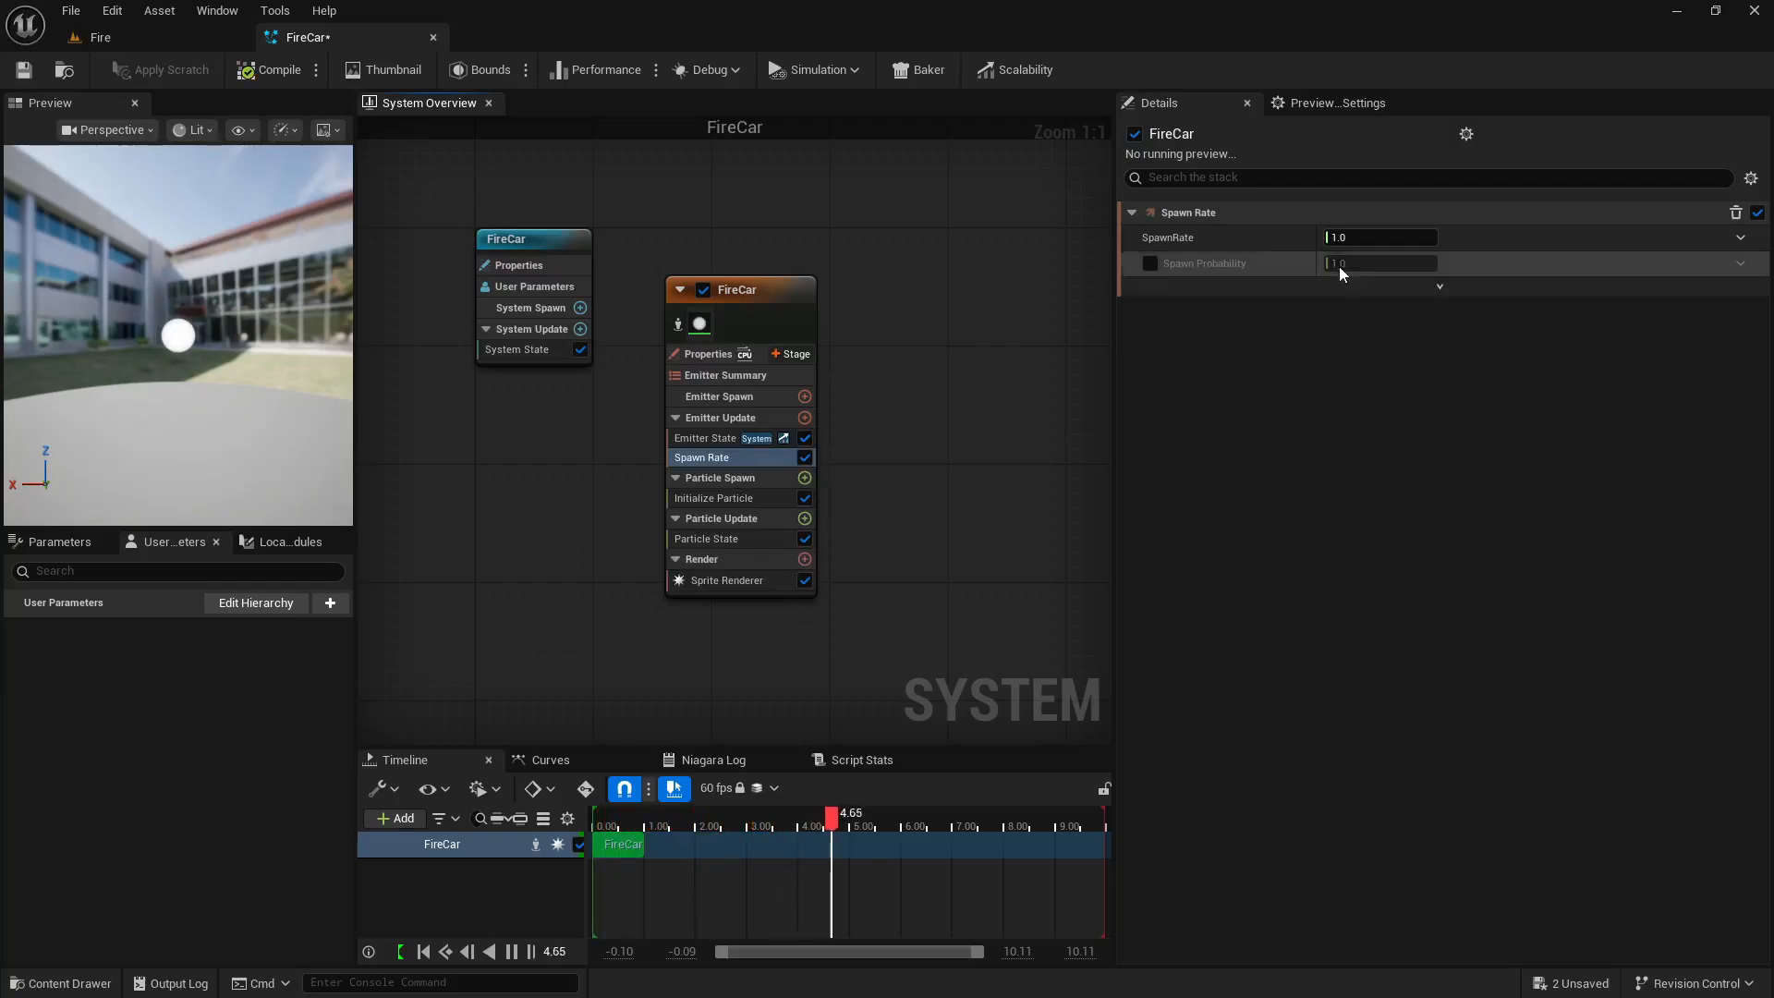
pyautogui.click(1362, 239)
pyautogui.write('200')
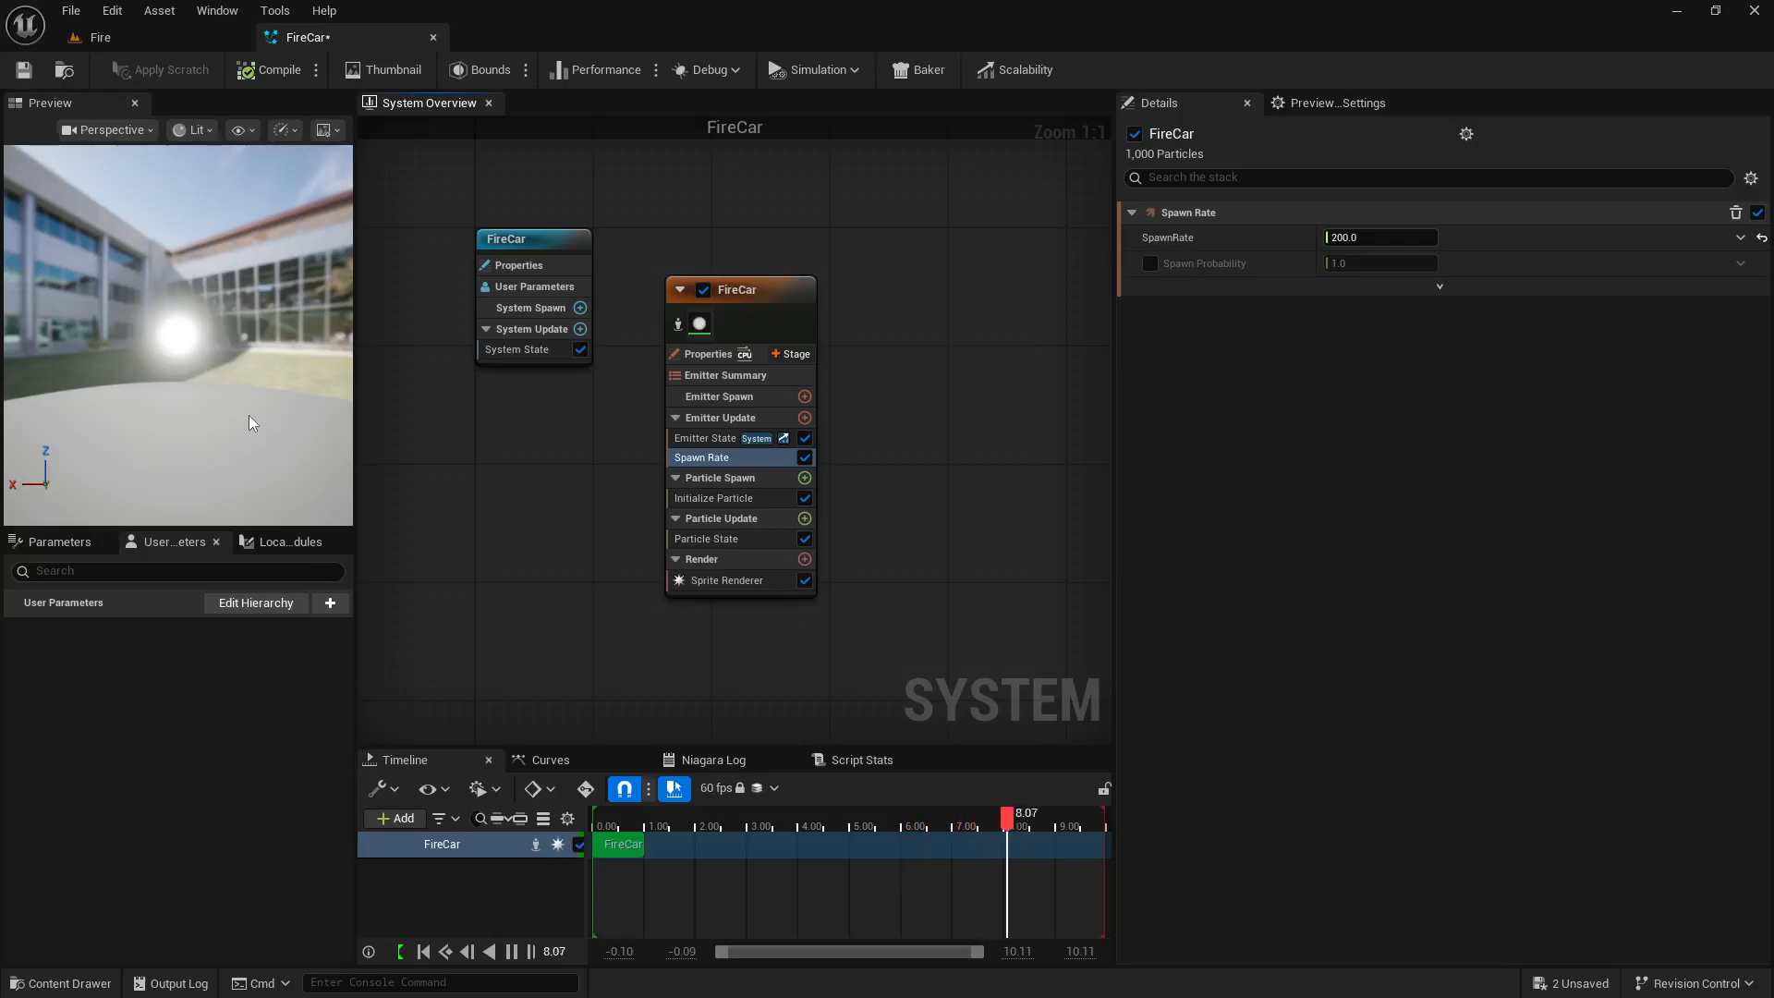
pyautogui.click(152, 38)
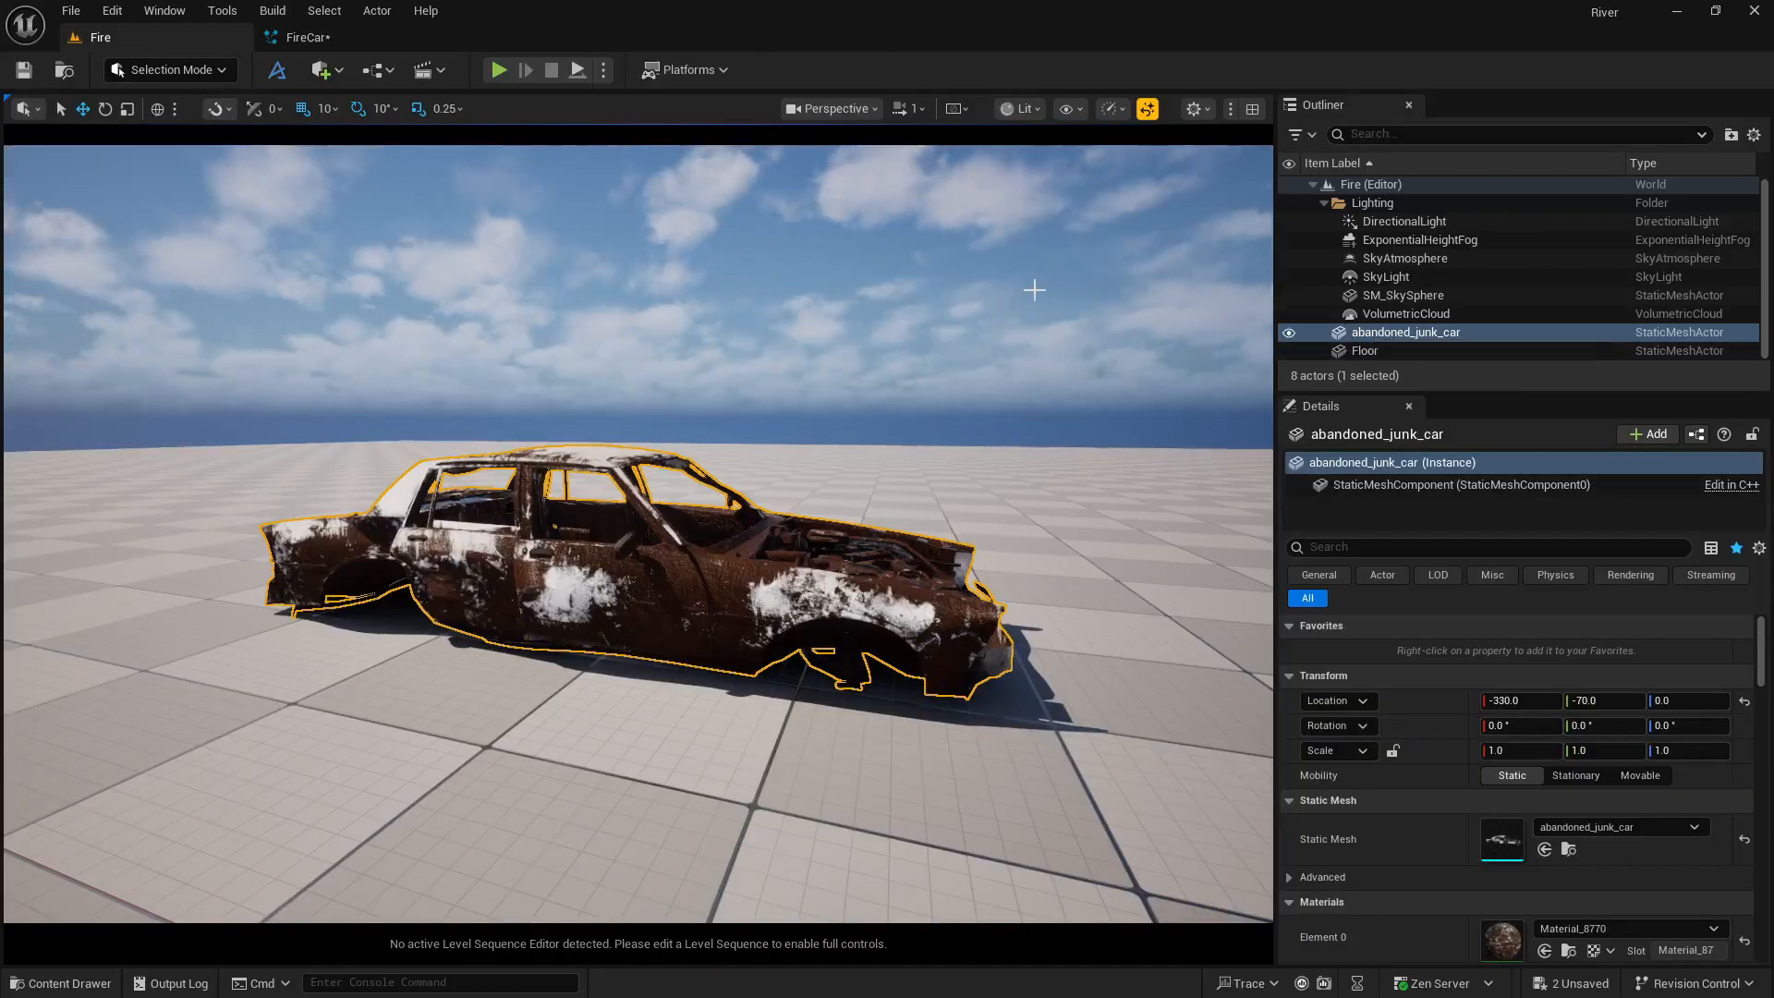
pyautogui.click(333, 37)
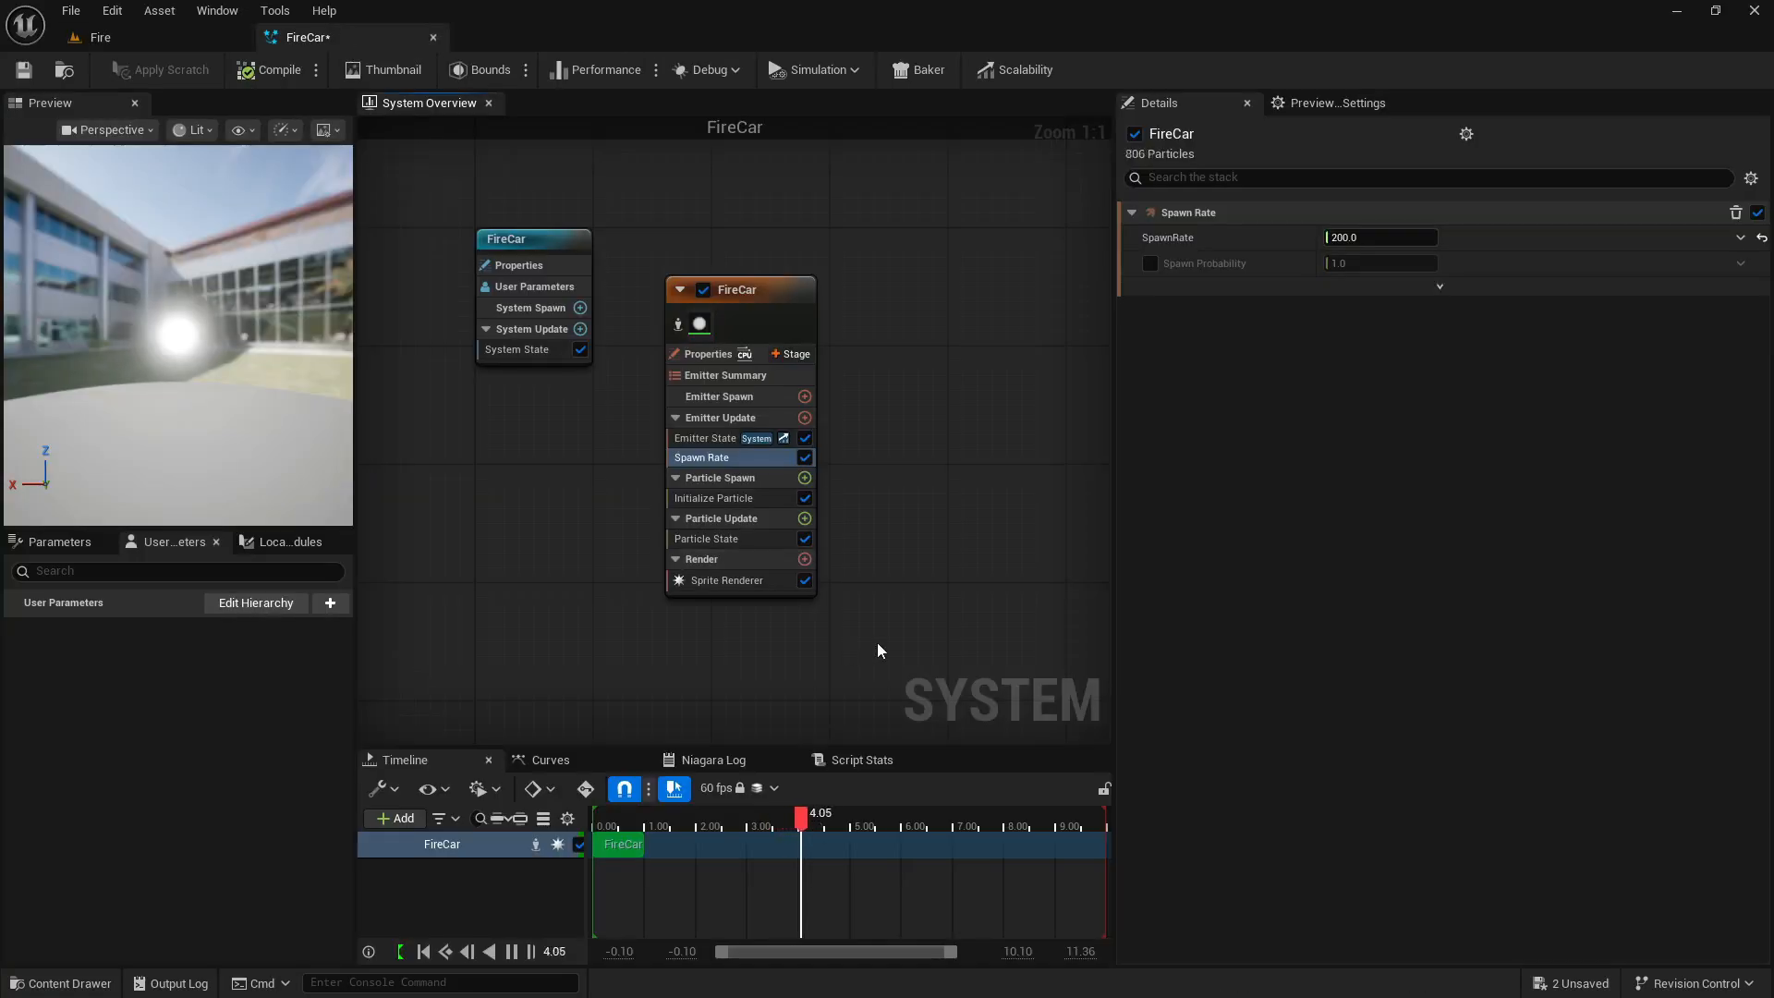
# Try Lifetime values of 3, 1 and 5 in the Initialize Particle module, and reset Lifetime to its default of 1.0.
pyautogui.click(737, 499)
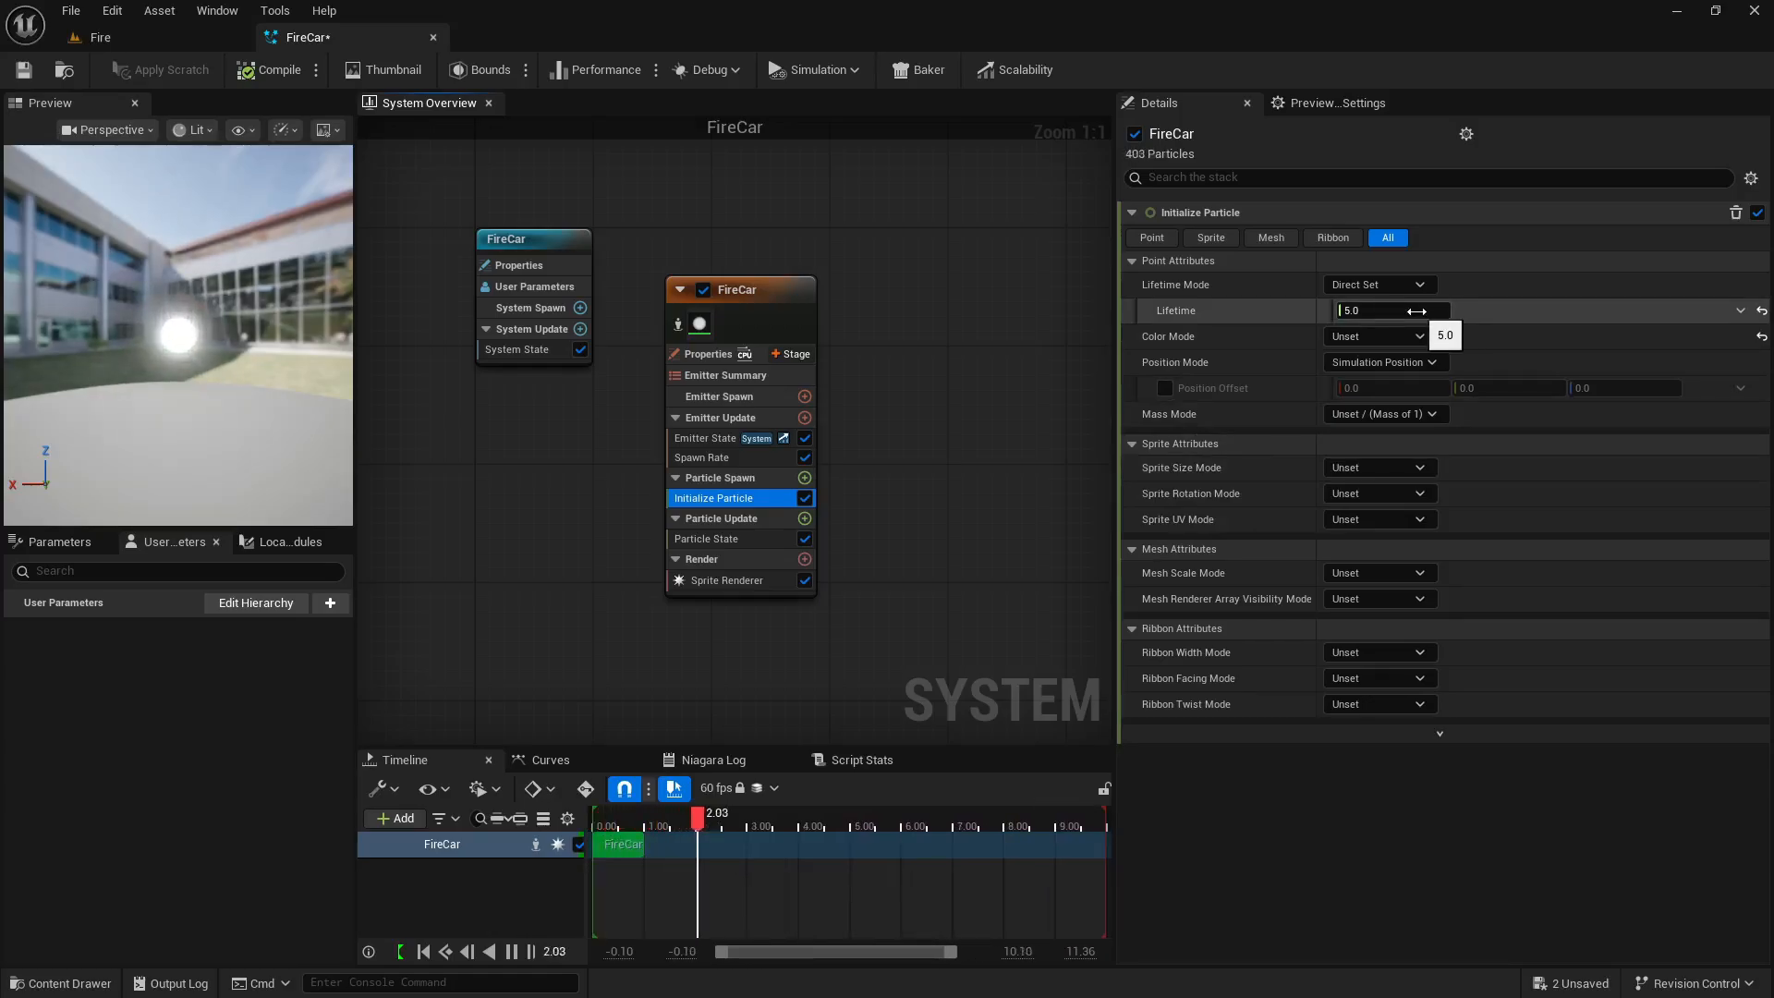
pyautogui.click(1416, 312)
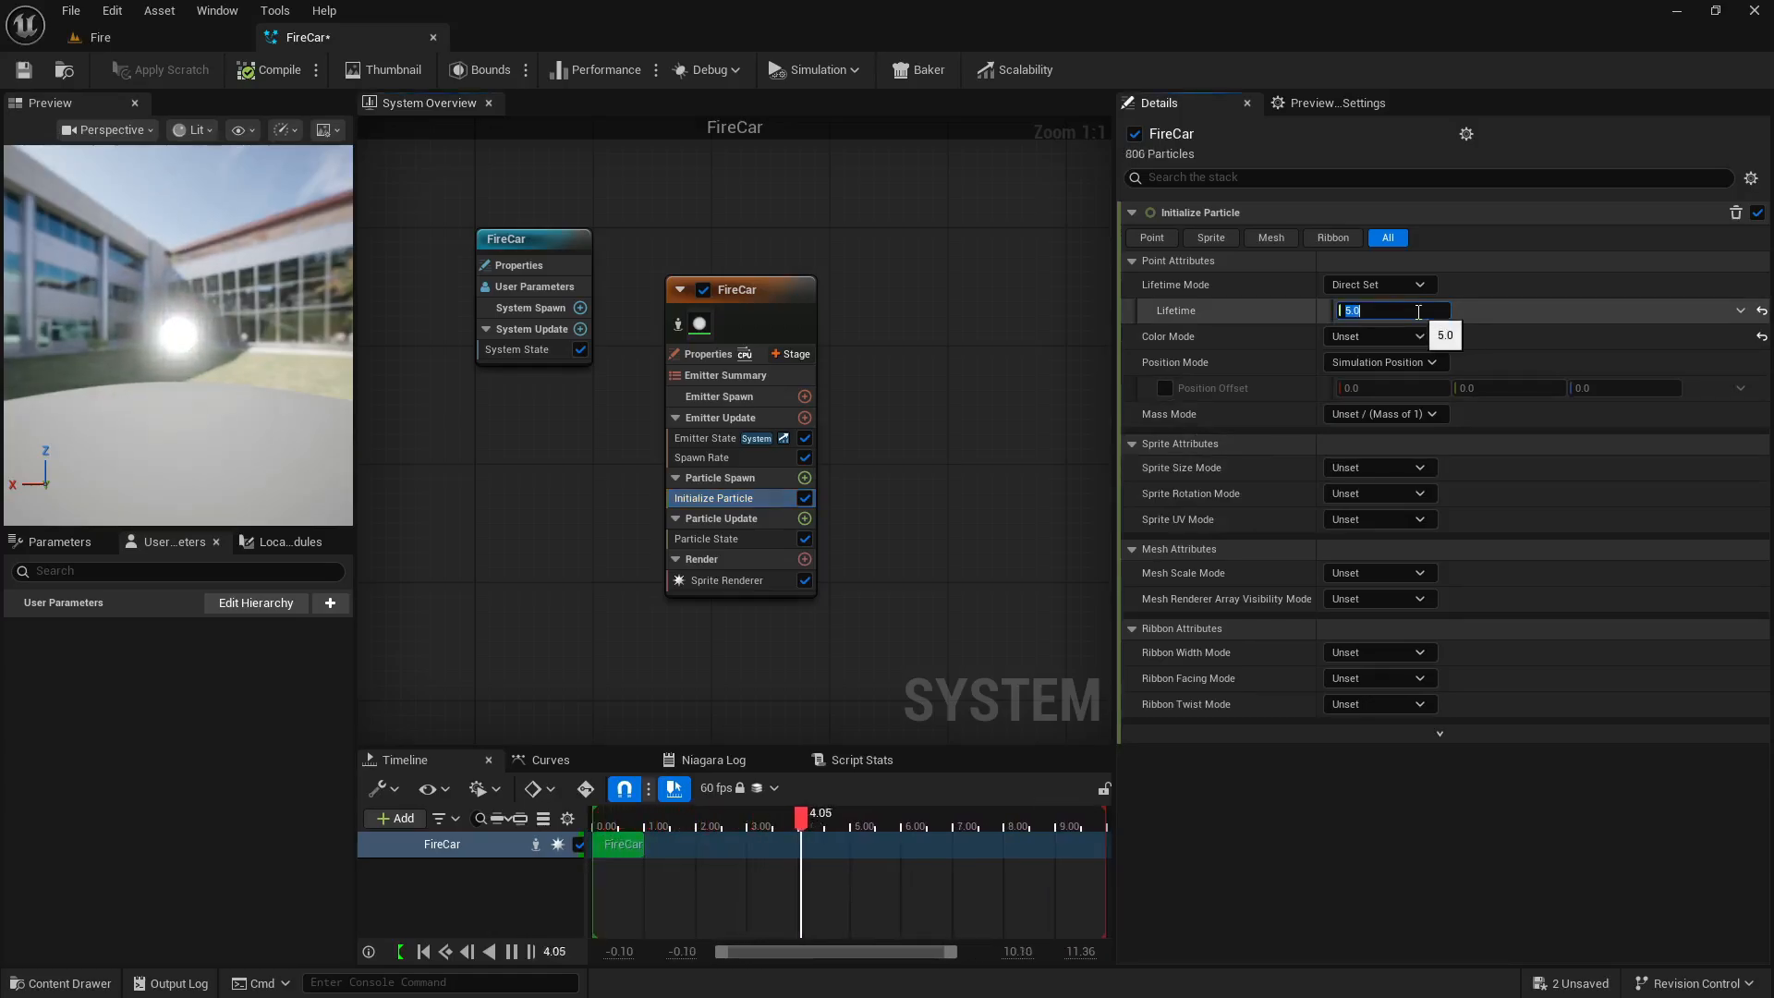
pyautogui.write('3')
pyautogui.press('Return')
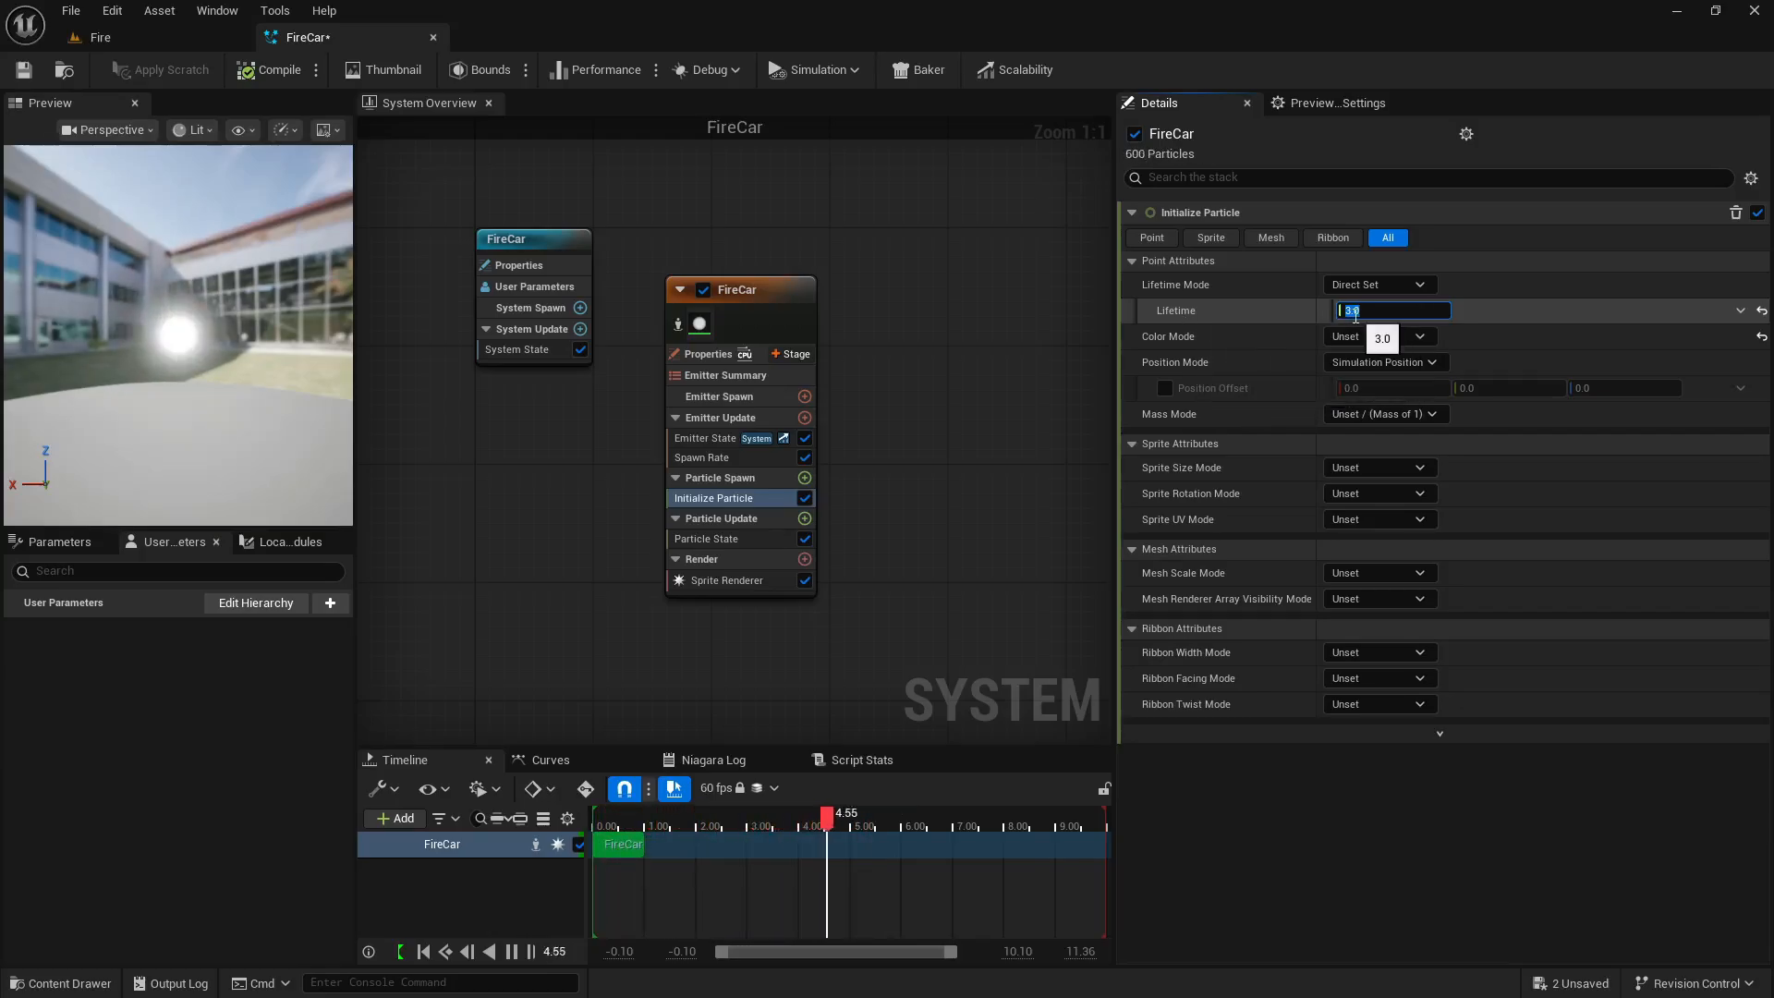
pyautogui.write('1')
pyautogui.press('Return')
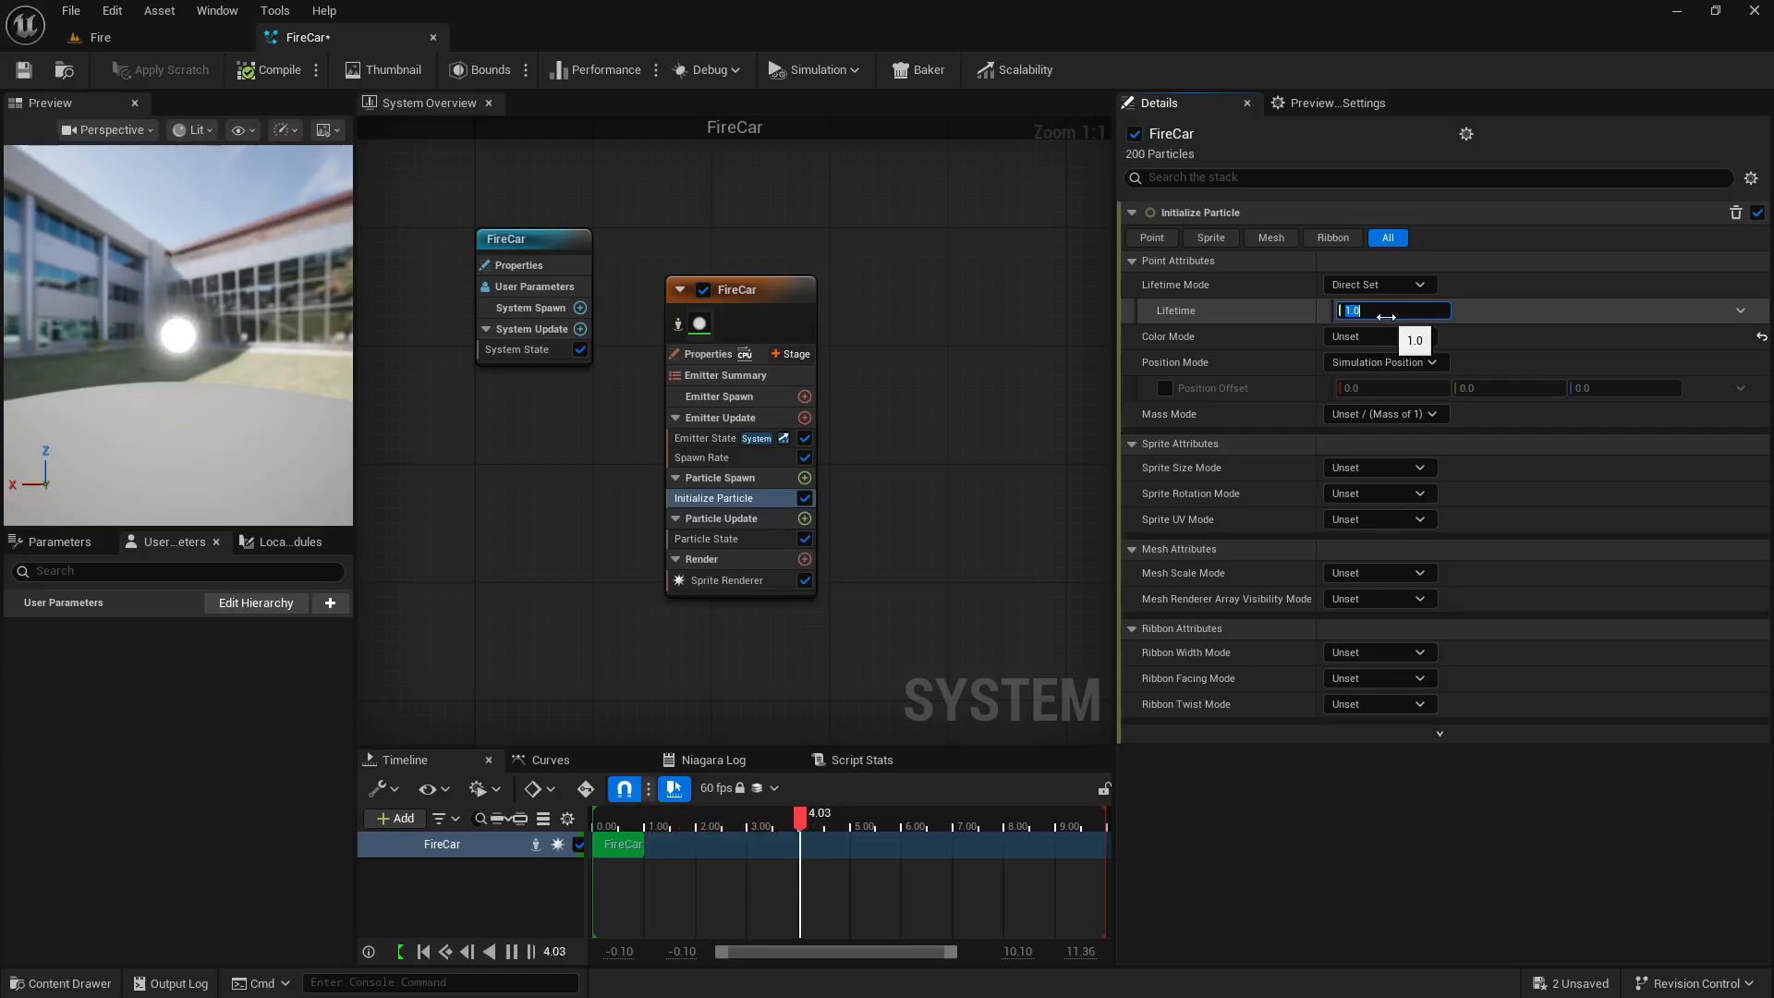
pyautogui.write('5')
pyautogui.press('Return')
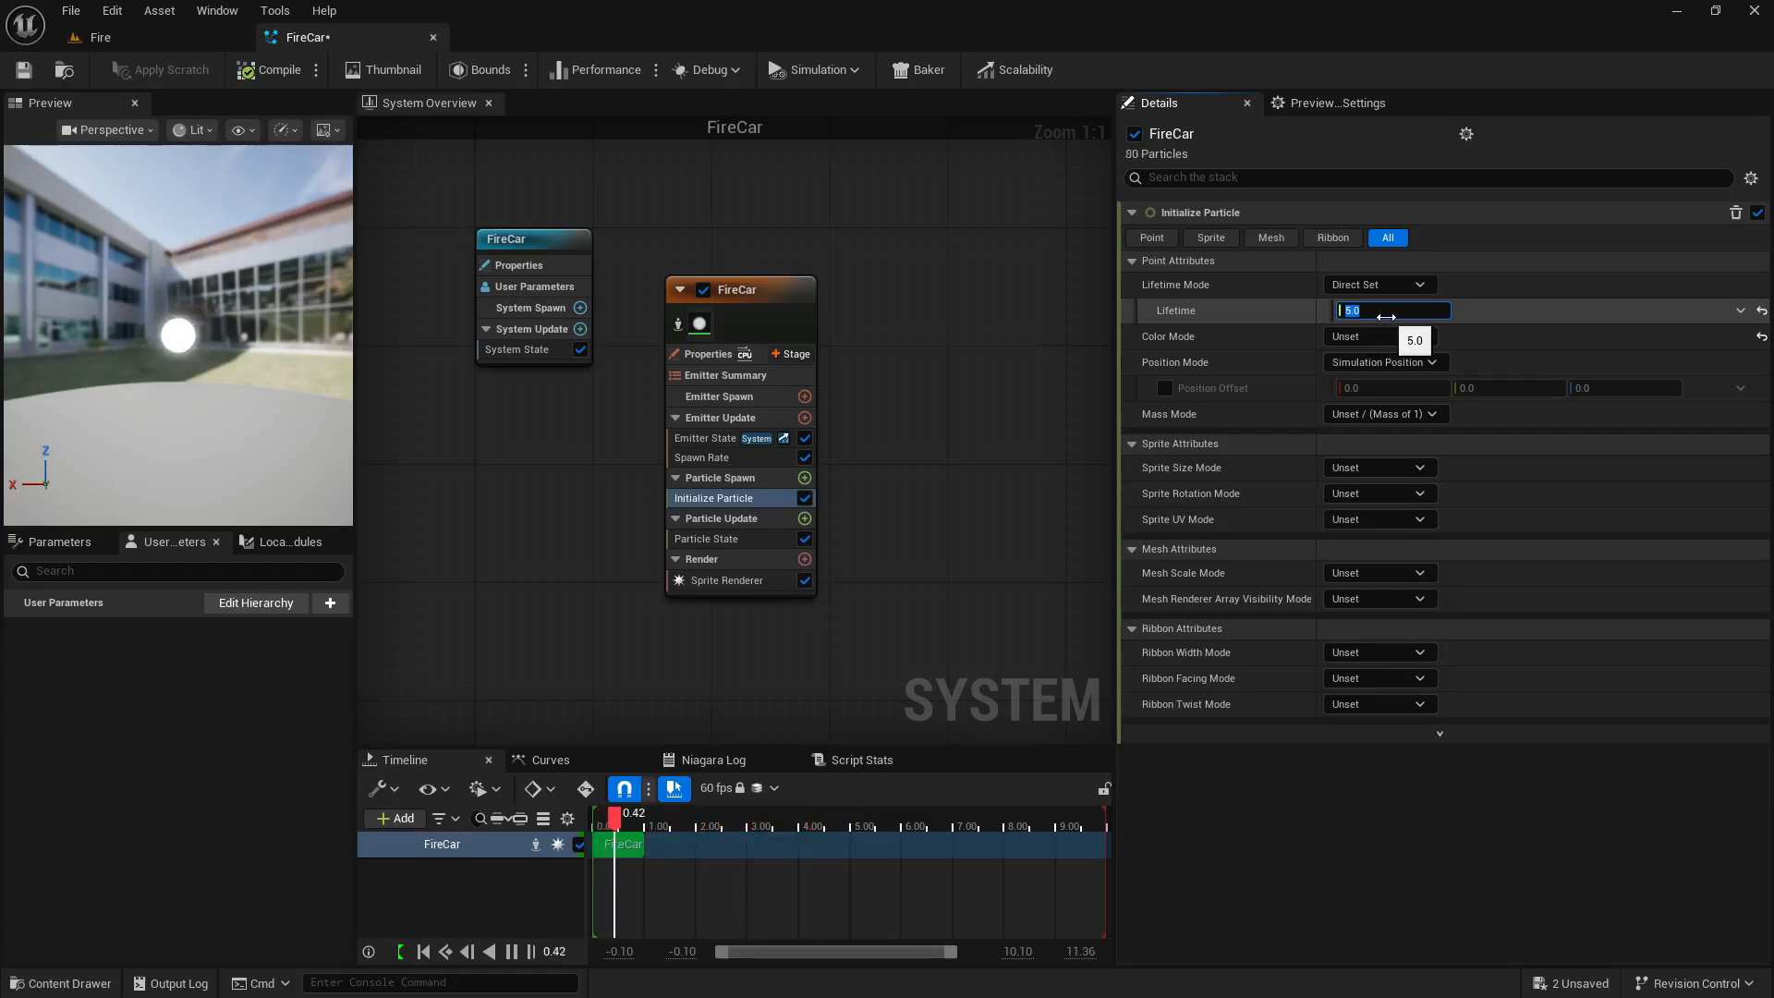
pyautogui.click(1762, 313)
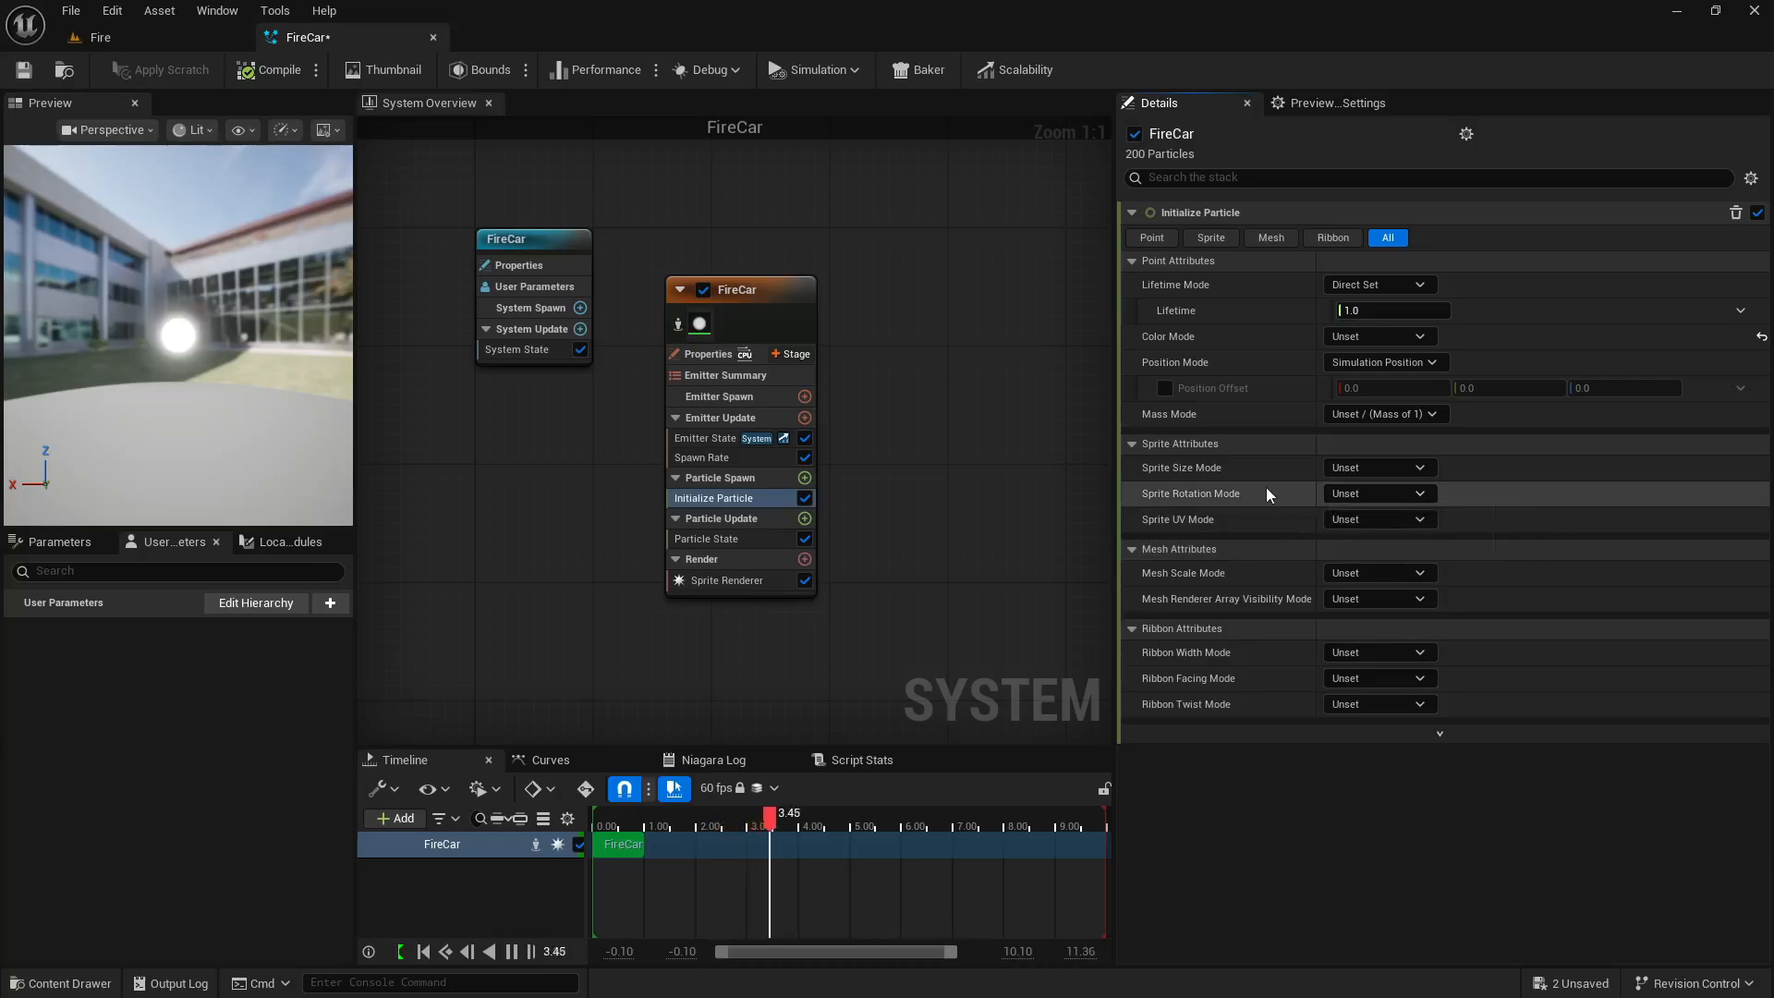
# Set the Initialize Particle module's Sprite Size Mode to Uniform with a Uniform Sprite Size of 2.
pyautogui.click(1358, 467)
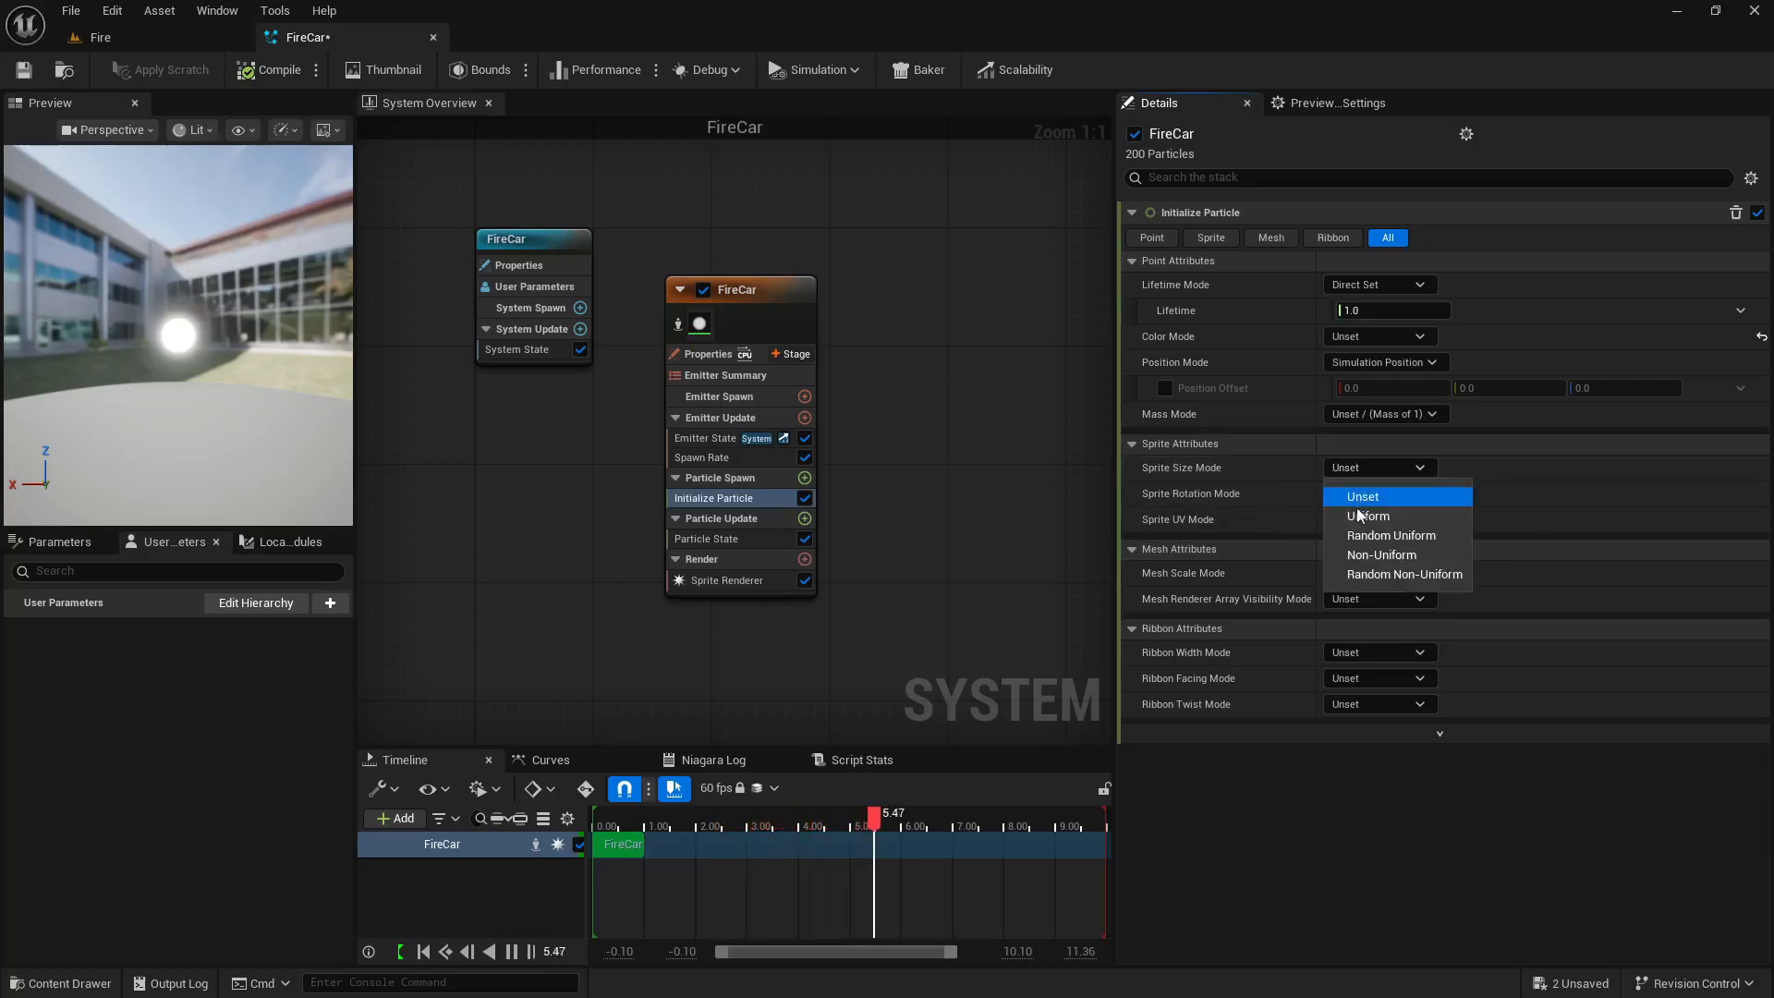
pyautogui.click(1360, 523)
pyautogui.click(1374, 495)
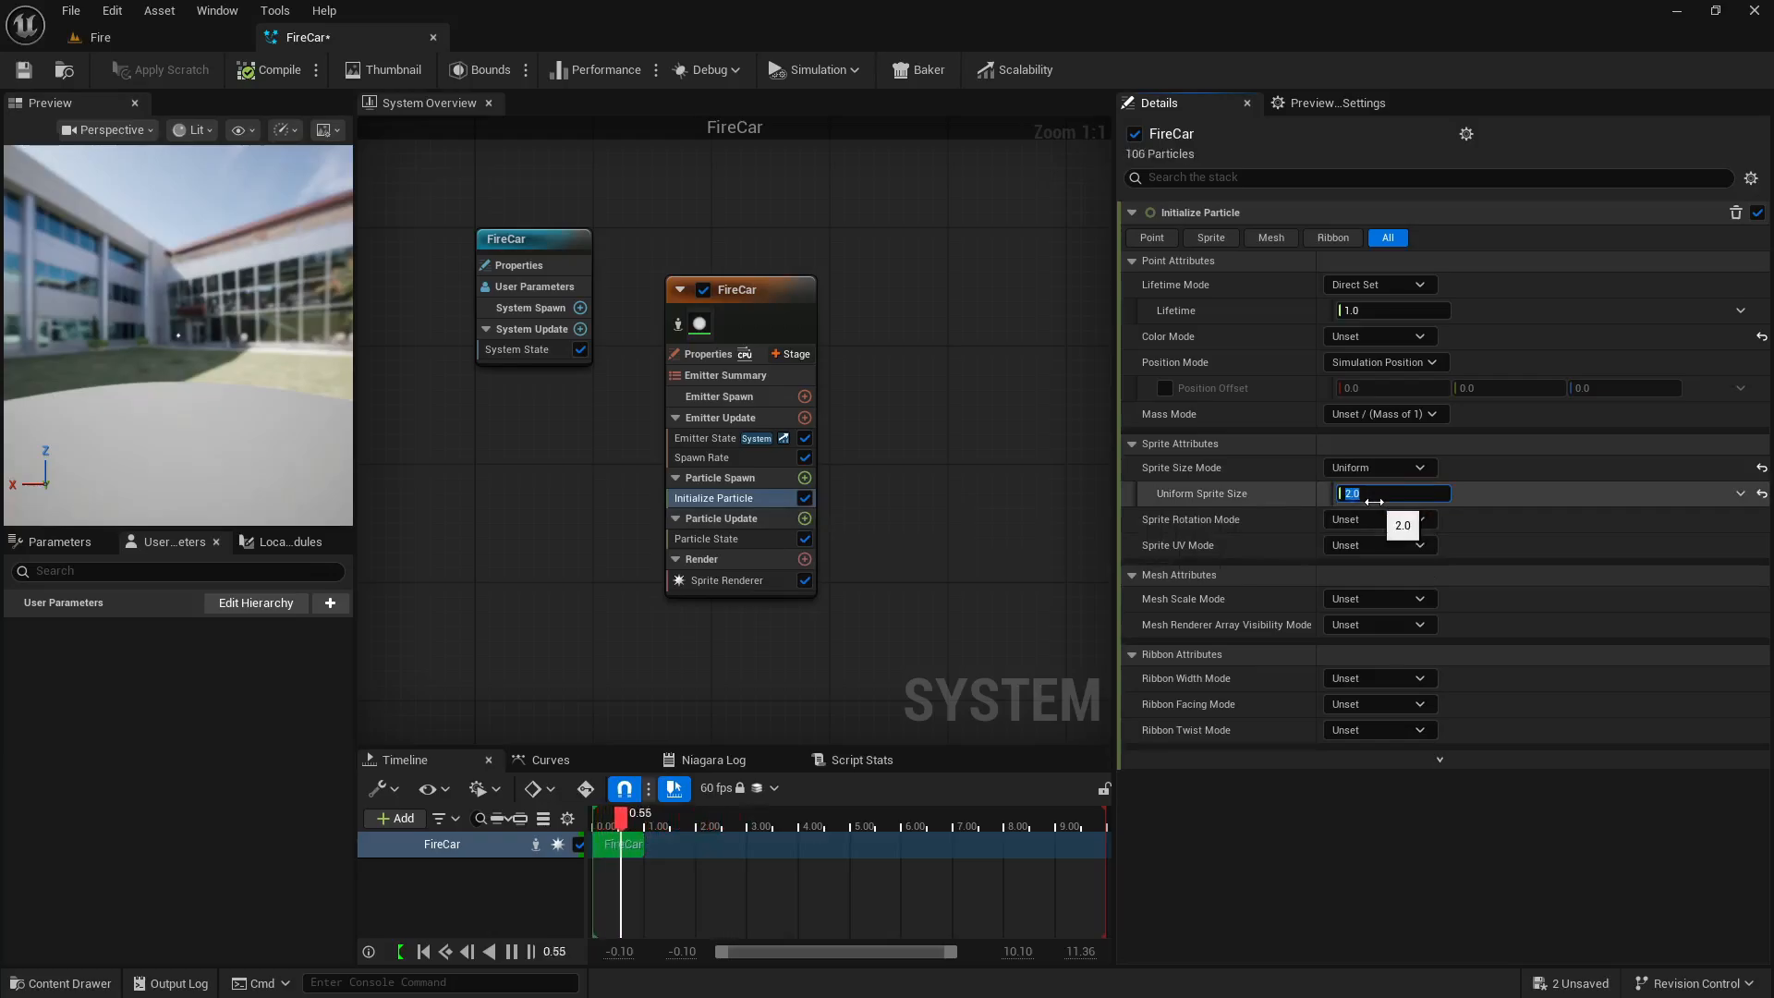
pyautogui.write('2')
pyautogui.press('Return')
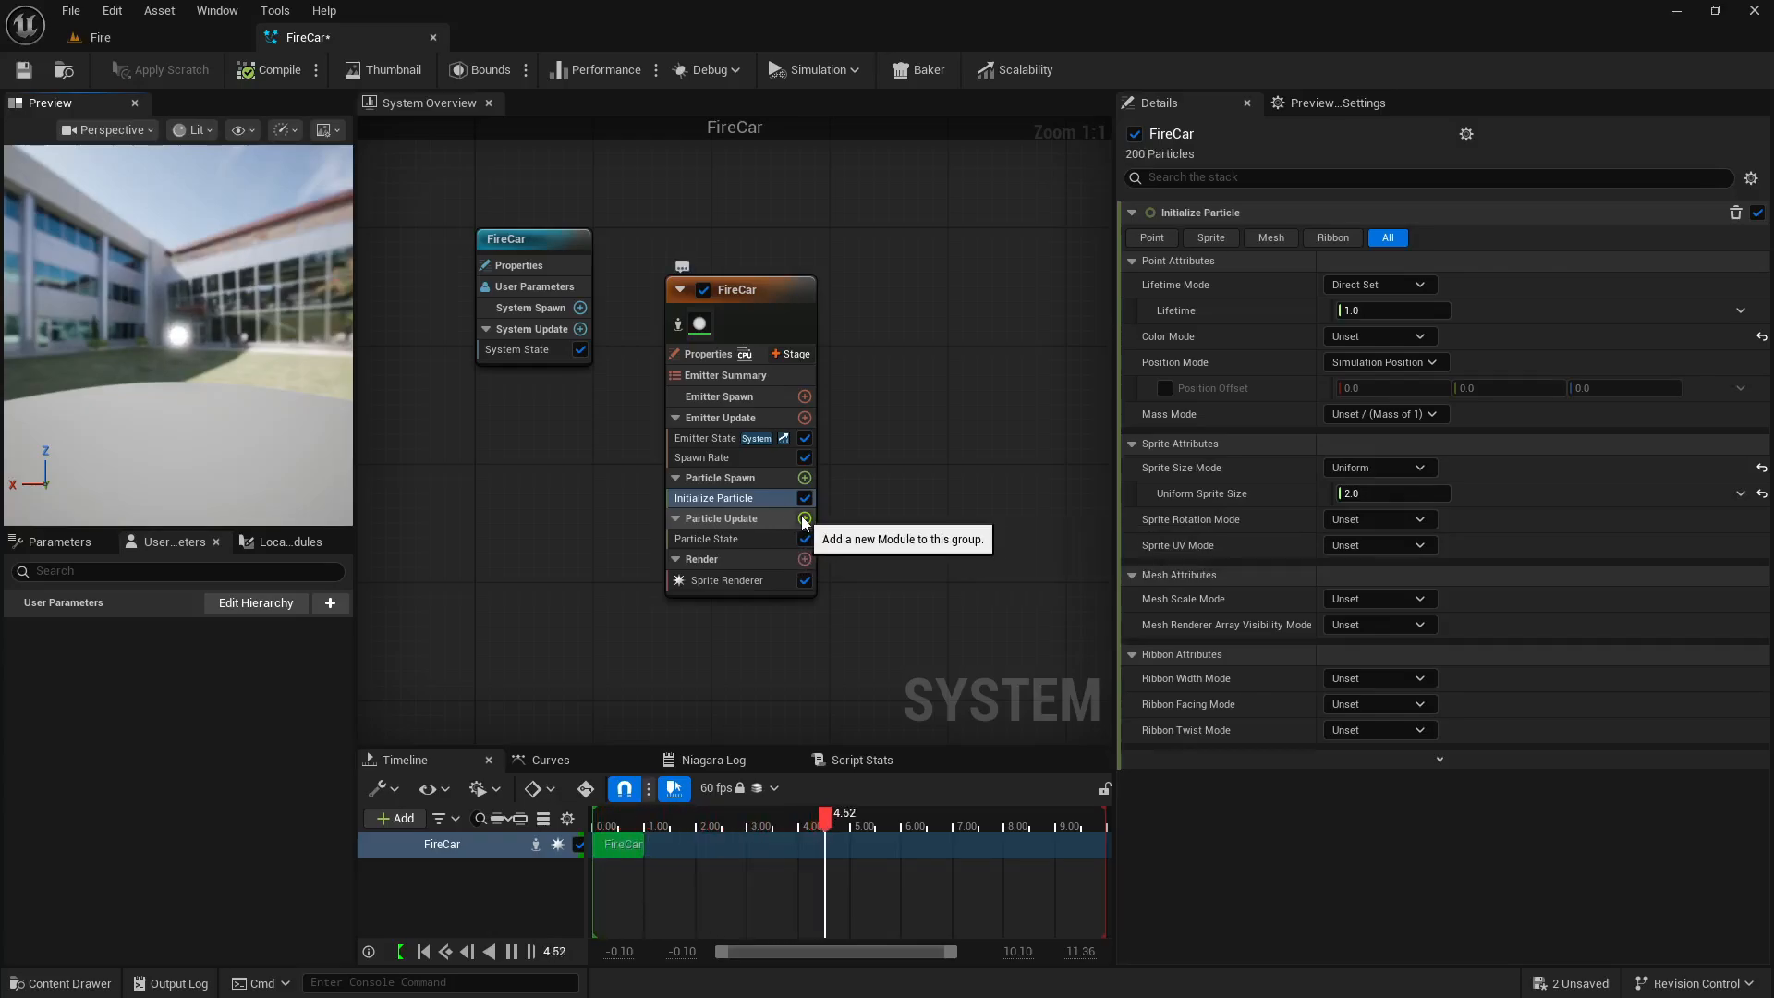
# Add a Static Mesh Location module to the emitter's Particle Spawn group.
pyautogui.click(804, 479)
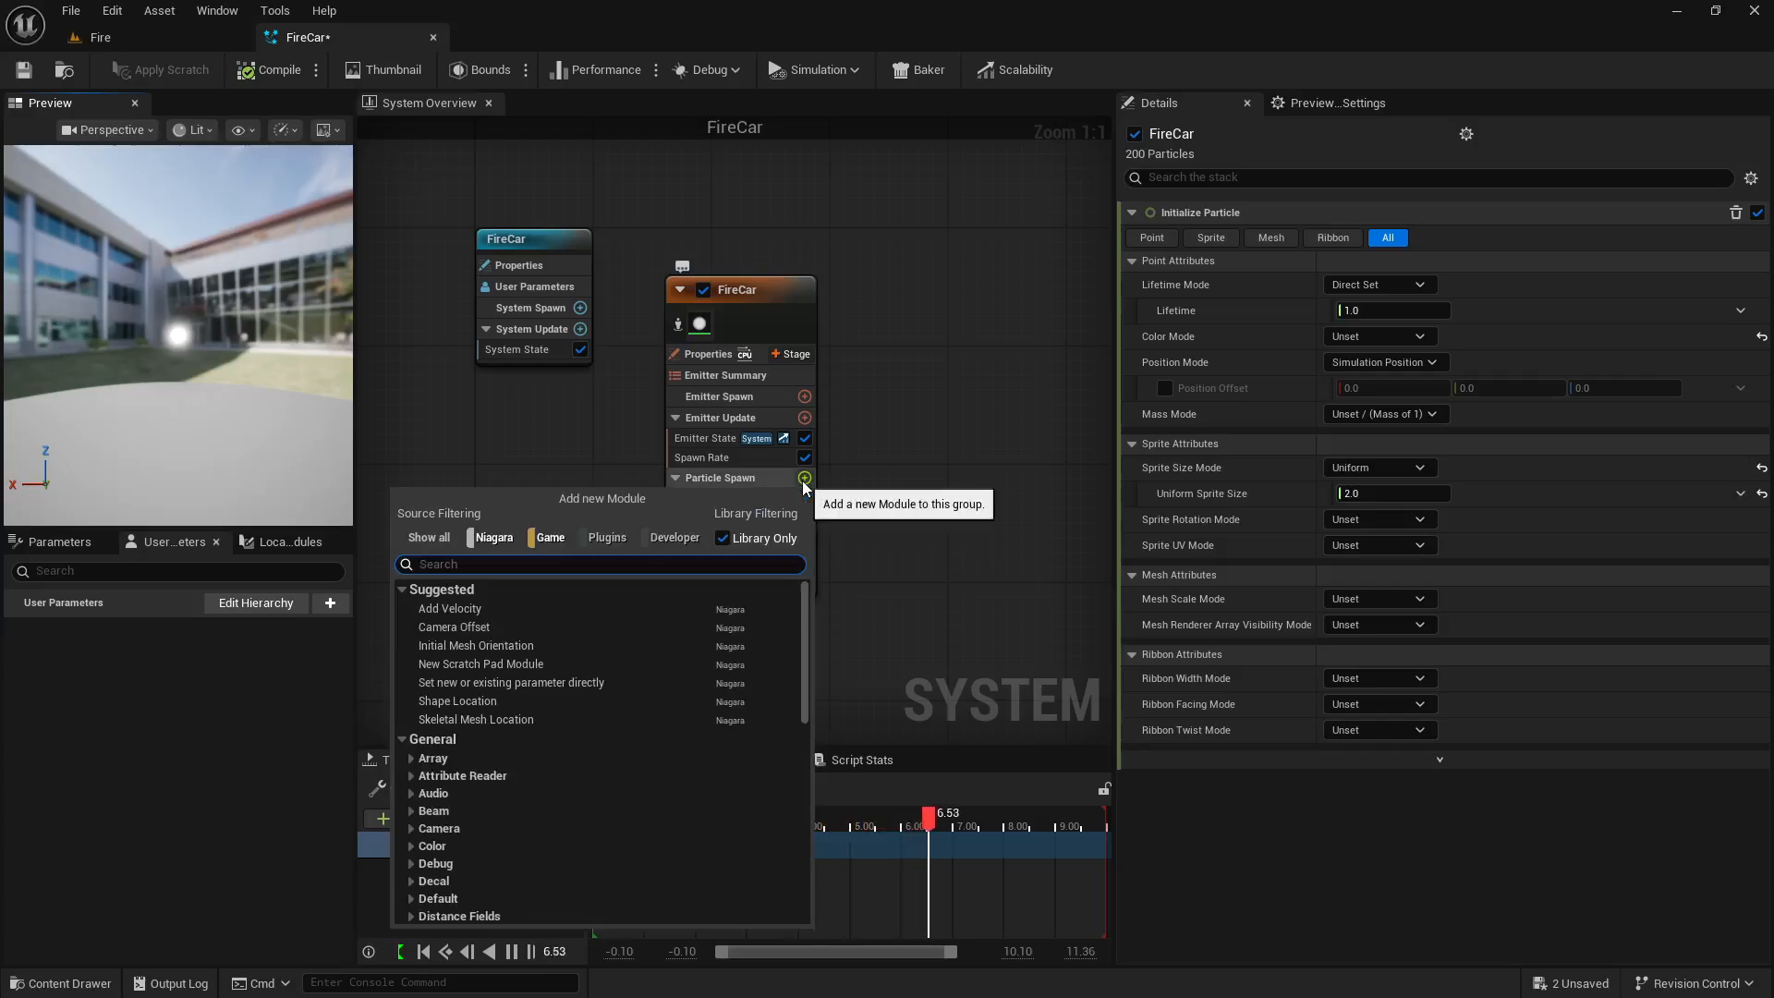
pyautogui.write('static')
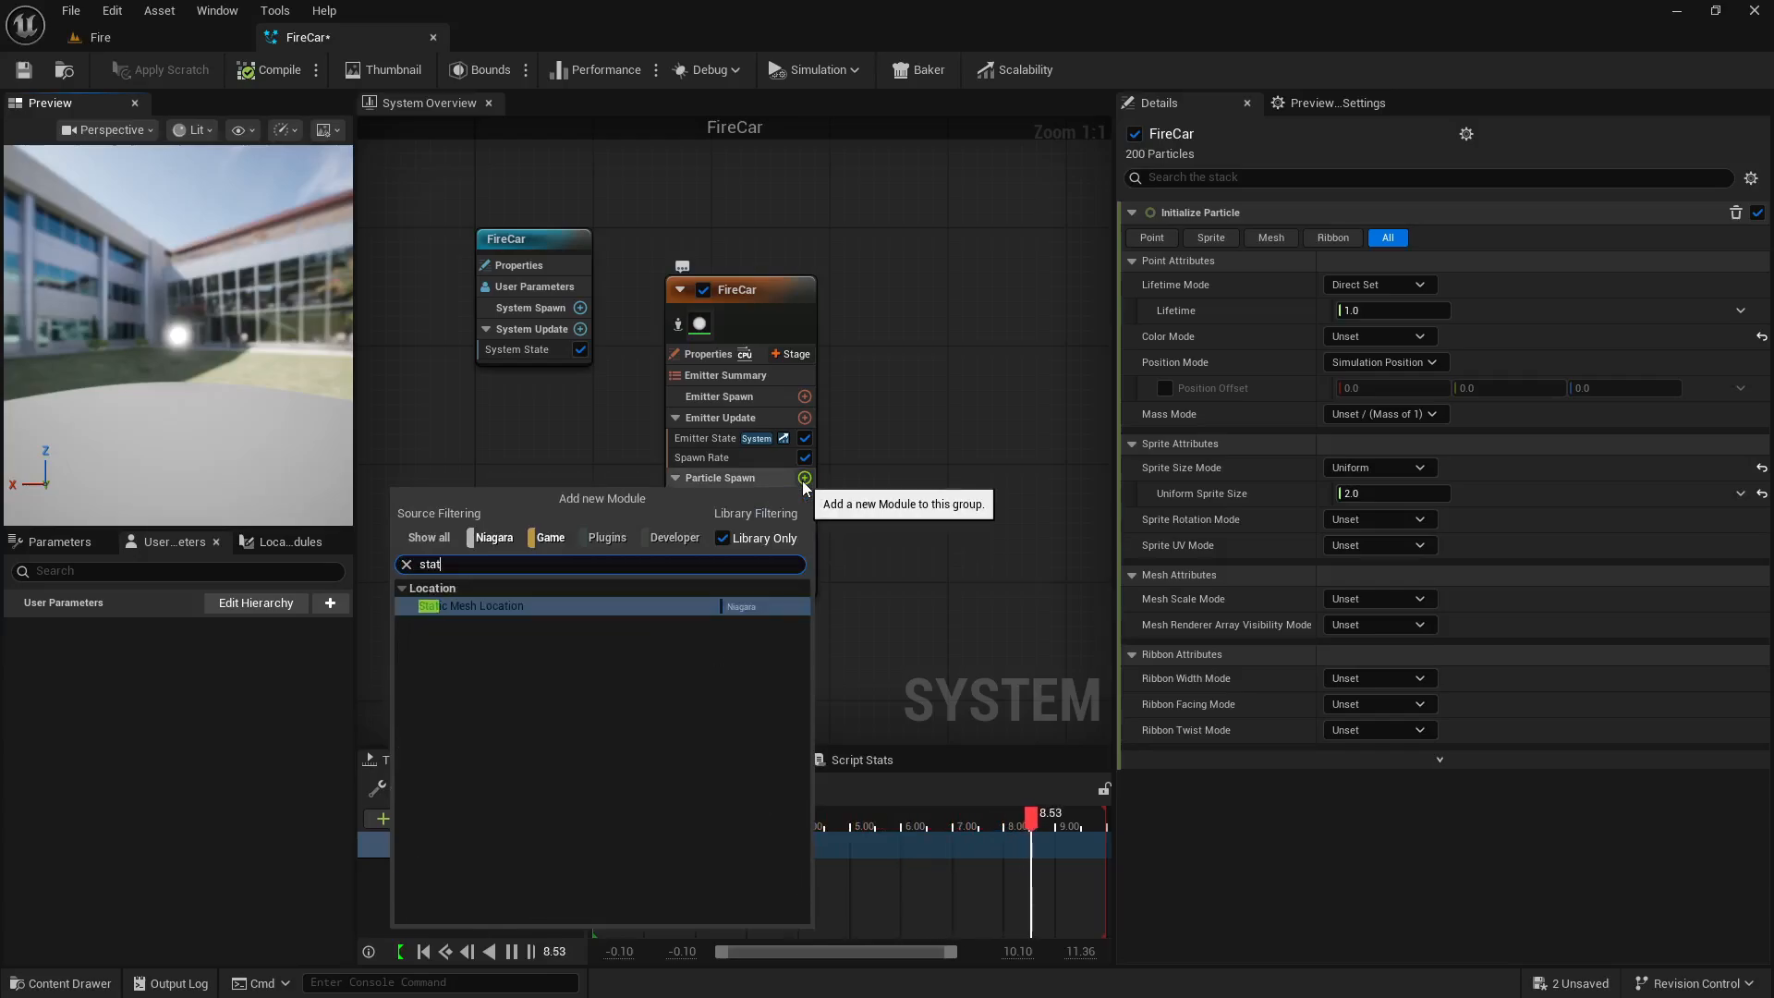
pyautogui.click(591, 610)
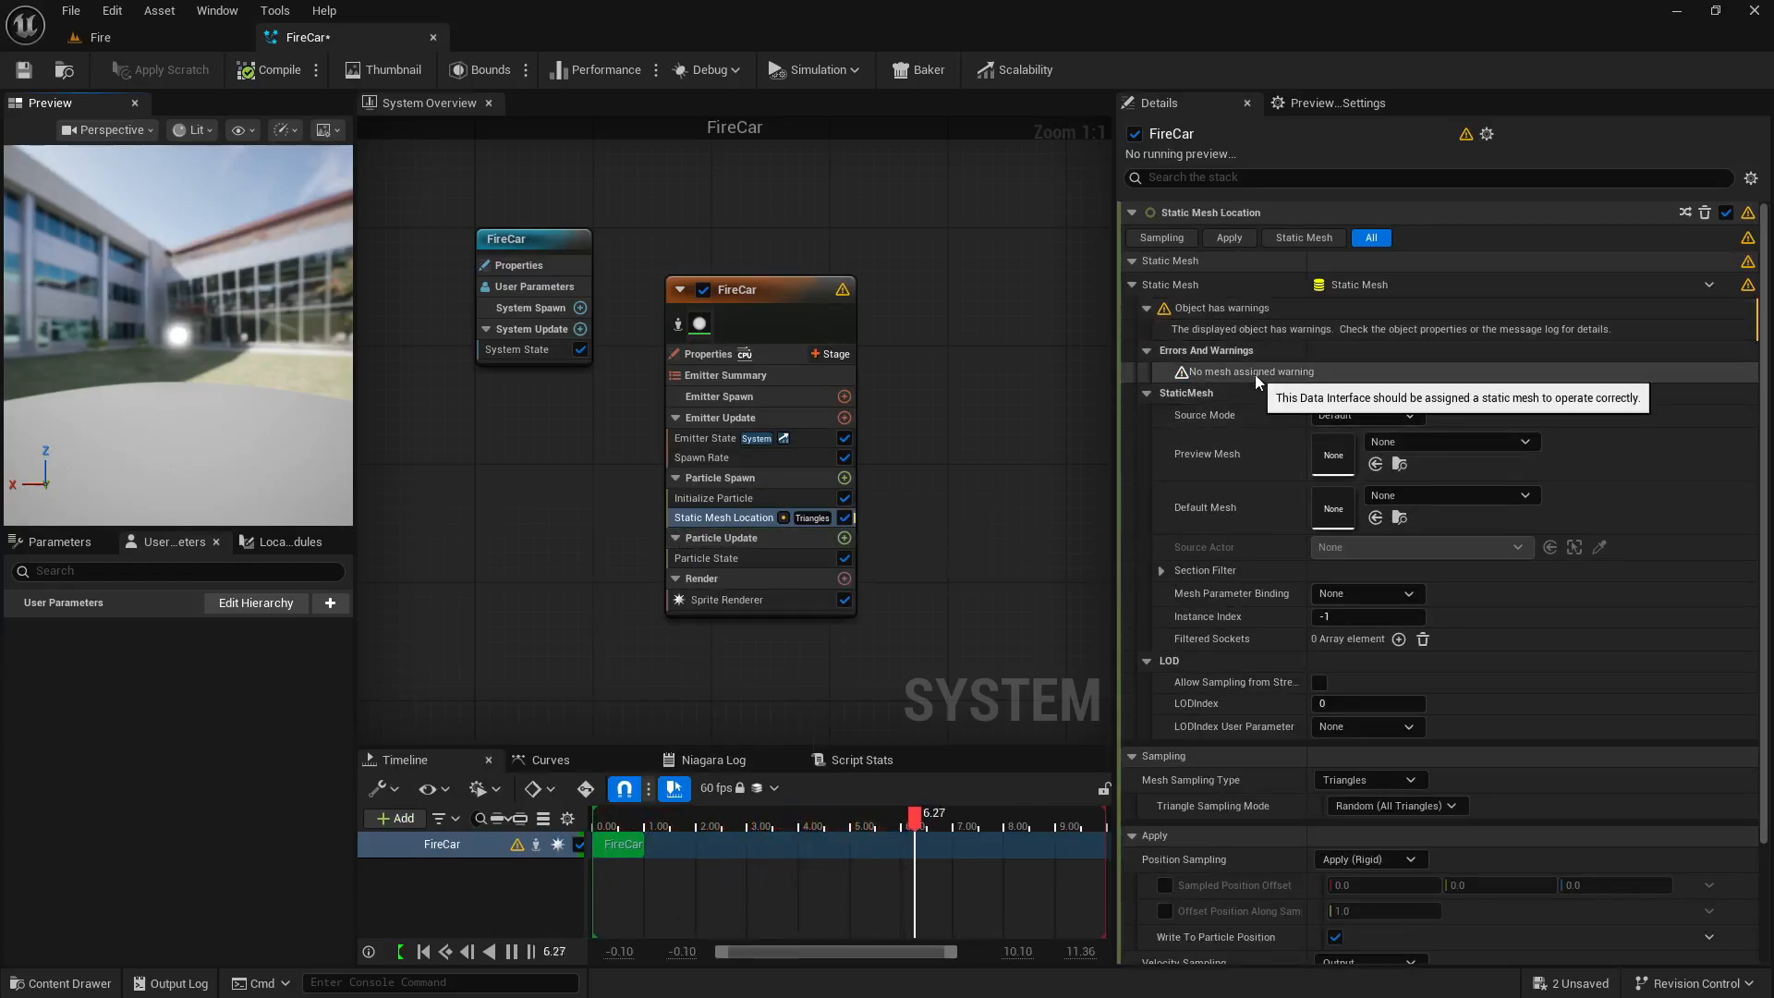
# Set the Static Mesh Location module's Preview Mesh to abandoned_junk_car and apply the offered fix for its CPU access error.
pyautogui.click(1412, 441)
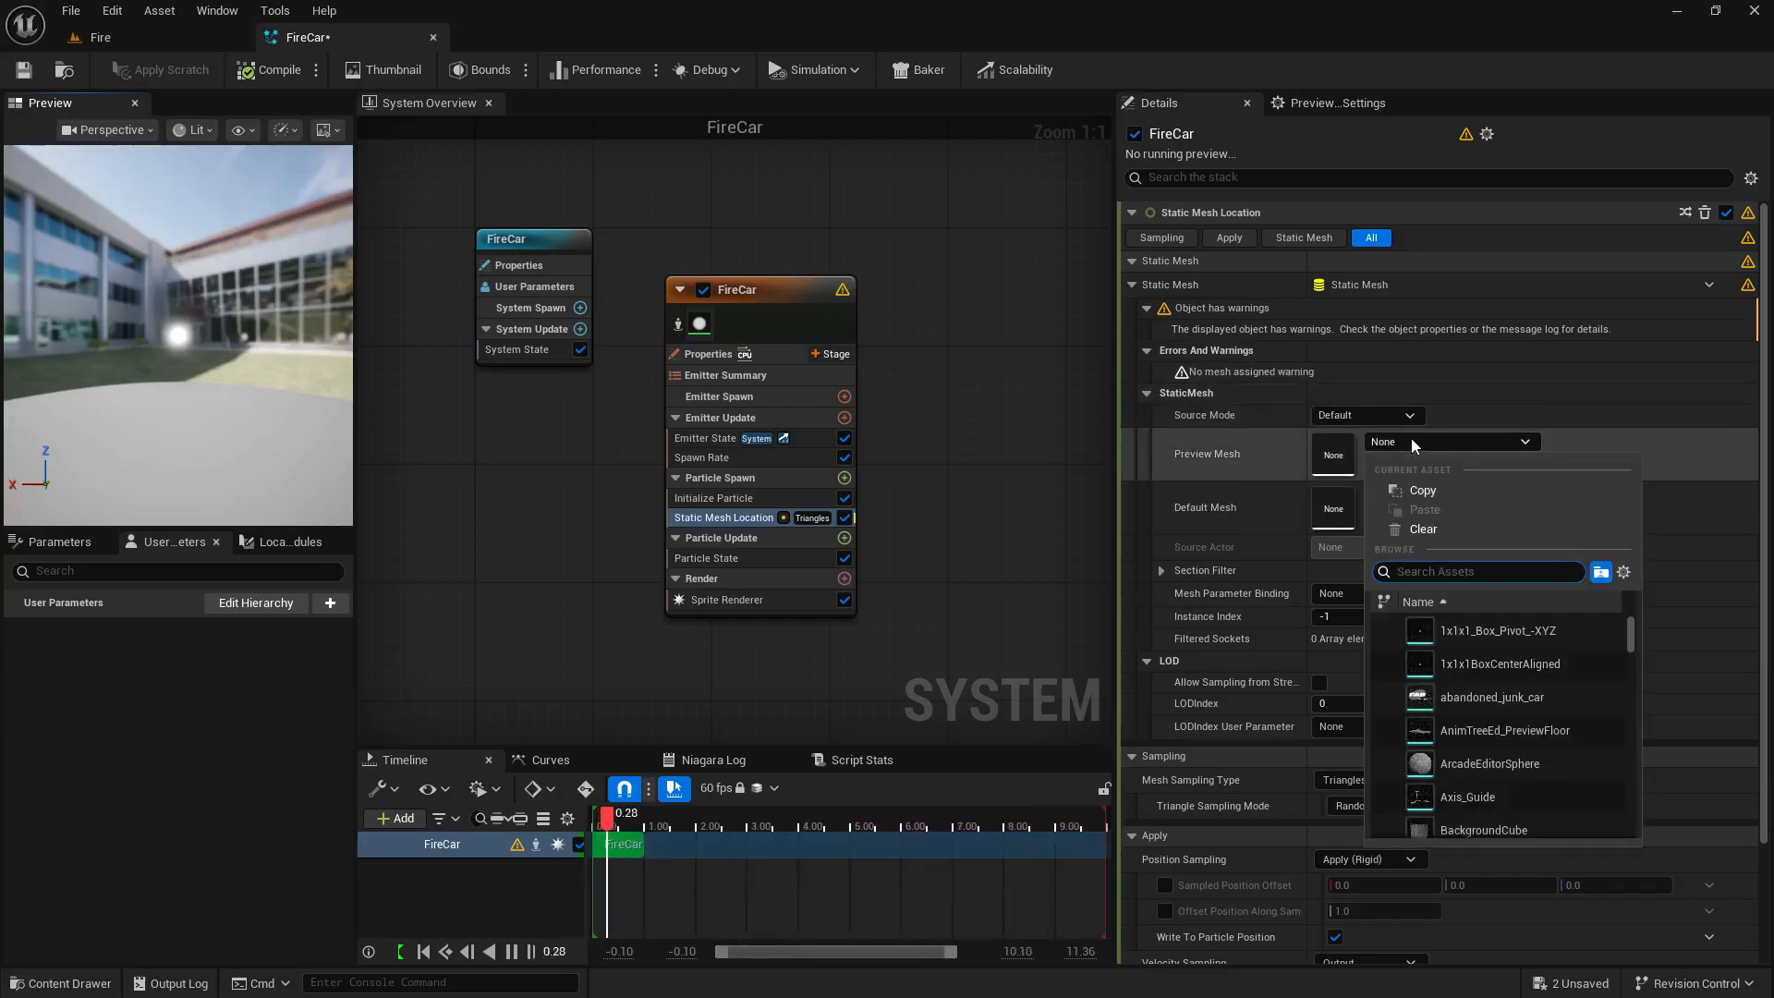
pyautogui.write('aban')
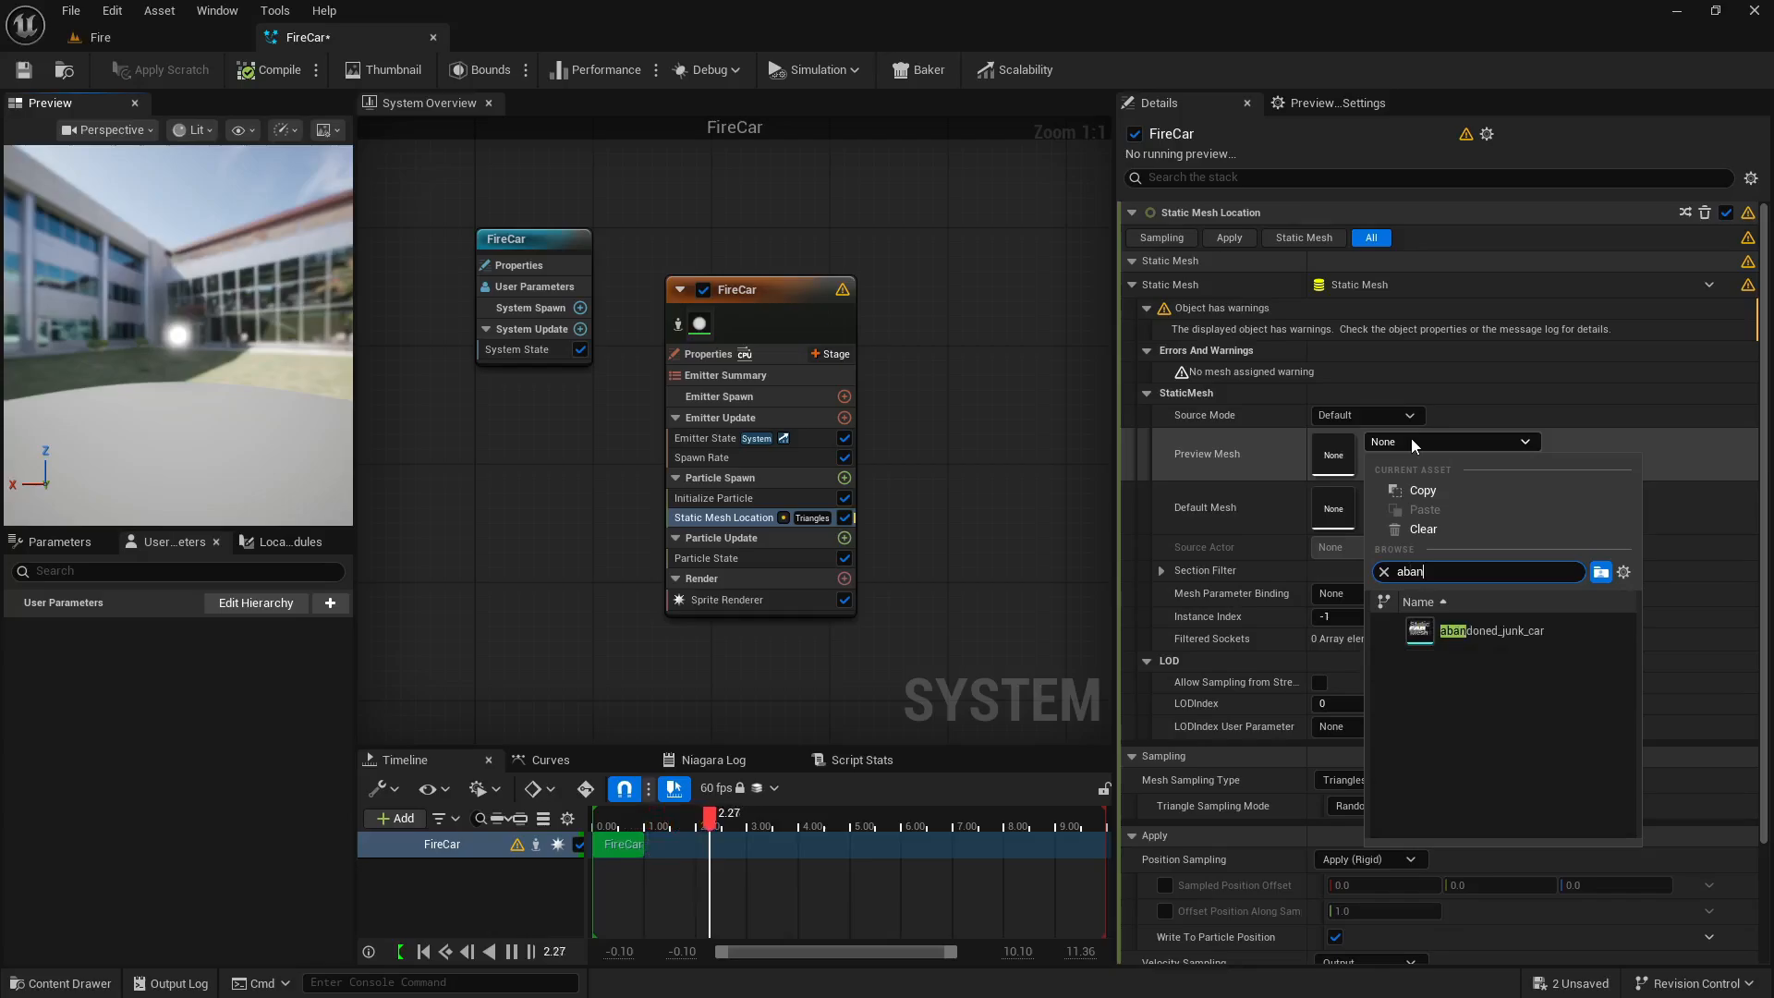
pyautogui.click(1475, 632)
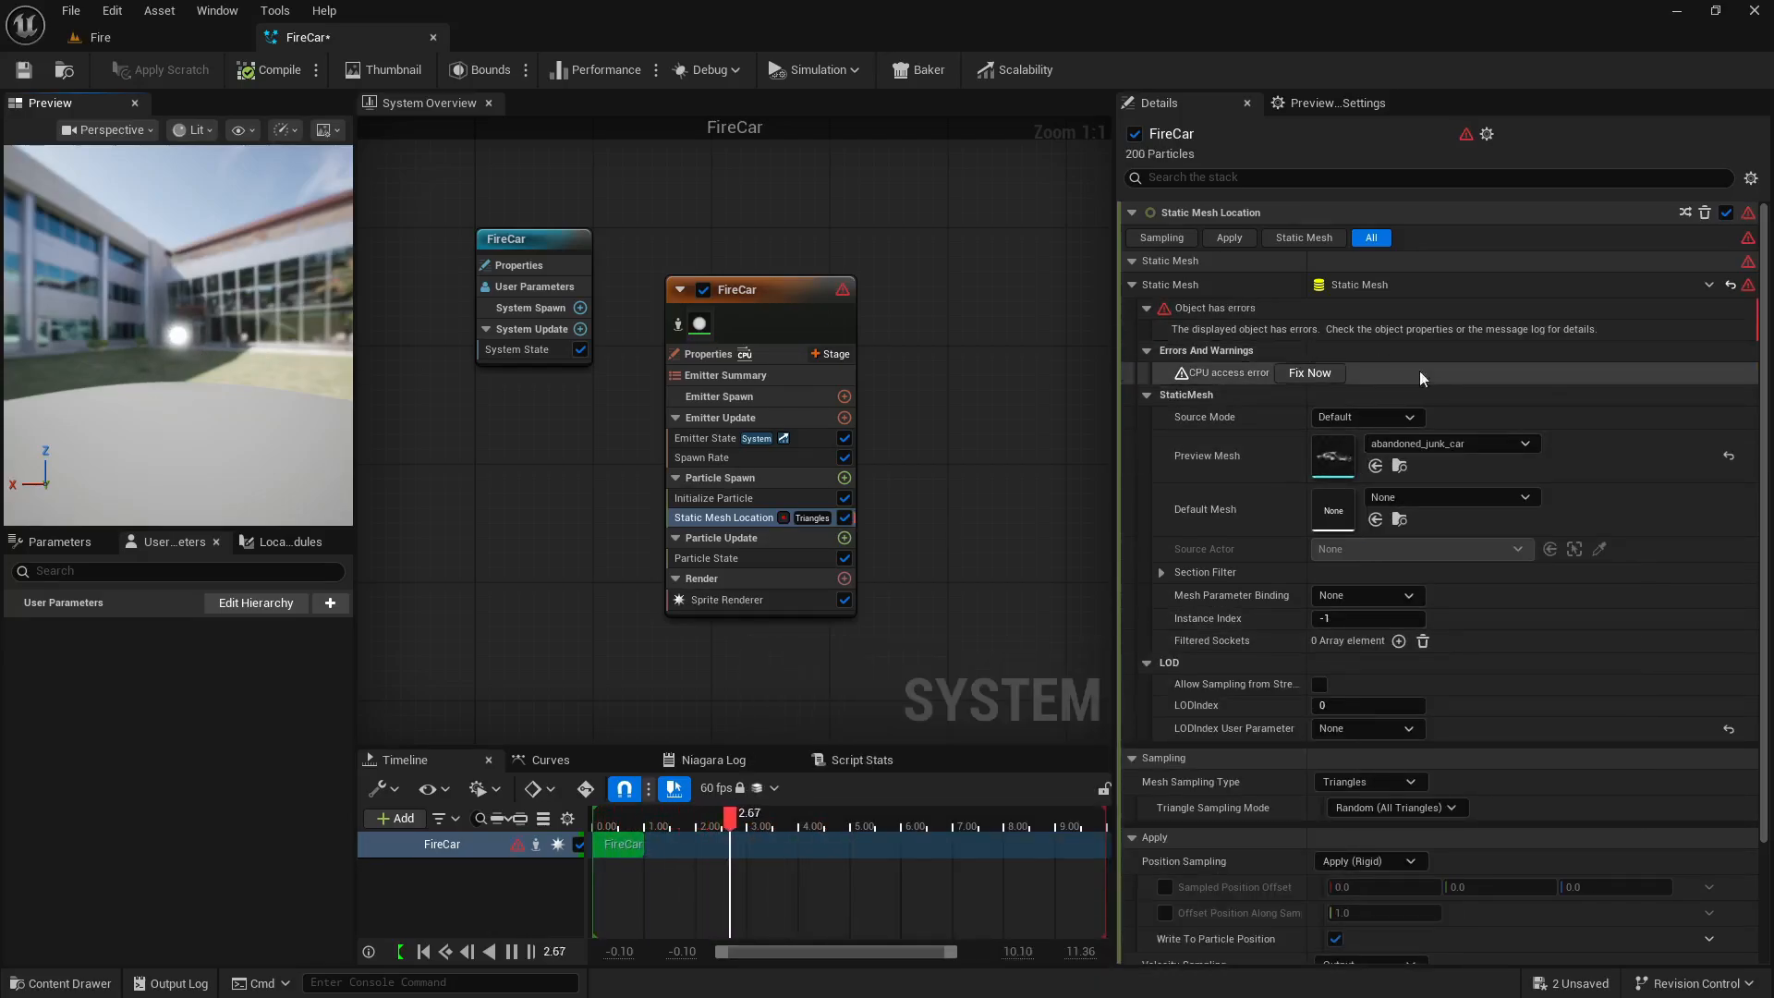
pyautogui.moveTo(1214, 373)
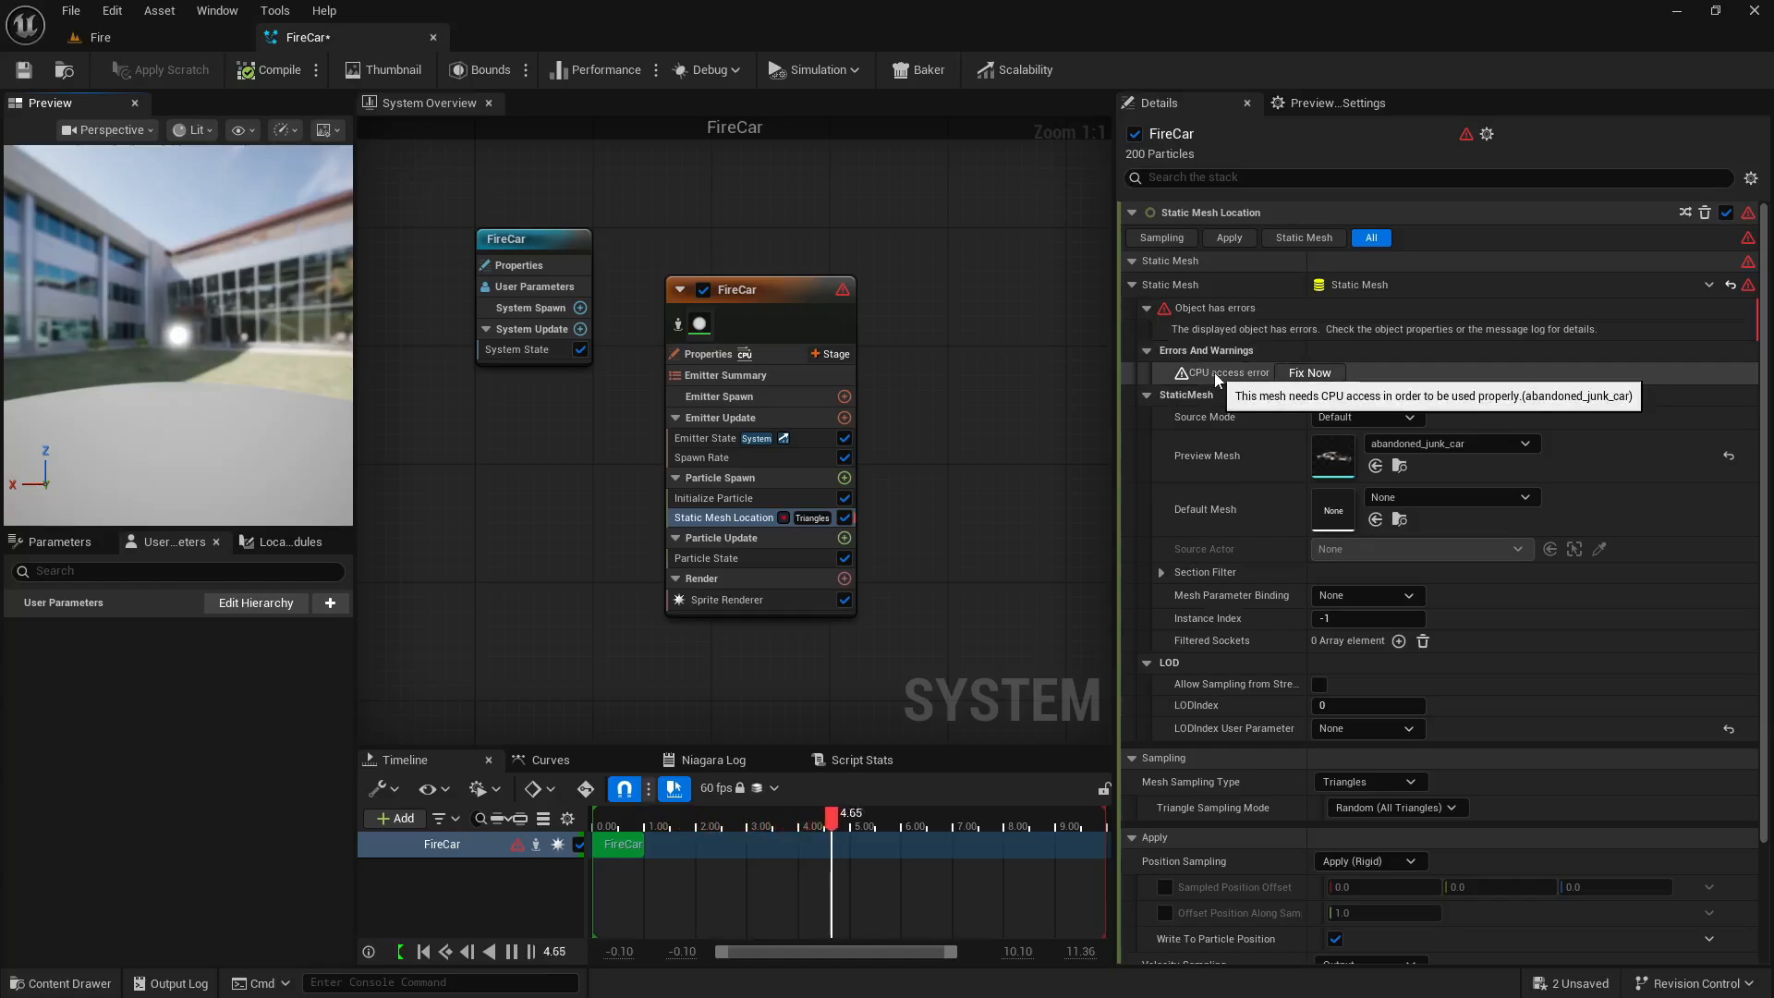
pyautogui.click(1303, 373)
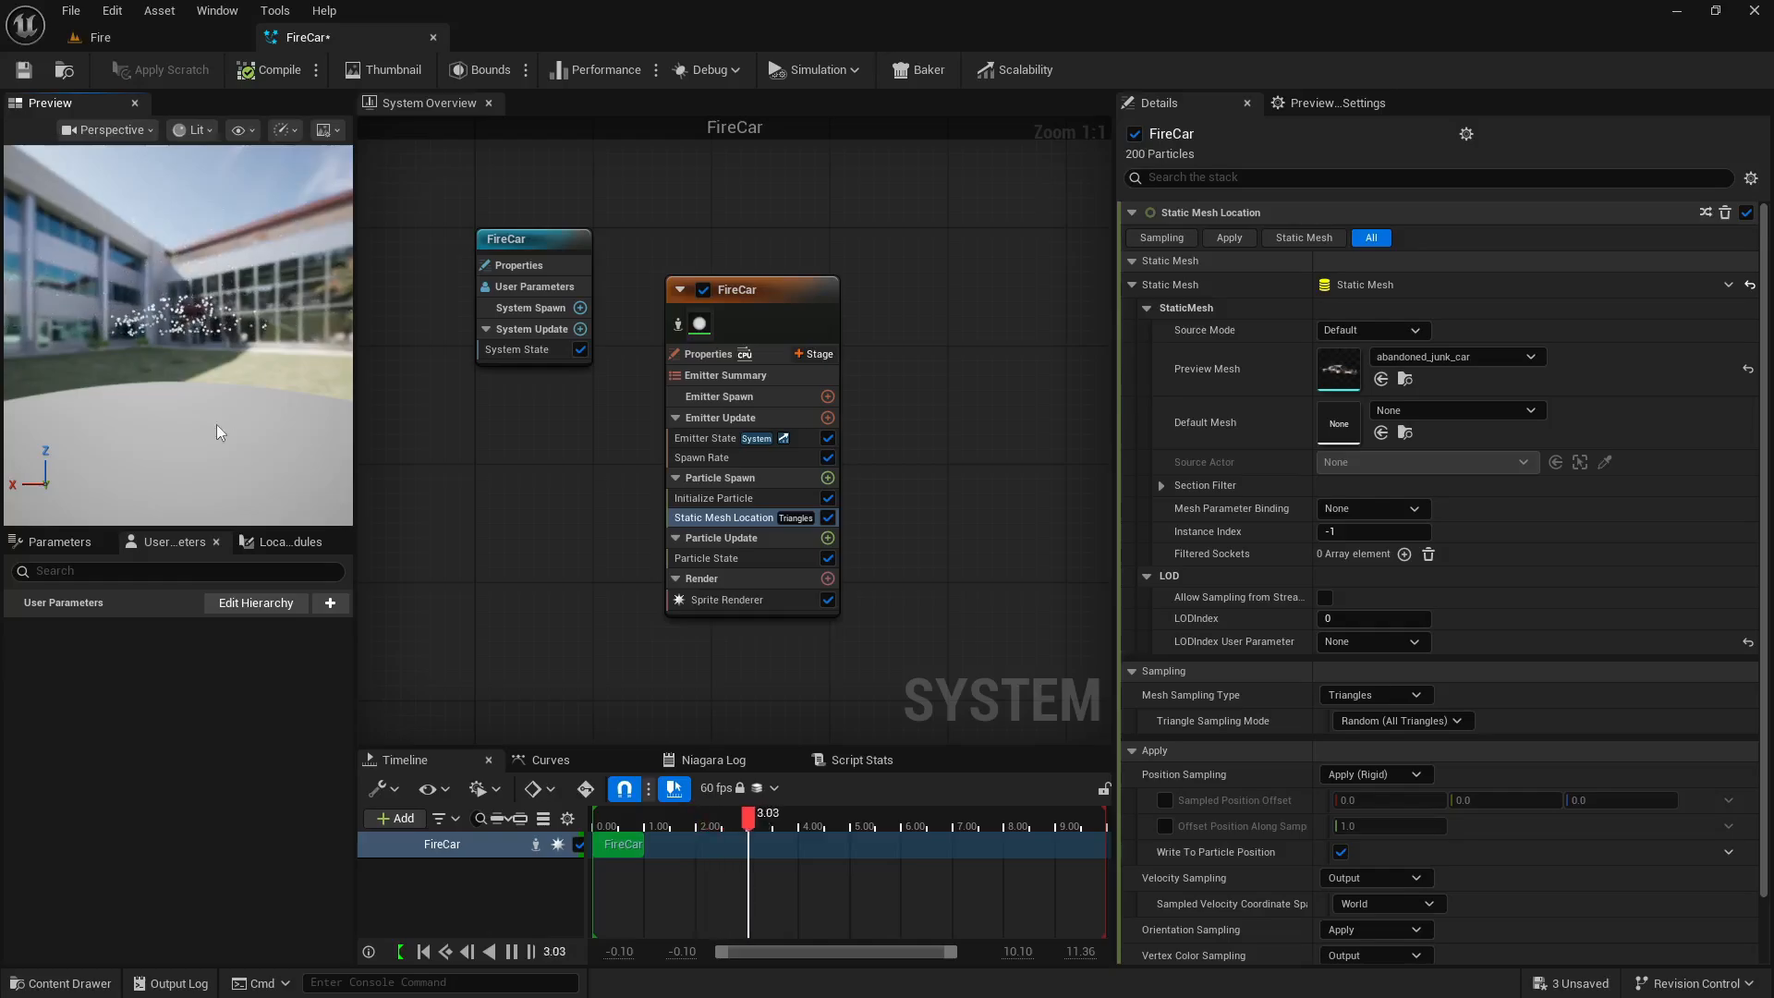
pyautogui.moveTo(218, 428); pyautogui.dragTo(265, 267)
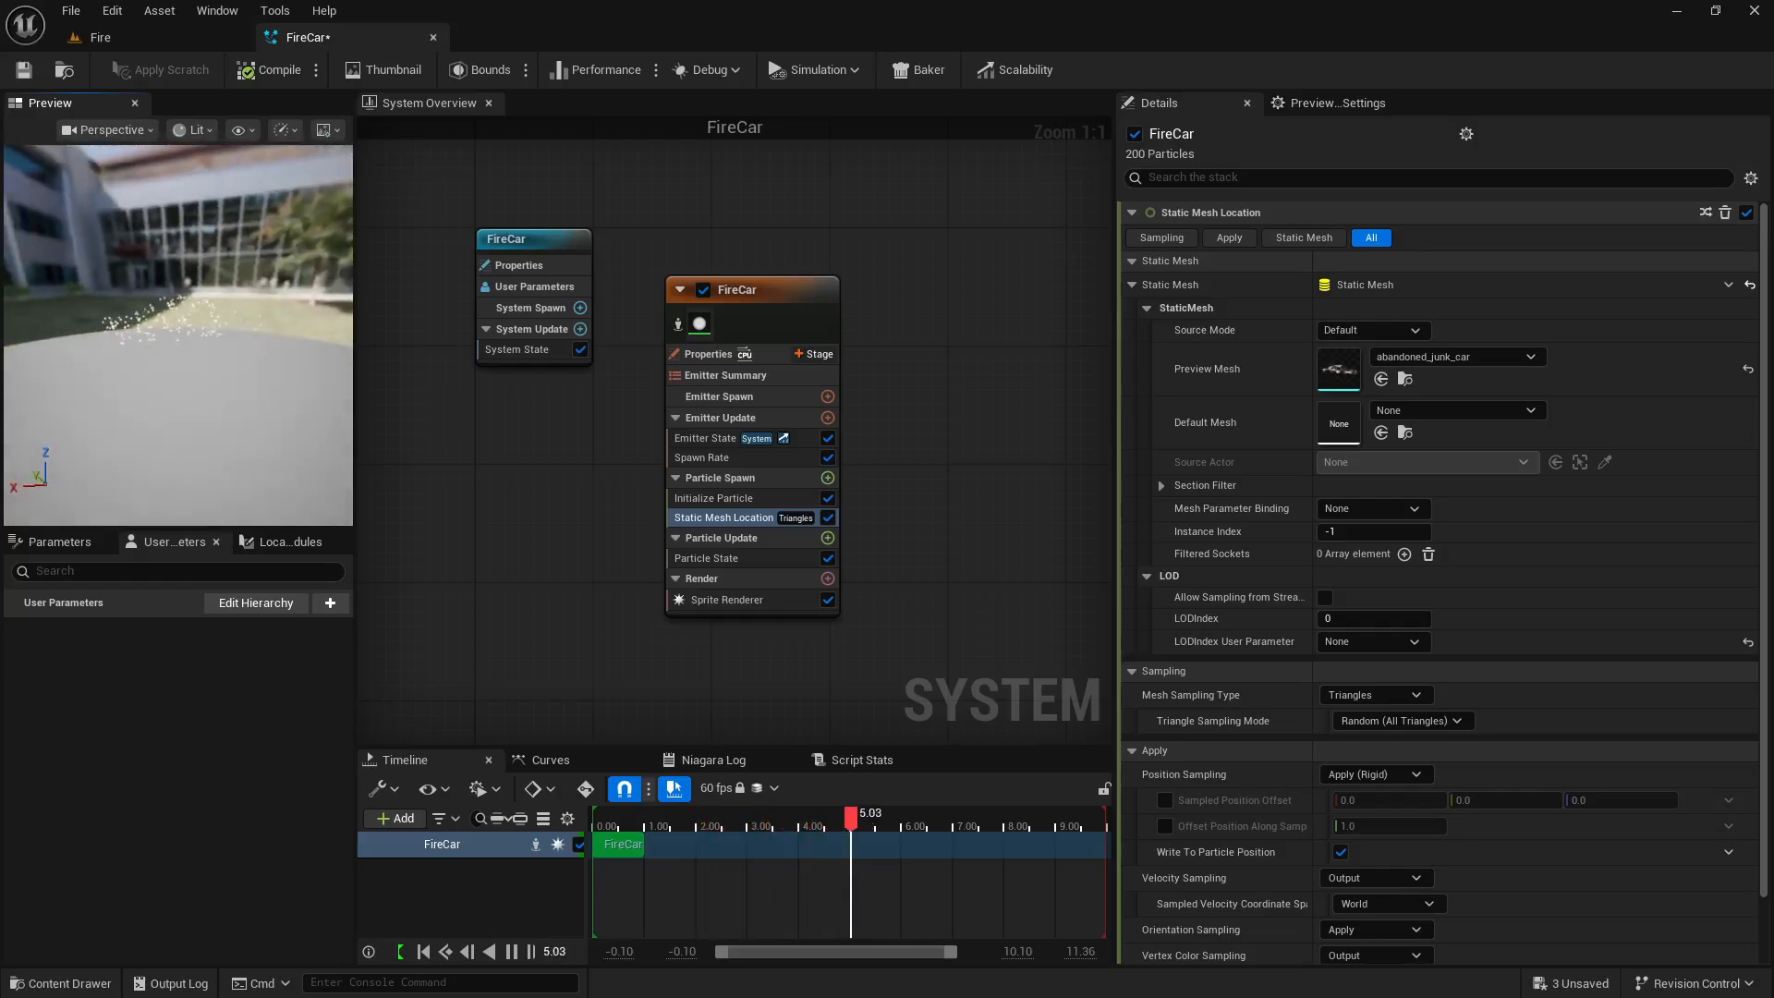
pyautogui.click(218, 11)
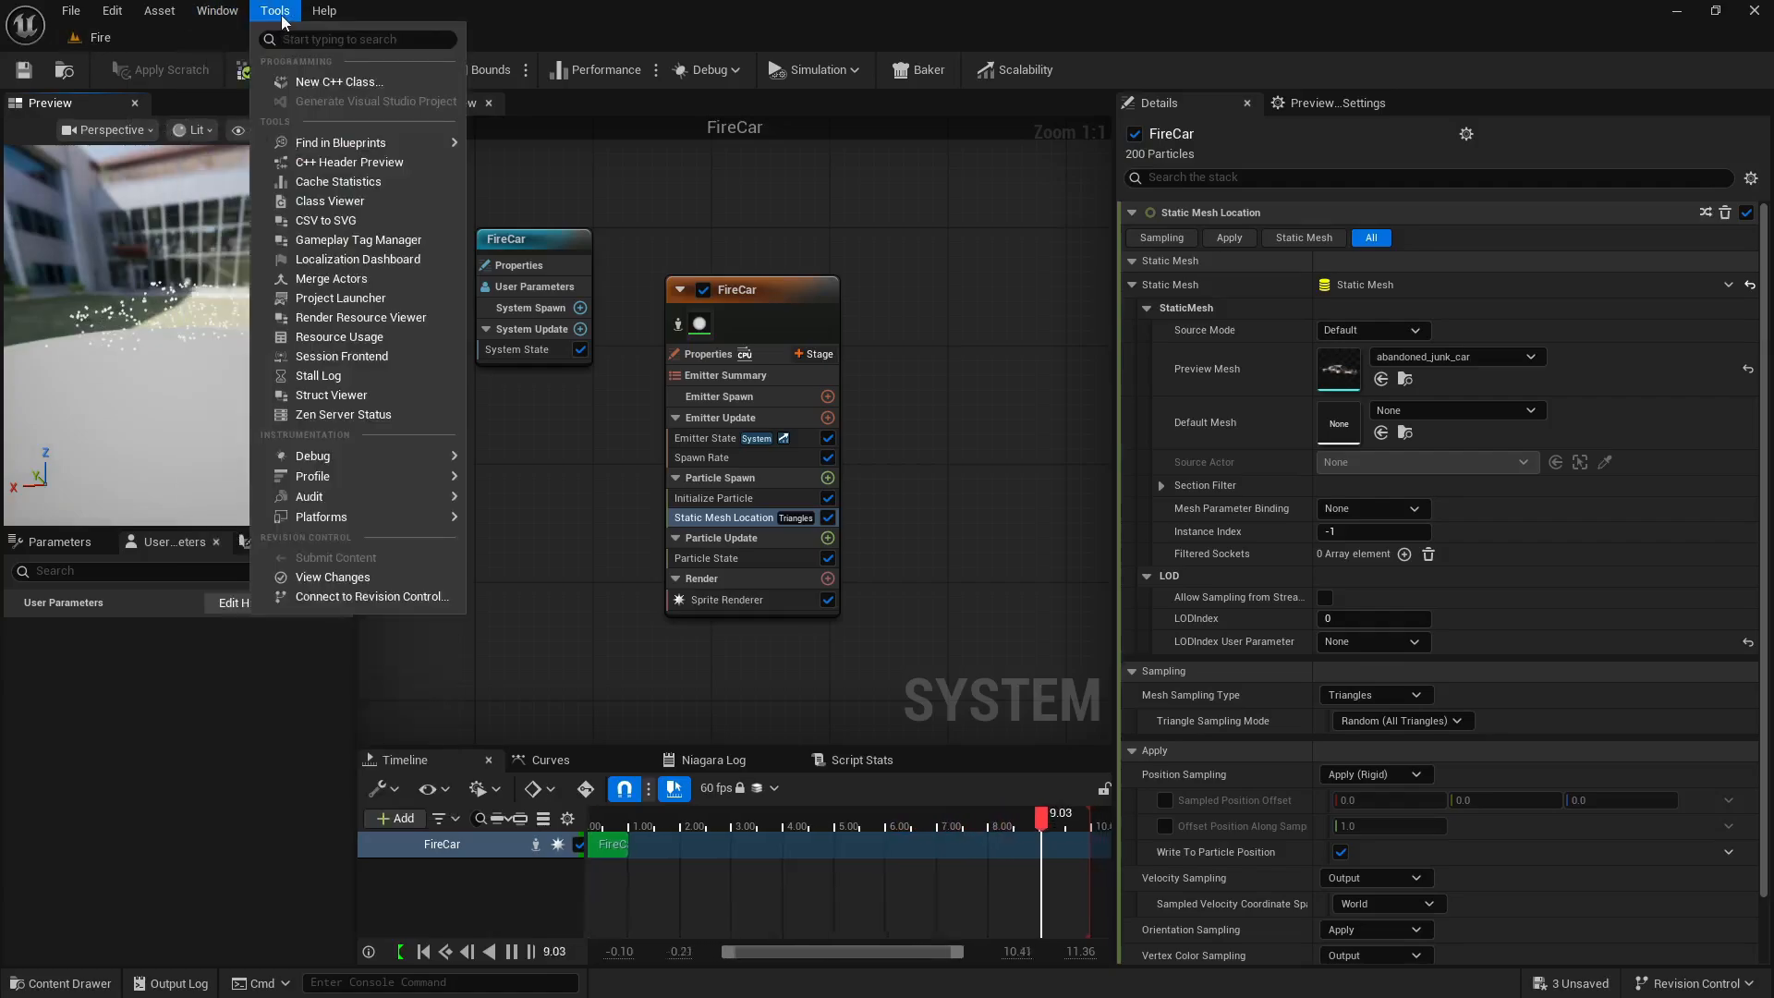
pyautogui.click(213, 16)
pyautogui.click(239, 130)
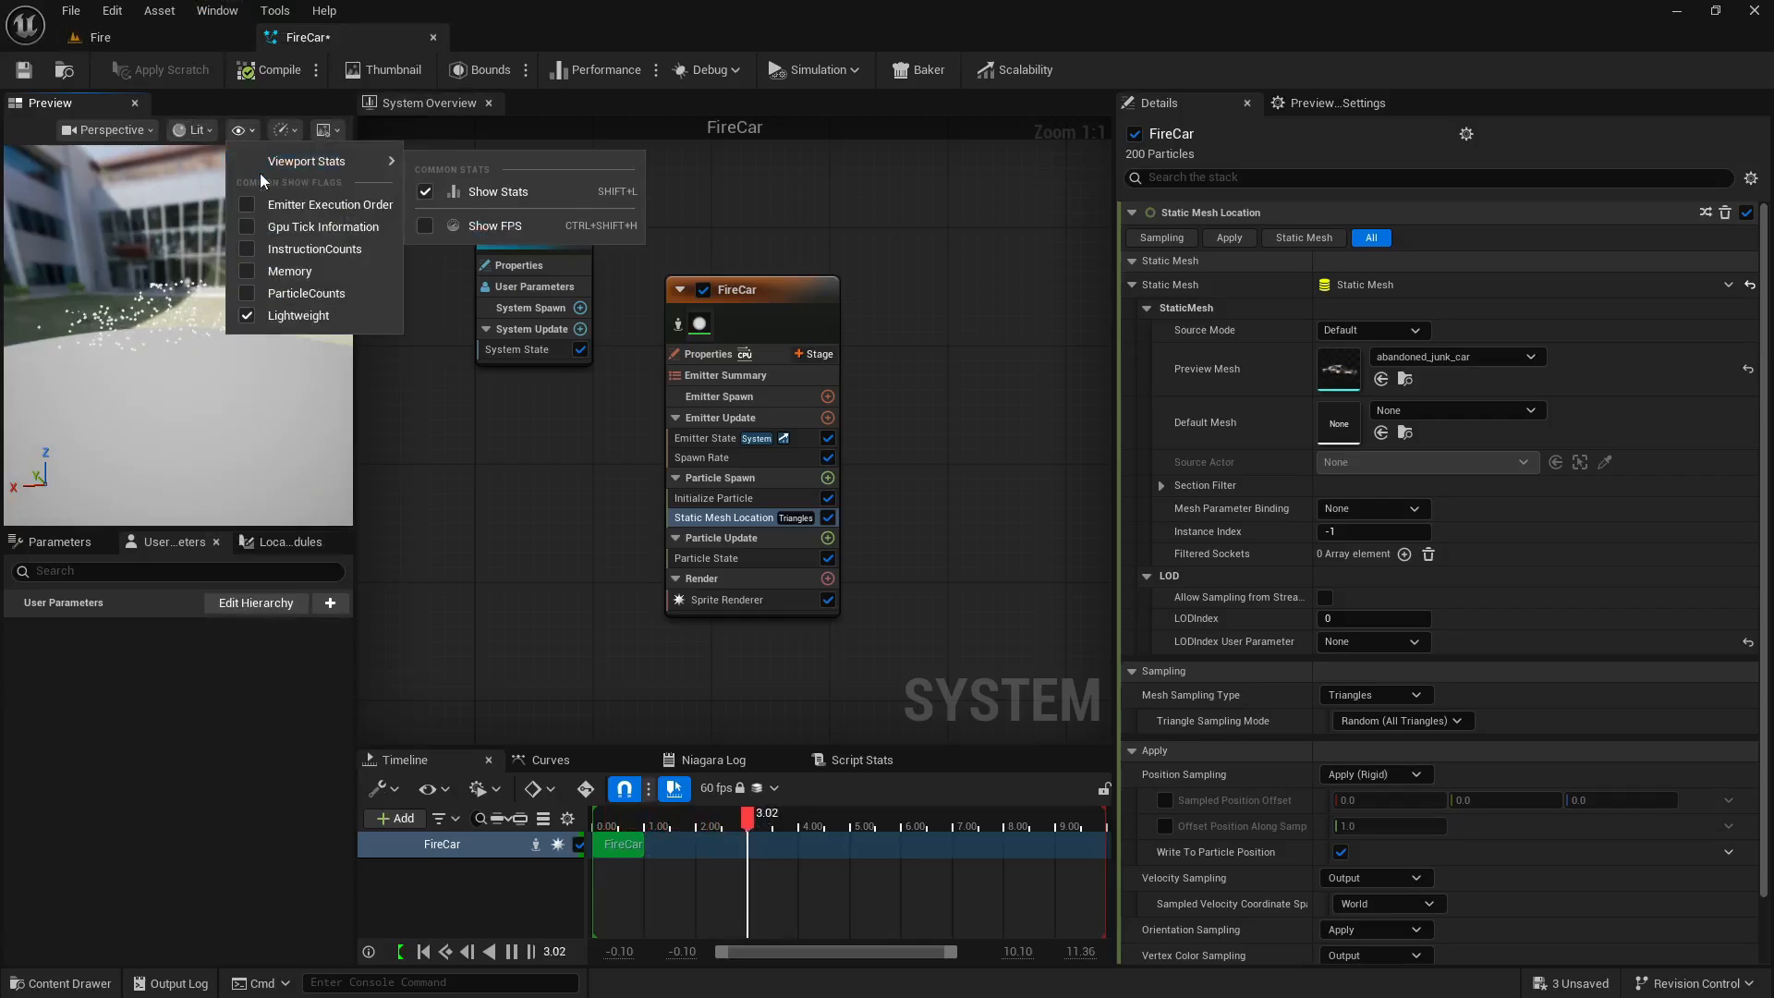
pyautogui.click(197, 130)
pyautogui.click(253, 133)
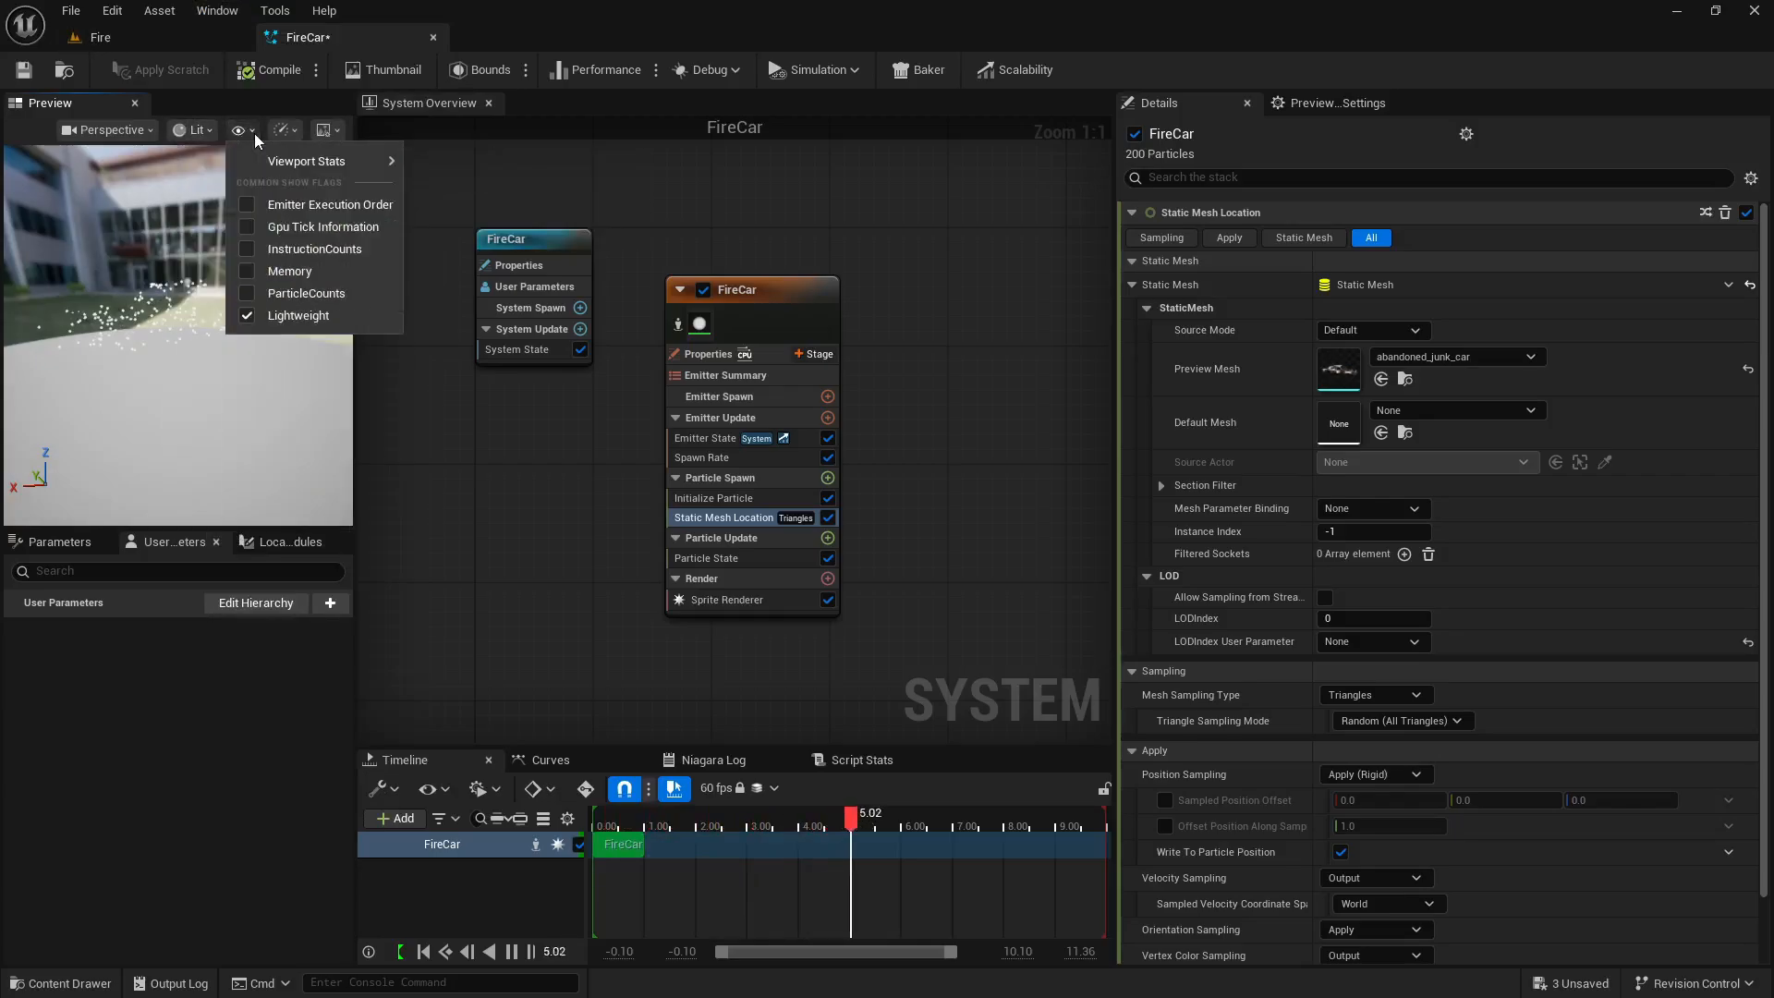
pyautogui.click(286, 130)
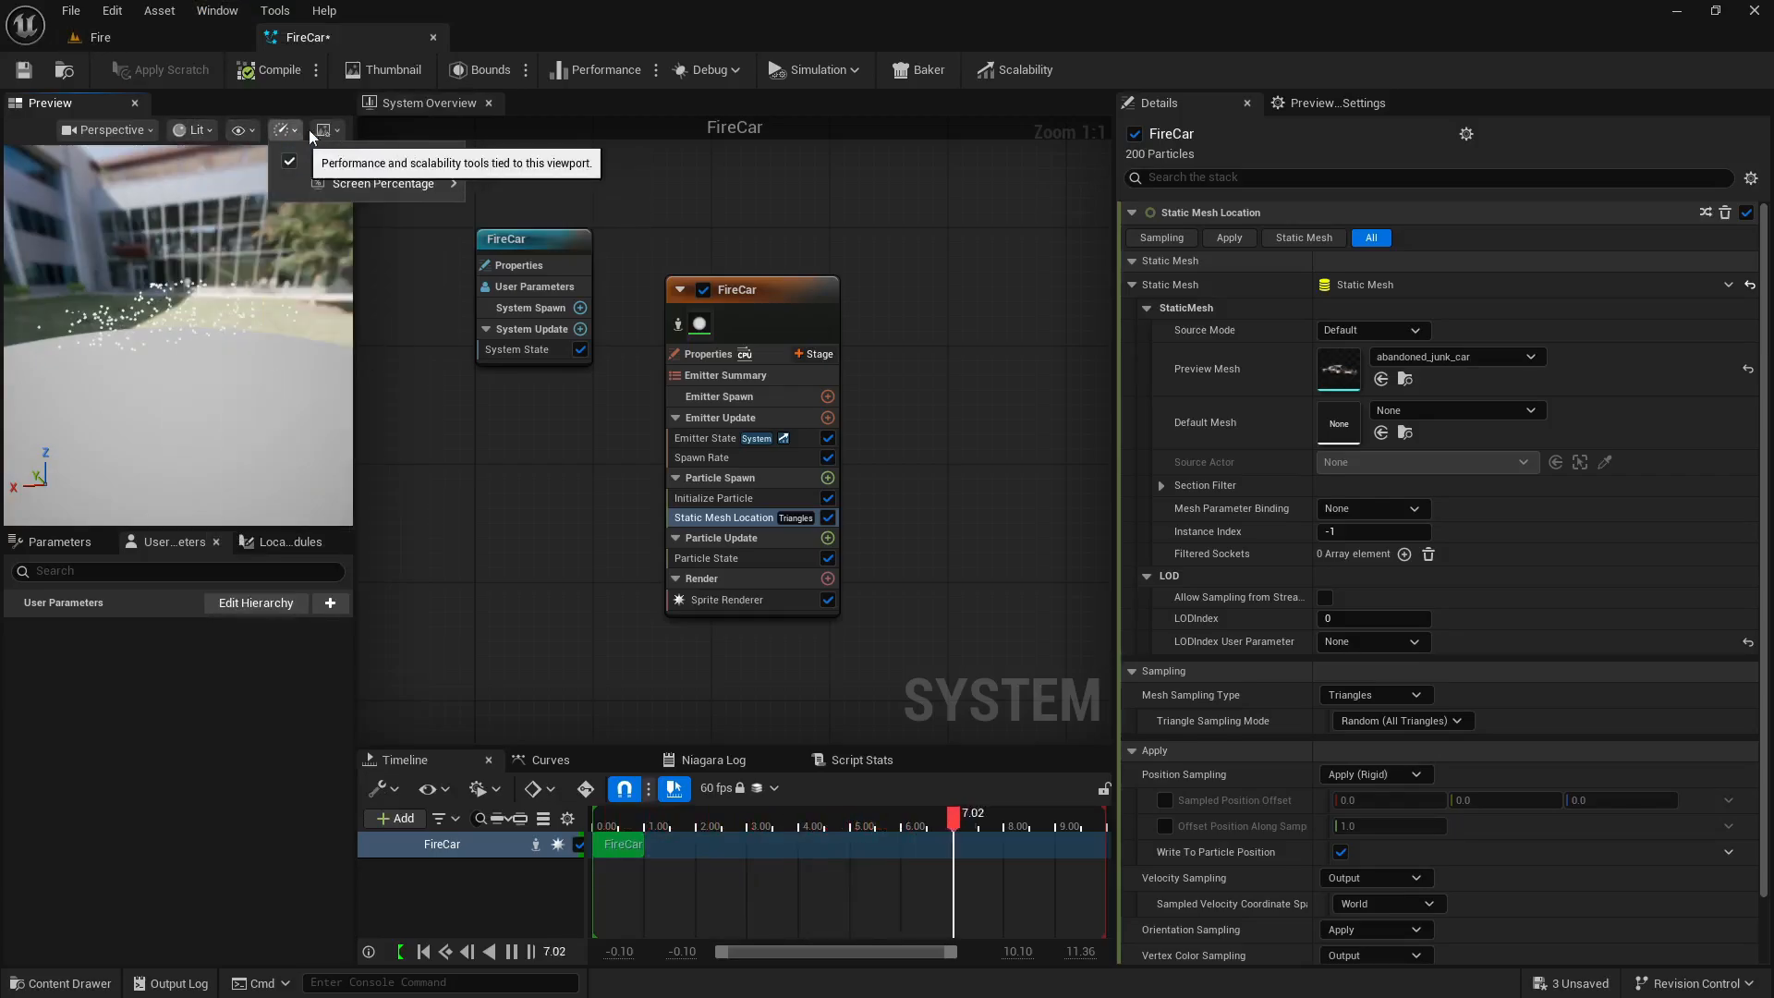
# Switch the preview scene to the Grey Wireframe profile and turn off its grid.
pyautogui.click(325, 131)
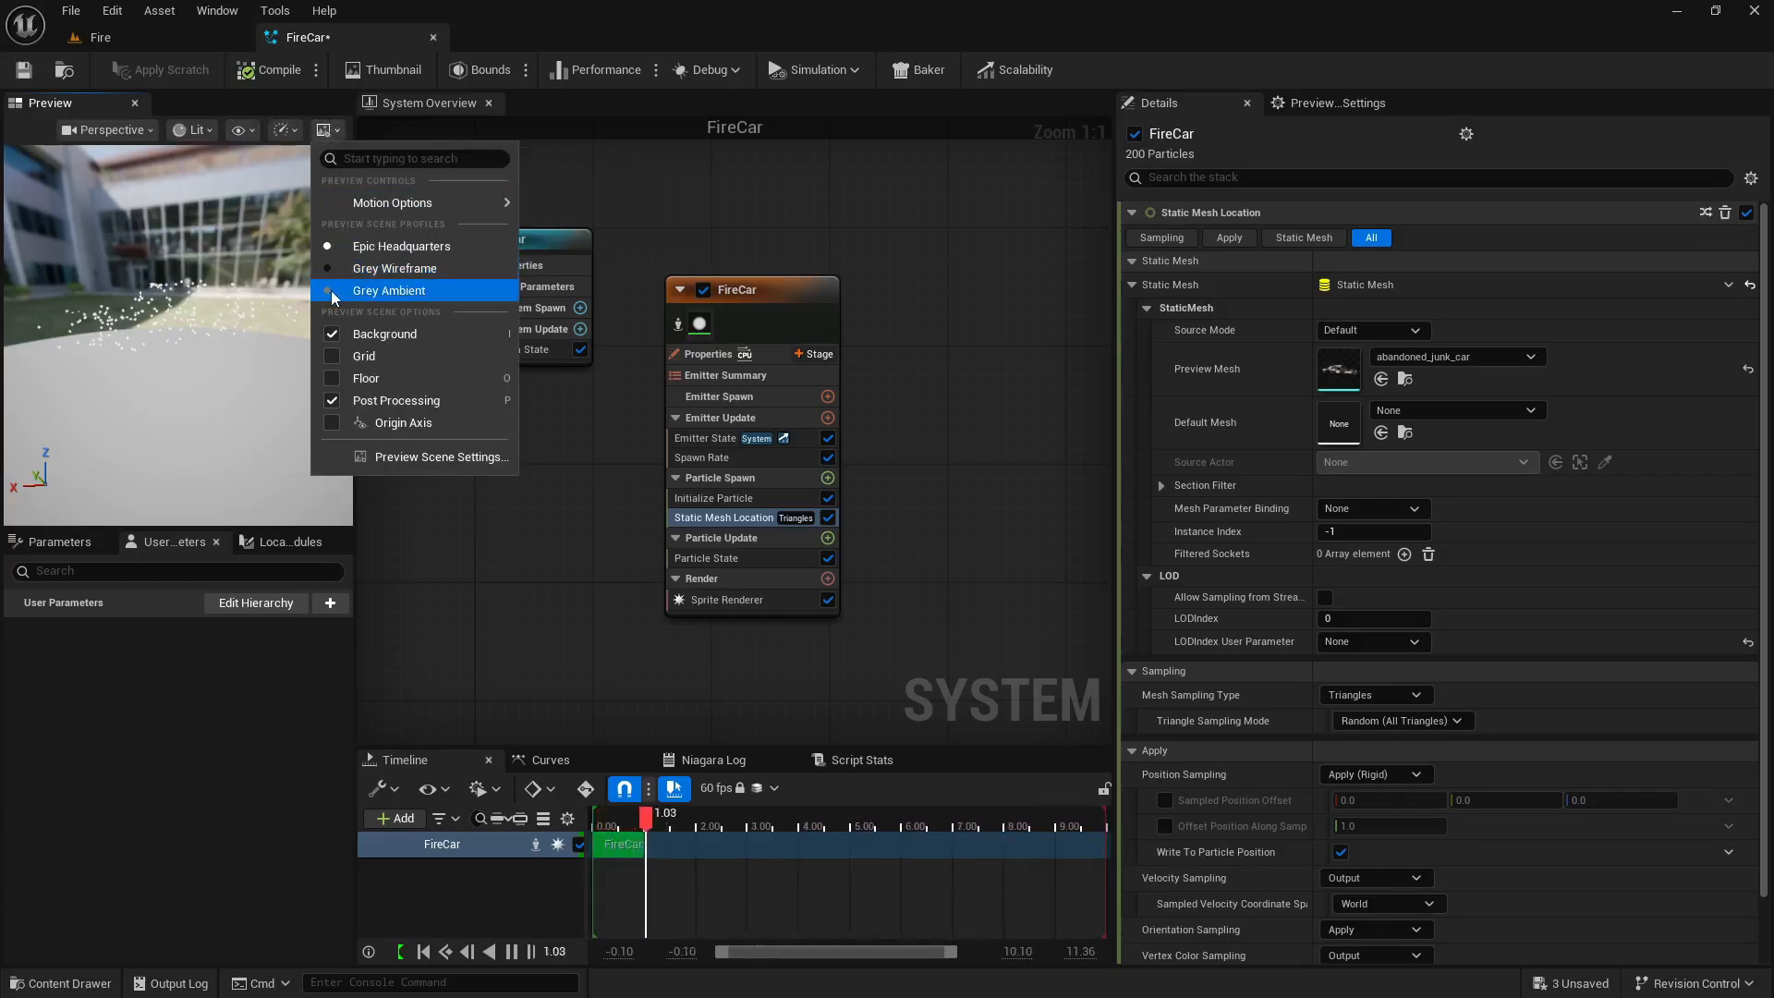
pyautogui.click(331, 290)
pyautogui.click(334, 338)
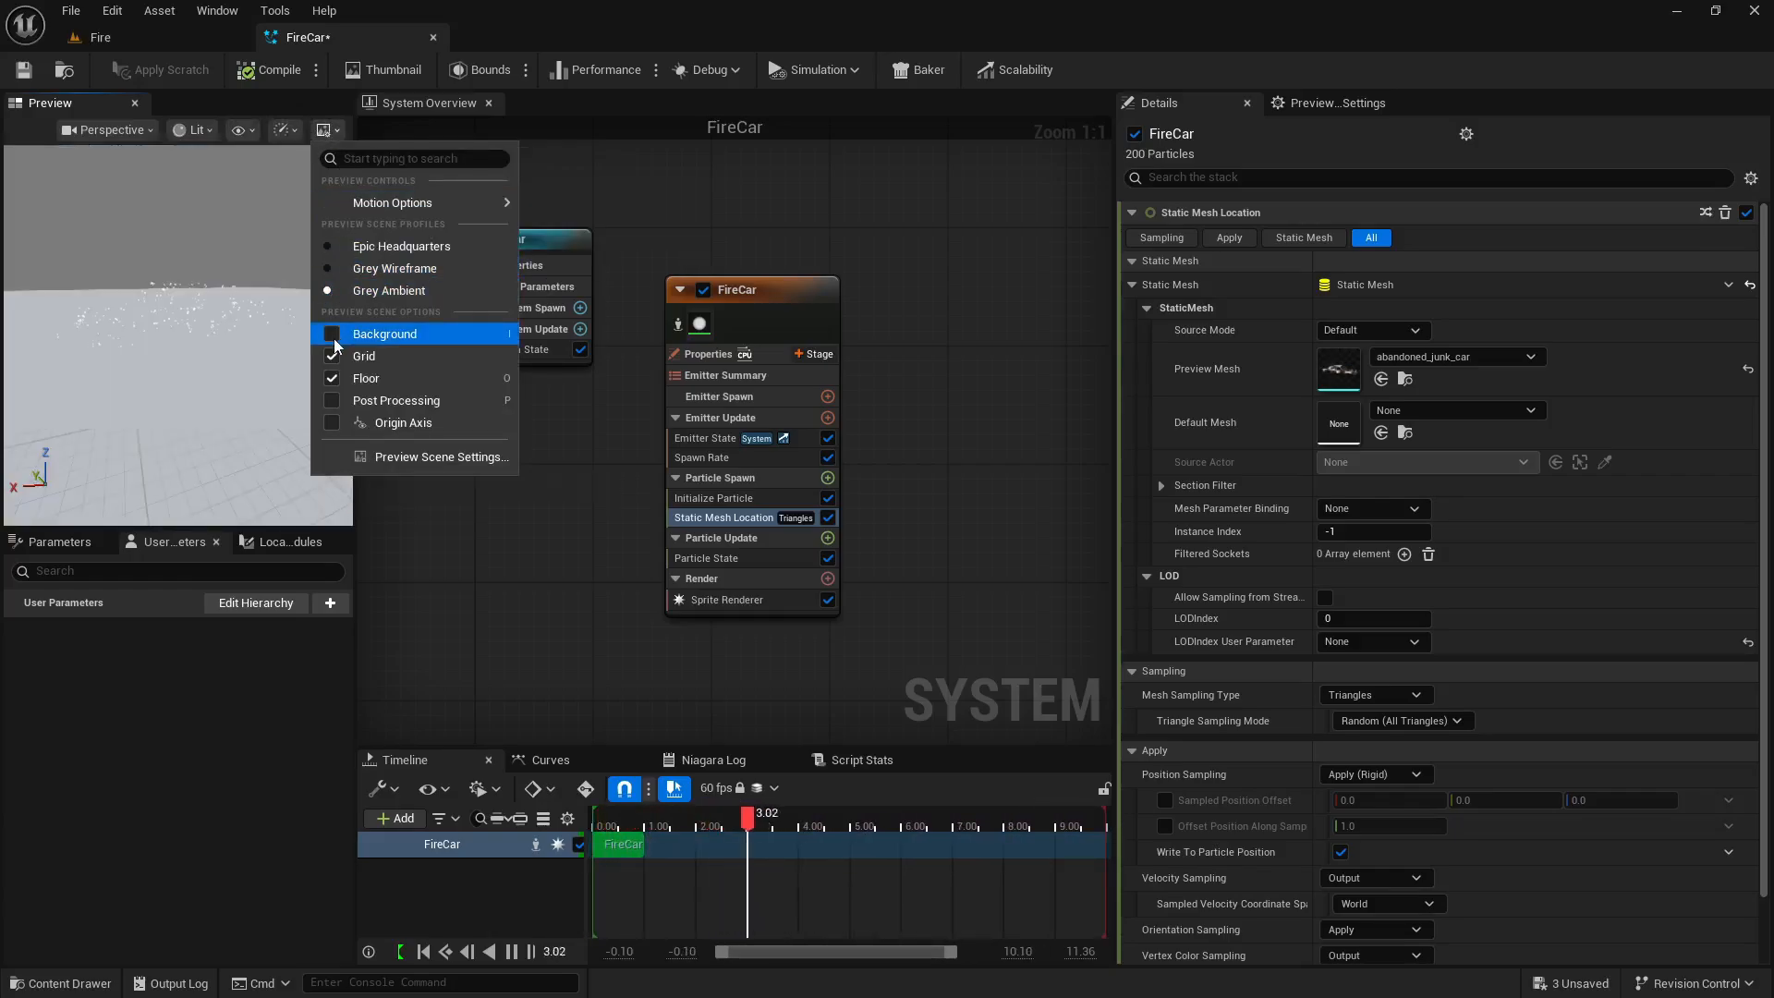
pyautogui.click(328, 276)
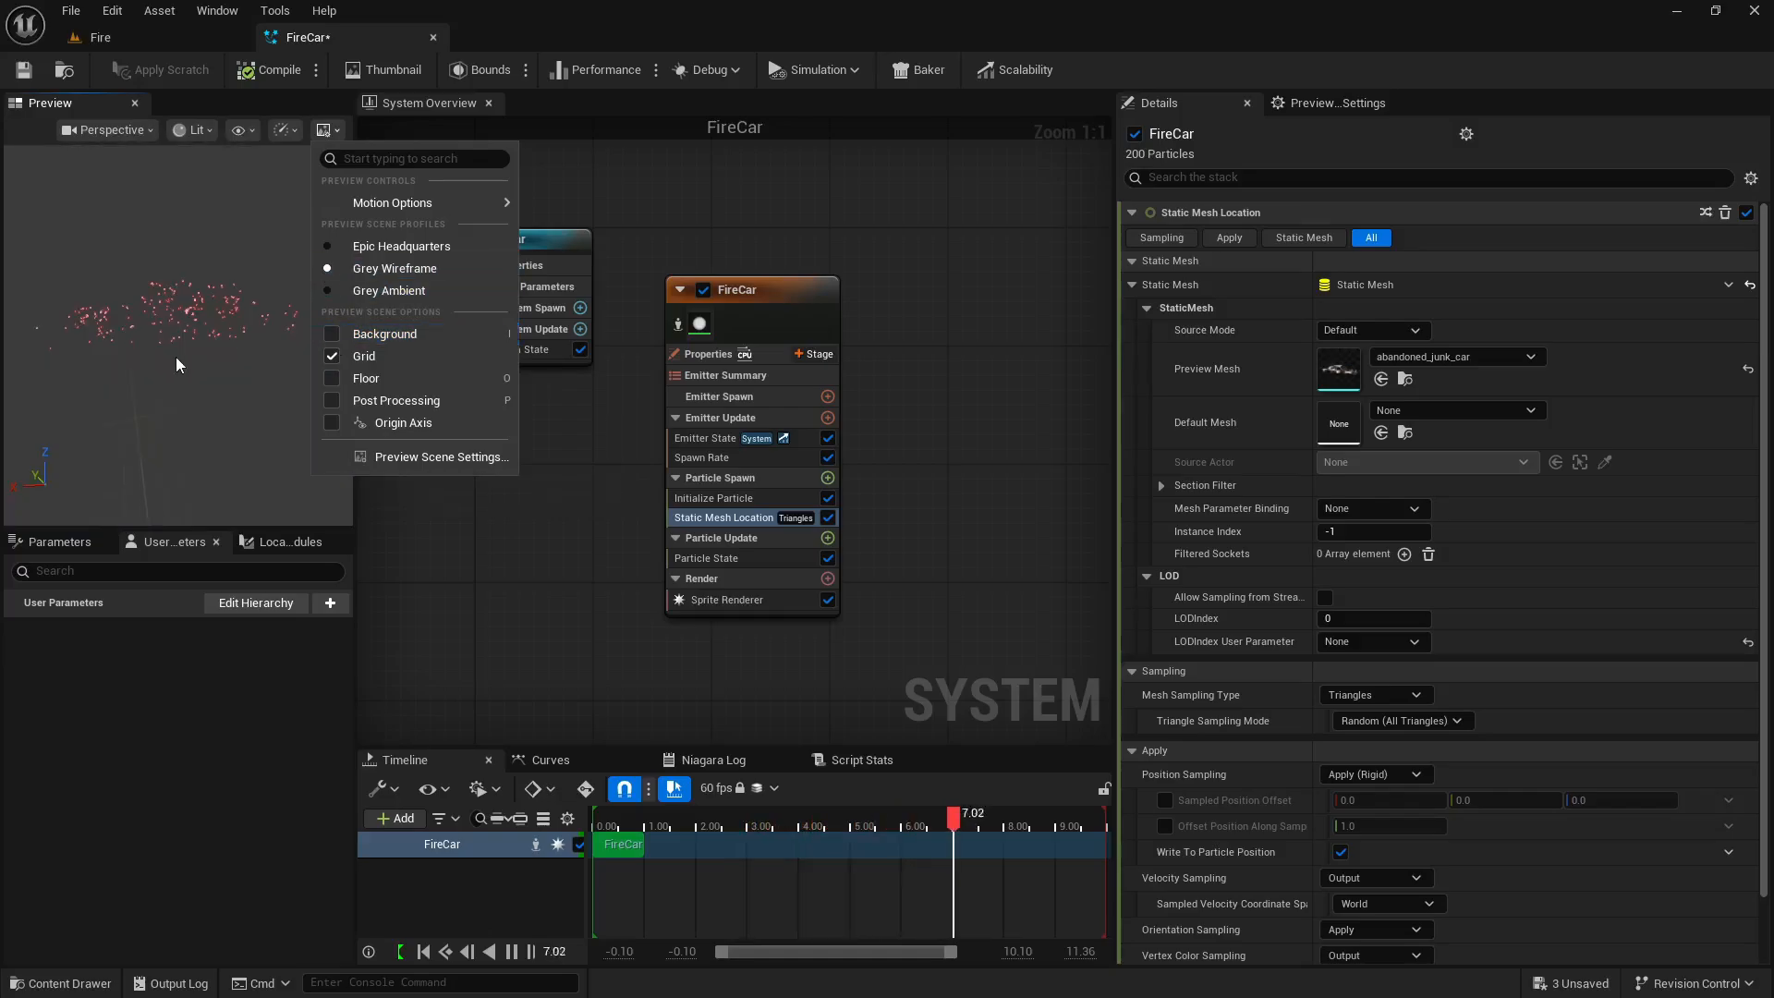
pyautogui.click(333, 356)
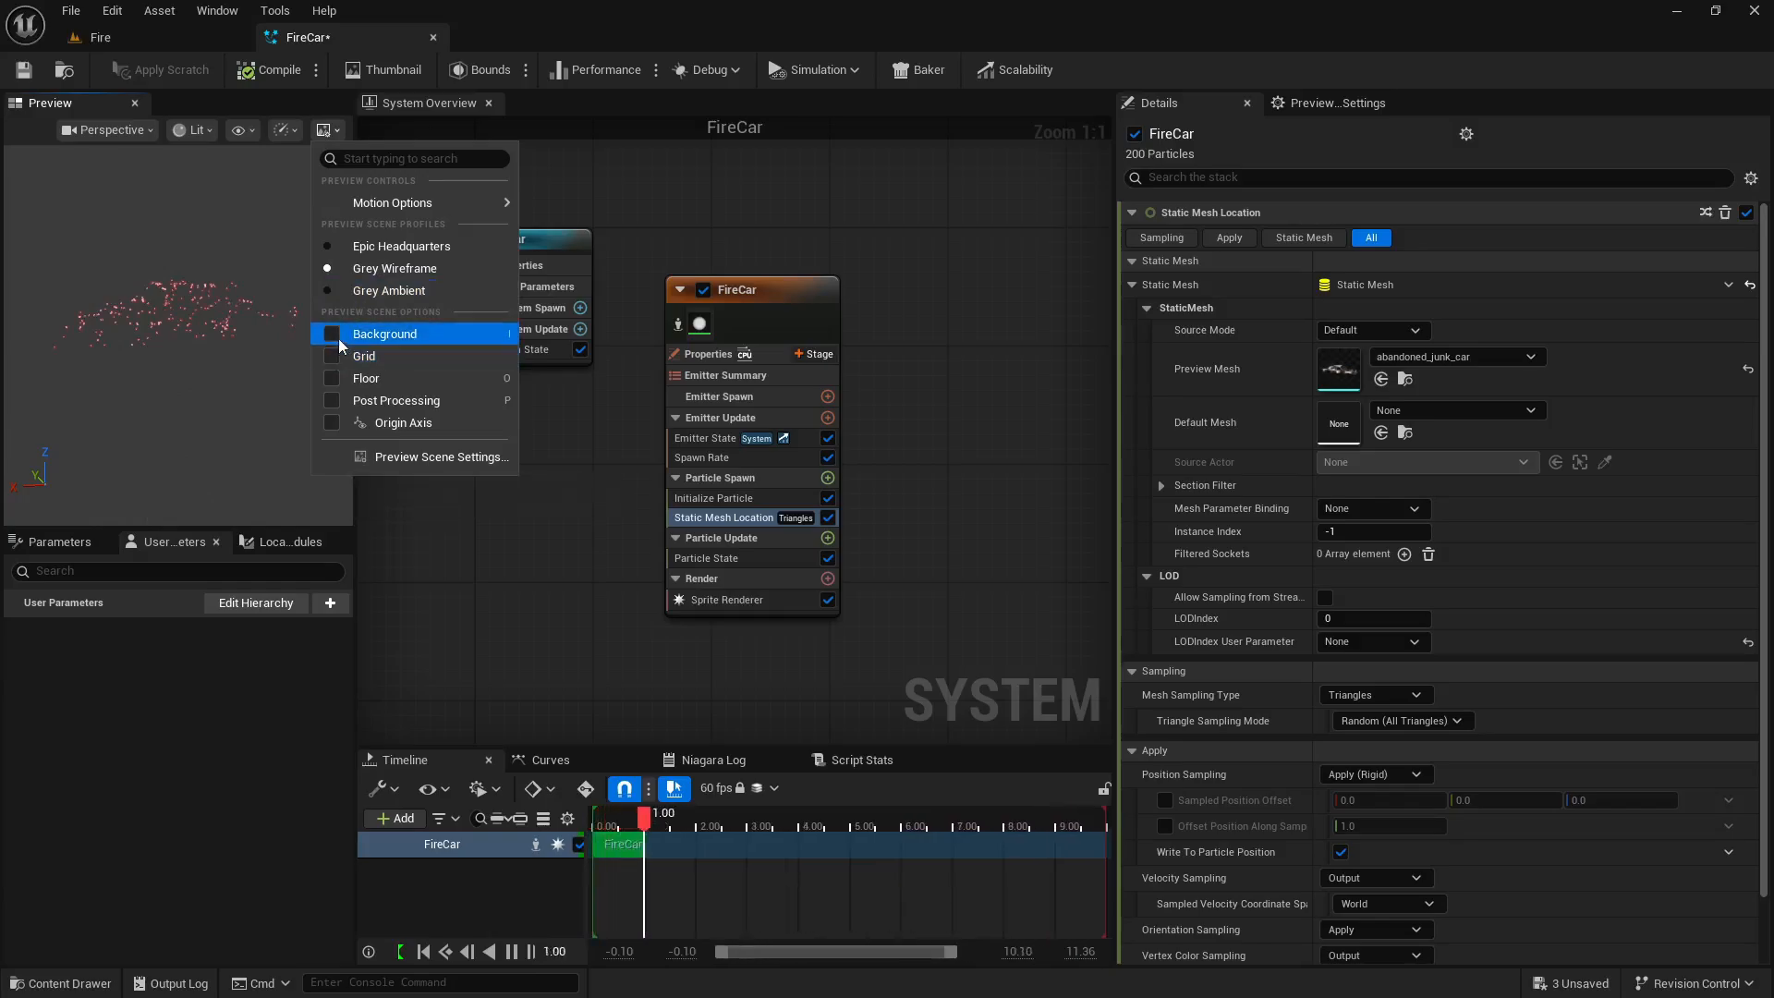
# Darken the preview scene's Environment Color to a value of 0.026 and close the preview scene settings.
pyautogui.click(436, 459)
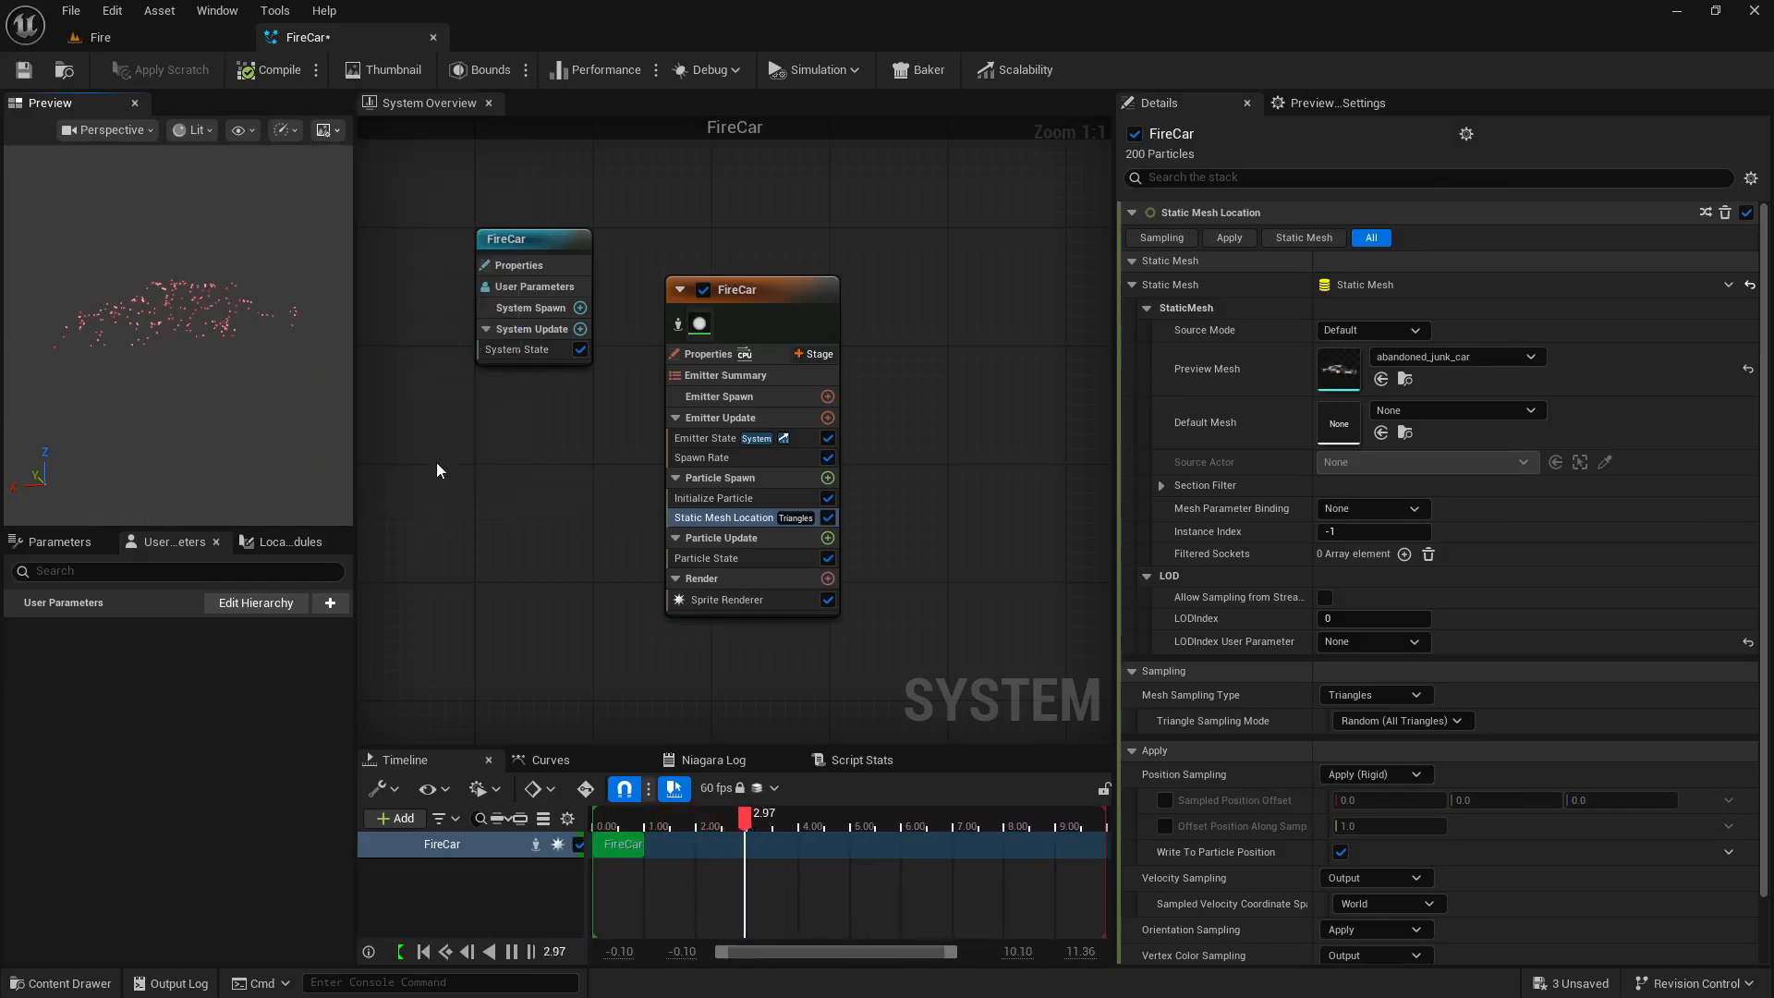
pyautogui.click(1127, 292)
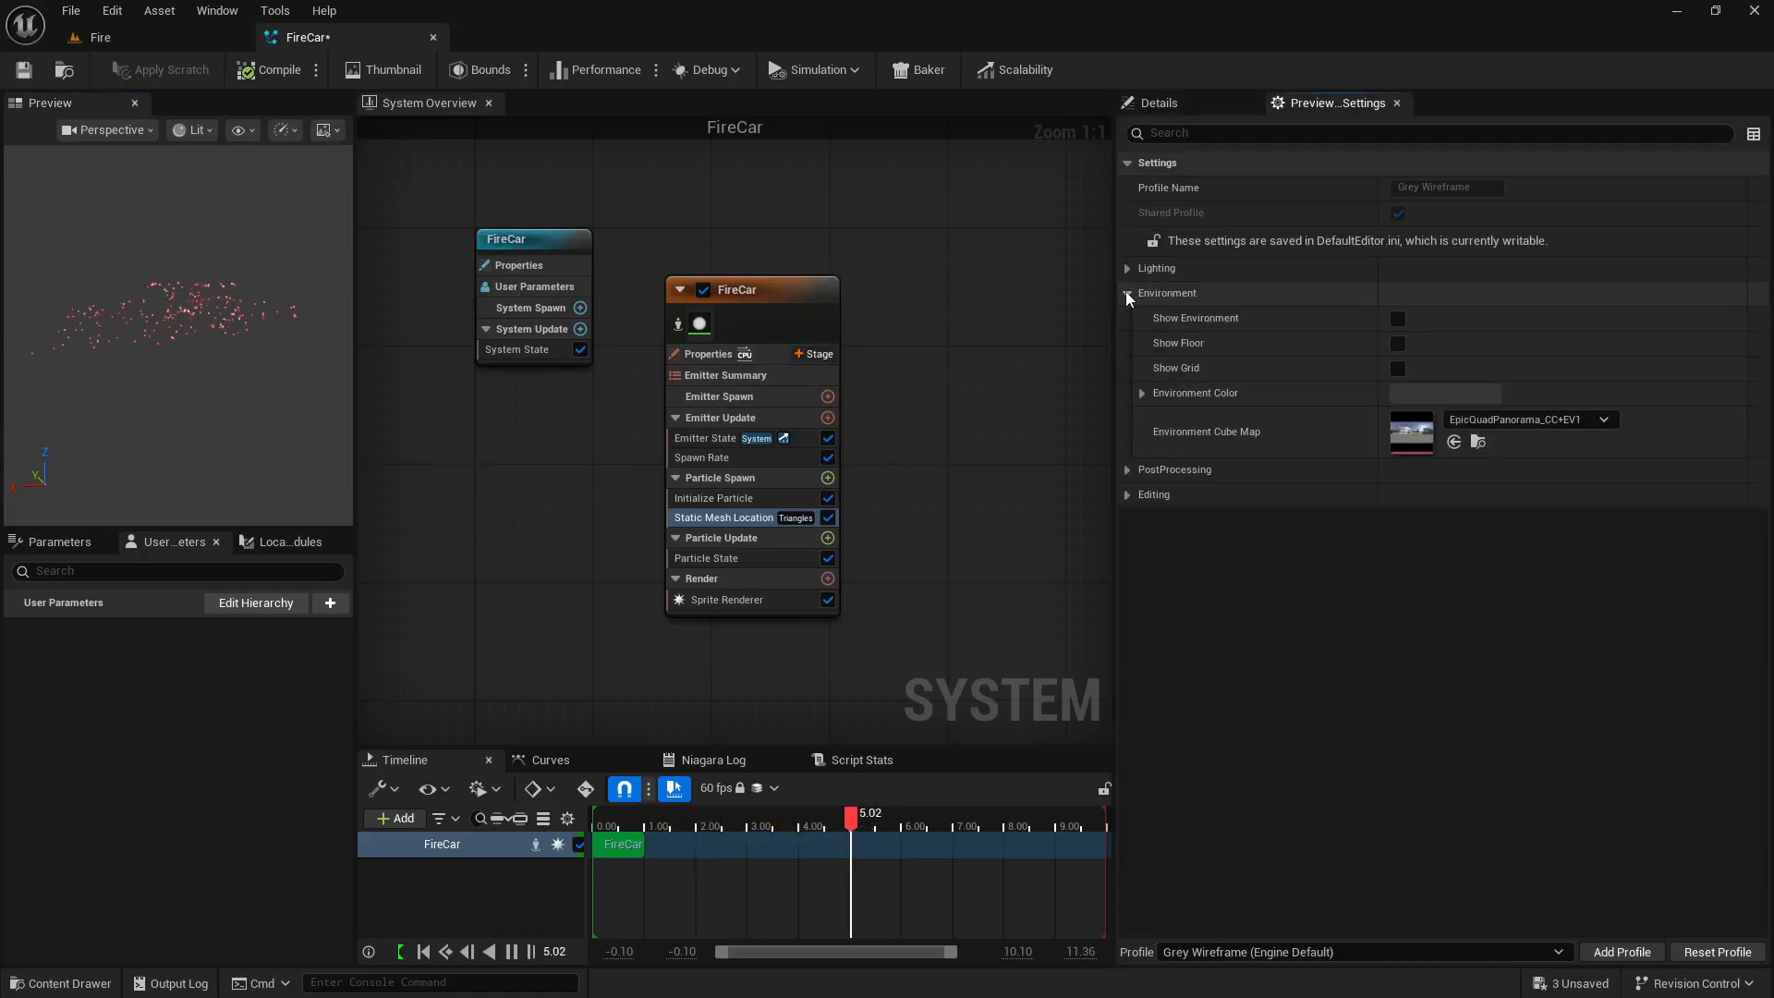
pyautogui.click(1422, 391)
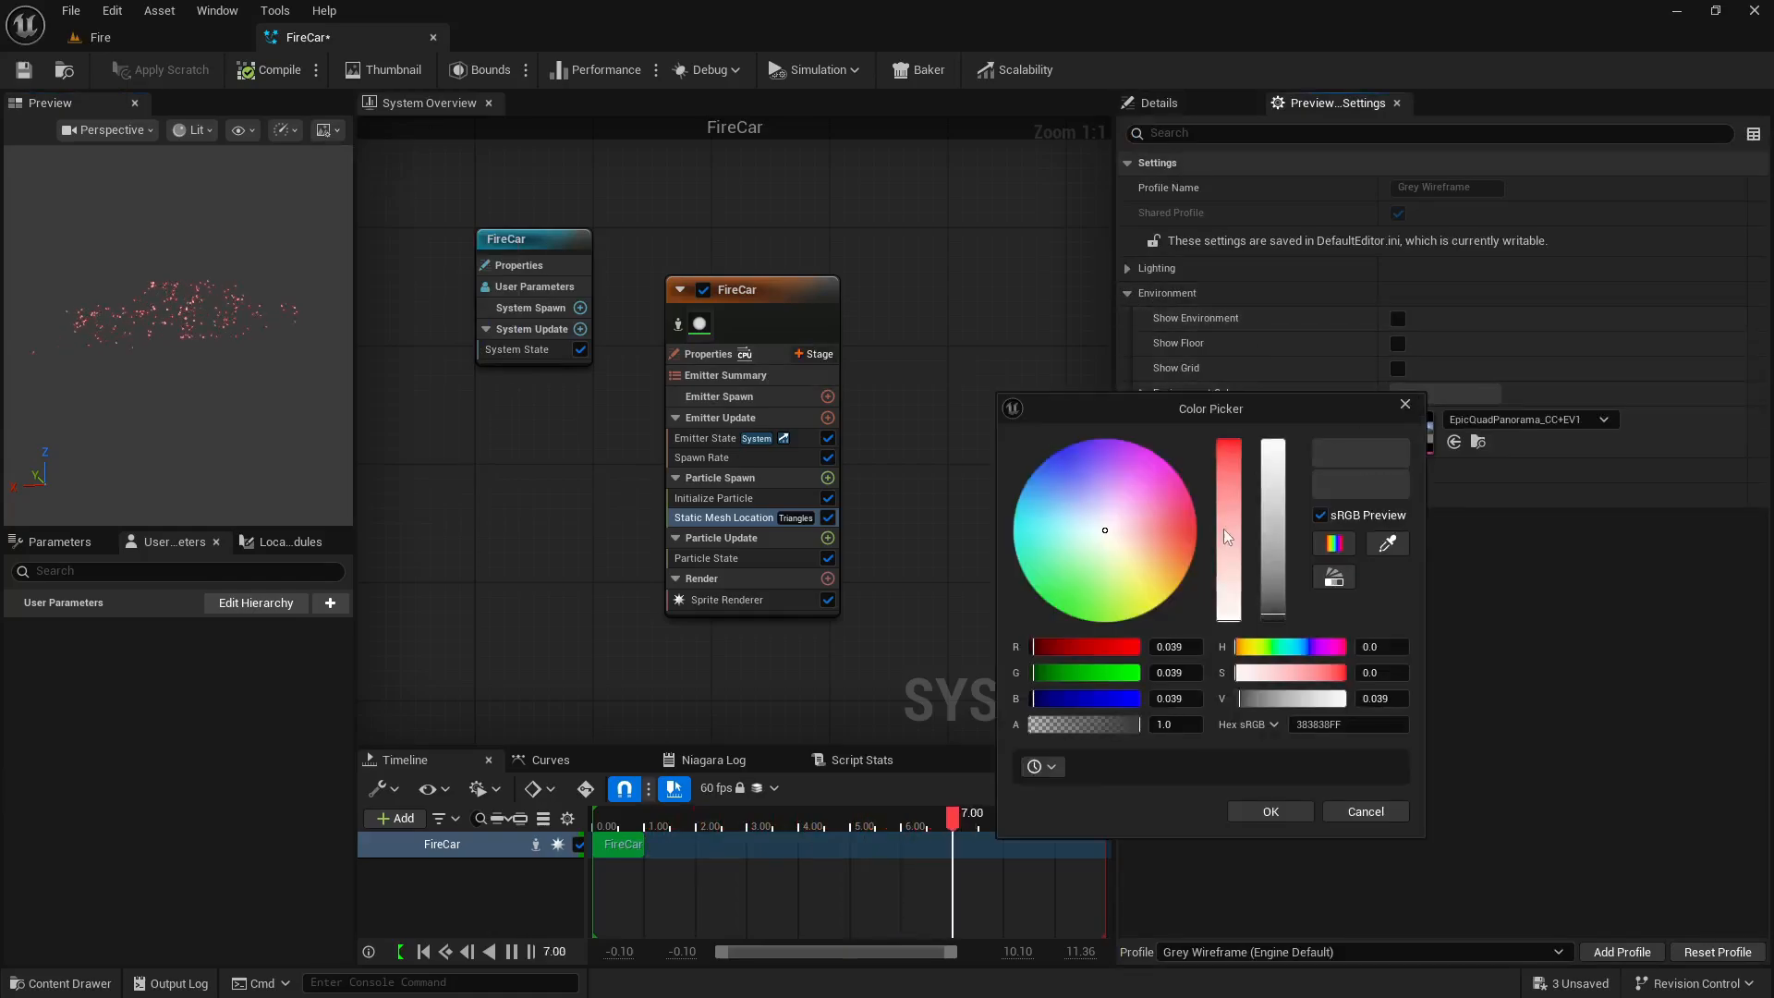
pyautogui.moveTo(1276, 612); pyautogui.dragTo(1273, 616)
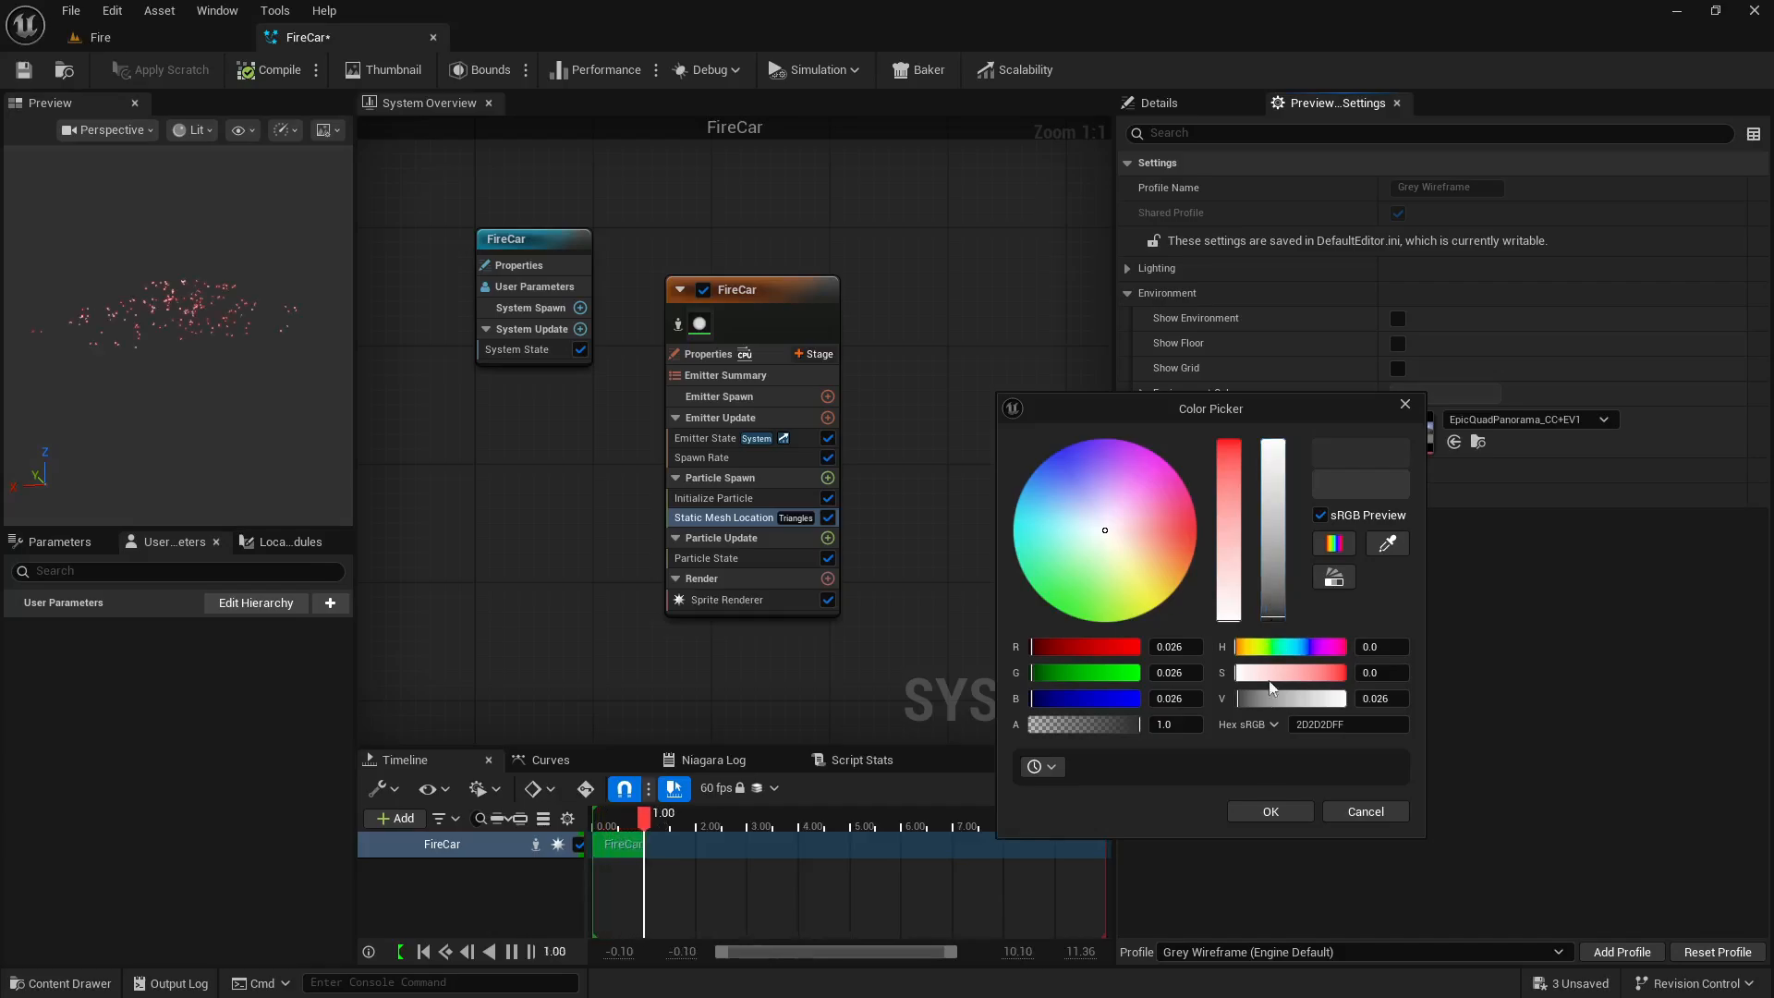
pyautogui.click(1262, 815)
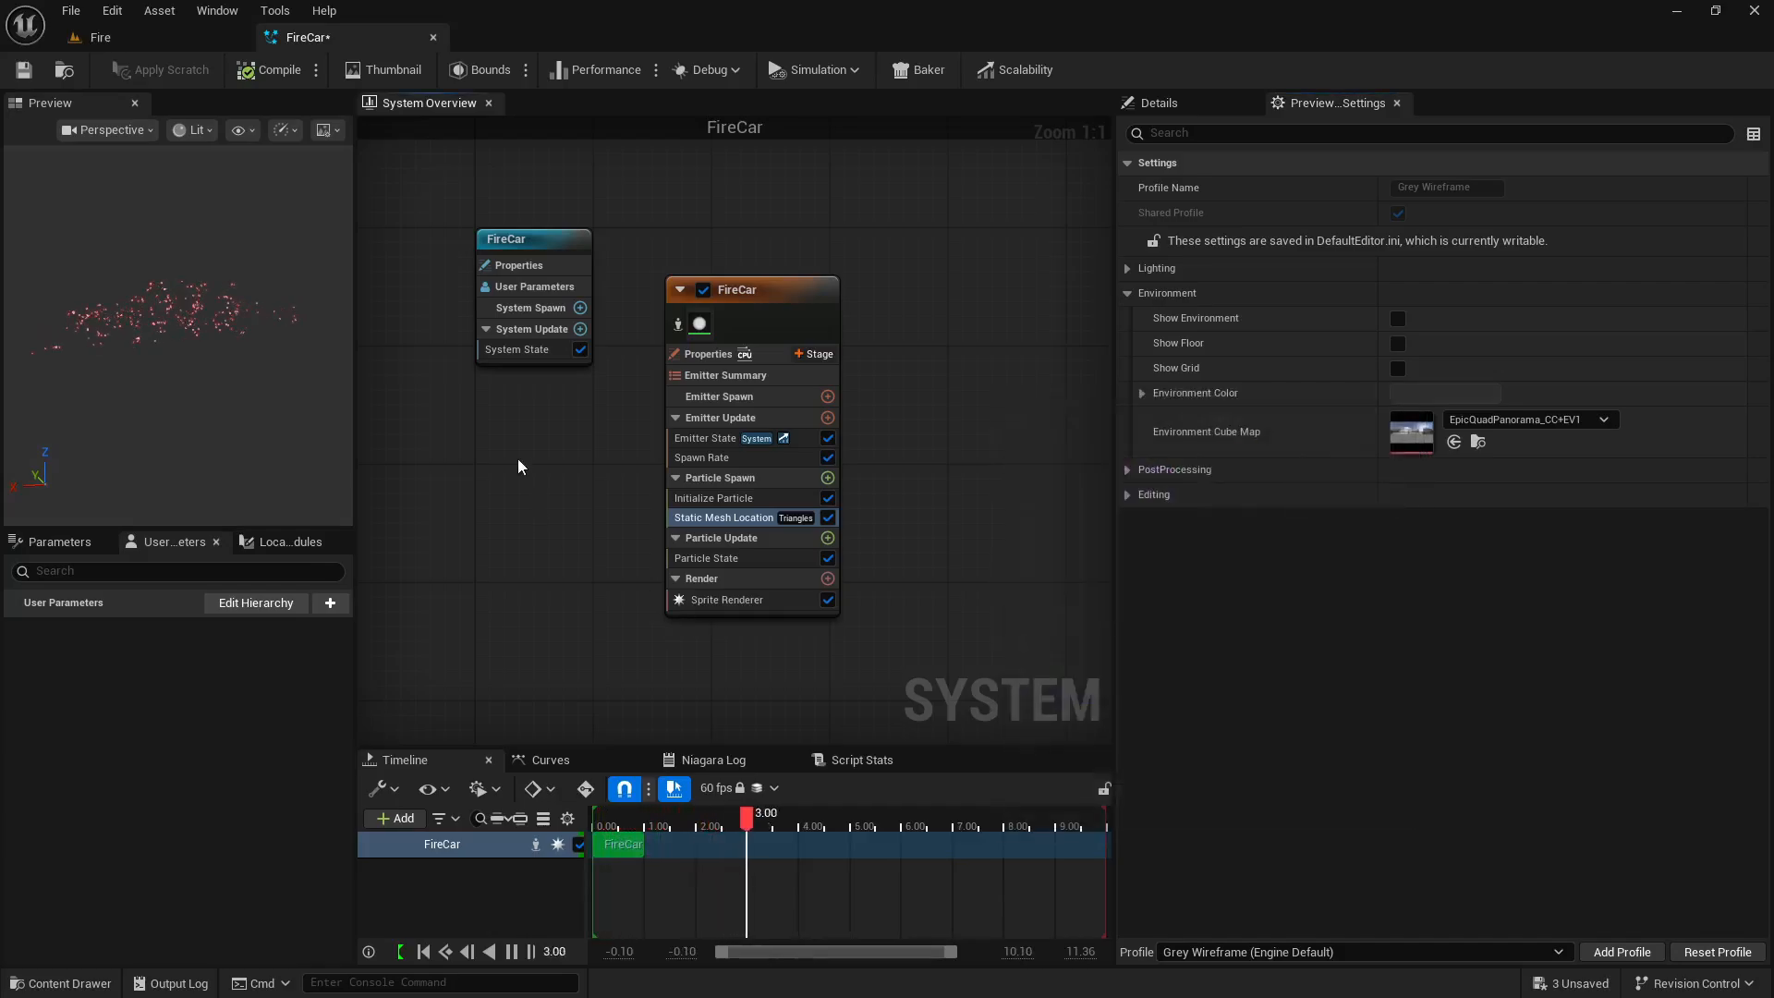
pyautogui.moveTo(210, 311); pyautogui.dragTo(211, 250, button='right')
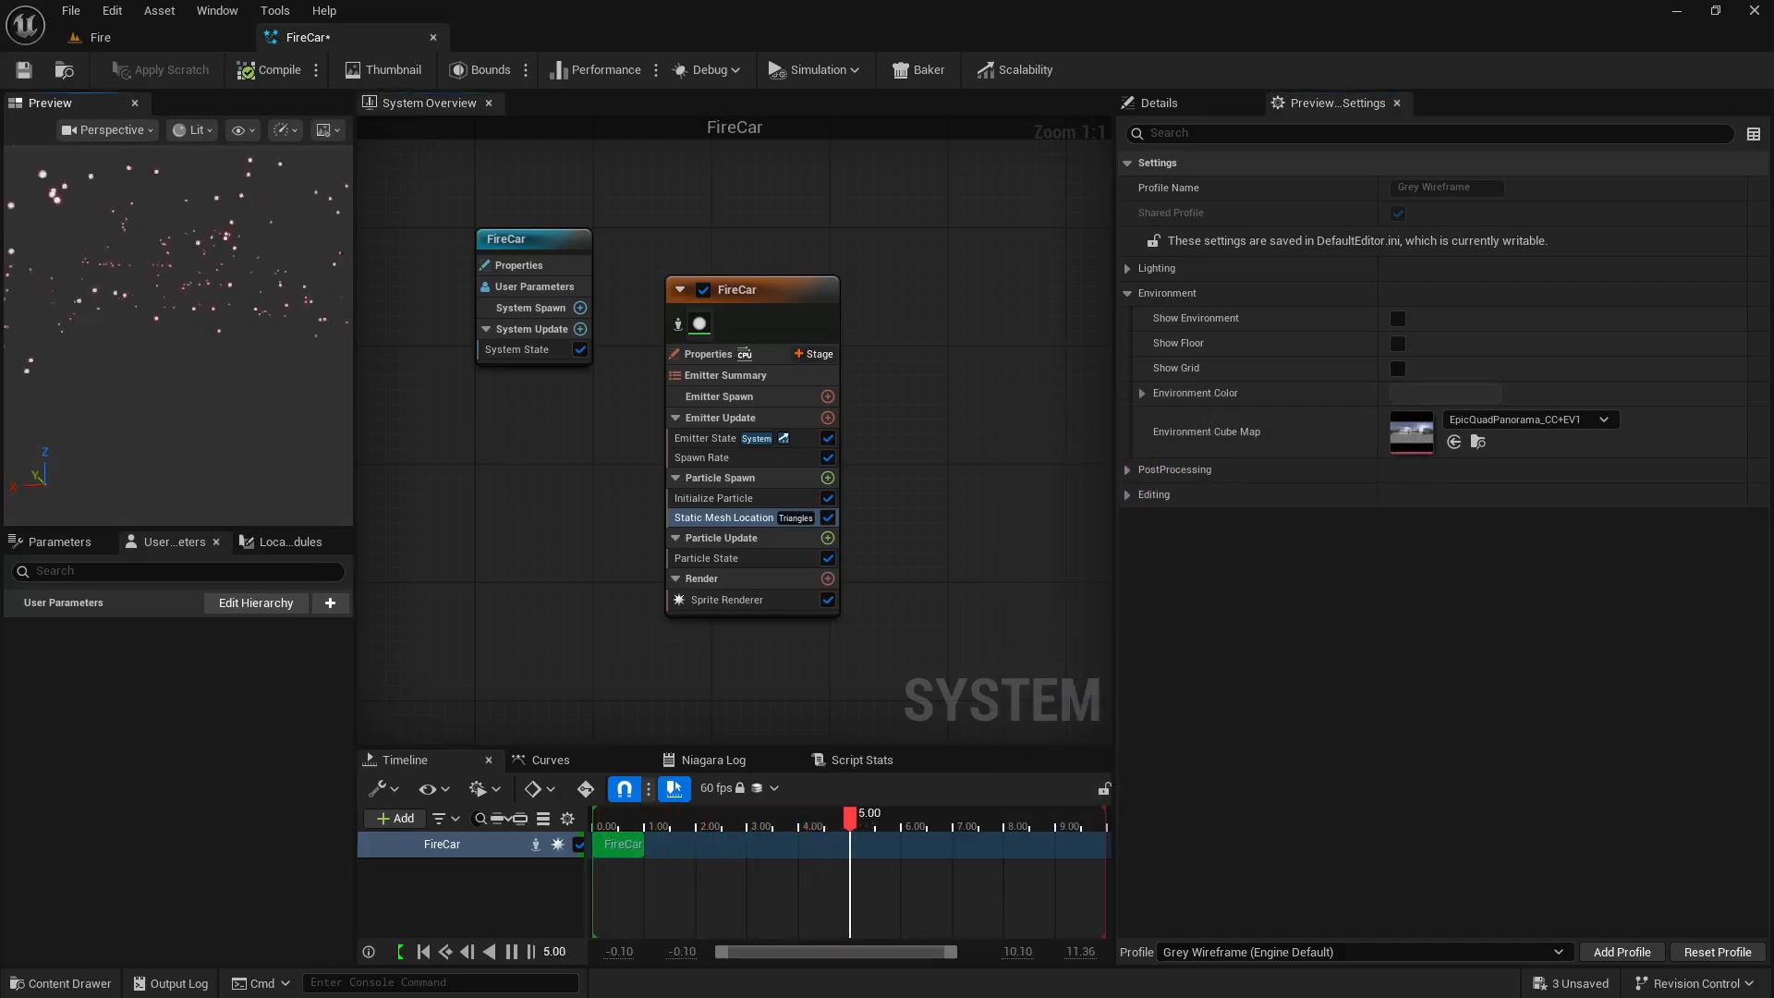
pyautogui.click(561, 538)
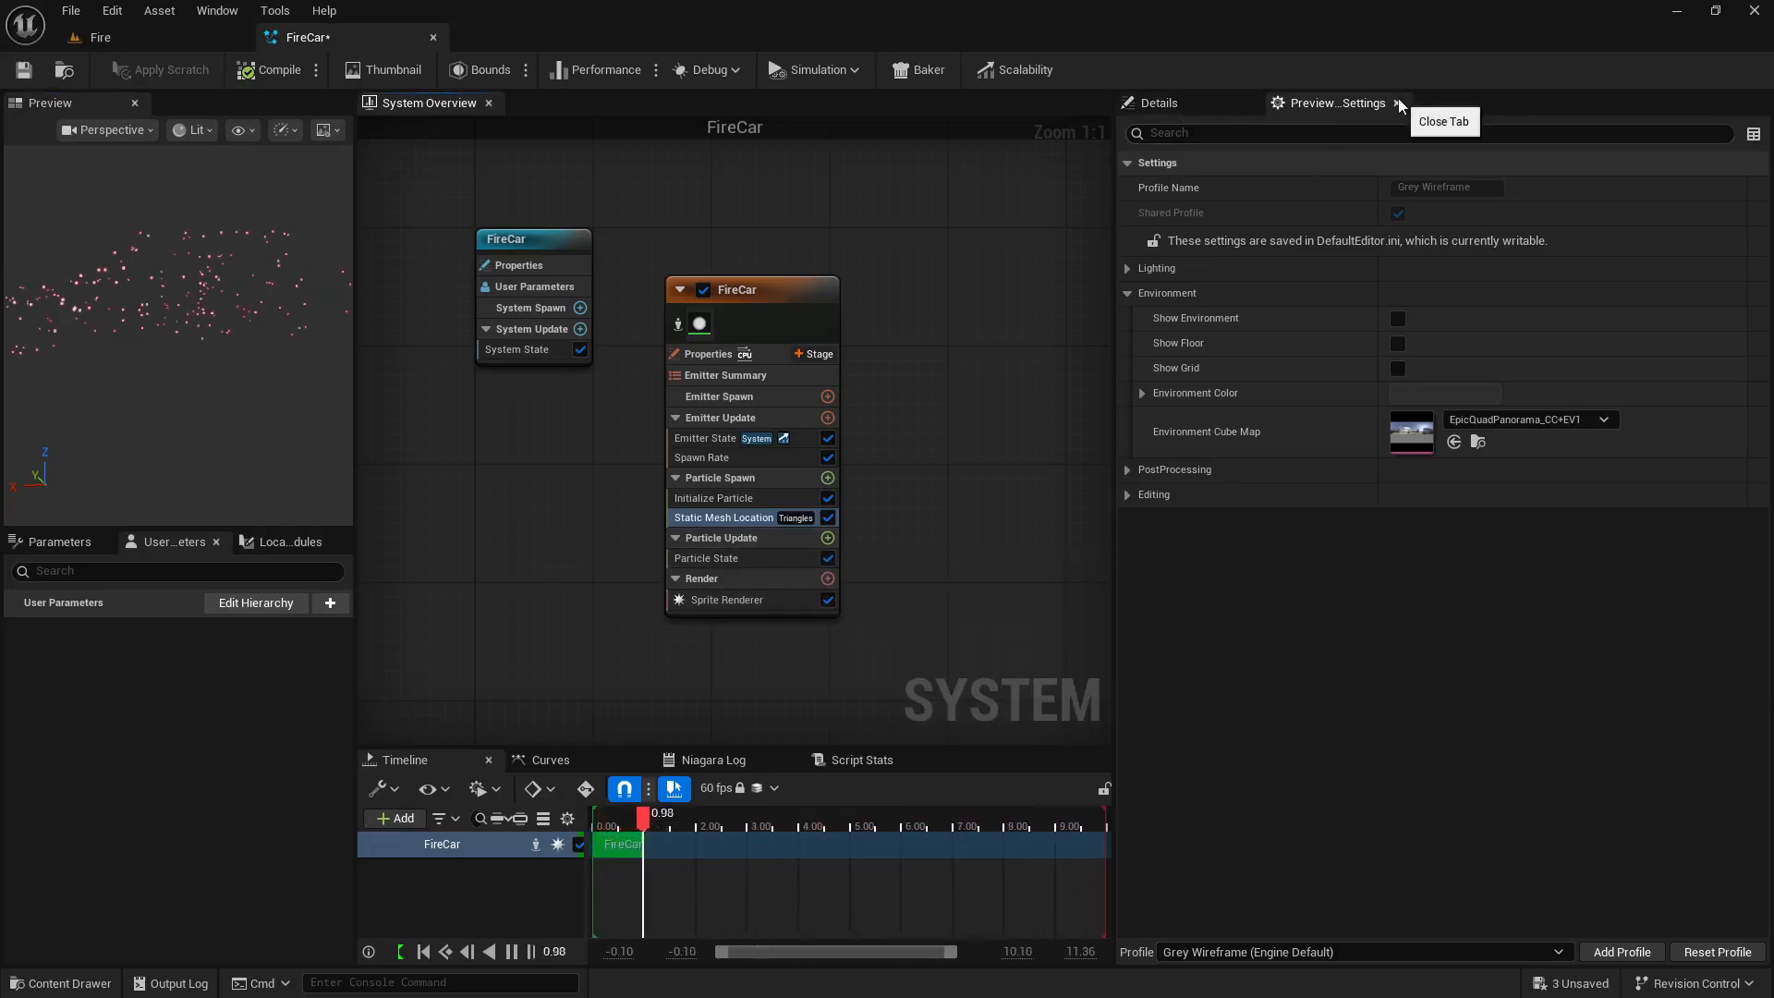
pyautogui.click(1398, 102)
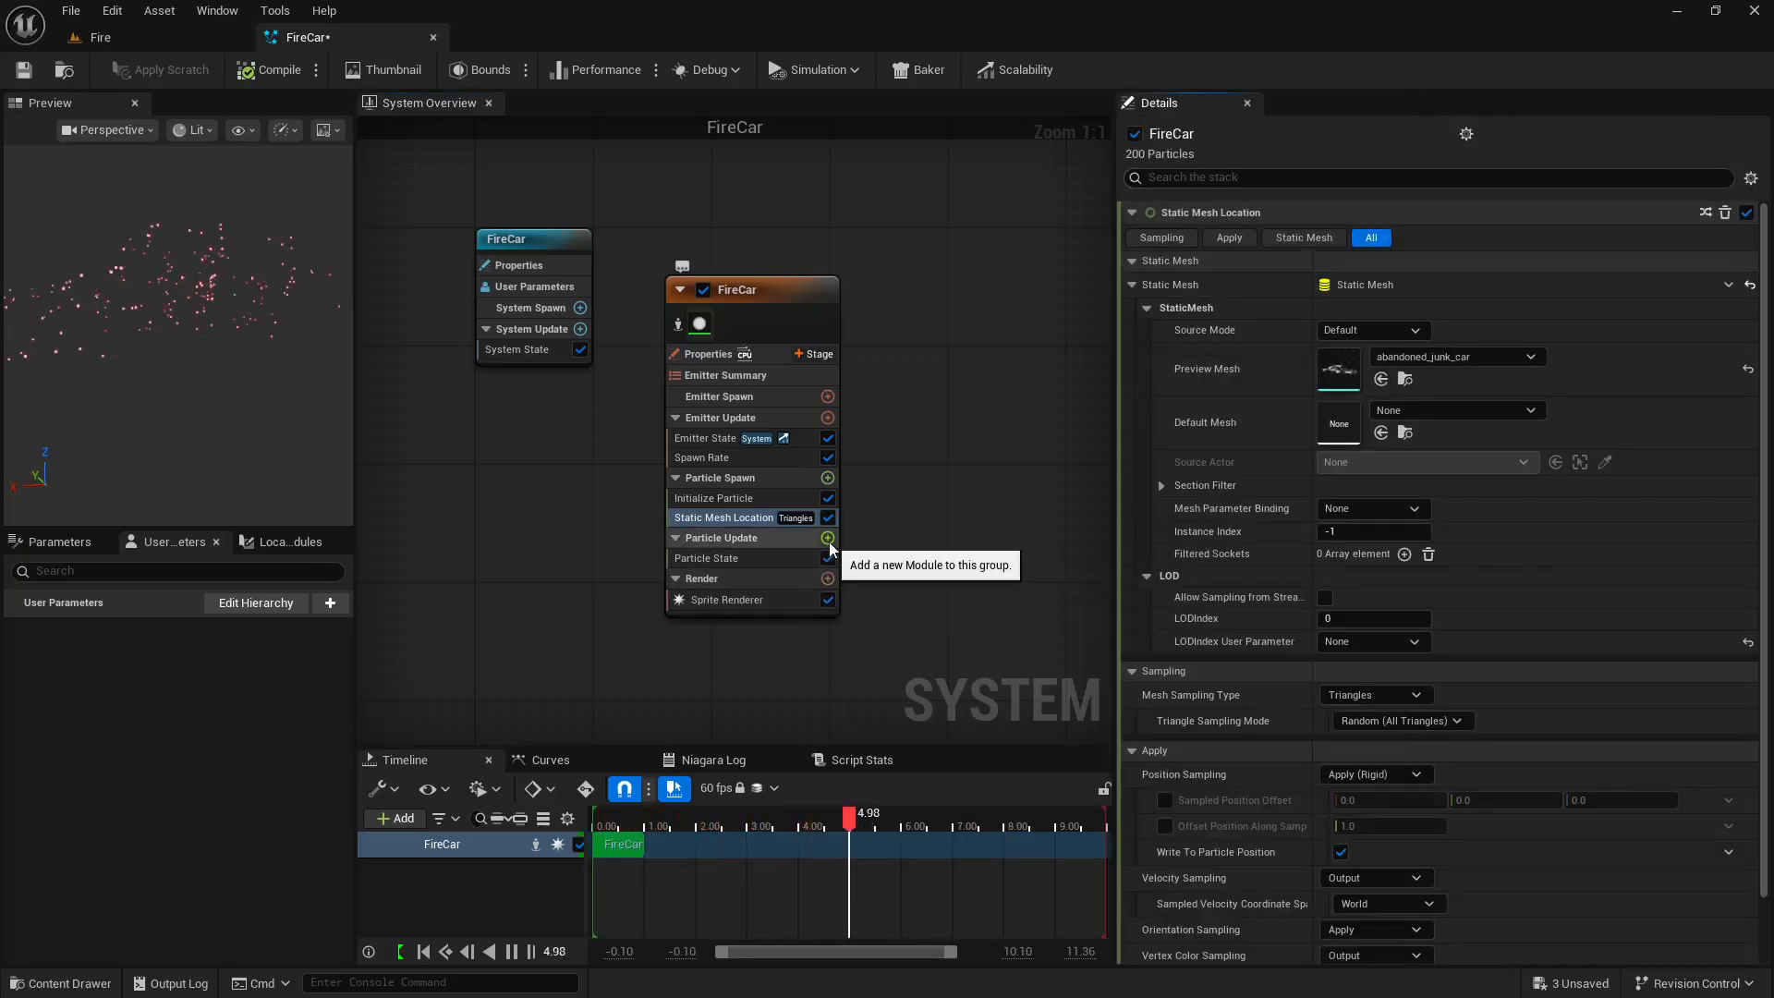
# Save the FireCar system and place an instance of it in the Fire level beside the car.
pyautogui.click(39, 72)
pyautogui.click(135, 36)
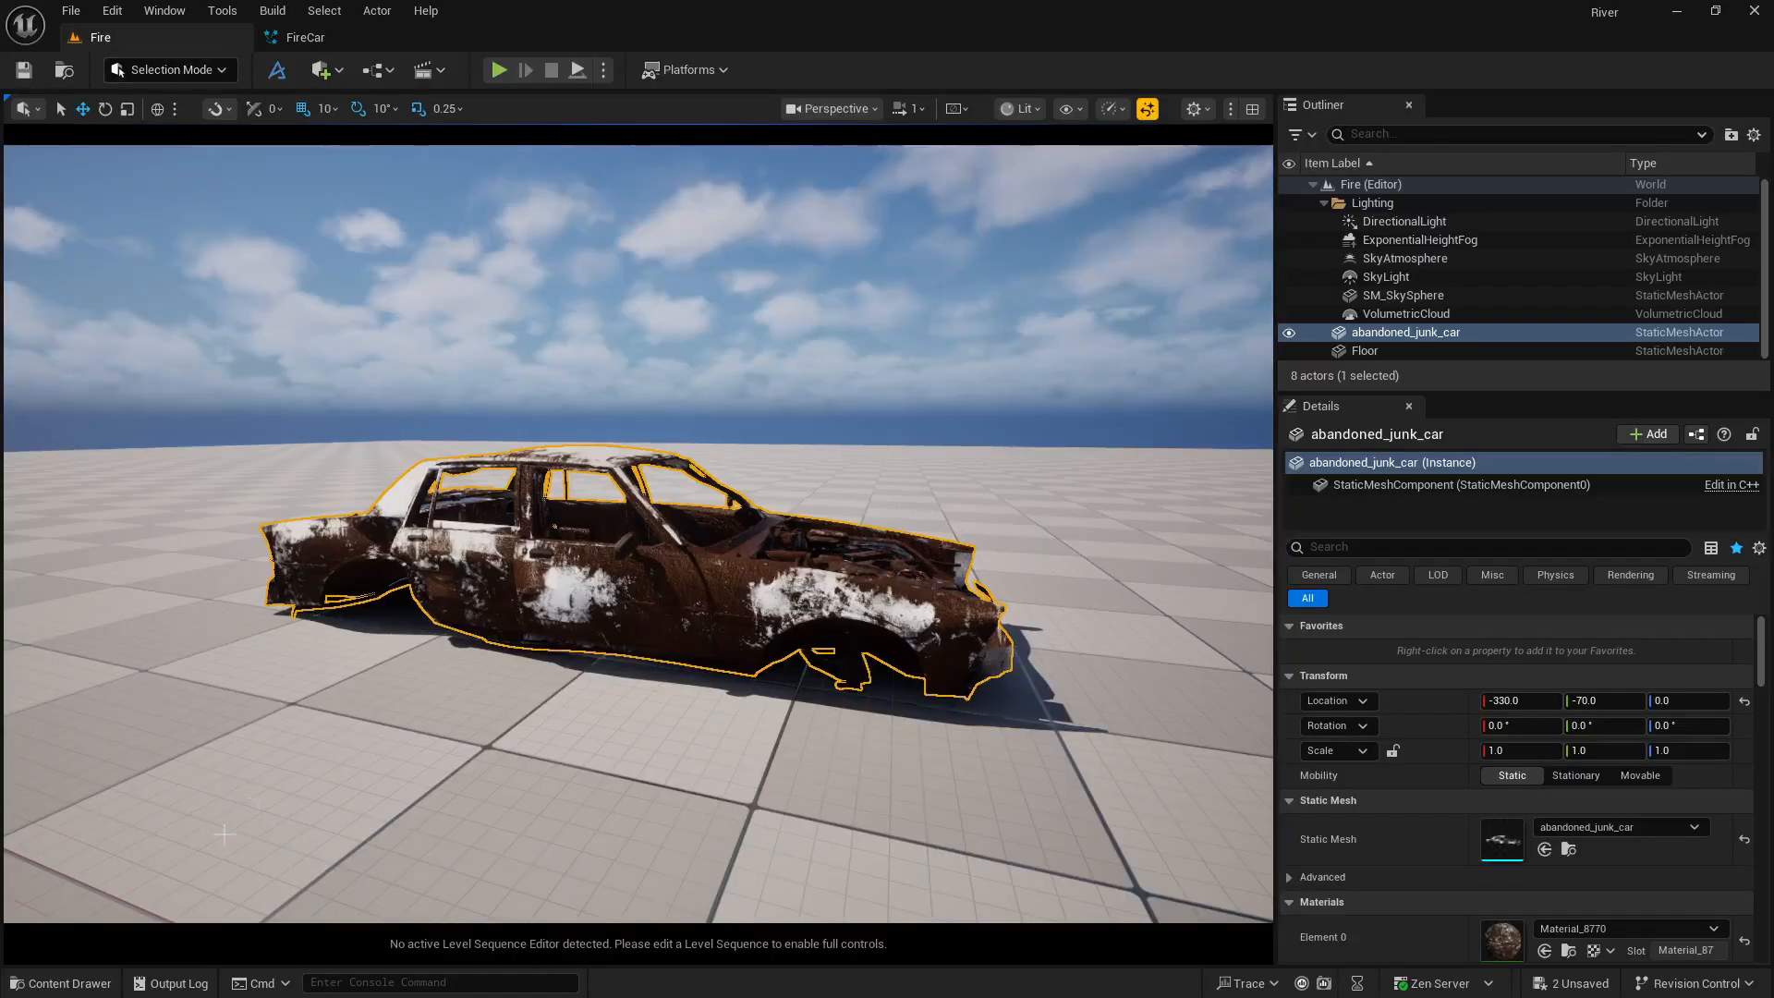
pyautogui.click(104, 983)
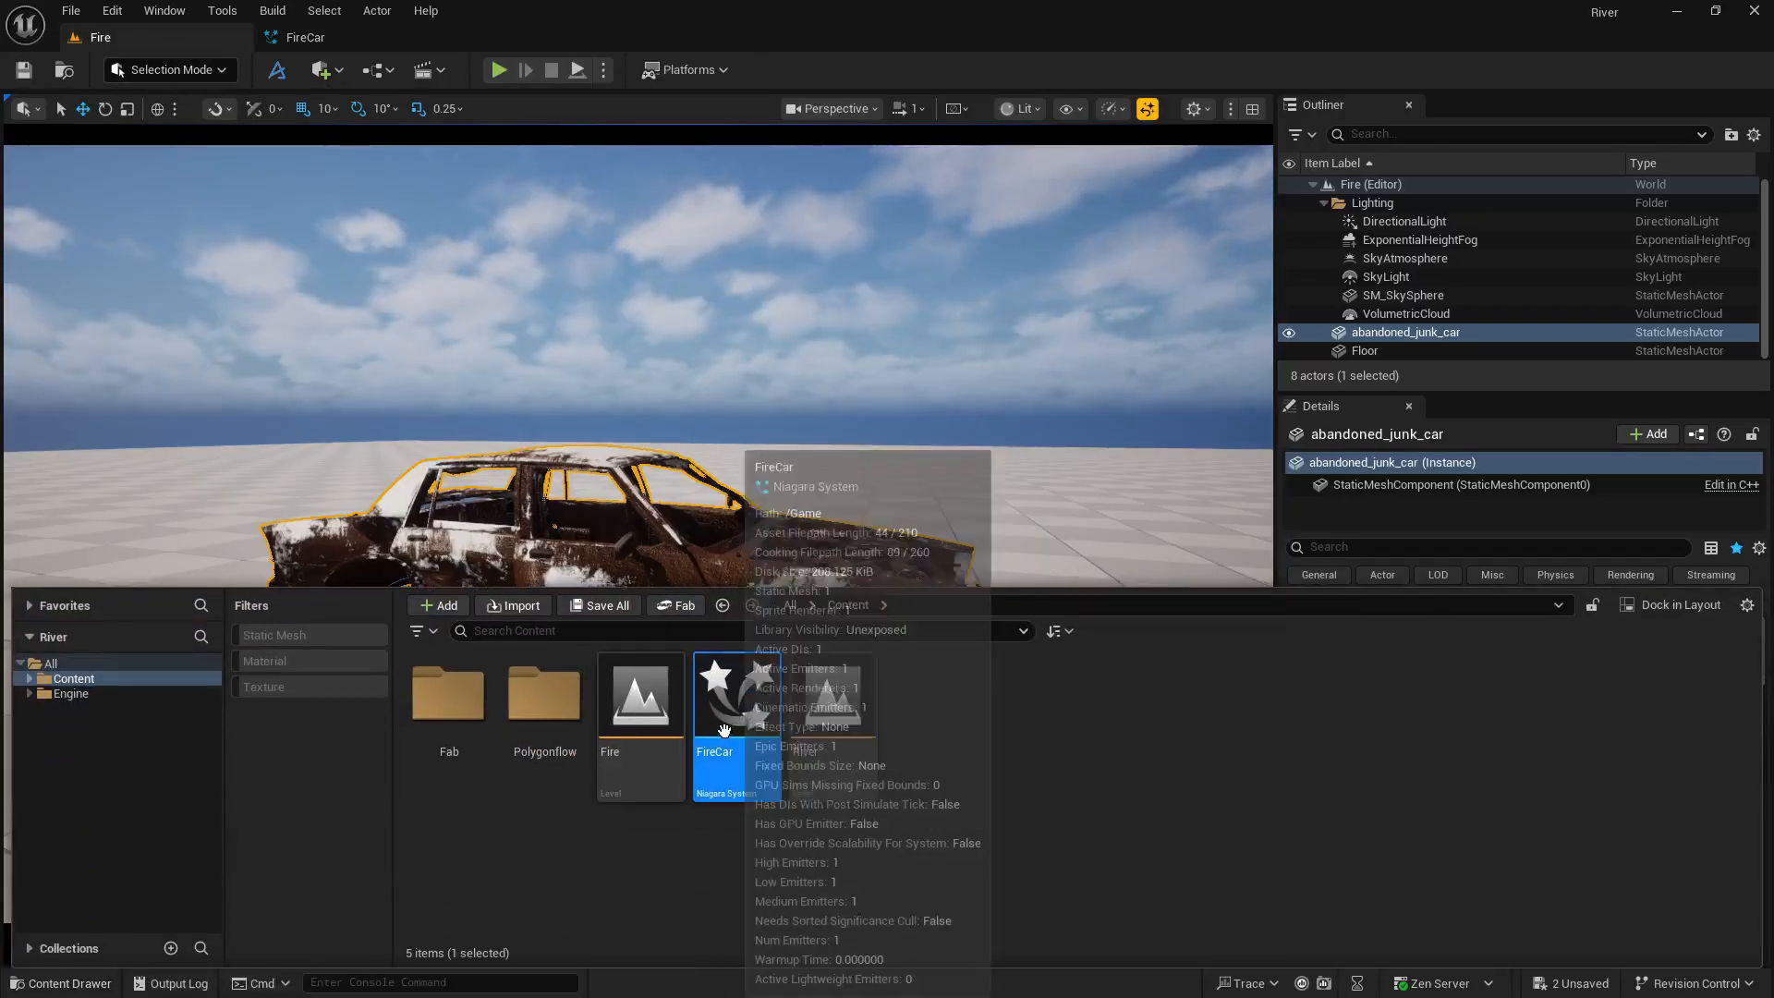
pyautogui.moveTo(736, 702); pyautogui.dragTo(554, 724)
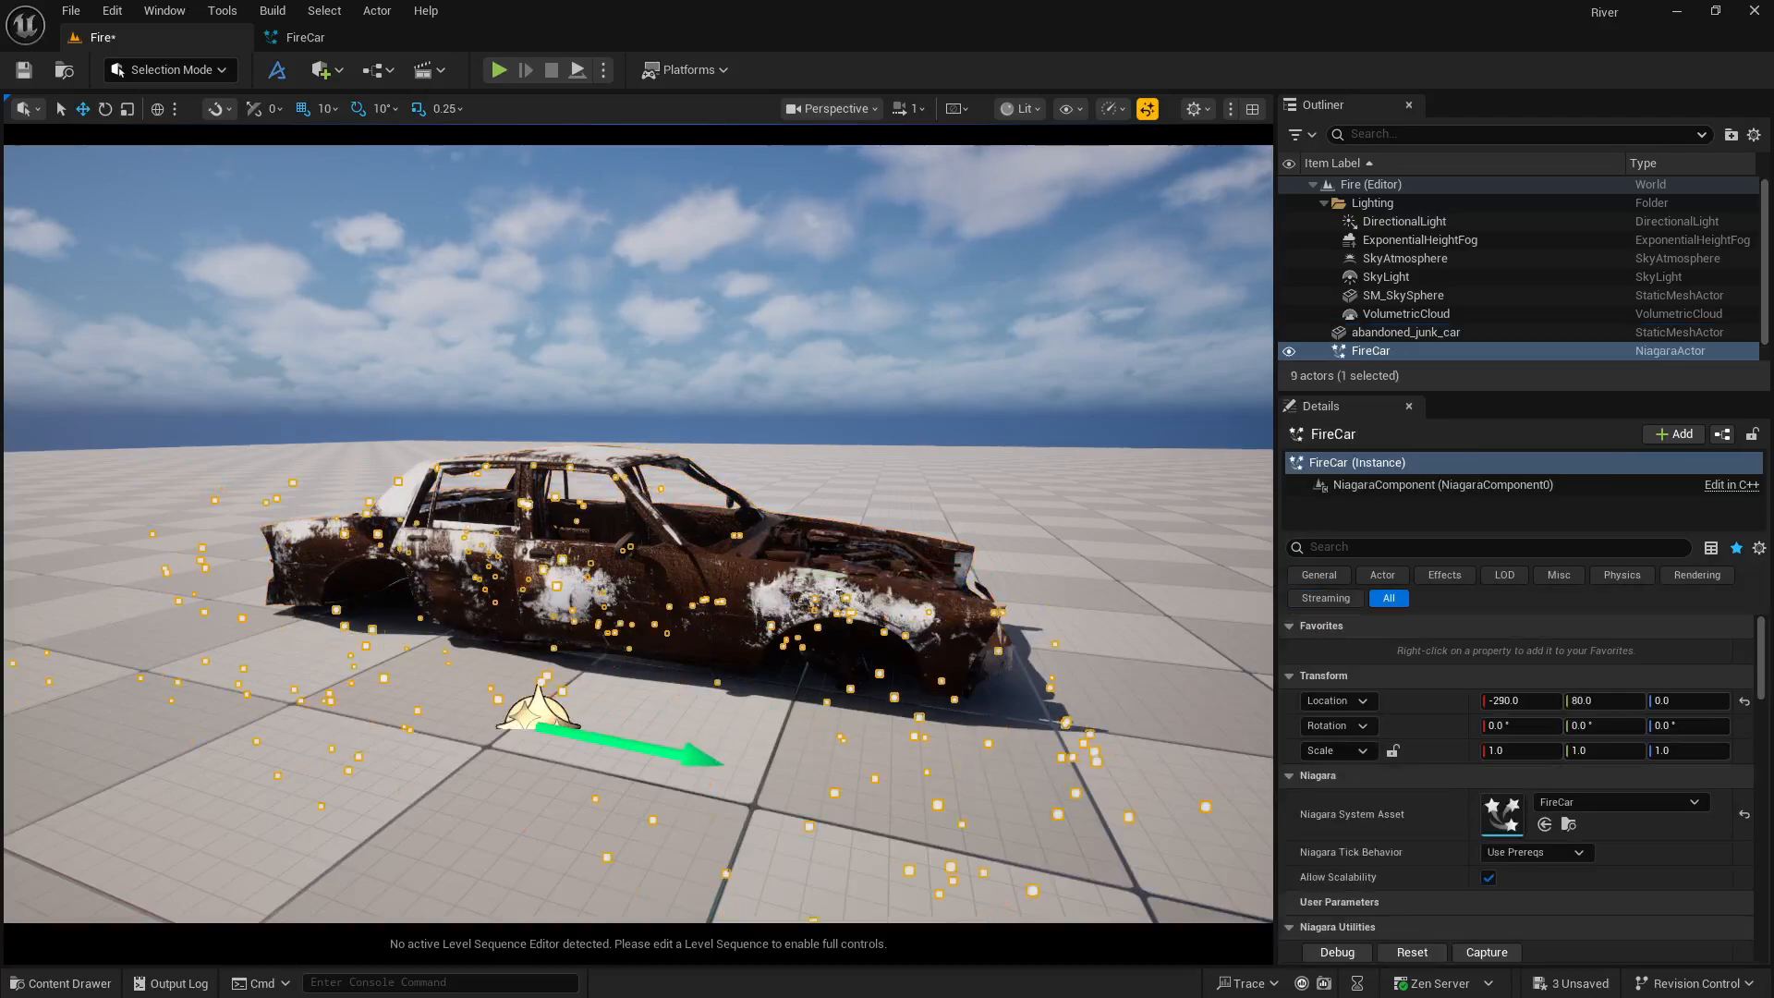
# Copy the abandoned_junk_car actor's Location and paste it onto the FireCar actor so the particles align with the car.
pyautogui.click(839, 591)
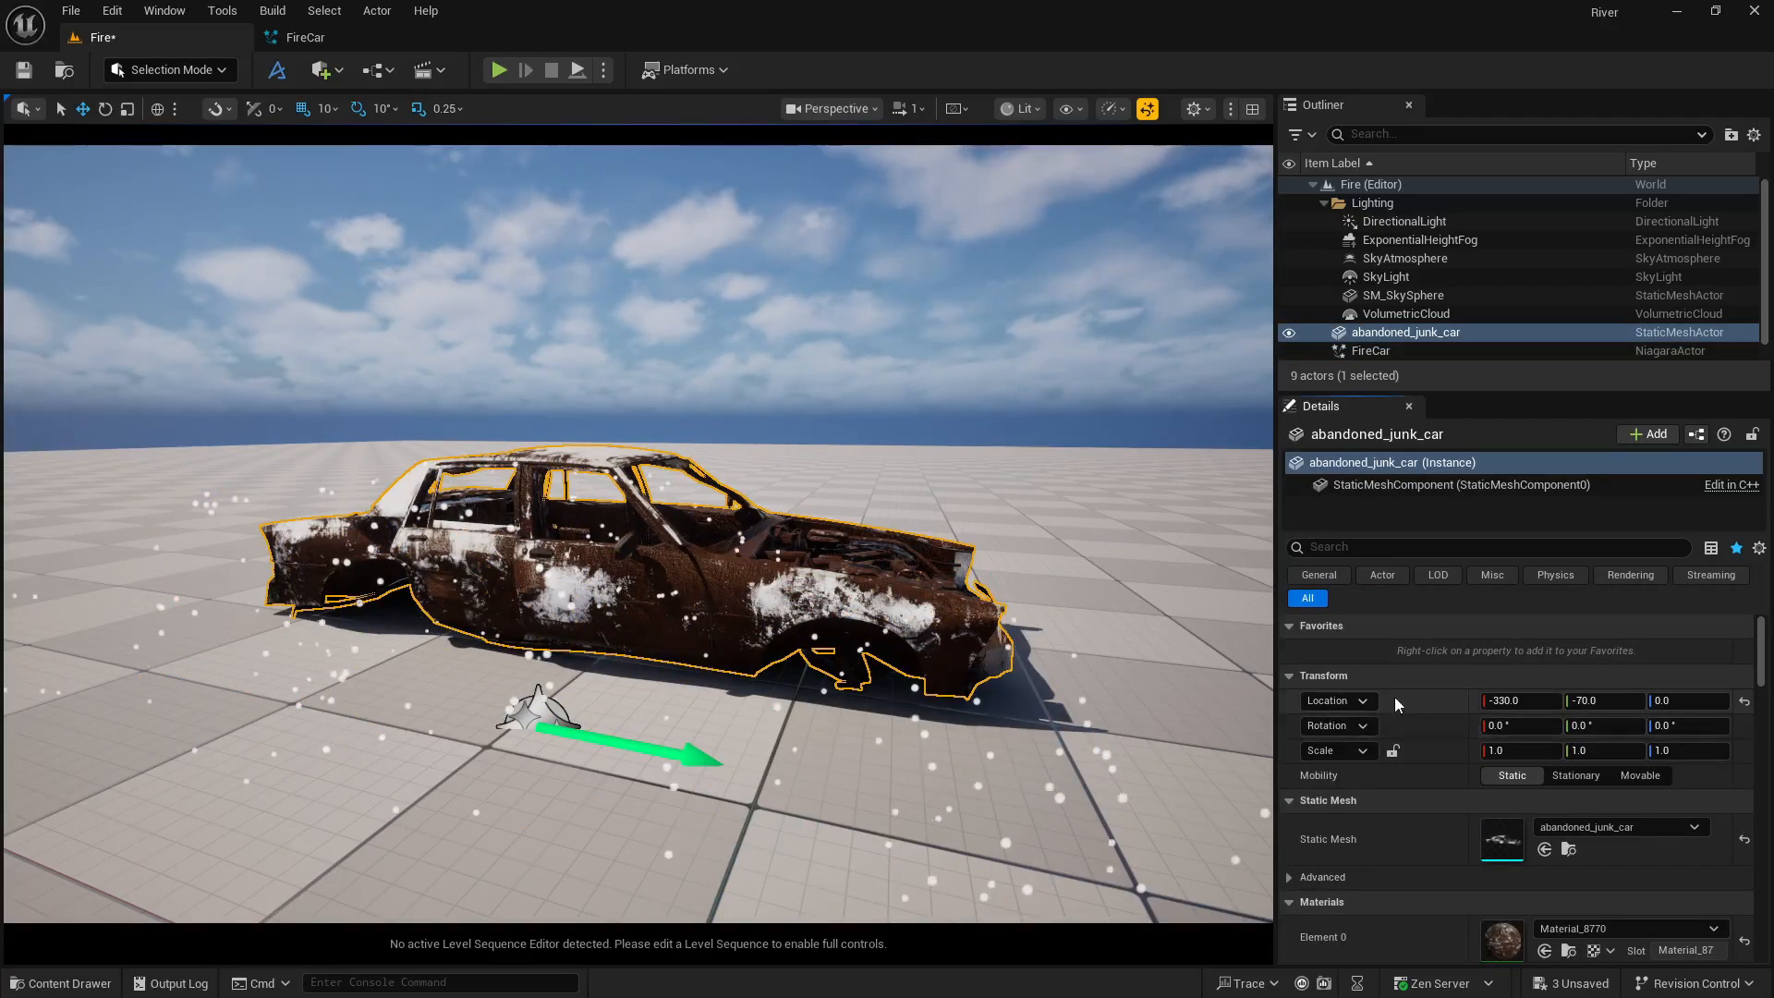
pyautogui.rightClick(1395, 705)
pyautogui.click(1442, 739)
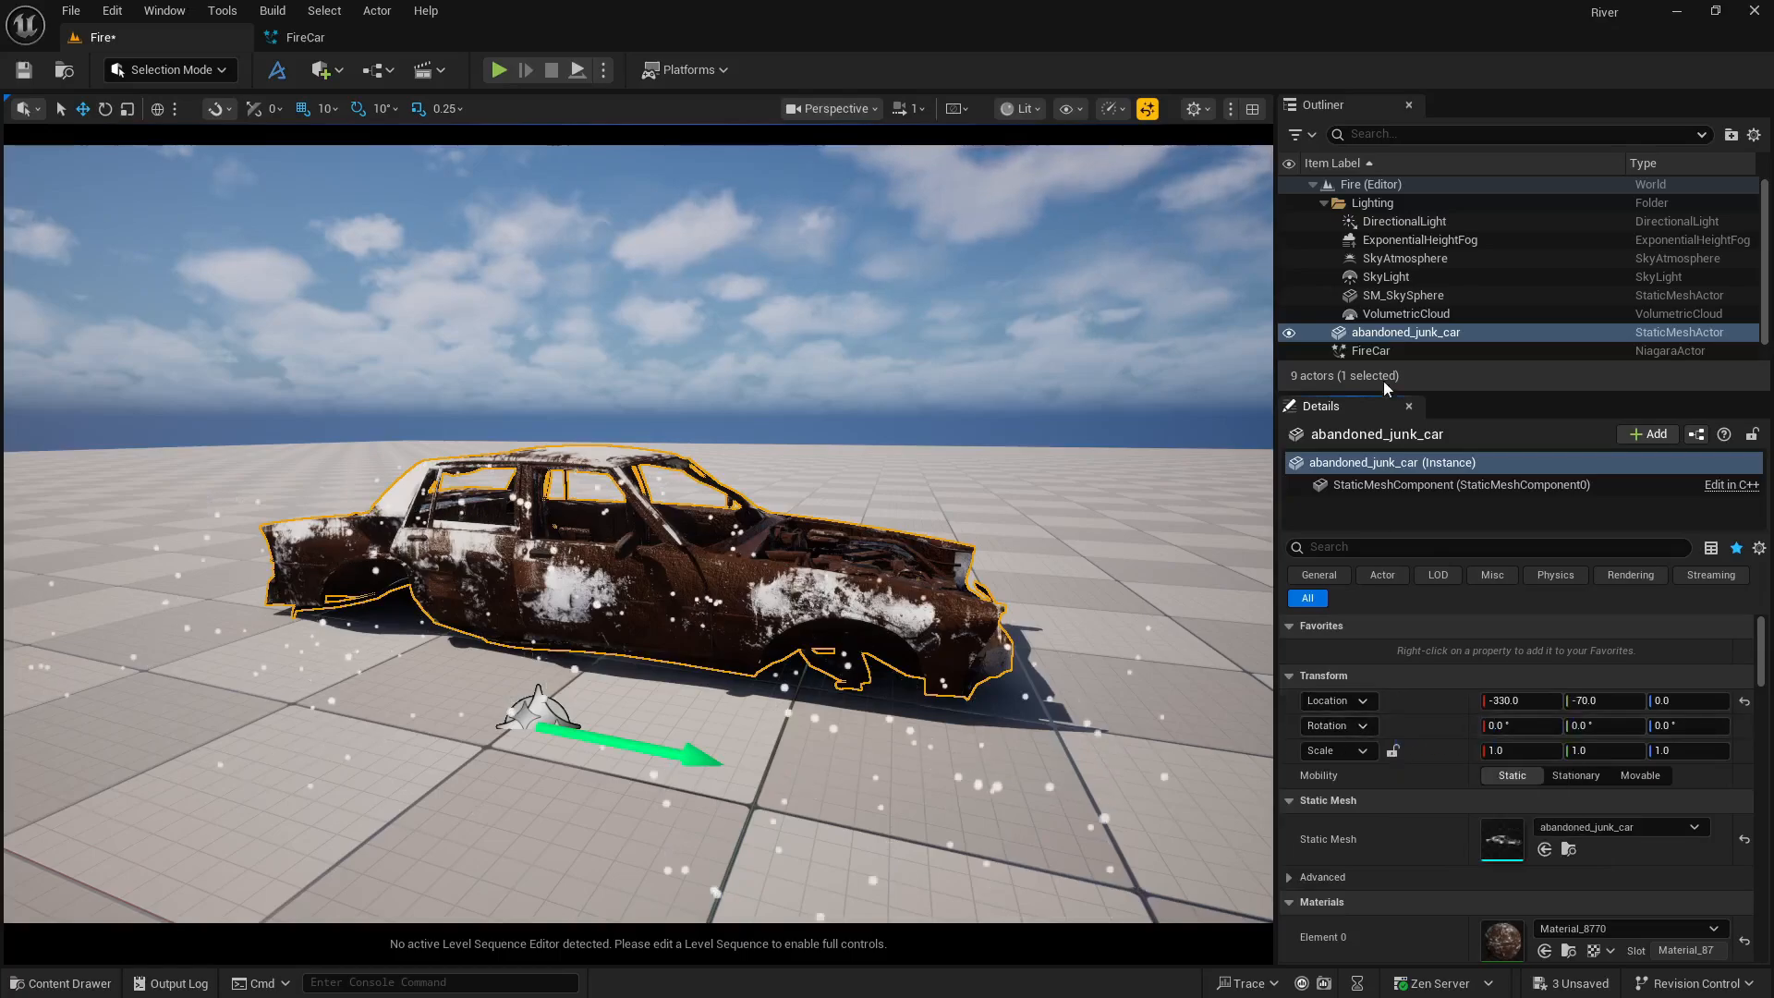
pyautogui.click(1381, 354)
pyautogui.rightClick(1410, 700)
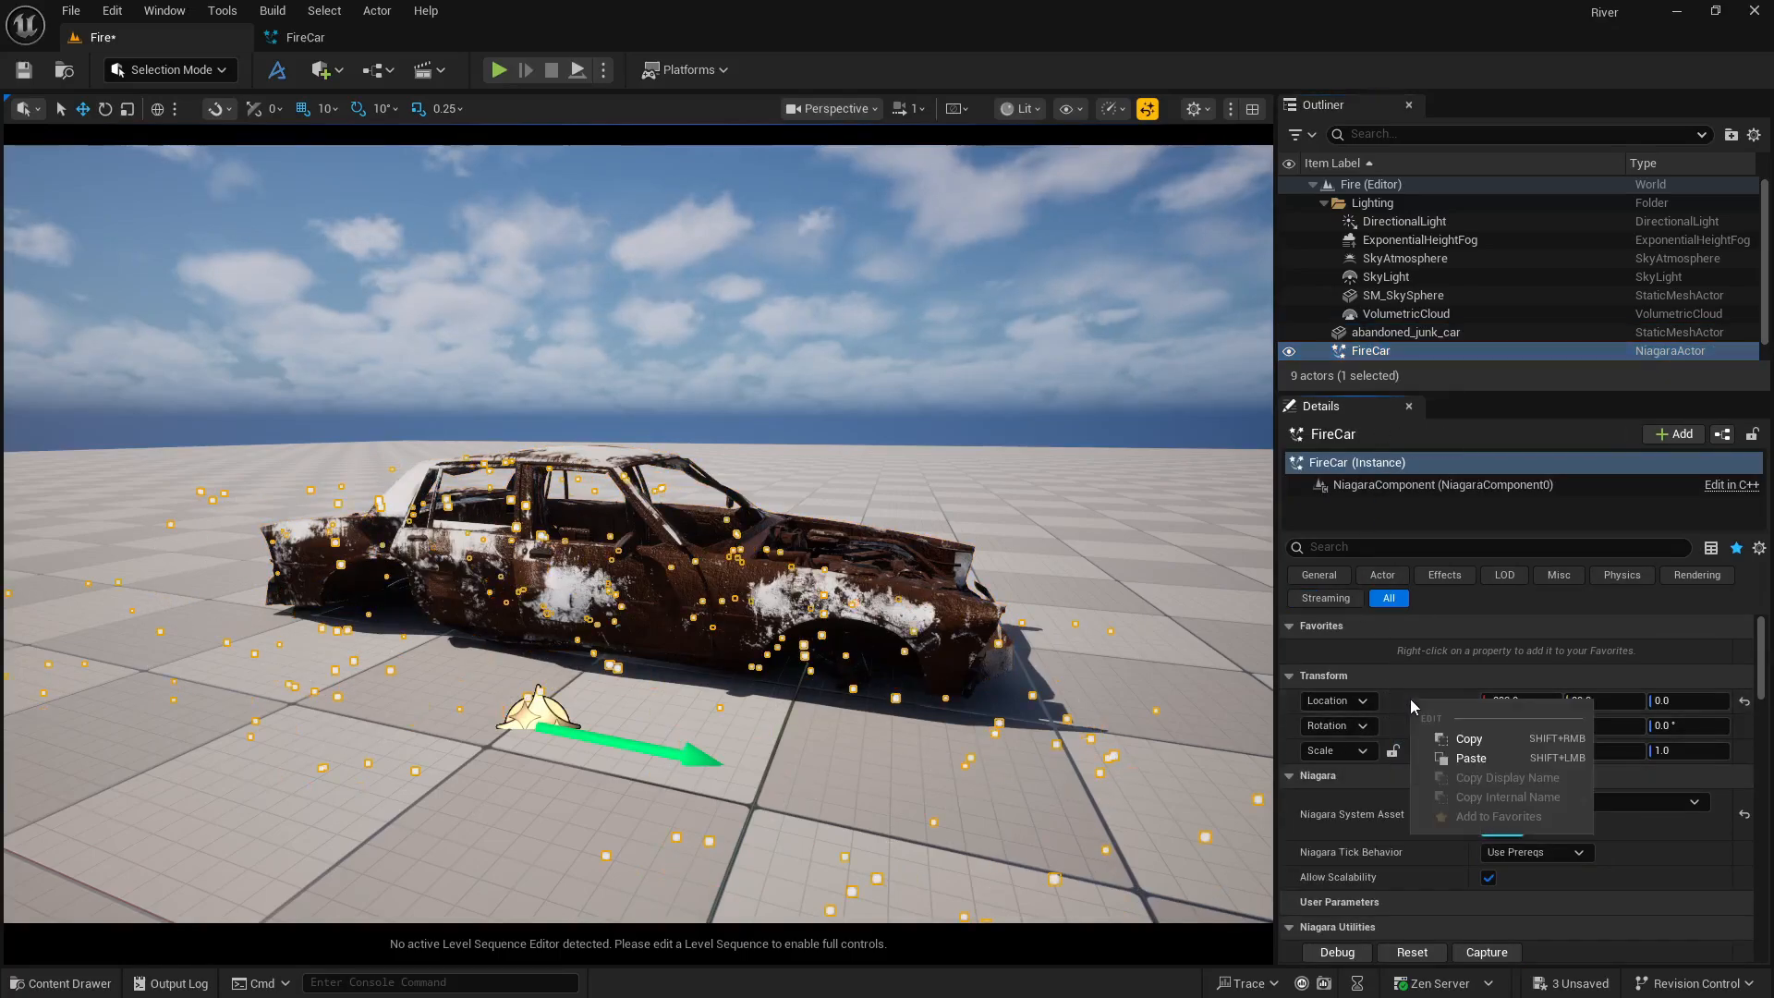
pyautogui.click(1449, 759)
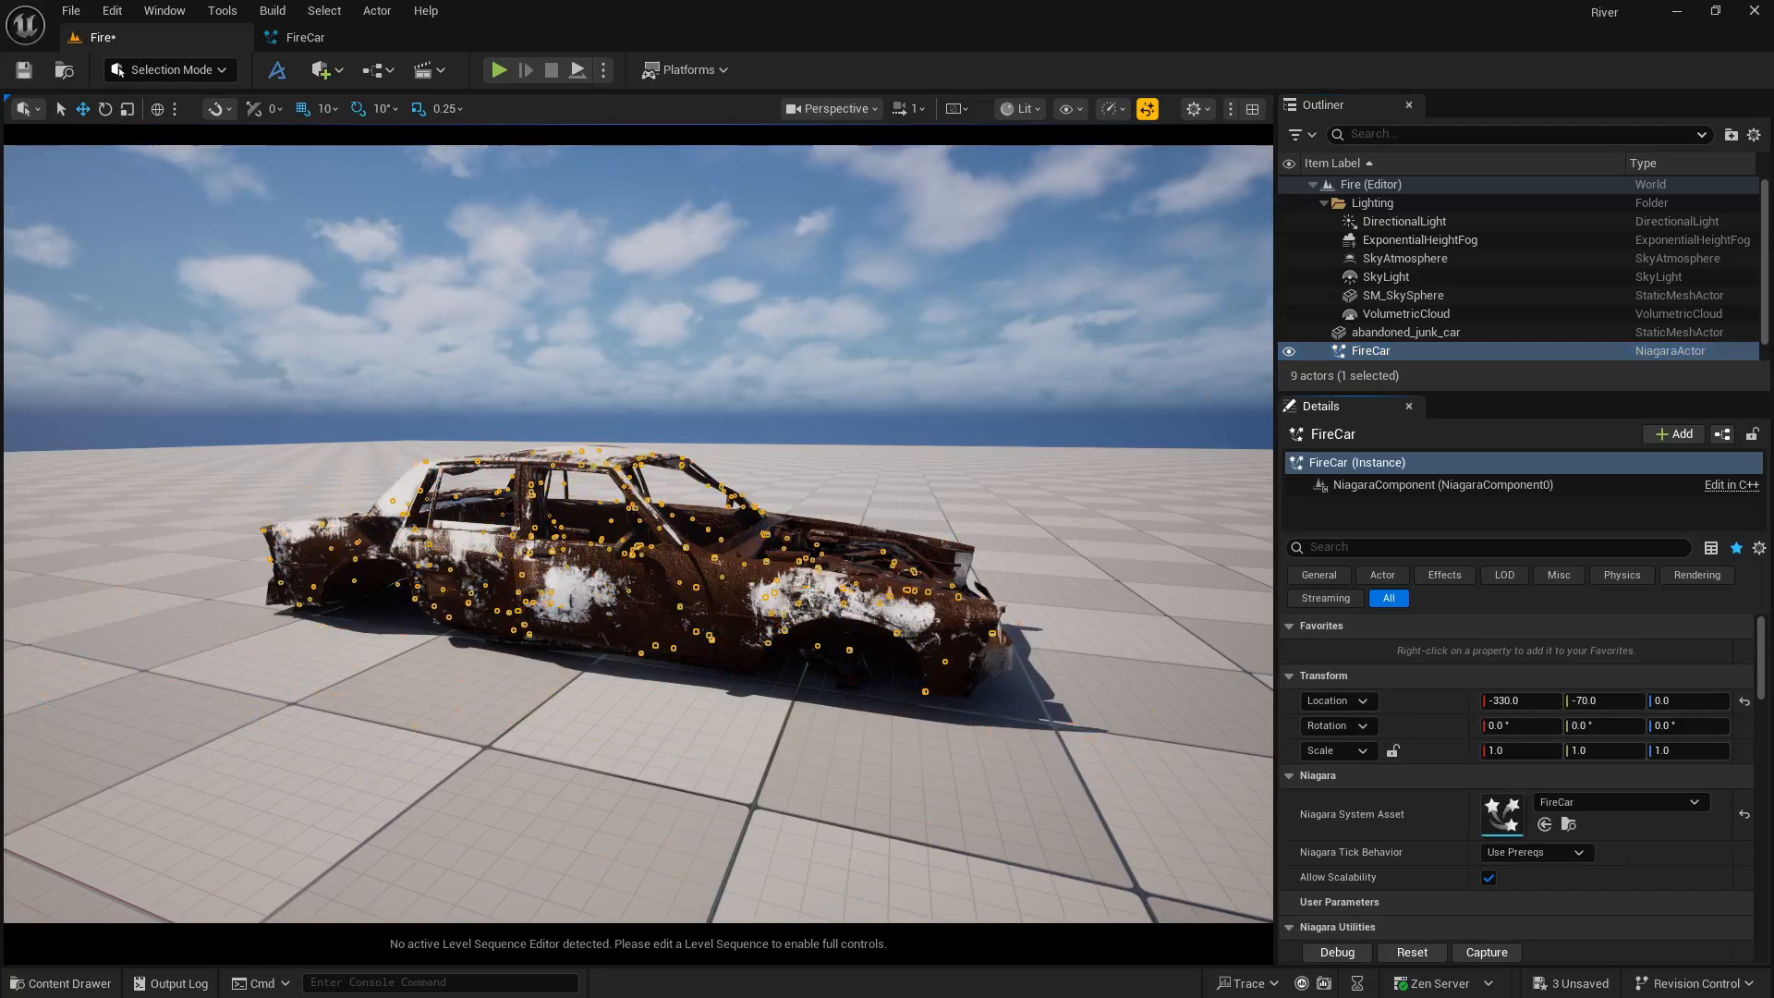
# Delete the Floor actor from the Fire level.
pyautogui.click(1032, 392)
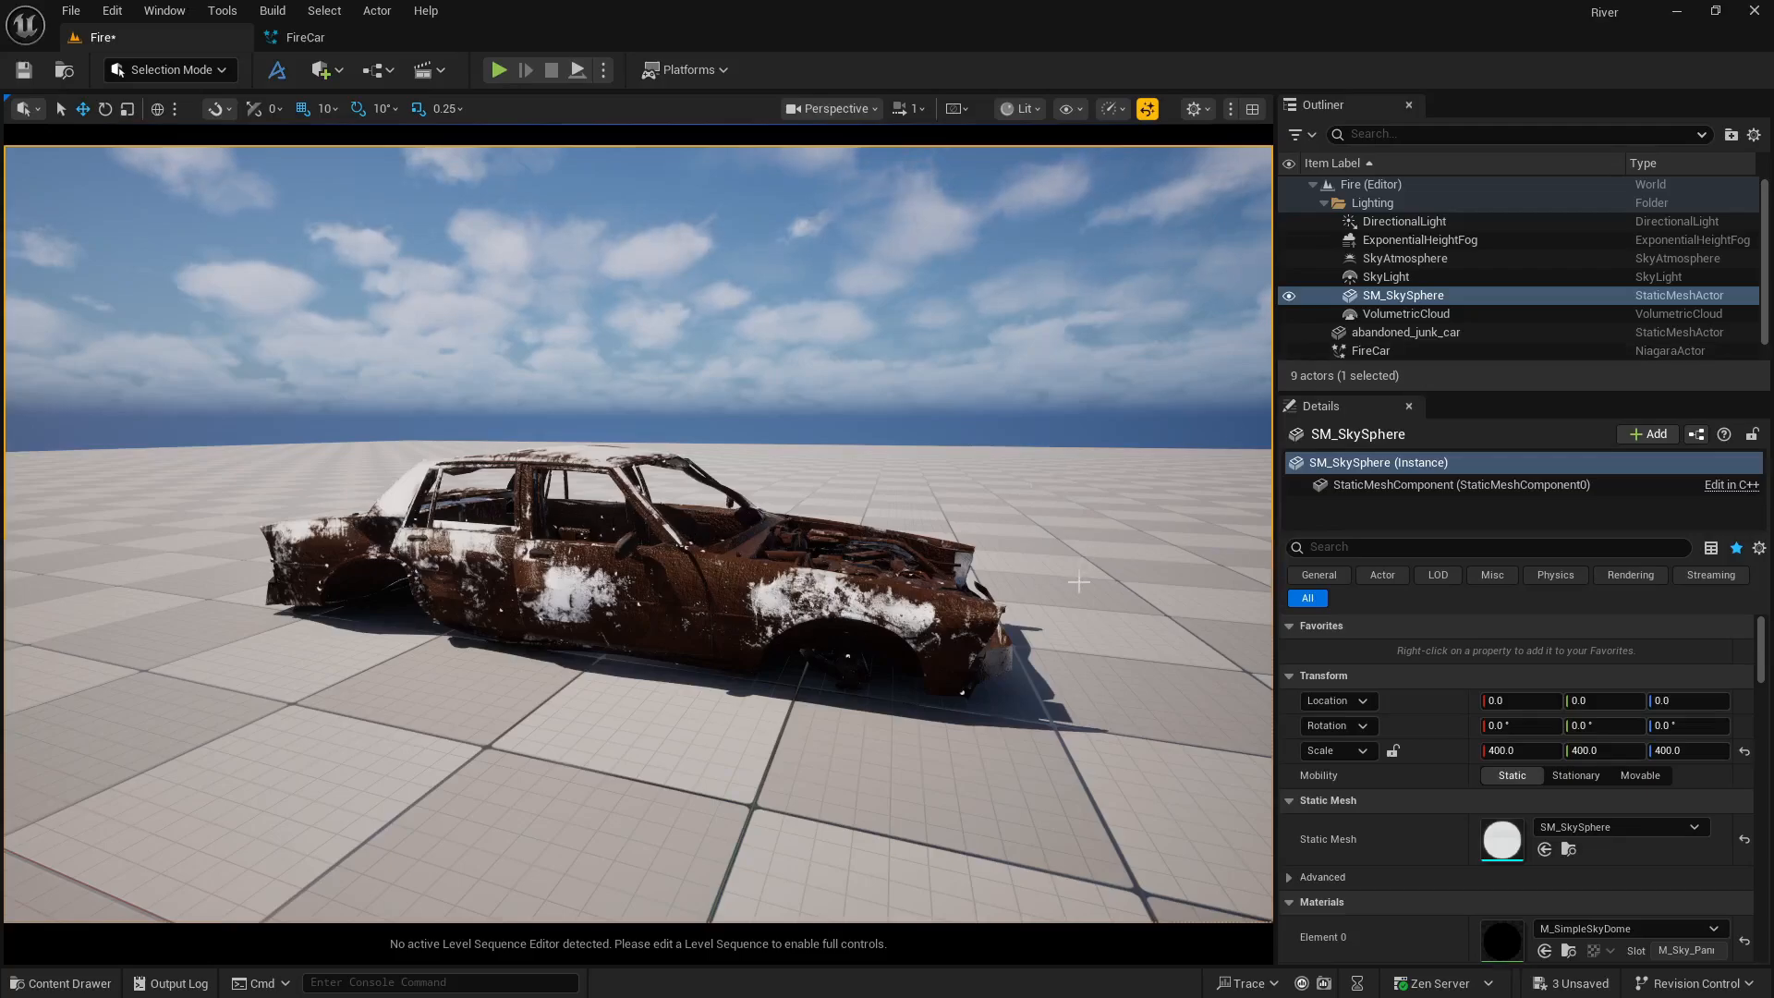
pyautogui.click(1078, 582)
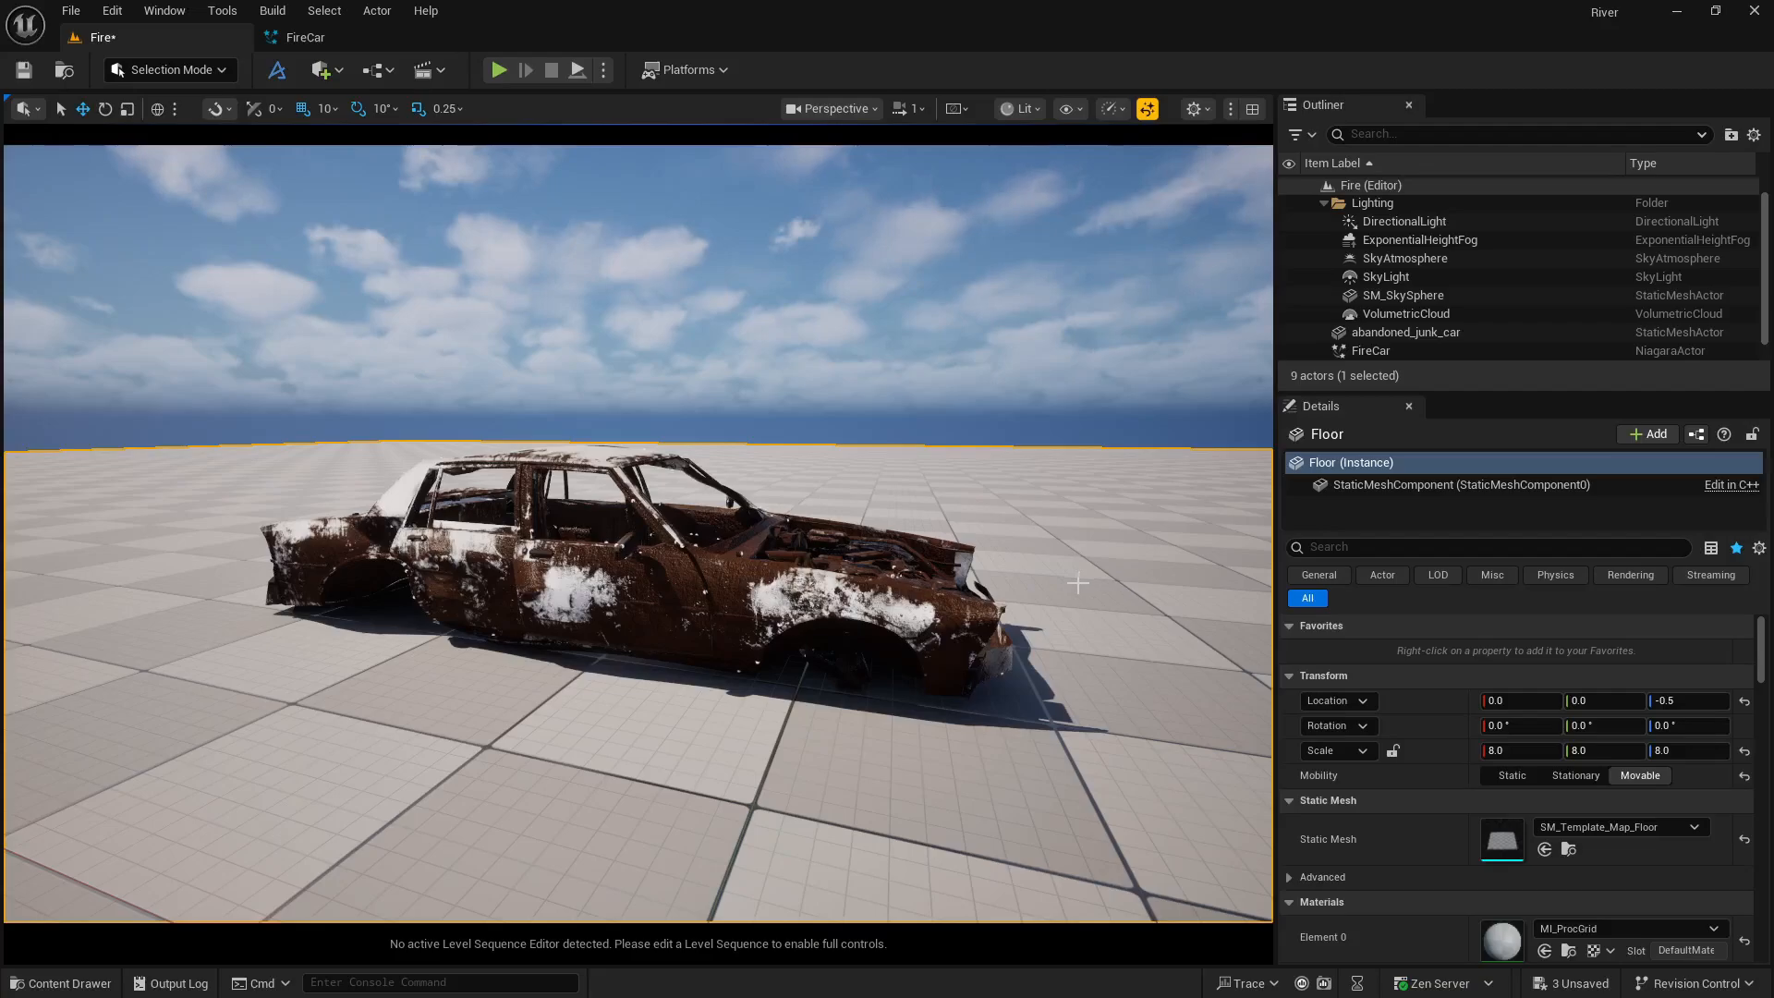
pyautogui.press('Delete')
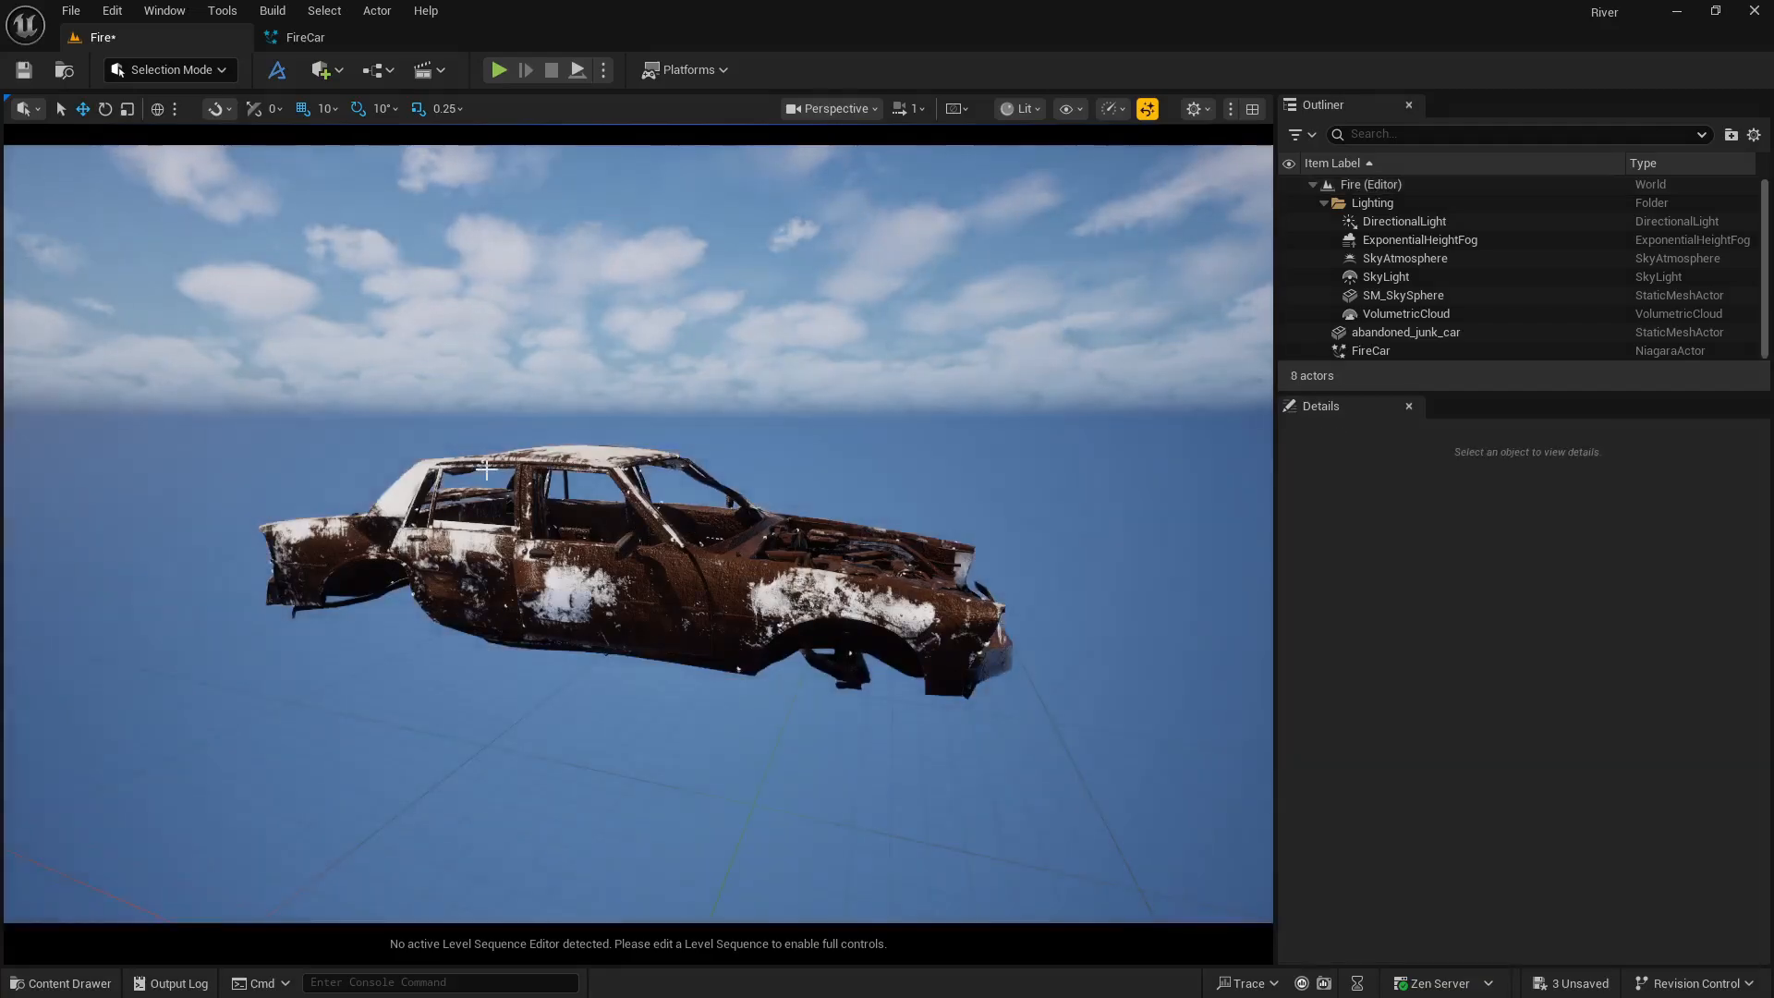
# Add a Plane shape to the Fire level at the car and scale it uniformly to 10.
pyautogui.click(323, 70)
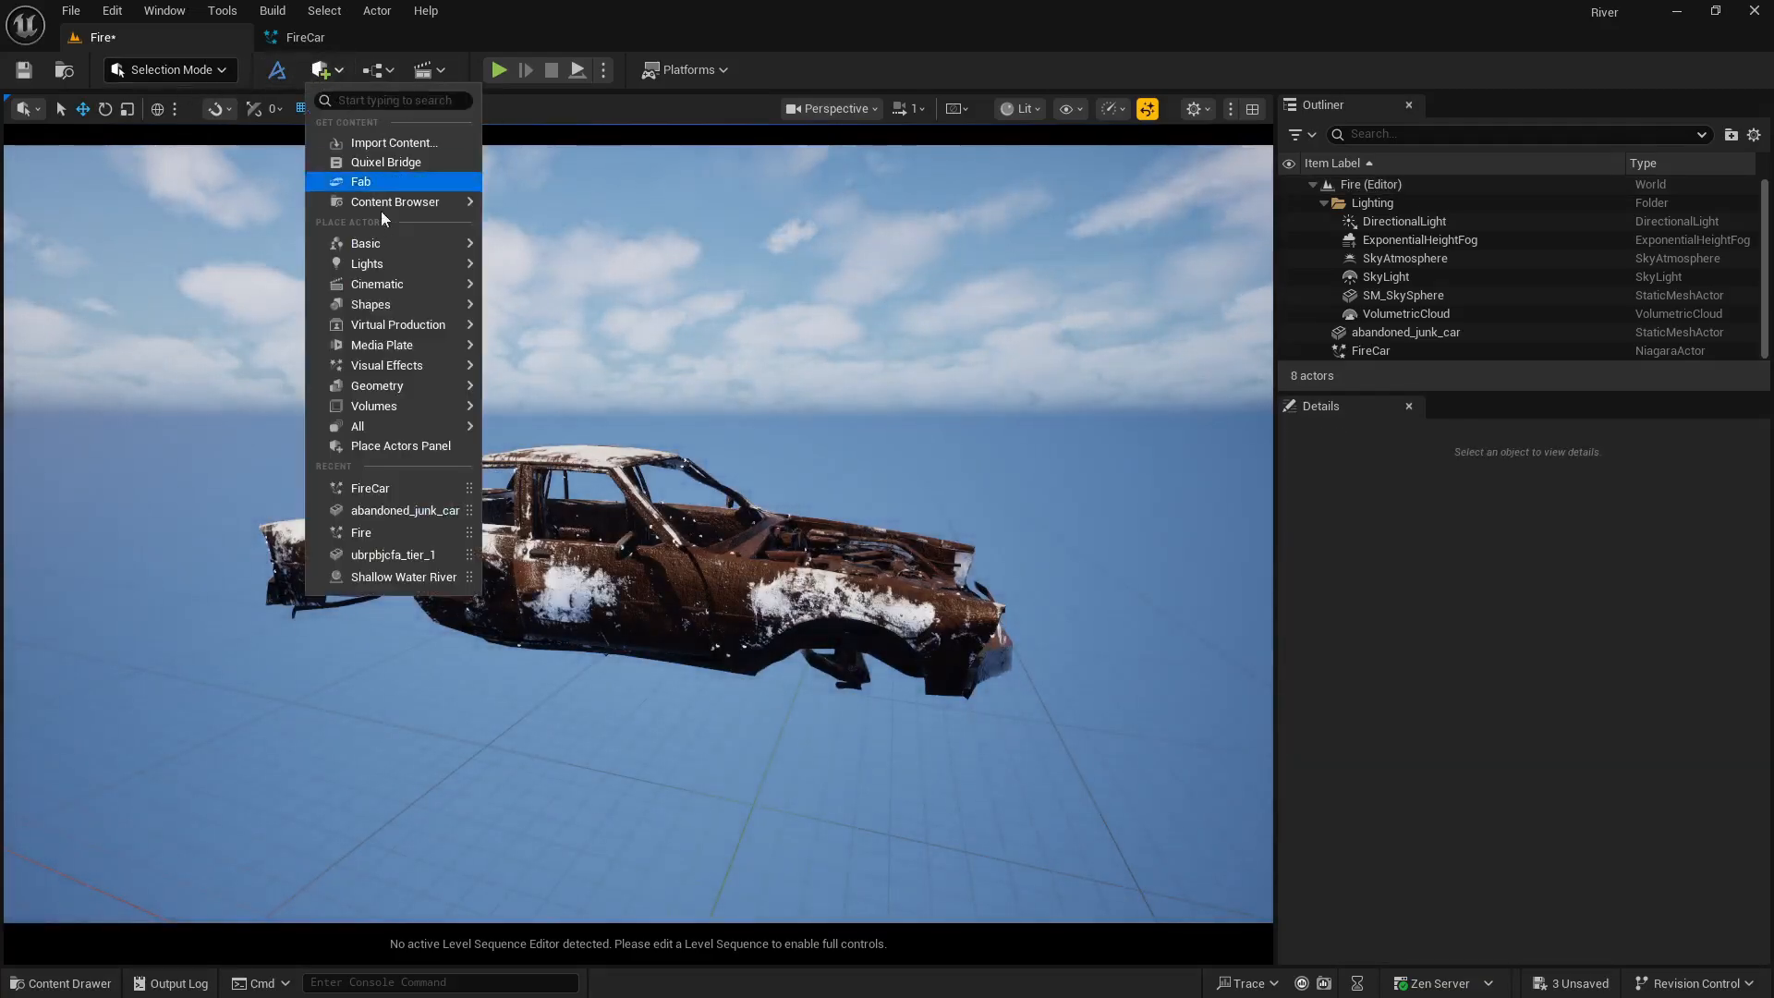
pyautogui.moveTo(429, 284)
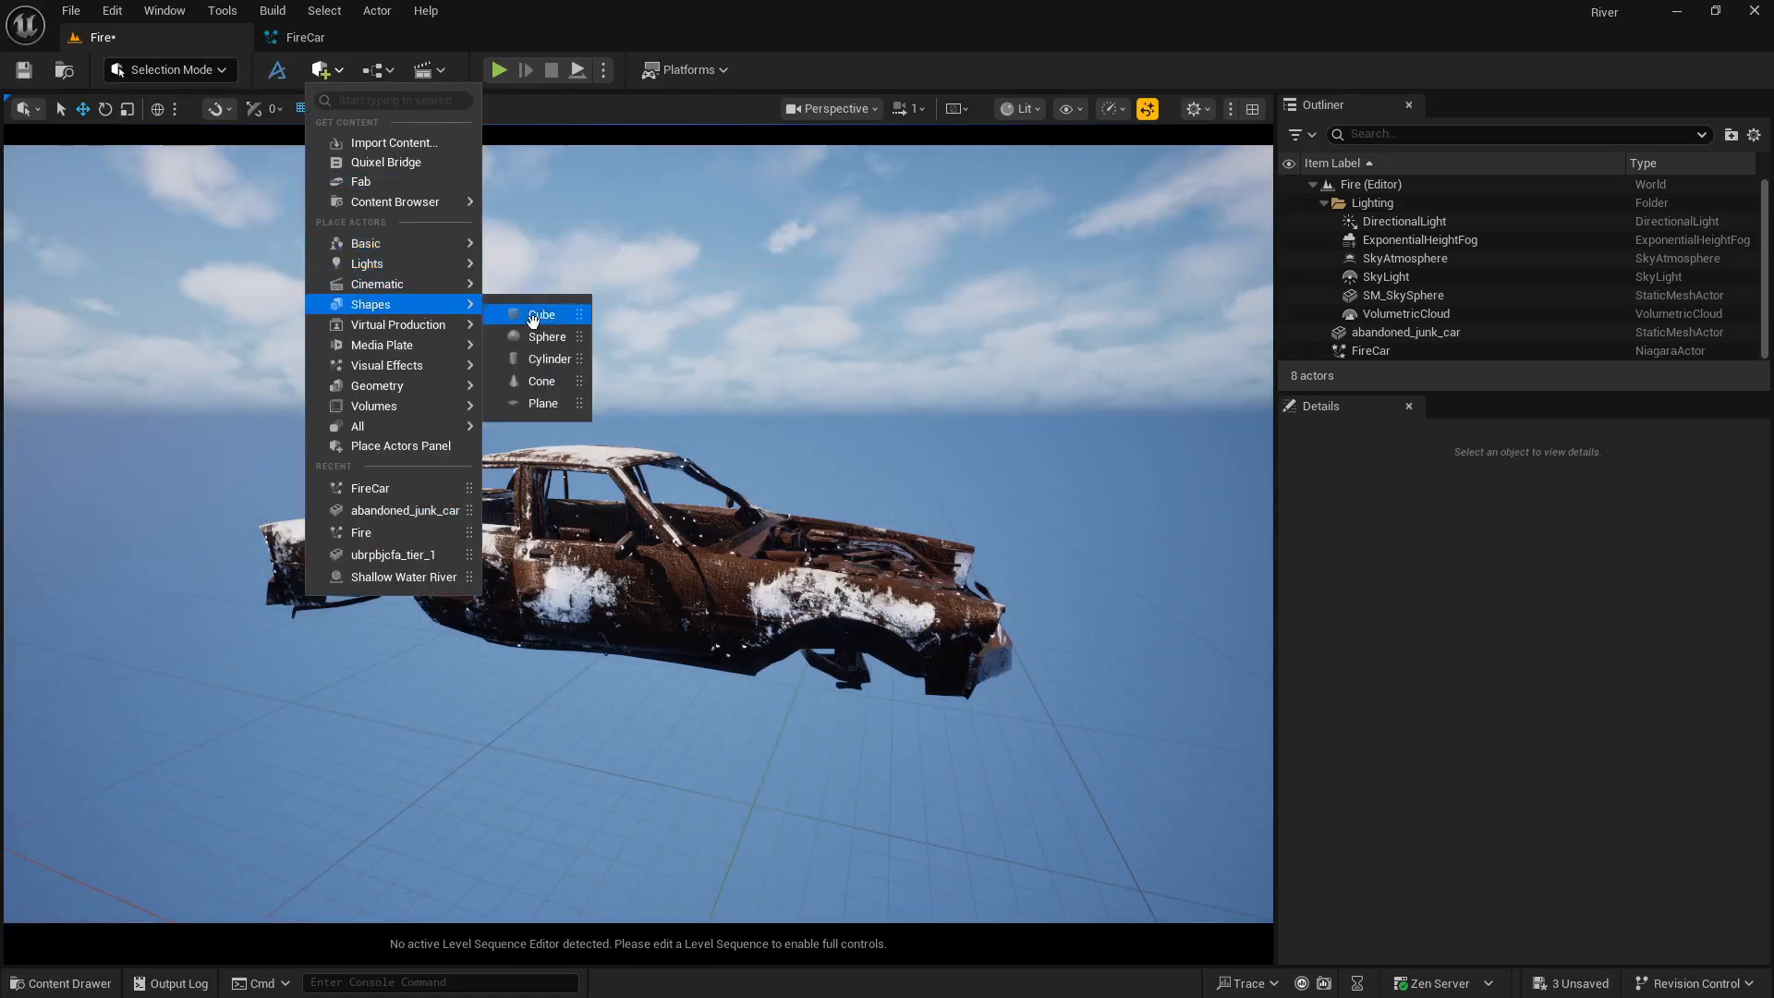
pyautogui.moveTo(542, 402); pyautogui.dragTo(636, 579)
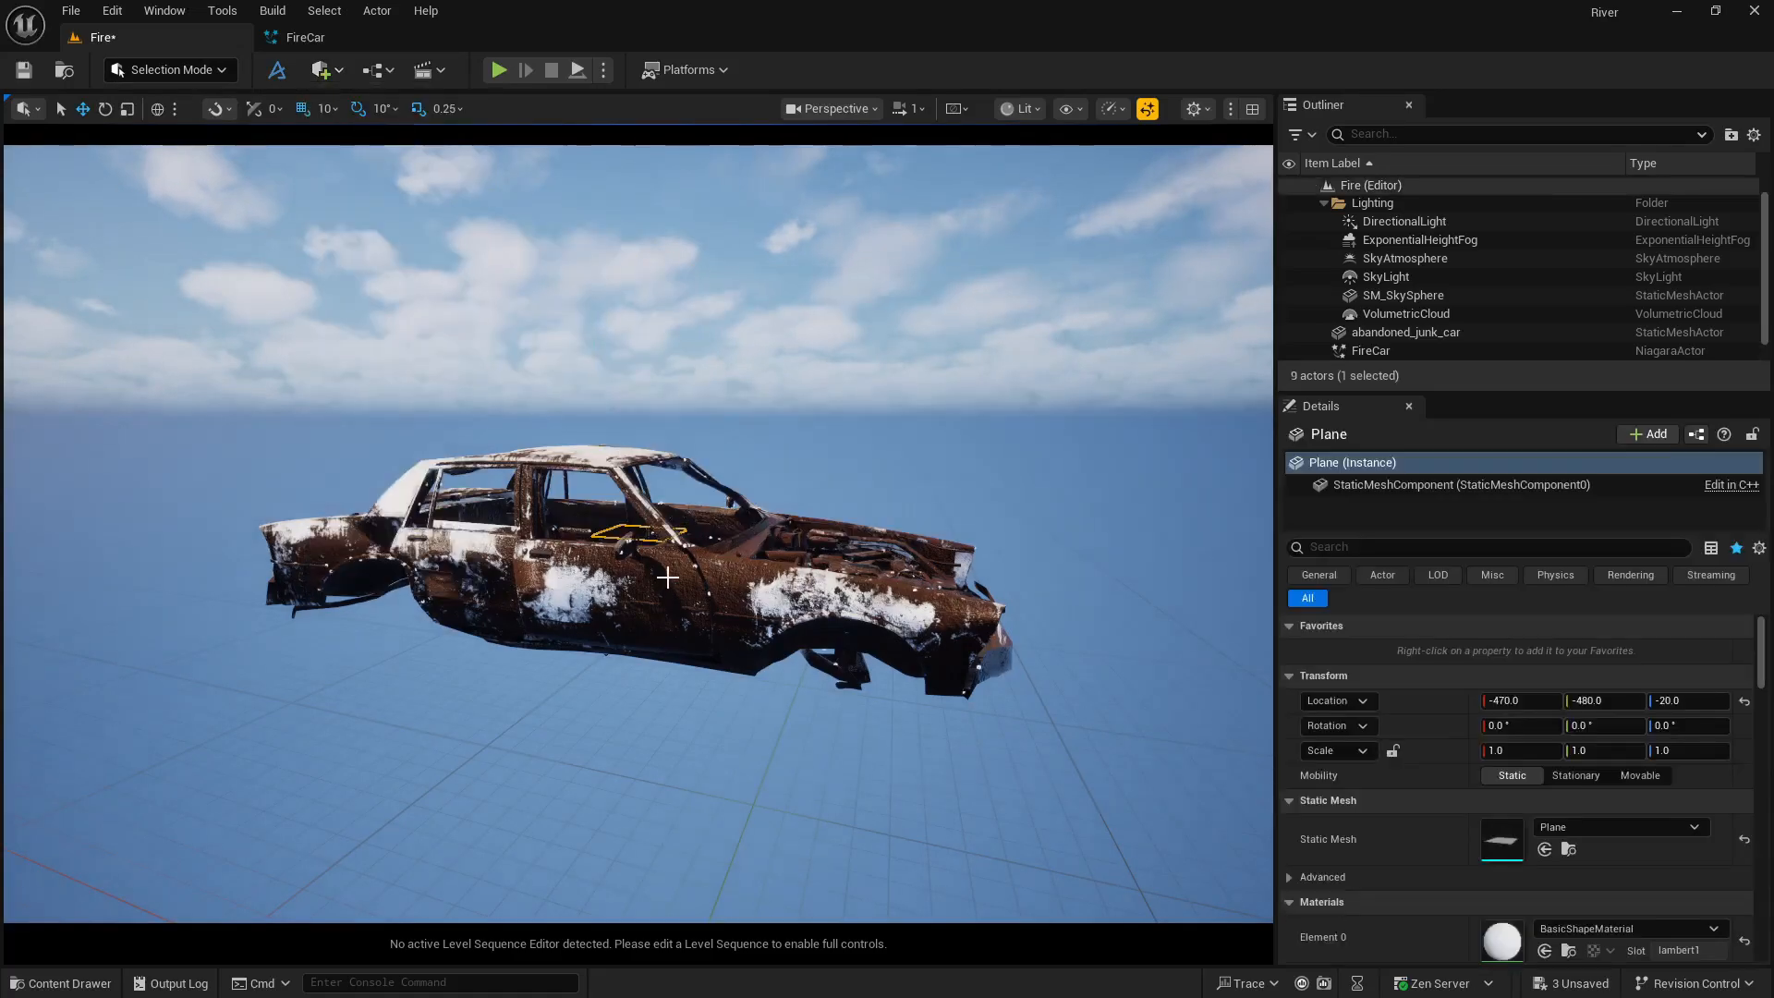
pyautogui.click(1393, 750)
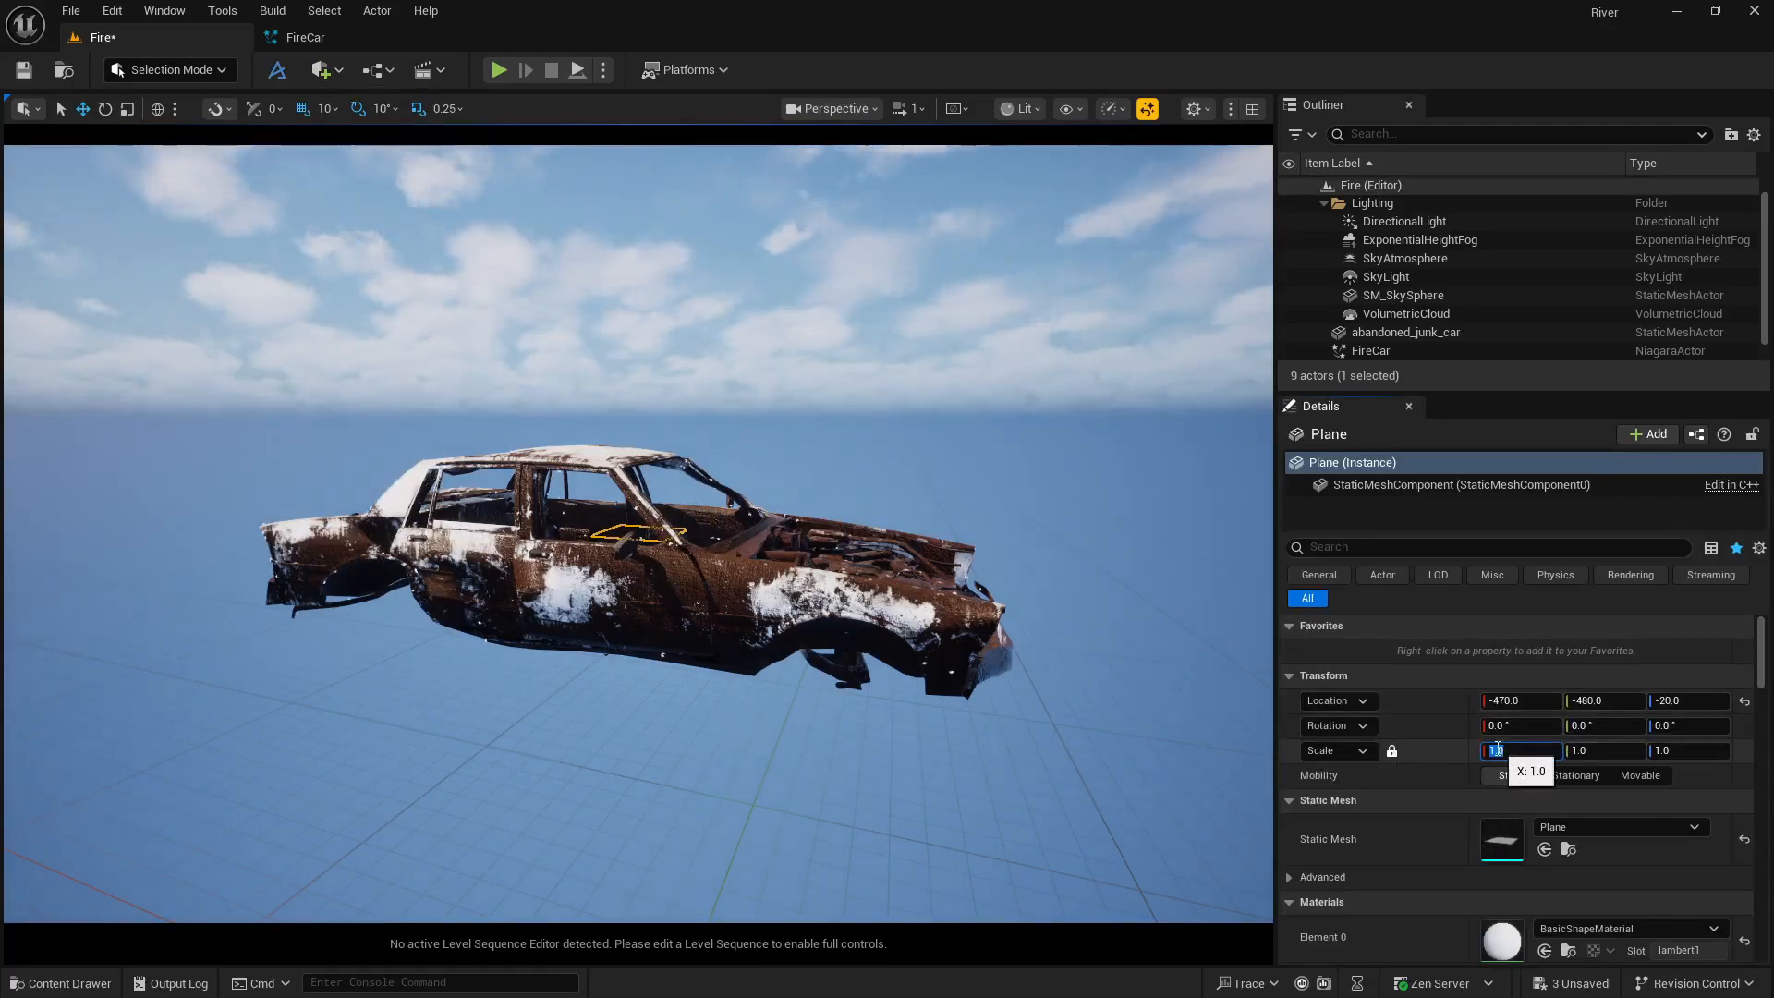
pyautogui.write('10')
pyautogui.press('Return')
# Move the plane along Y to about -239 so that it lies under the whole car.
pyautogui.moveTo(1205, 743); pyautogui.dragTo(1171, 677, button='right')
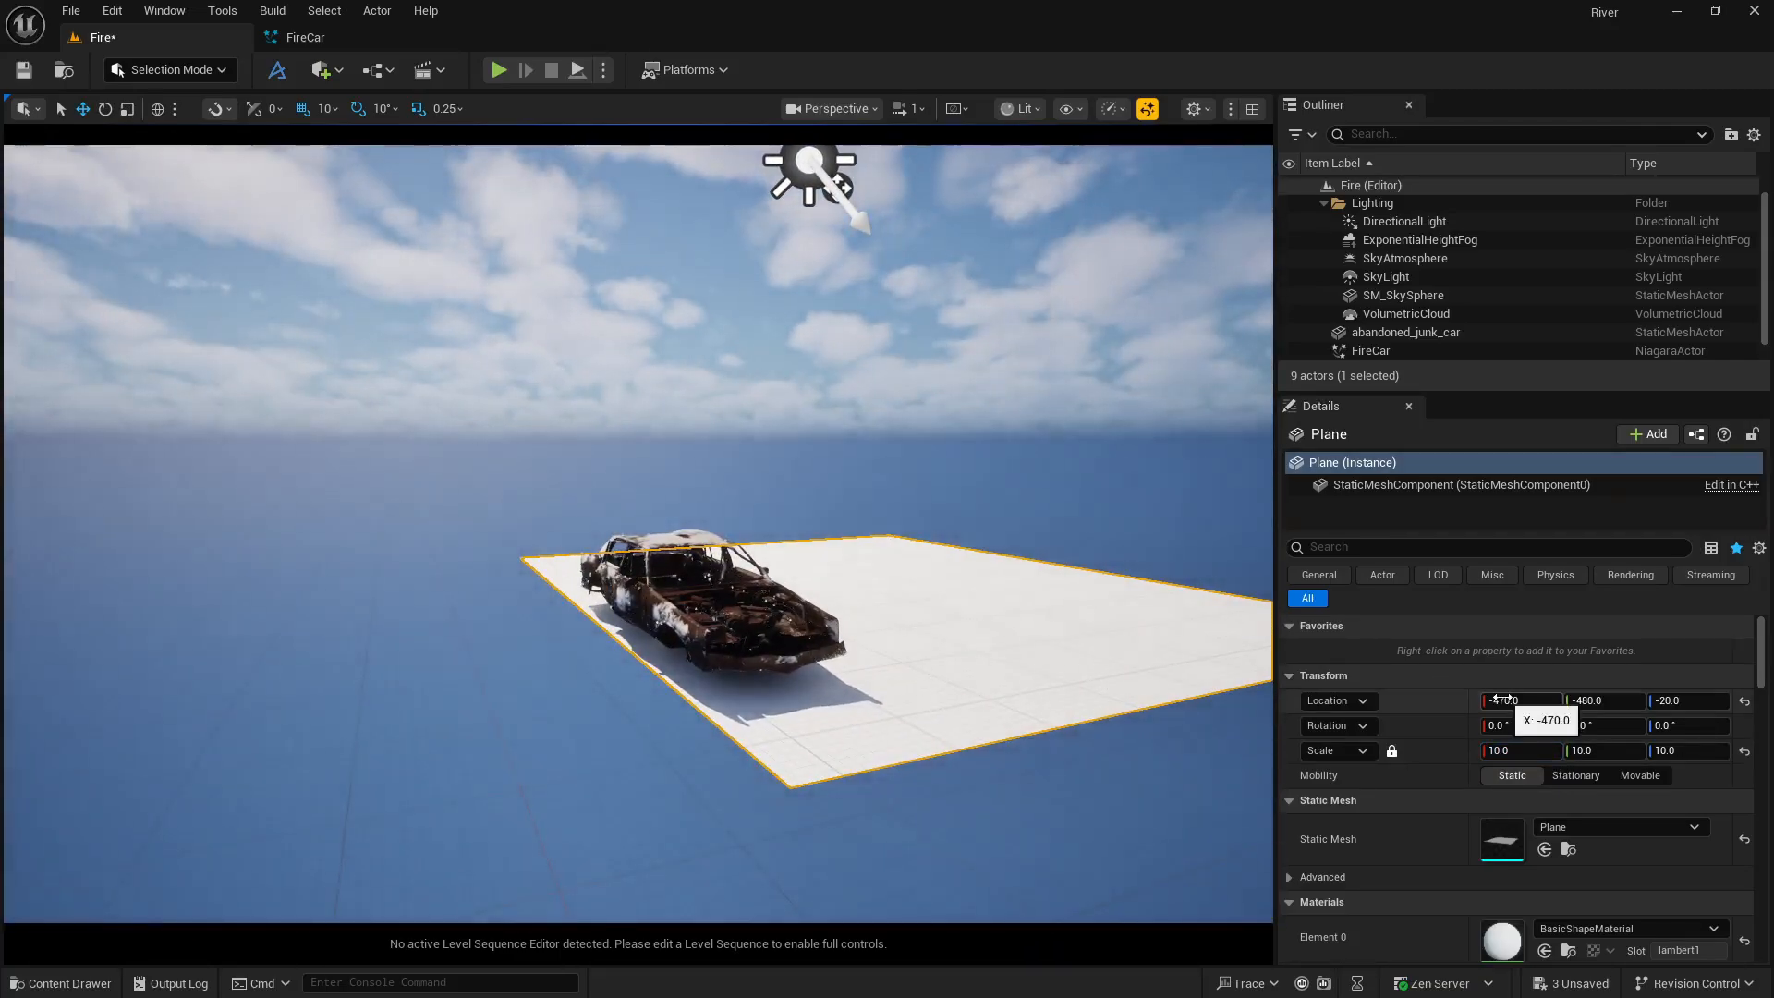
pyautogui.moveTo(1603, 700); pyautogui.dragTo(1719, 700)
pyautogui.moveTo(419, 814); pyautogui.dragTo(693, 845, button='right')
pyautogui.press('w')
pyautogui.press('s')
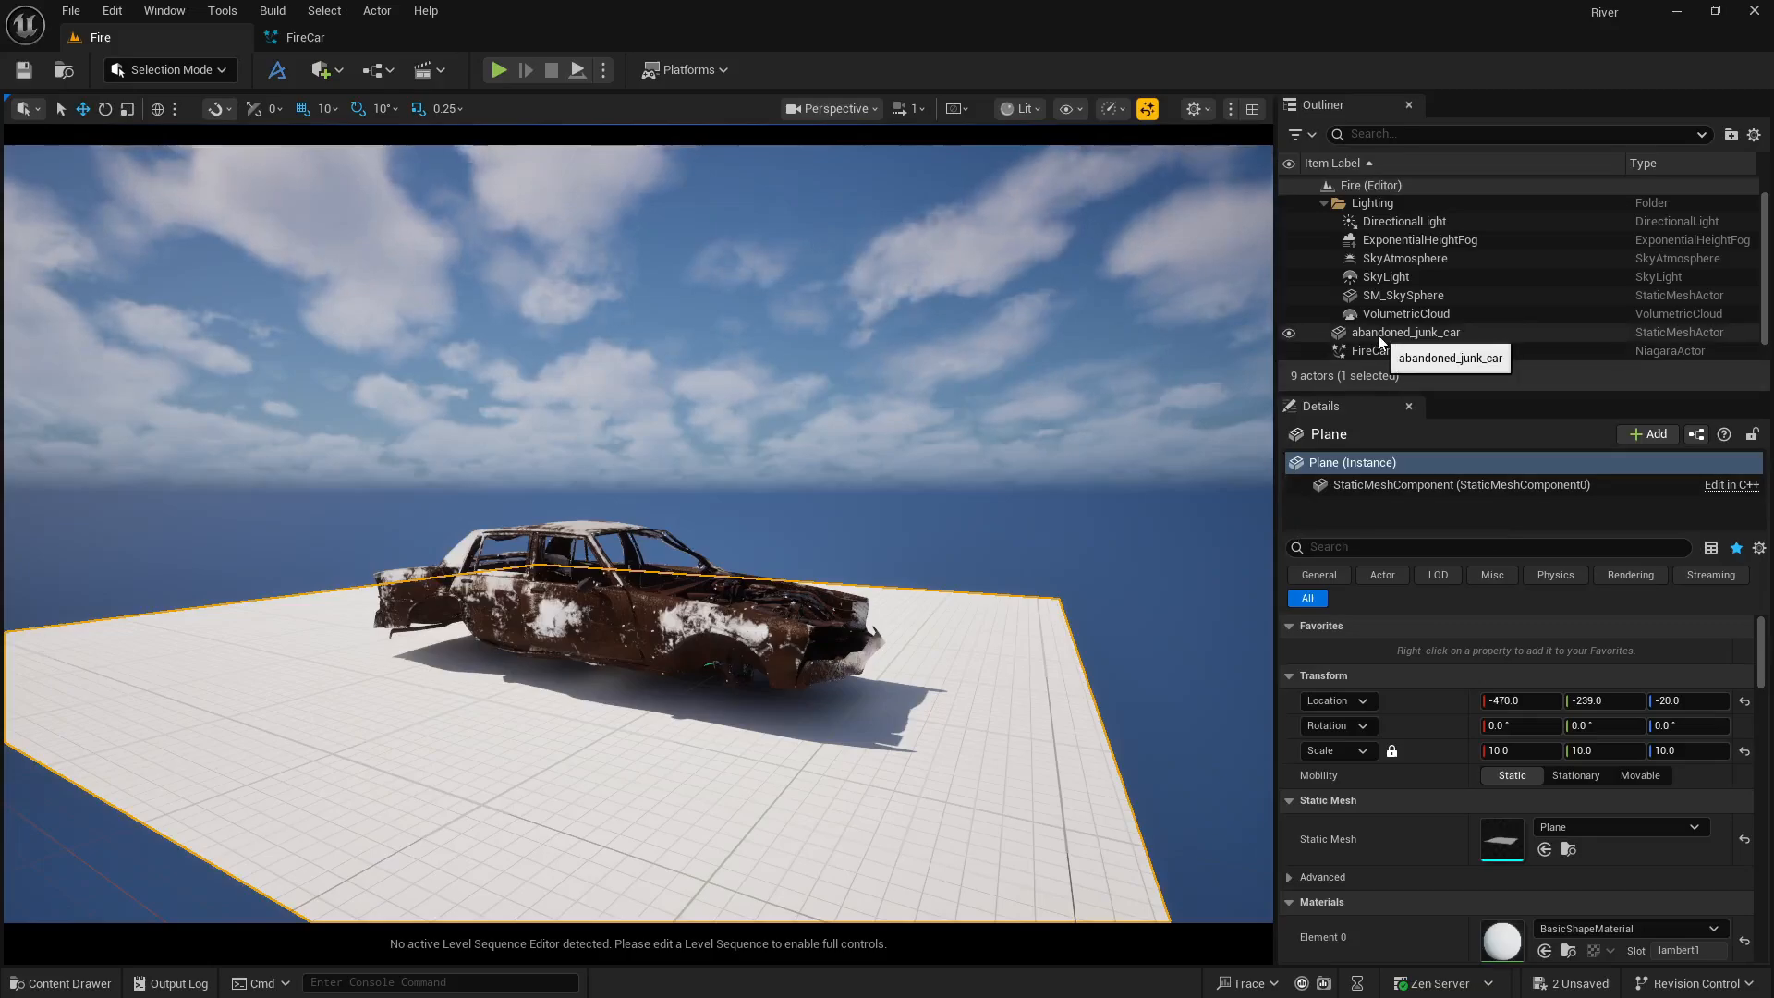
# Delete all actors in the Lighting folder, from DirectionalLight through VolumetricCloud.
pyautogui.click(1400, 222)
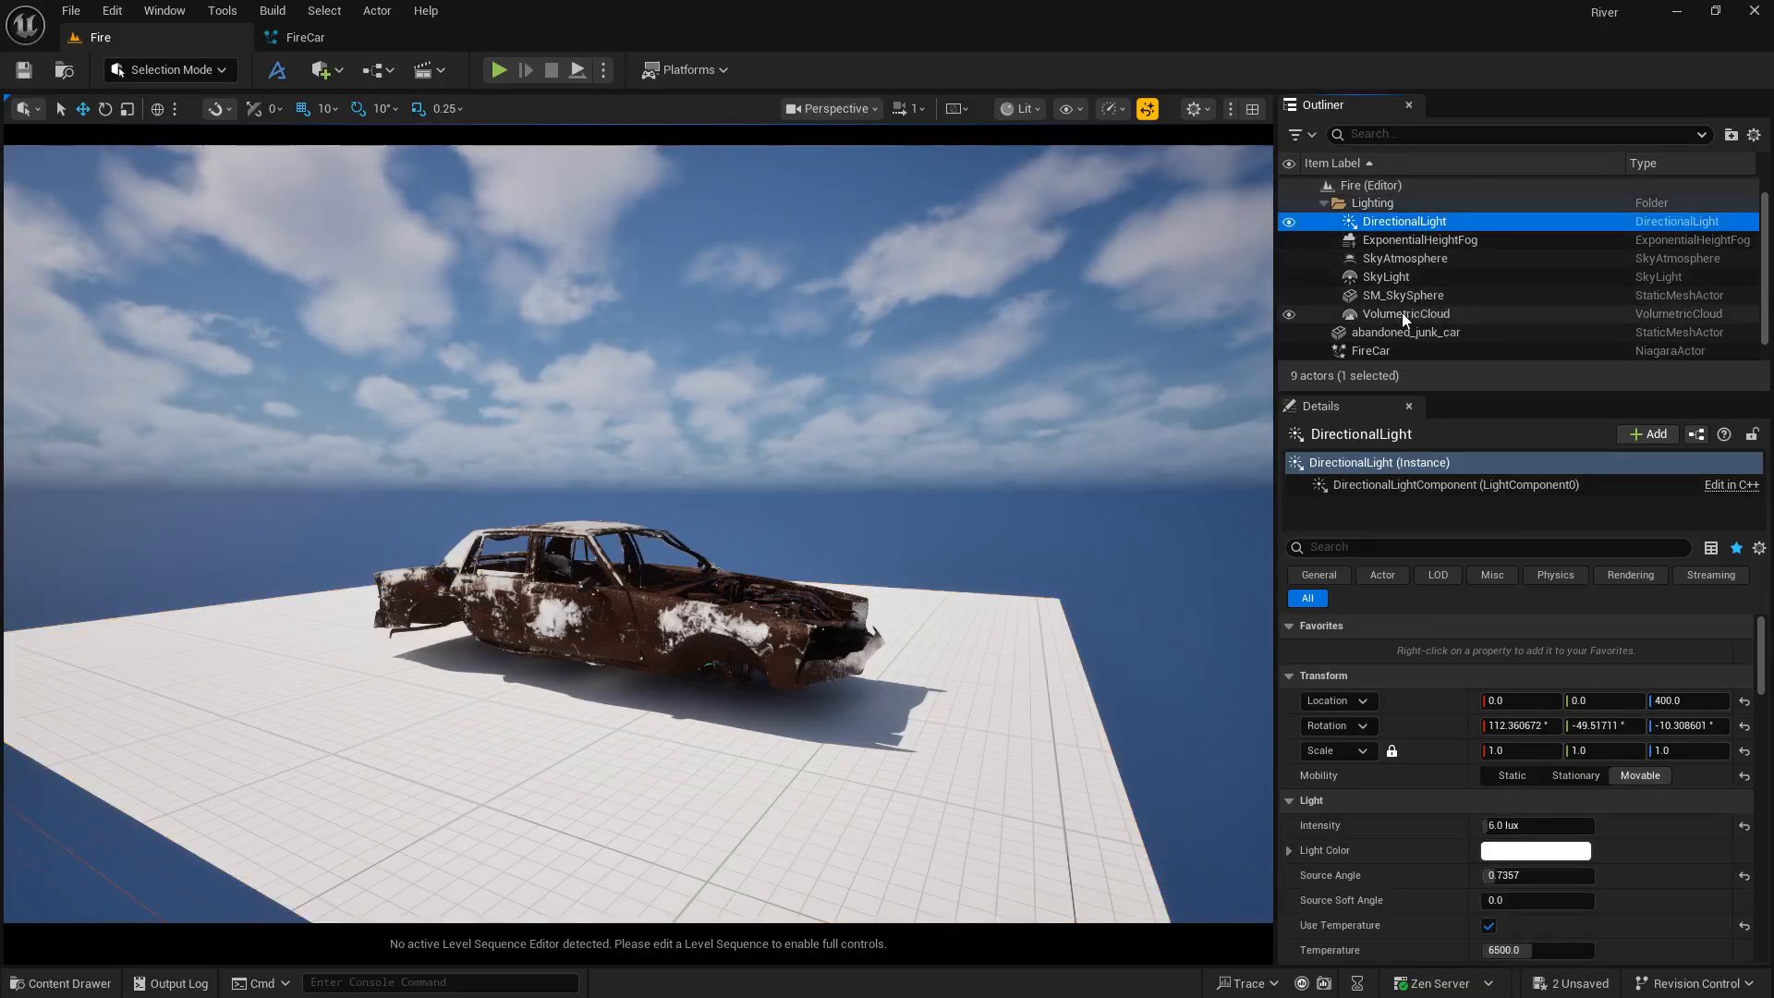
pyautogui.keyDown('shift'); pyautogui.click(1400, 313); pyautogui.keyUp('shift')
pyautogui.press('Delete')
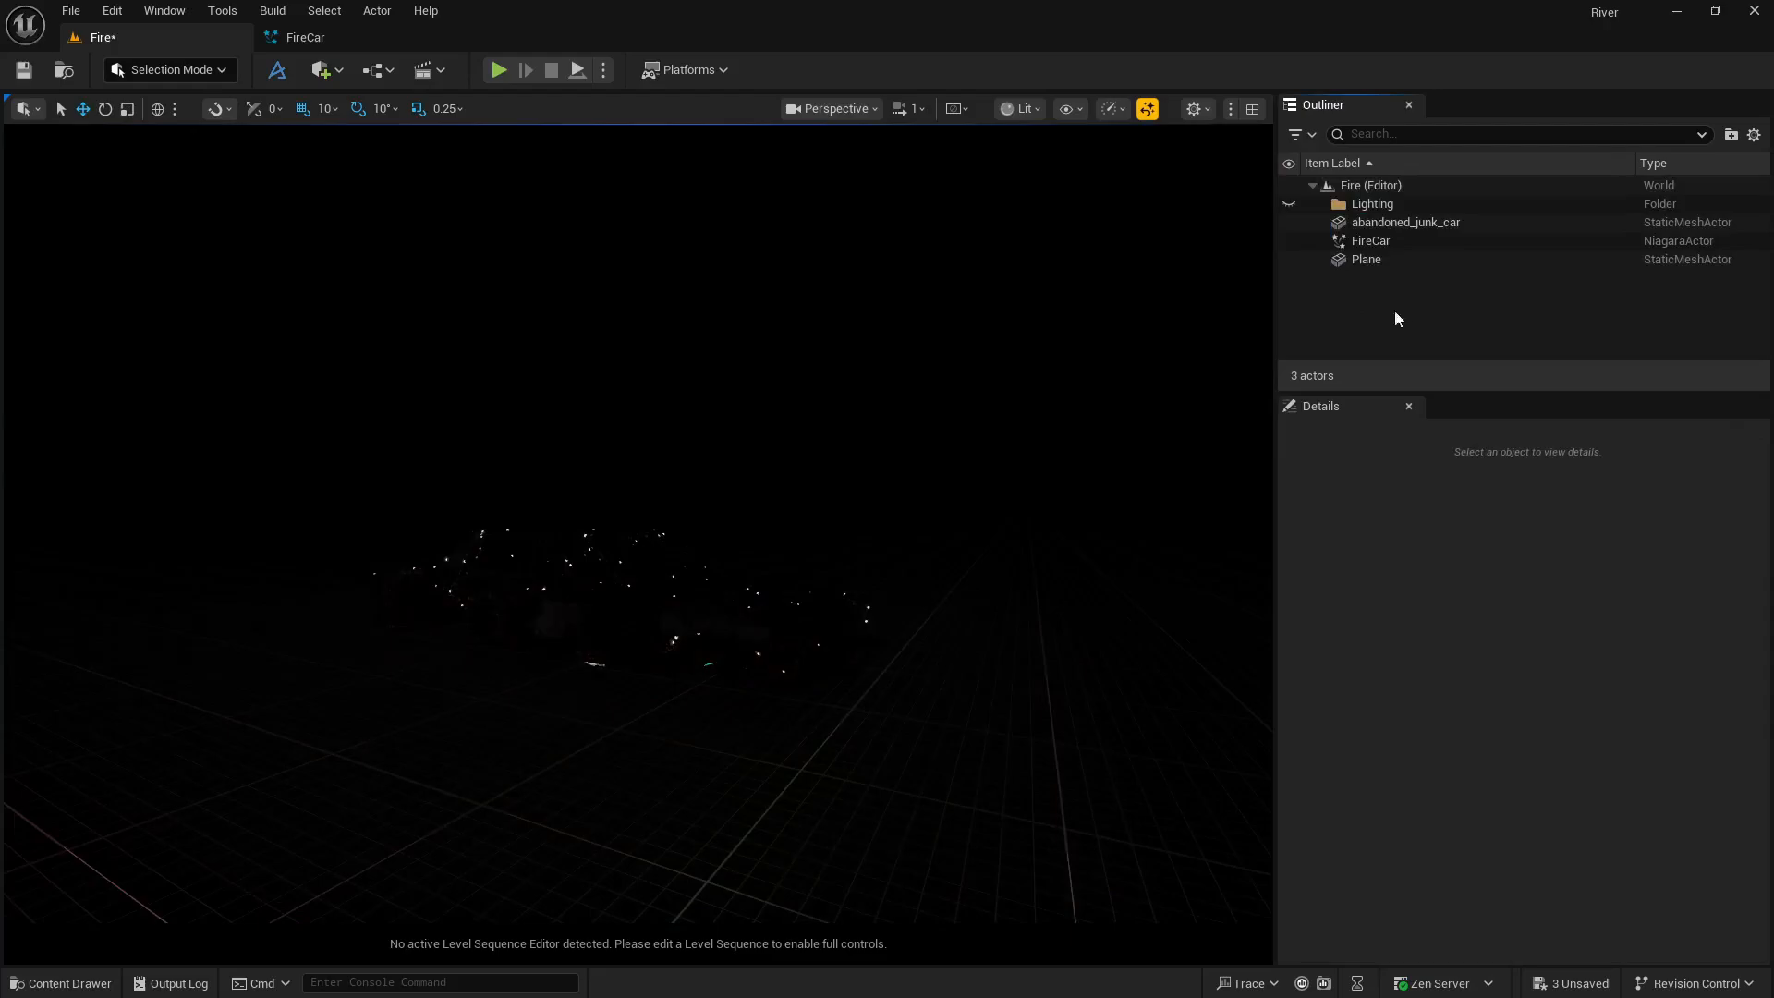
# Add a Spot Light to the level and set its mobility to Movable.
pyautogui.click(326, 70)
pyautogui.moveTo(379, 265)
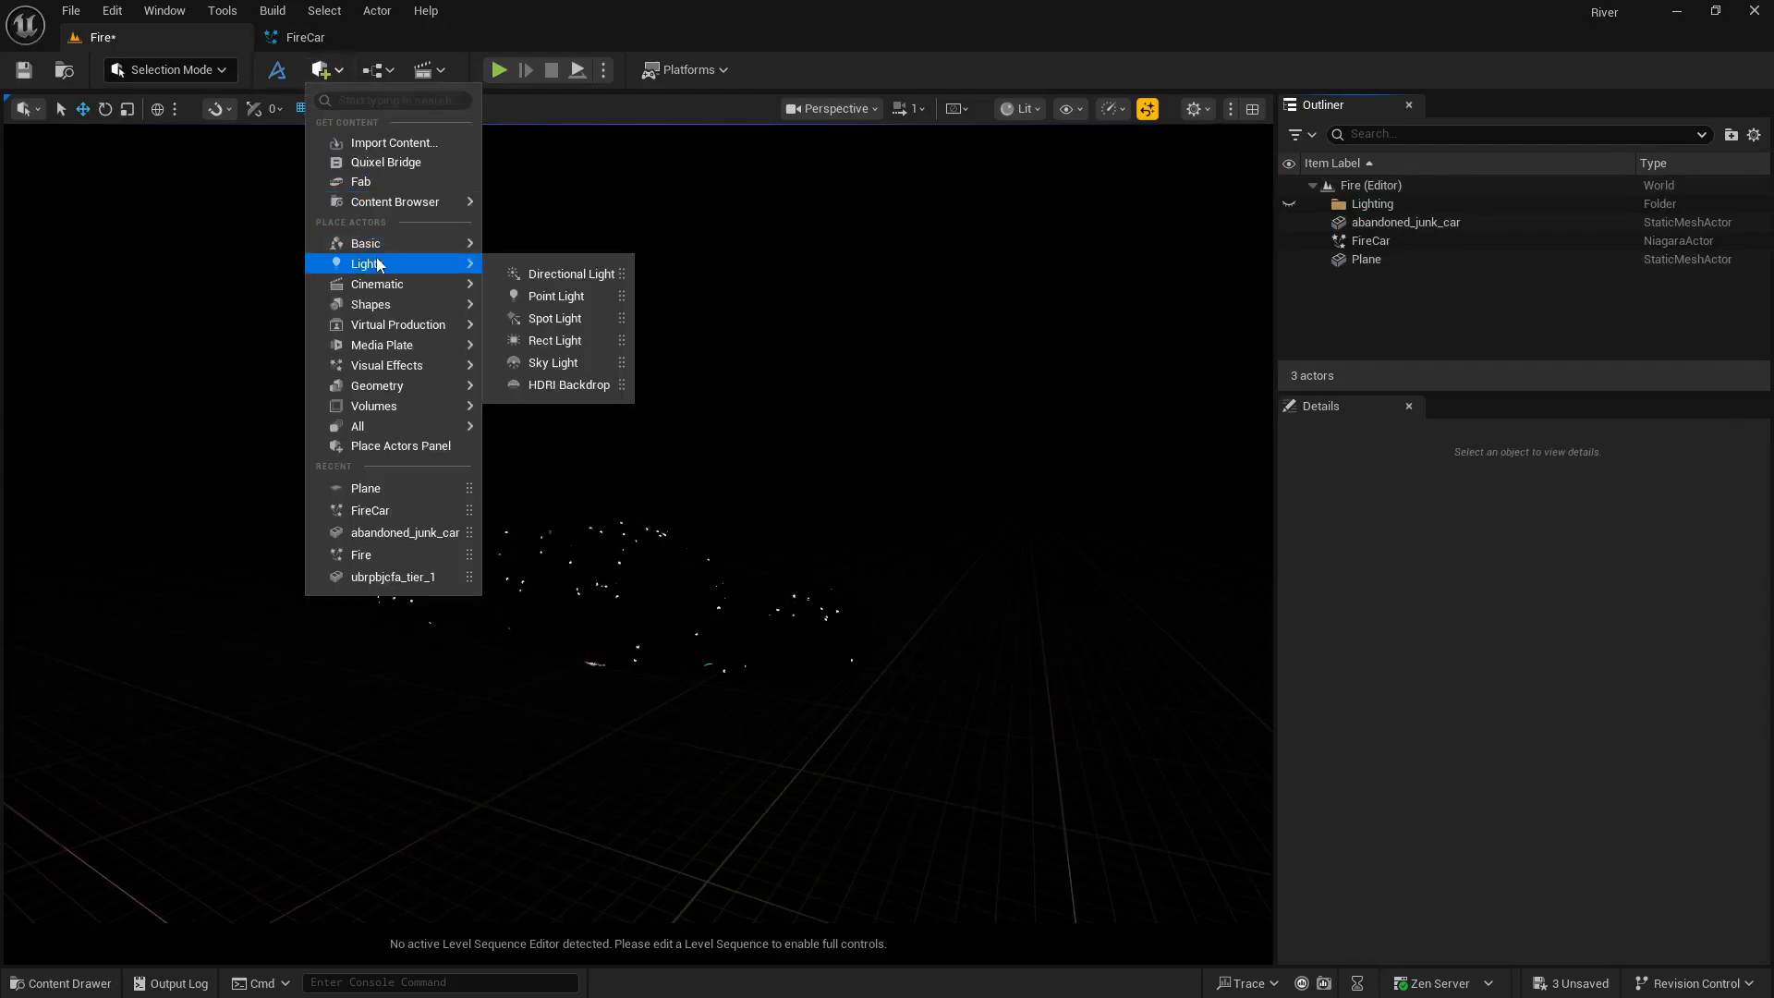
pyautogui.click(557, 318)
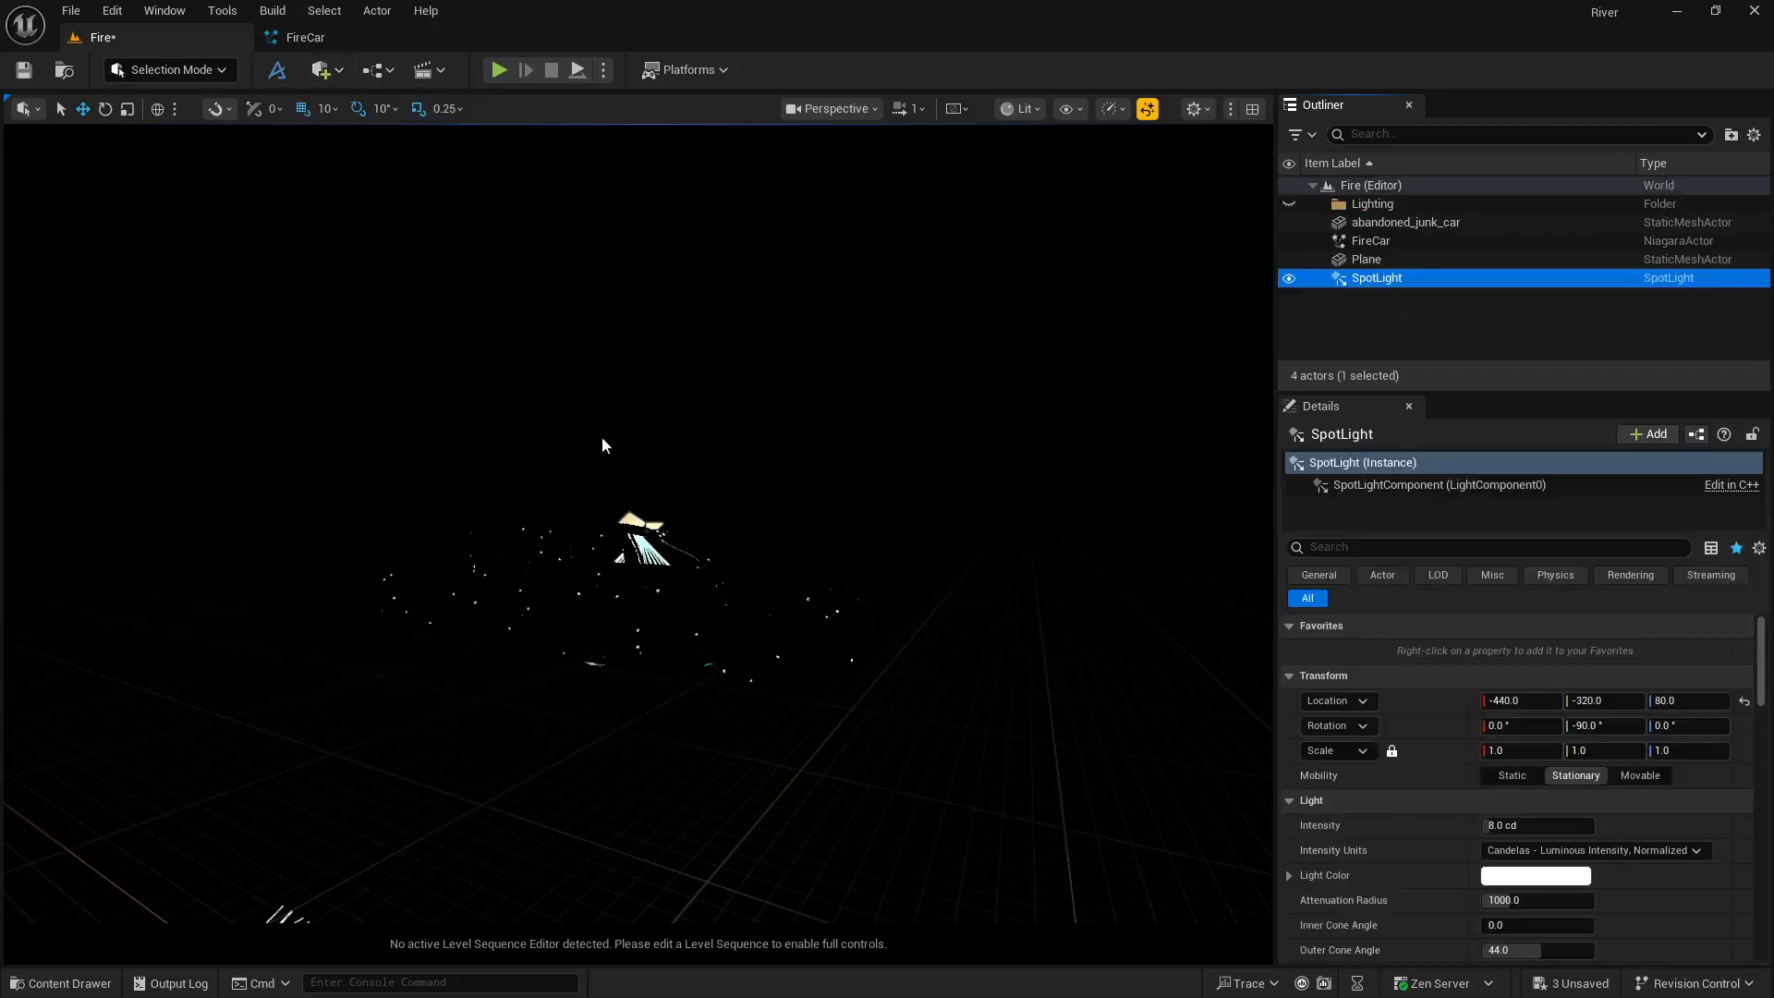
pyautogui.click(1640, 775)
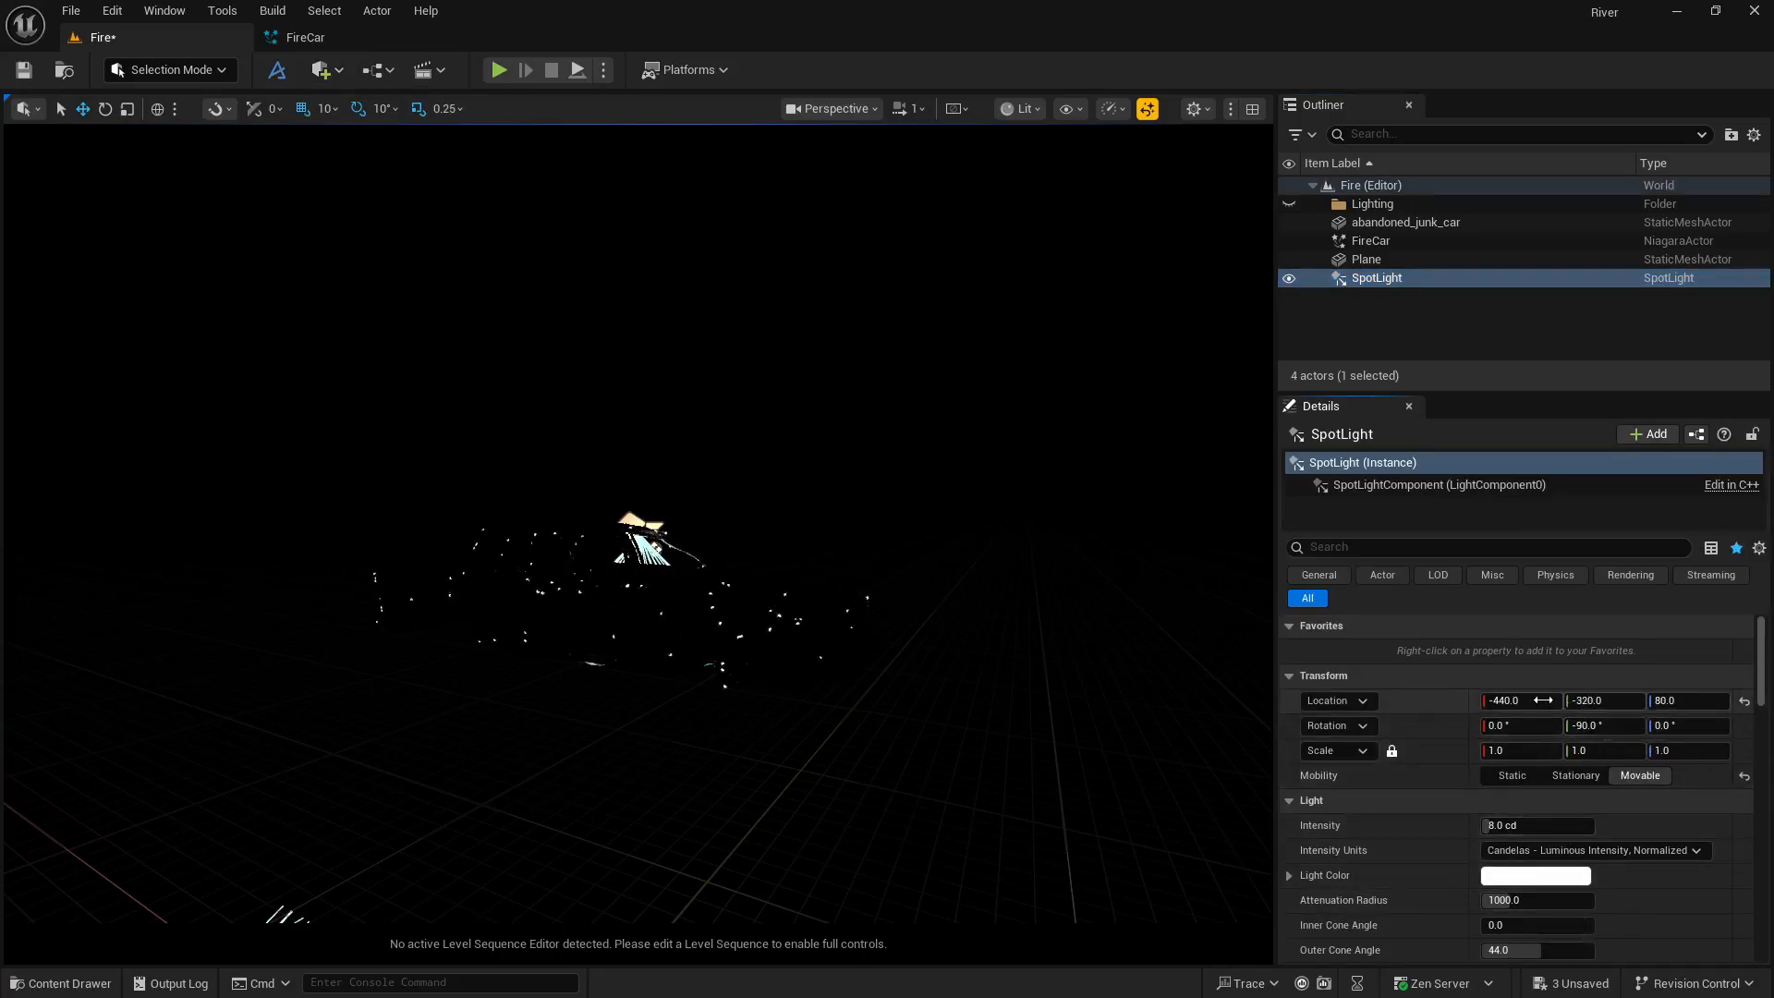
# Raise the spot light to a Z location of about 739 and increase its Attenuation Radius to about 1279.
pyautogui.moveTo(1663, 700); pyautogui.dragTo(1701, 700)
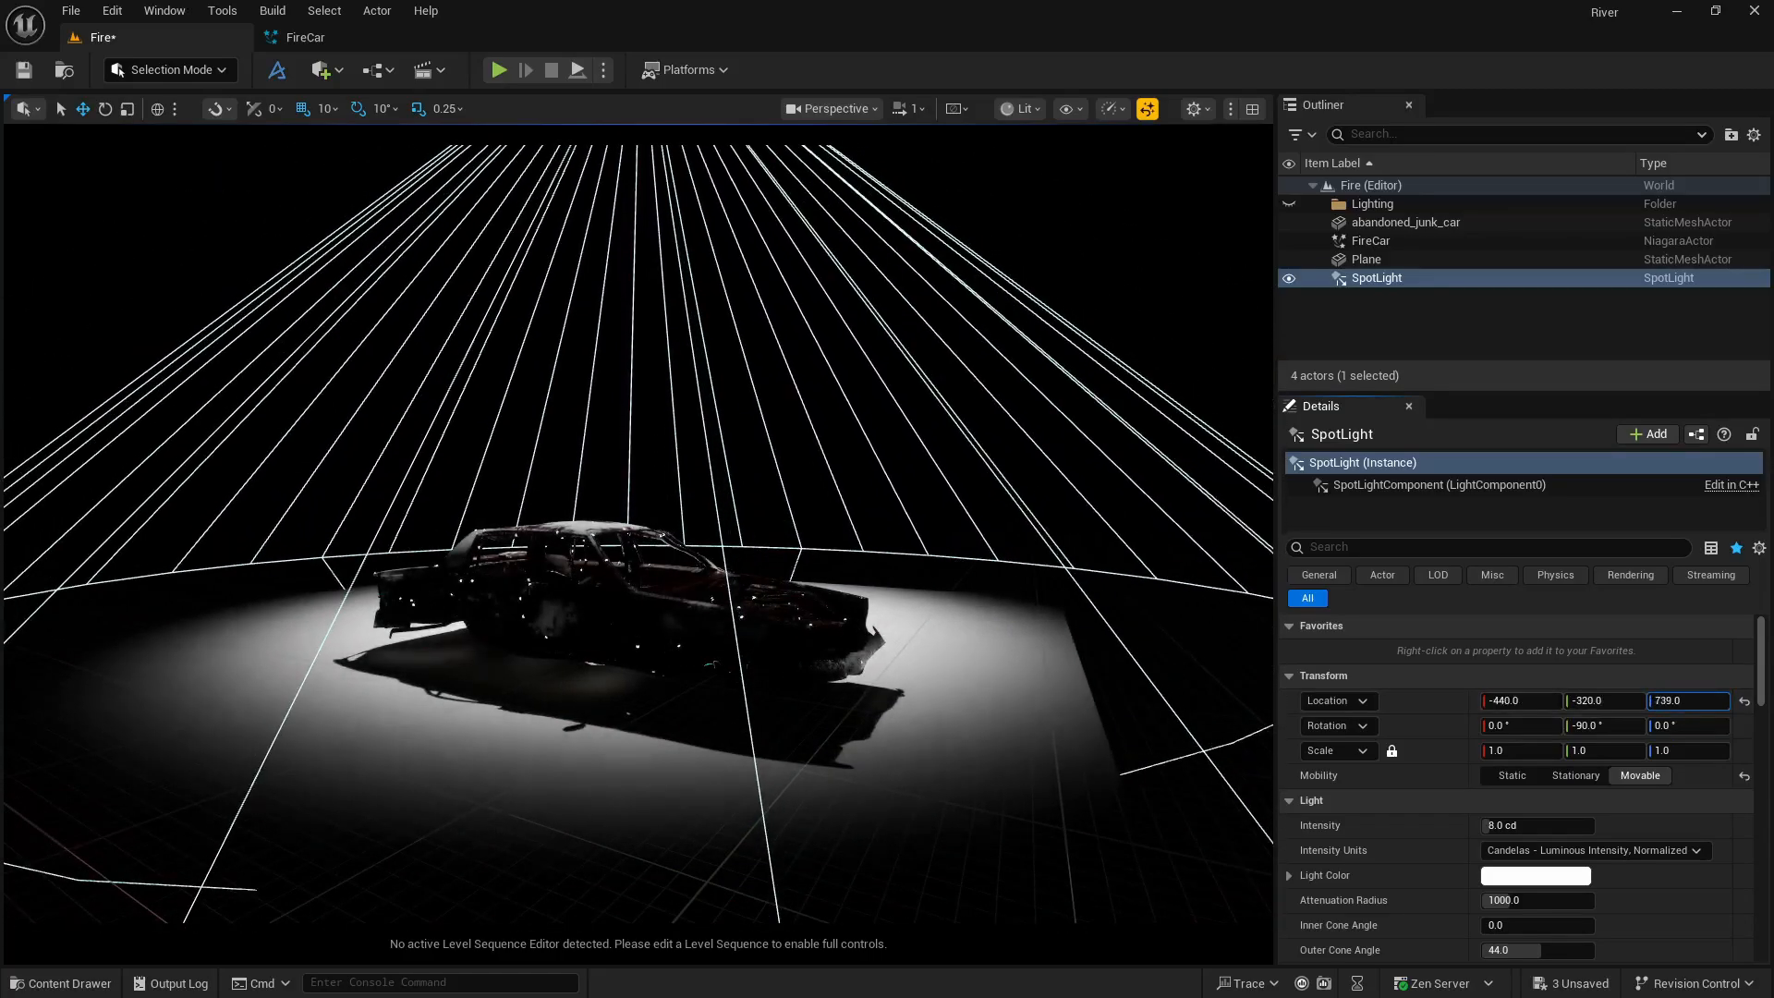
pyautogui.moveTo(1506, 901)
pyautogui.mouseDown()
pyautogui.moveTo(1571, 901)
pyautogui.moveTo(1517, 901)
pyautogui.mouseUp()
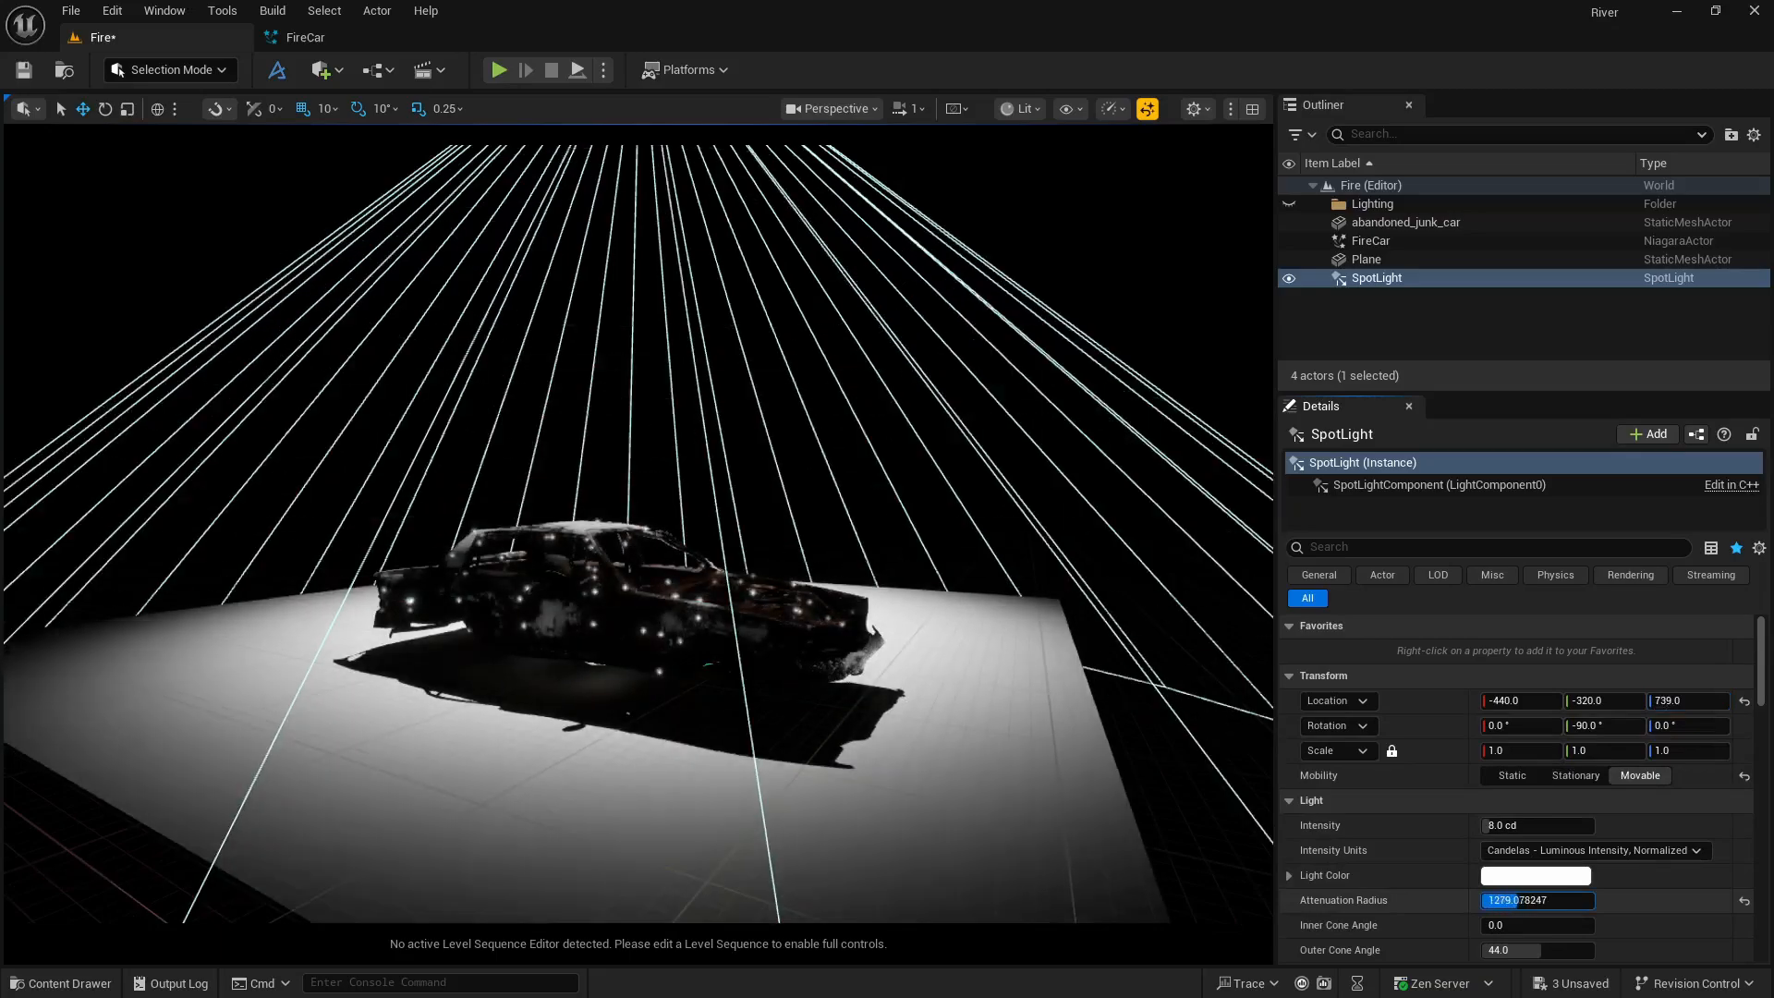
# Set the plane's uniform scale to 30 so the ground extends well beyond the spot light's pool.
pyautogui.click(1093, 773)
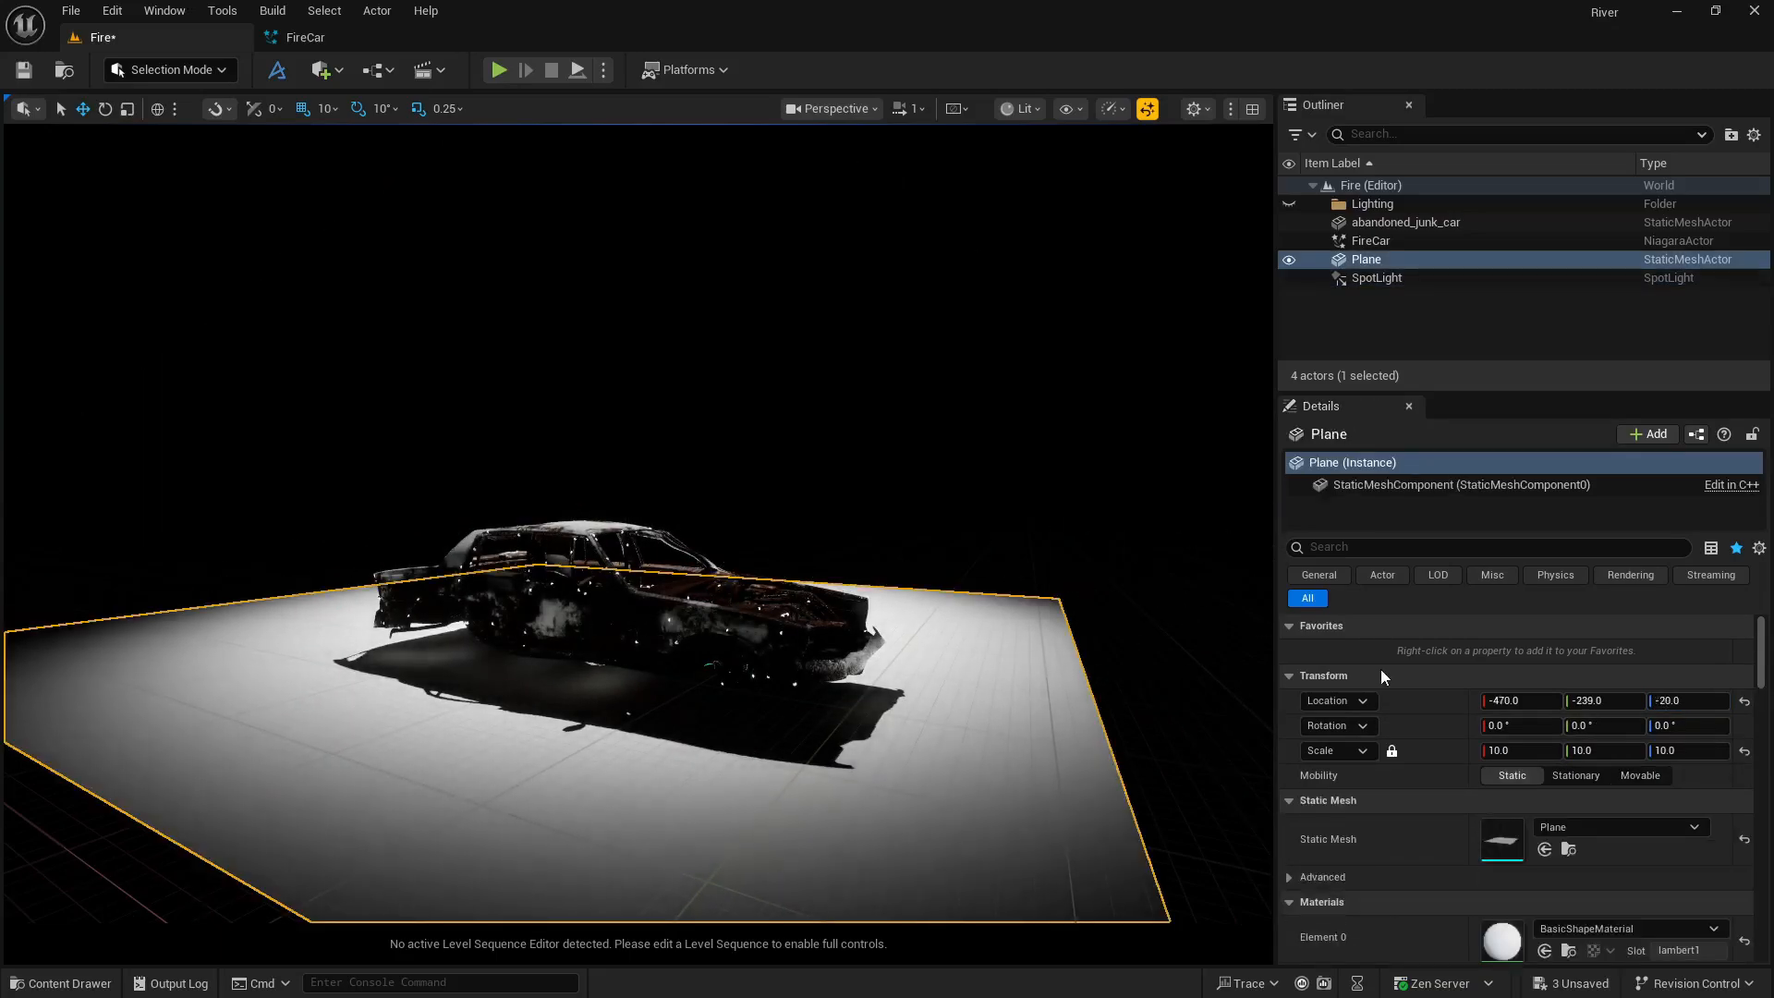
pyautogui.press('Return')
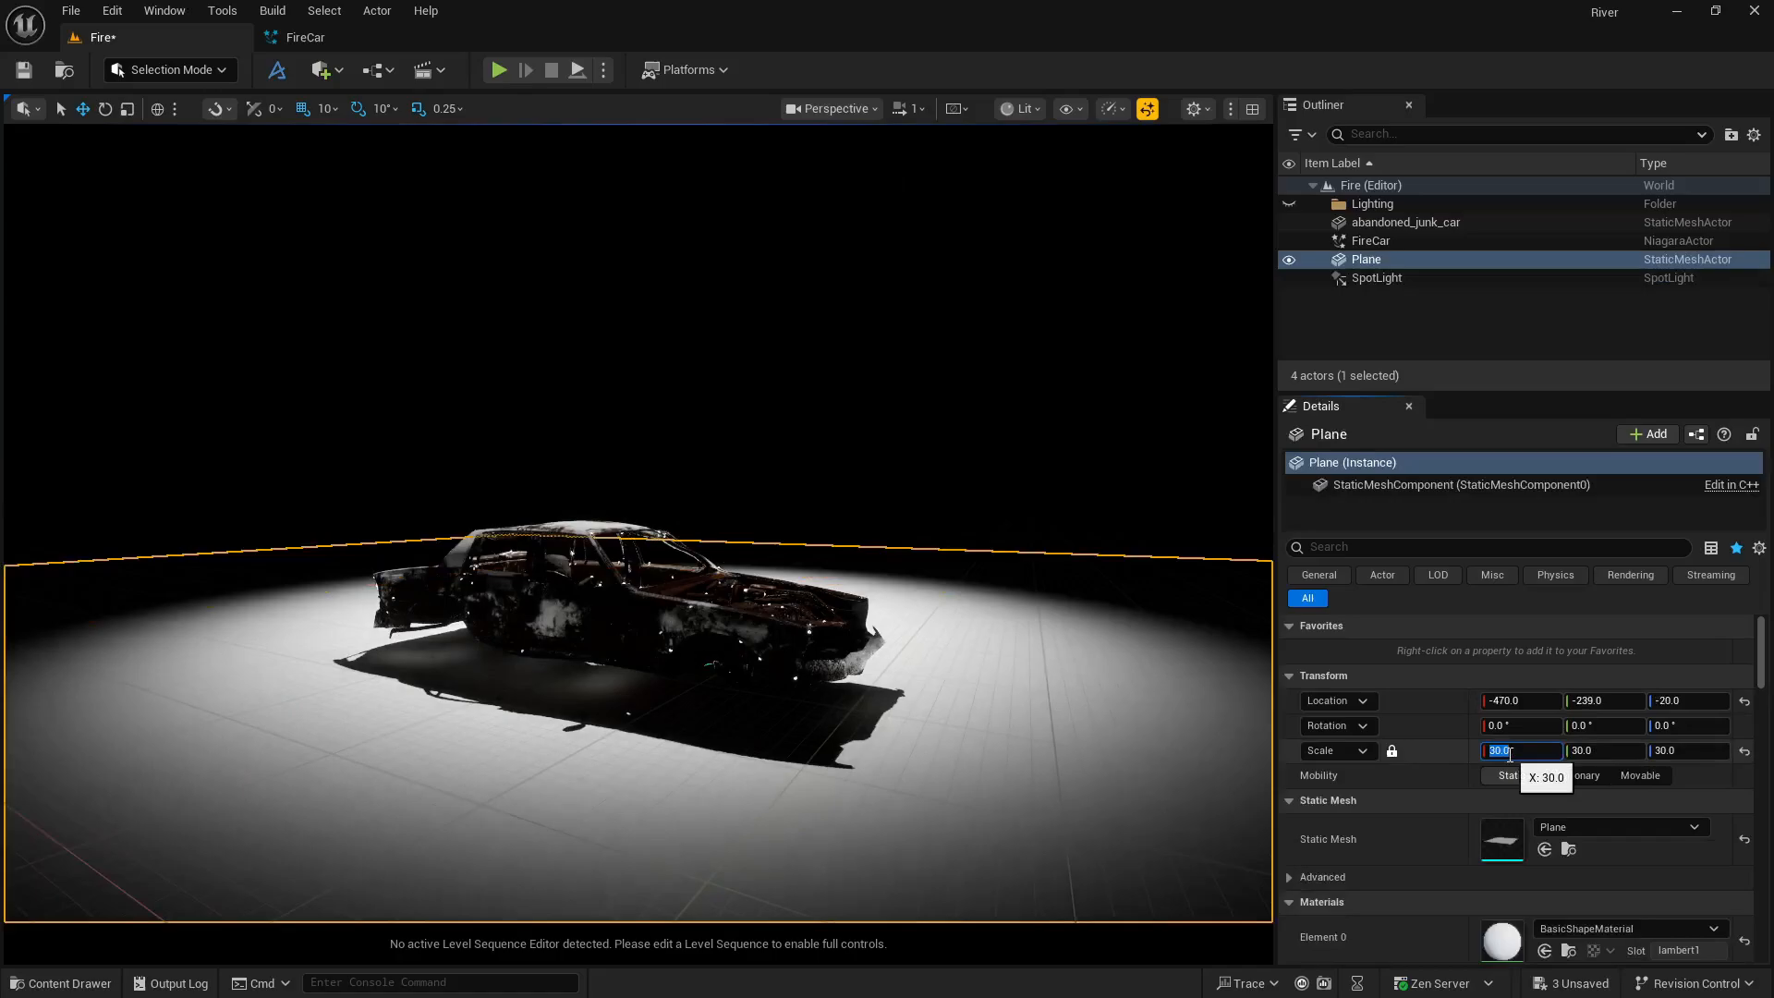
pyautogui.click(721, 383)
pyautogui.moveTo(721, 383)
pyautogui.mouseDown(button='right')
pyautogui.moveTo(721, 546)
pyautogui.moveTo(728, 414)
pyautogui.mouseUp(button='right')
pyautogui.press('w')
pyautogui.press('s')
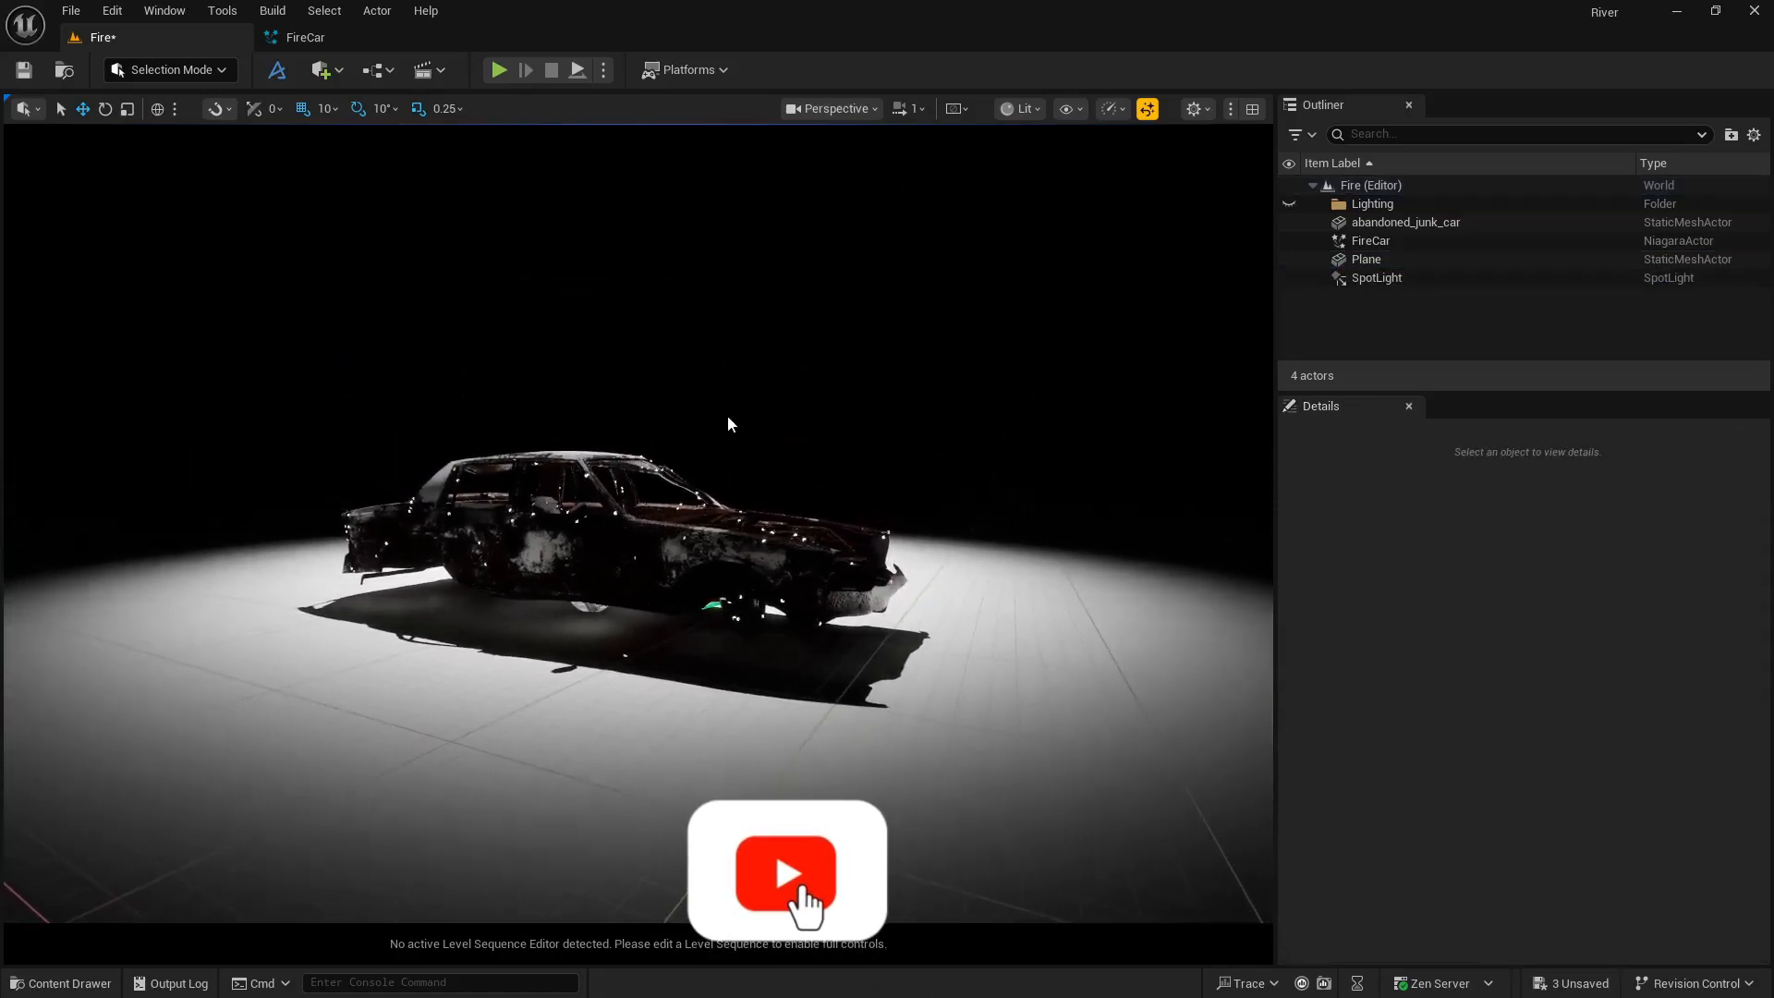
# Turn off the Grid show flag in the level viewport.
pyautogui.click(1028, 111)
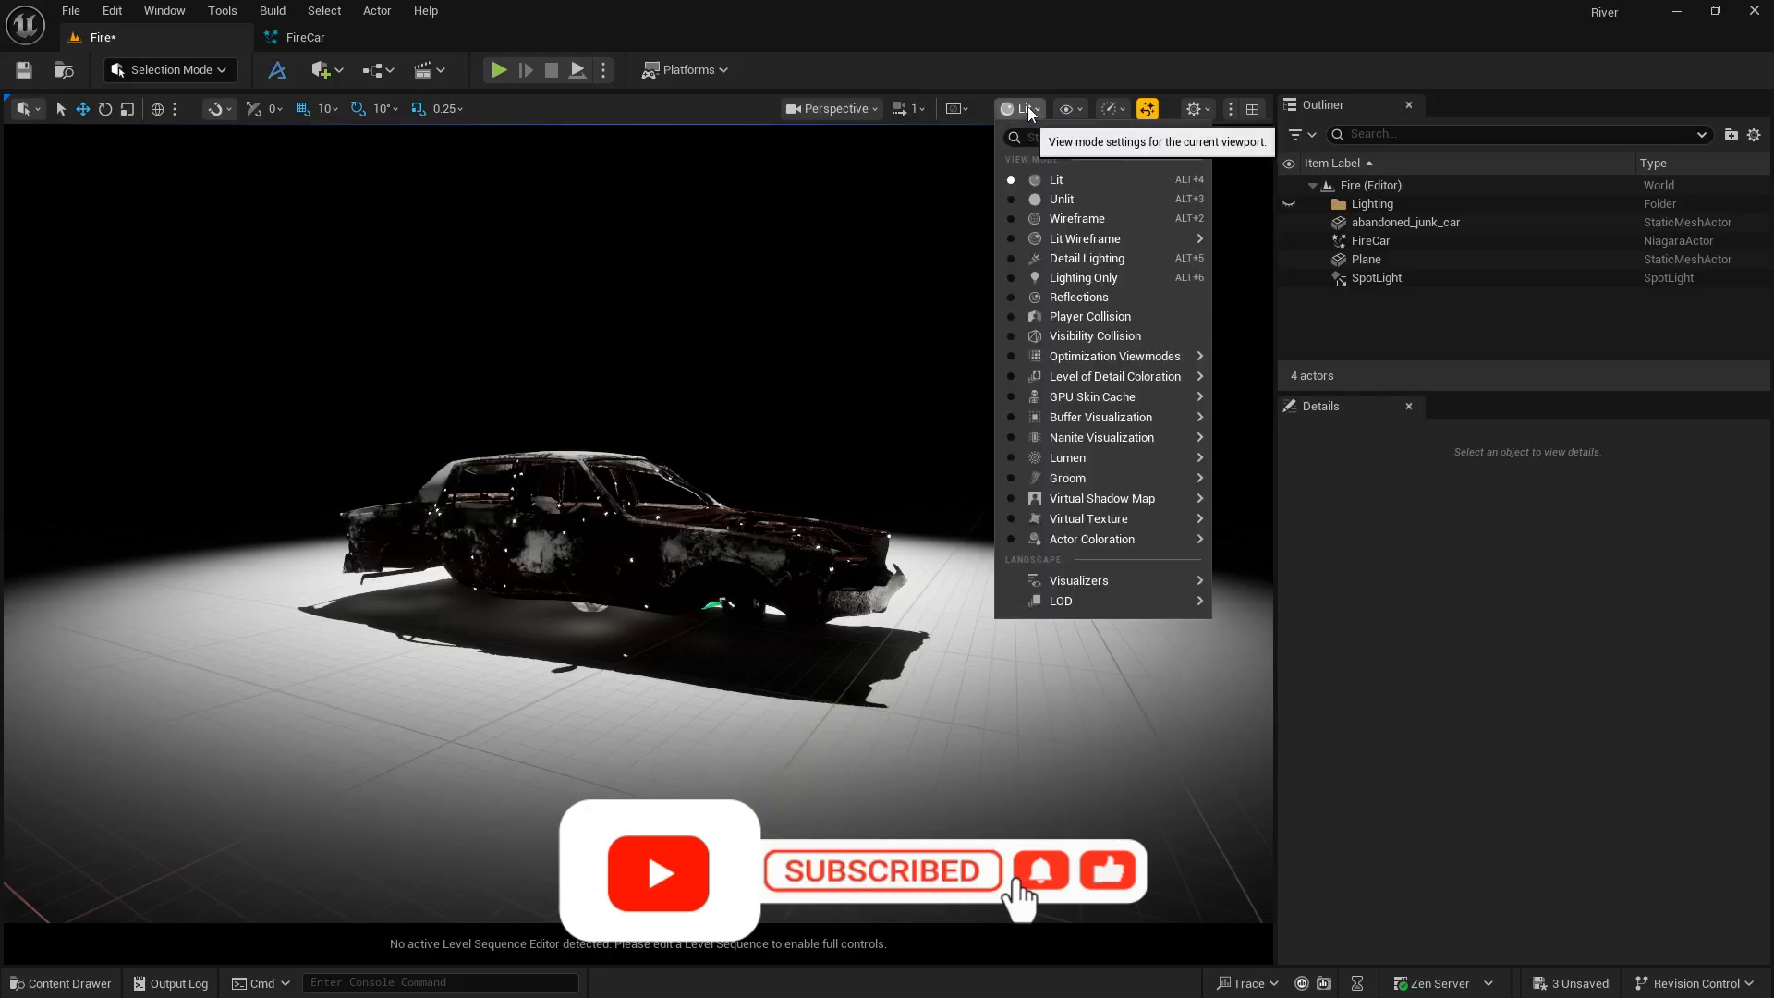
pyautogui.click(1069, 109)
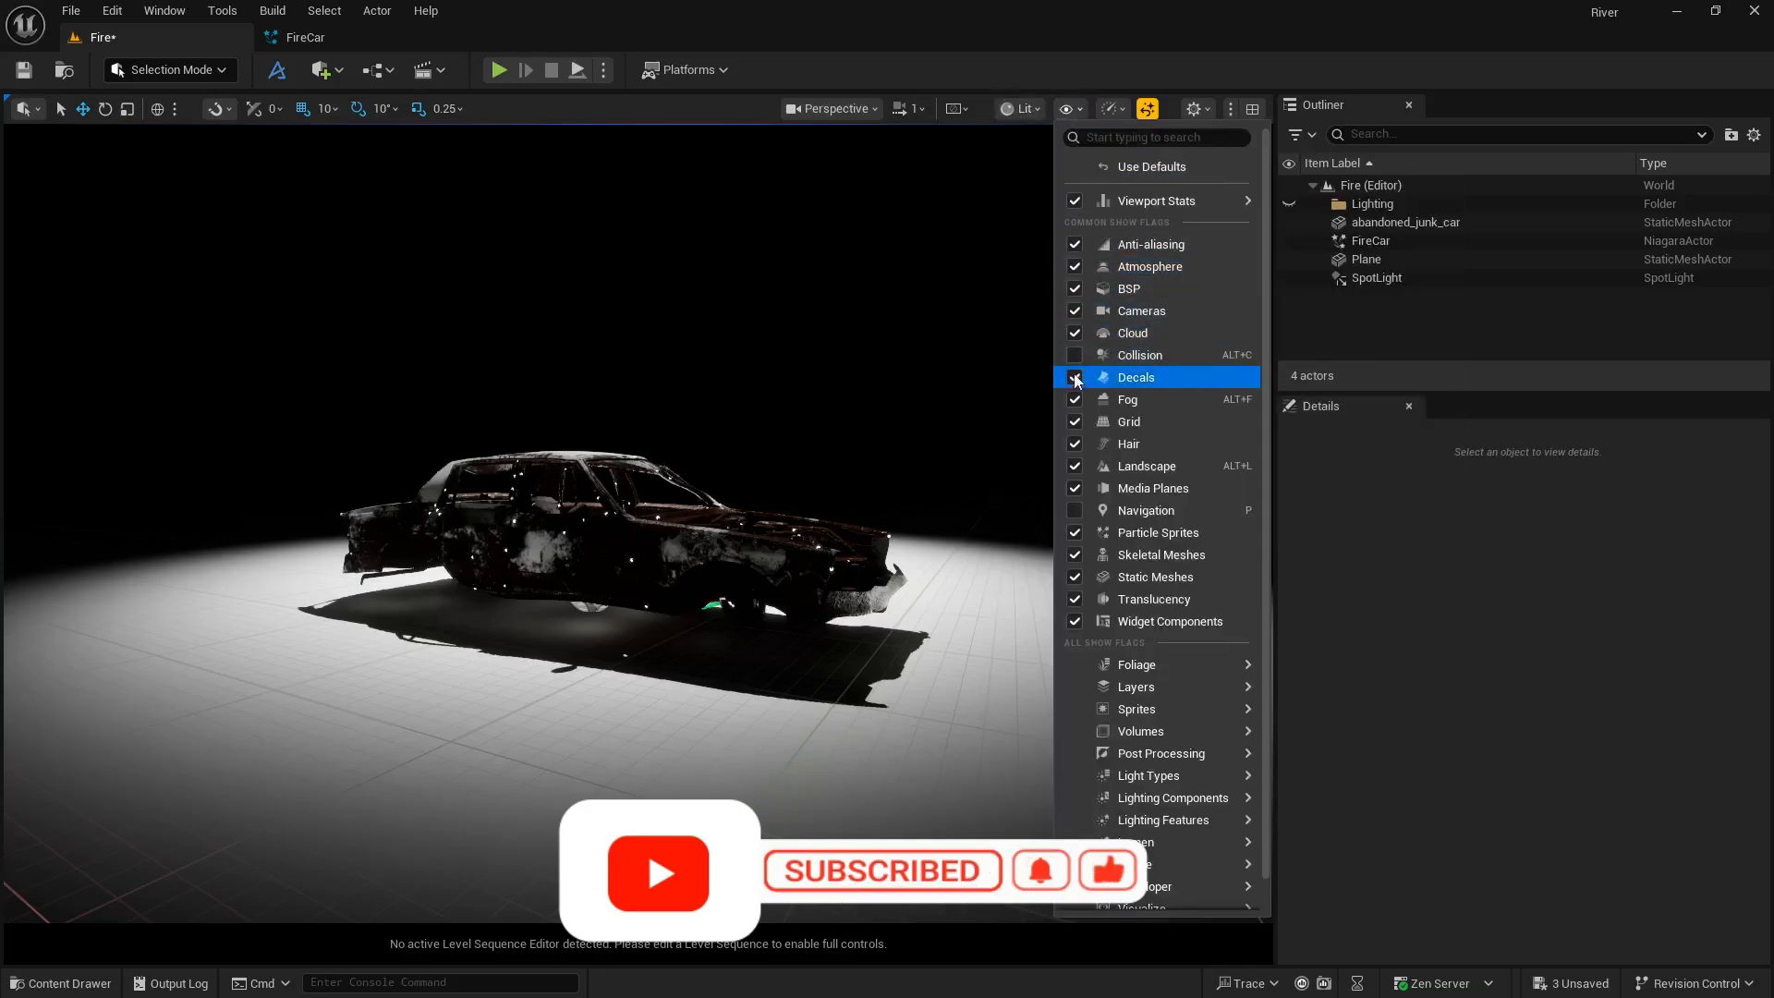
pyautogui.click(1075, 422)
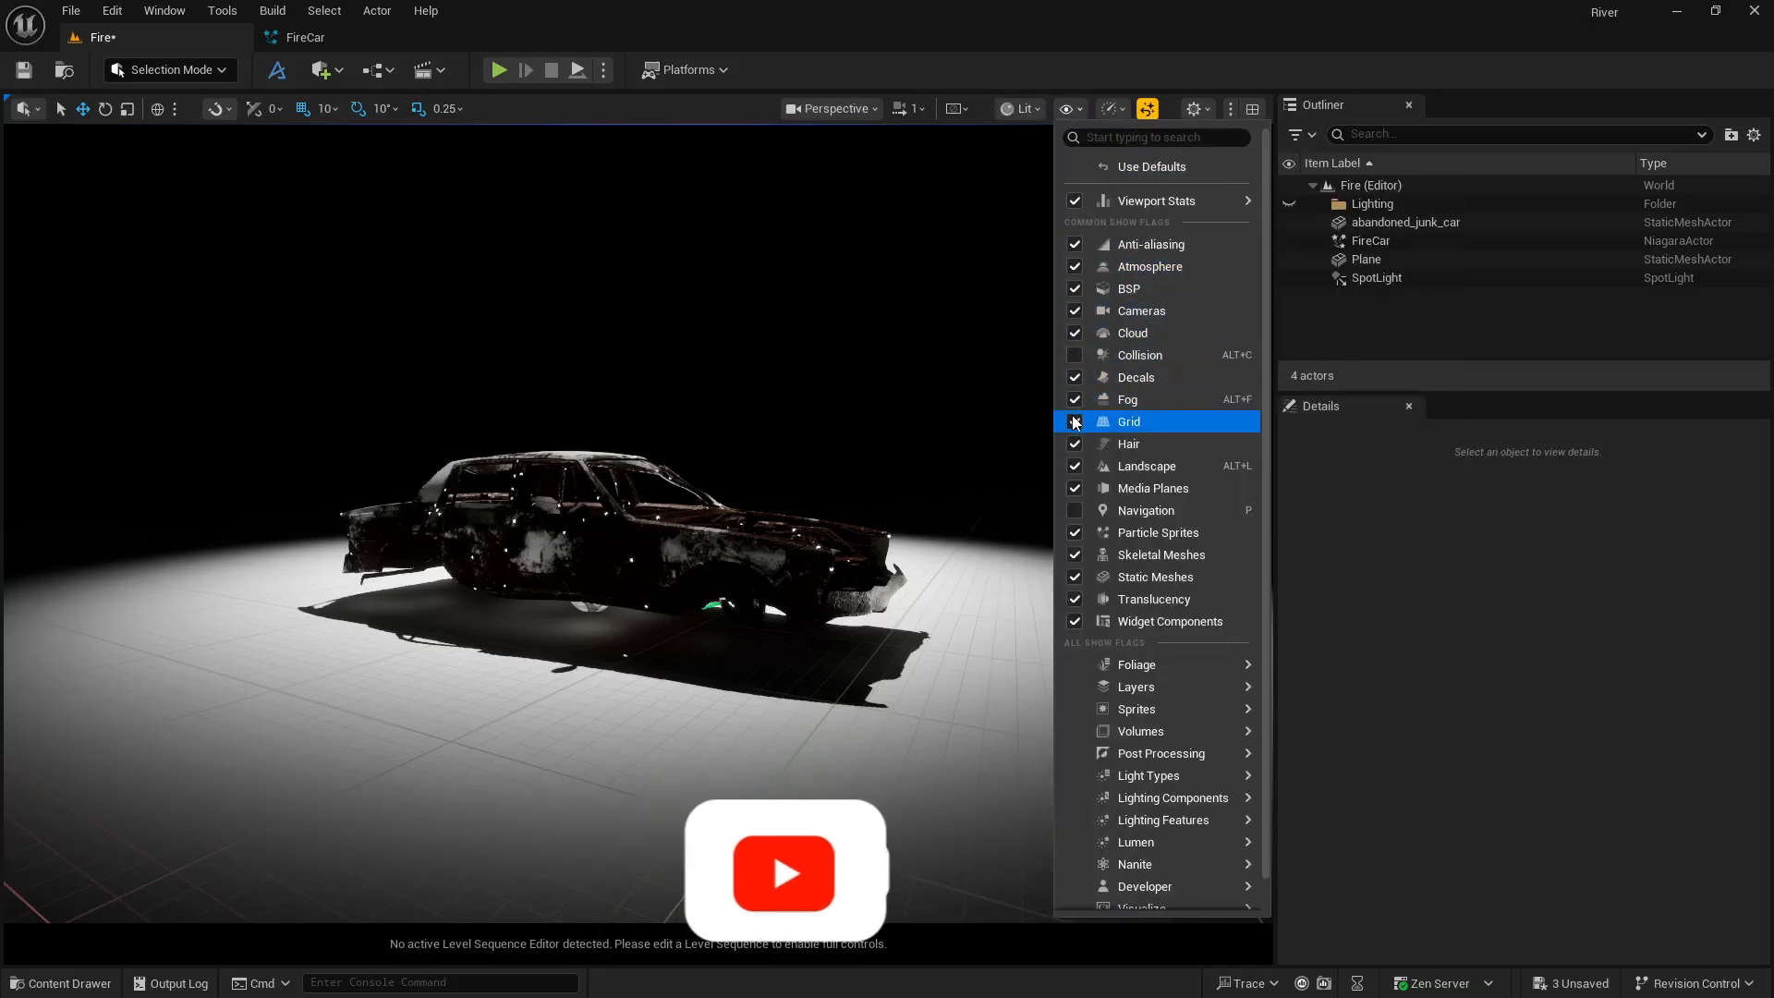
pyautogui.click(861, 374)
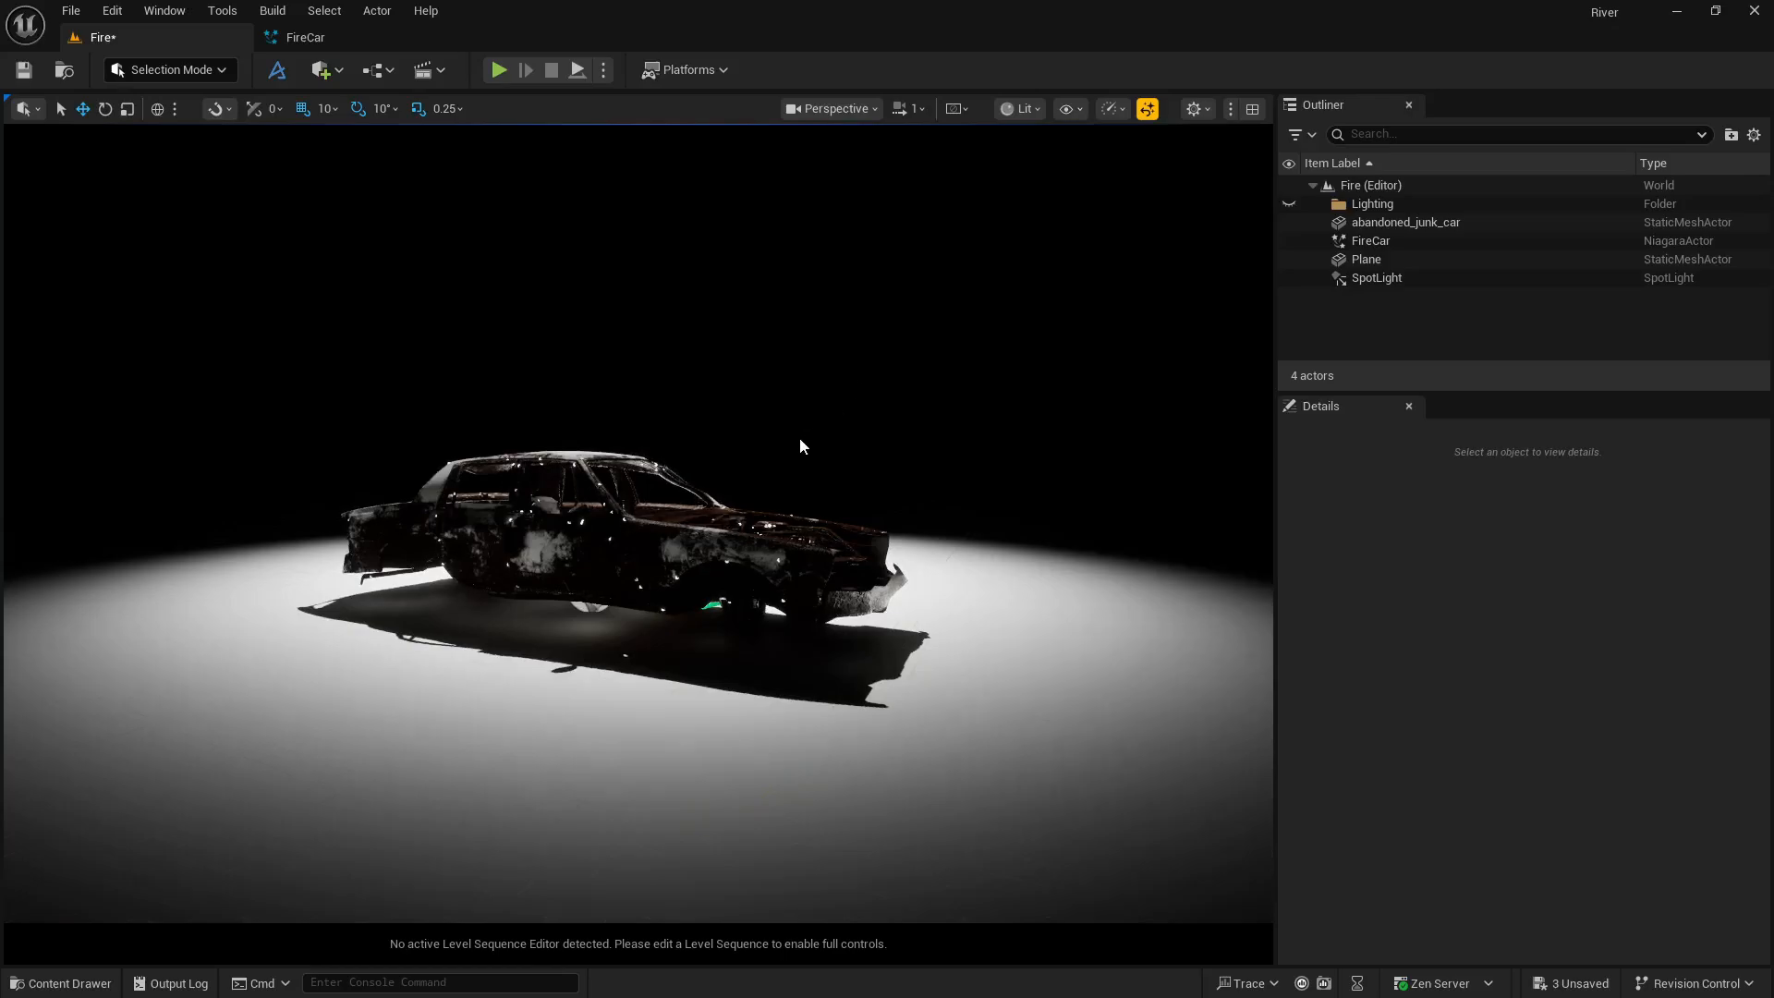
# Set the plane's mobility to Static and raise it to a Z location of about -5, closer to the car.
pyautogui.click(922, 640)
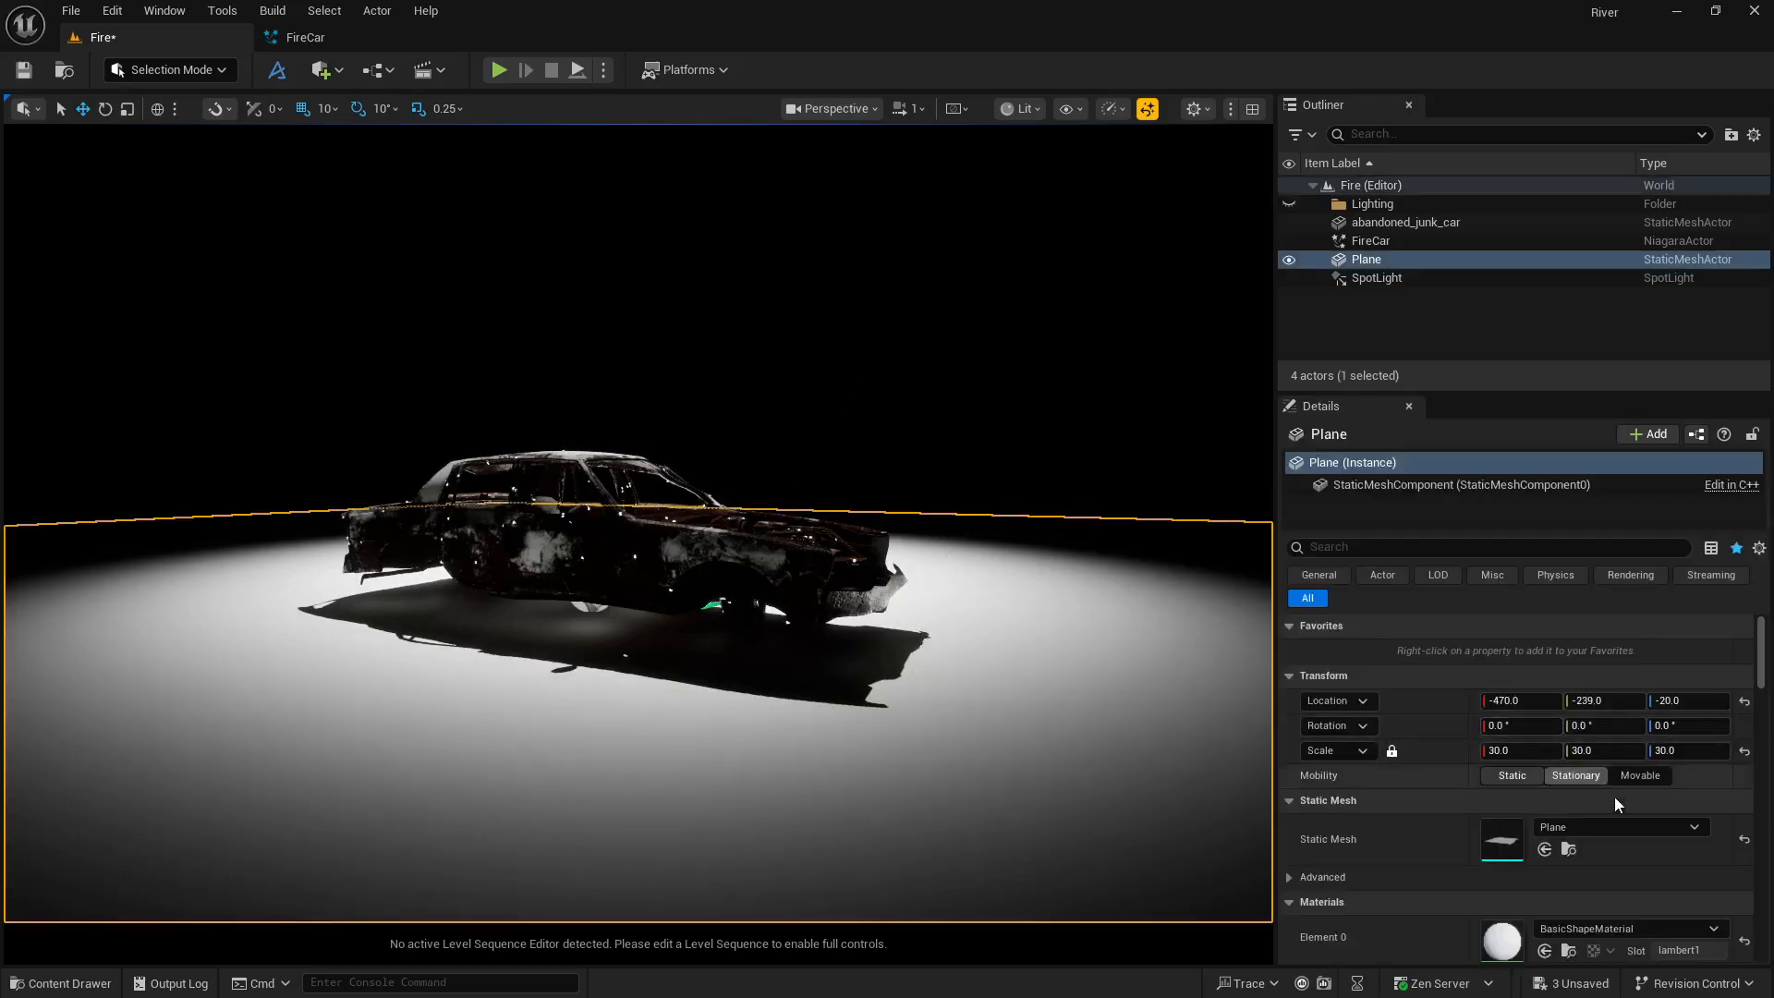
pyautogui.click(1512, 775)
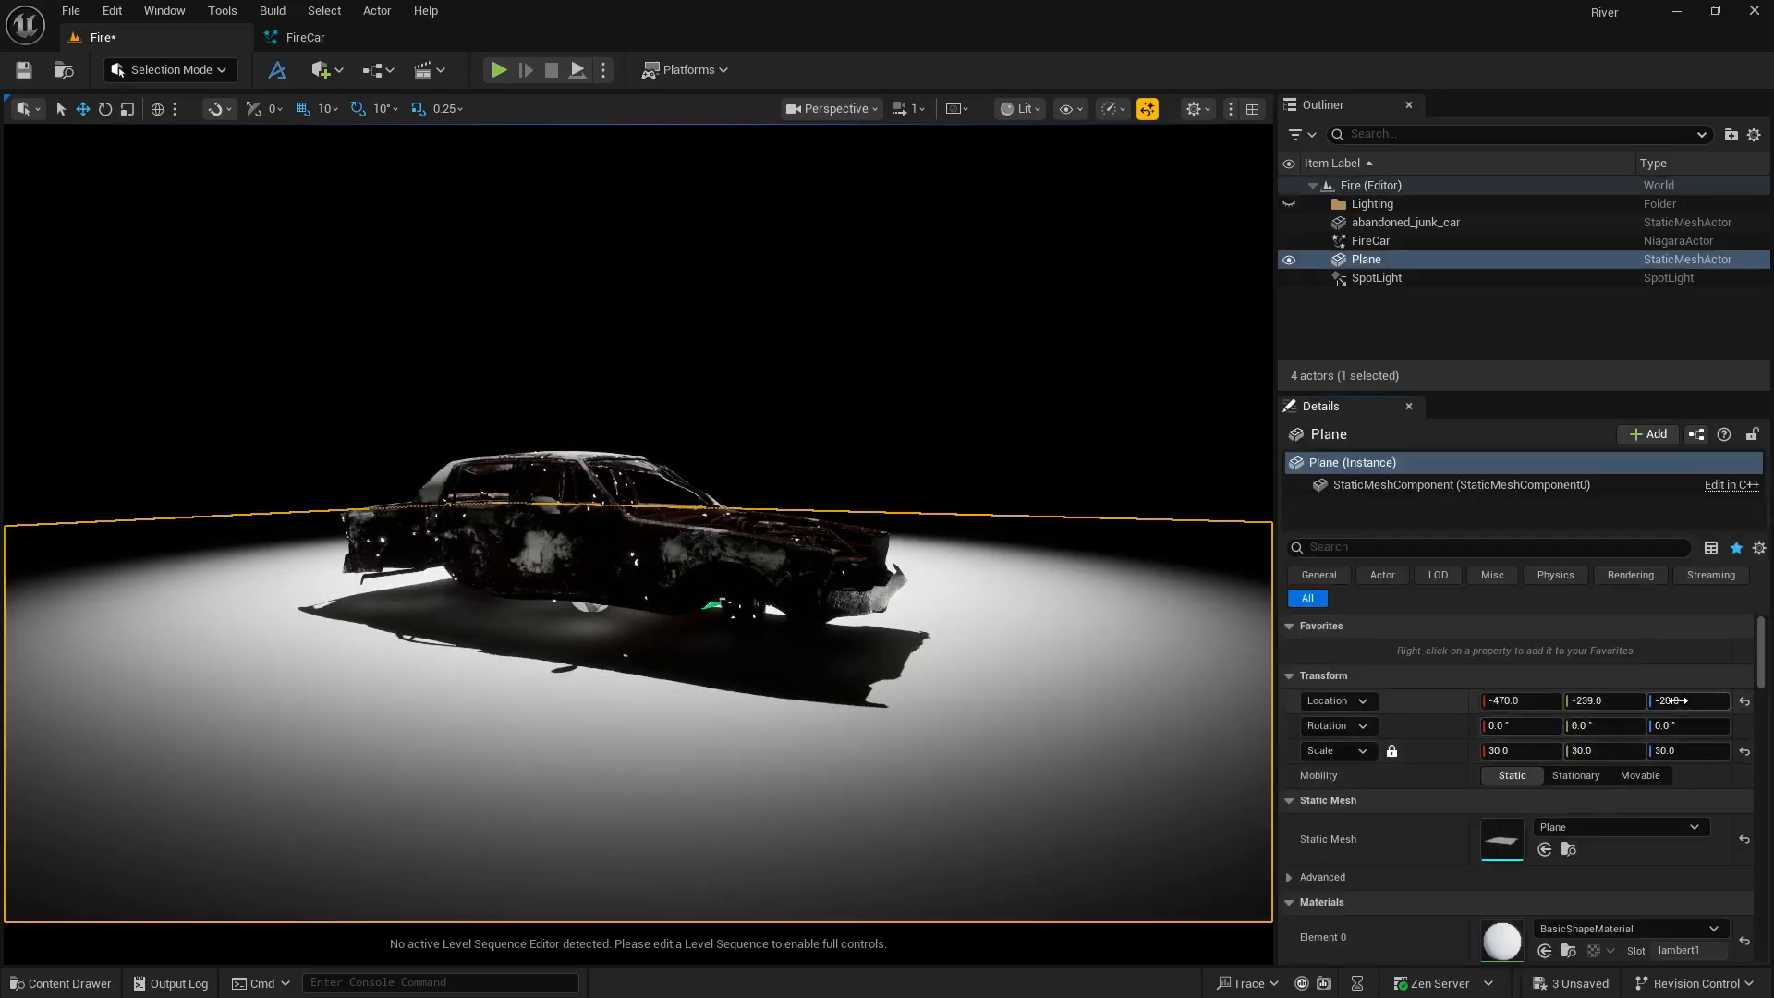
pyautogui.moveTo(1672, 701)
pyautogui.mouseDown()
pyautogui.moveTo(1717, 701)
pyautogui.moveTo(1693, 700)
pyautogui.mouseUp()
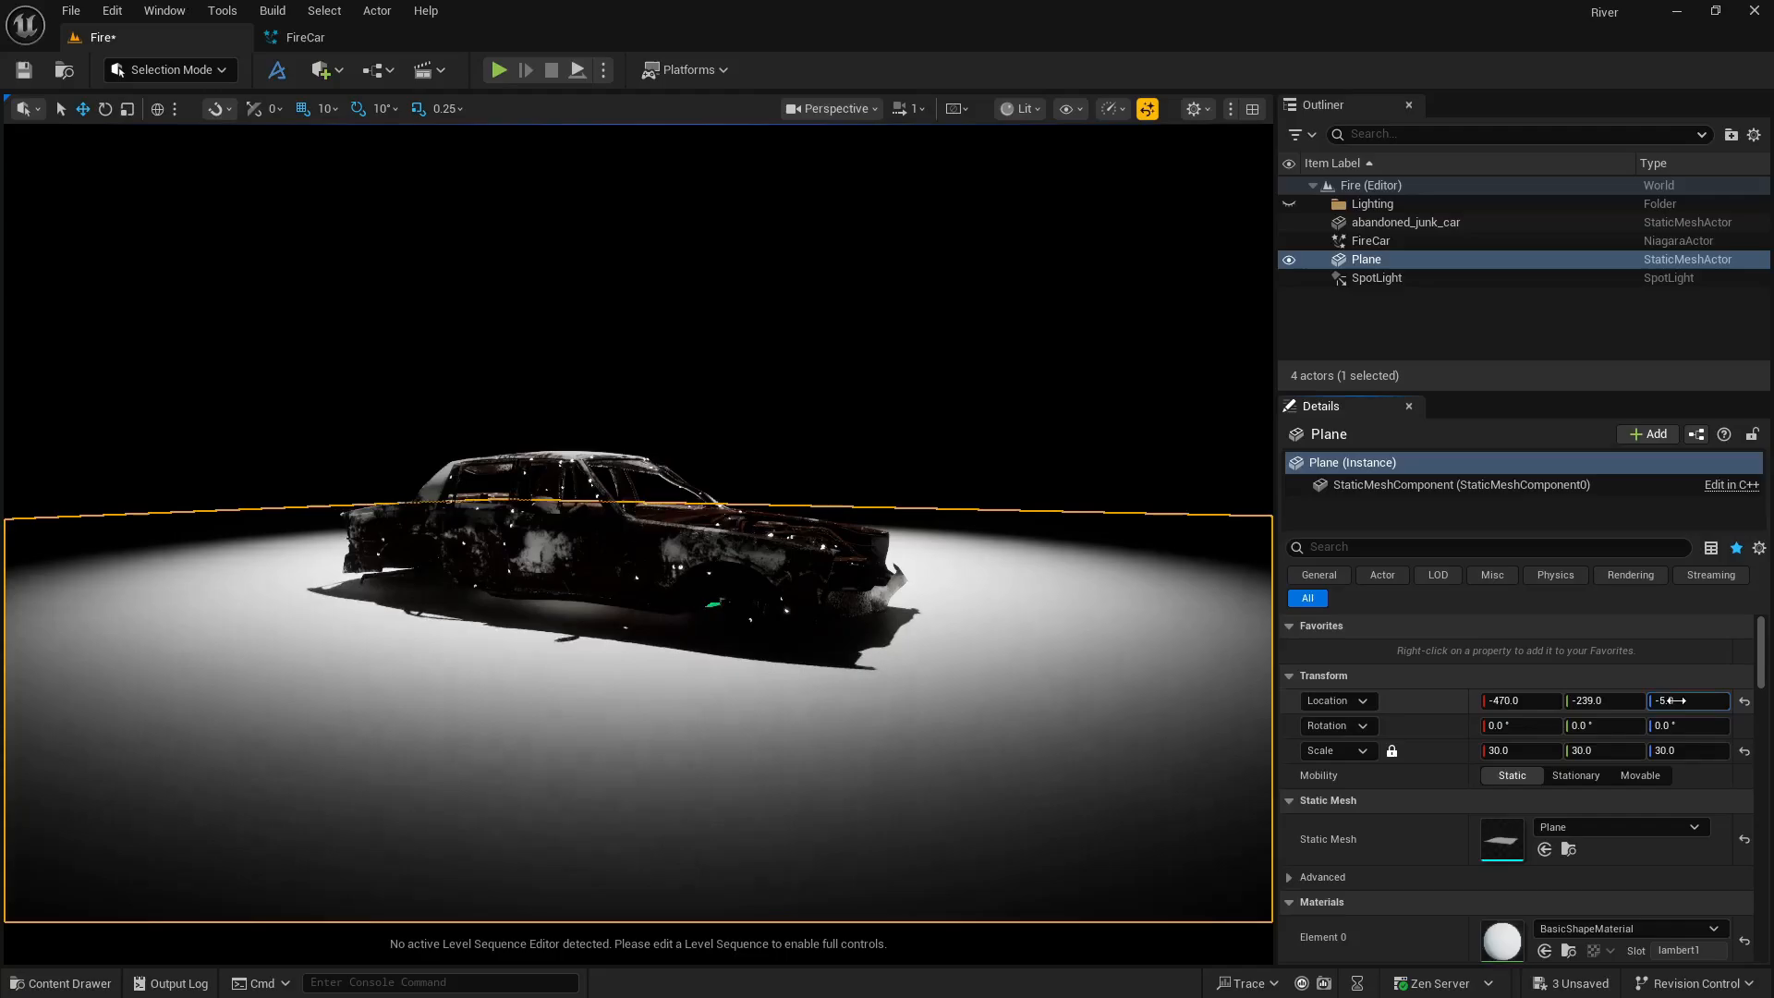
# Examine the spot light's shadow properties by filtering its details for "shado", and clear the filter.
pyautogui.click(1375, 277)
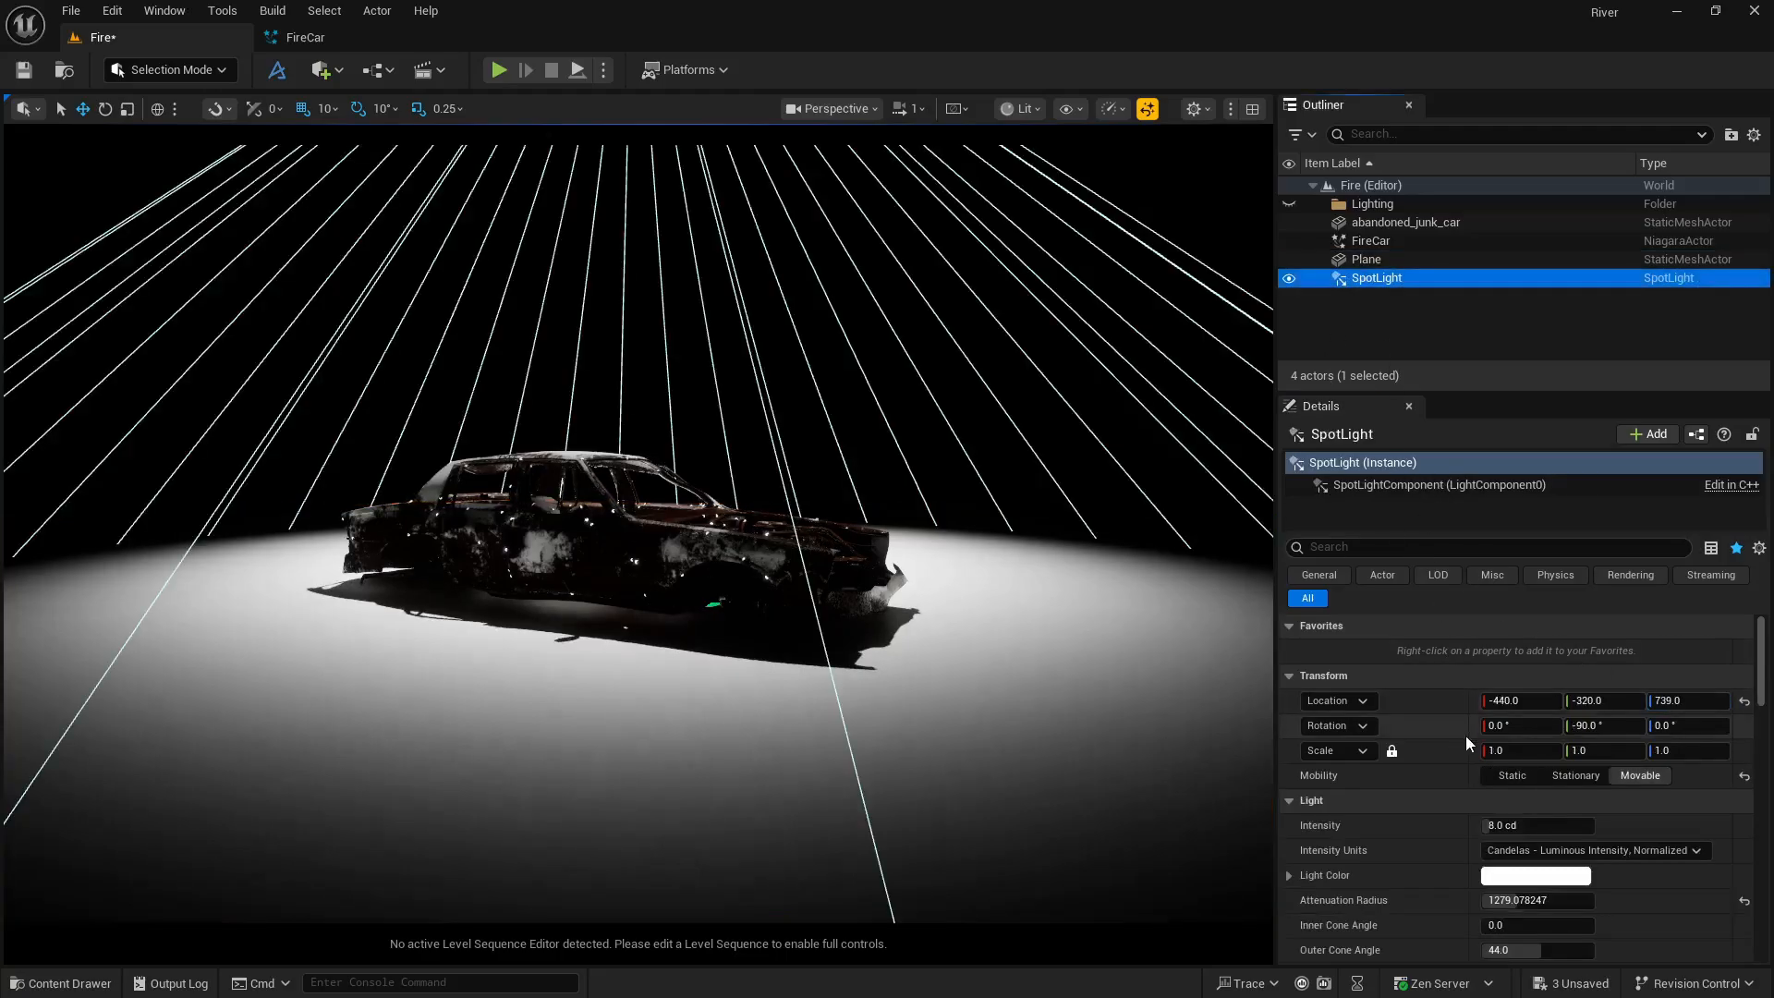
pyautogui.click(1432, 549)
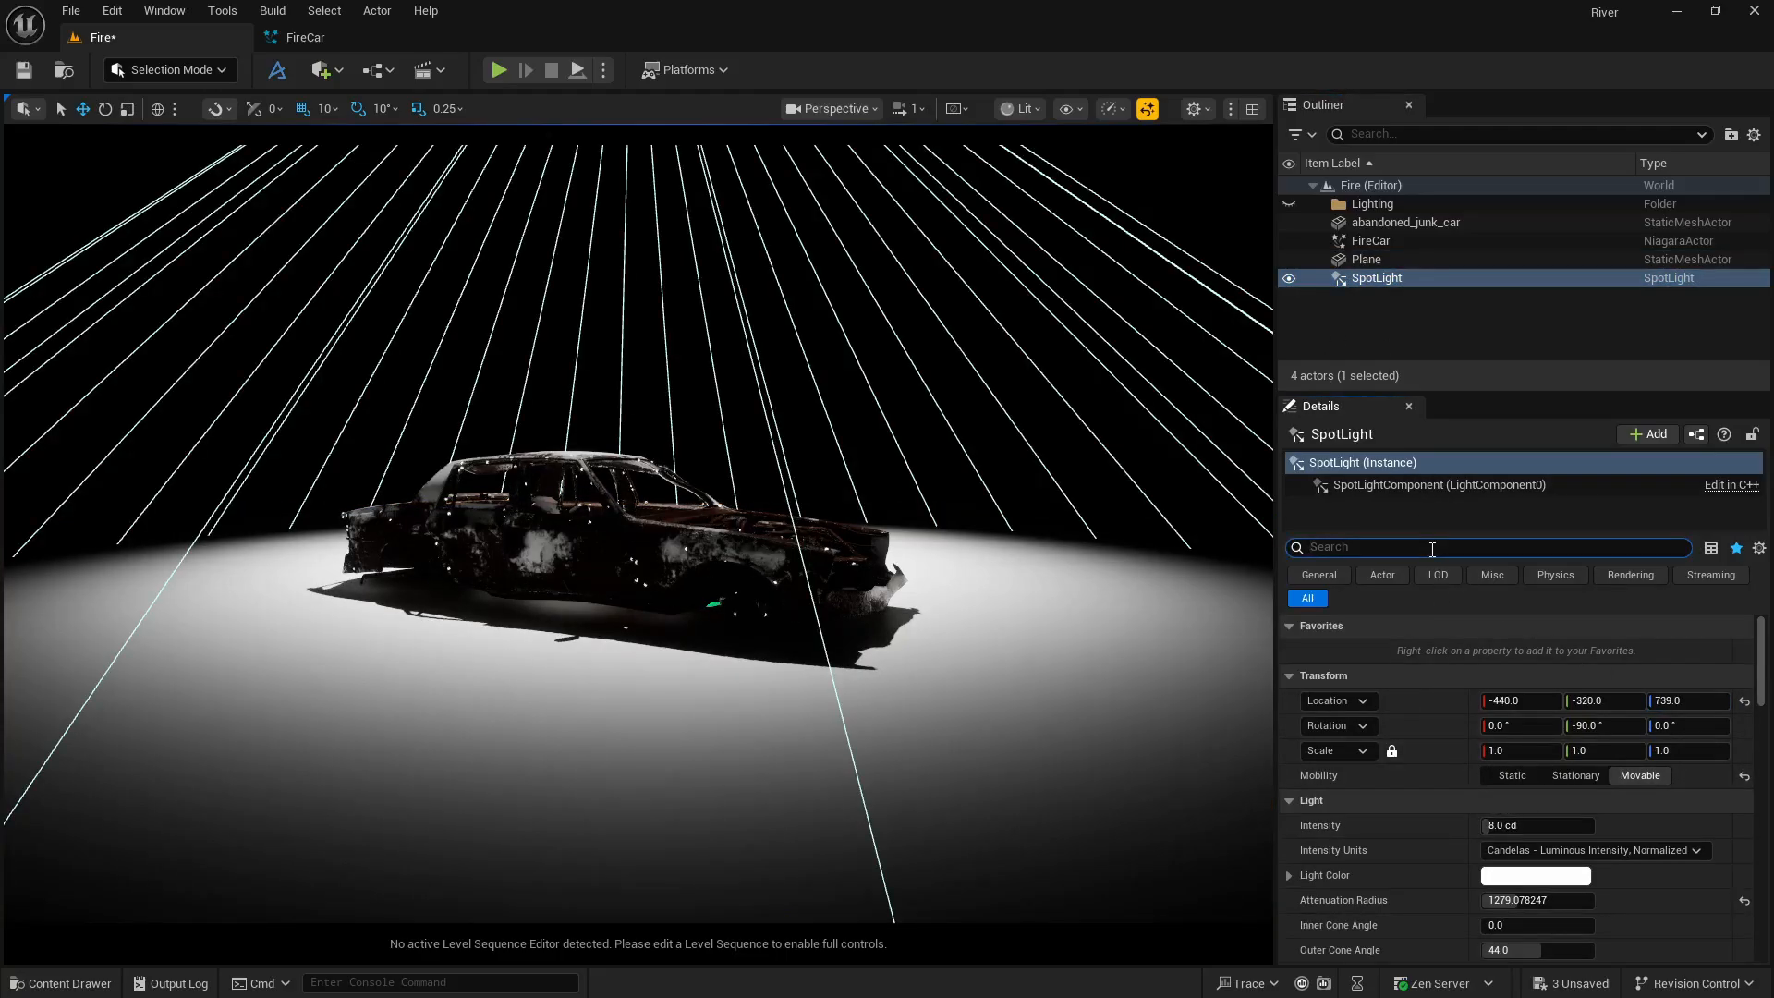
pyautogui.write('shado')
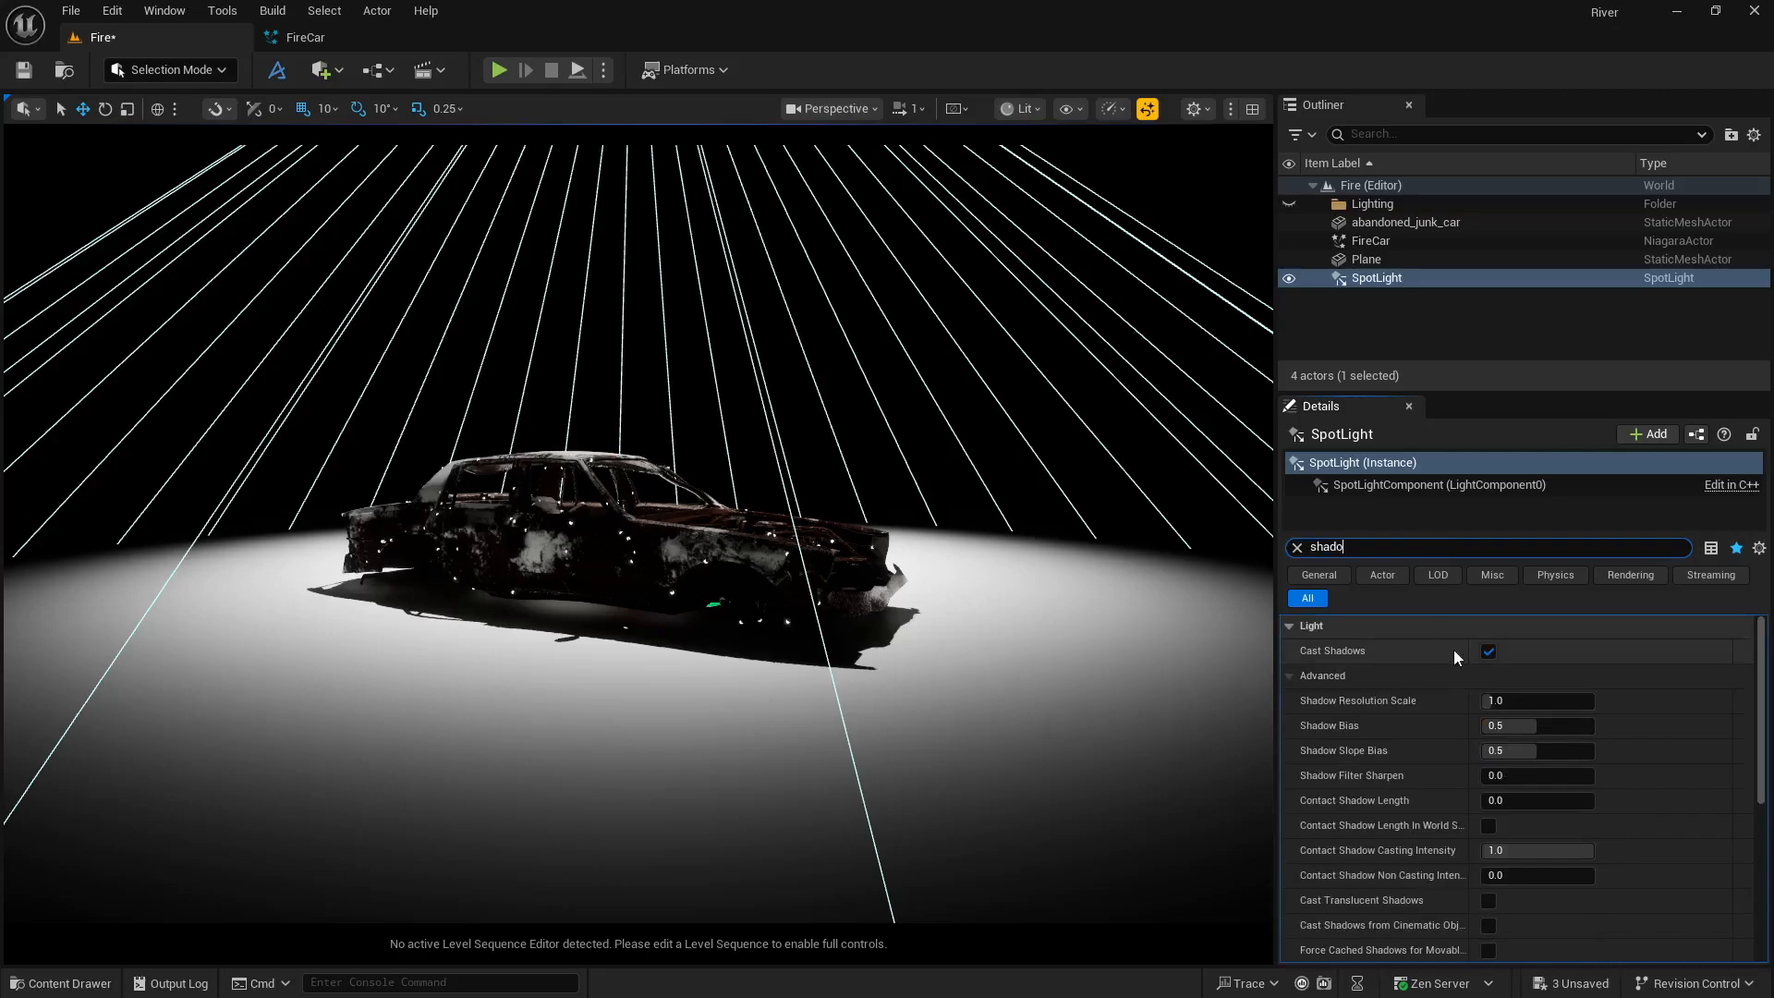
pyautogui.scroll(-3, 1407, 776)
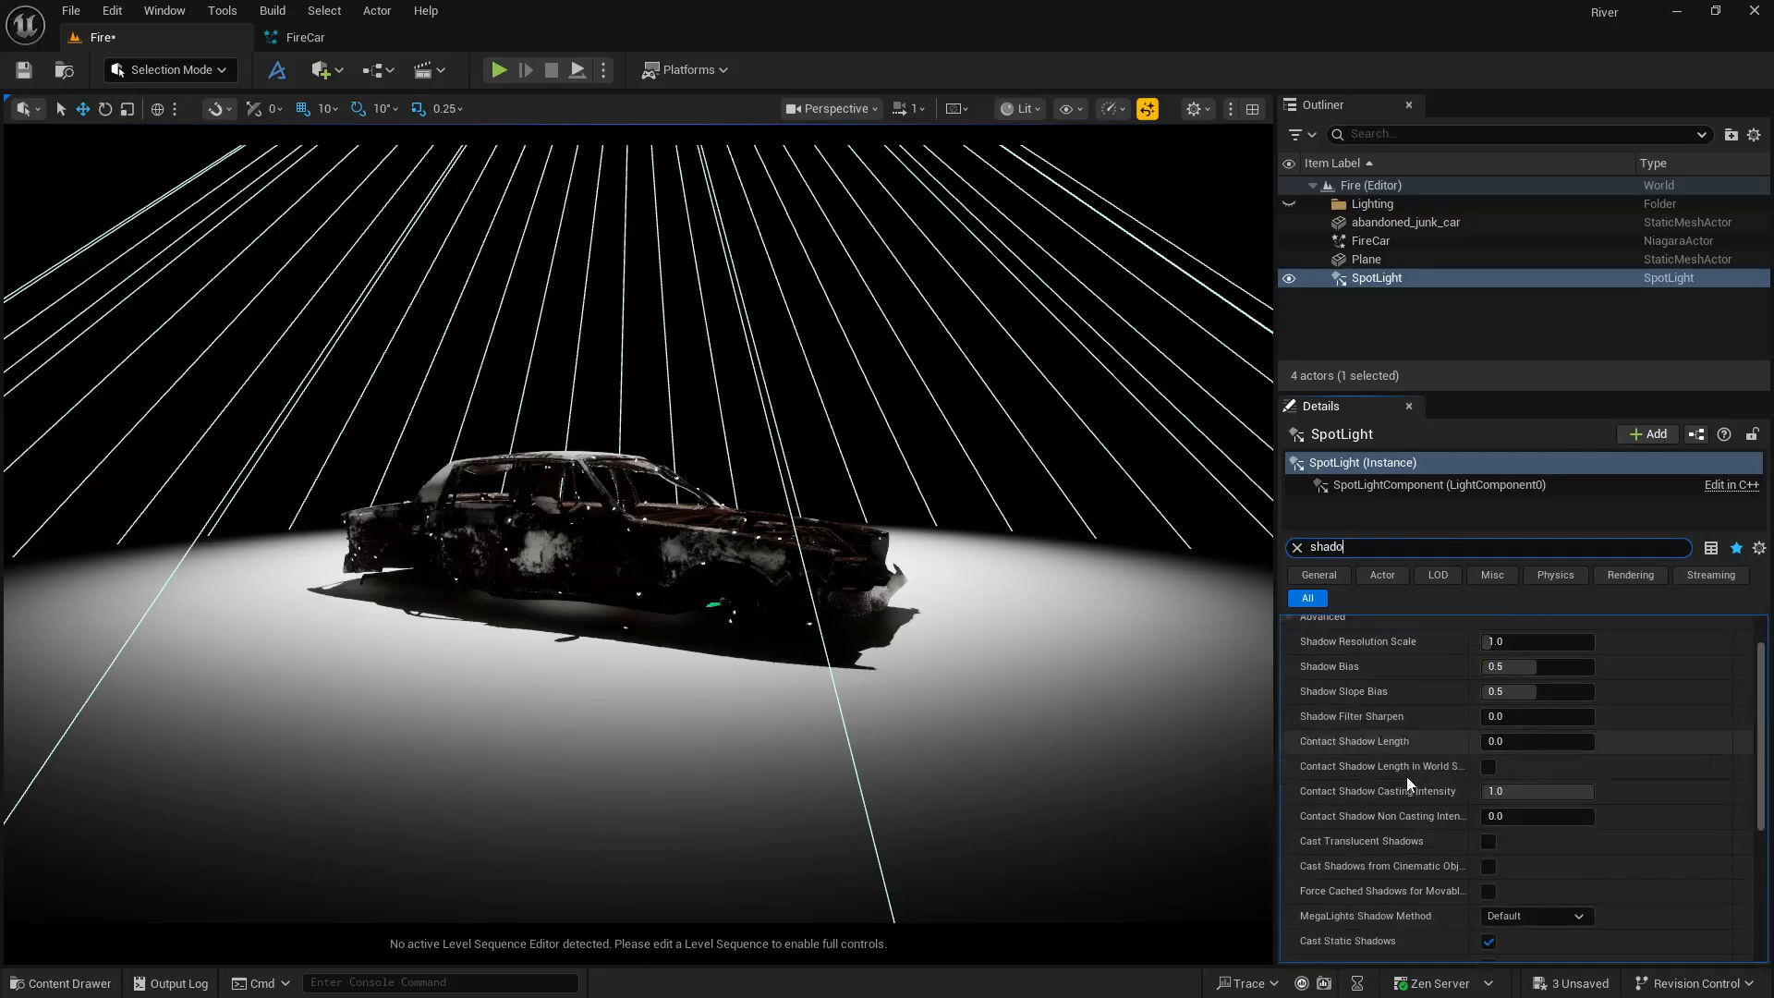
pyautogui.scroll(-2, 1456, 818)
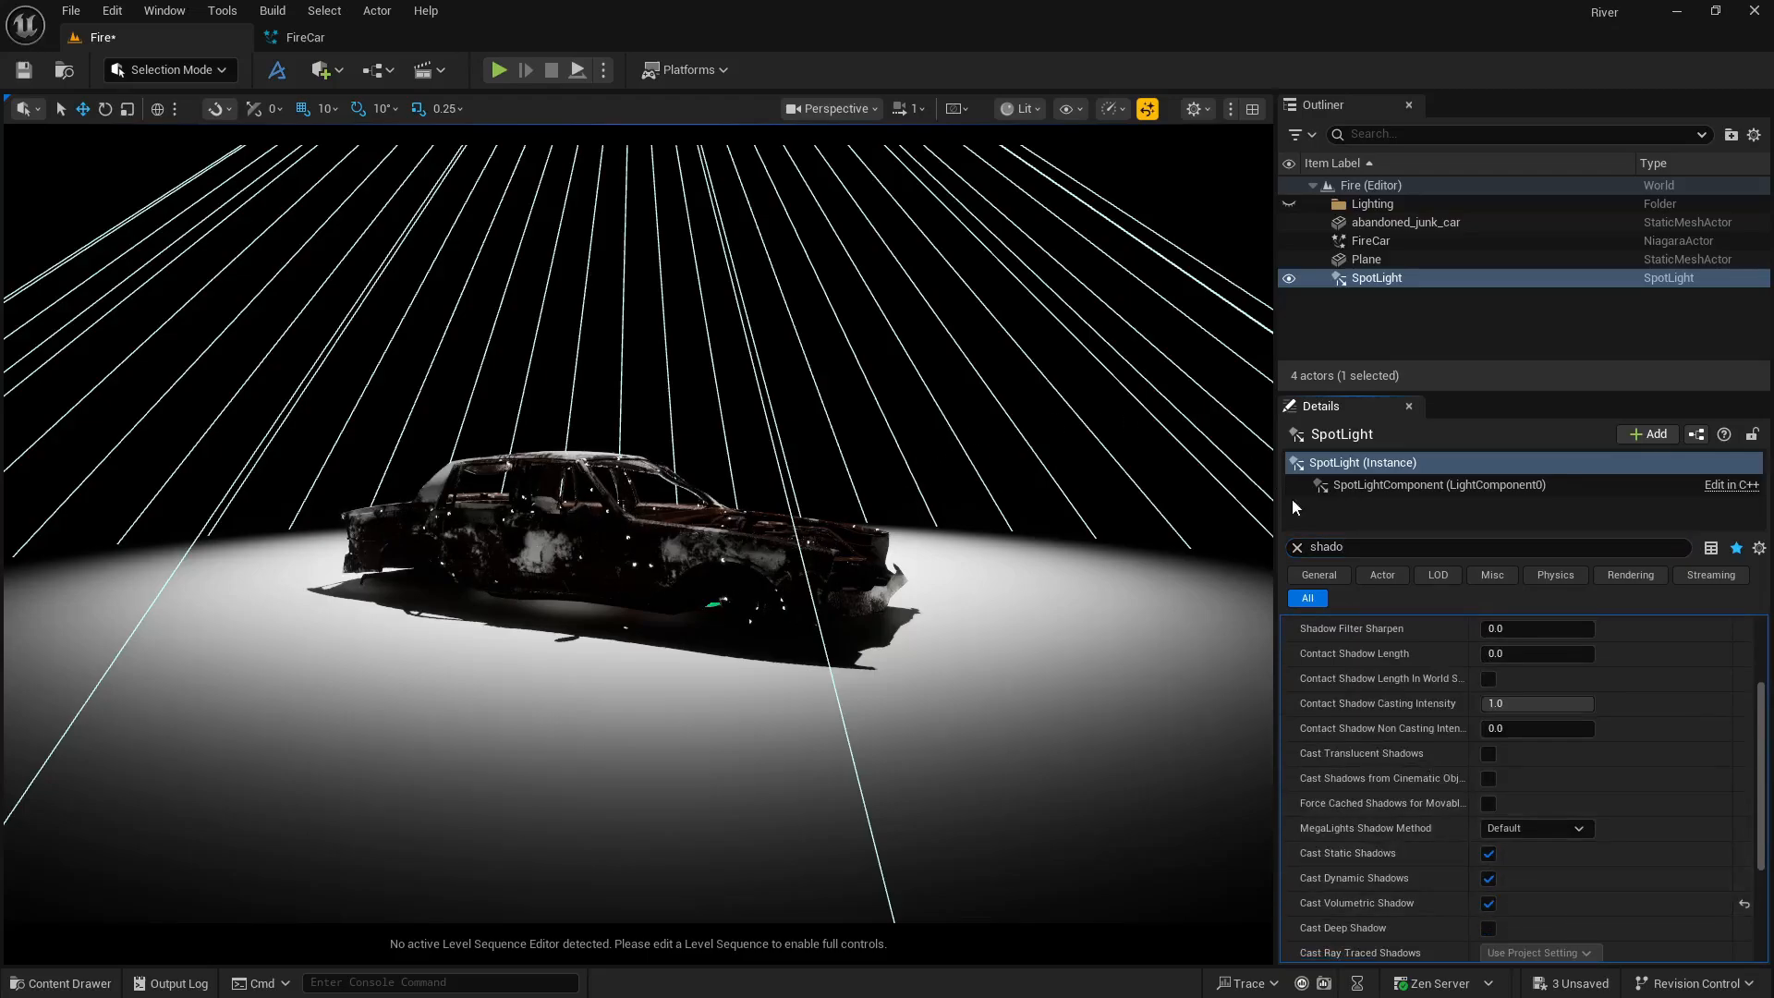
pyautogui.click(1297, 548)
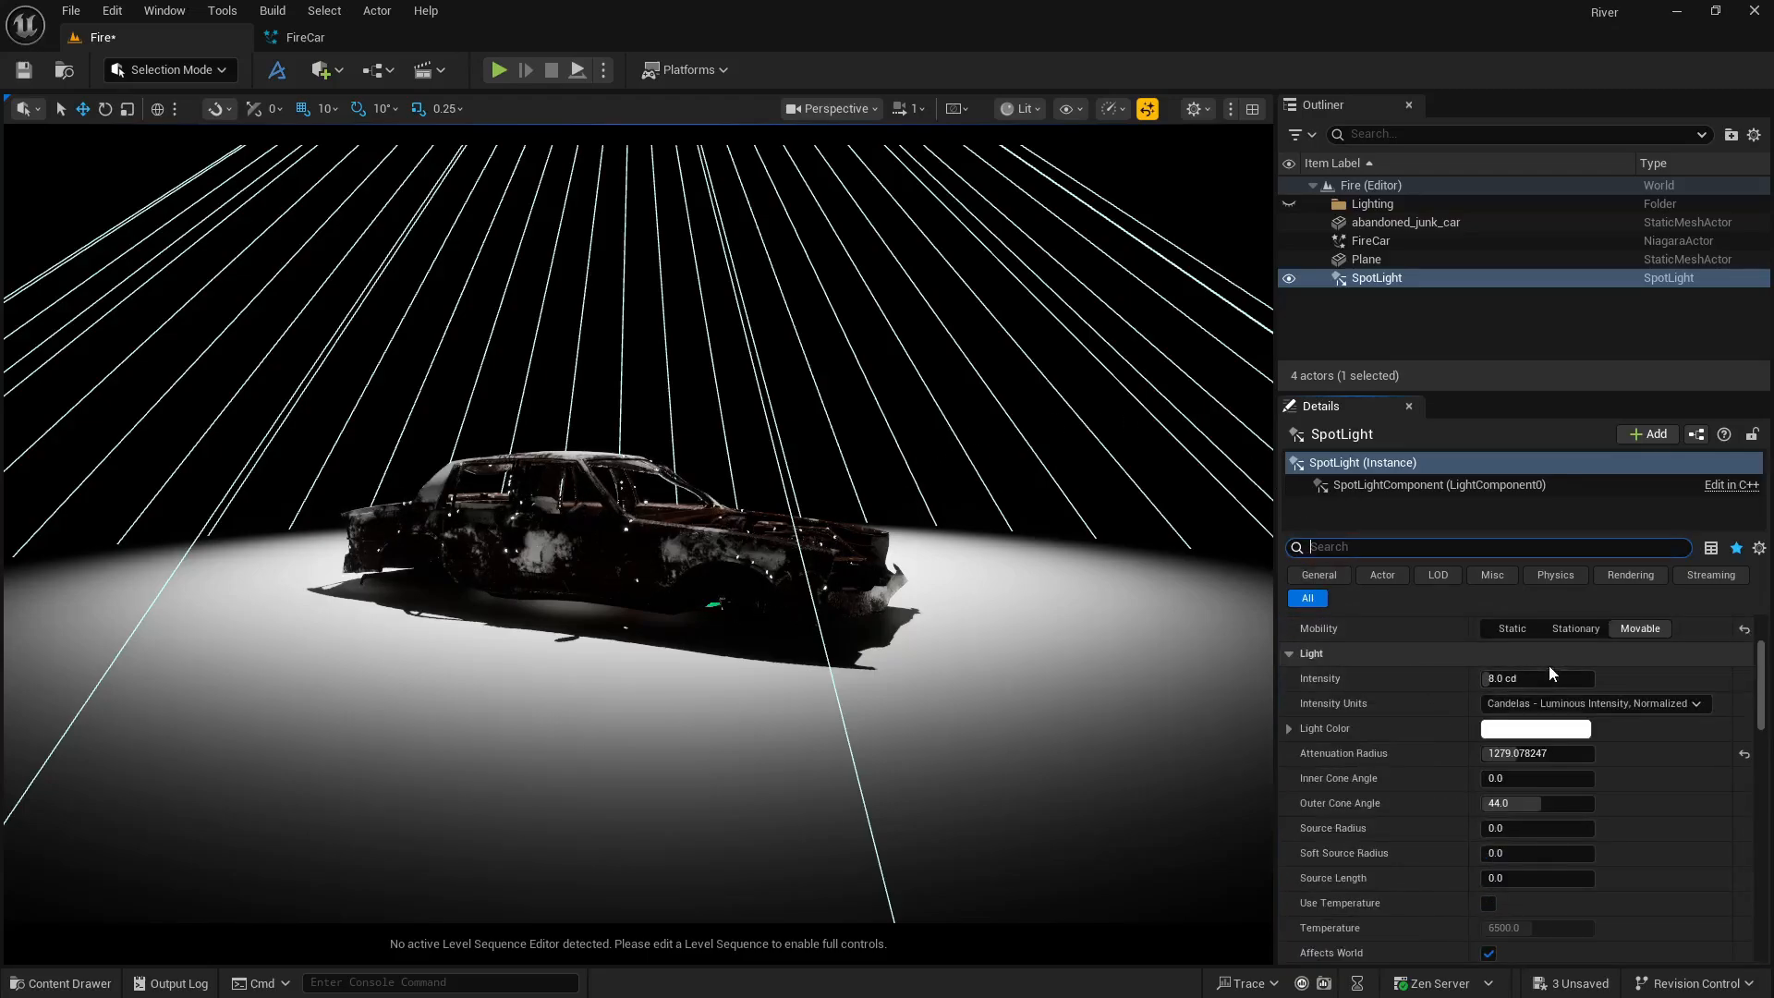
# Adjust the Intensity of the spot light above the car and deselect it.
pyautogui.moveTo(1534, 678)
pyautogui.mouseDown()
pyautogui.moveTo(1571, 678)
pyautogui.moveTo(1497, 678)
pyautogui.moveTo(1527, 679)
pyautogui.mouseUp()
pyautogui.click(1017, 469)
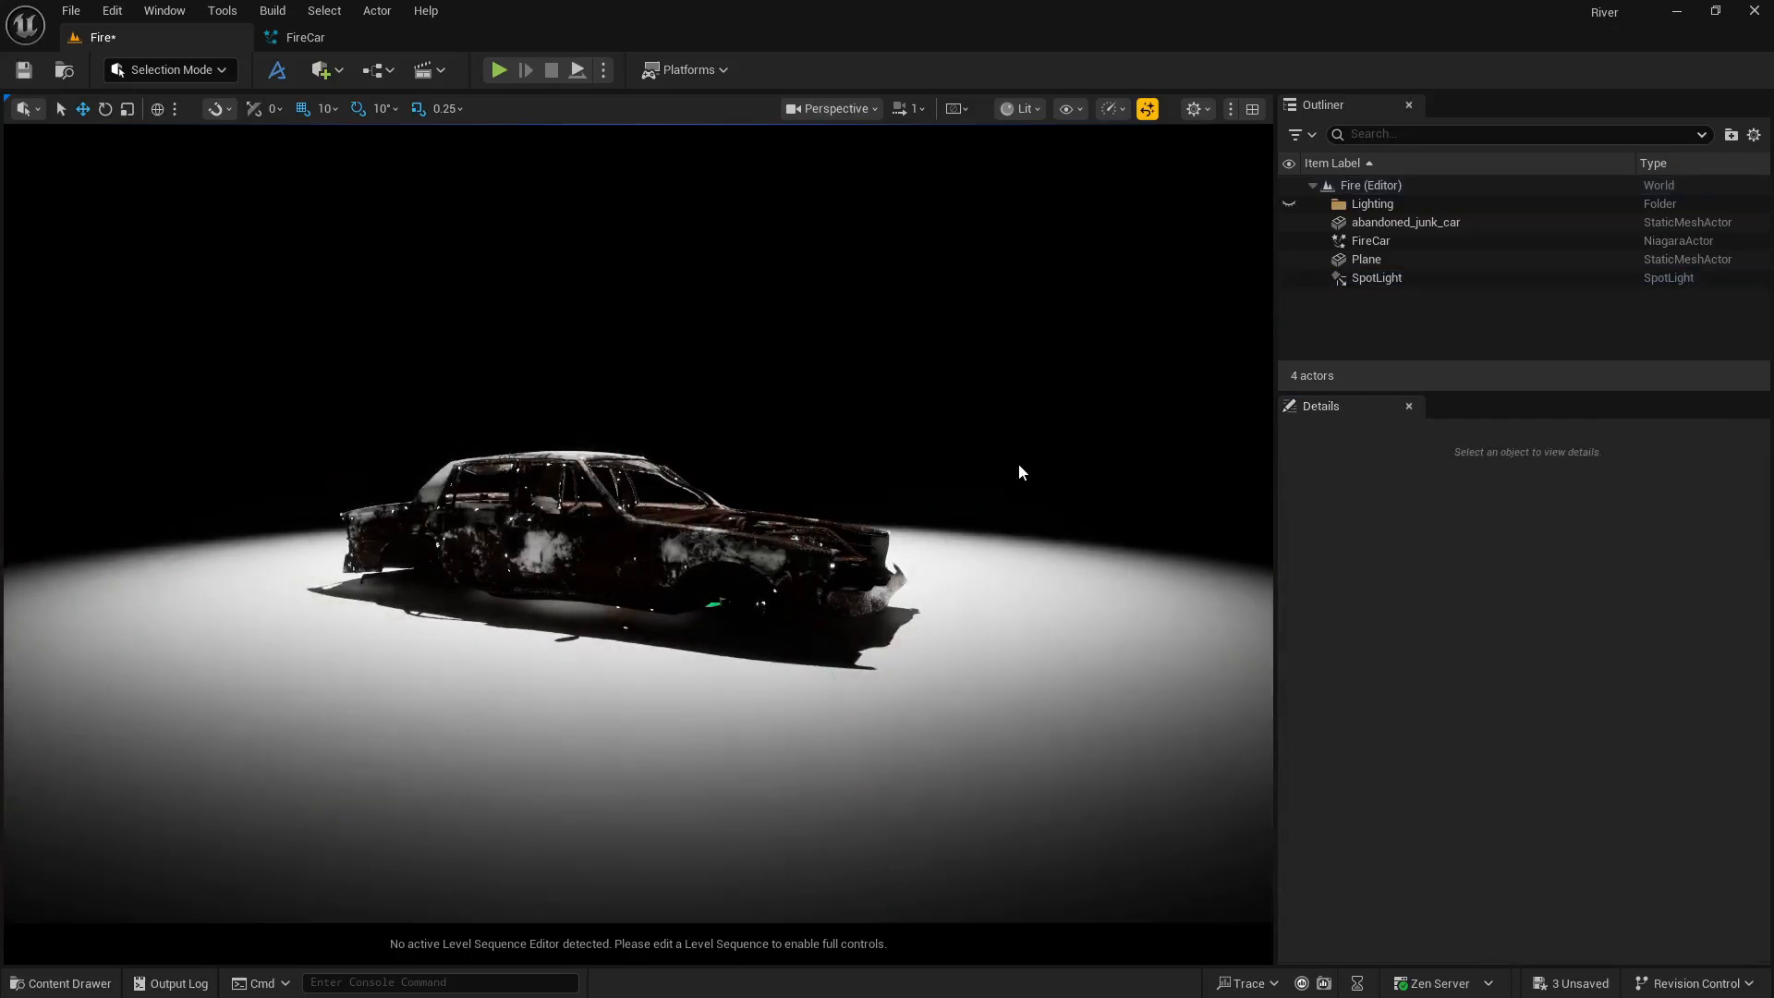
pyautogui.moveTo(1017, 469); pyautogui.dragTo(518, 499, button='right')
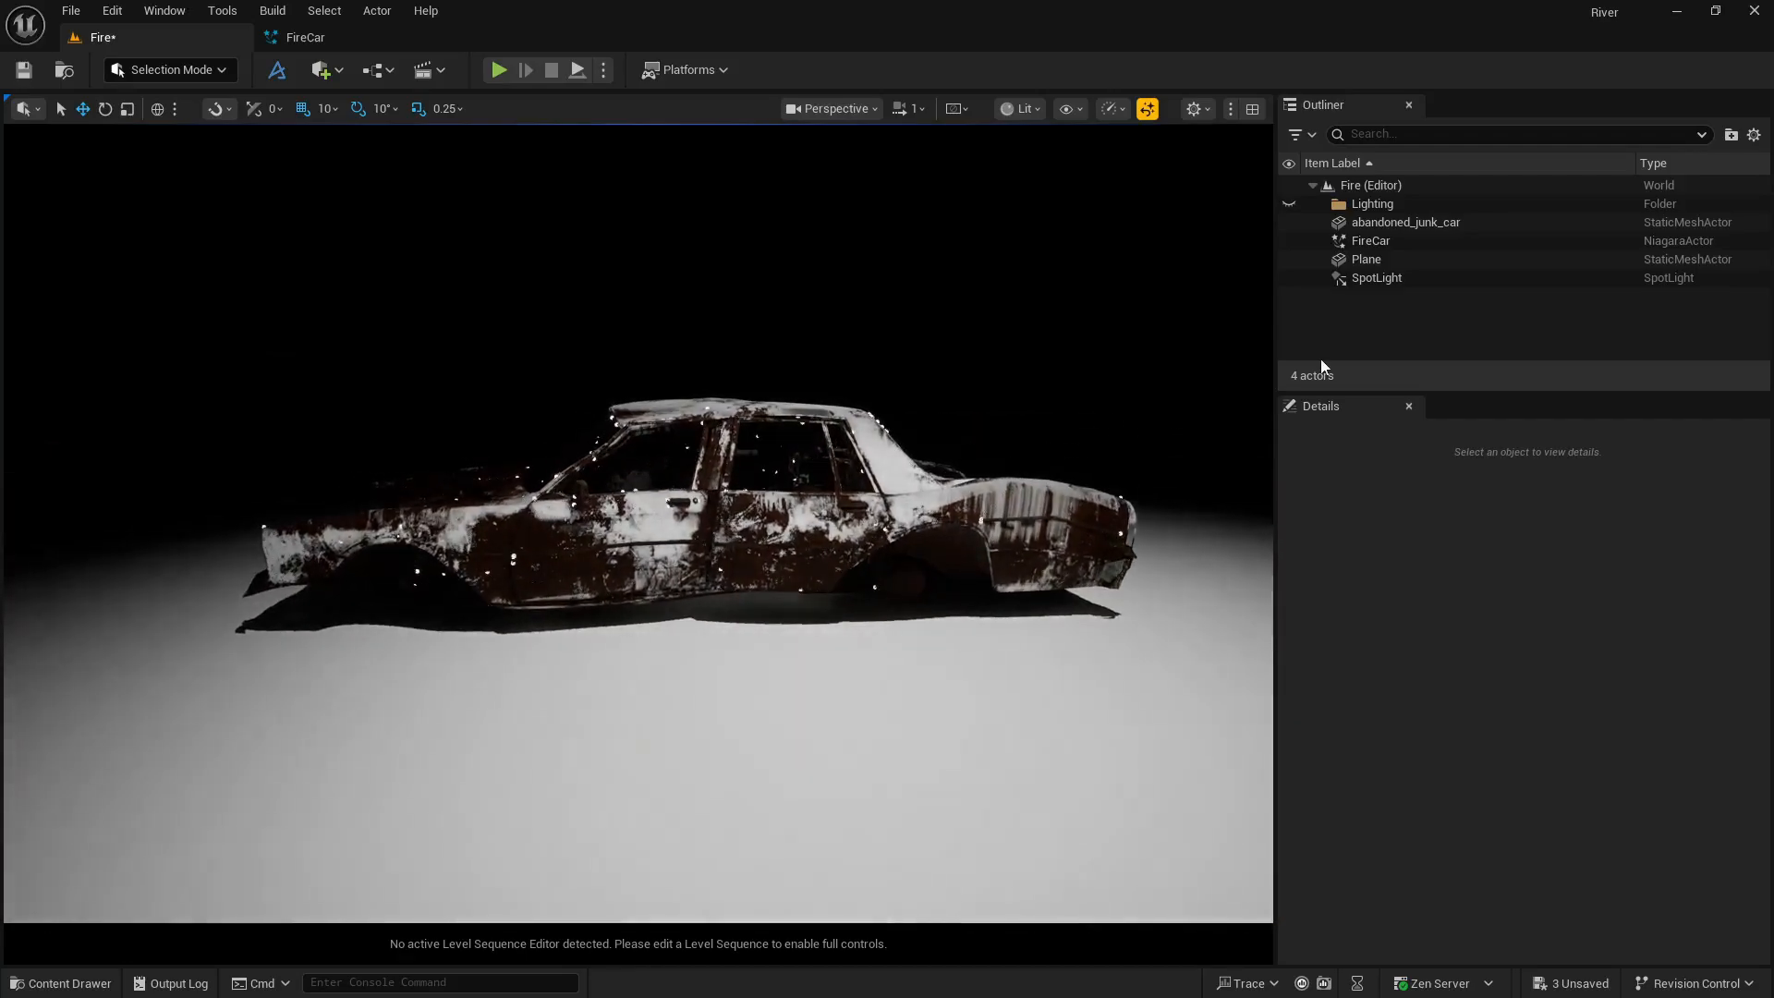
# Set the Spawn Rate of the FireCar emitter to 1200 and return to the Fire level.
pyautogui.click(323, 33)
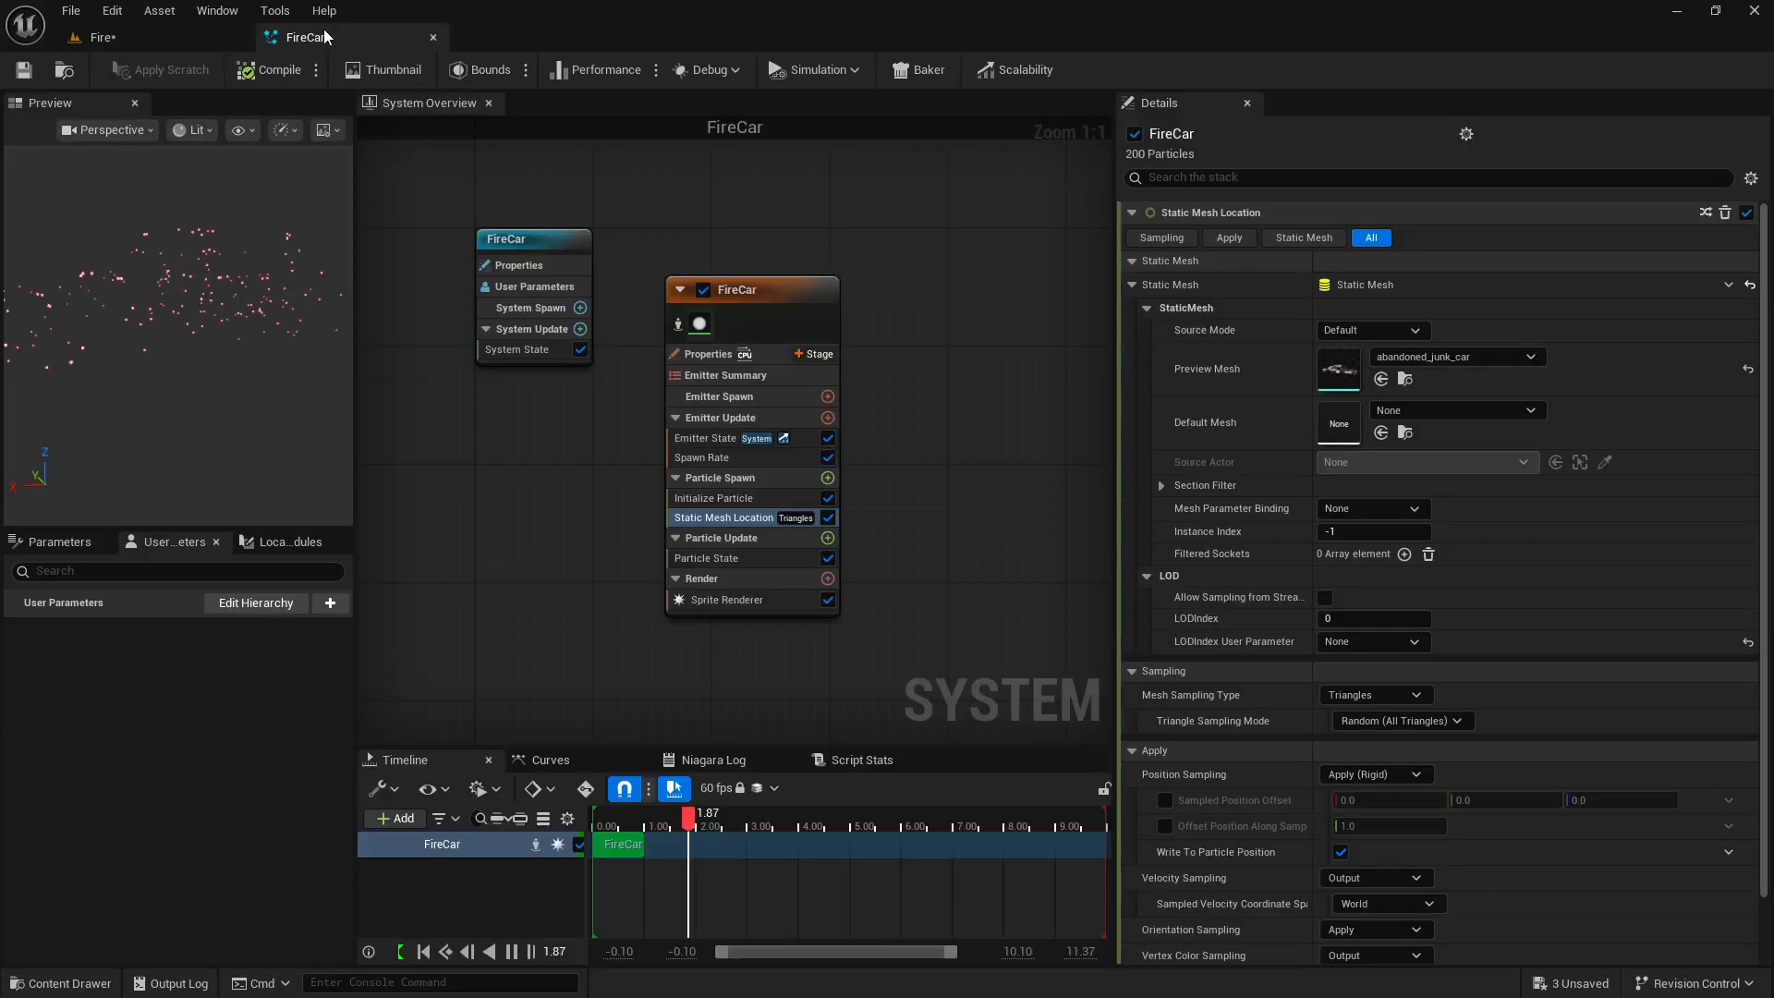
pyautogui.click(714, 457)
pyautogui.click(1369, 237)
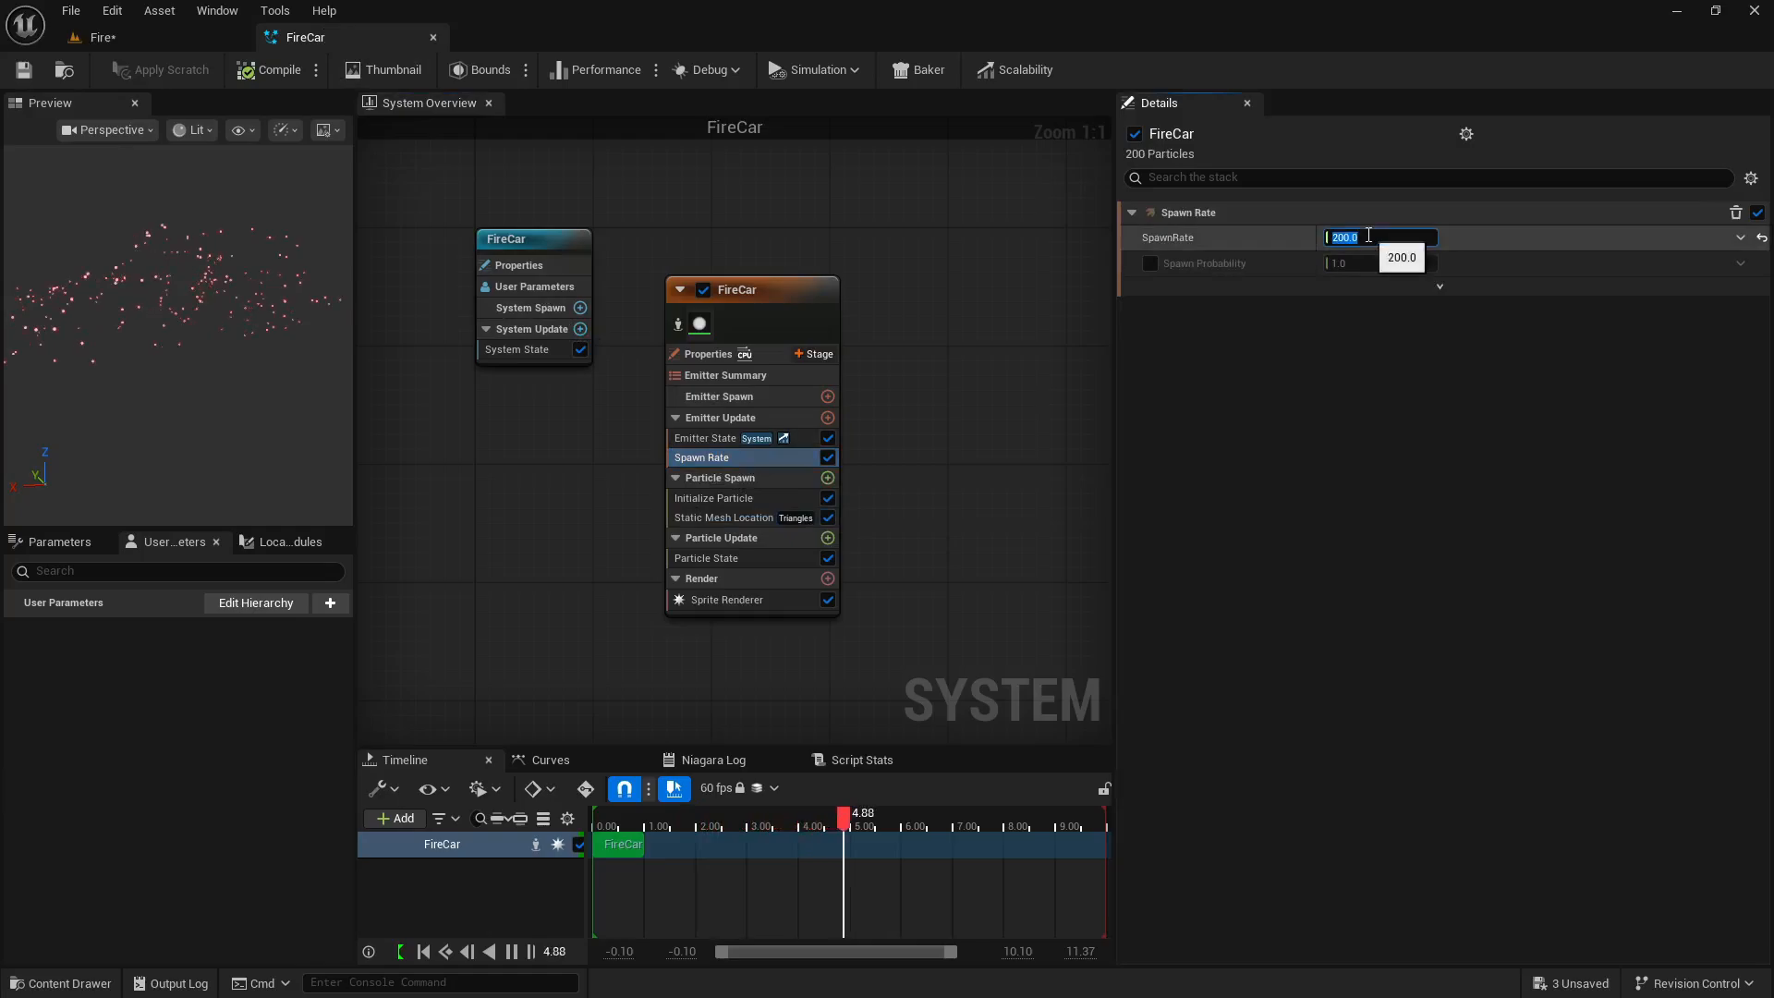
pyautogui.write('1200')
pyautogui.press('Return')
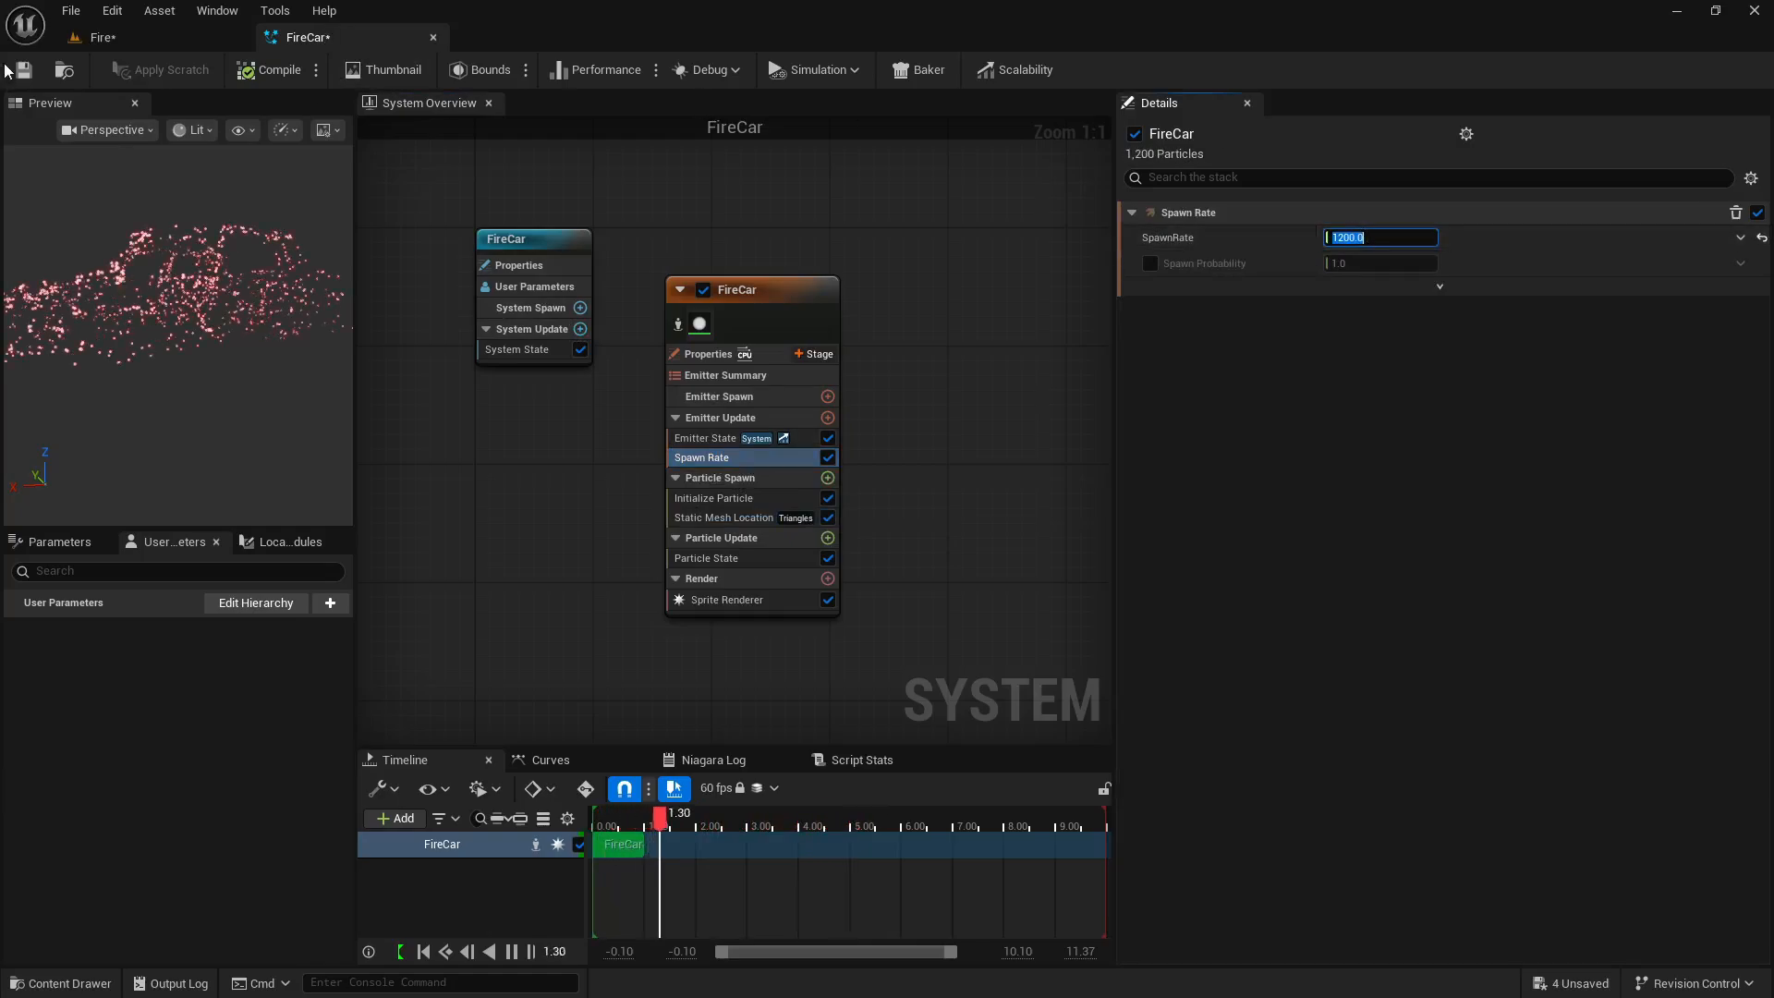
pyautogui.click(87, 37)
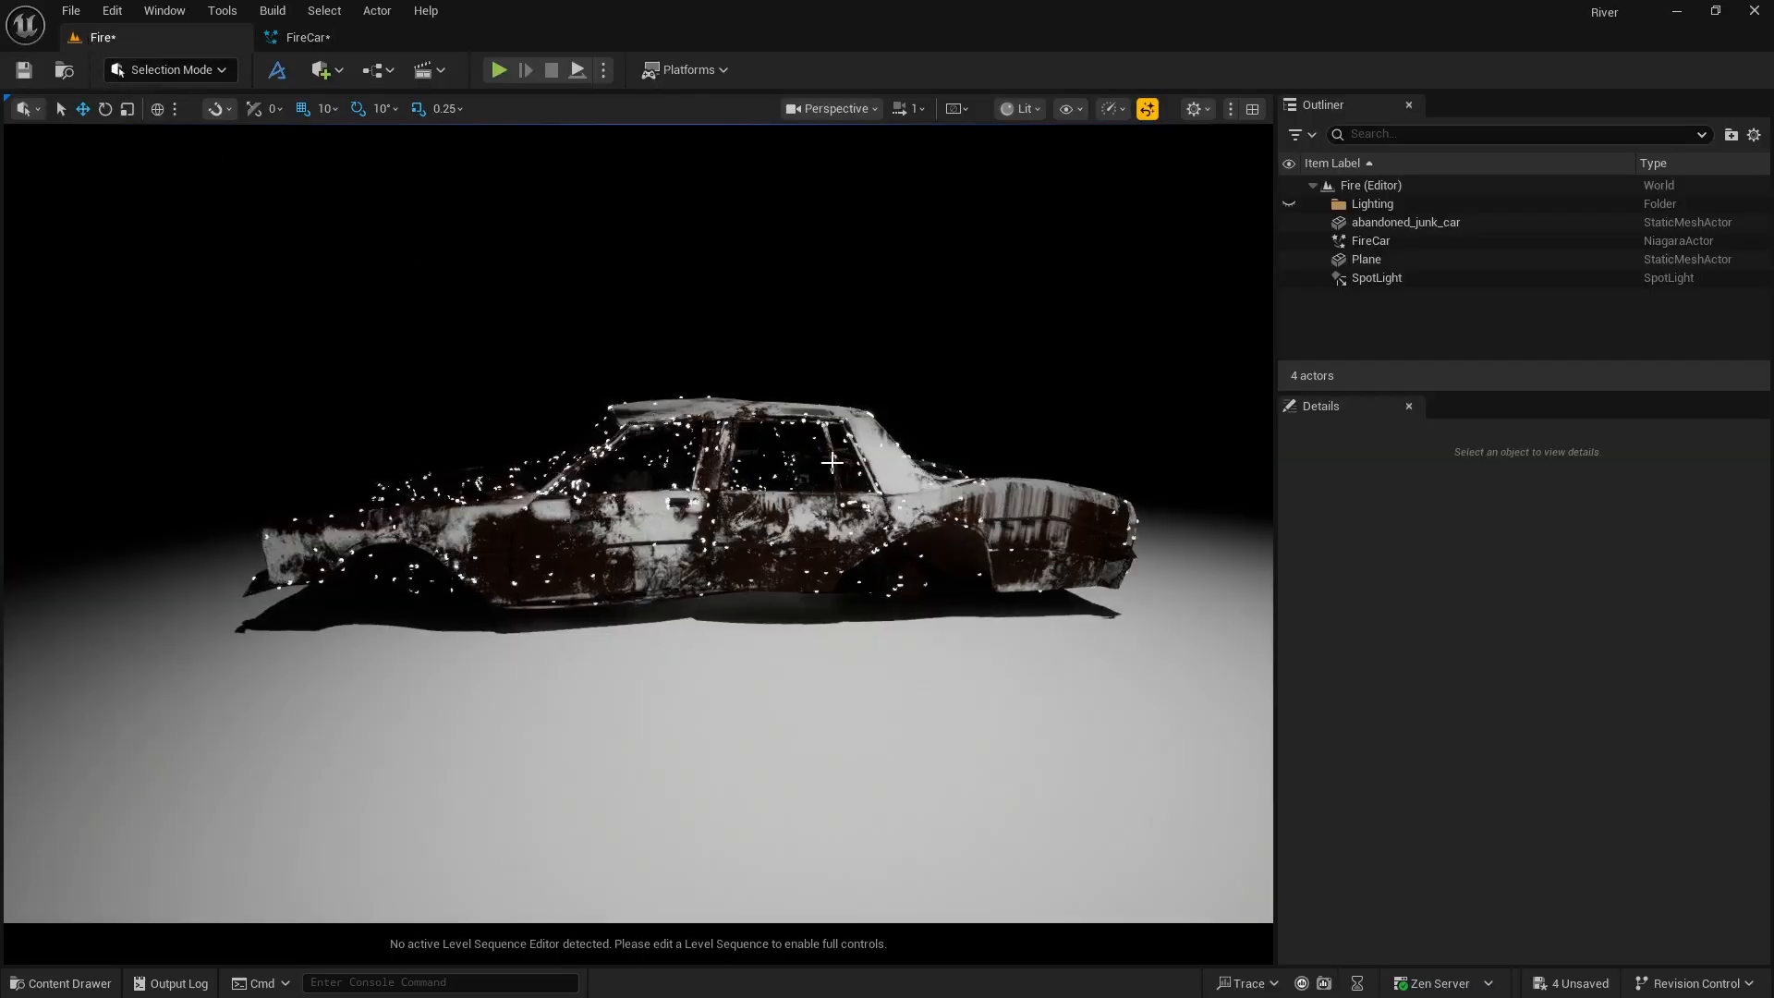
# Set the Spawn Rate of the FireCar emitter to 5000 and go back to the Fire level.
pyautogui.click(308, 37)
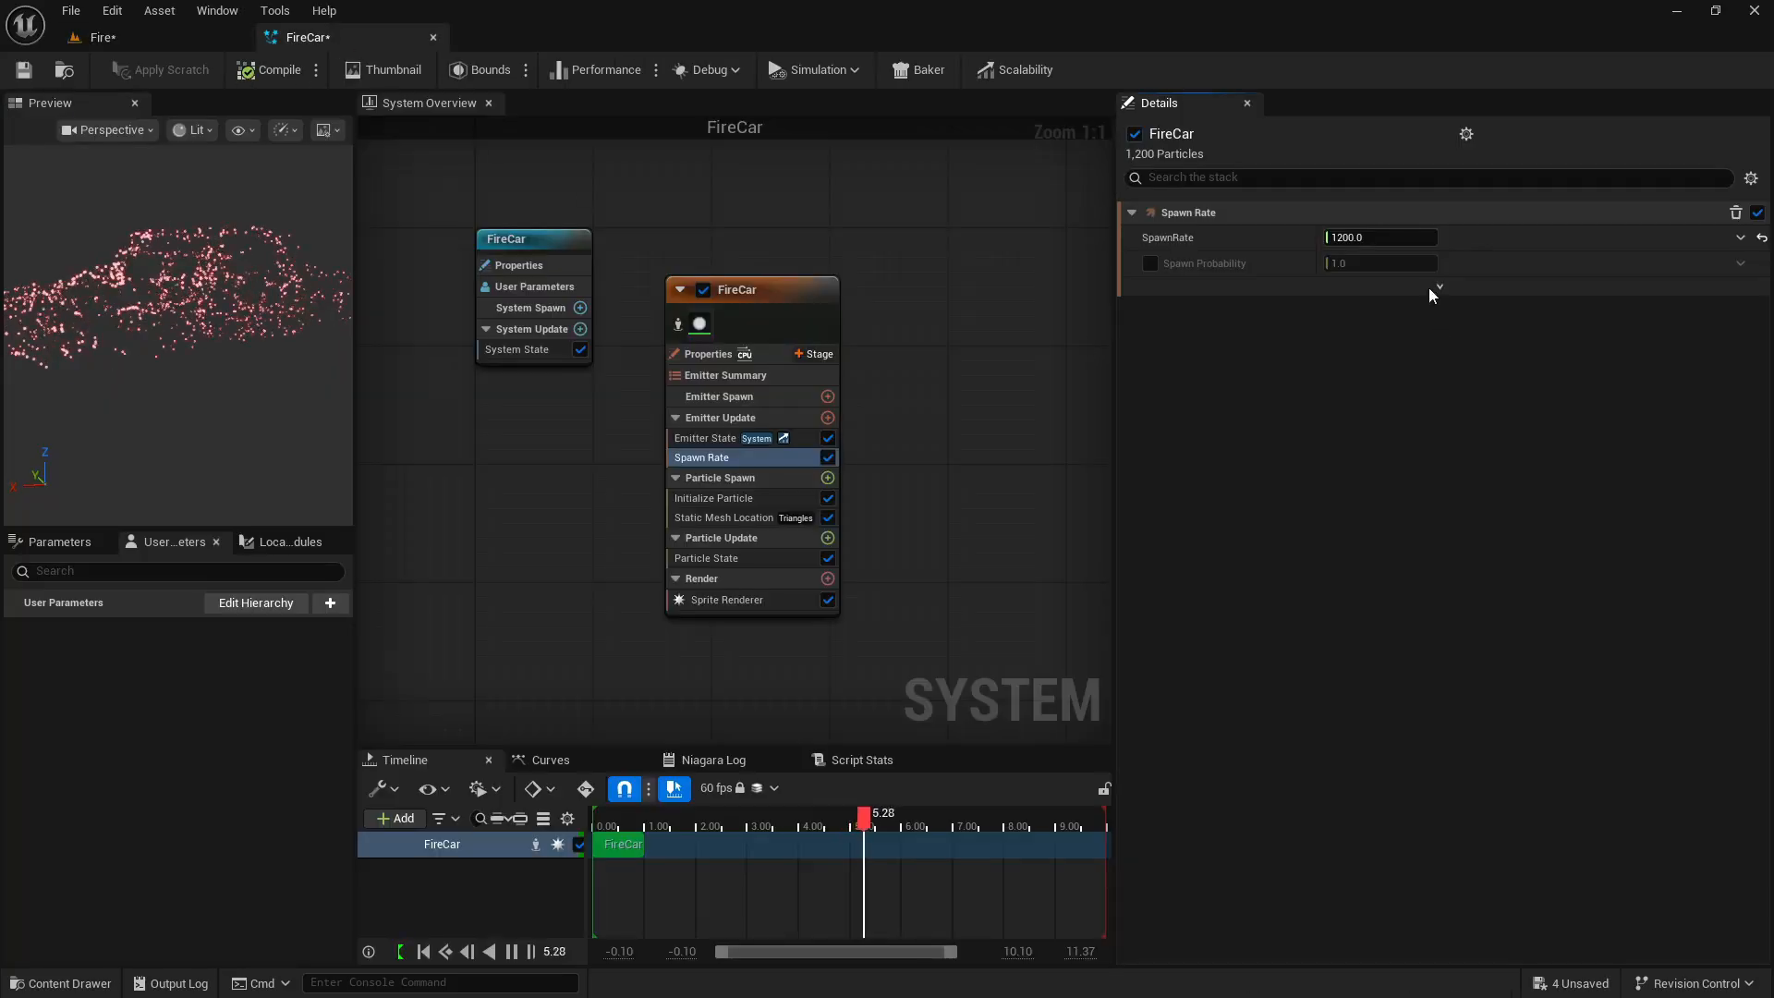
pyautogui.click(1363, 238)
pyautogui.write('50')
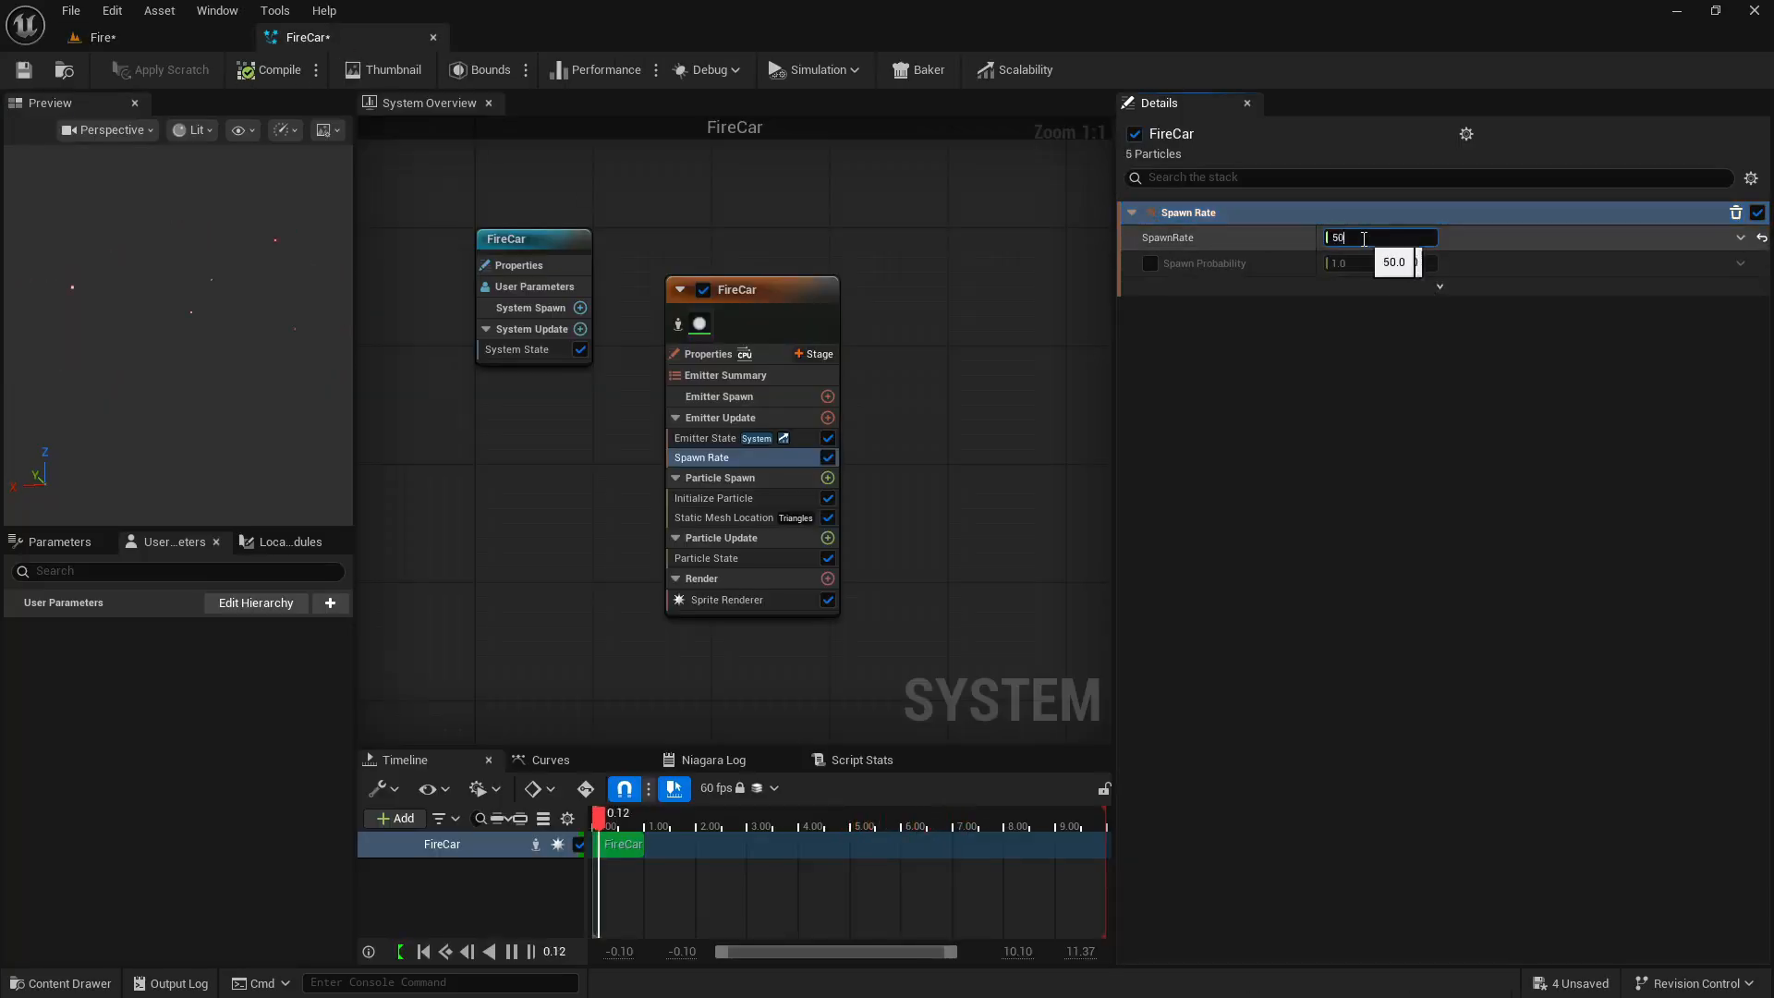
pyautogui.write('00')
pyautogui.press('Return')
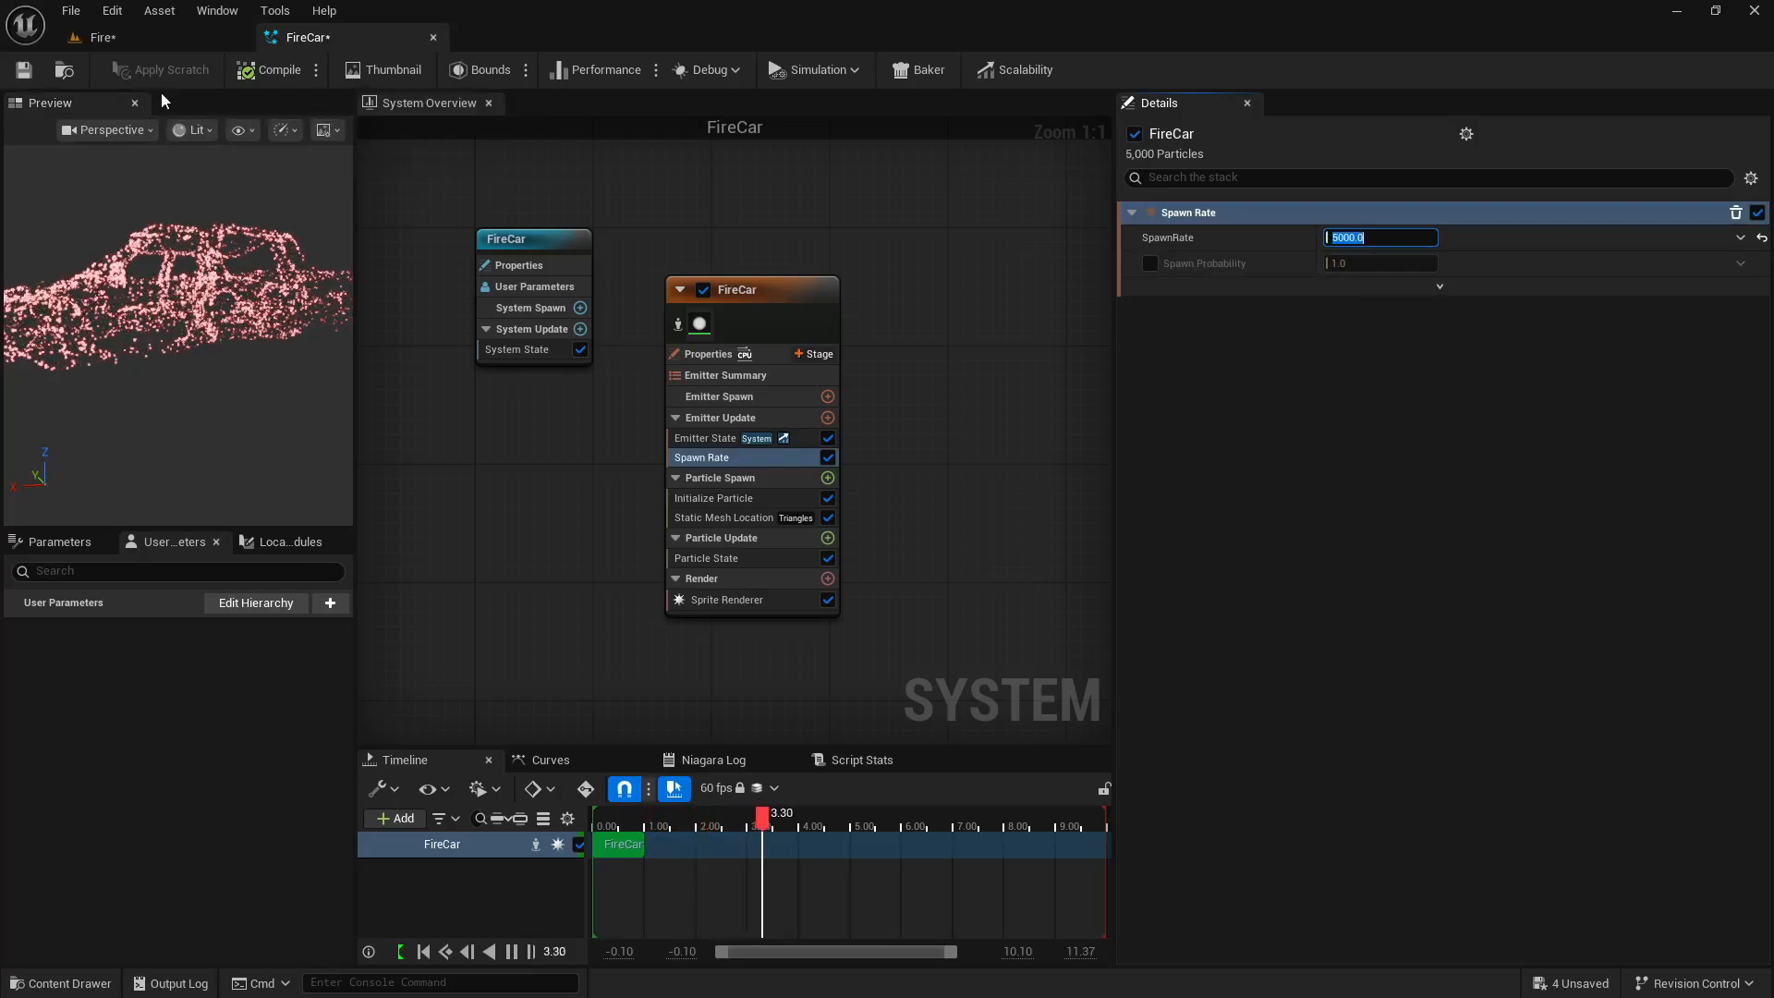
pyautogui.click(158, 34)
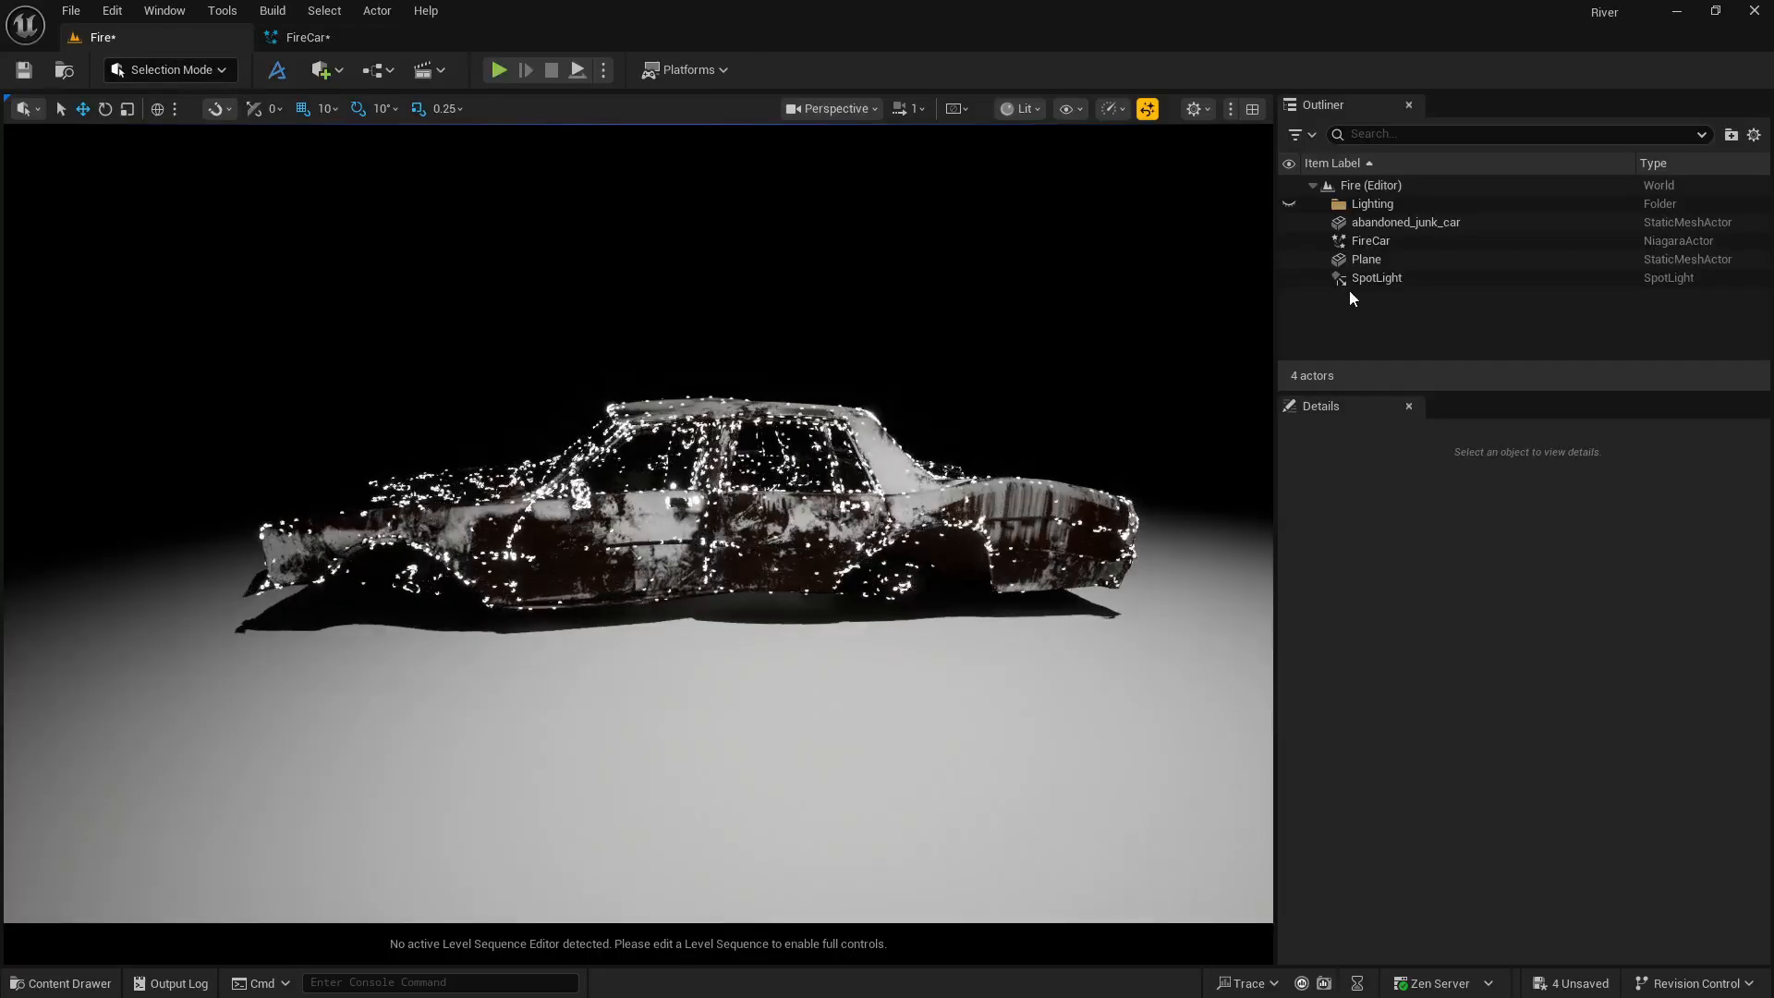
# Attach the FireCar actor to abandoned_junk_car in the Outliner, and save the FireCar system and the level.
pyautogui.click(1372, 242)
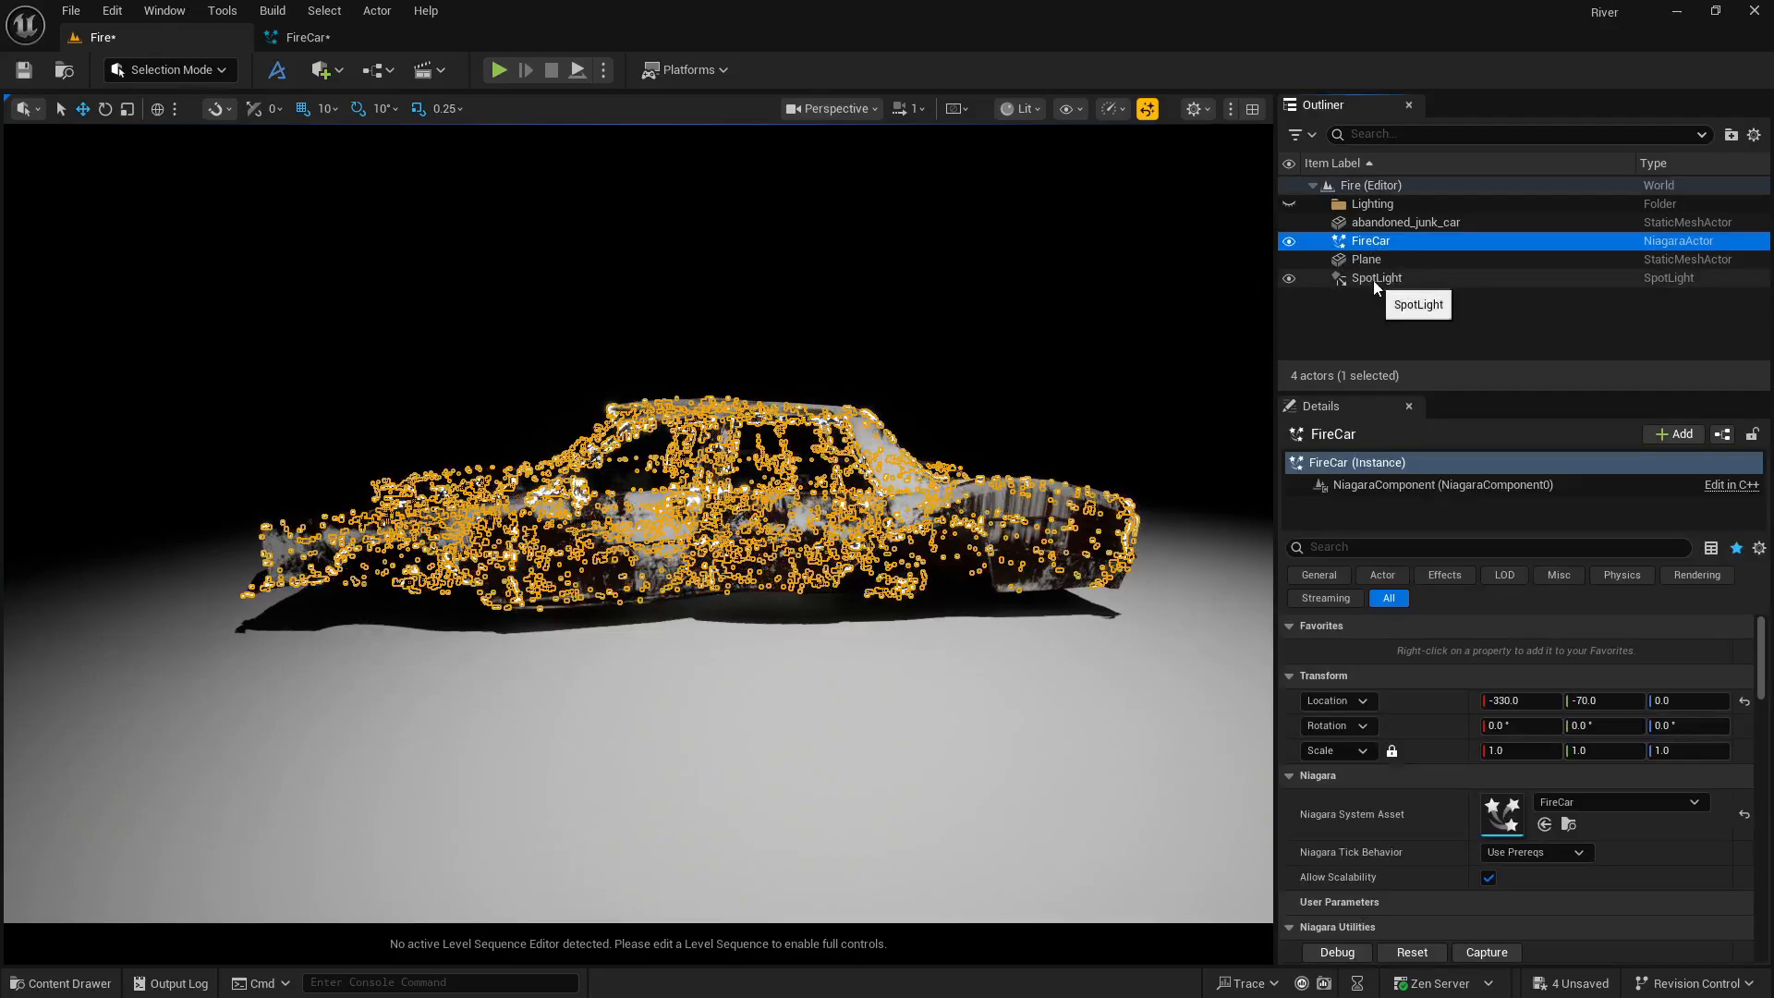
pyautogui.moveTo(1358, 249); pyautogui.dragTo(1366, 226)
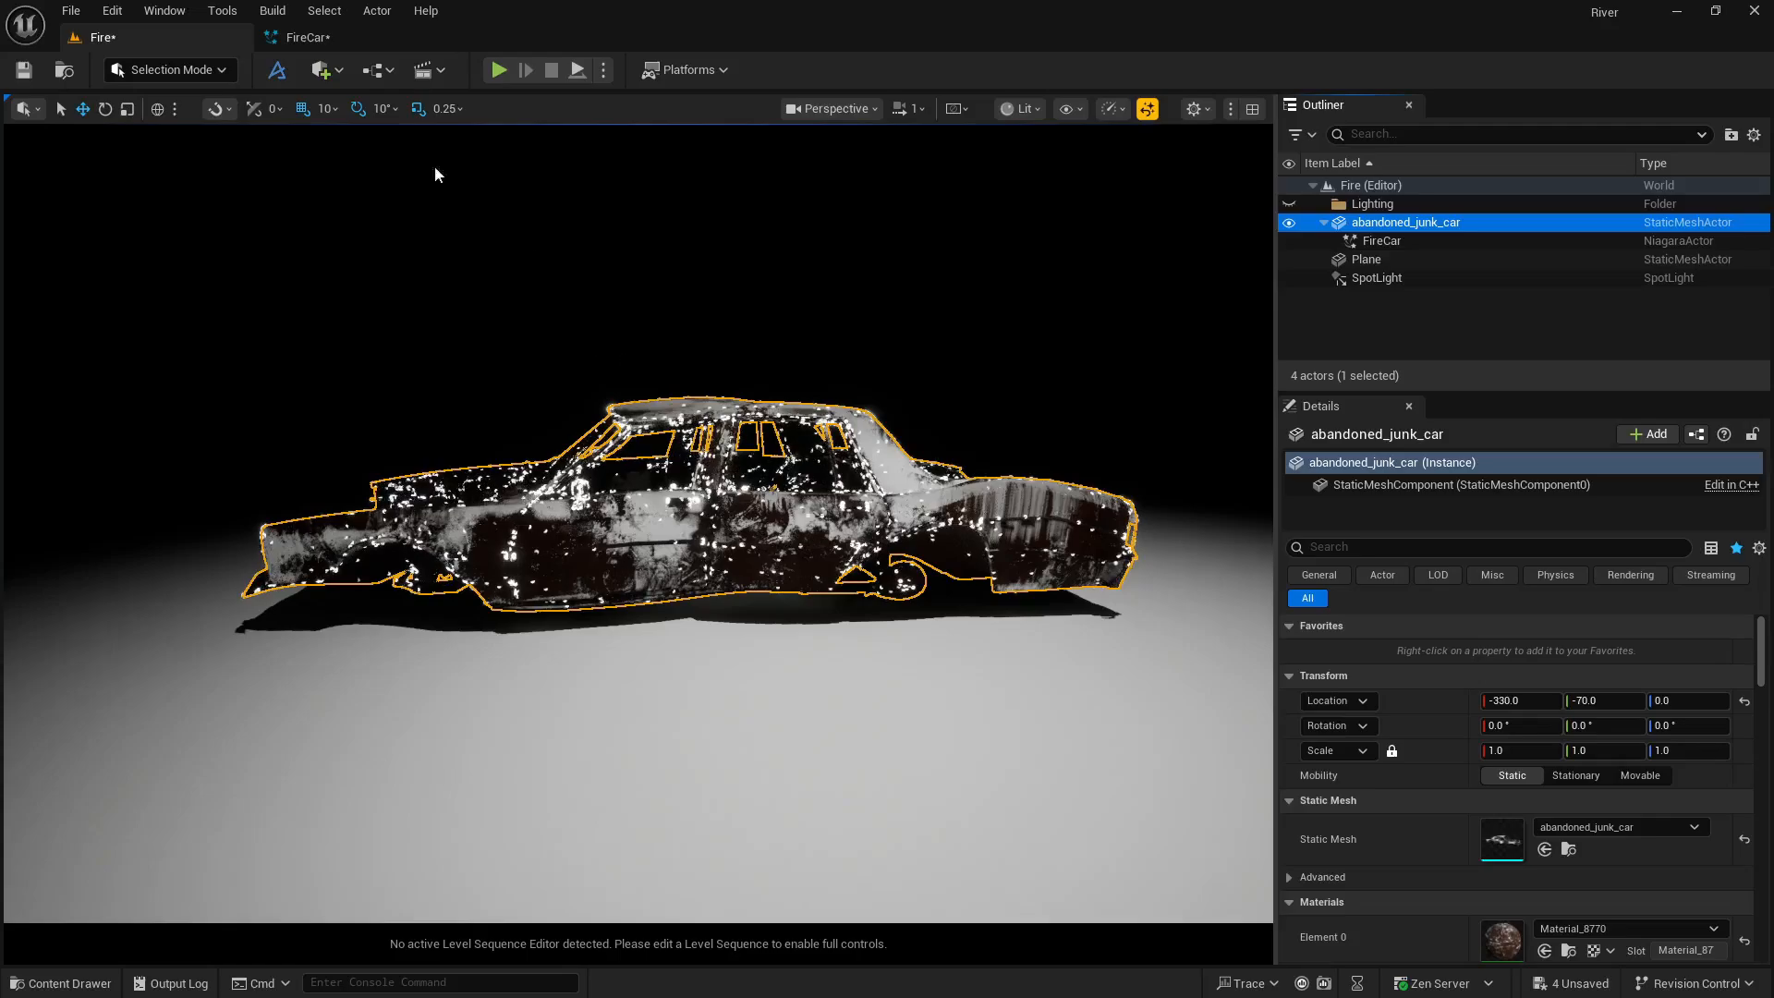
pyautogui.click(358, 39)
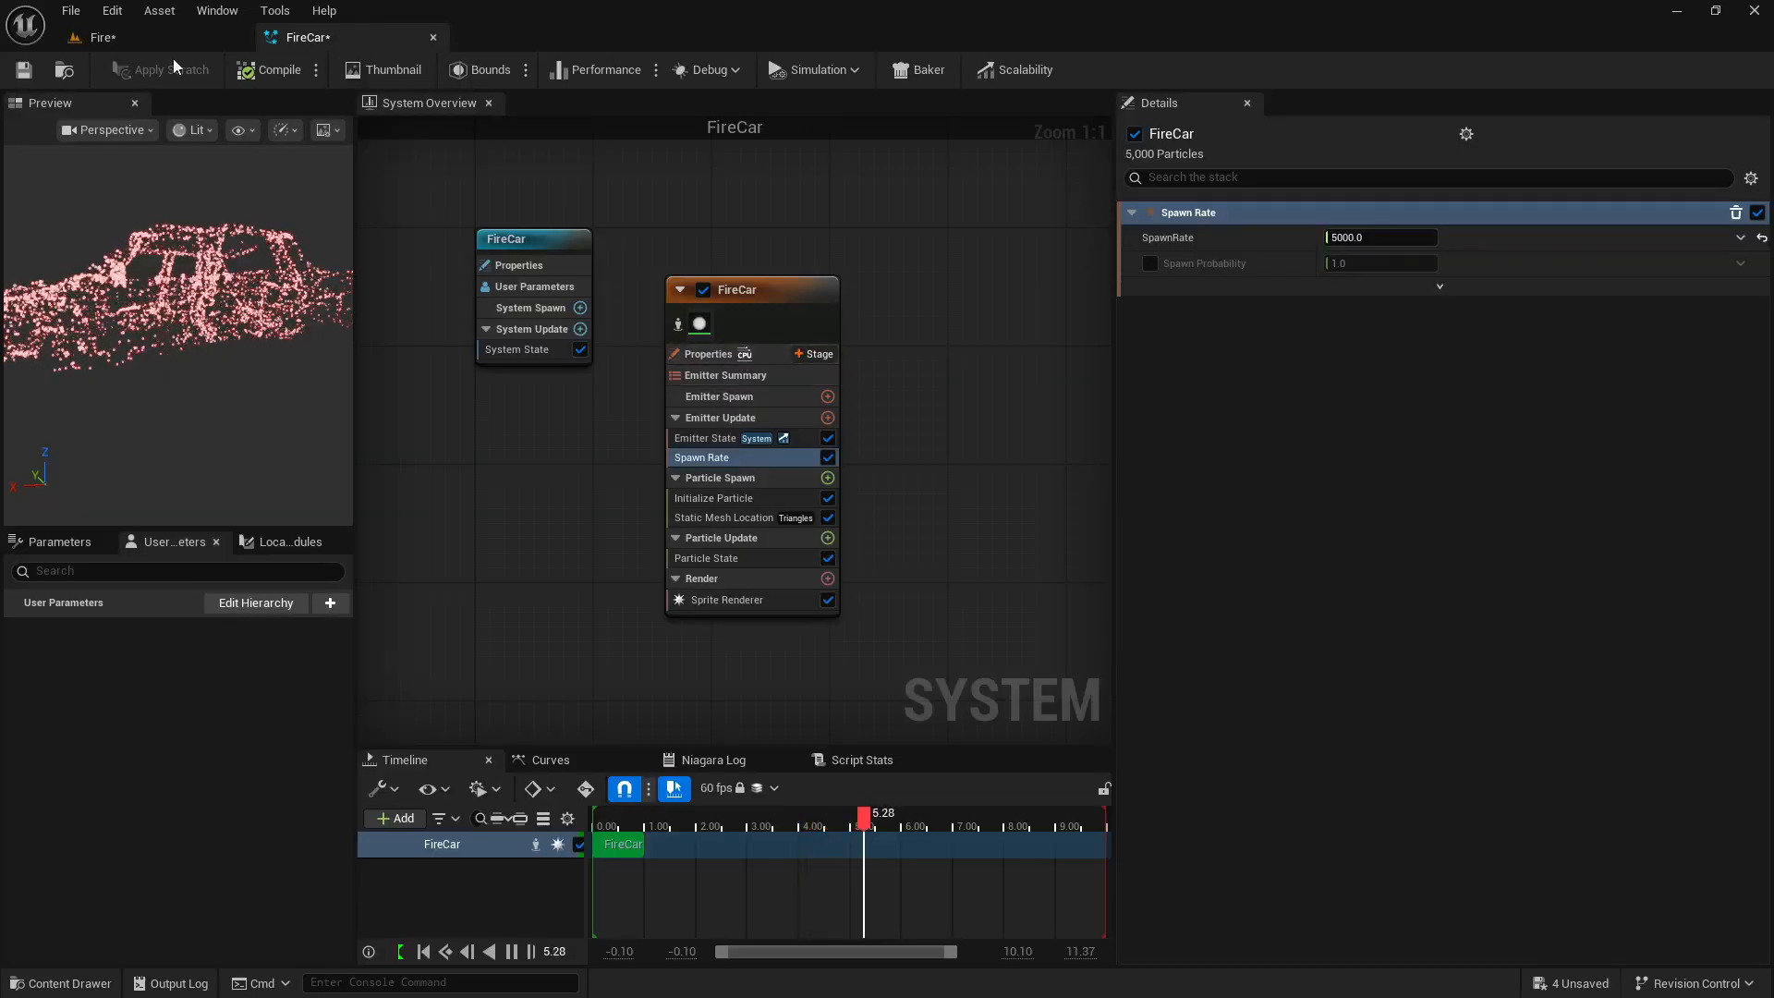
pyautogui.hotkey('ctrl', 's')
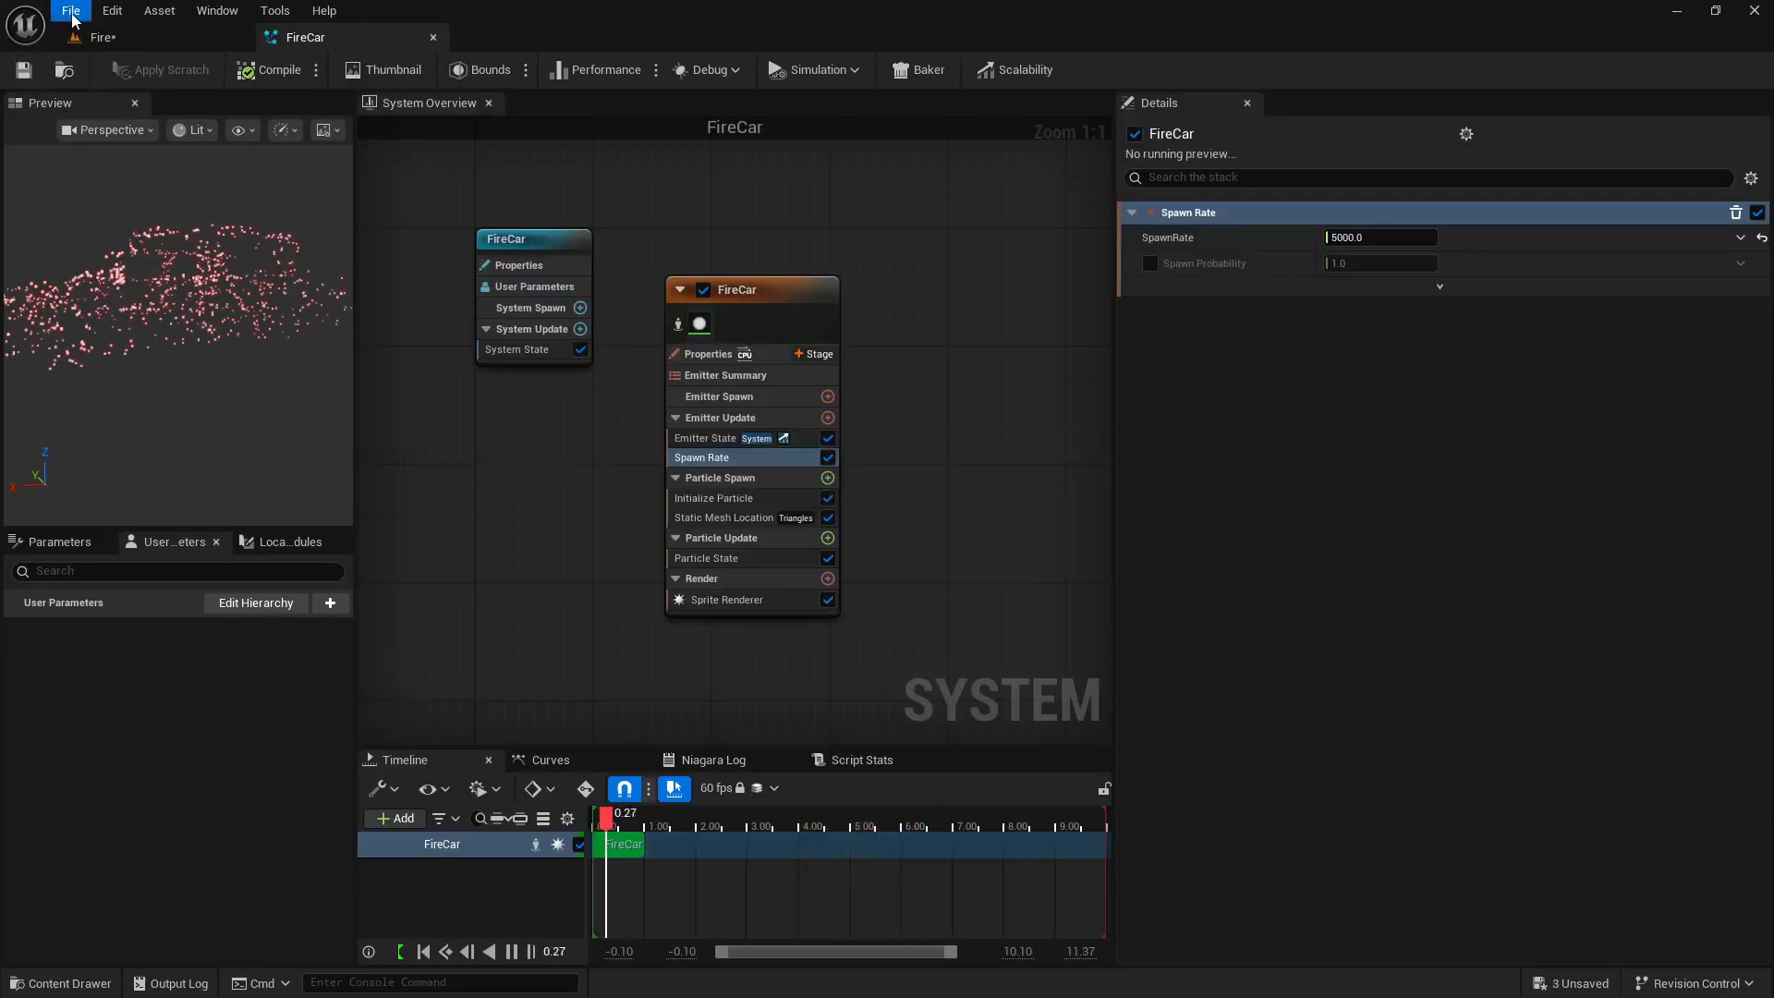
pyautogui.click(71, 17)
pyautogui.click(108, 125)
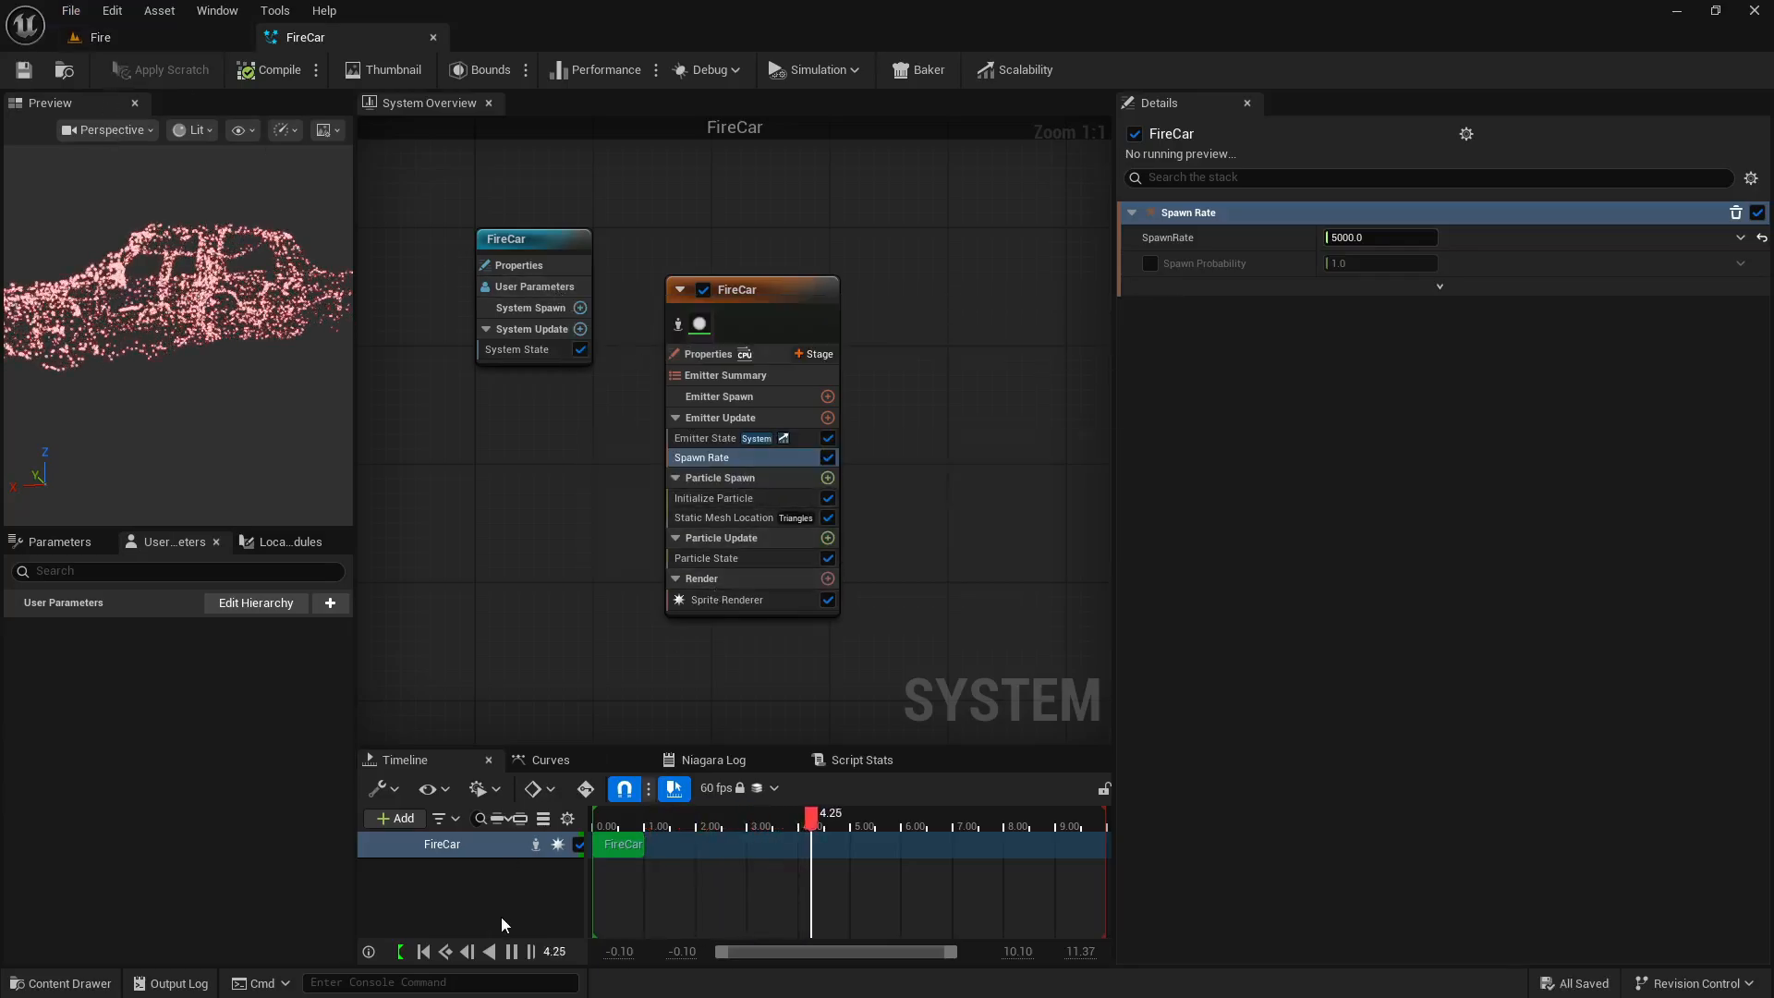
# Rewind the simulation to the start and add a Set Fluid Source Attributes module to the FireCar emitter's Particle Update.
pyautogui.click(424, 951)
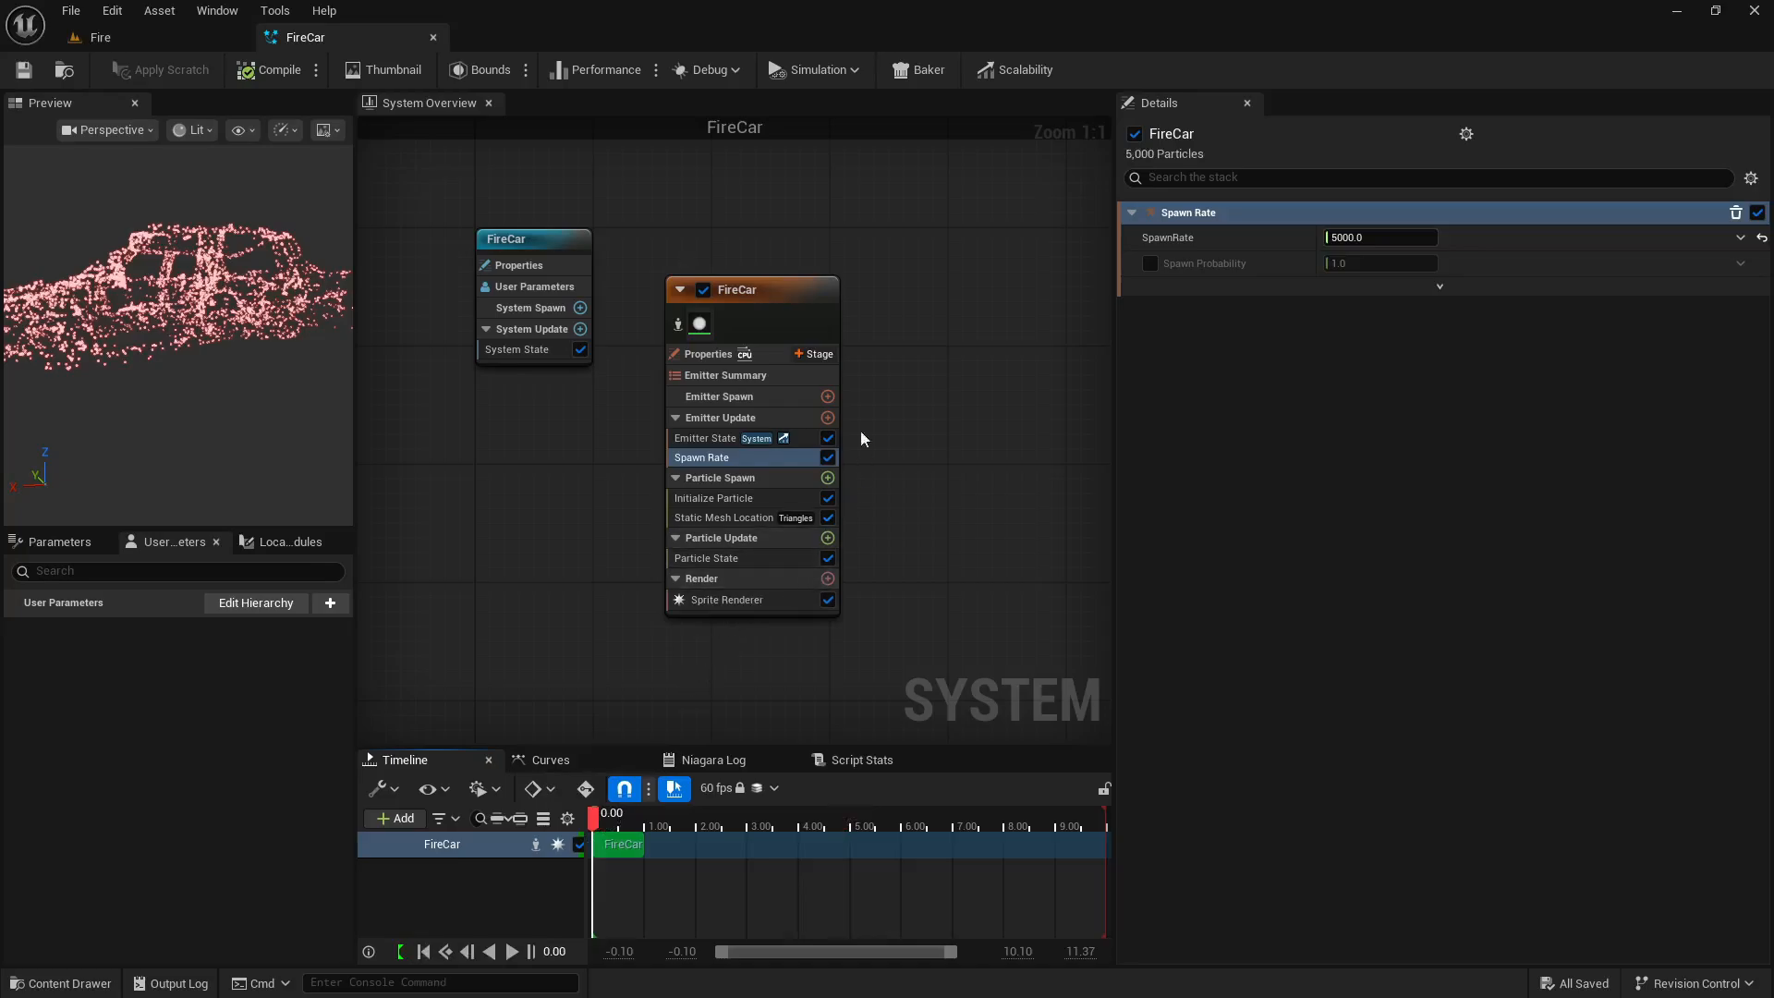
pyautogui.click(828, 538)
pyautogui.write('flui')
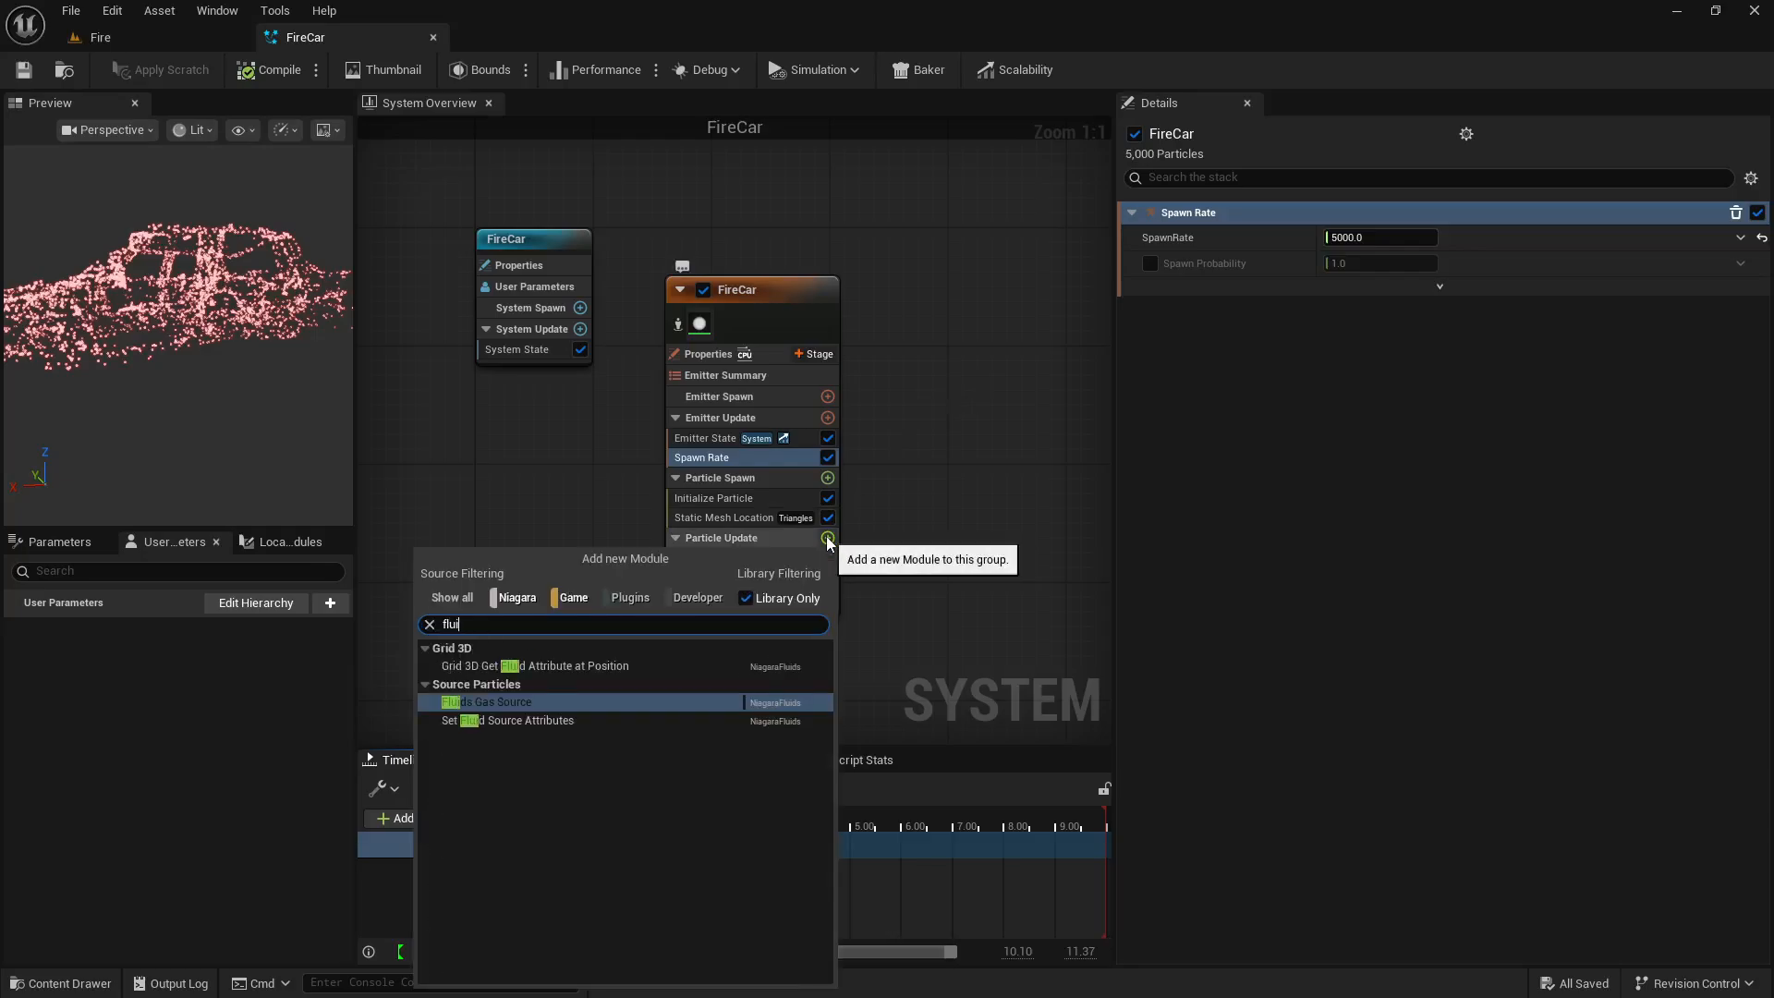
pyautogui.write('d')
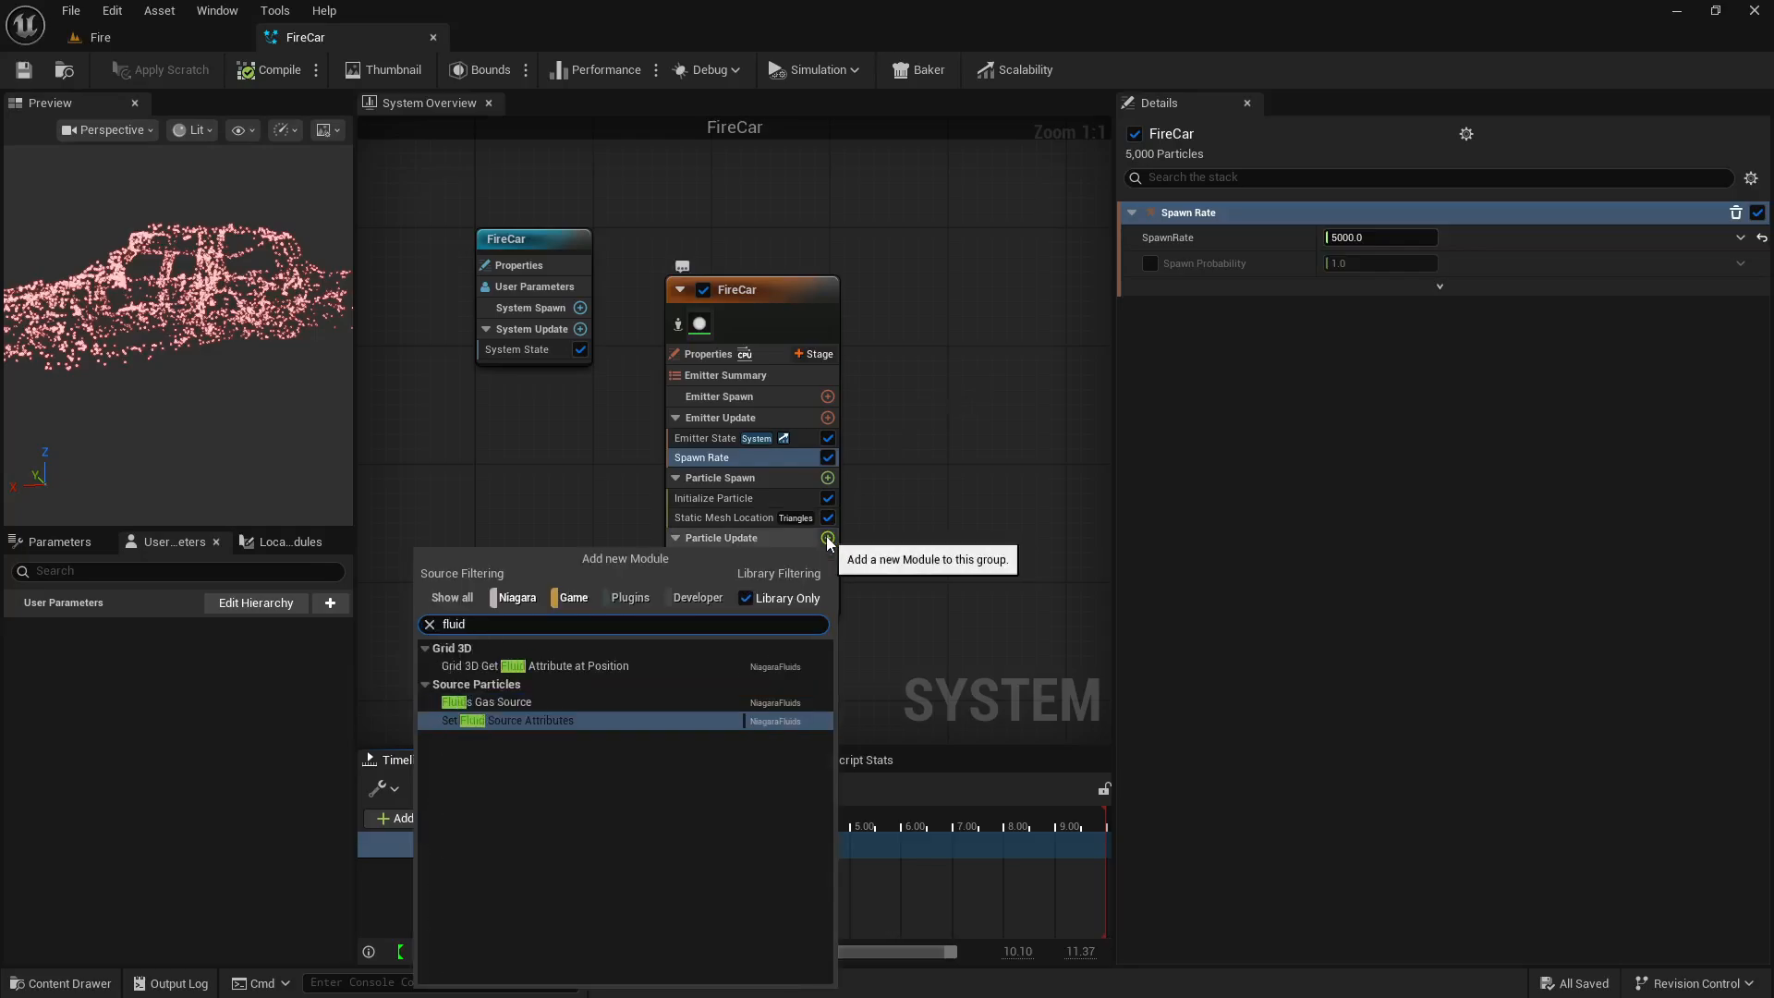
pyautogui.click(551, 719)
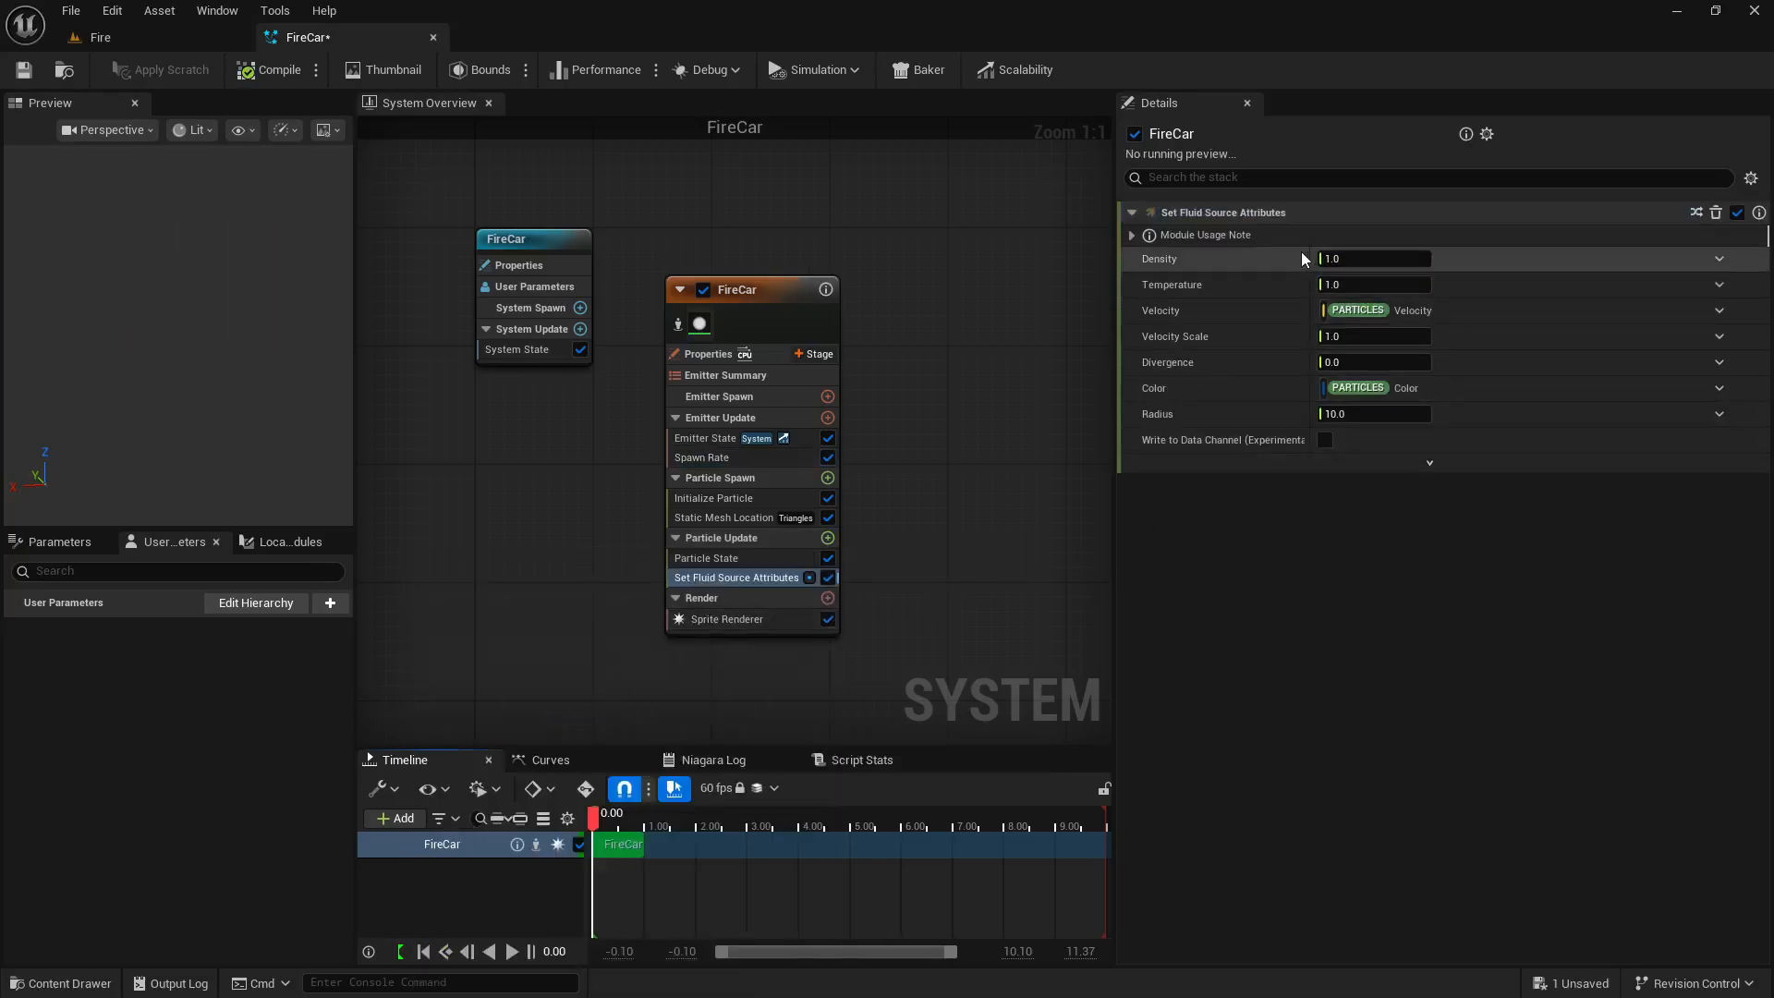
# Add the Grid3D_Gas_Master_Emitter to the FireCar system, finding it with the search term "master".
pyautogui.moveTo(978, 447); pyautogui.dragTo(783, 485, button='right')
pyautogui.rightClick(768, 405)
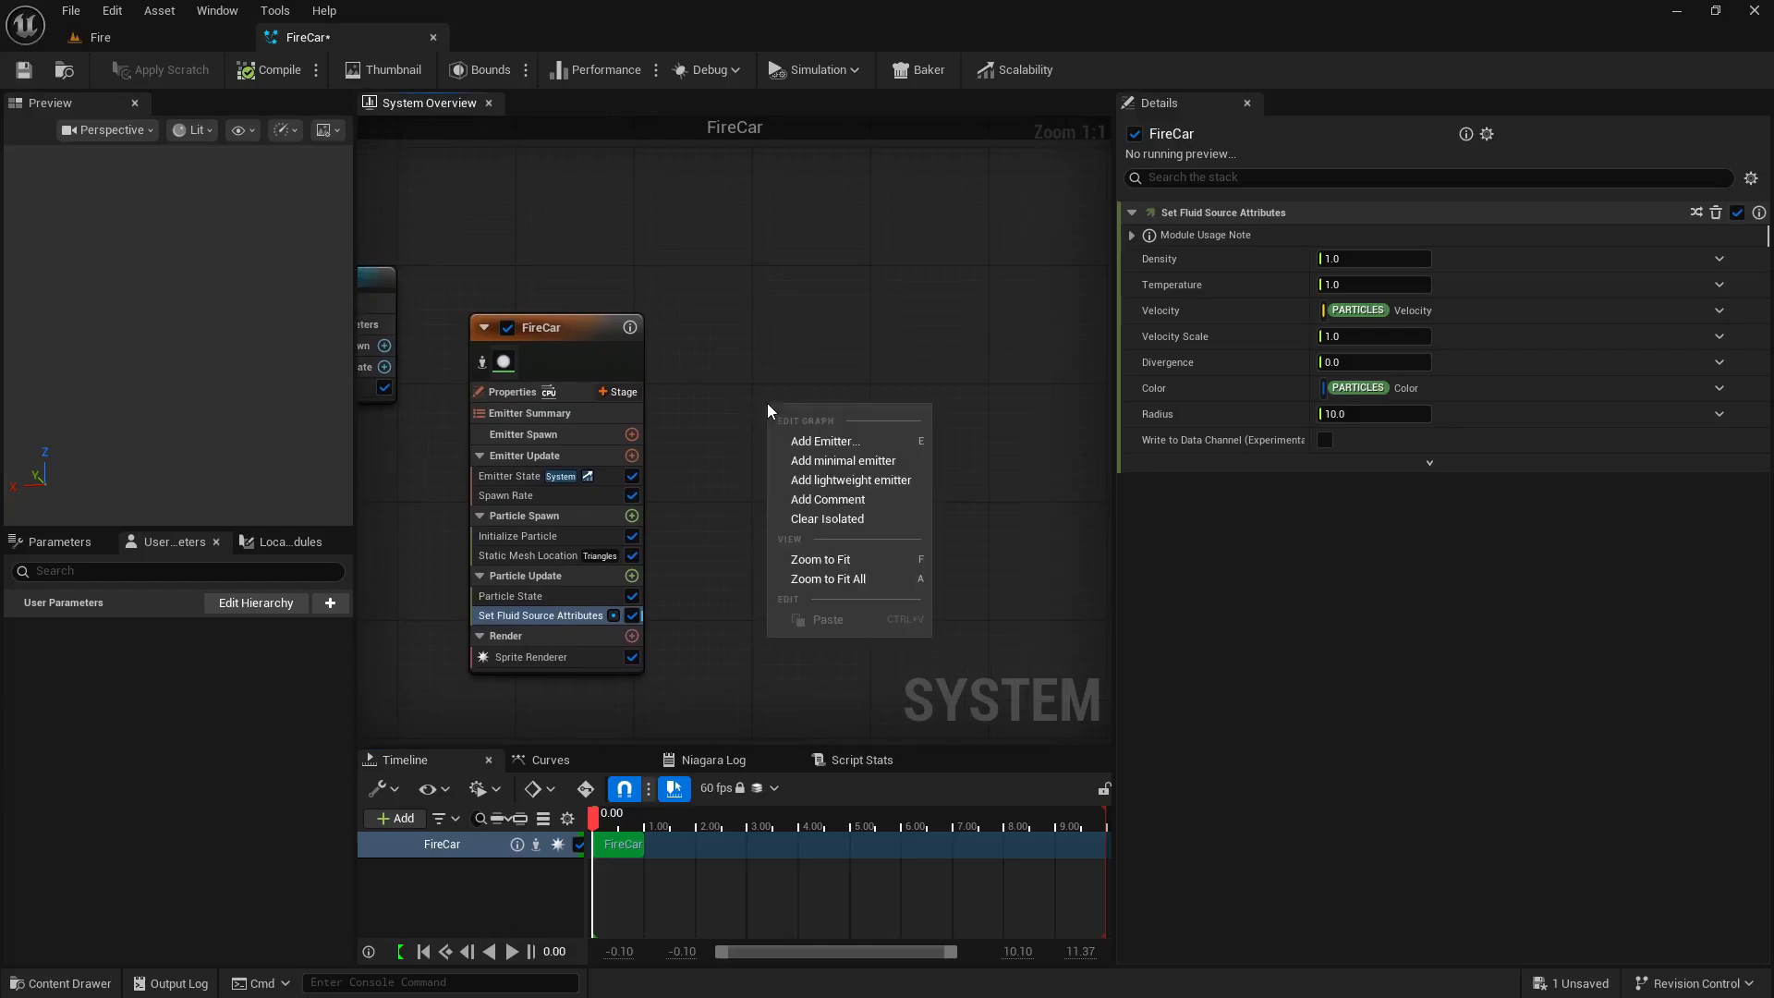
pyautogui.click(794, 450)
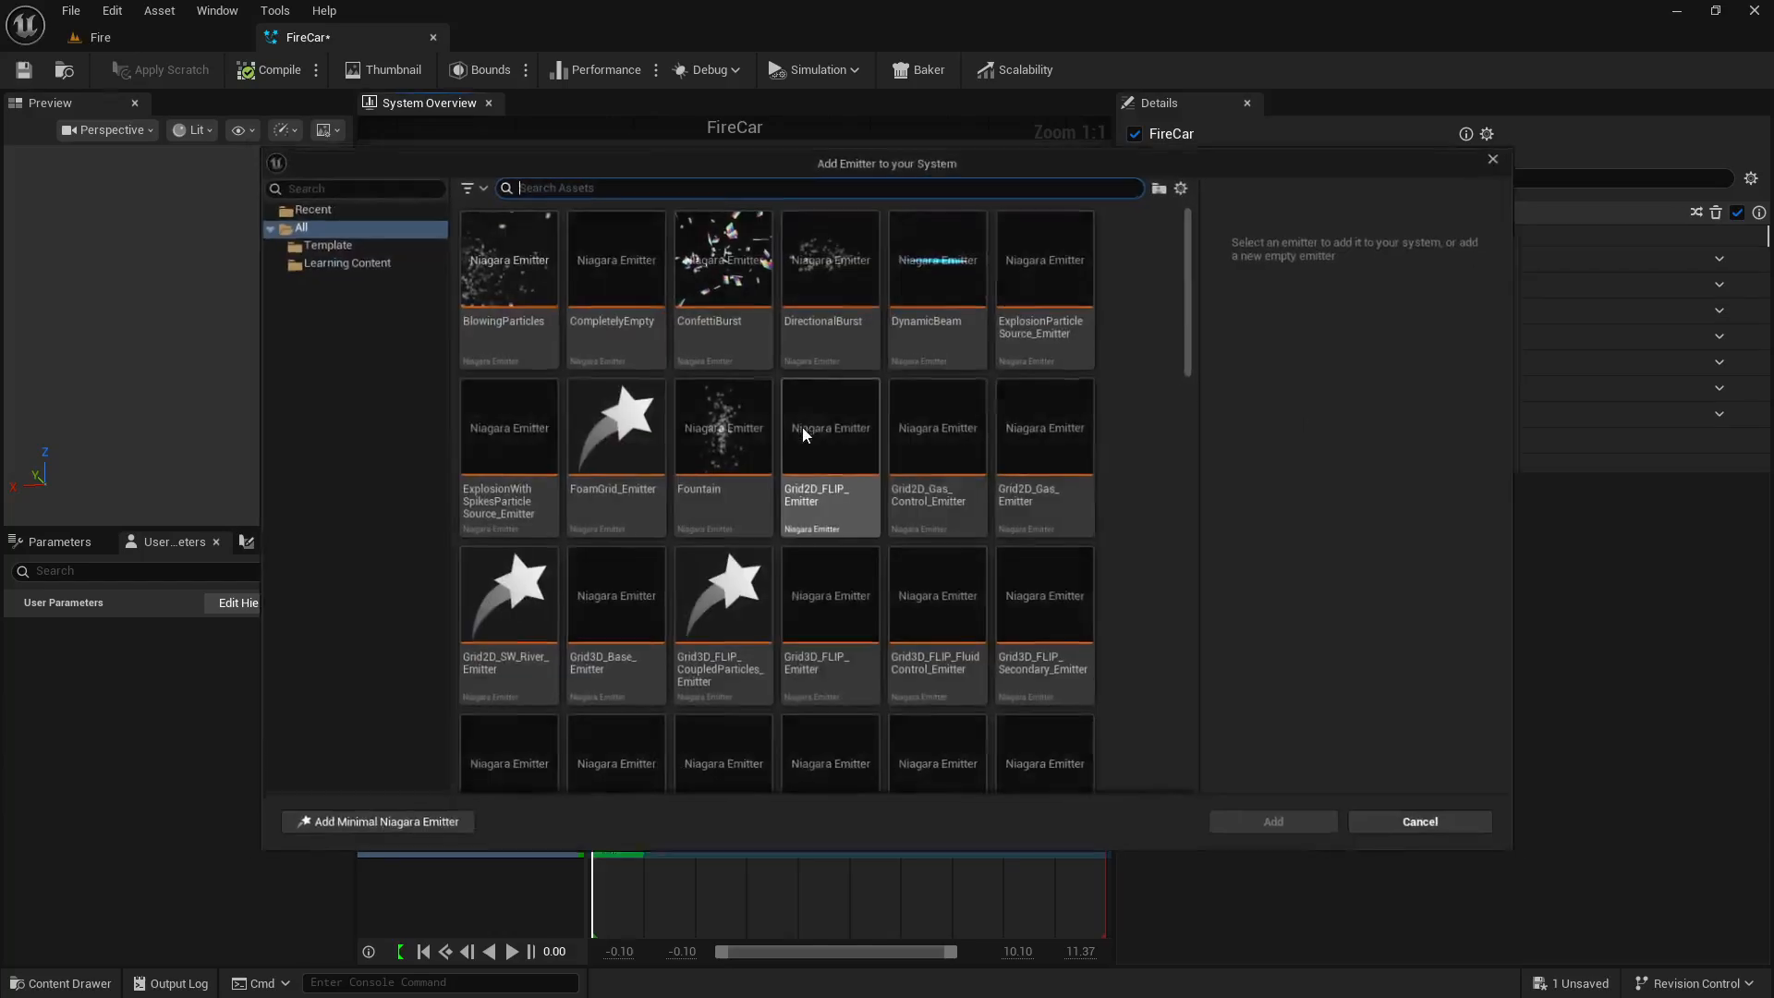
pyautogui.write('master')
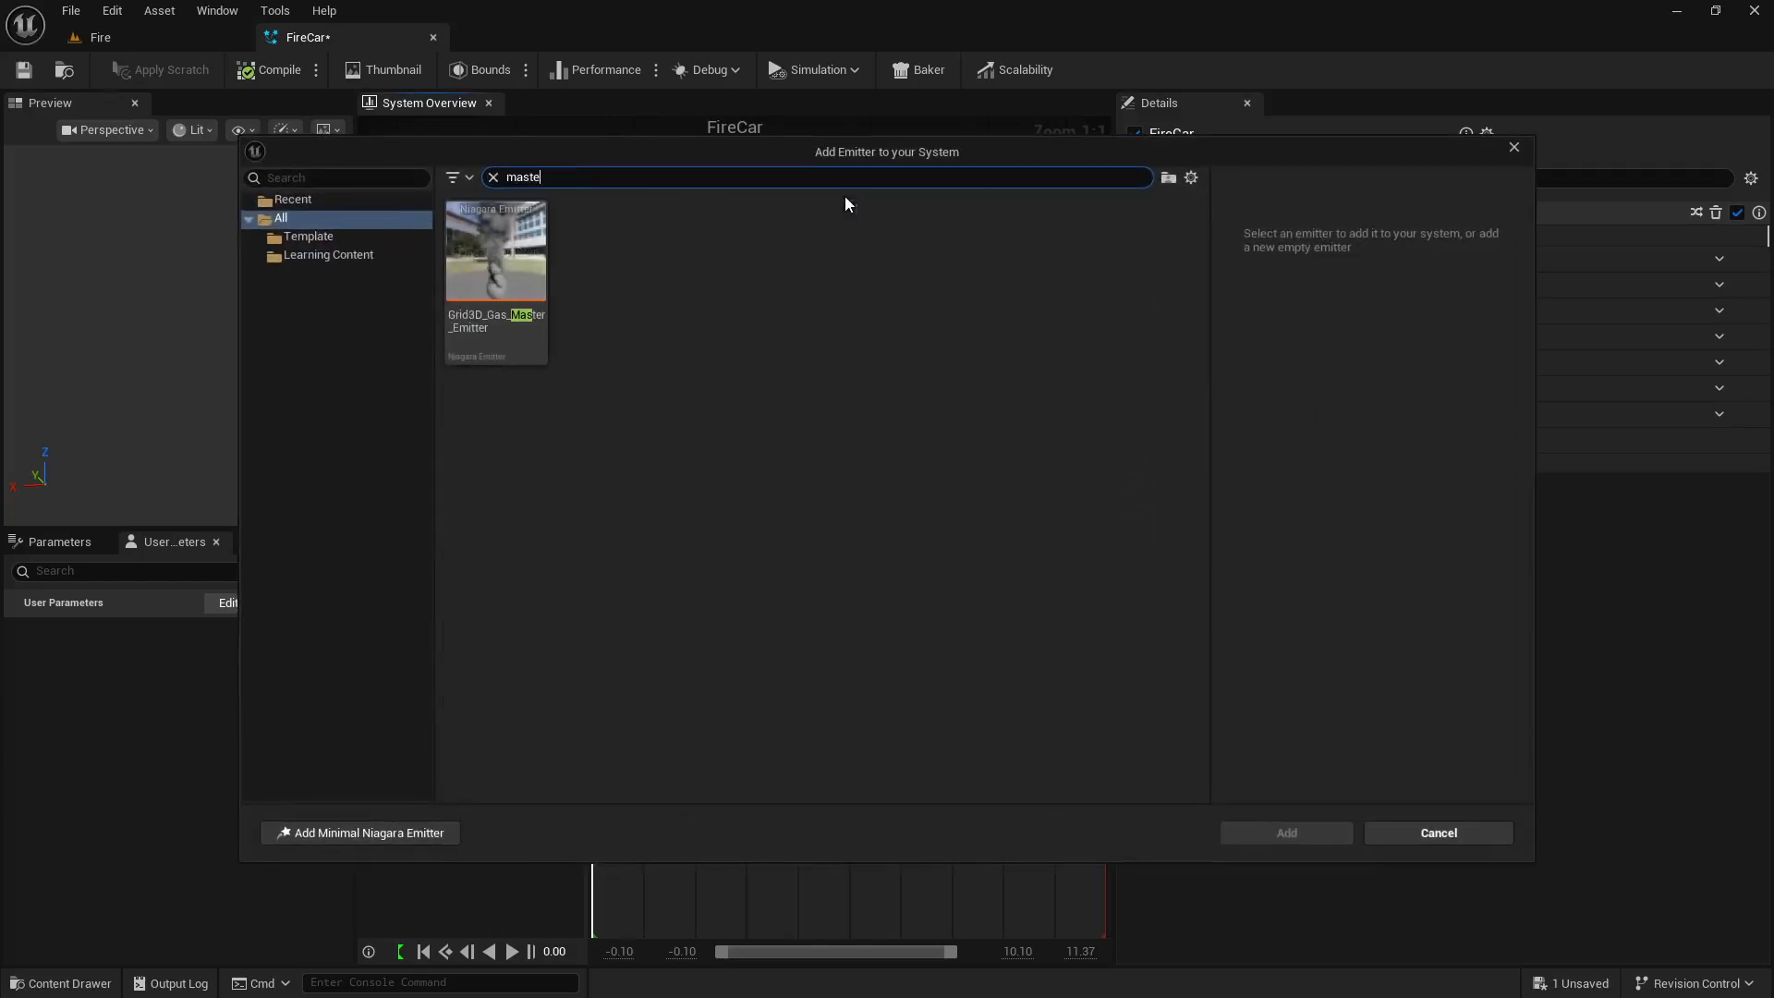
pyautogui.click(497, 277)
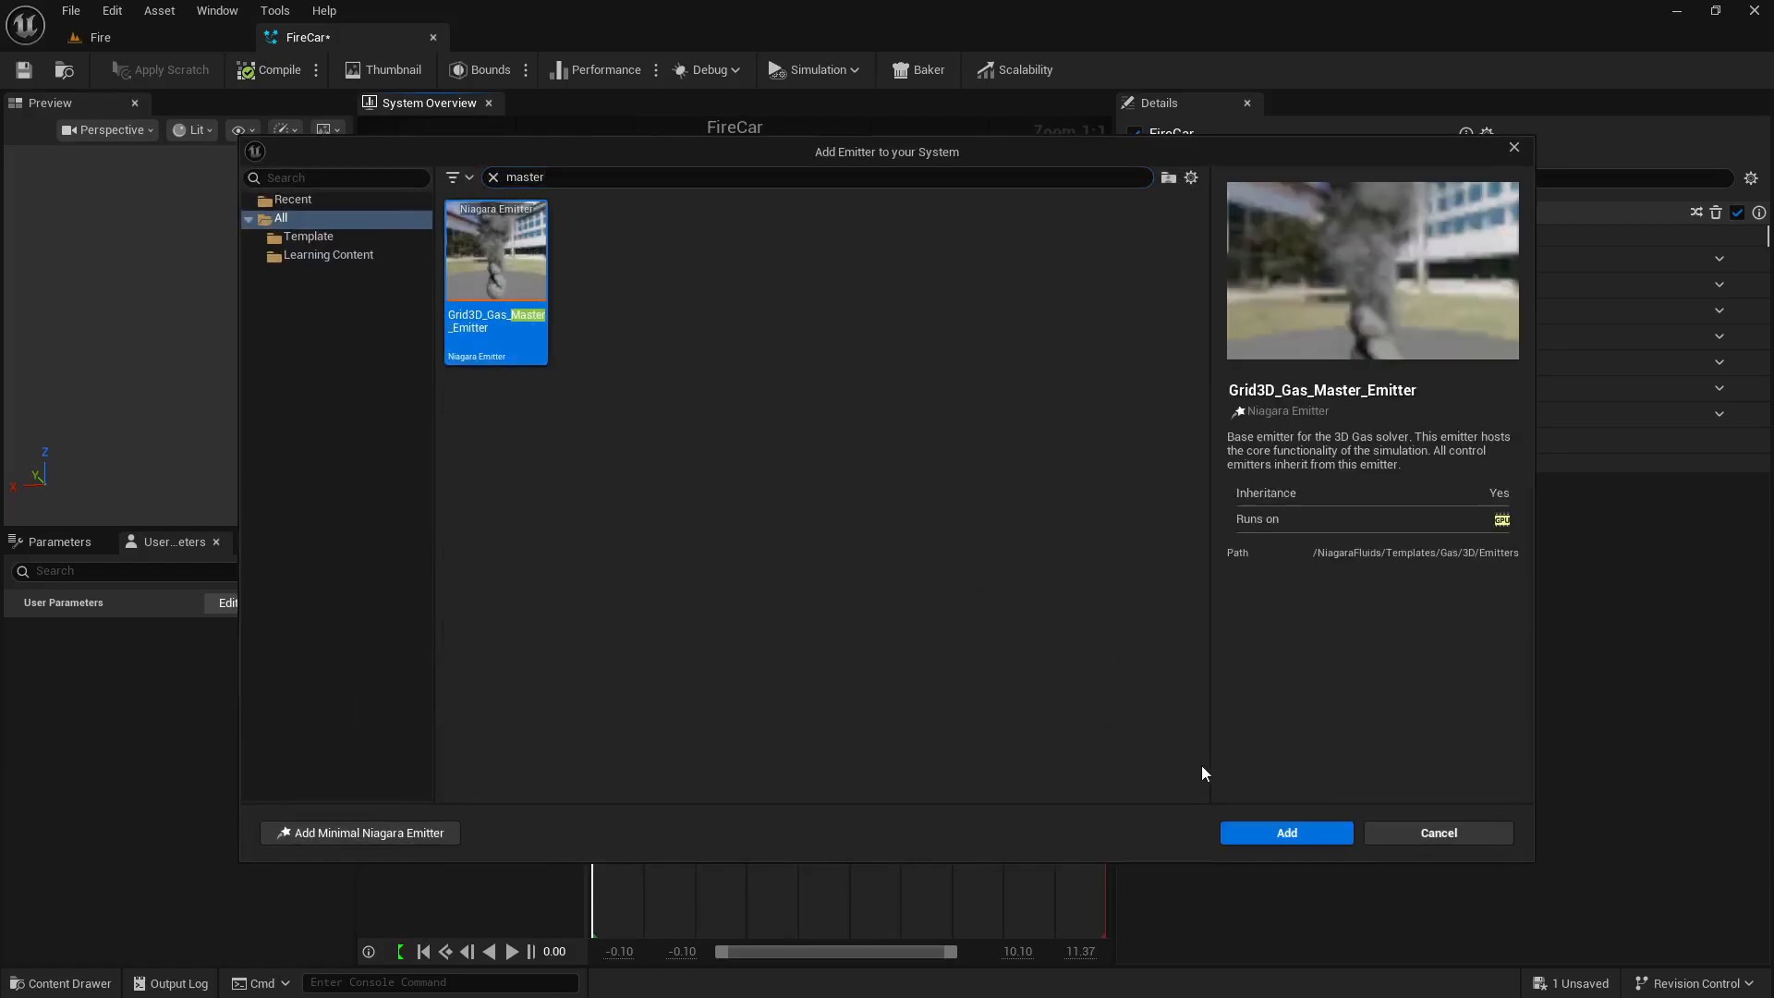
pyautogui.click(1295, 834)
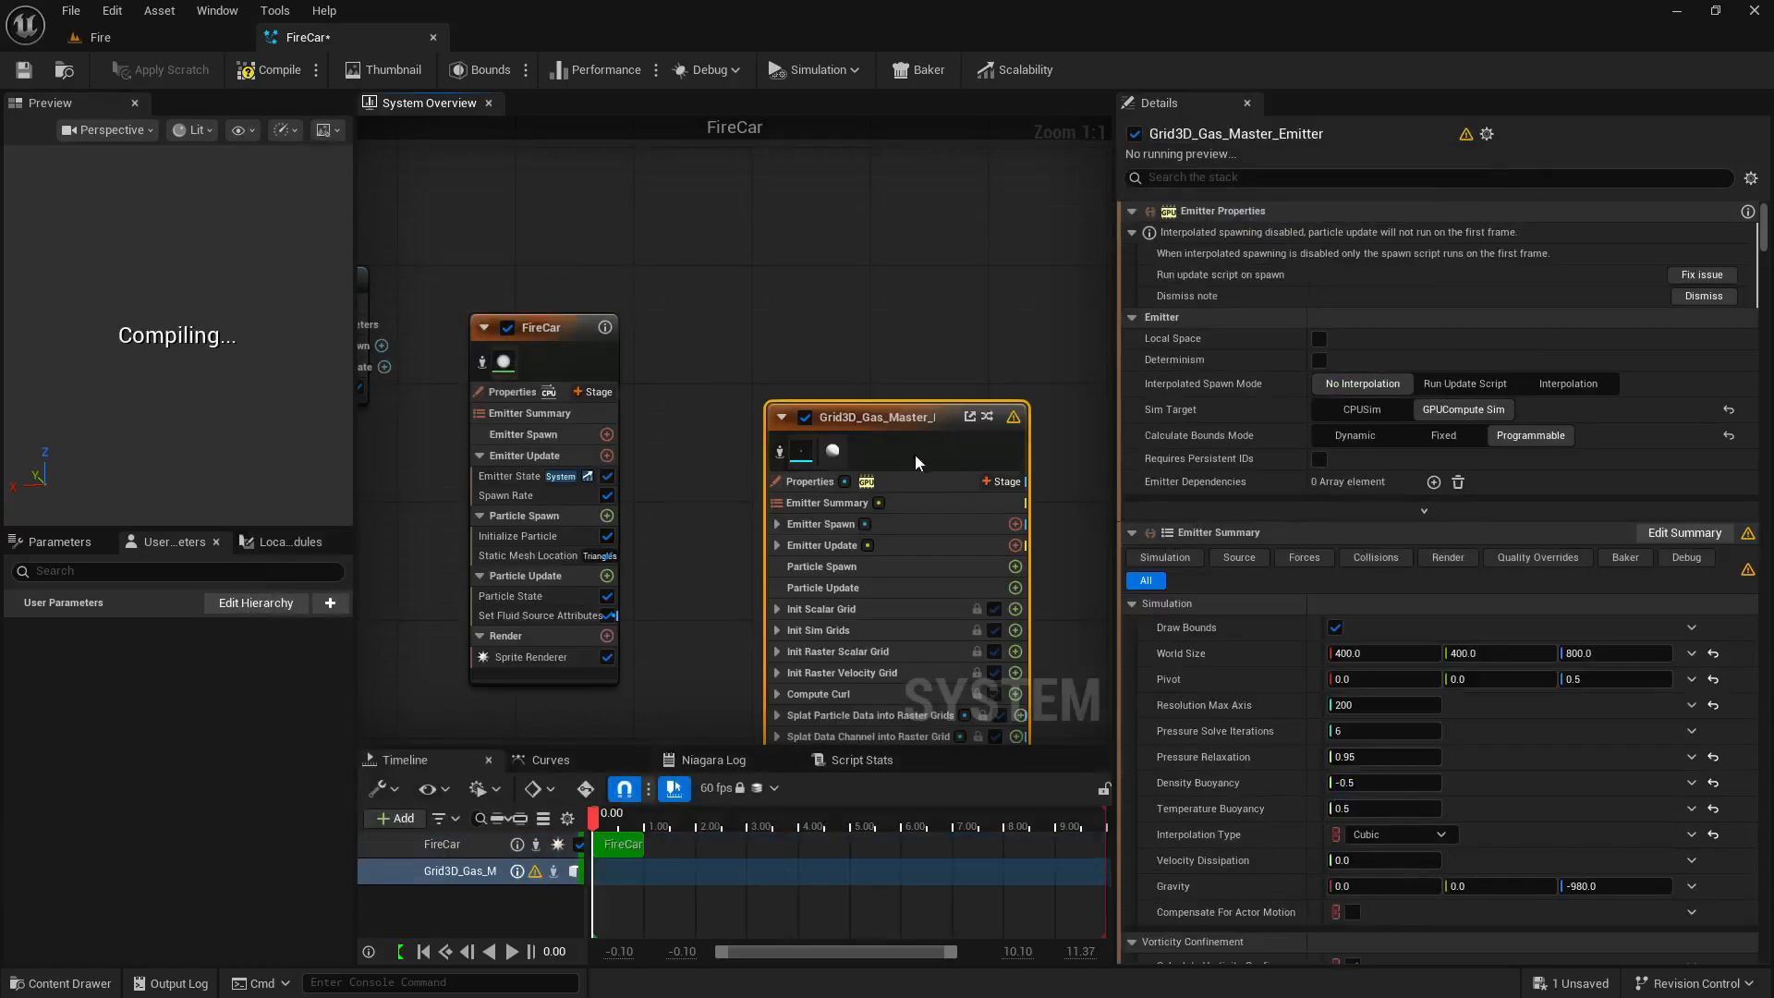
# Set the FireCar emitter's Sim Target to GPUCompute Sim and its Calculate Bounds Mode to Fixed.
pyautogui.scroll(-2, 569, 323)
pyautogui.moveTo(588, 301); pyautogui.dragTo(754, 522, button='right')
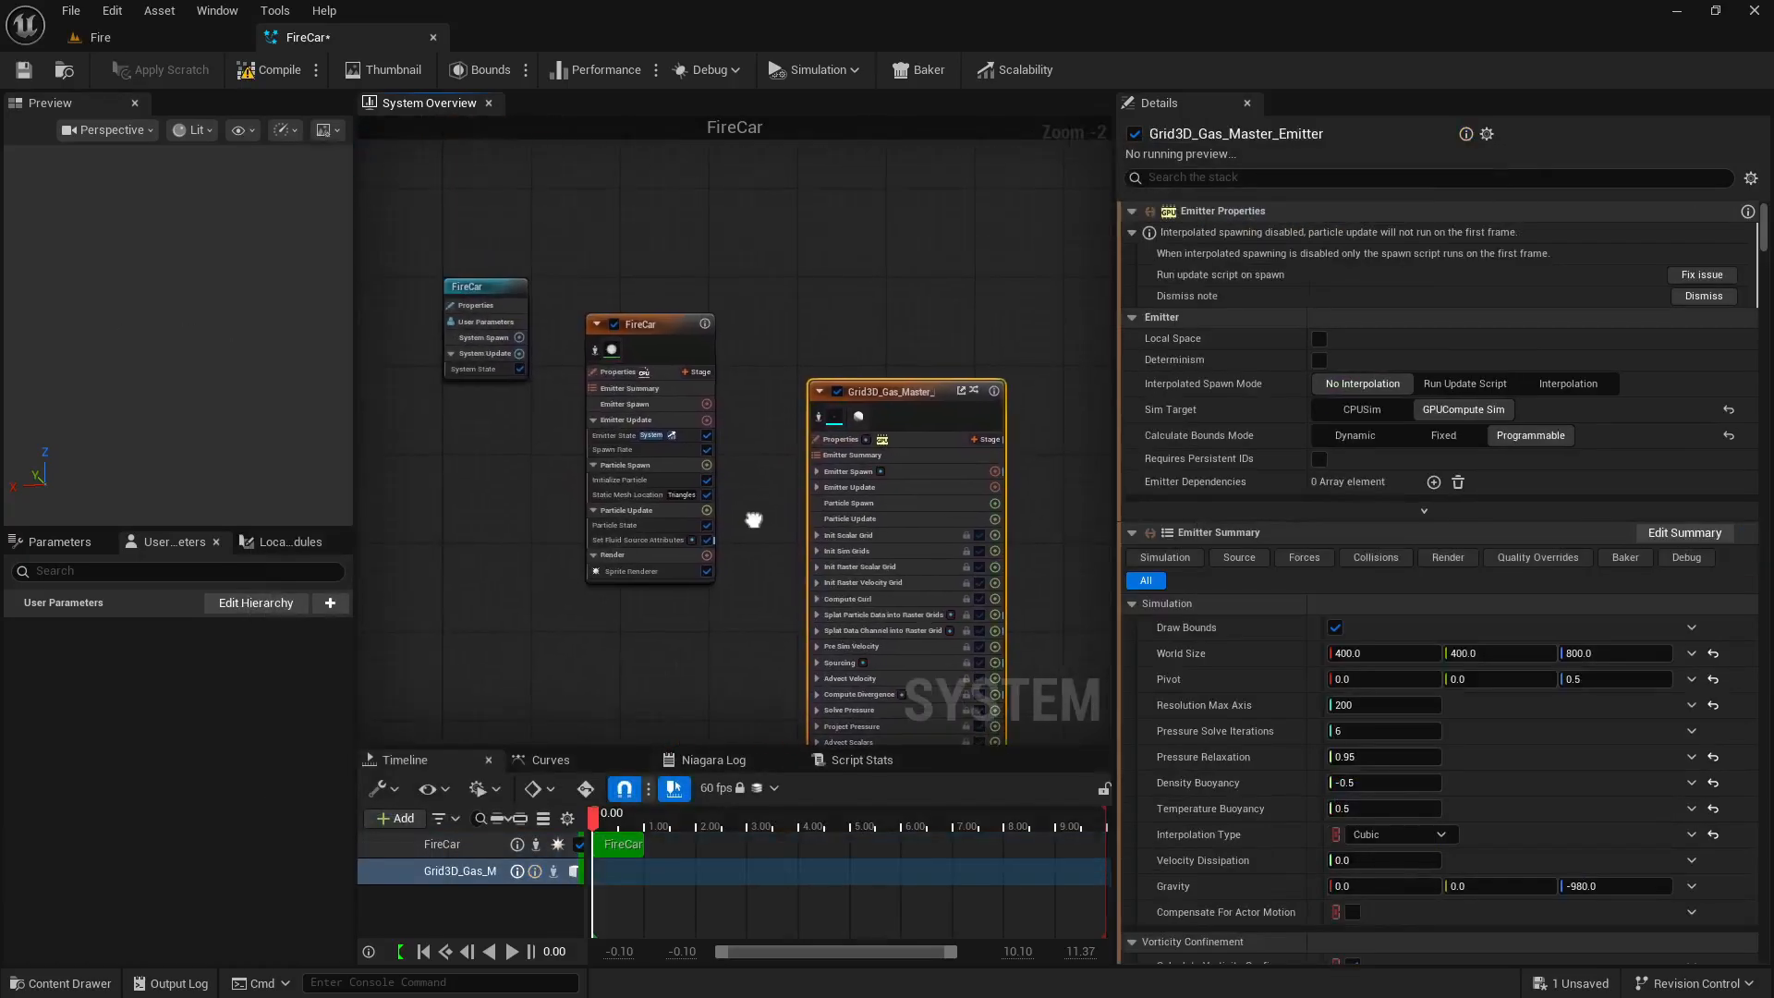
pyautogui.click(640, 371)
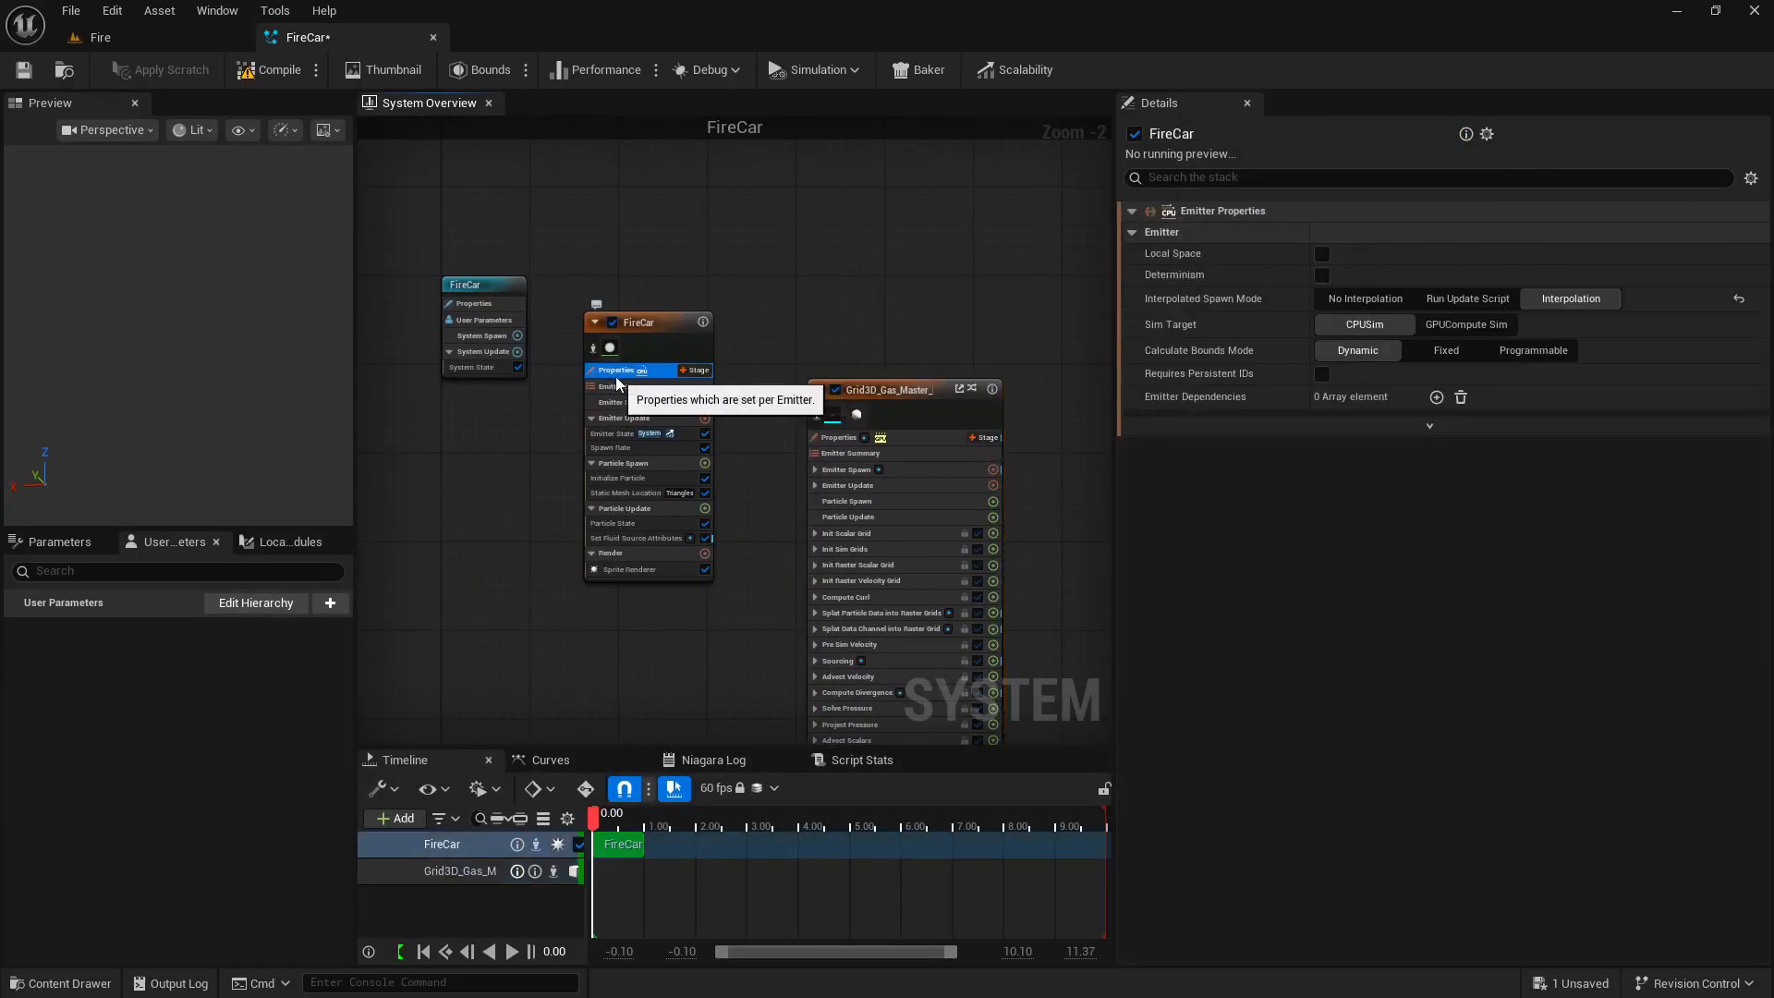
pyautogui.click(1479, 325)
pyautogui.click(1459, 397)
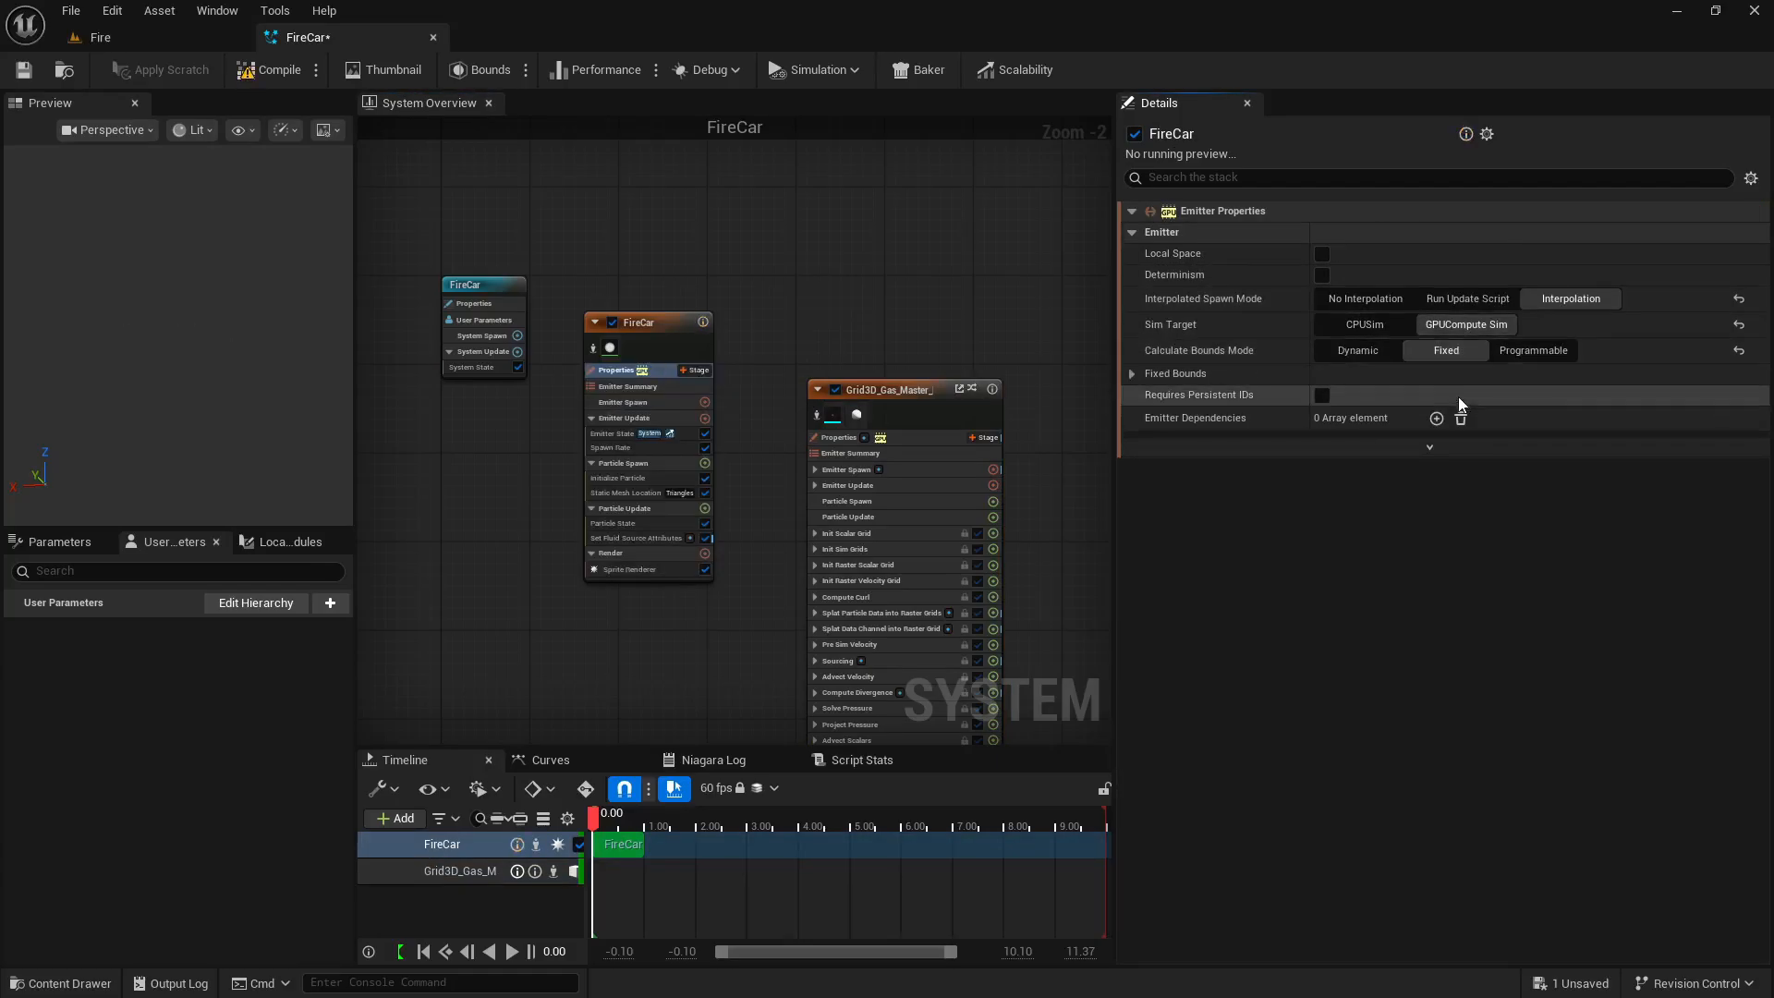
# Set the Interpolated Spawn Mode of Grid3D_Gas_Master_Emitter to Interpolation.
pyautogui.click(894, 389)
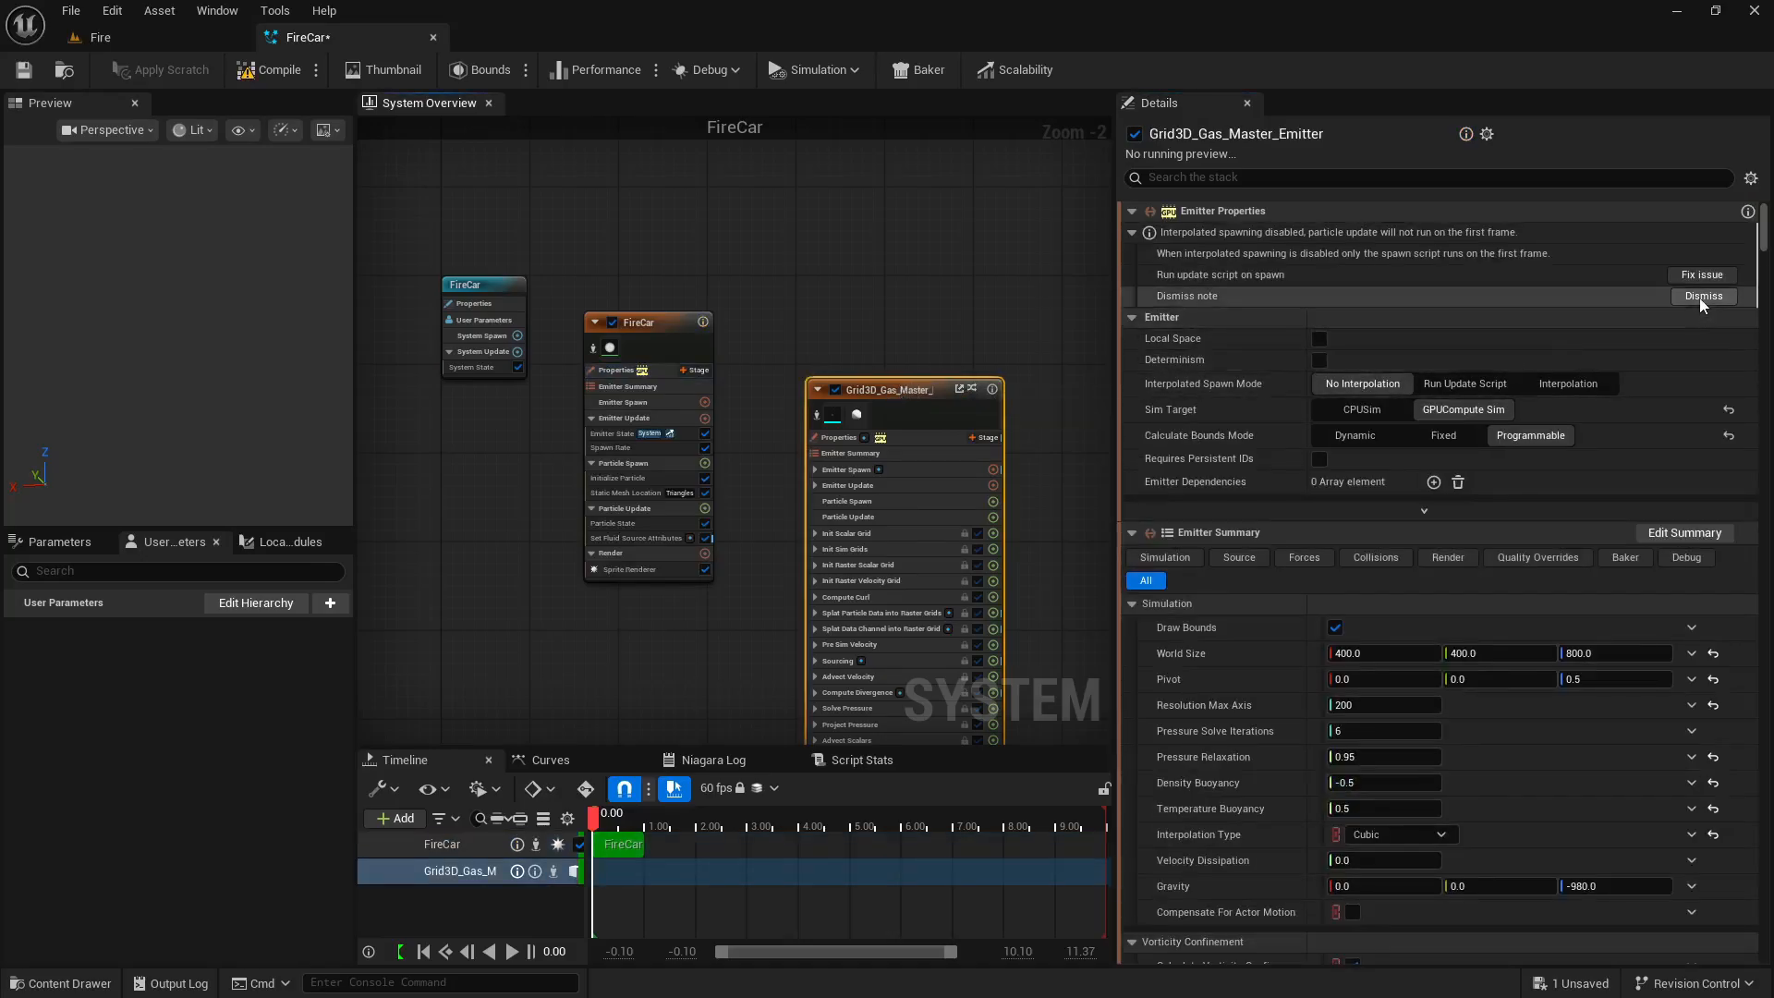
pyautogui.click(1542, 384)
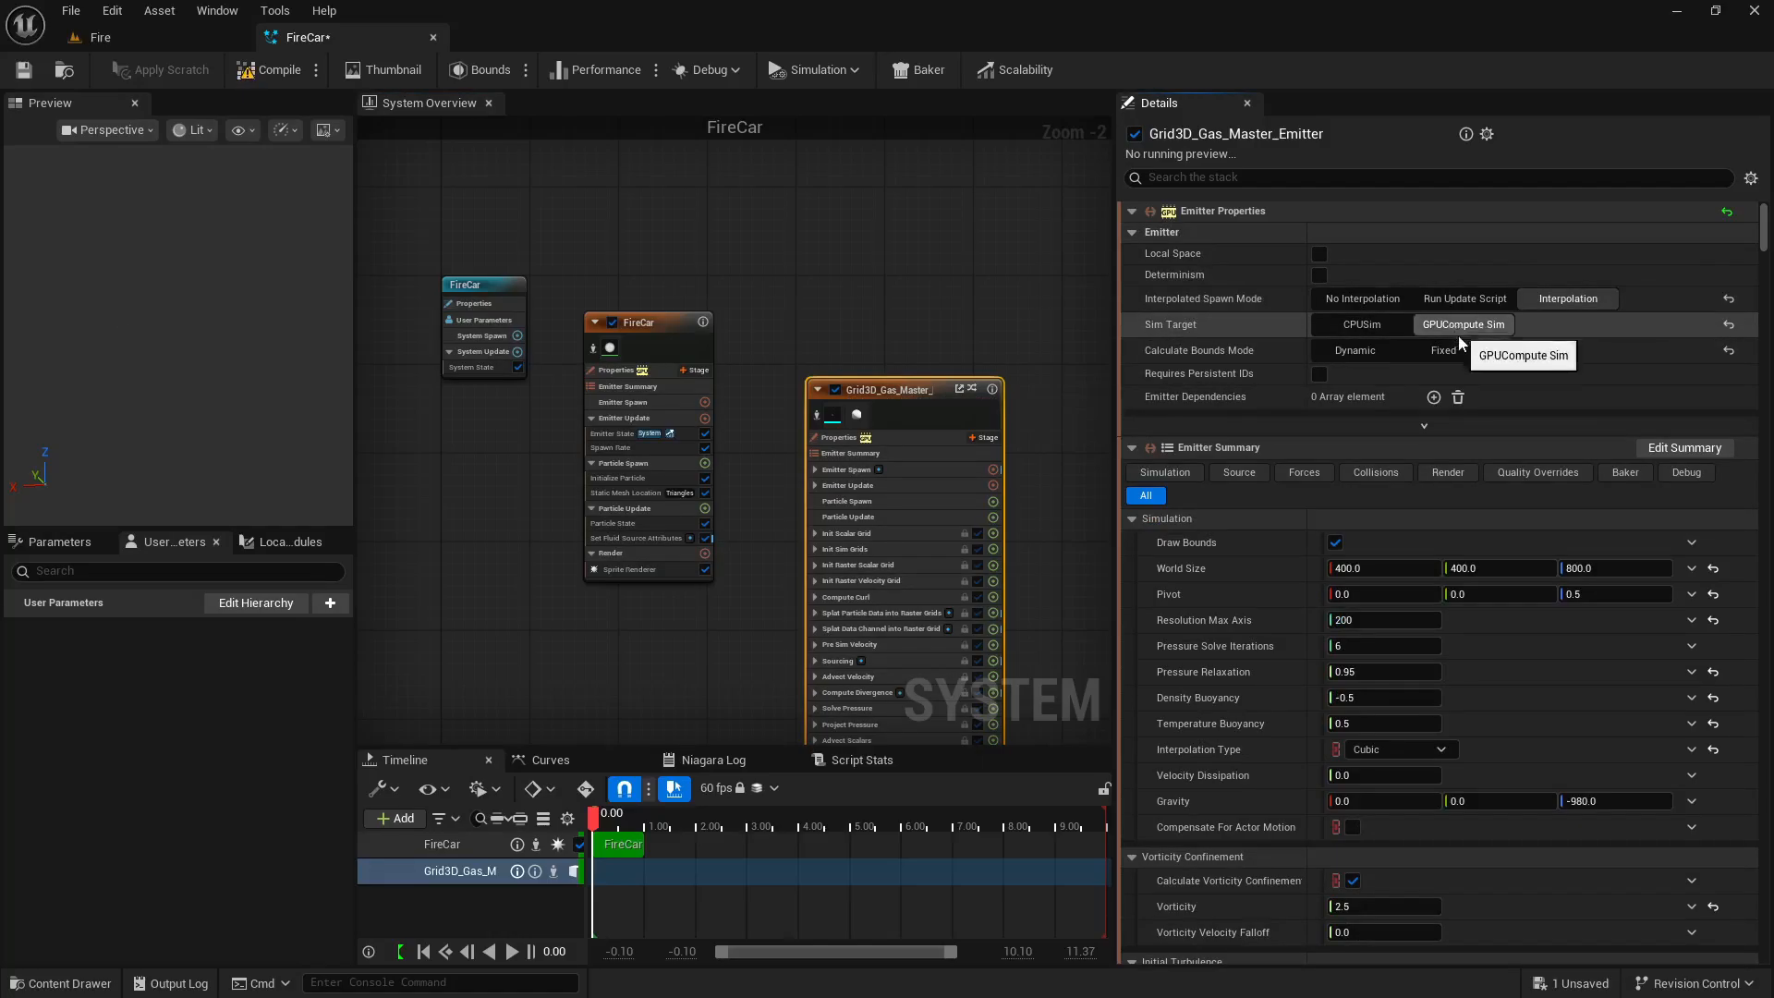
pyautogui.click(1452, 358)
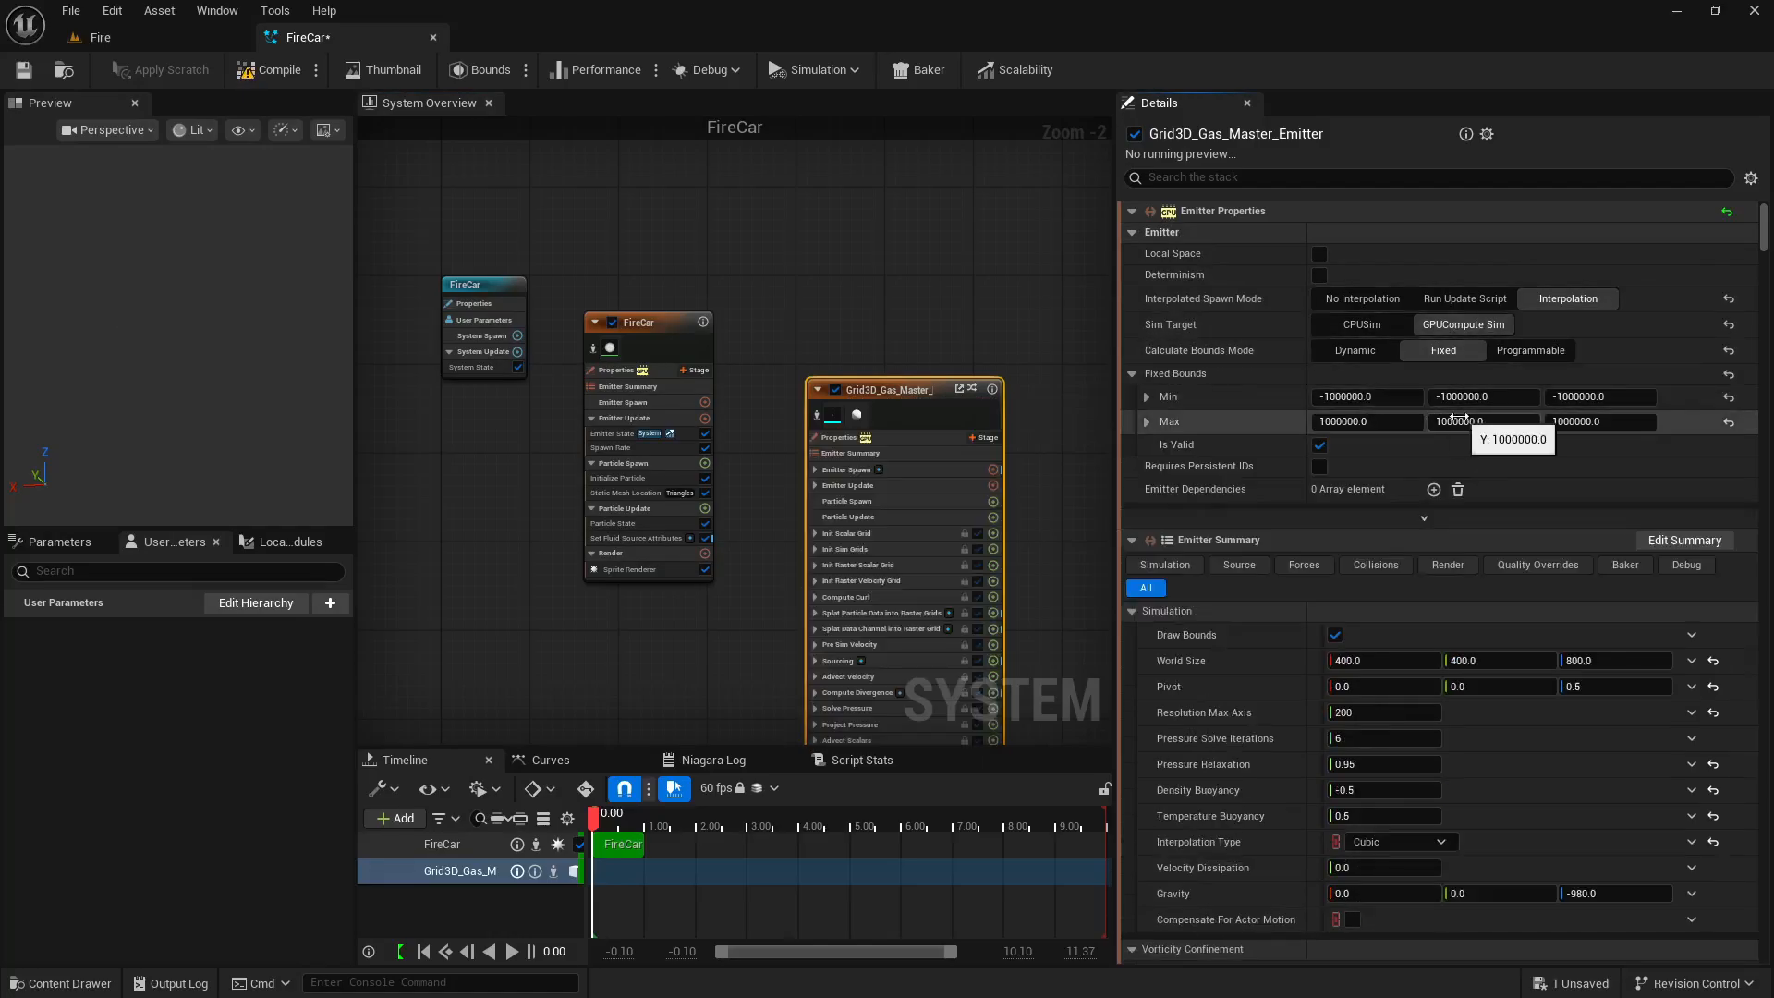
pyautogui.click(1530, 358)
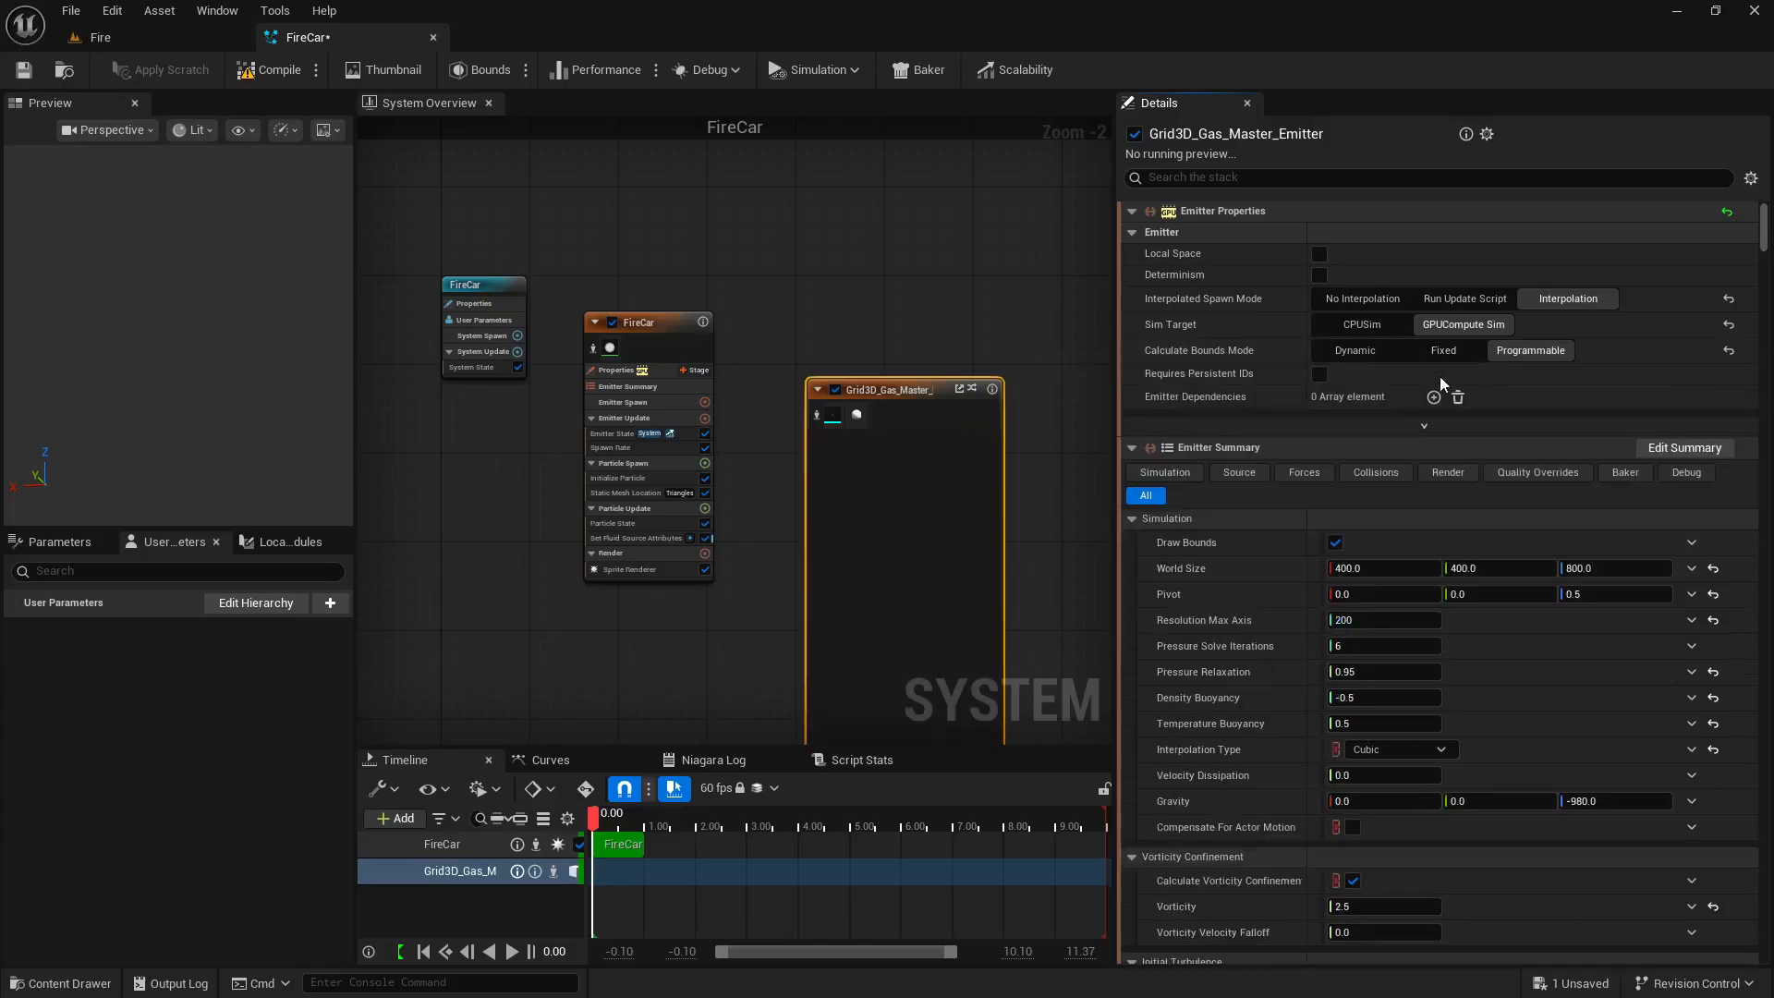
pyautogui.click(1362, 353)
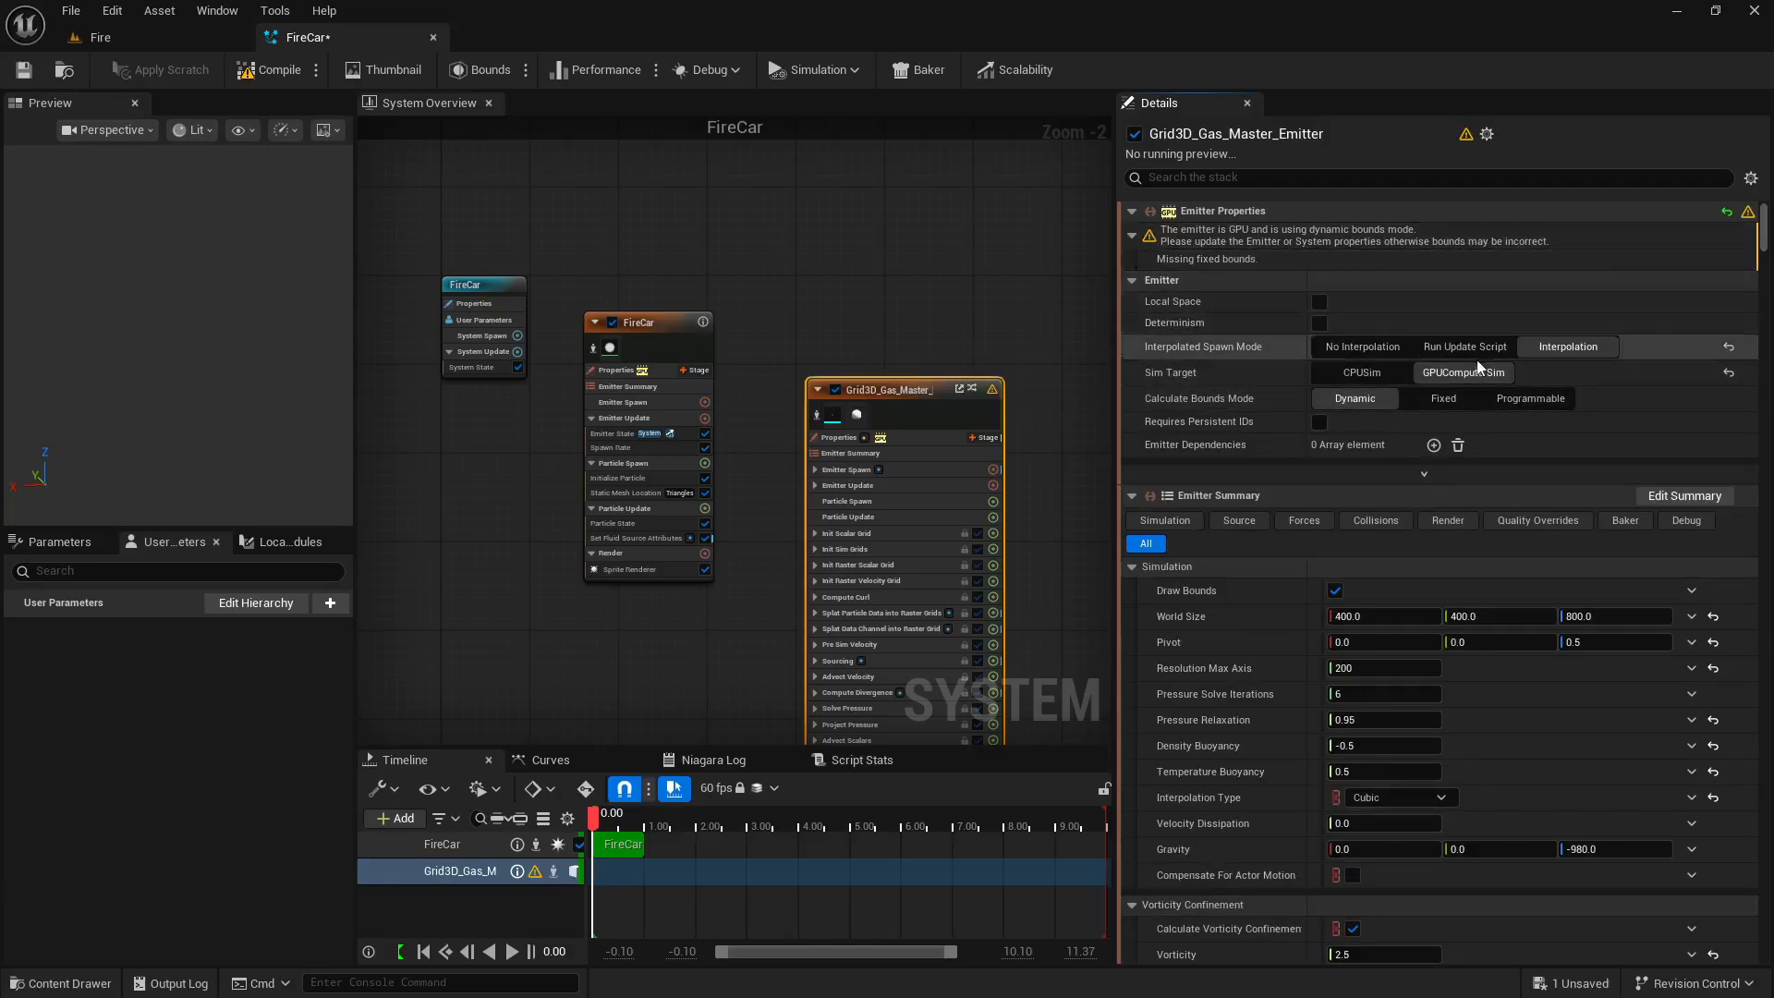
pyautogui.click(1438, 401)
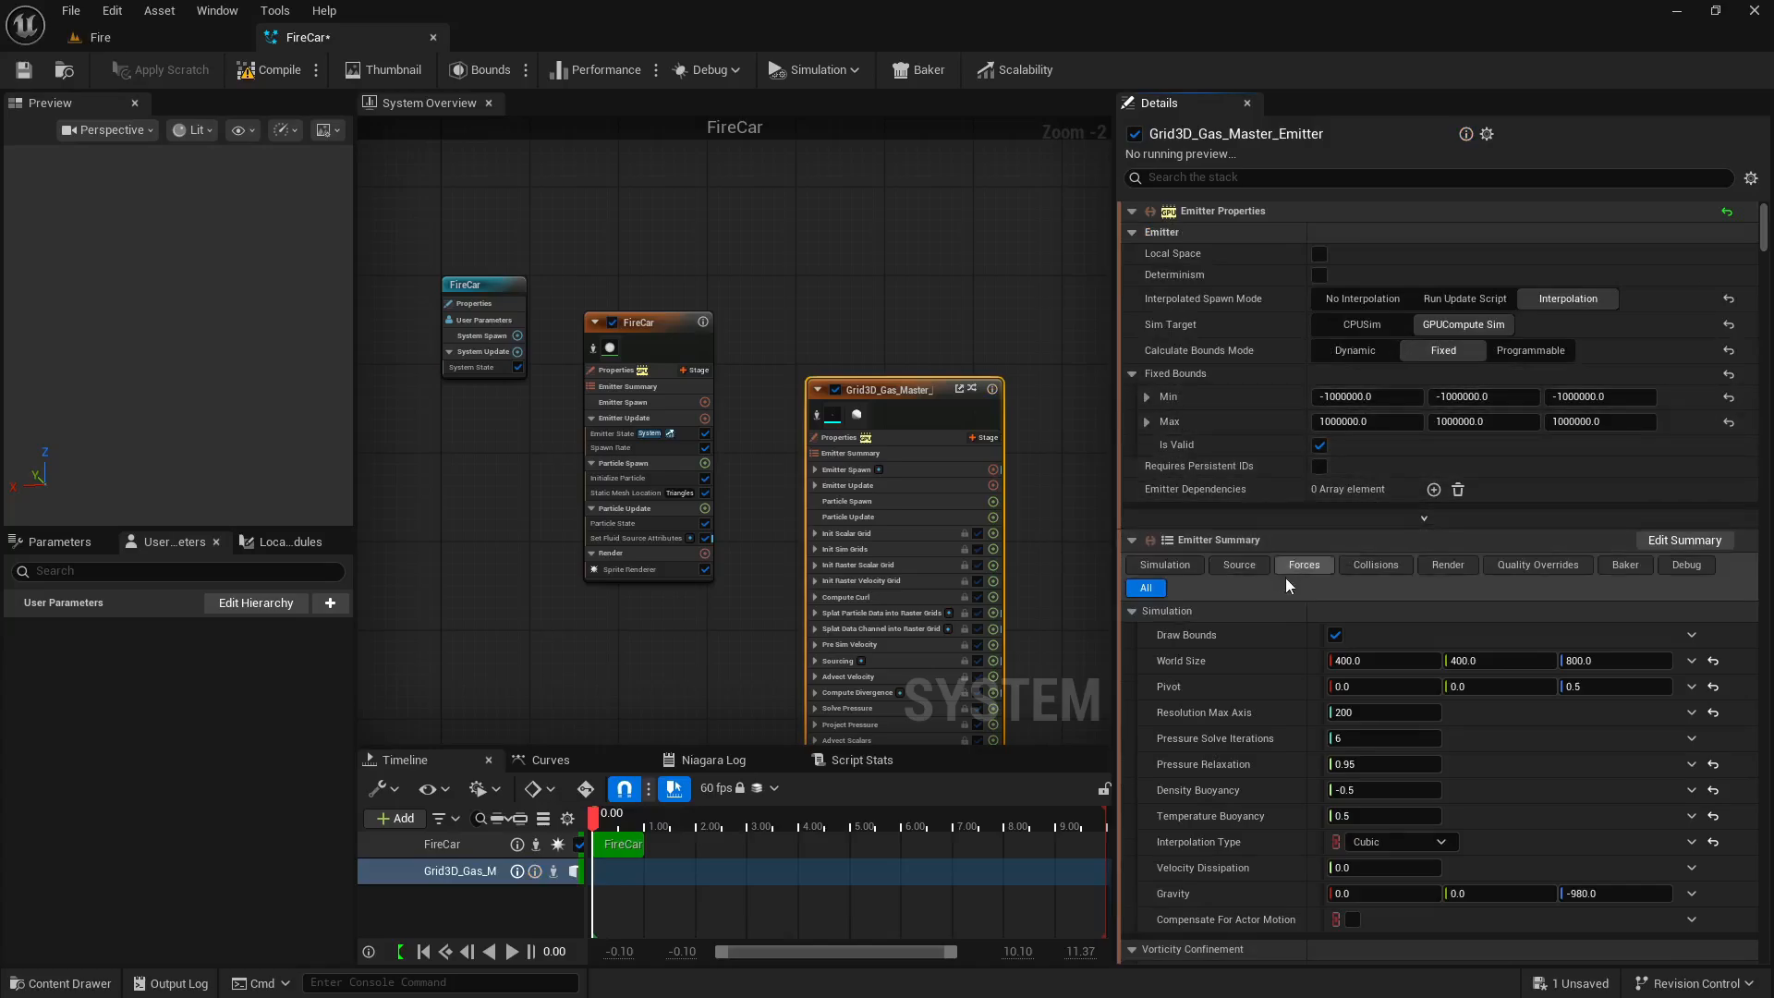
pyautogui.click(1536, 350)
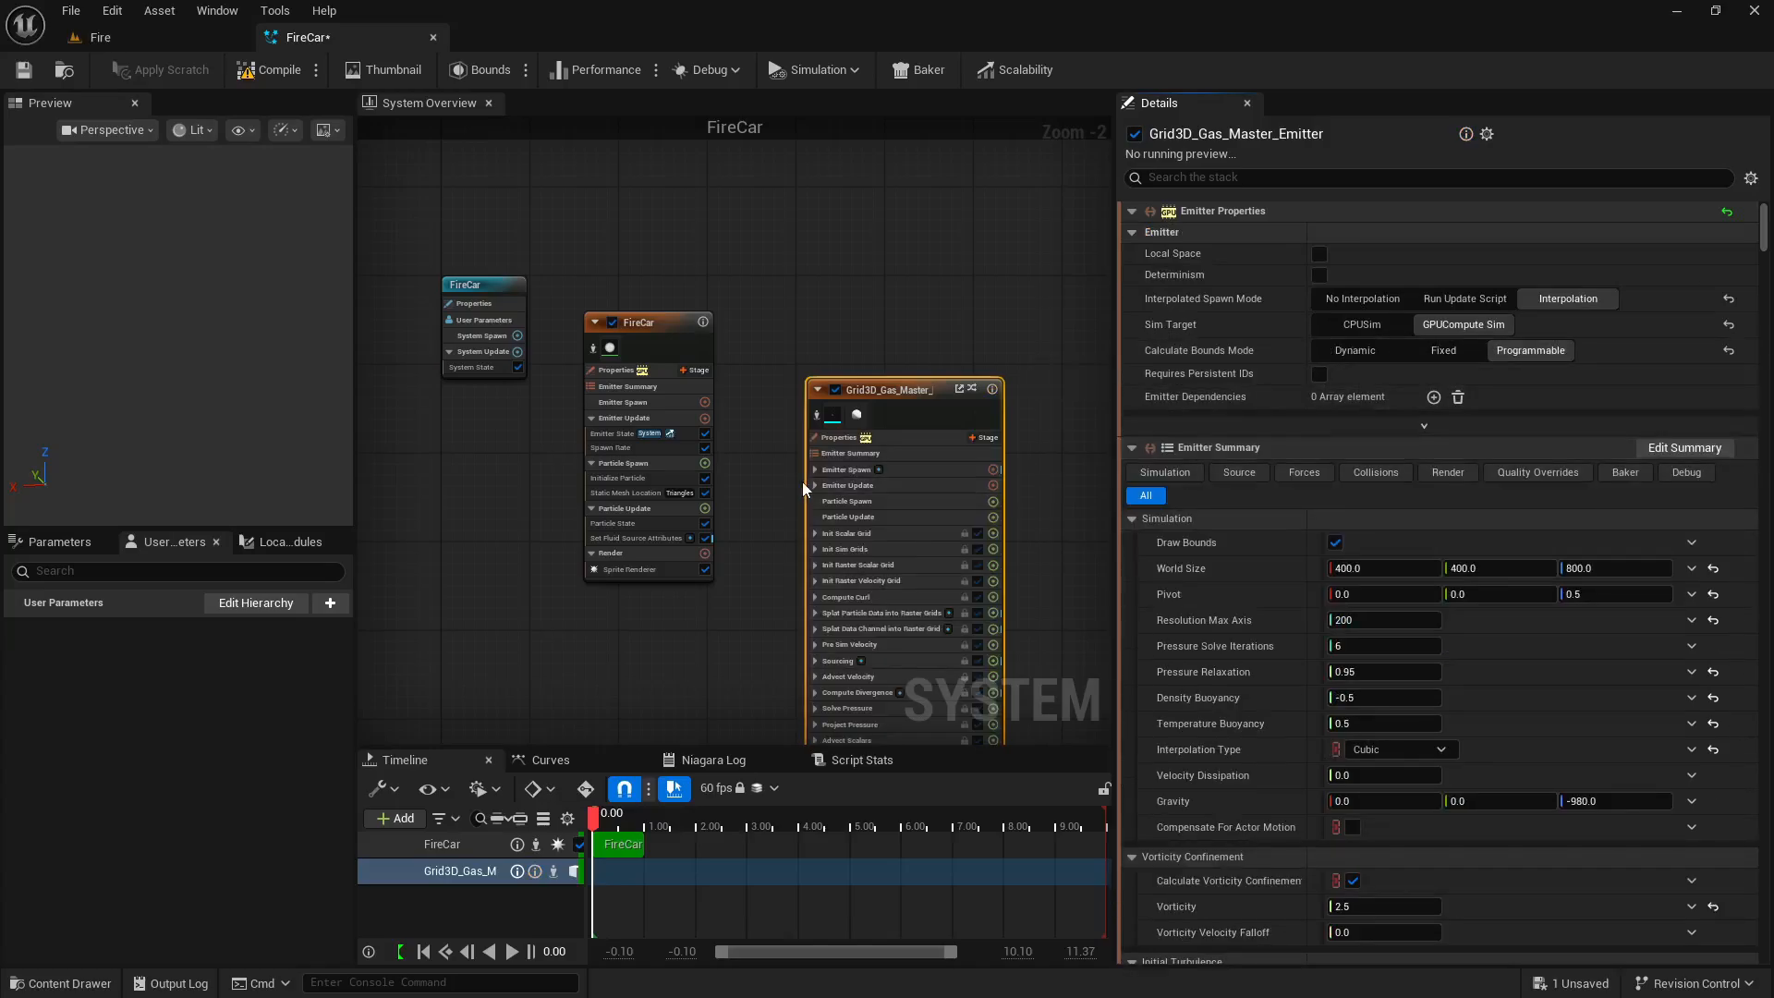
# Play the gas simulation in the preview, inspect the smoke around the car particles, and rewind it to the start.
pyautogui.click(489, 951)
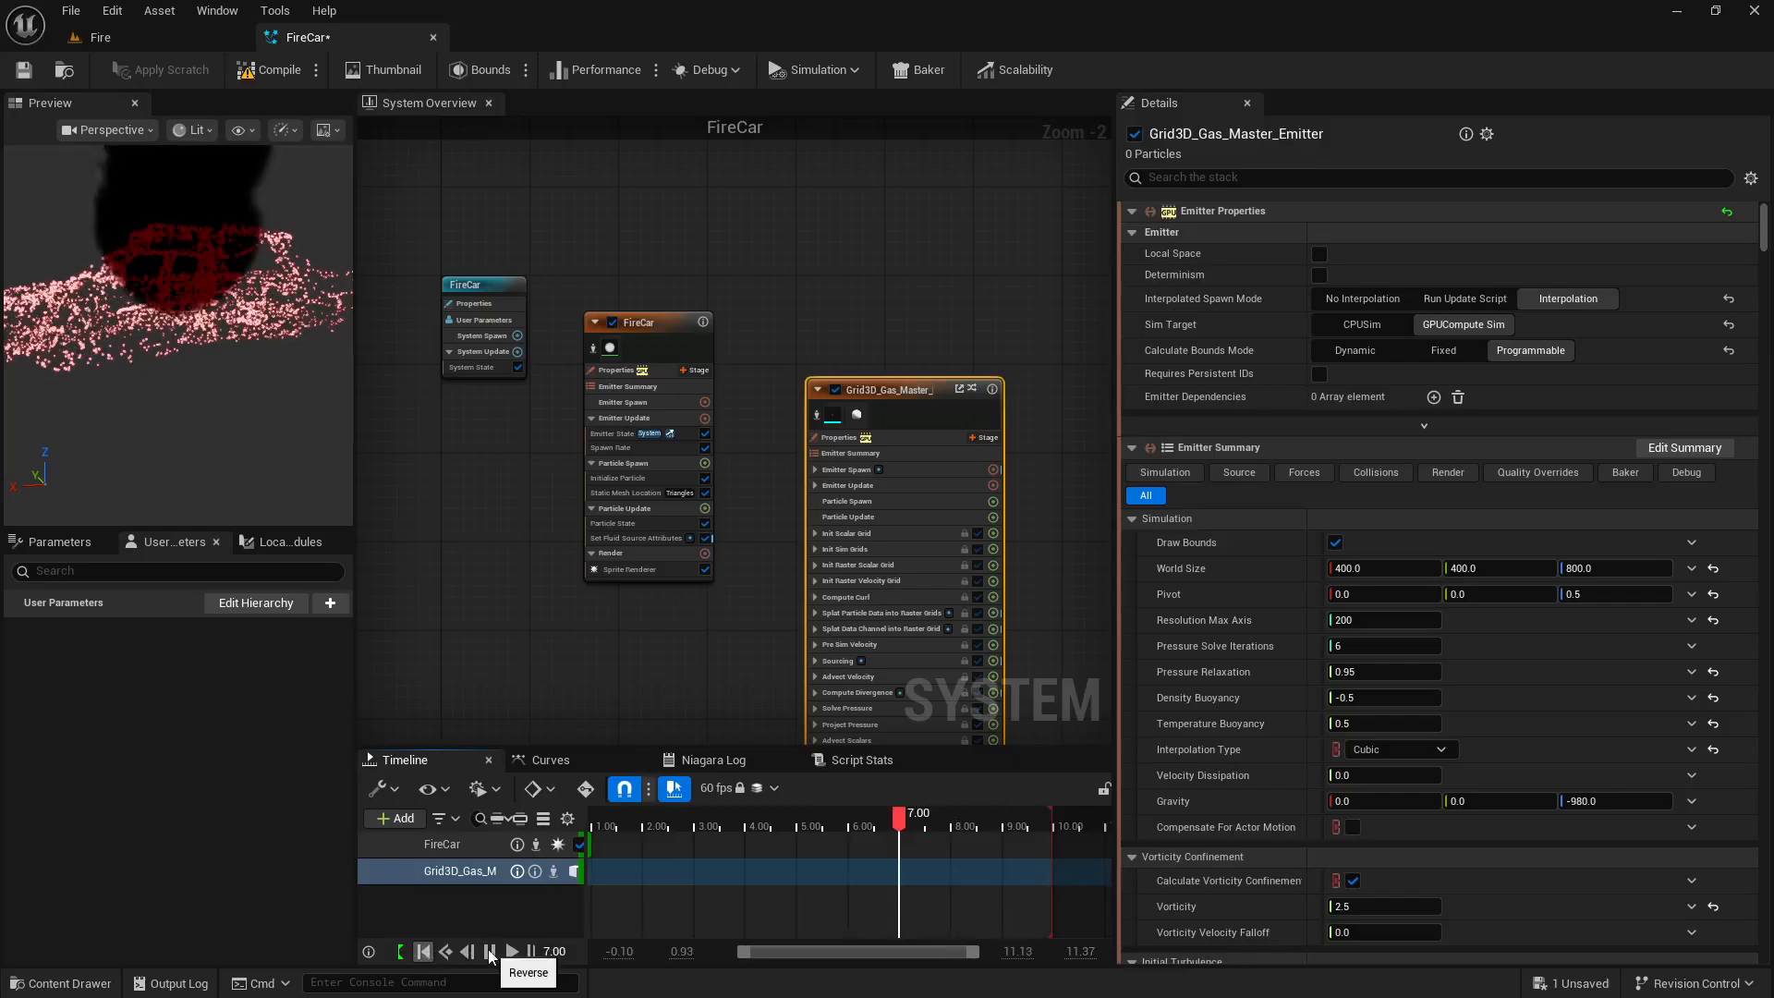
pyautogui.click(490, 953)
pyautogui.click(423, 951)
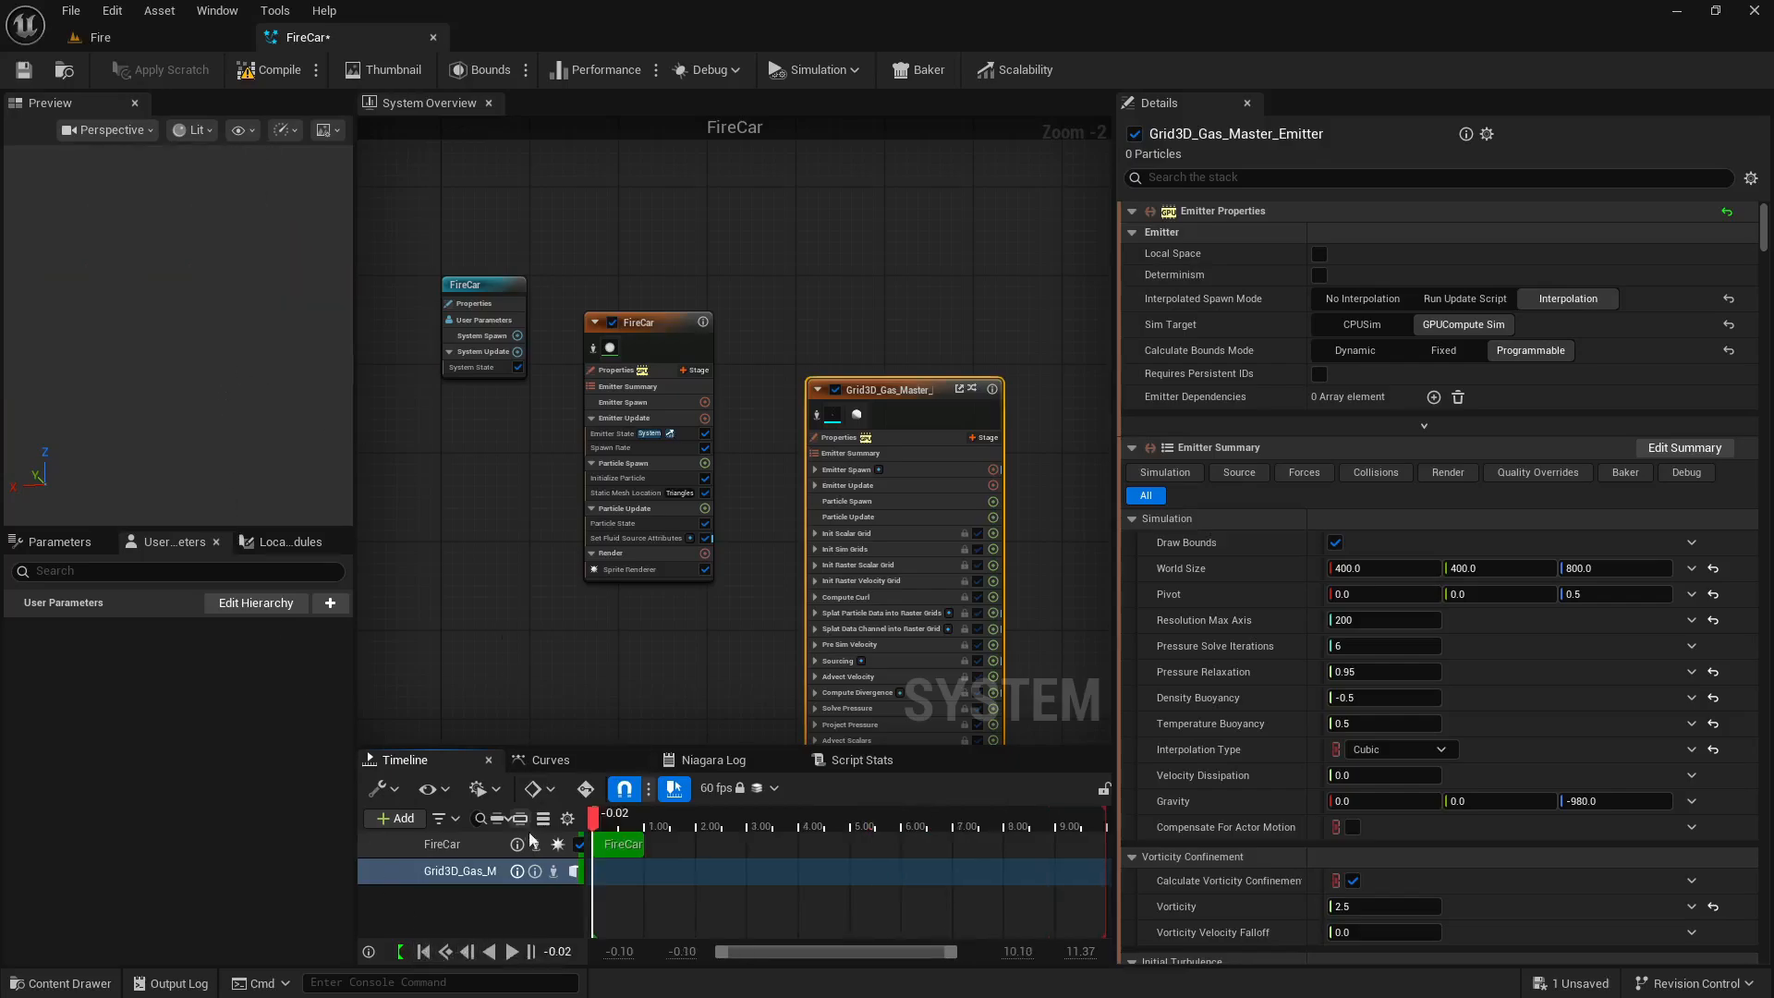
pyautogui.click(510, 952)
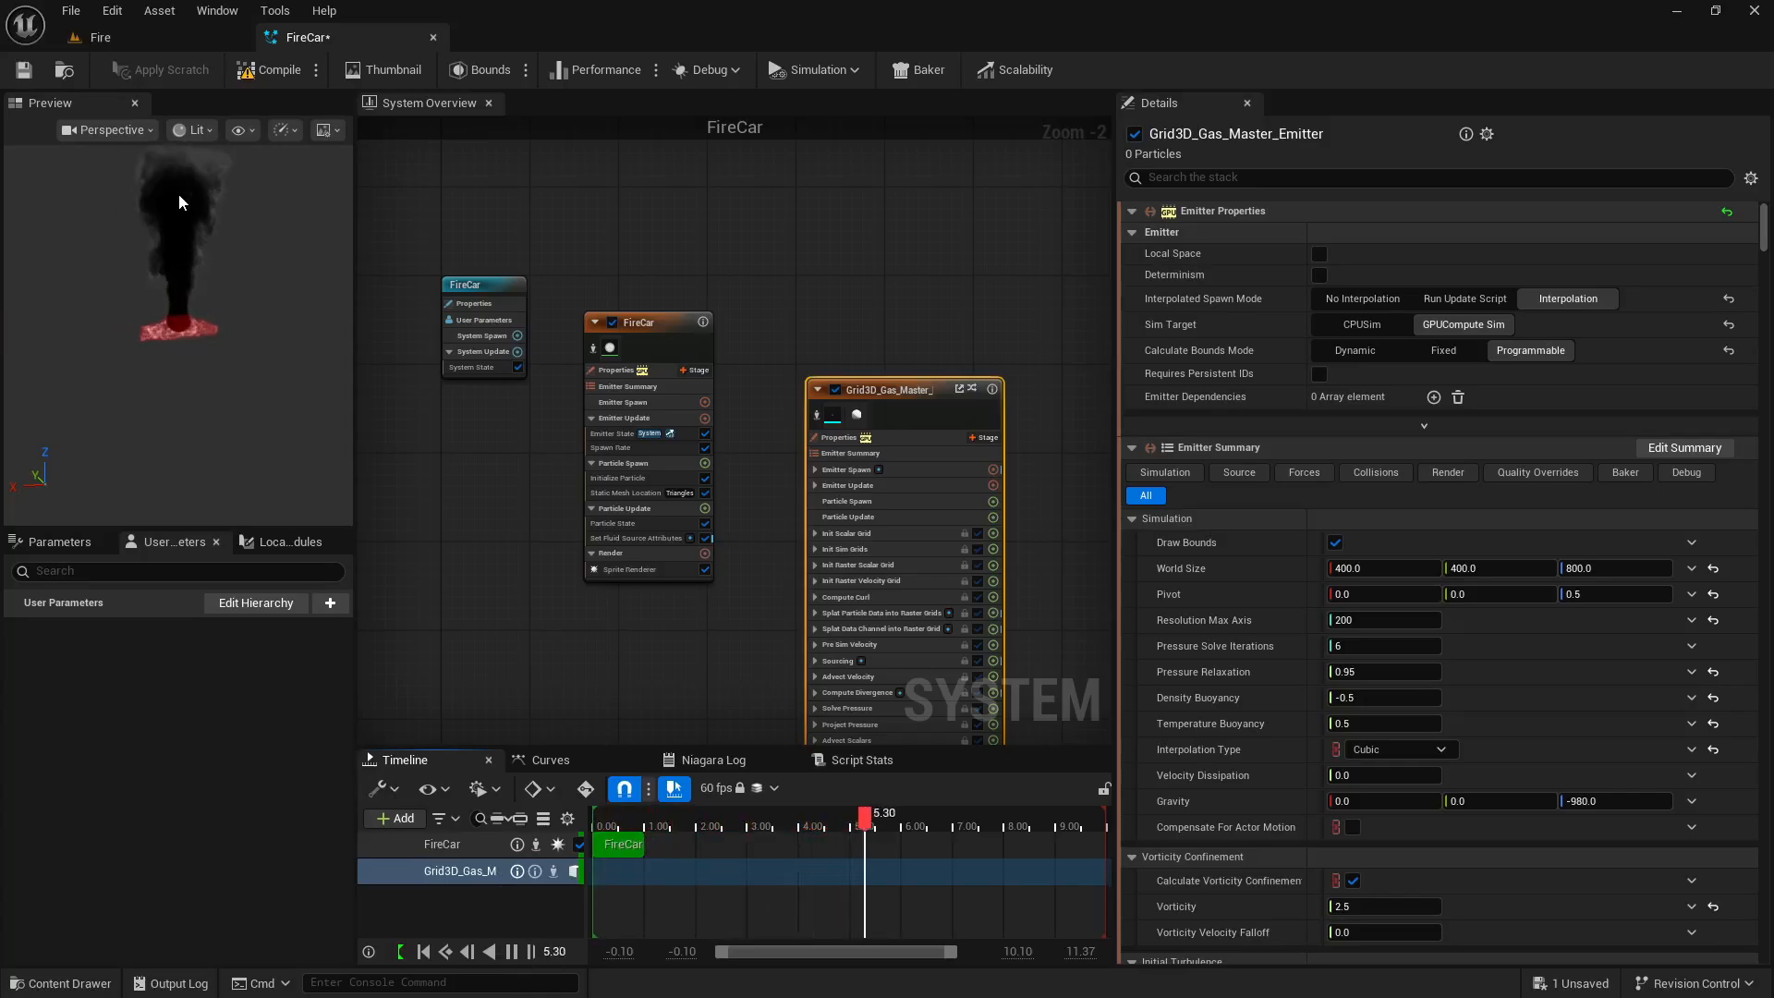
pyautogui.moveTo(163, 255)
pyautogui.mouseDown()
pyautogui.moveTo(231, 305)
pyautogui.moveTo(305, 255)
pyautogui.moveTo(144, 269)
pyautogui.mouseUp()
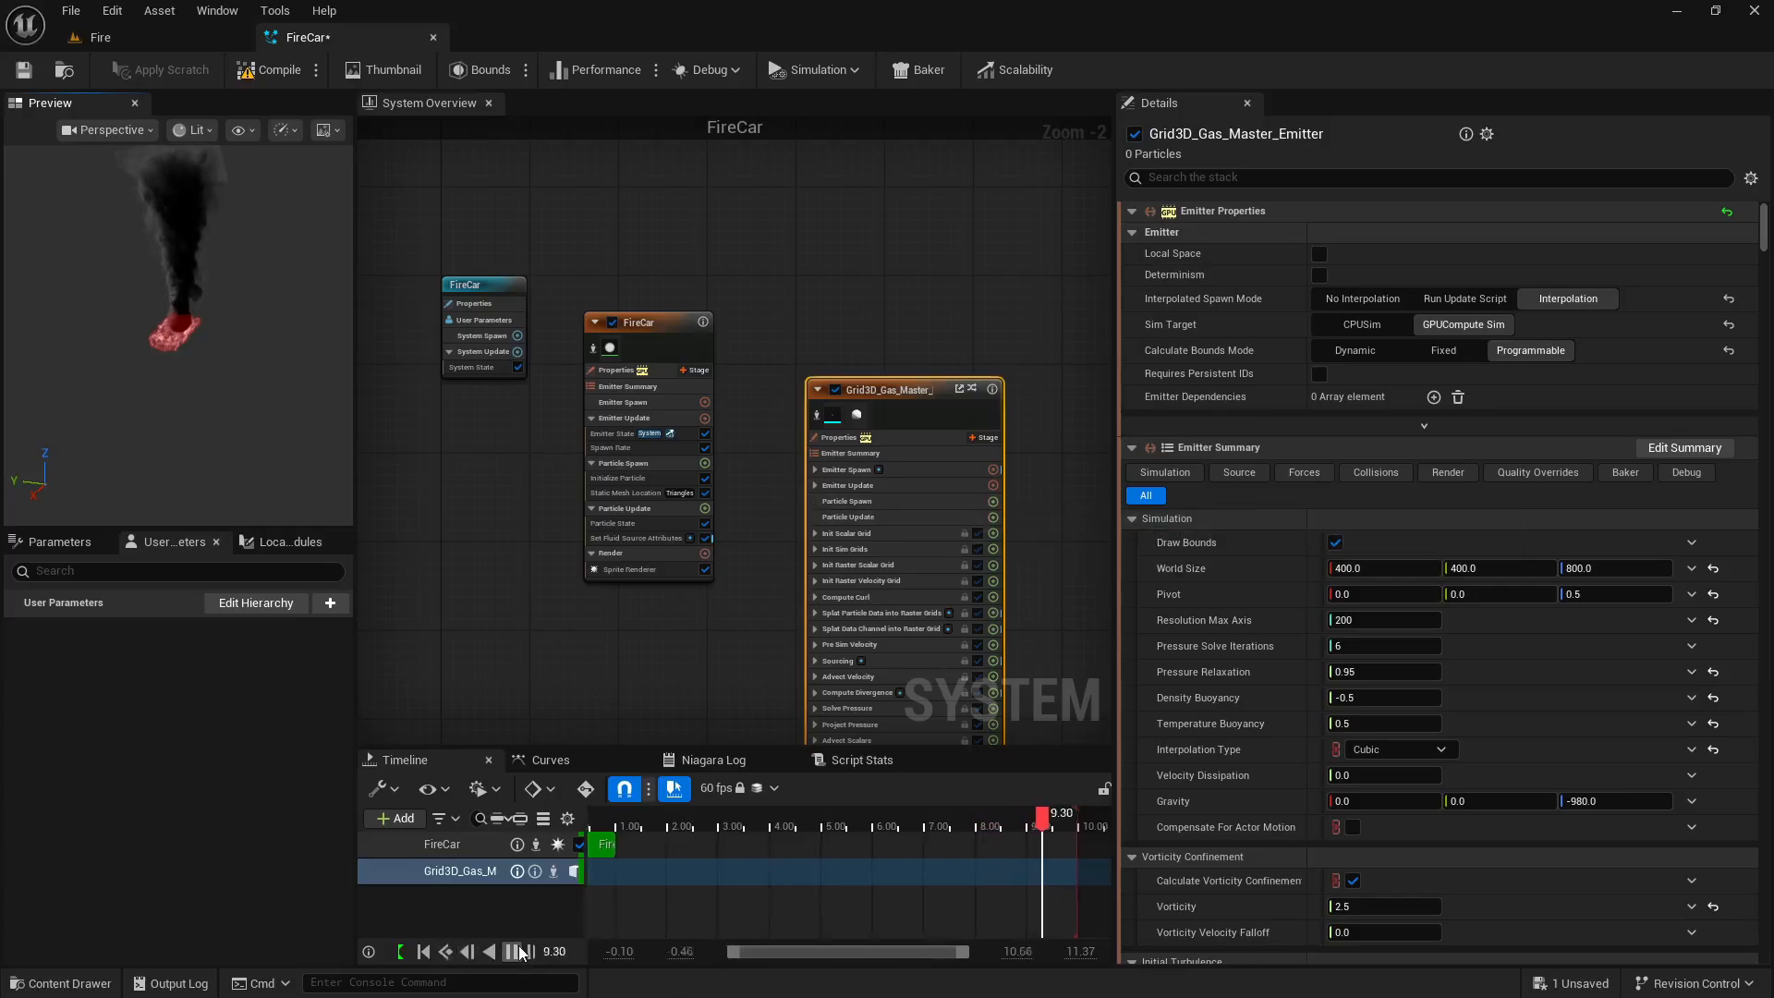
pyautogui.click(422, 951)
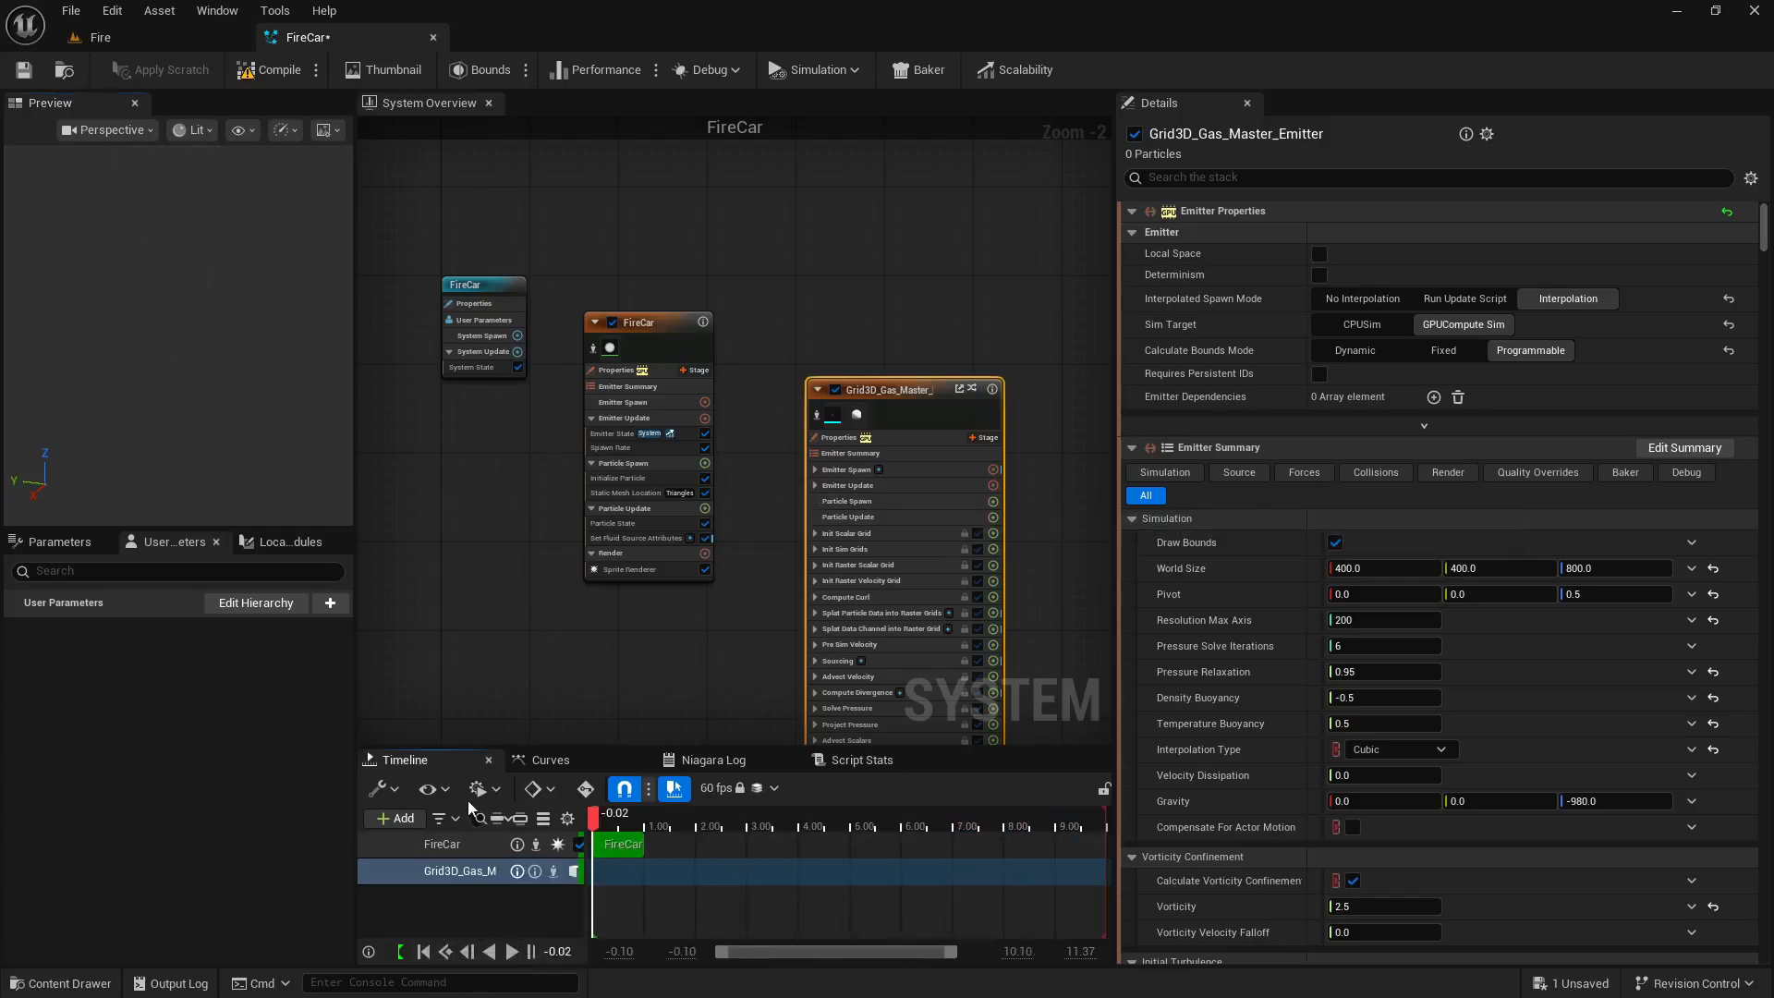
# Disable the Sphere Source of Grid3D_Gas_Master_Emitter and set its Particle Source Type to Emitter.
pyautogui.click(1240, 473)
pyautogui.click(1133, 573)
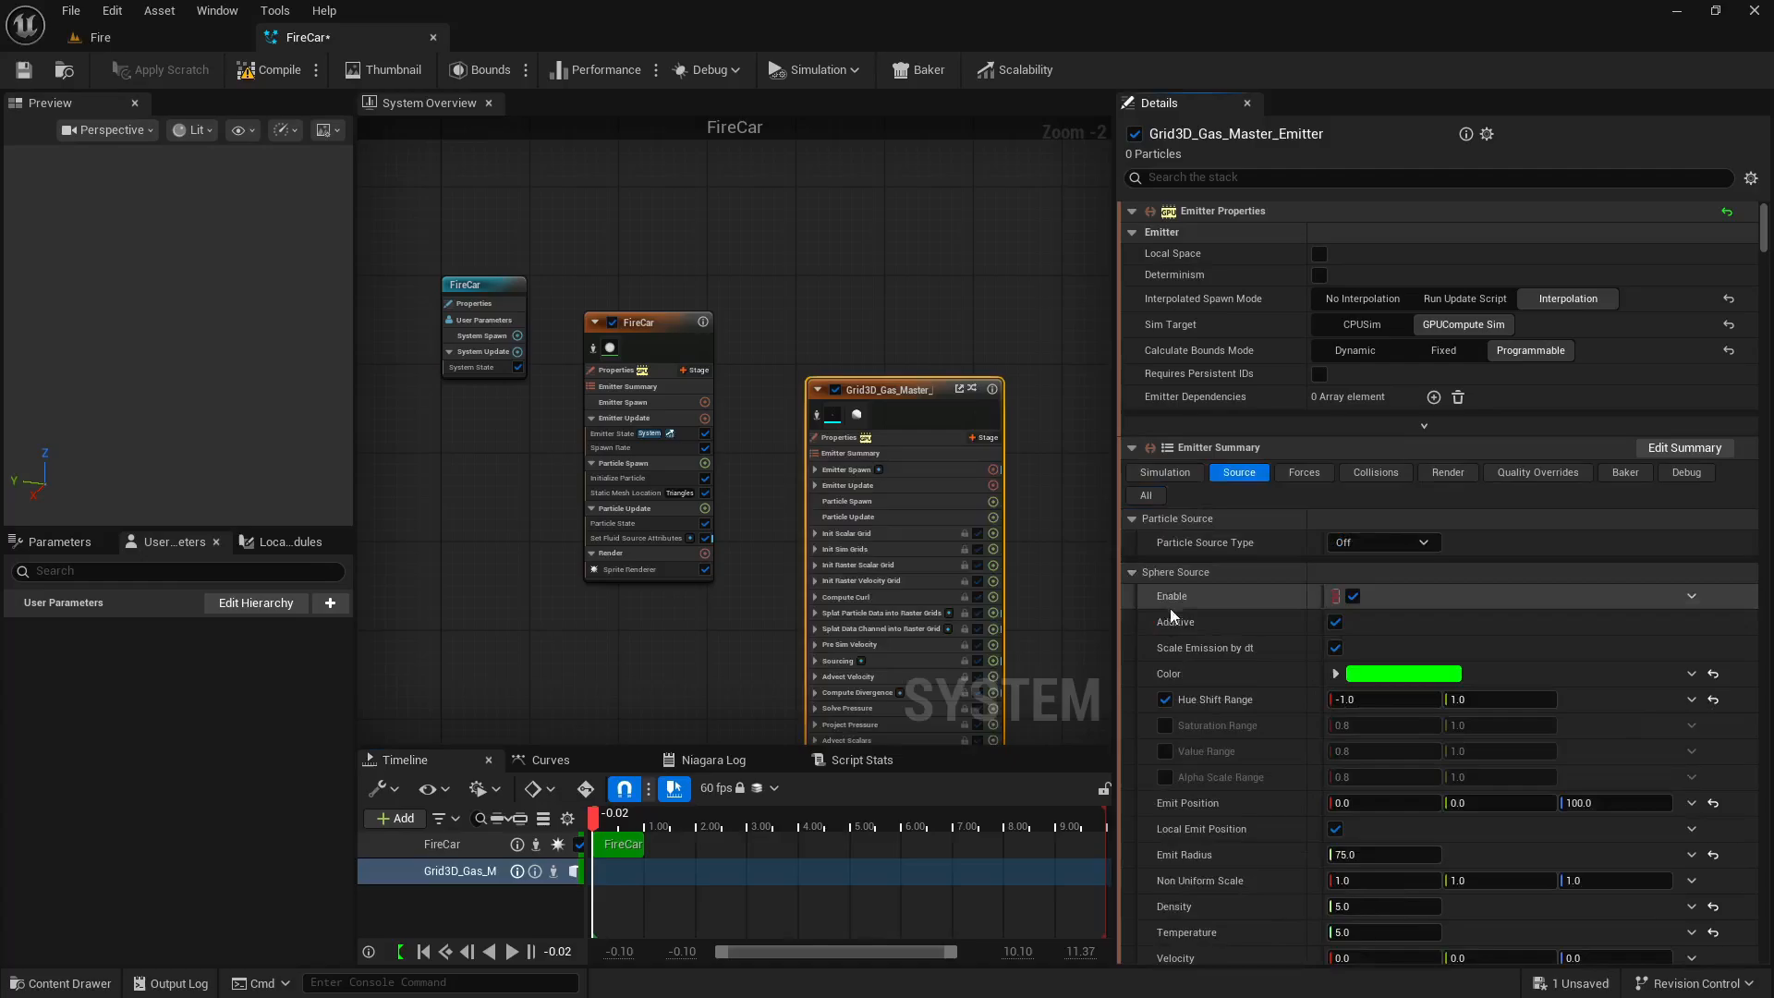
pyautogui.click(1365, 543)
pyautogui.click(1370, 591)
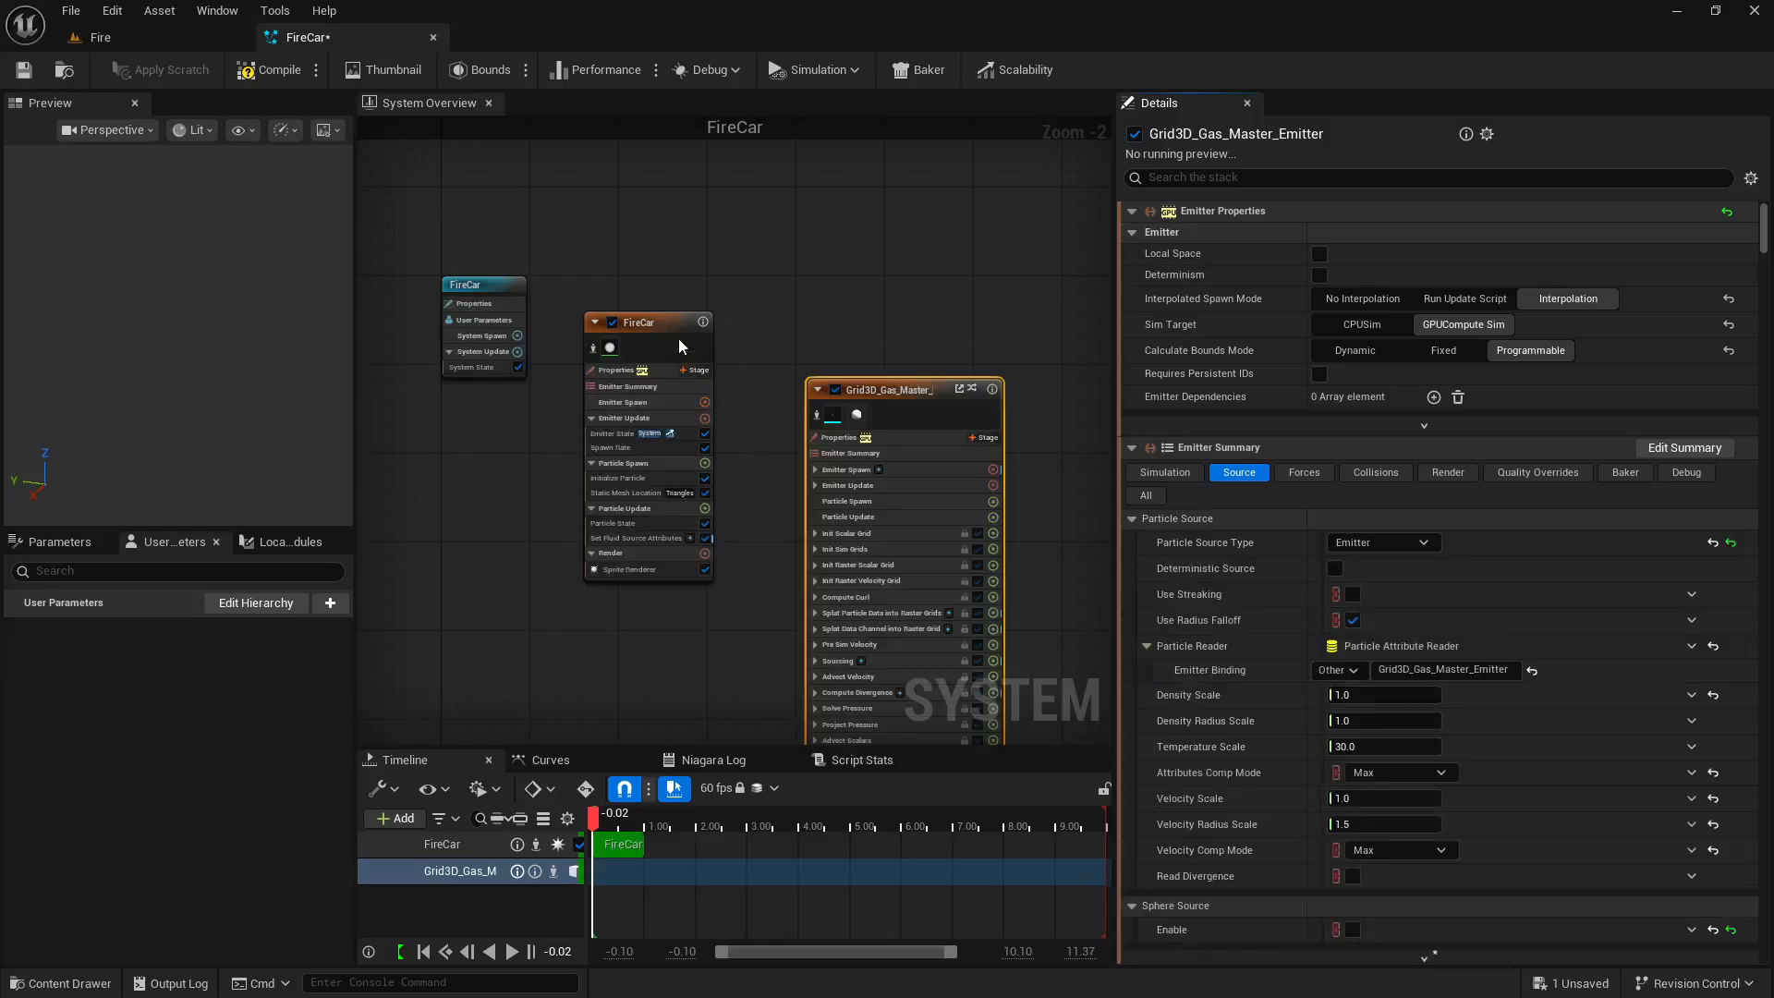
# Bind the Particle Reader of Grid3D_Gas_Master_Emitter to the FireCar emitter.
pyautogui.click(1466, 676)
pyautogui.write('fir')
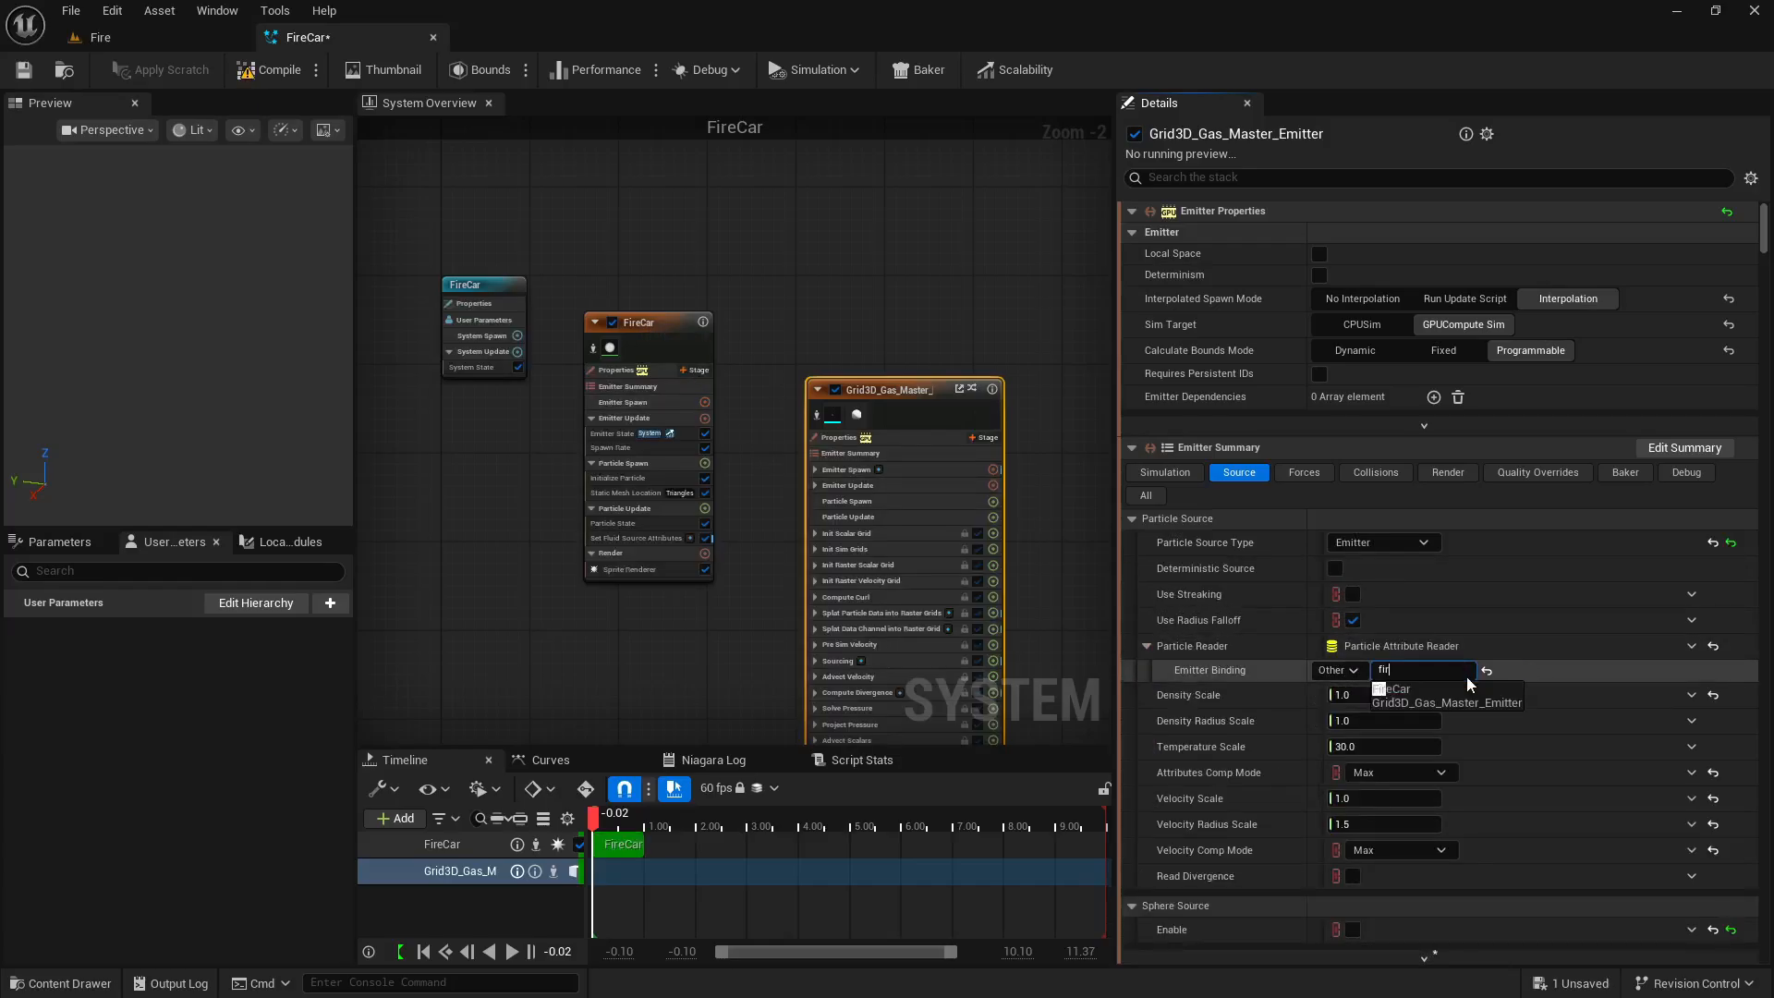
pyautogui.click(1444, 692)
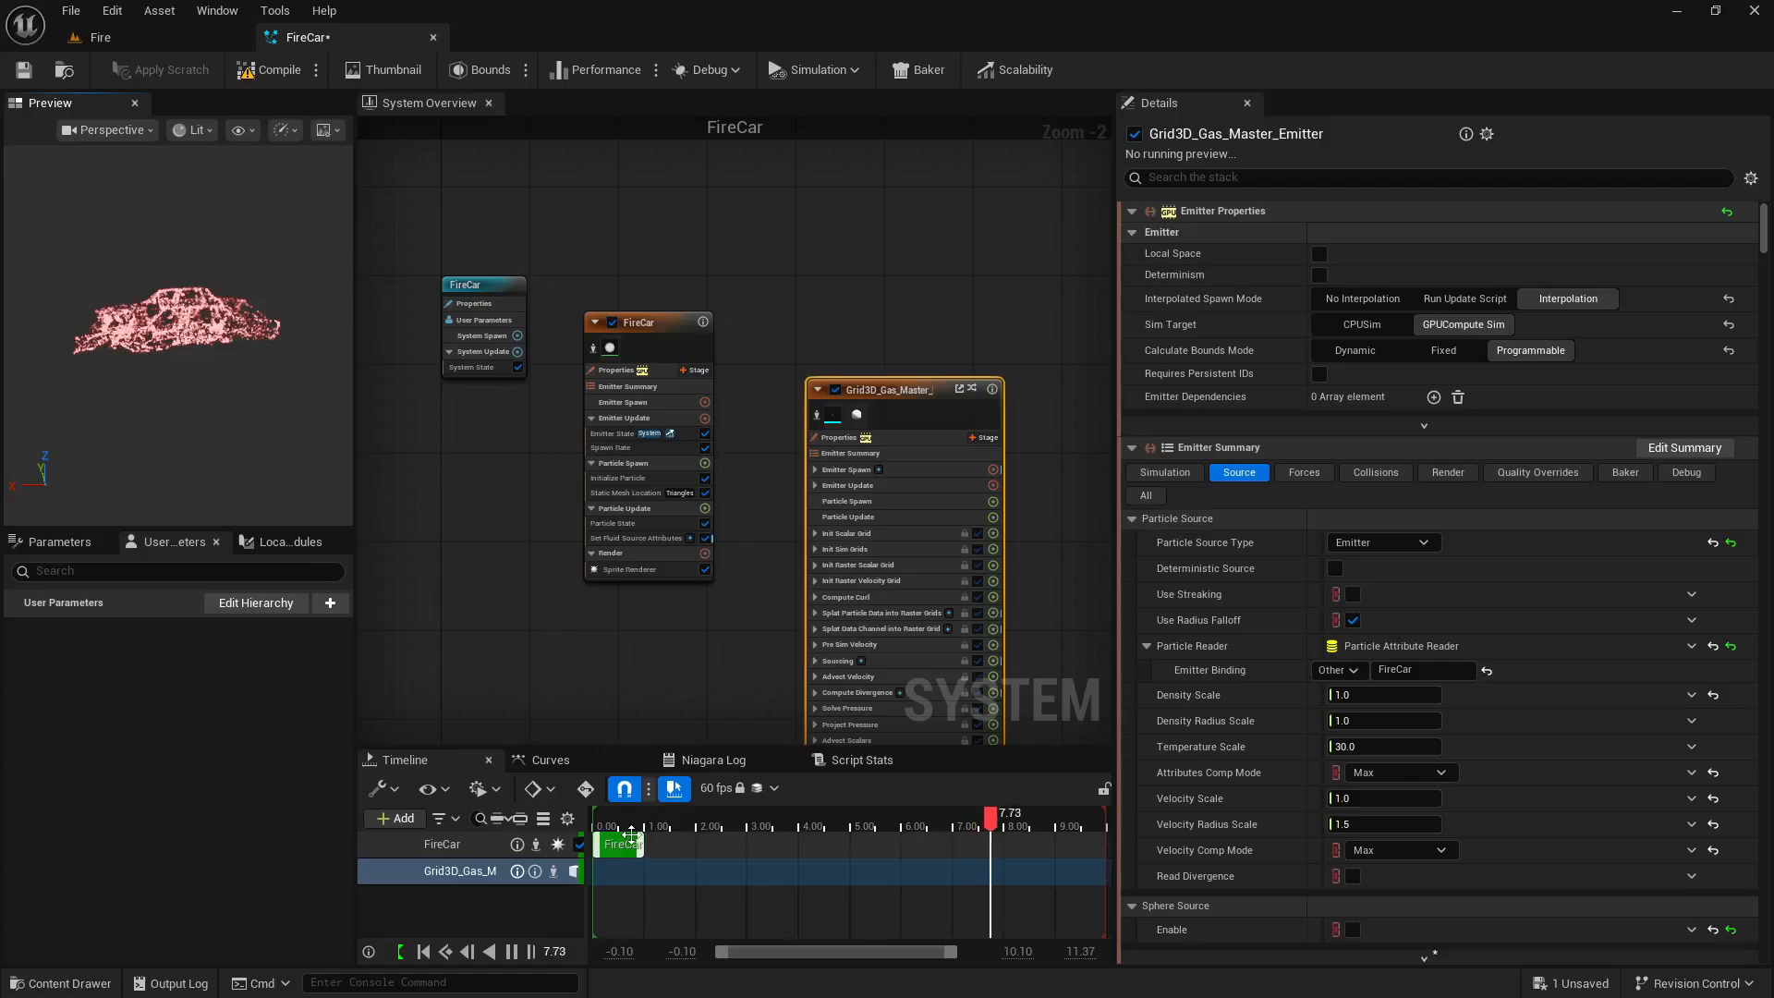
# Set the gas emitter's Calculate Bounds Mode to Fixed and play the simulation from the start, viewing the smoke around the car.
pyautogui.click(424, 952)
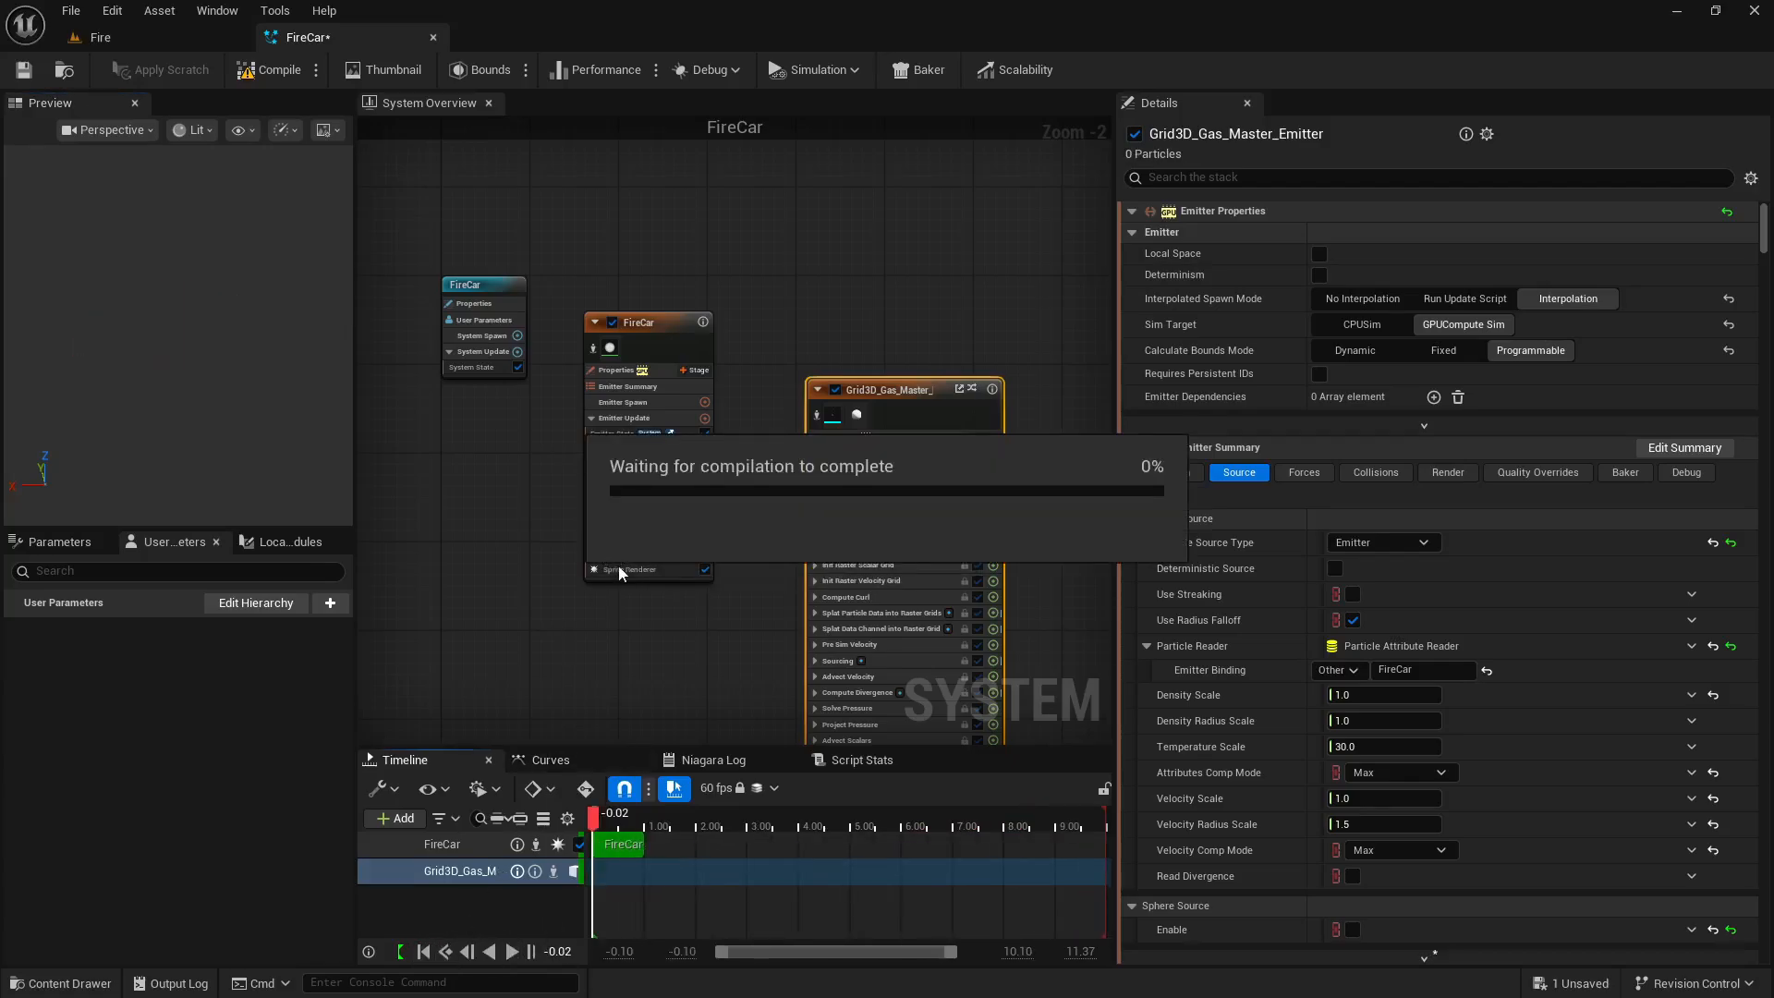
pyautogui.click(1423, 356)
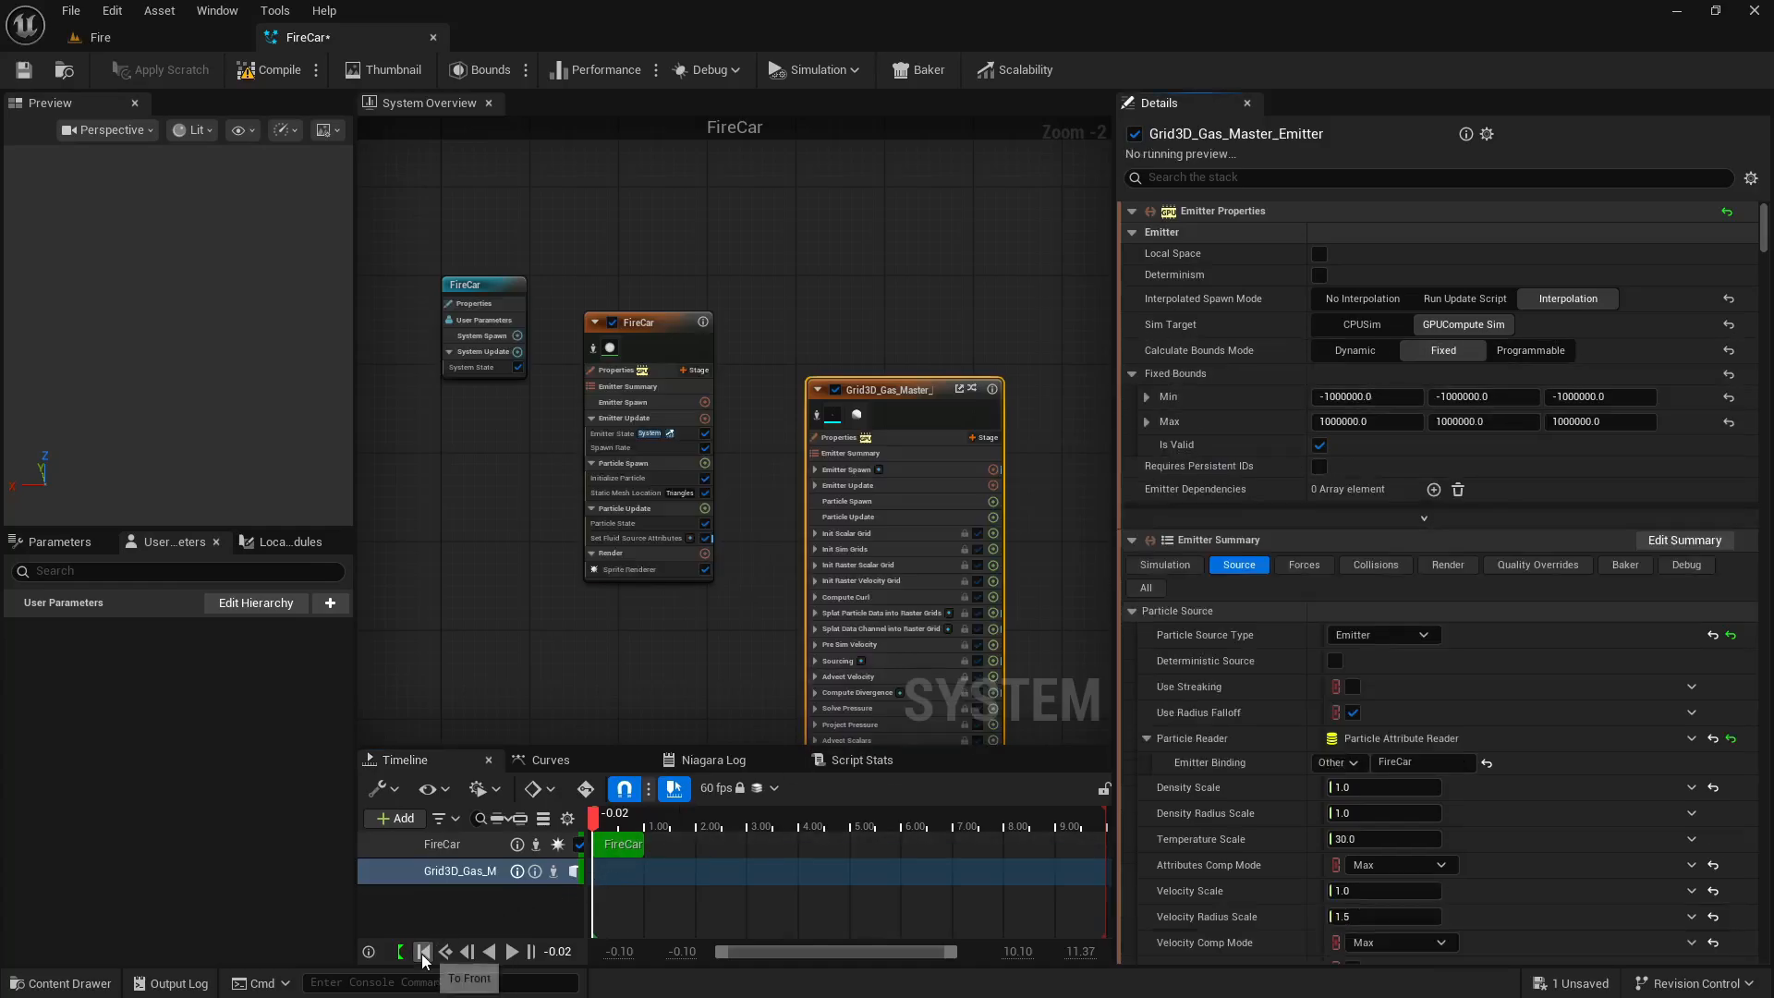
pyautogui.click(509, 952)
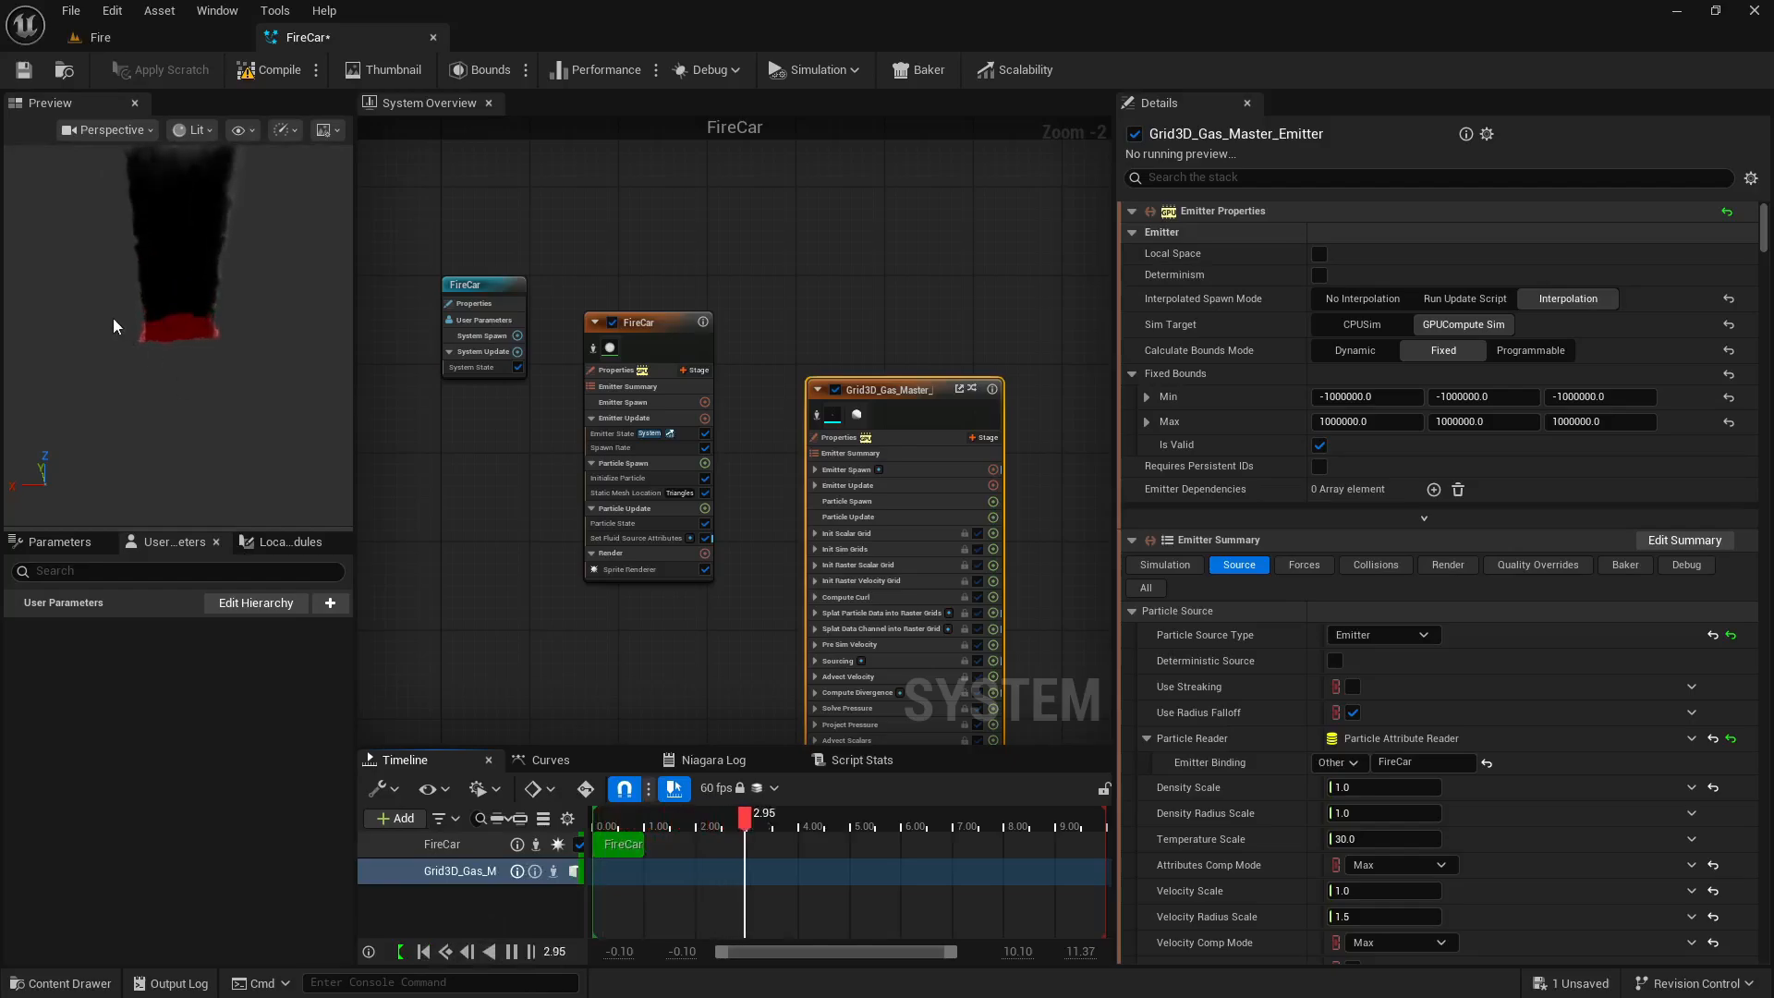
pyautogui.moveTo(113, 318); pyautogui.dragTo(187, 275)
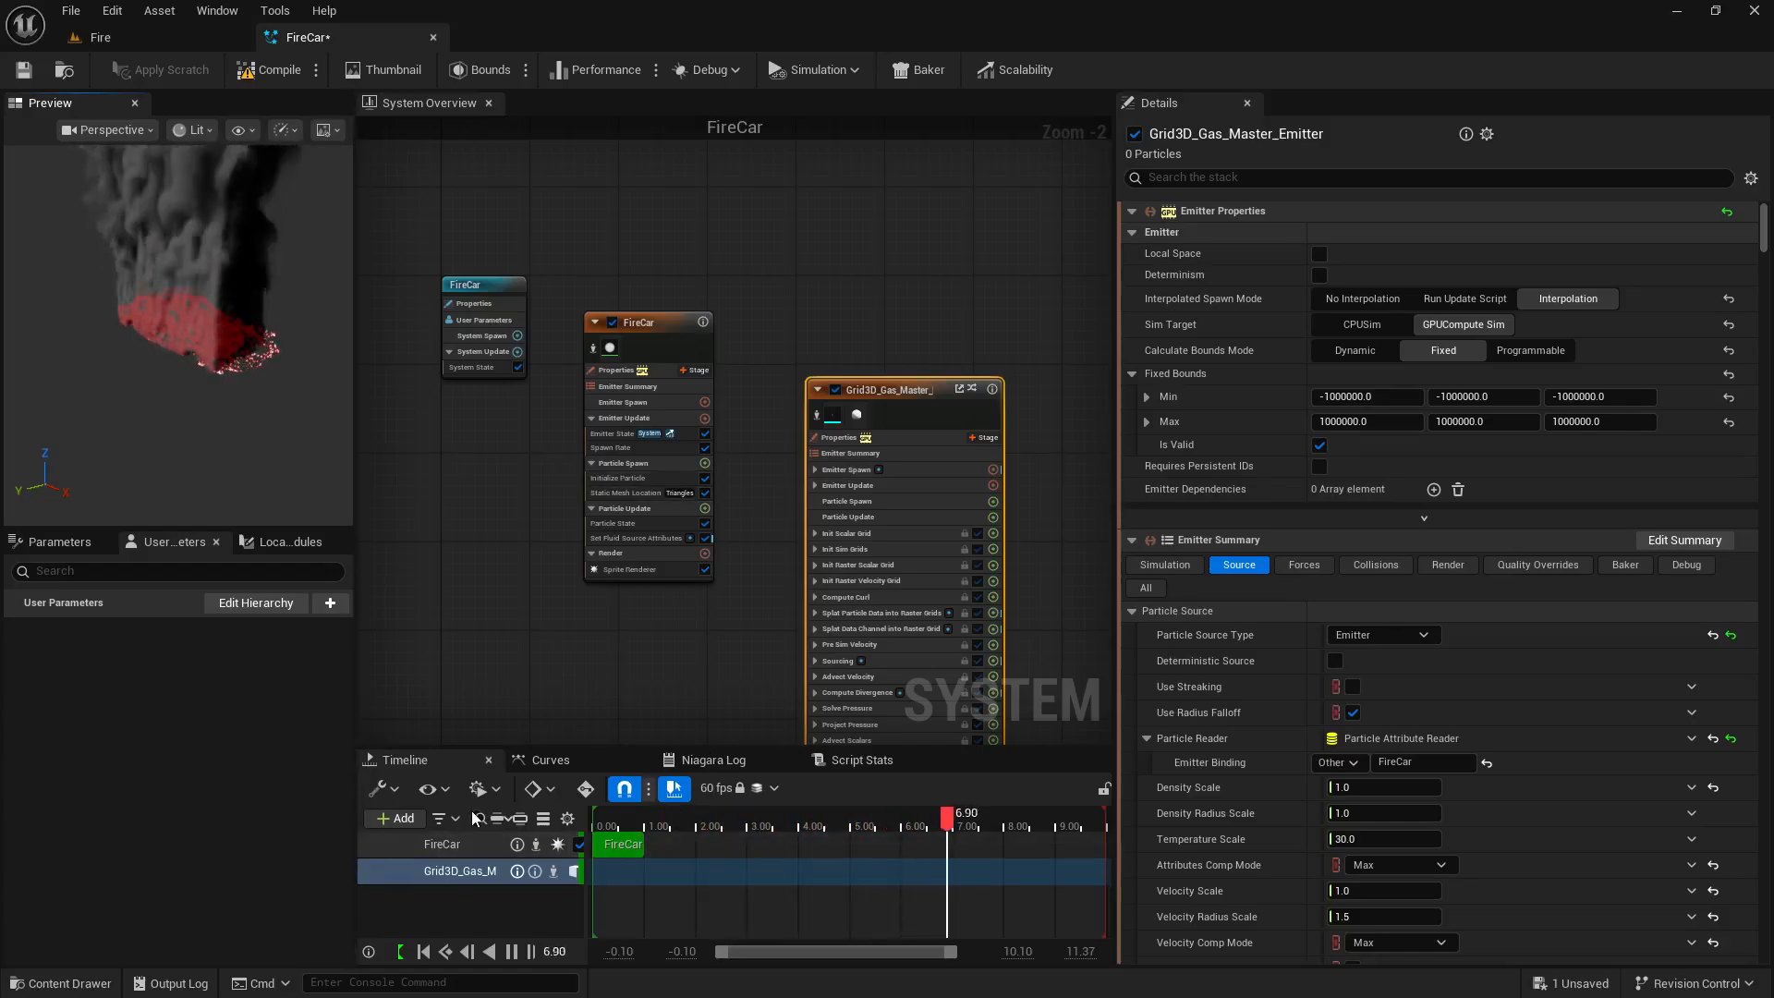
# Disable the Density attribute in the gas emitter's simulation settings and replay the preview from the start.
pyautogui.click(1183, 562)
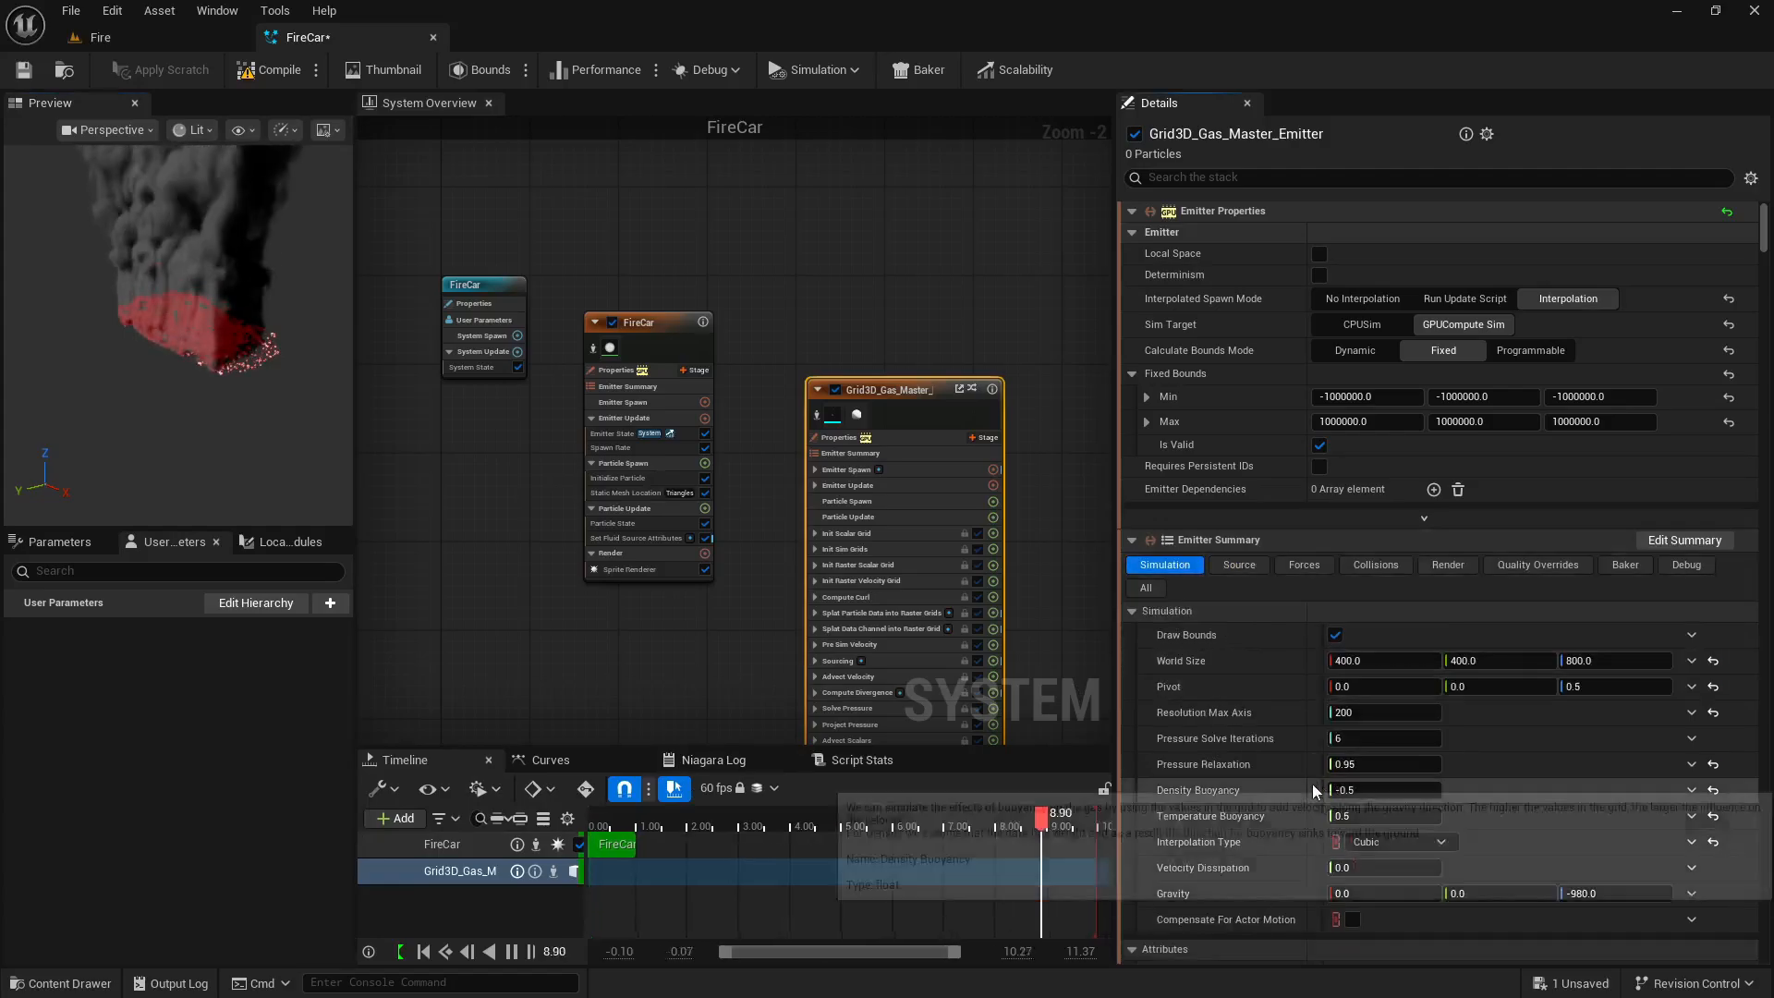
pyautogui.scroll(-3, 1294, 891)
pyautogui.scroll(-2, 1289, 892)
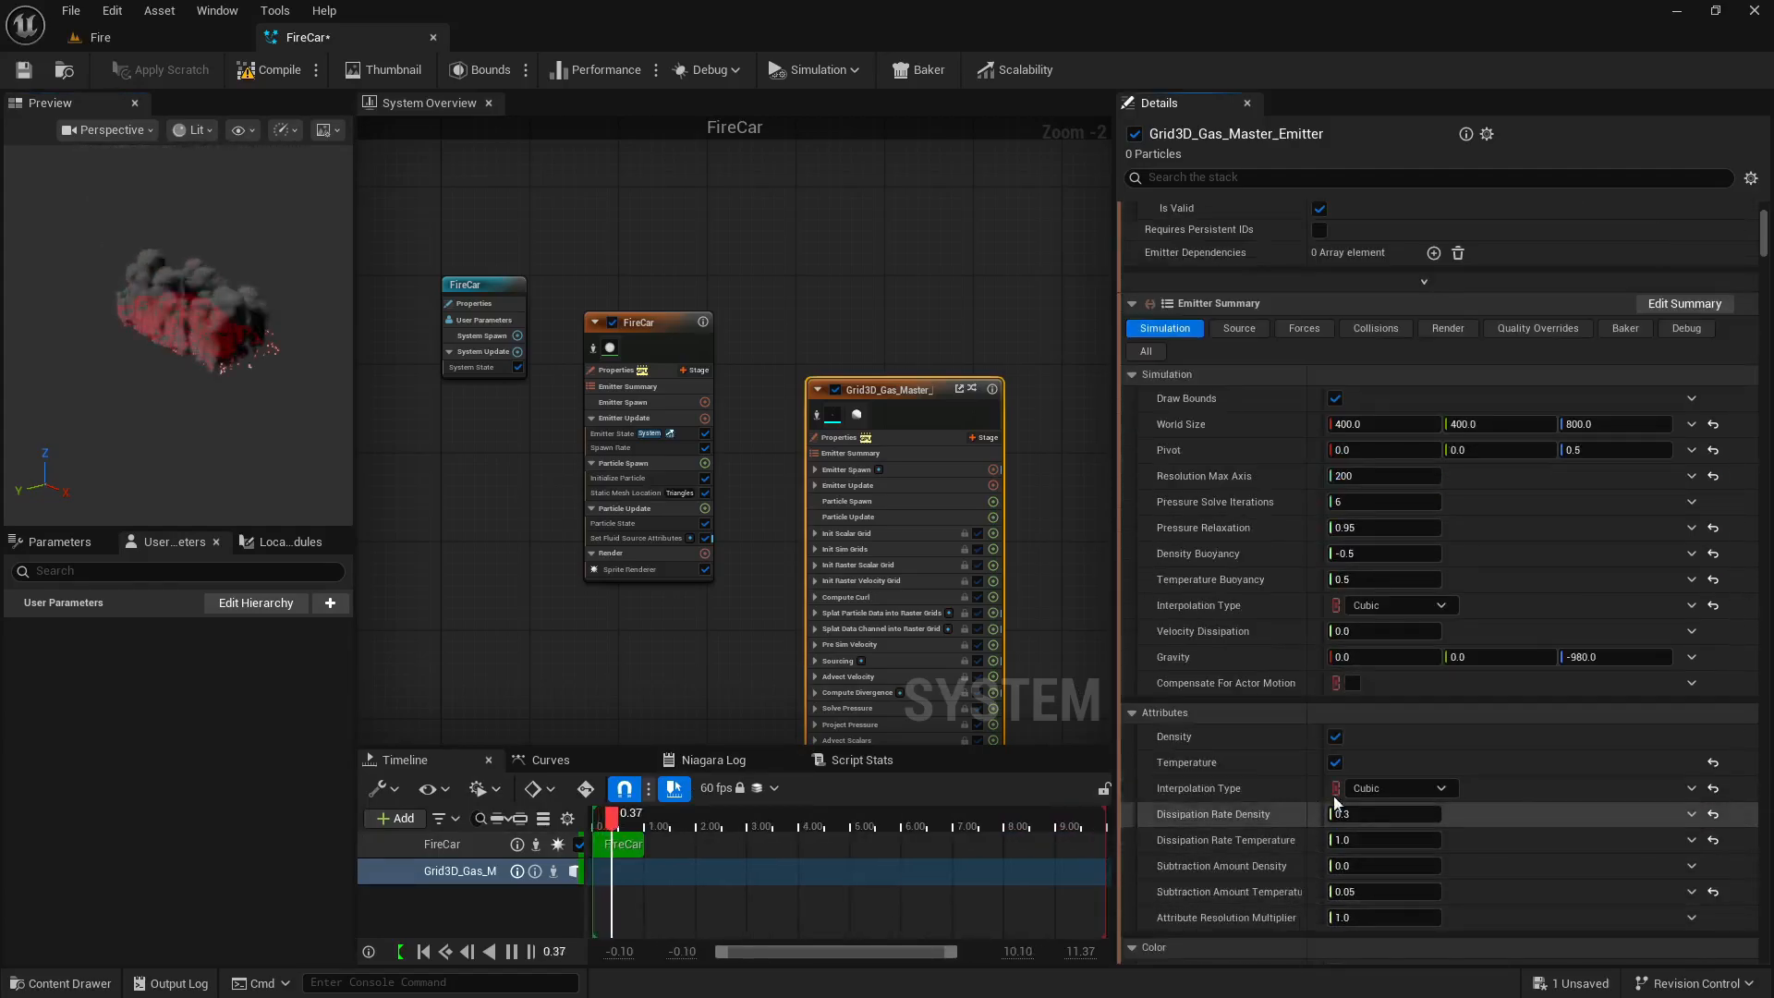
pyautogui.click(1336, 737)
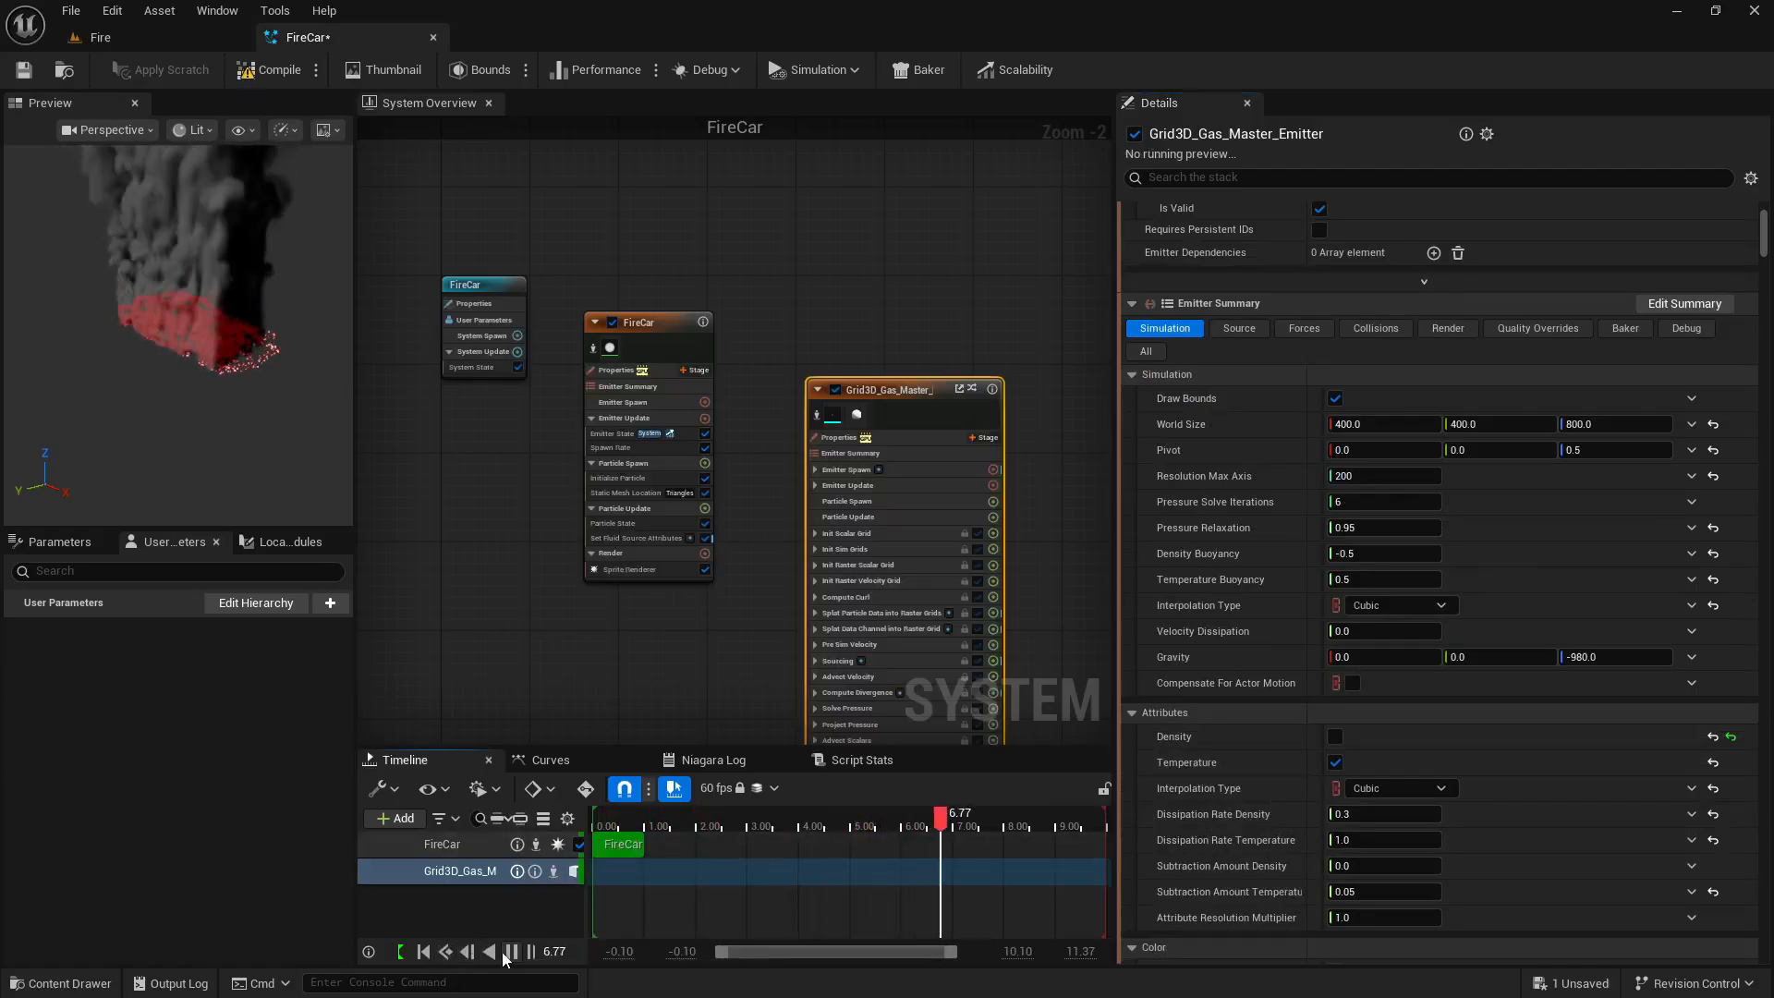
pyautogui.click(425, 952)
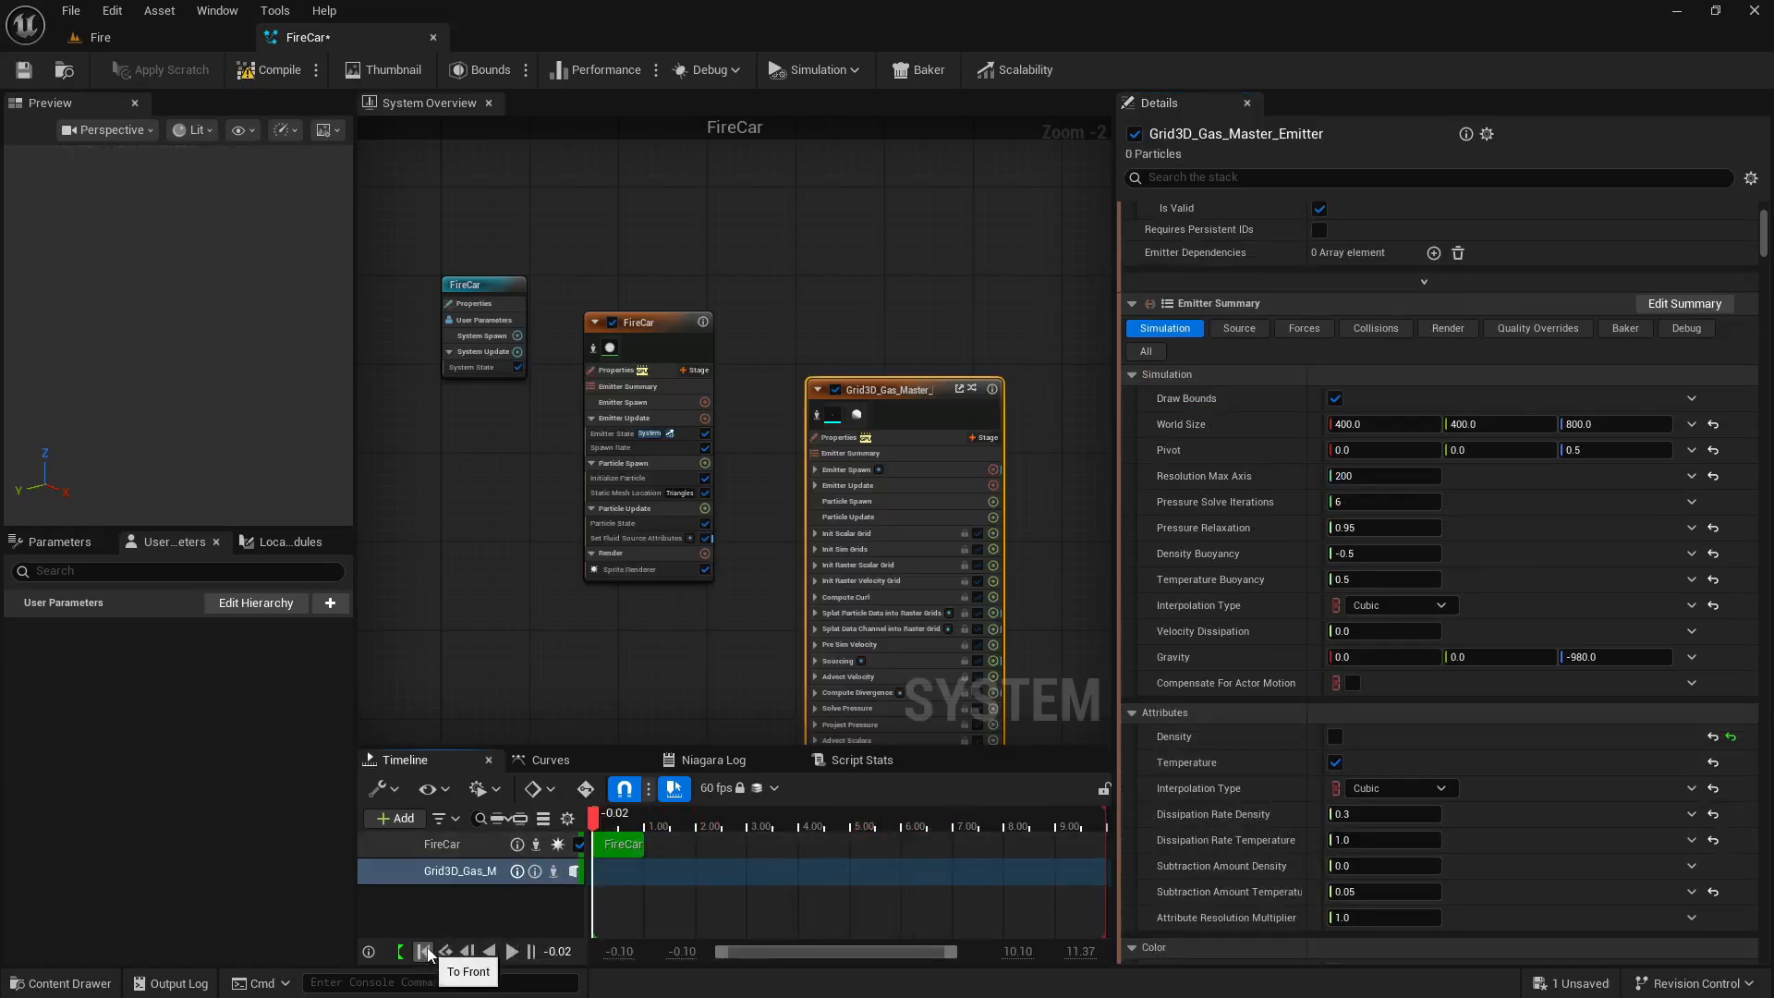
pyautogui.click(511, 952)
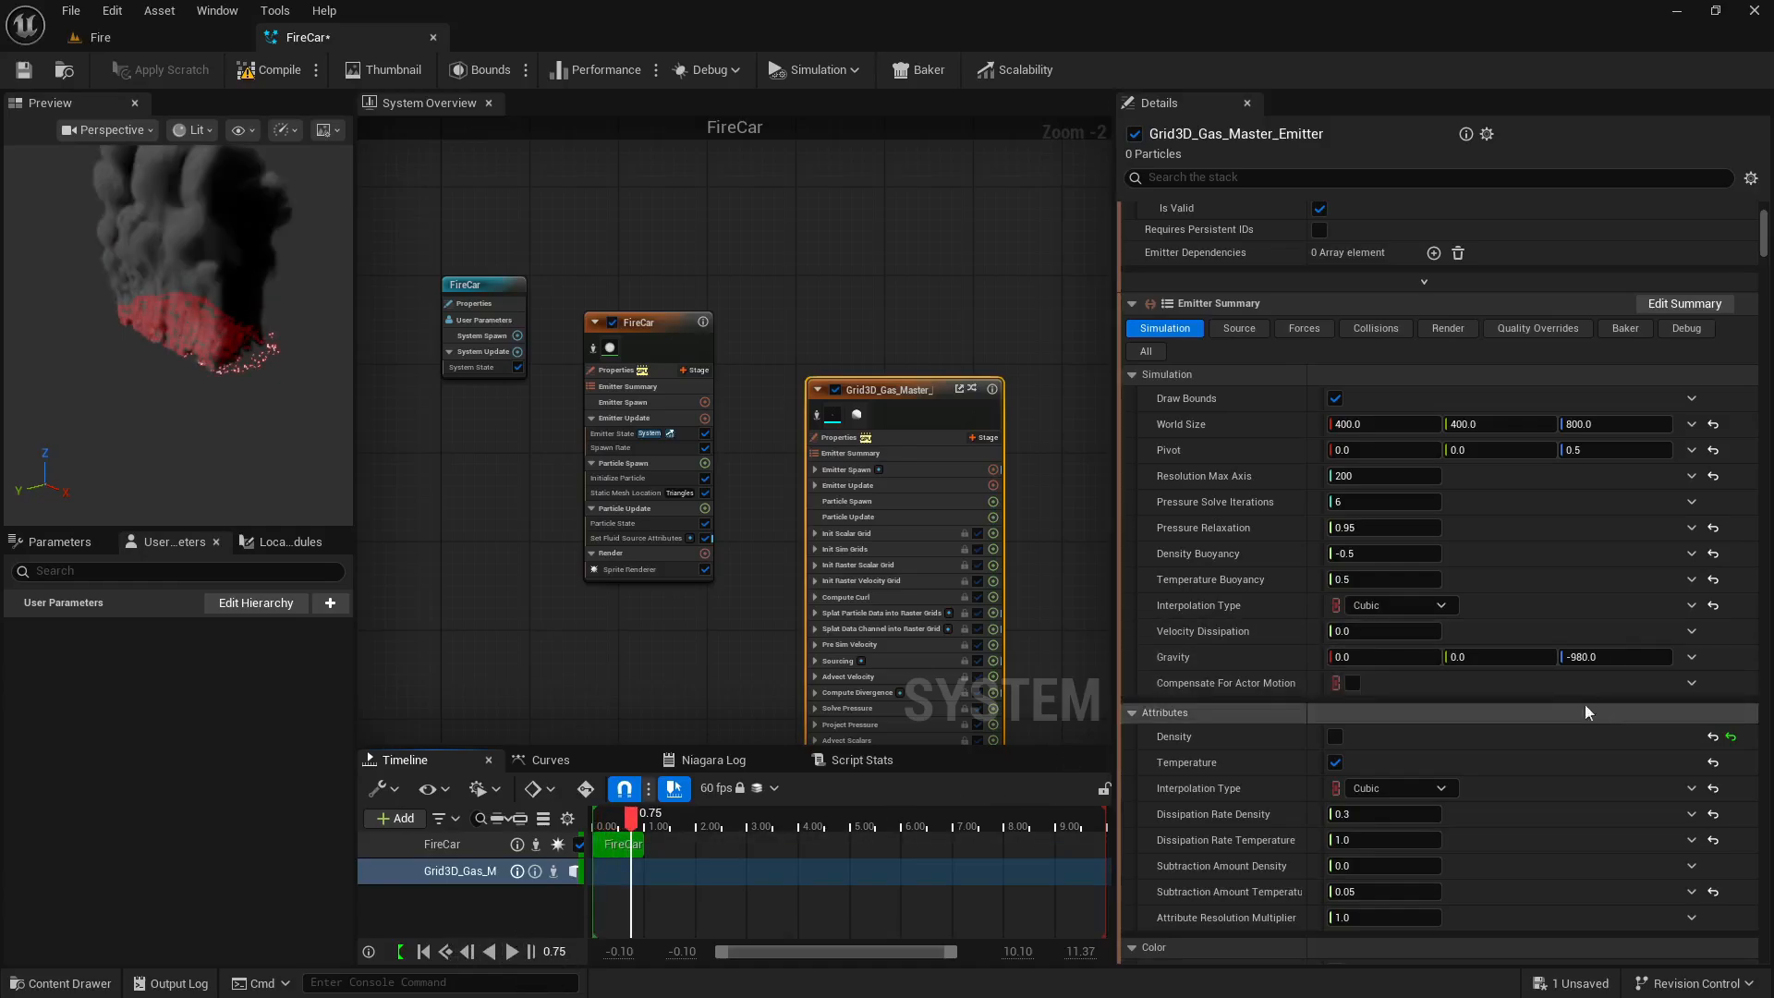
# Set the gas emitter's Render Temperature to Black Body, replay the simulation from the start, and pause it.
pyautogui.click(1467, 322)
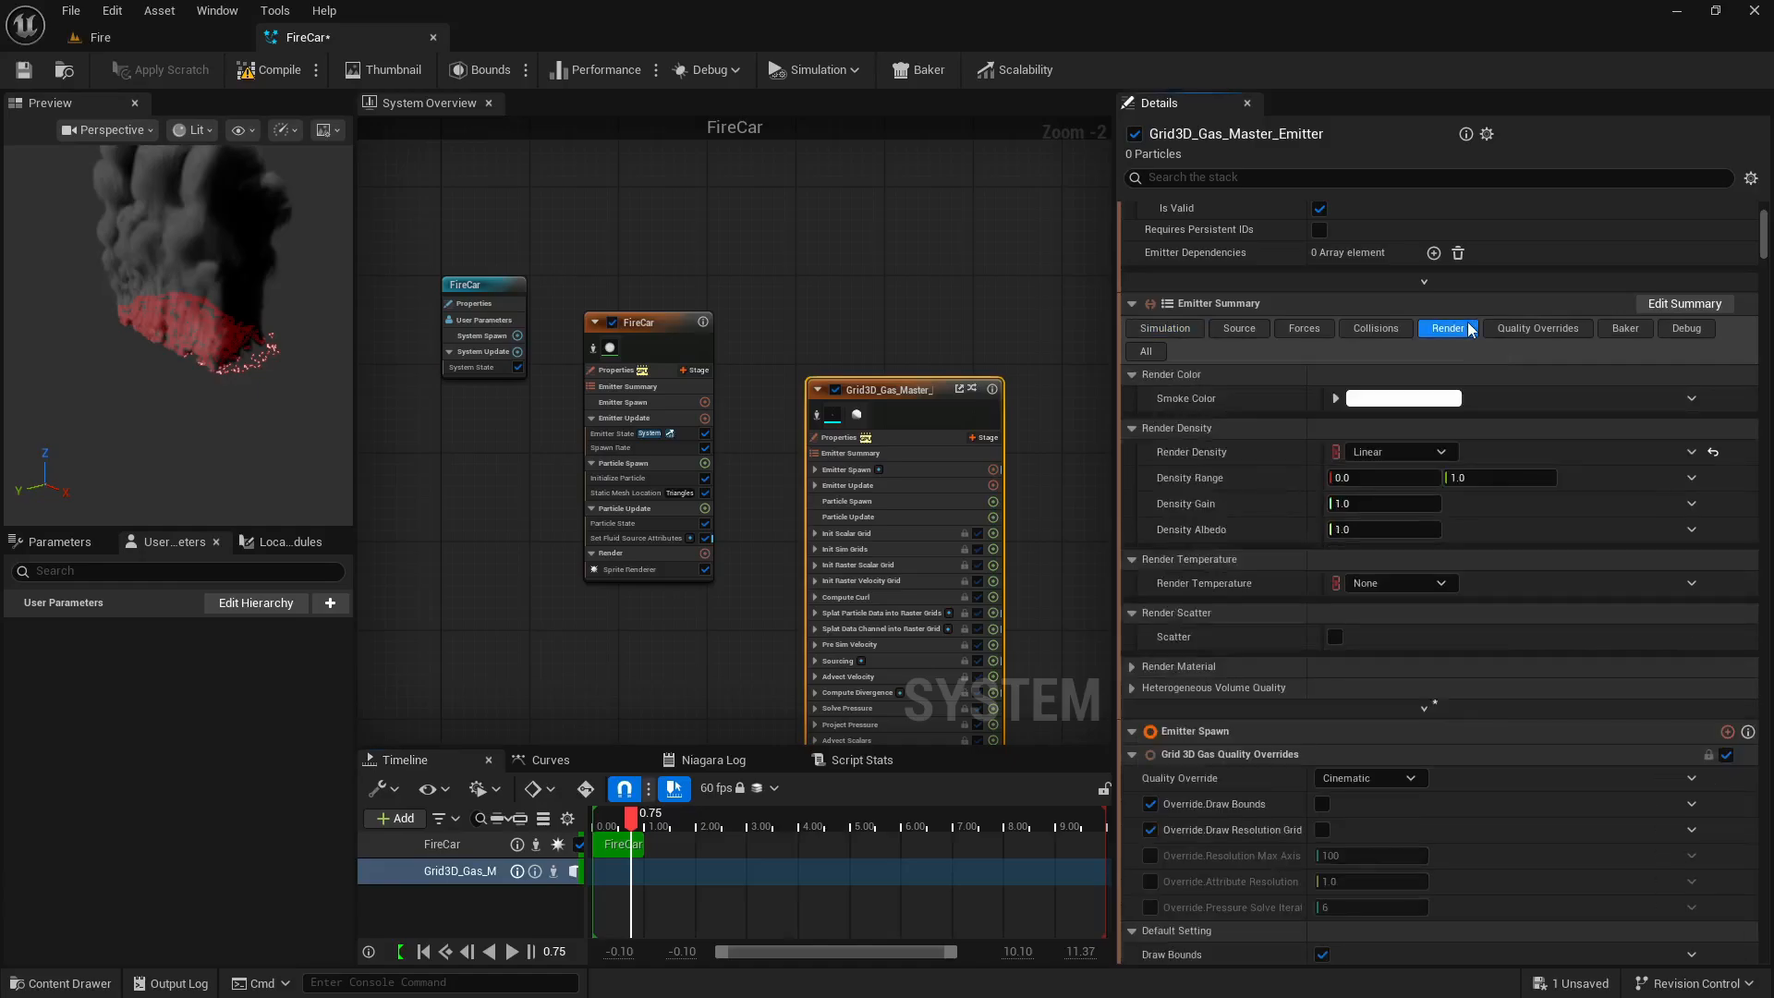
pyautogui.click(1385, 580)
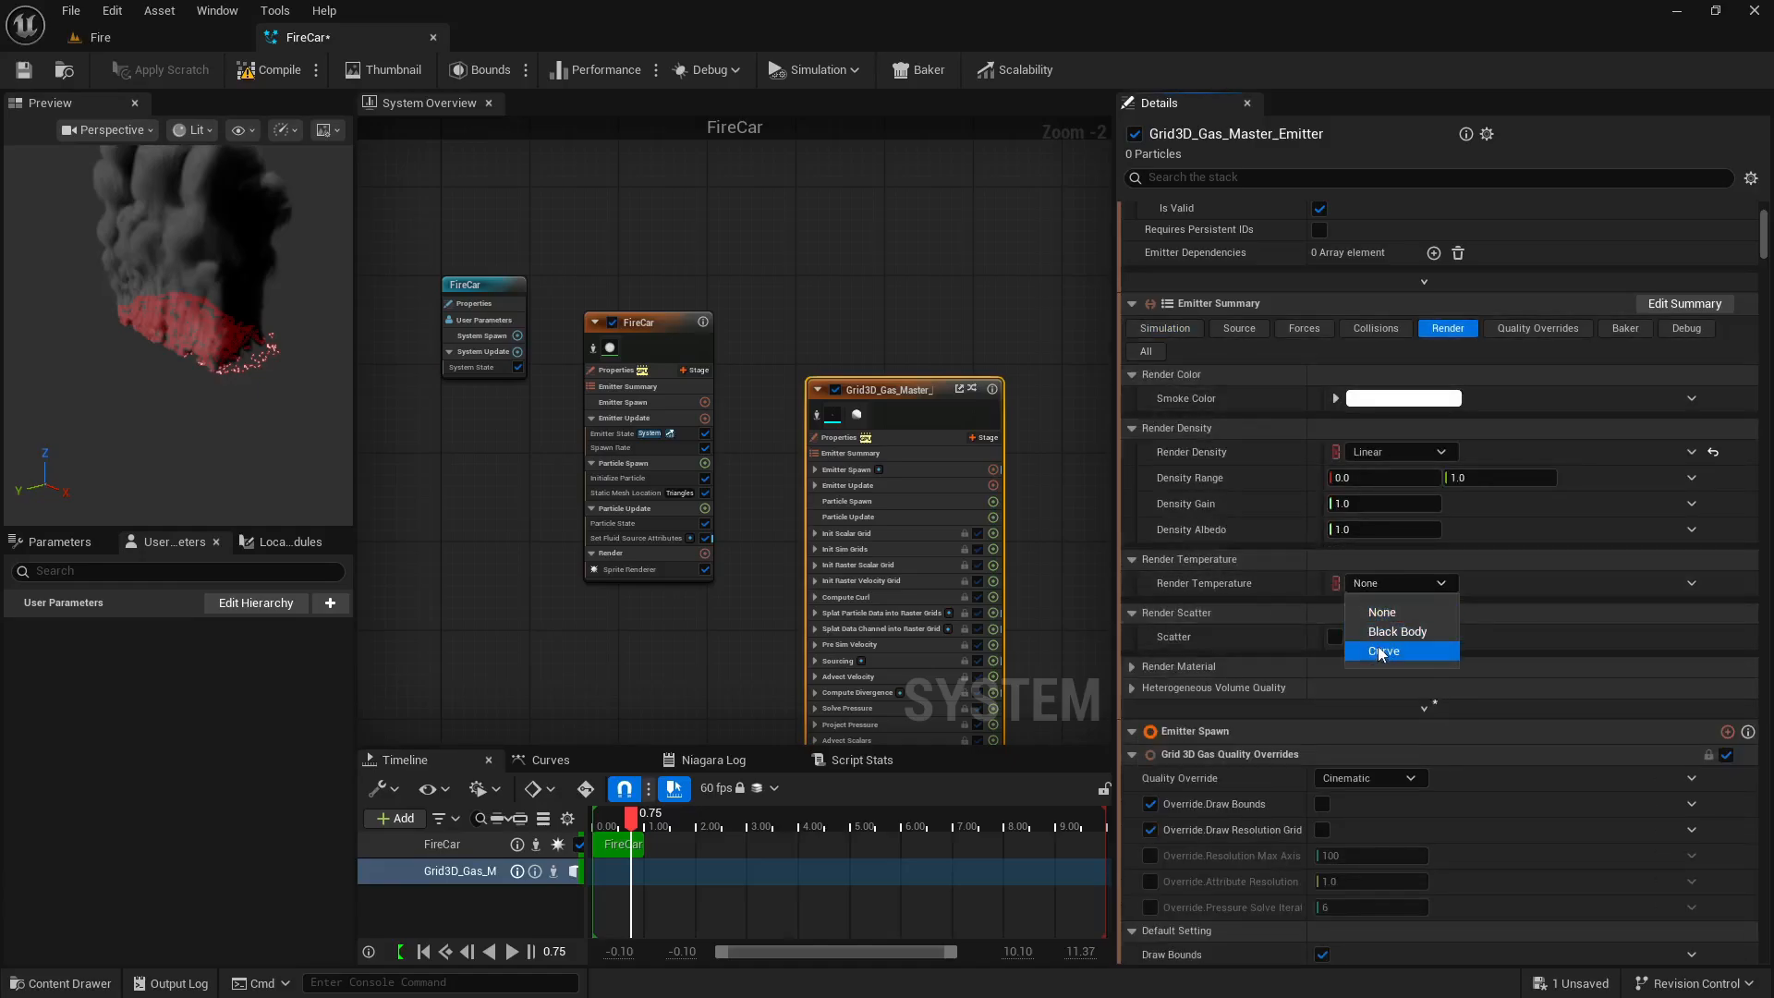
pyautogui.click(1397, 631)
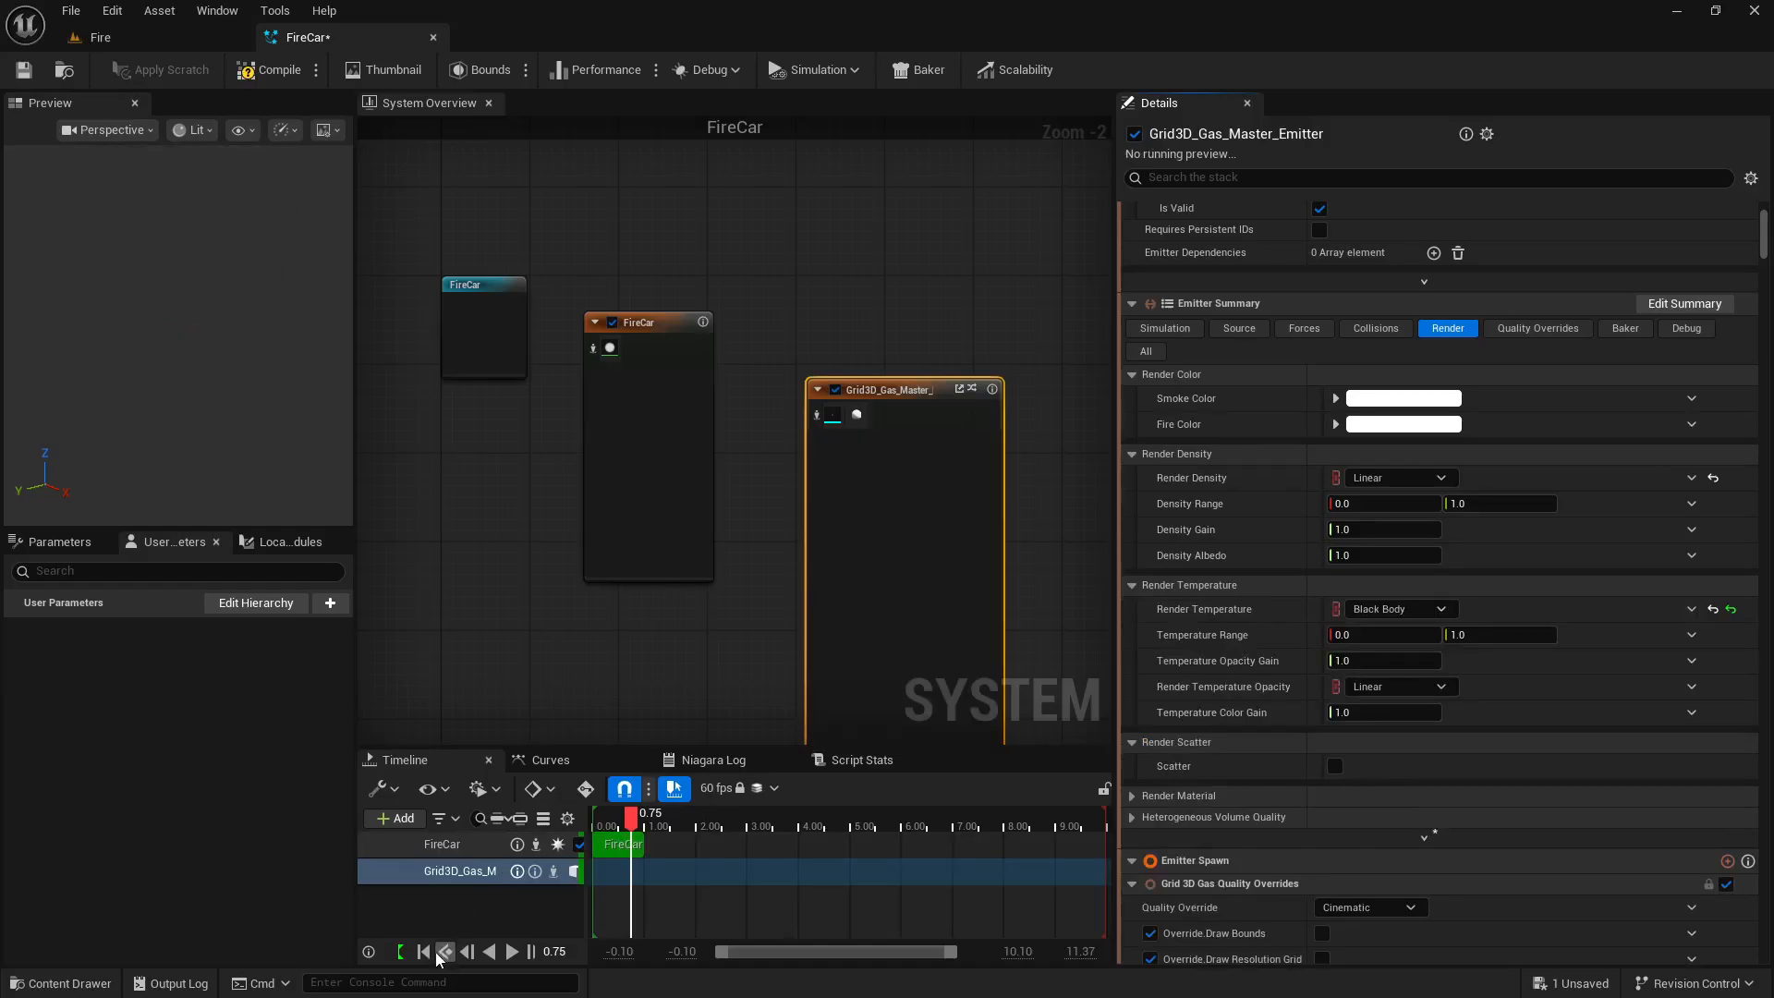
pyautogui.click(423, 953)
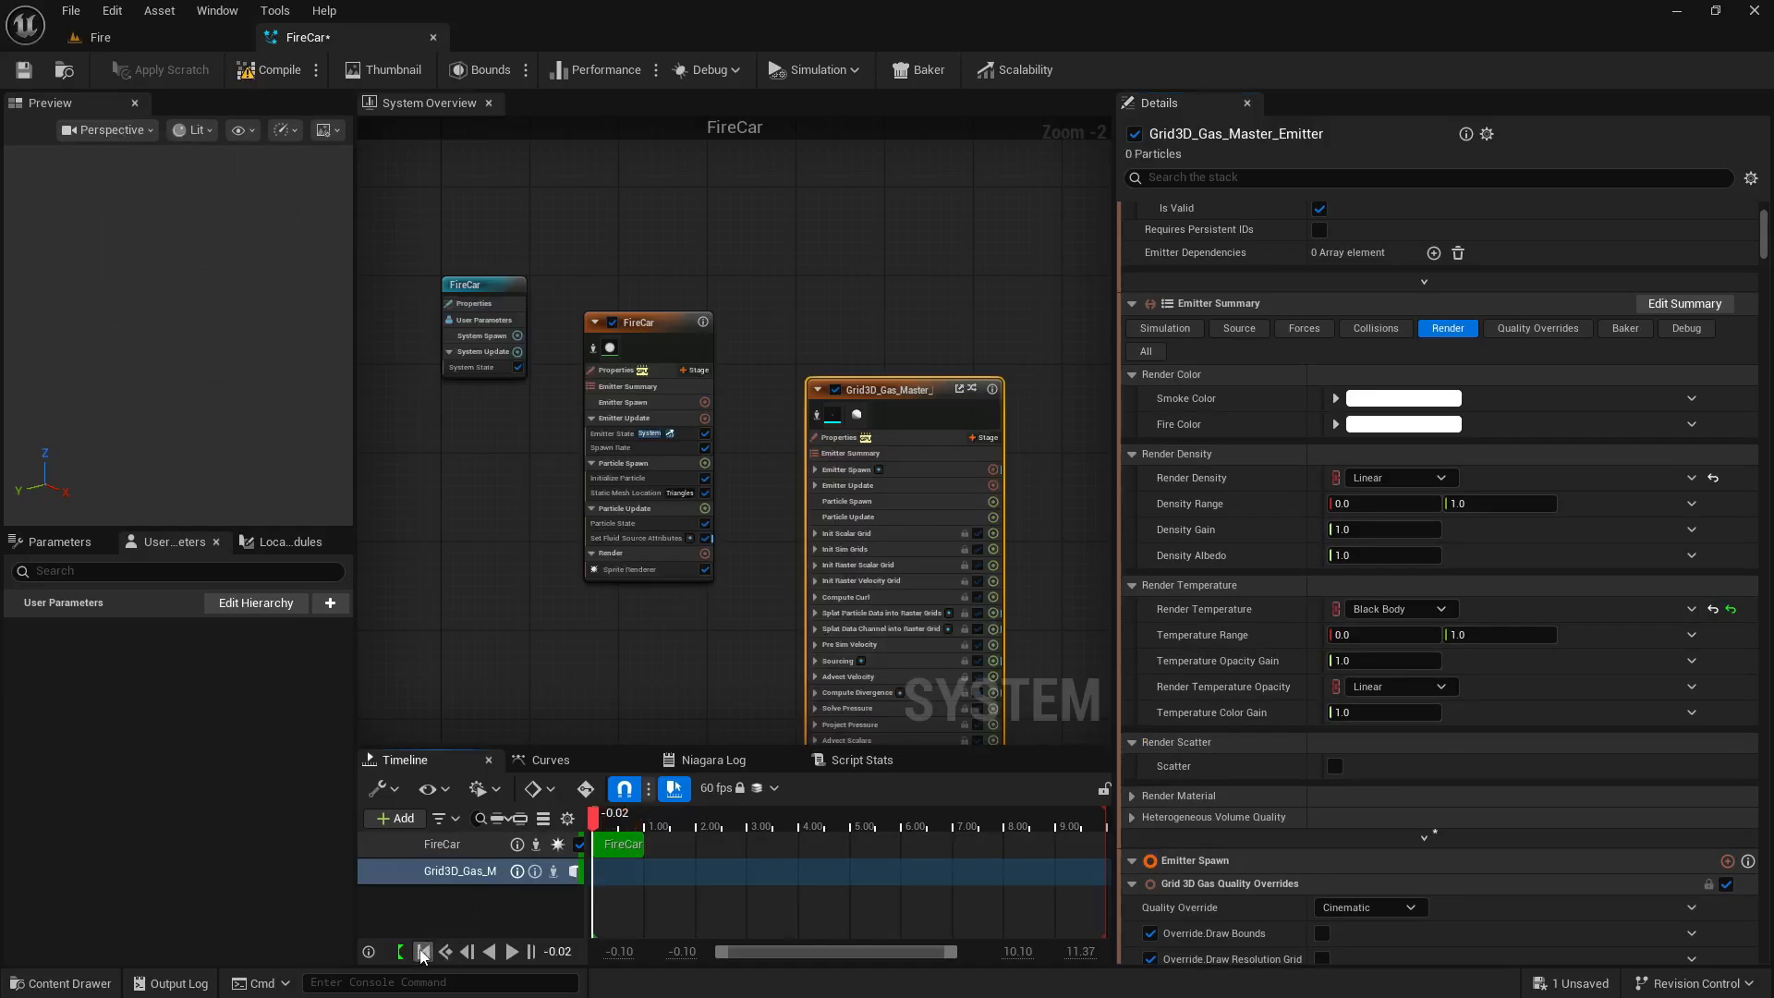
pyautogui.click(511, 953)
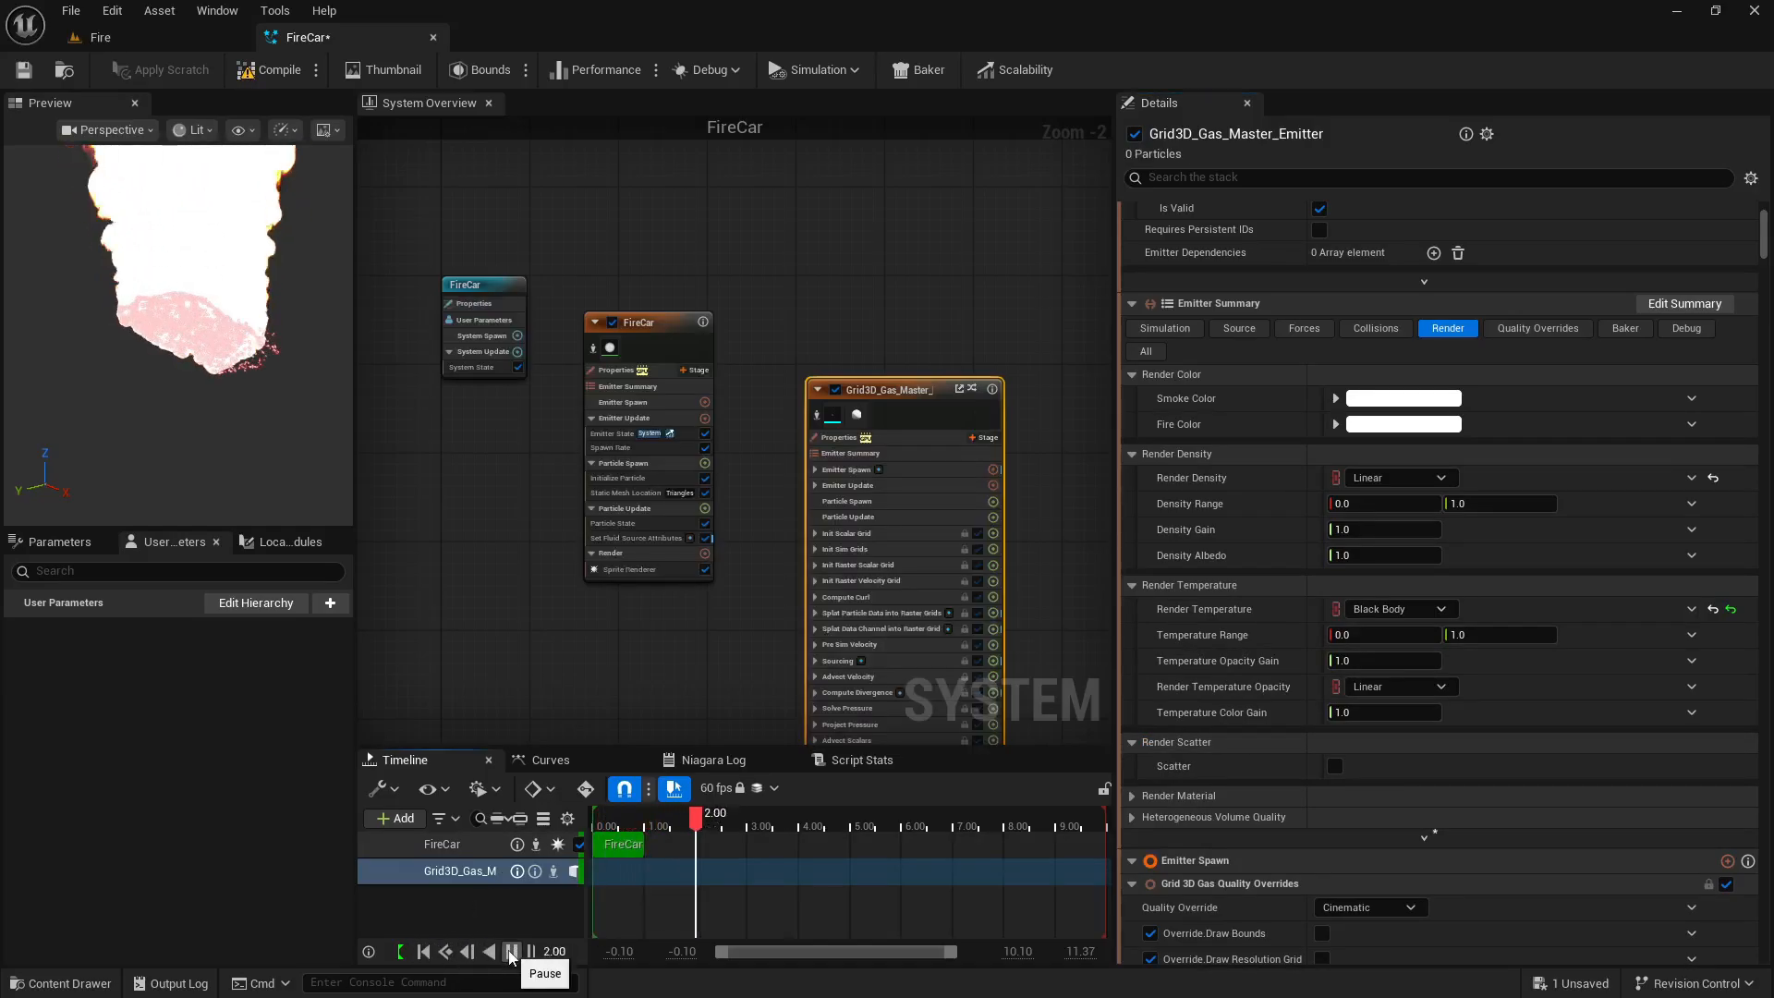
pyautogui.click(511, 953)
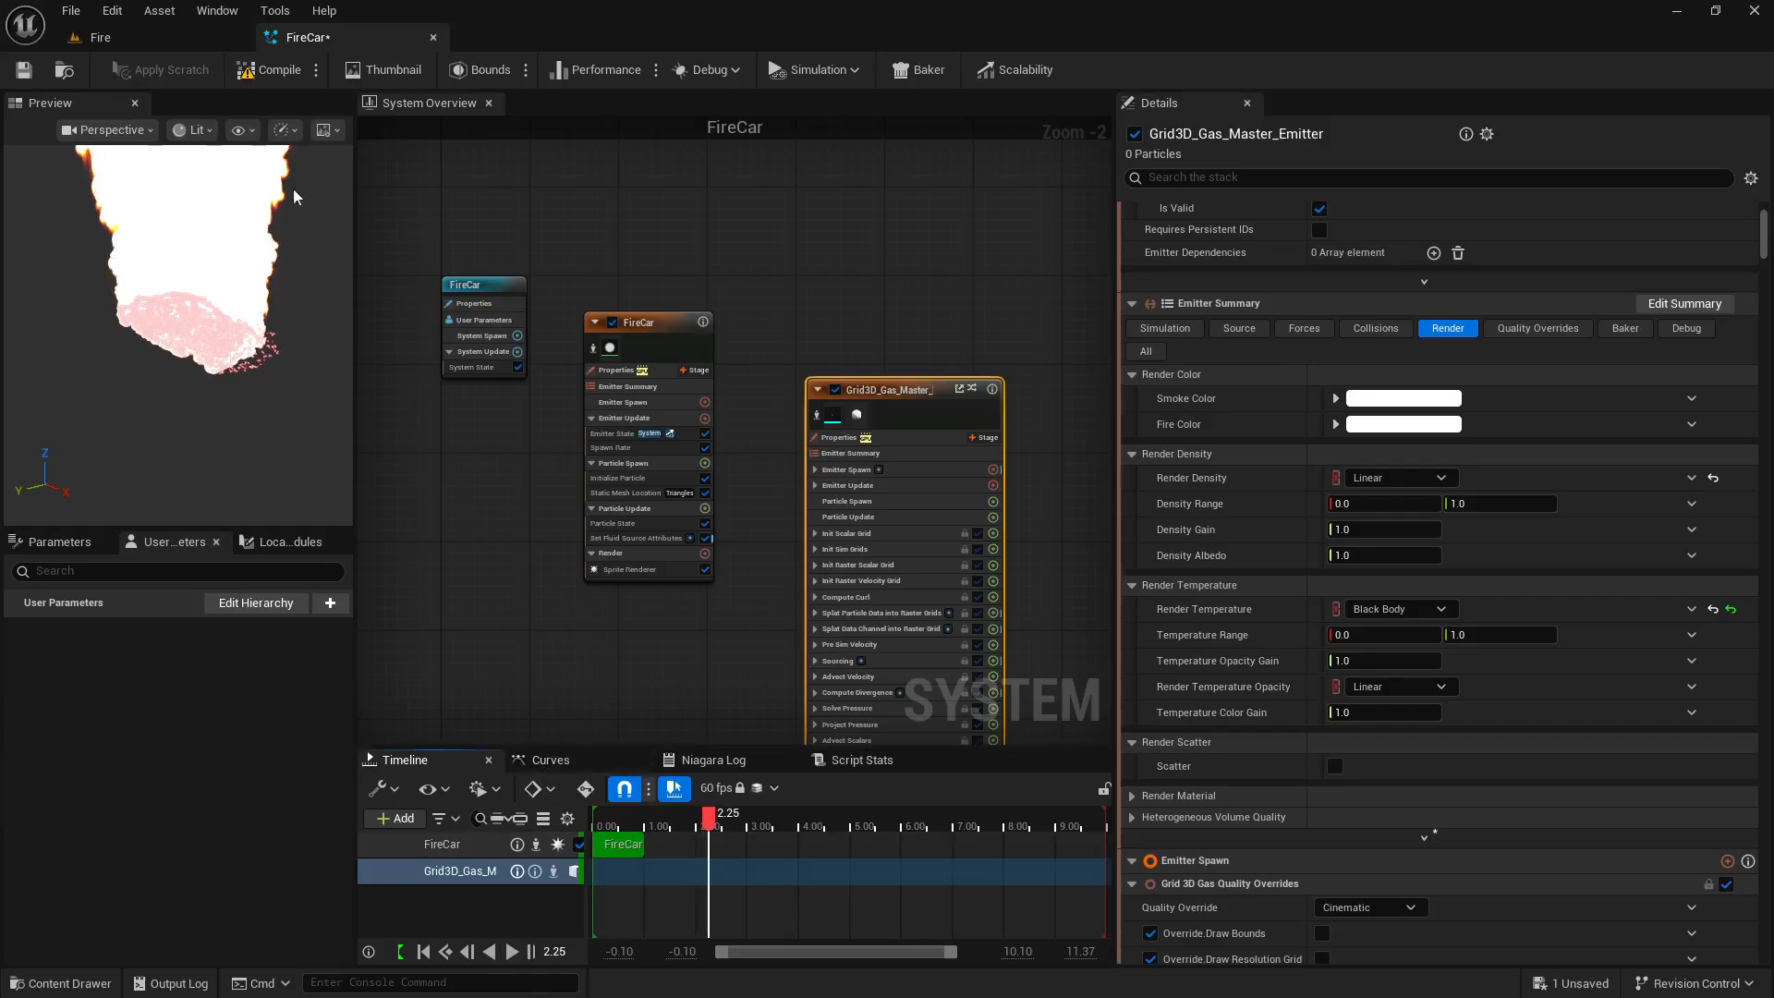
# Save the FireCar system and return to the Fire level to view the burning car from a wider angle.
pyautogui.click(24, 70)
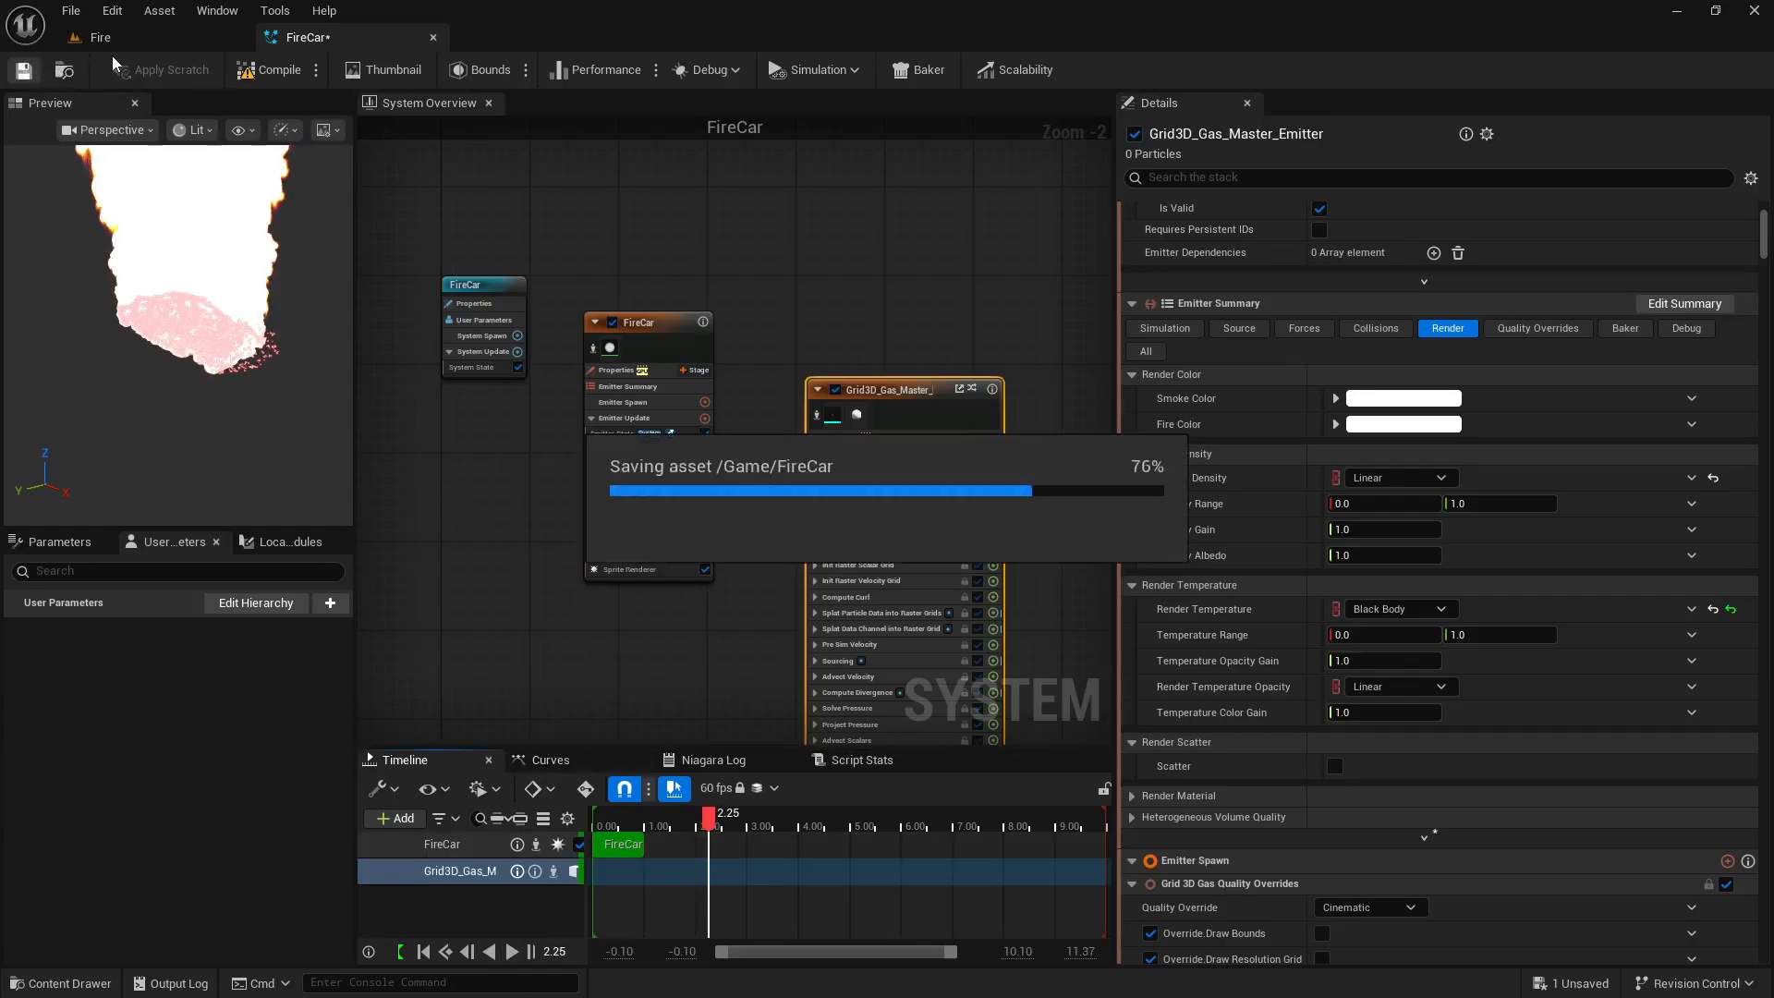
pyautogui.click(133, 41)
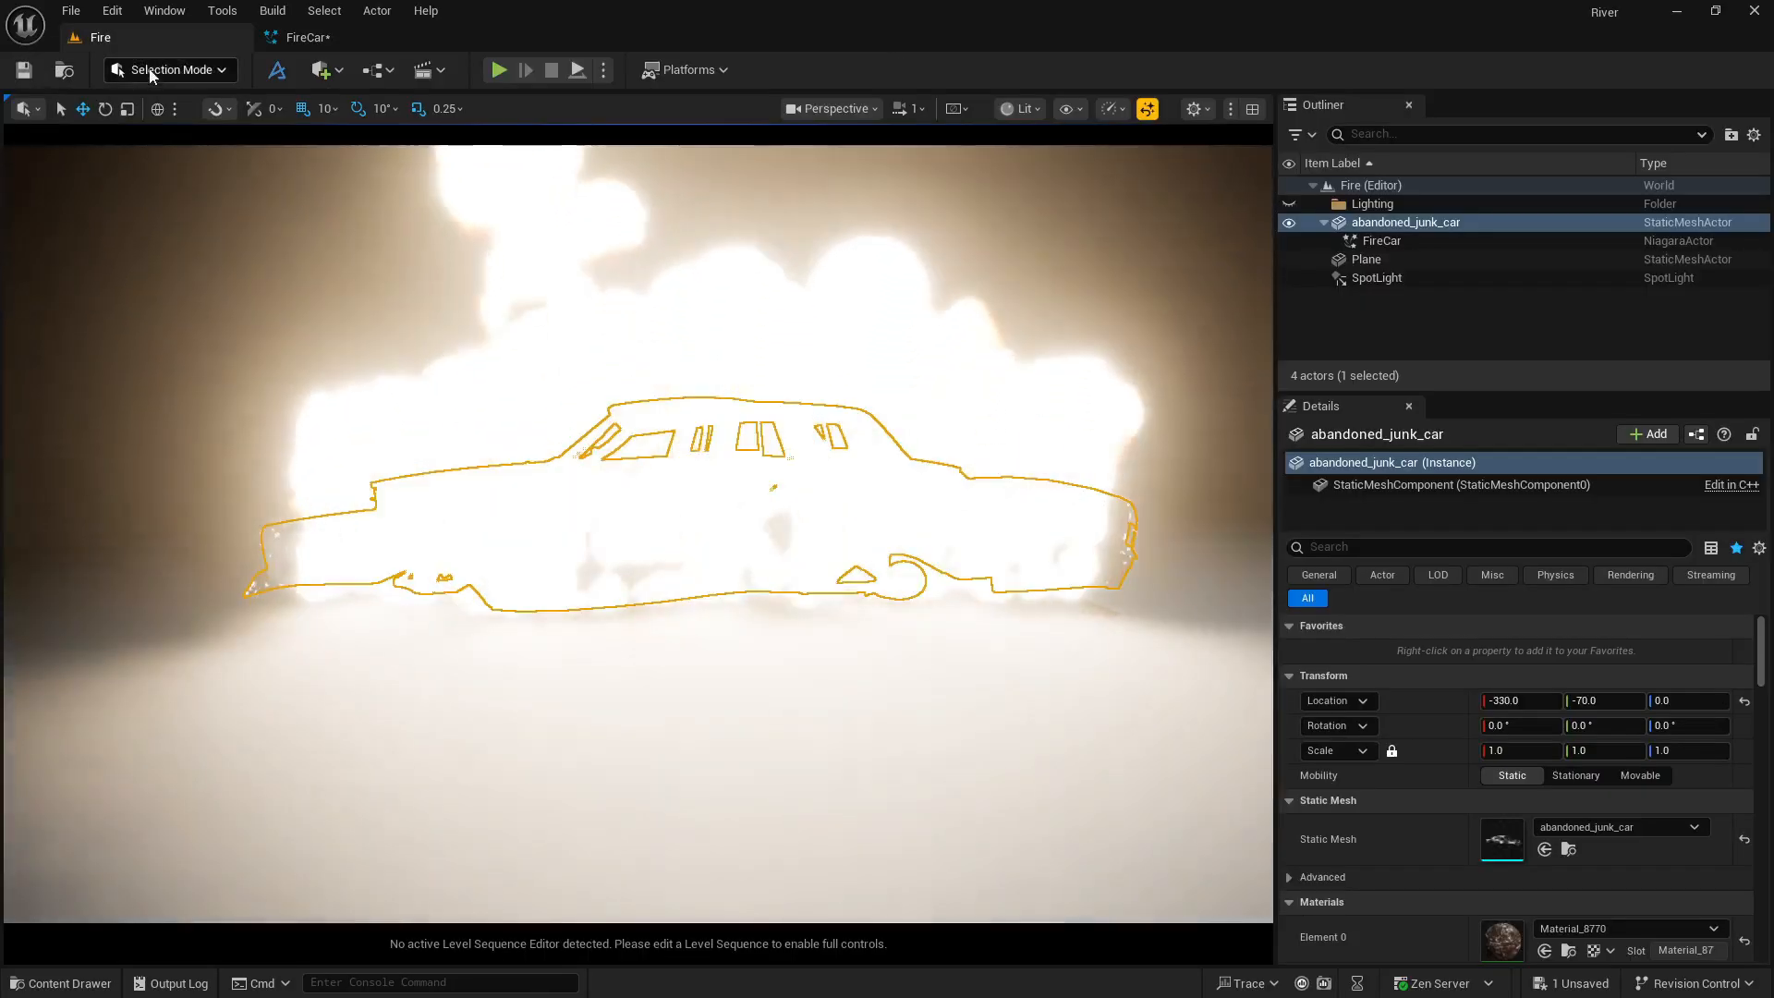
pyautogui.press('s')
pyautogui.moveTo(804, 527)
pyautogui.mouseDown(button='right')
pyautogui.moveTo(808, 499)
pyautogui.moveTo(864, 471)
pyautogui.moveTo(849, 472)
pyautogui.moveTo(889, 499)
pyautogui.moveTo(864, 499)
pyautogui.moveTo(906, 481)
pyautogui.moveTo(852, 522)
pyautogui.moveTo(796, 518)
pyautogui.mouseUp(button='right')
pyautogui.press('a')
pyautogui.press('w')
pyautogui.press('s')
pyautogui.press('a')
pyautogui.press('w')
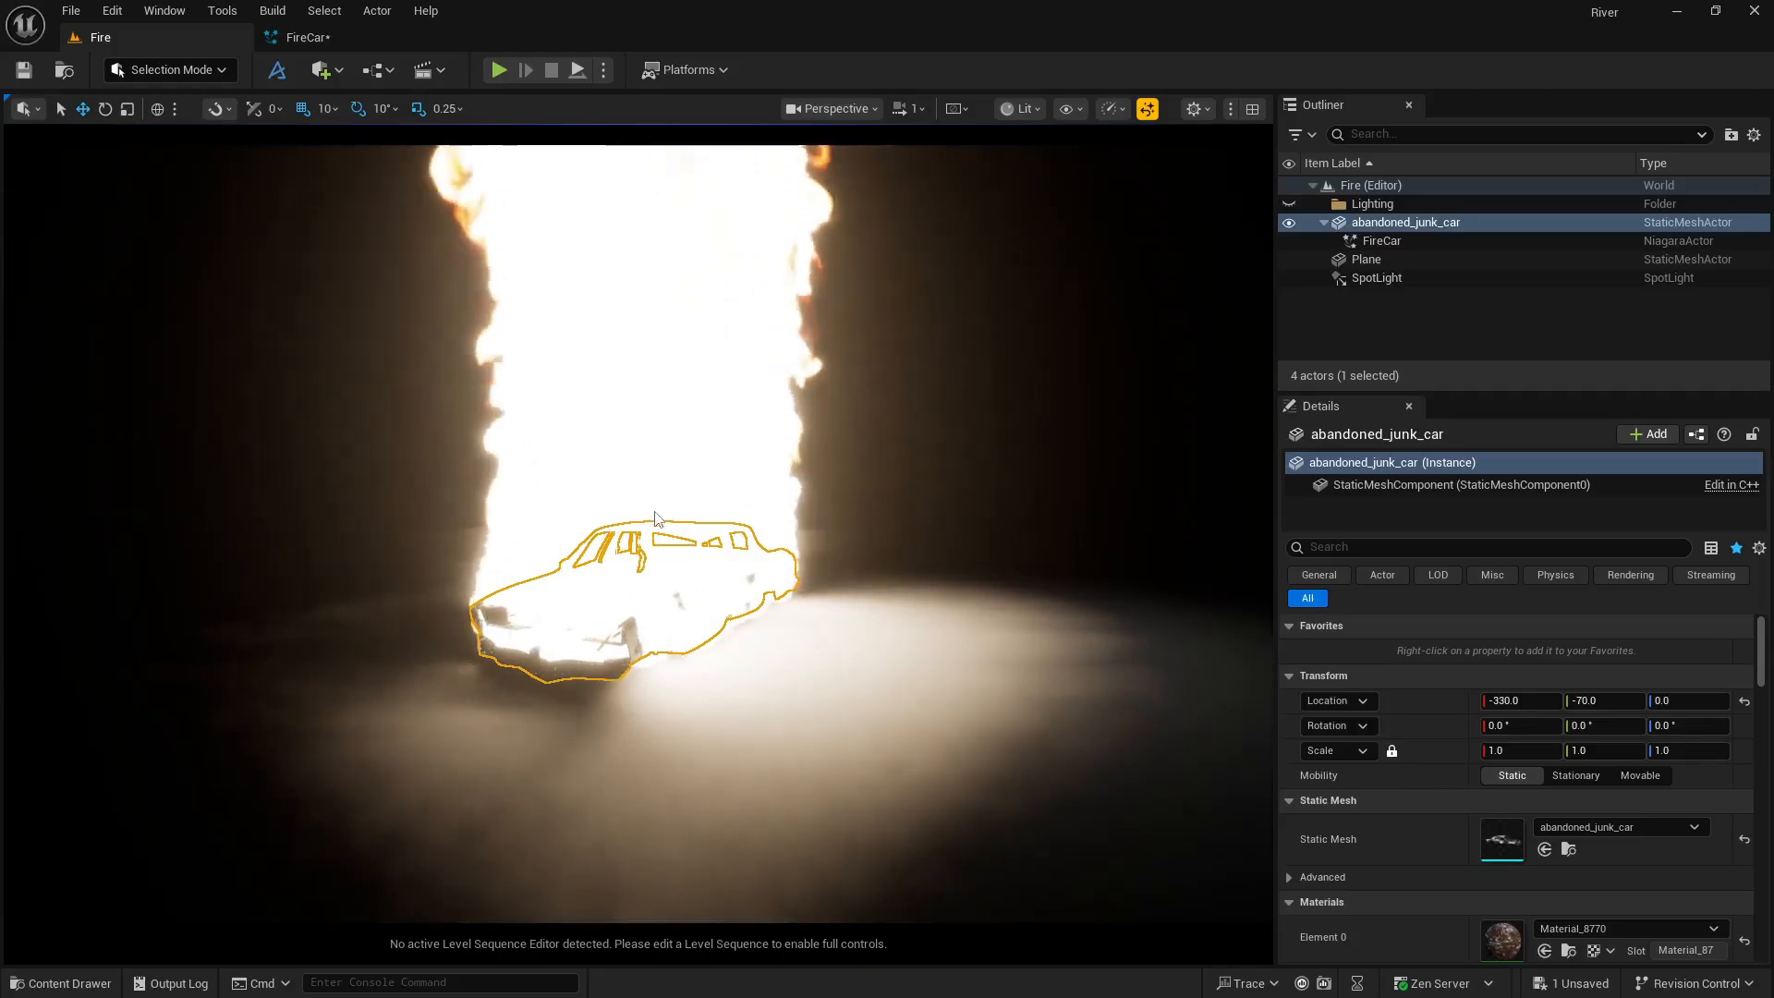
# Add a Post Process Volume to the Fire level and enable its Infinite Extent (Unbound) option.
pyautogui.click(315, 70)
pyautogui.moveTo(430, 403)
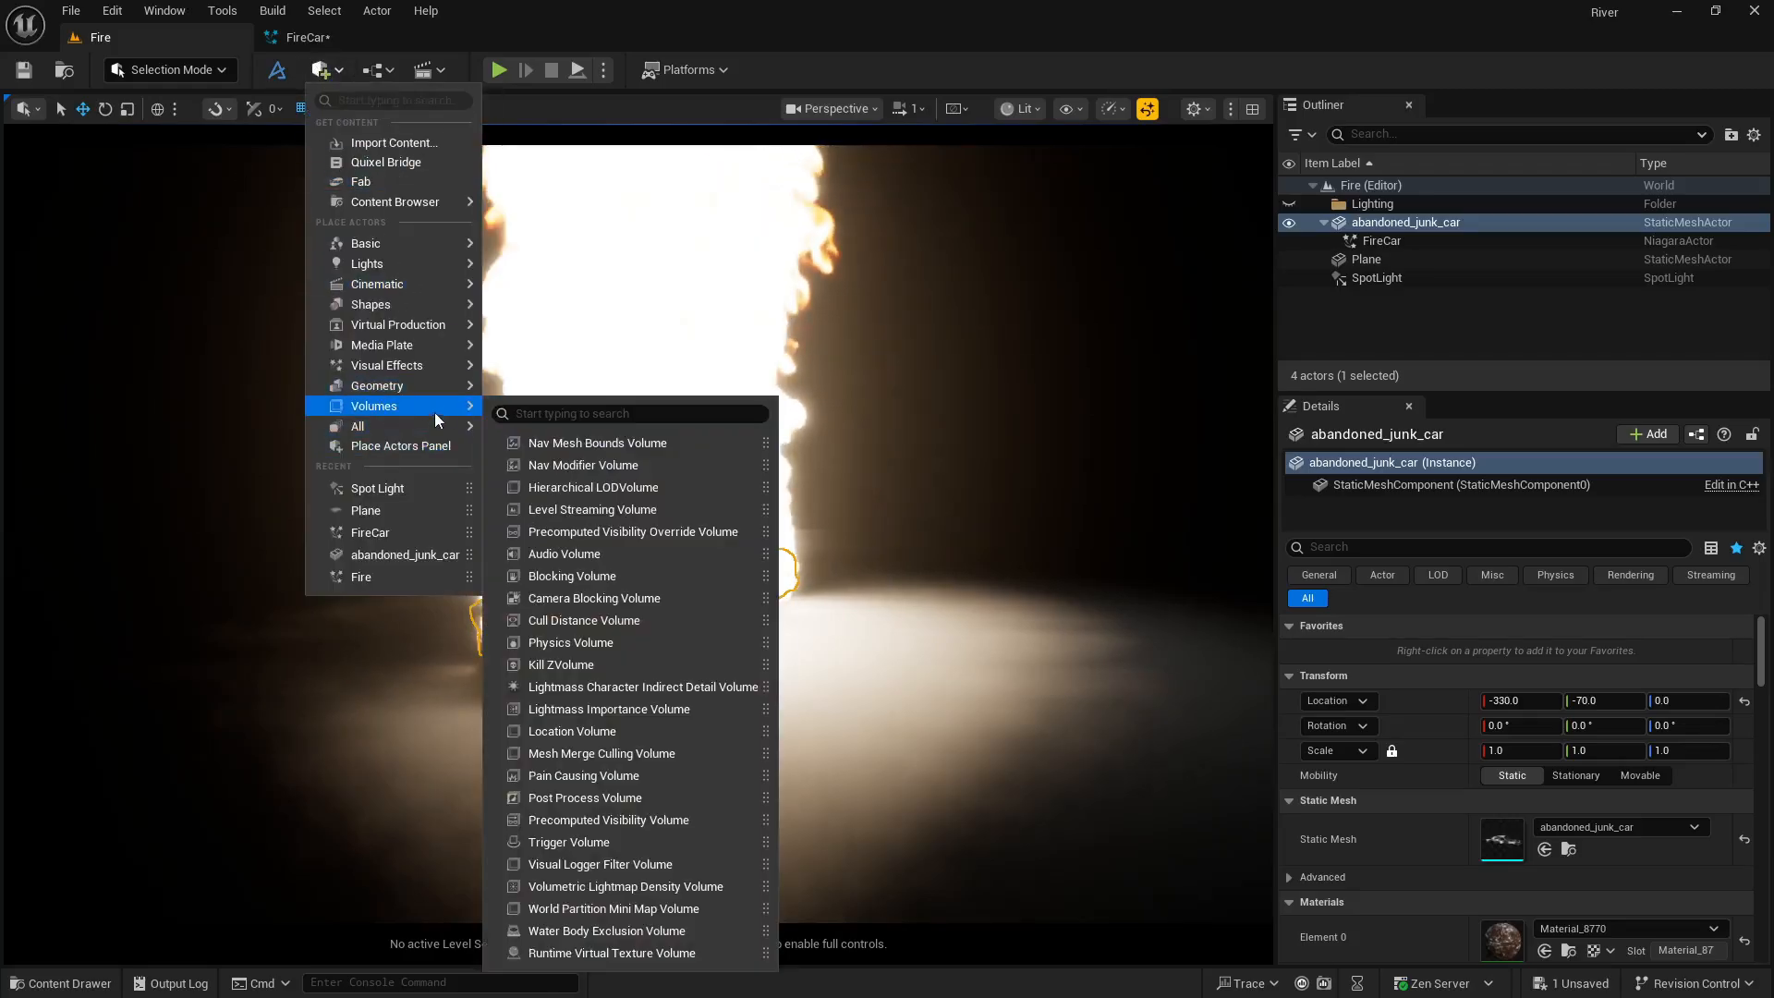
pyautogui.moveTo(451, 366)
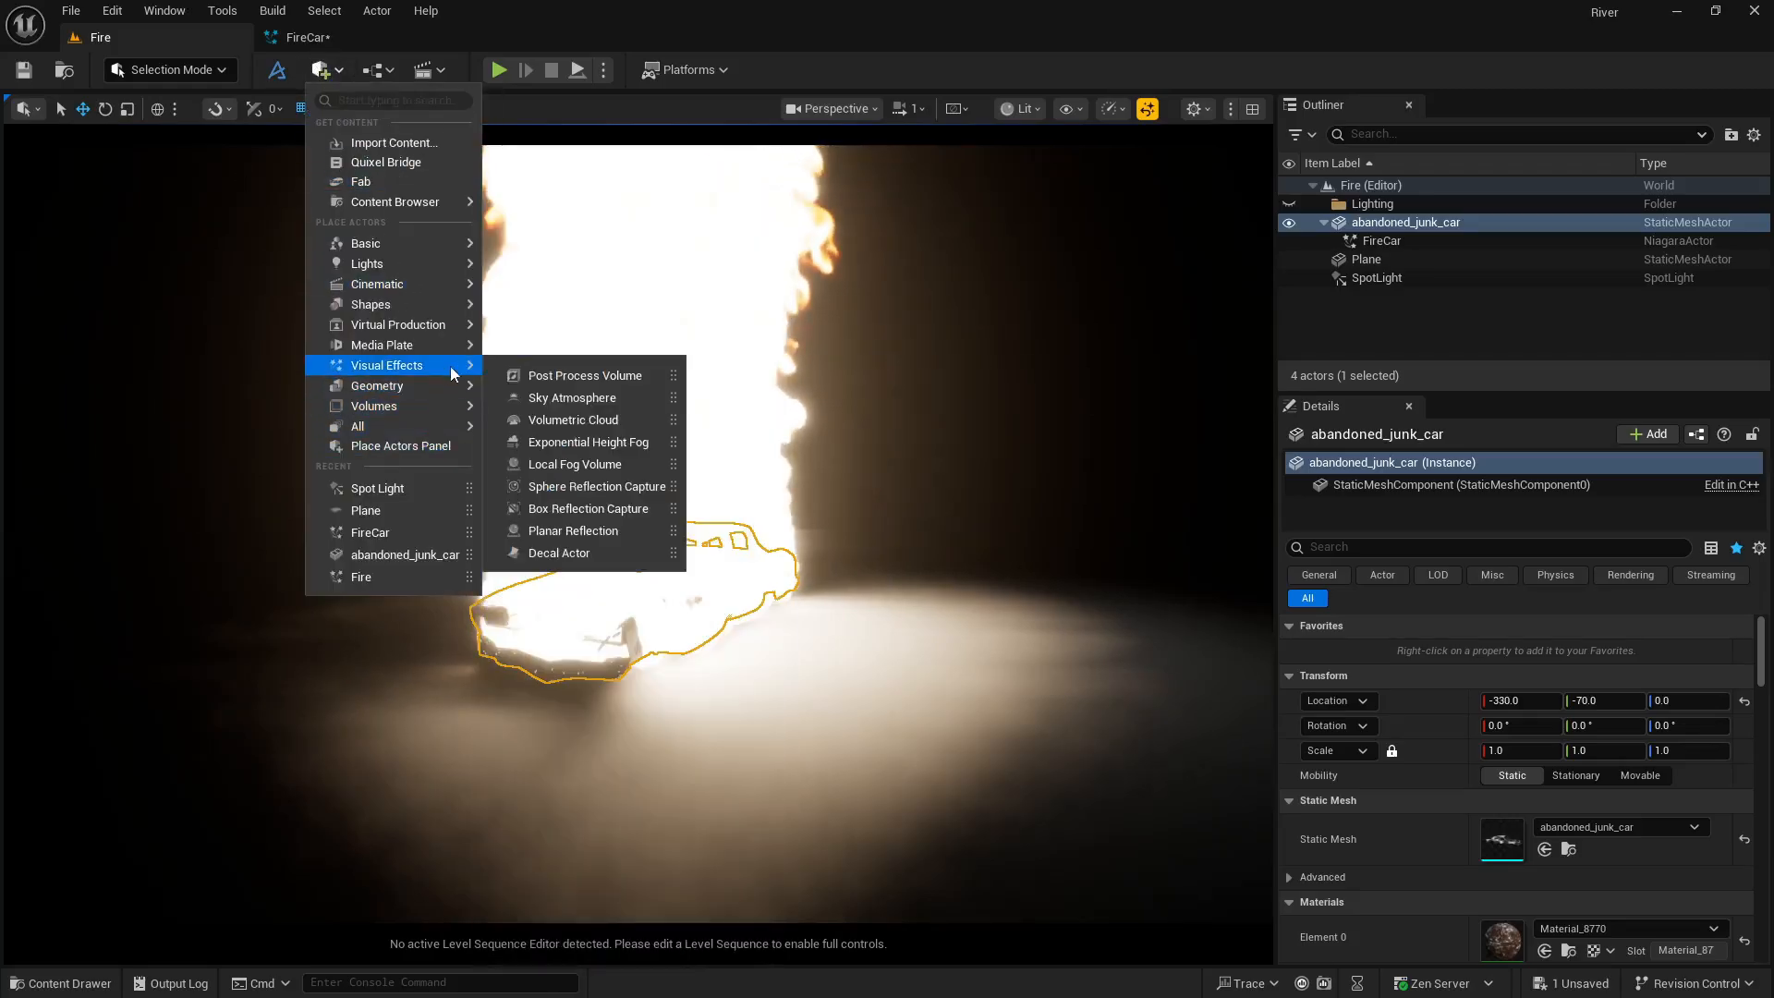
pyautogui.click(542, 377)
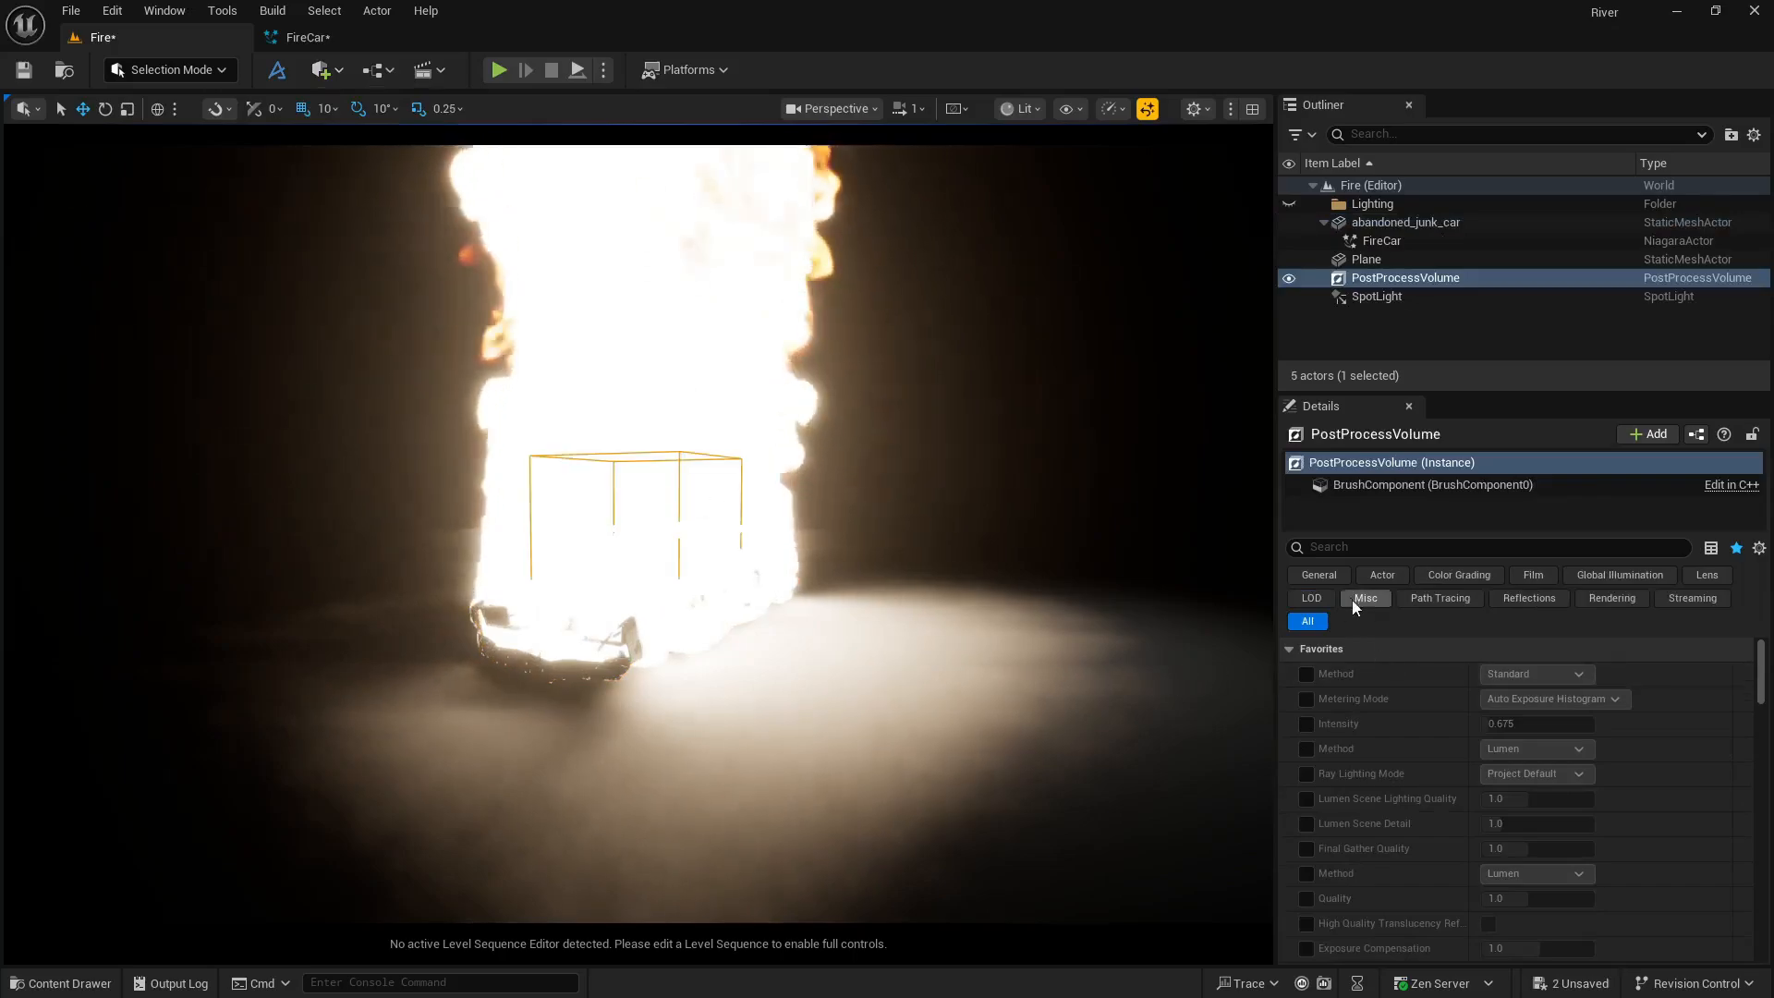
pyautogui.click(1358, 545)
pyautogui.write('infi')
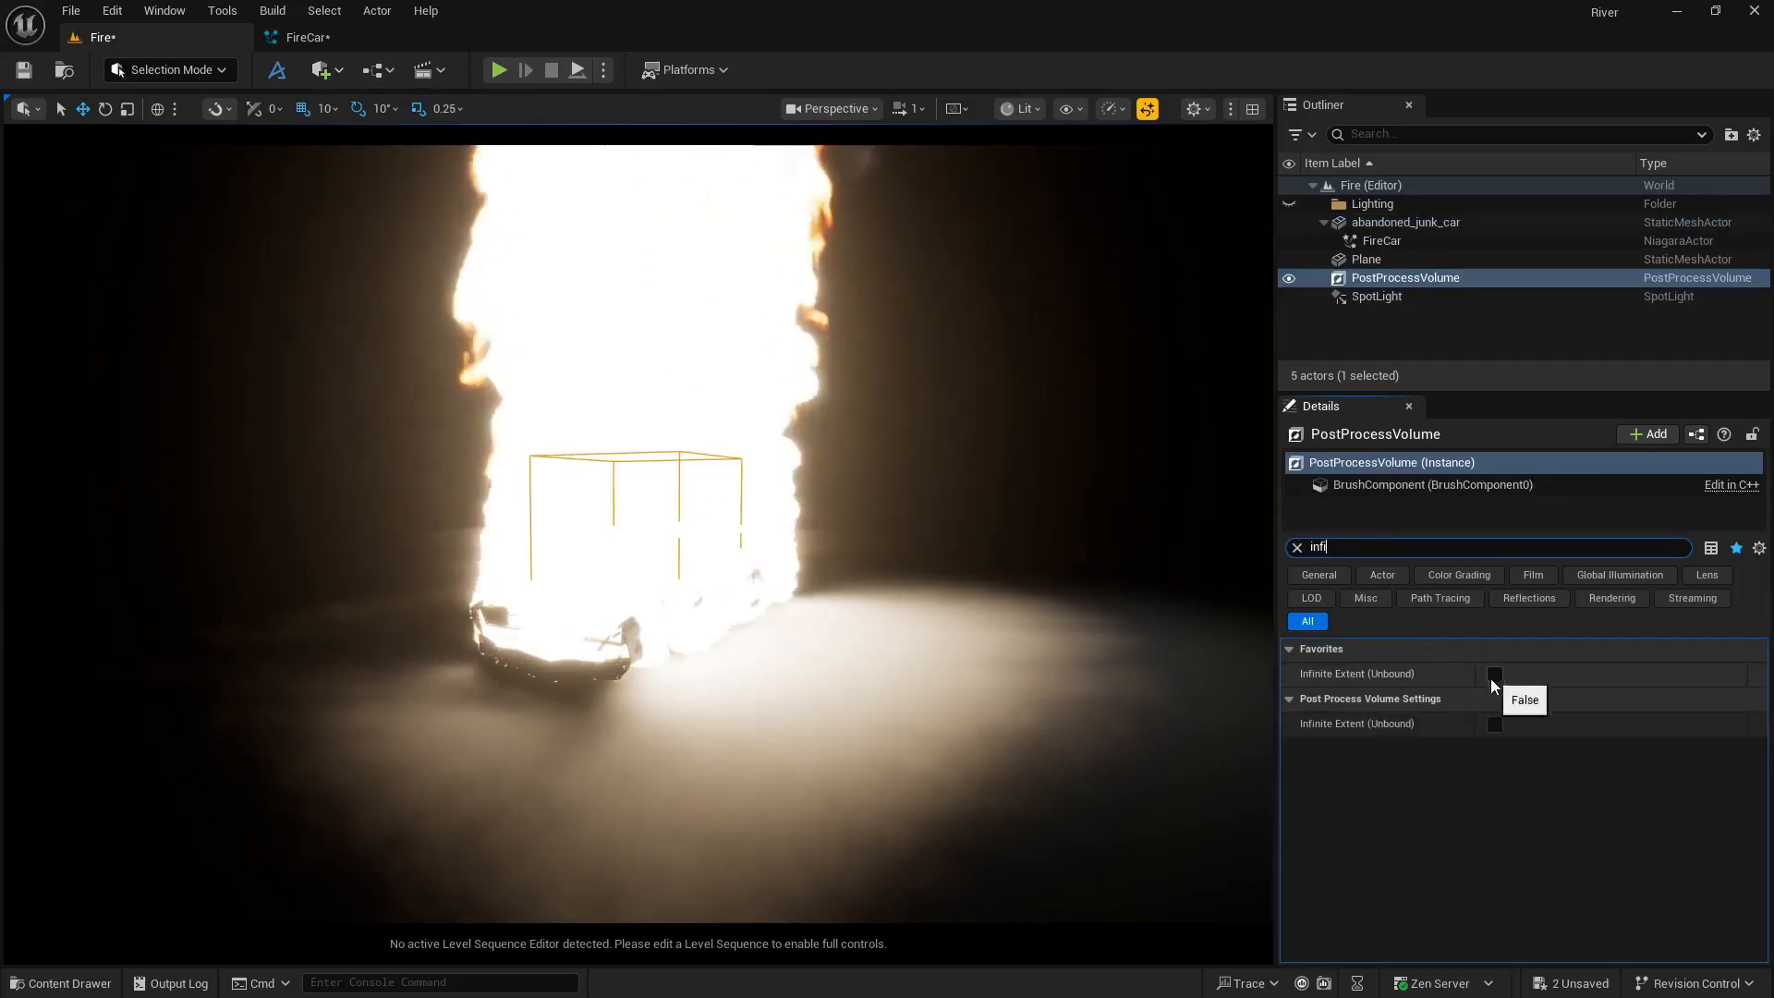
pyautogui.click(1494, 724)
pyautogui.click(1296, 547)
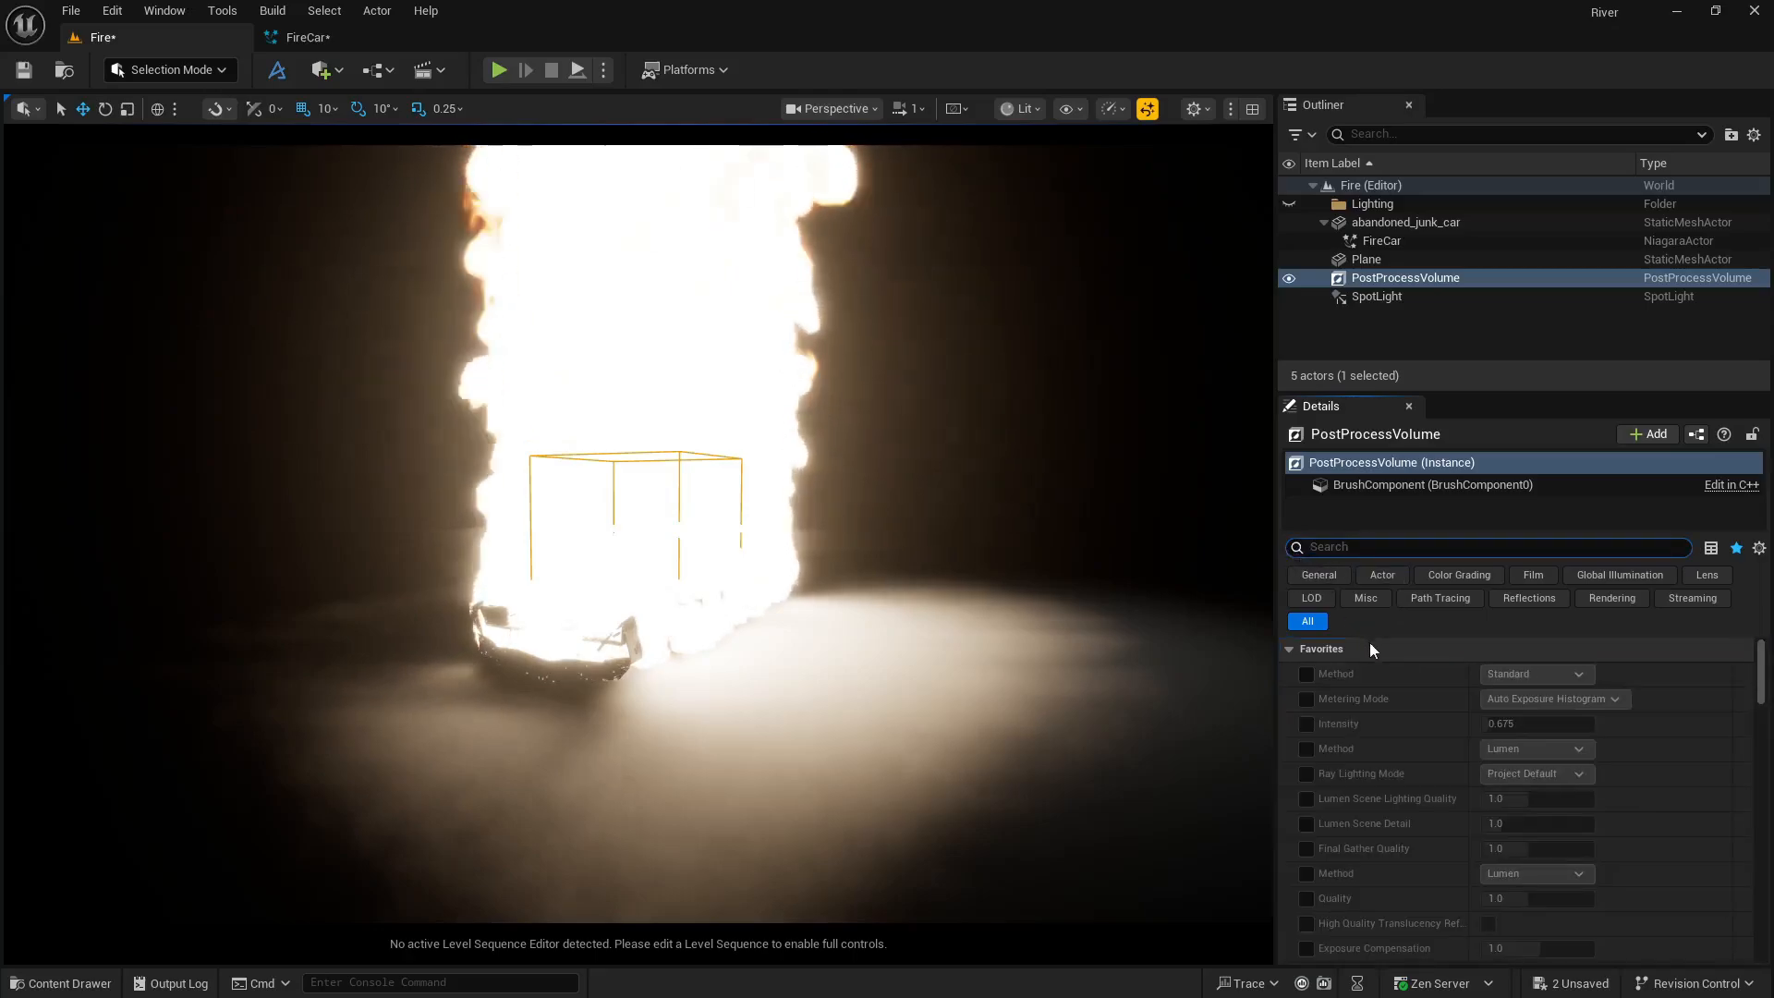
# Enable the volume's Metering Mode and Exposure Compensation overrides, and set Min EV100 and Max EV100 to 1.0.
pyautogui.scroll(-5, 1329, 770)
pyautogui.click(1289, 782)
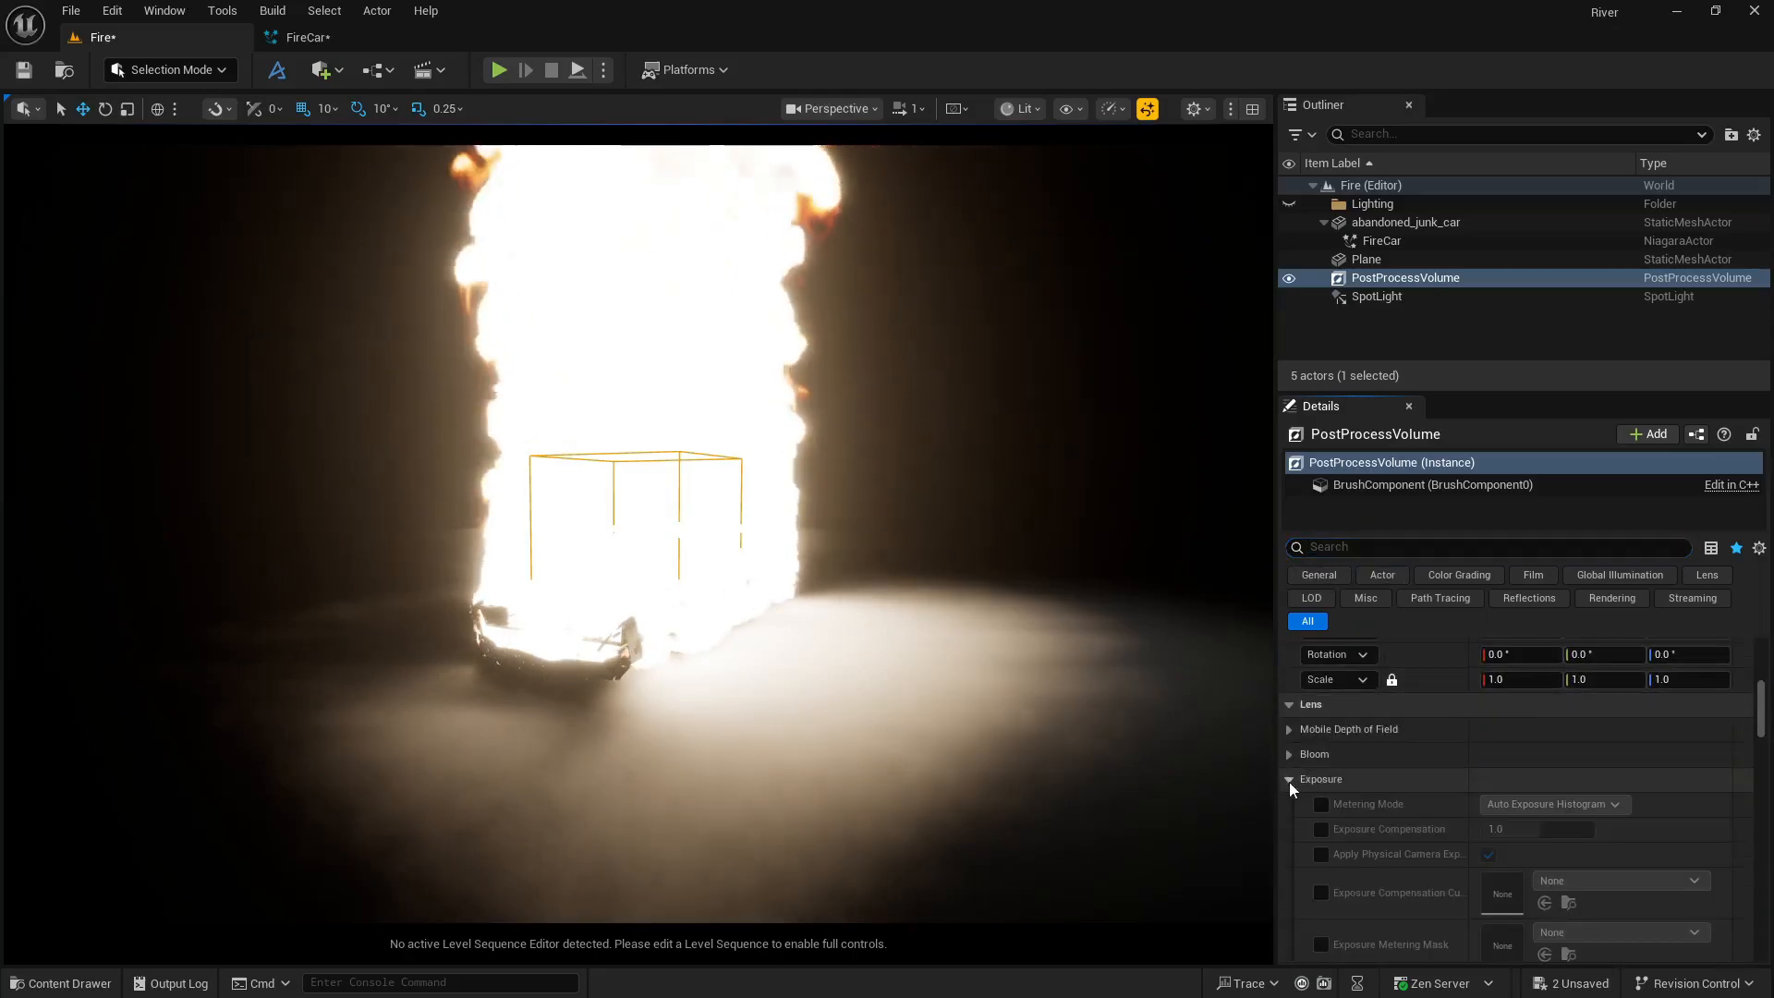
pyautogui.click(1321, 805)
pyautogui.click(1322, 829)
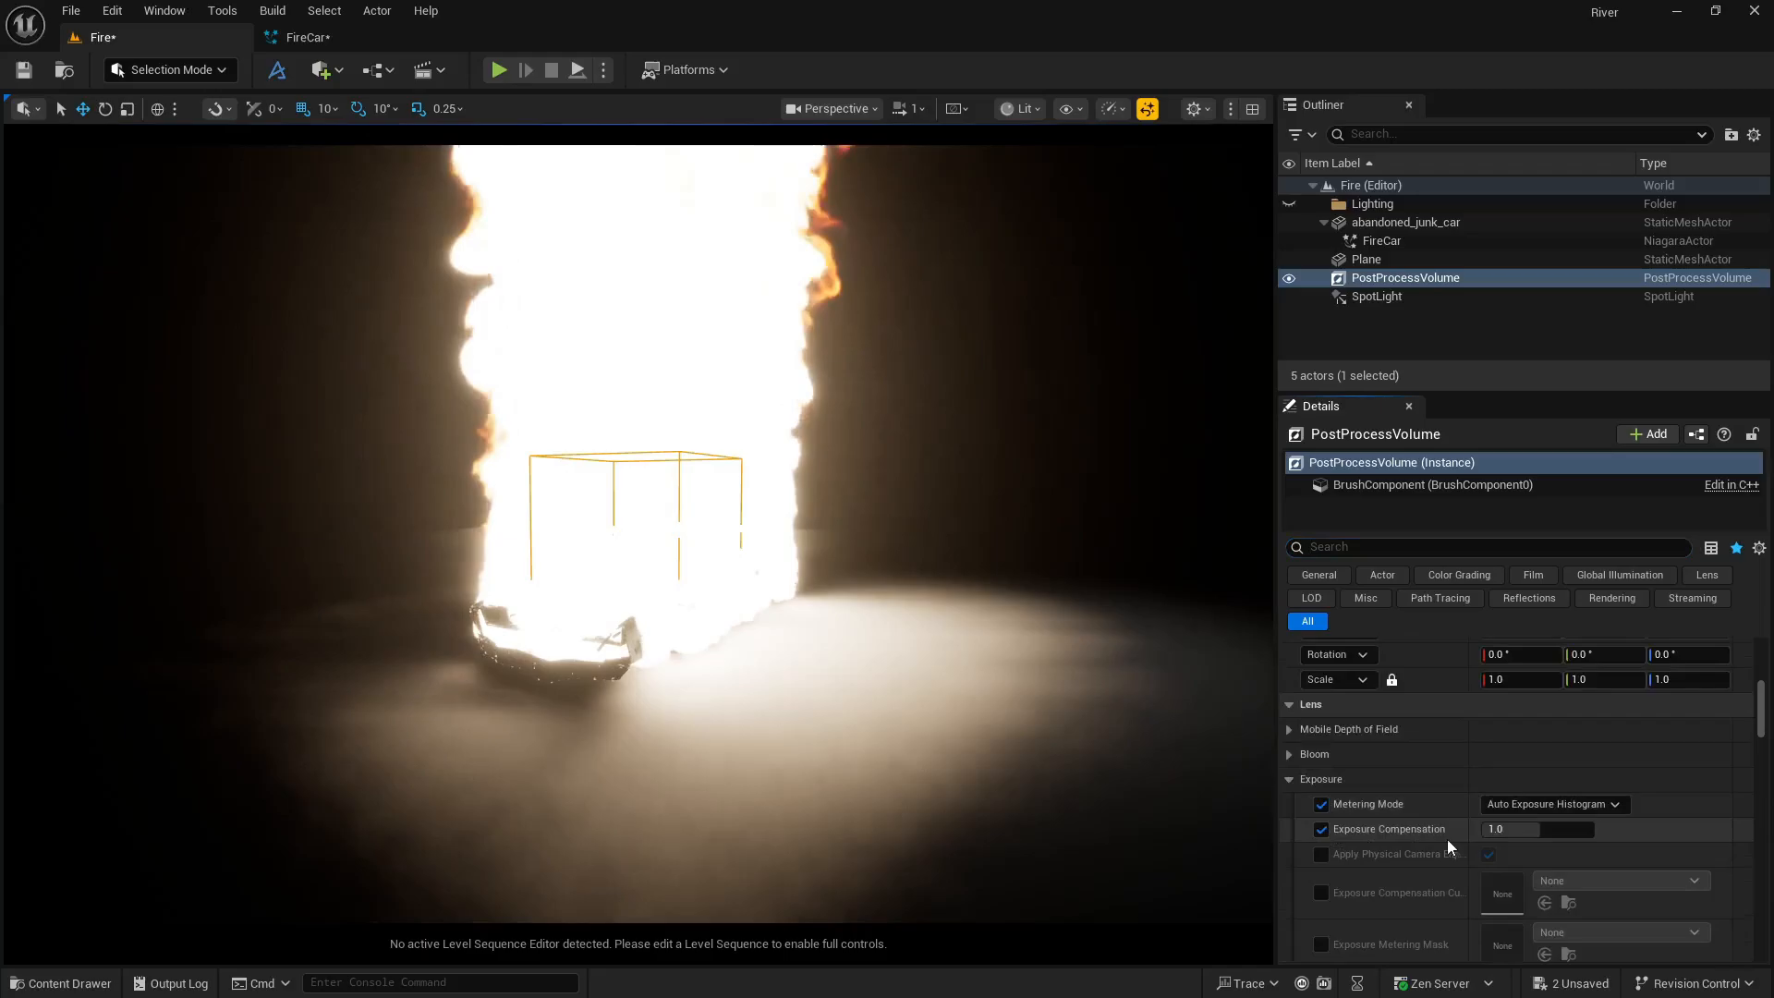
pyautogui.scroll(-3, 1433, 840)
pyautogui.click(1321, 836)
pyautogui.click(1322, 861)
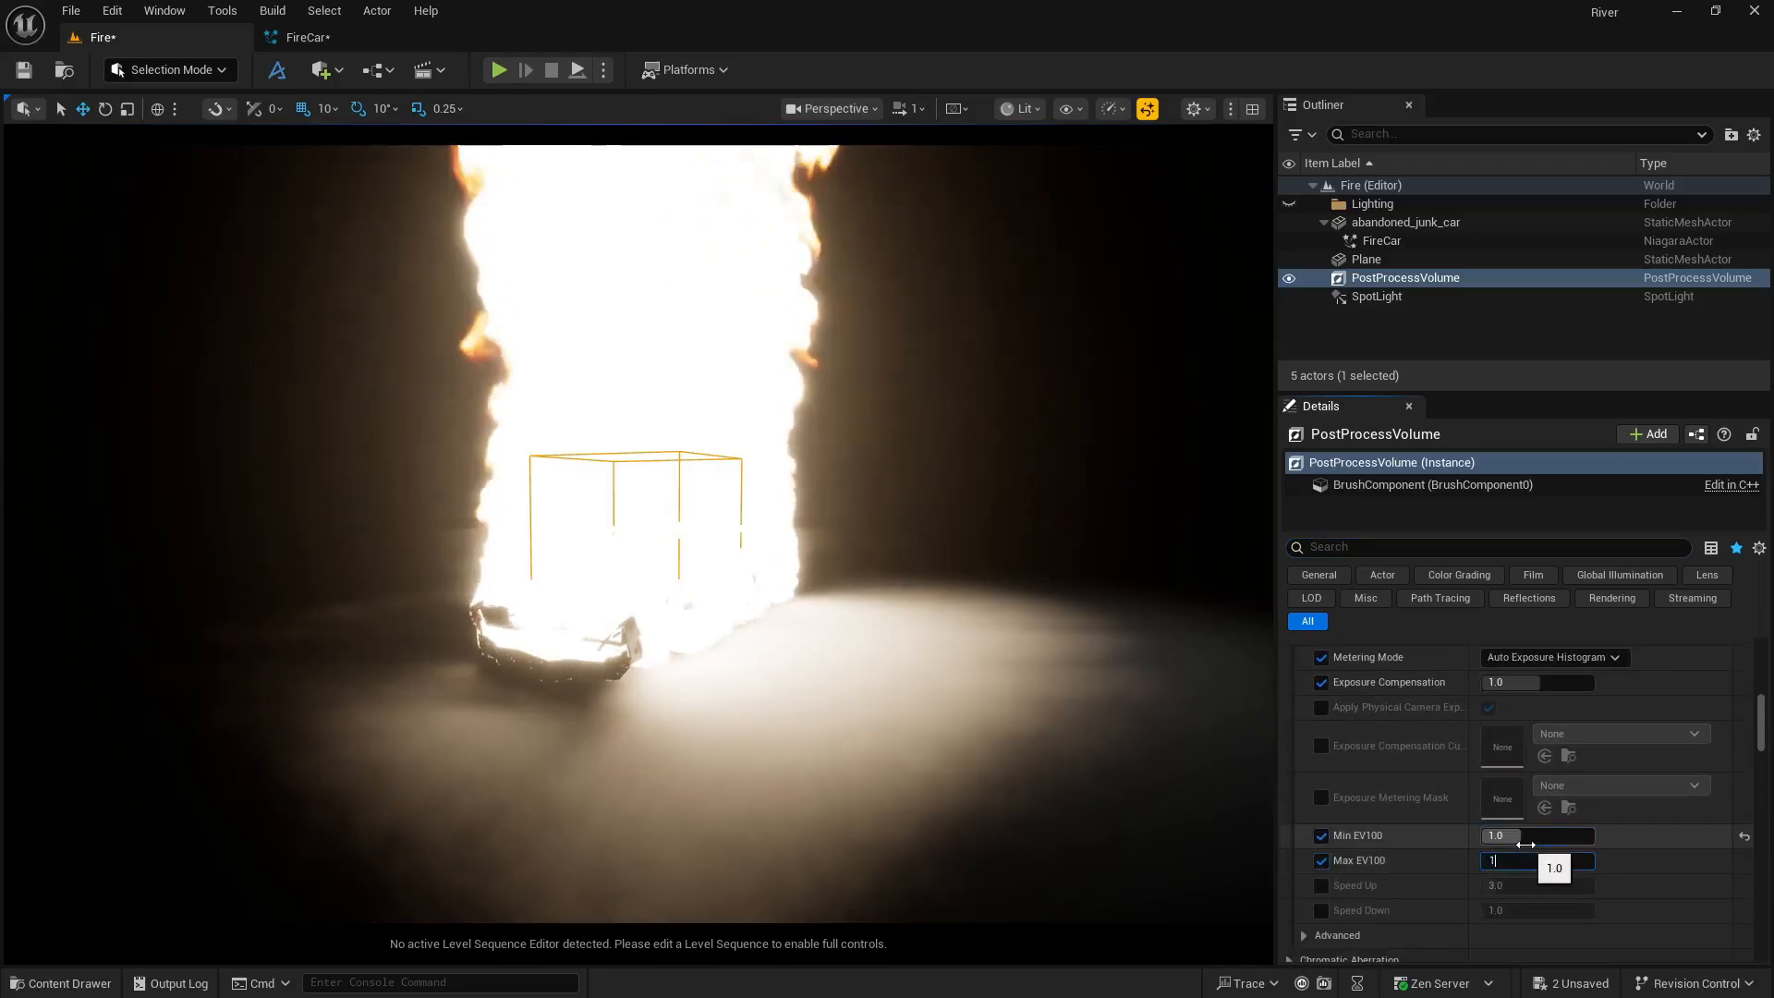
pyautogui.press('Tab')
# Enable the Bloom Method override on the Post Process Volume.
pyautogui.scroll(-6, 1411, 773)
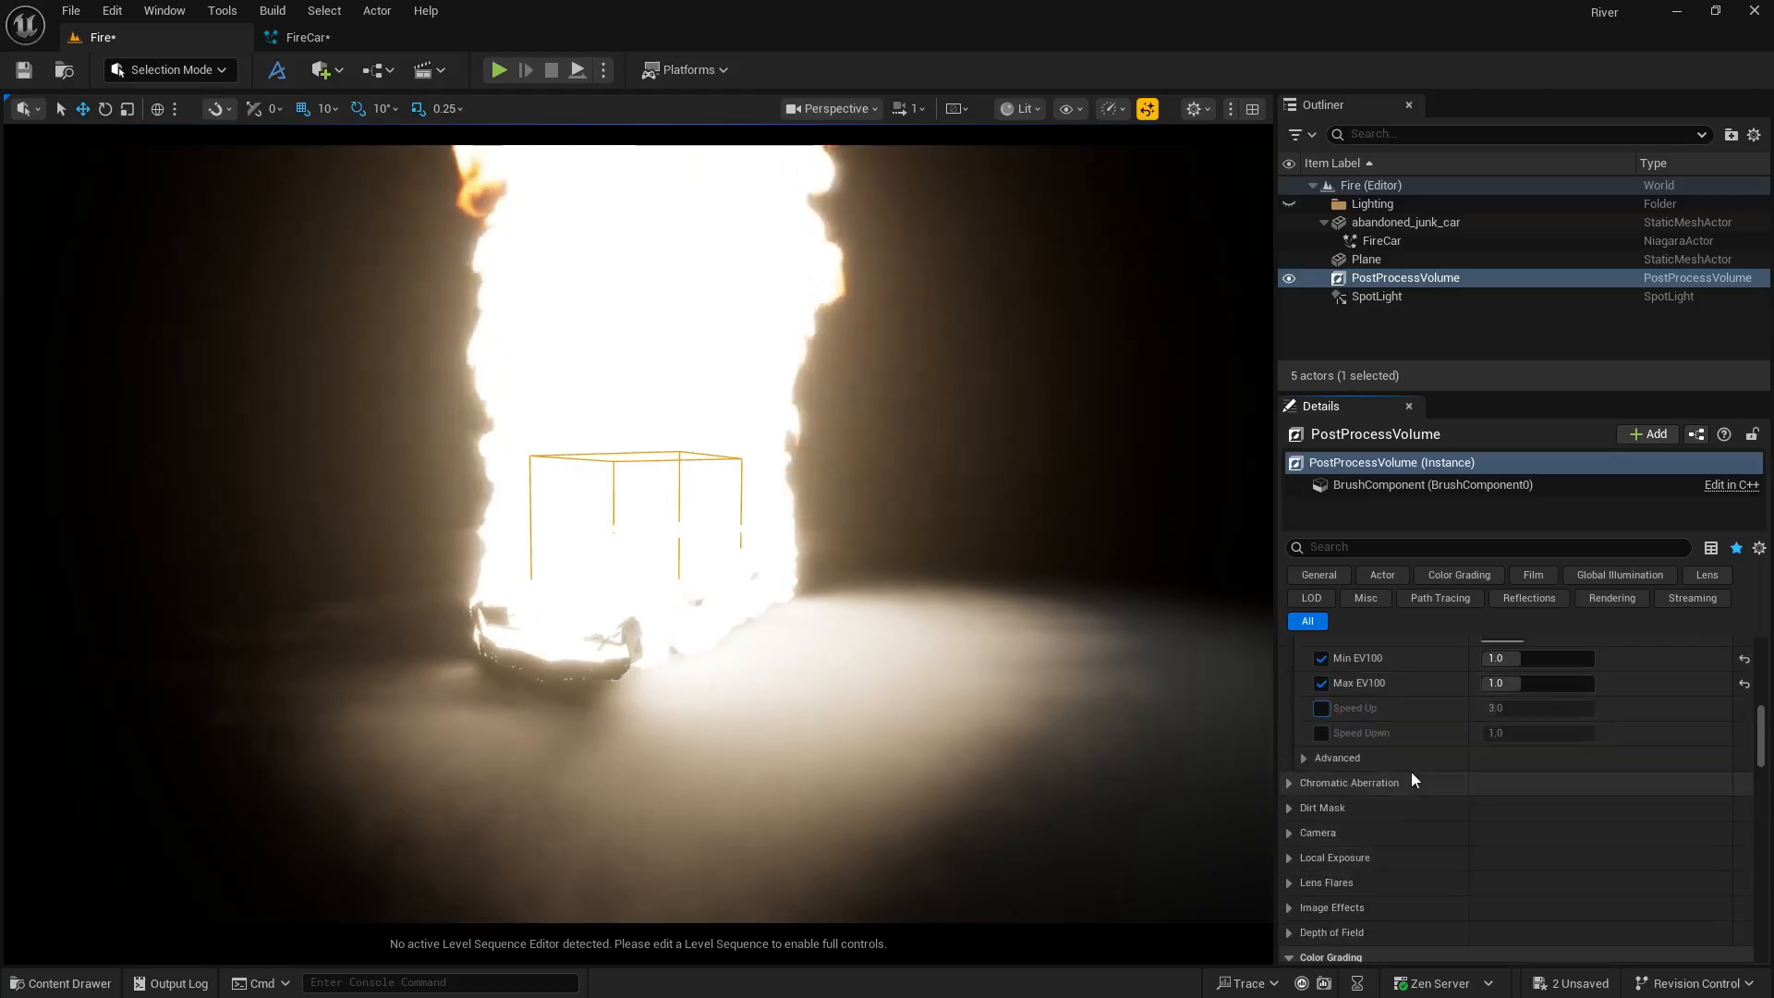
pyautogui.scroll(5, 1352, 802)
pyautogui.scroll(10, 1351, 801)
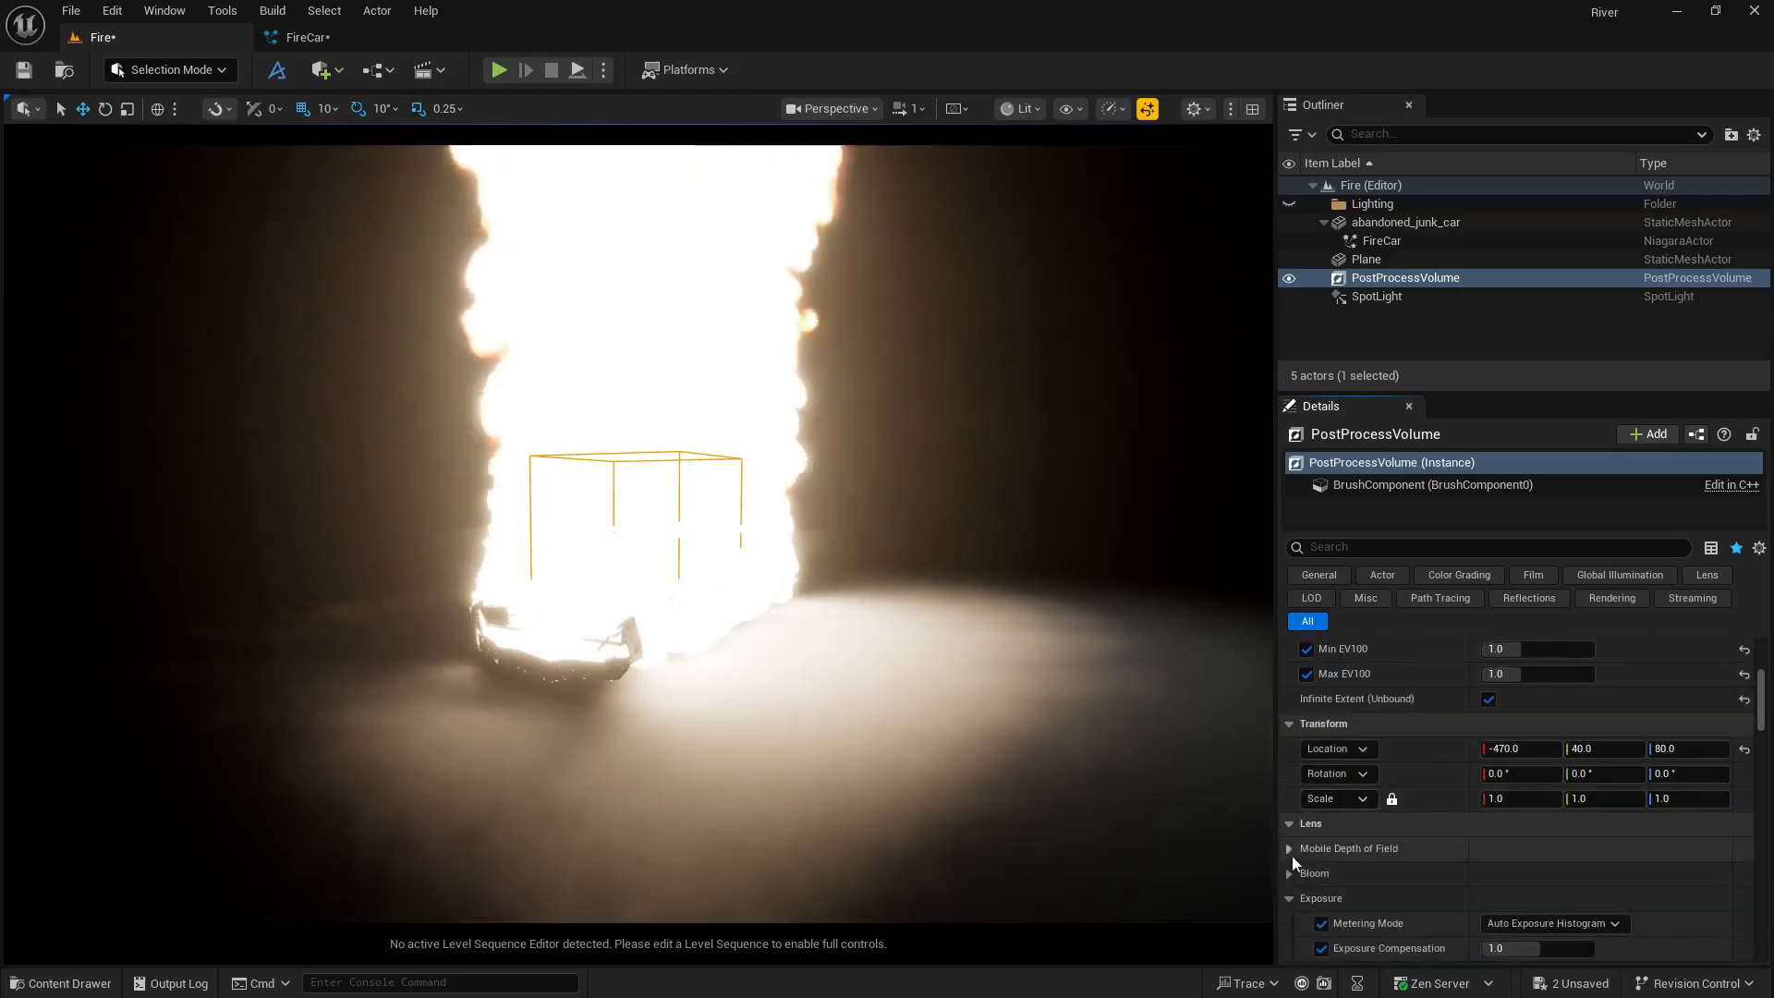
pyautogui.click(1290, 874)
pyautogui.scroll(-3, 1357, 845)
pyautogui.click(1320, 811)
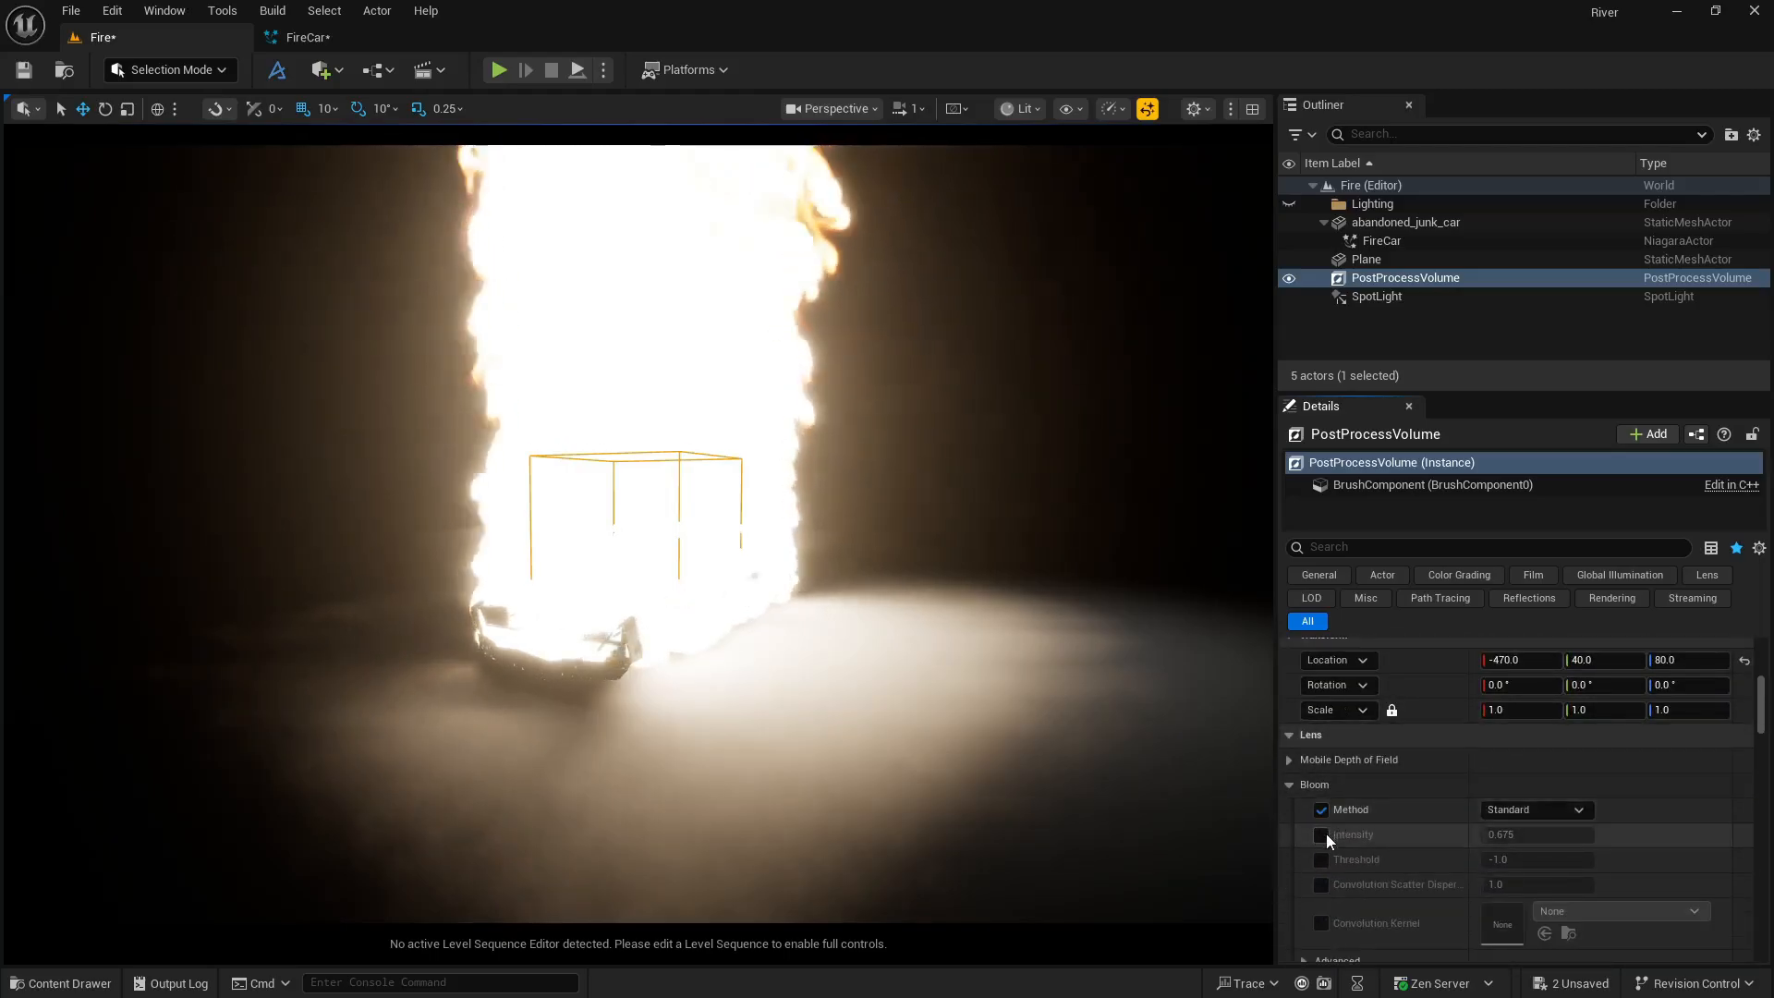
# Try the Convolution bloom method and switch back to Standard.
pyautogui.click(1544, 845)
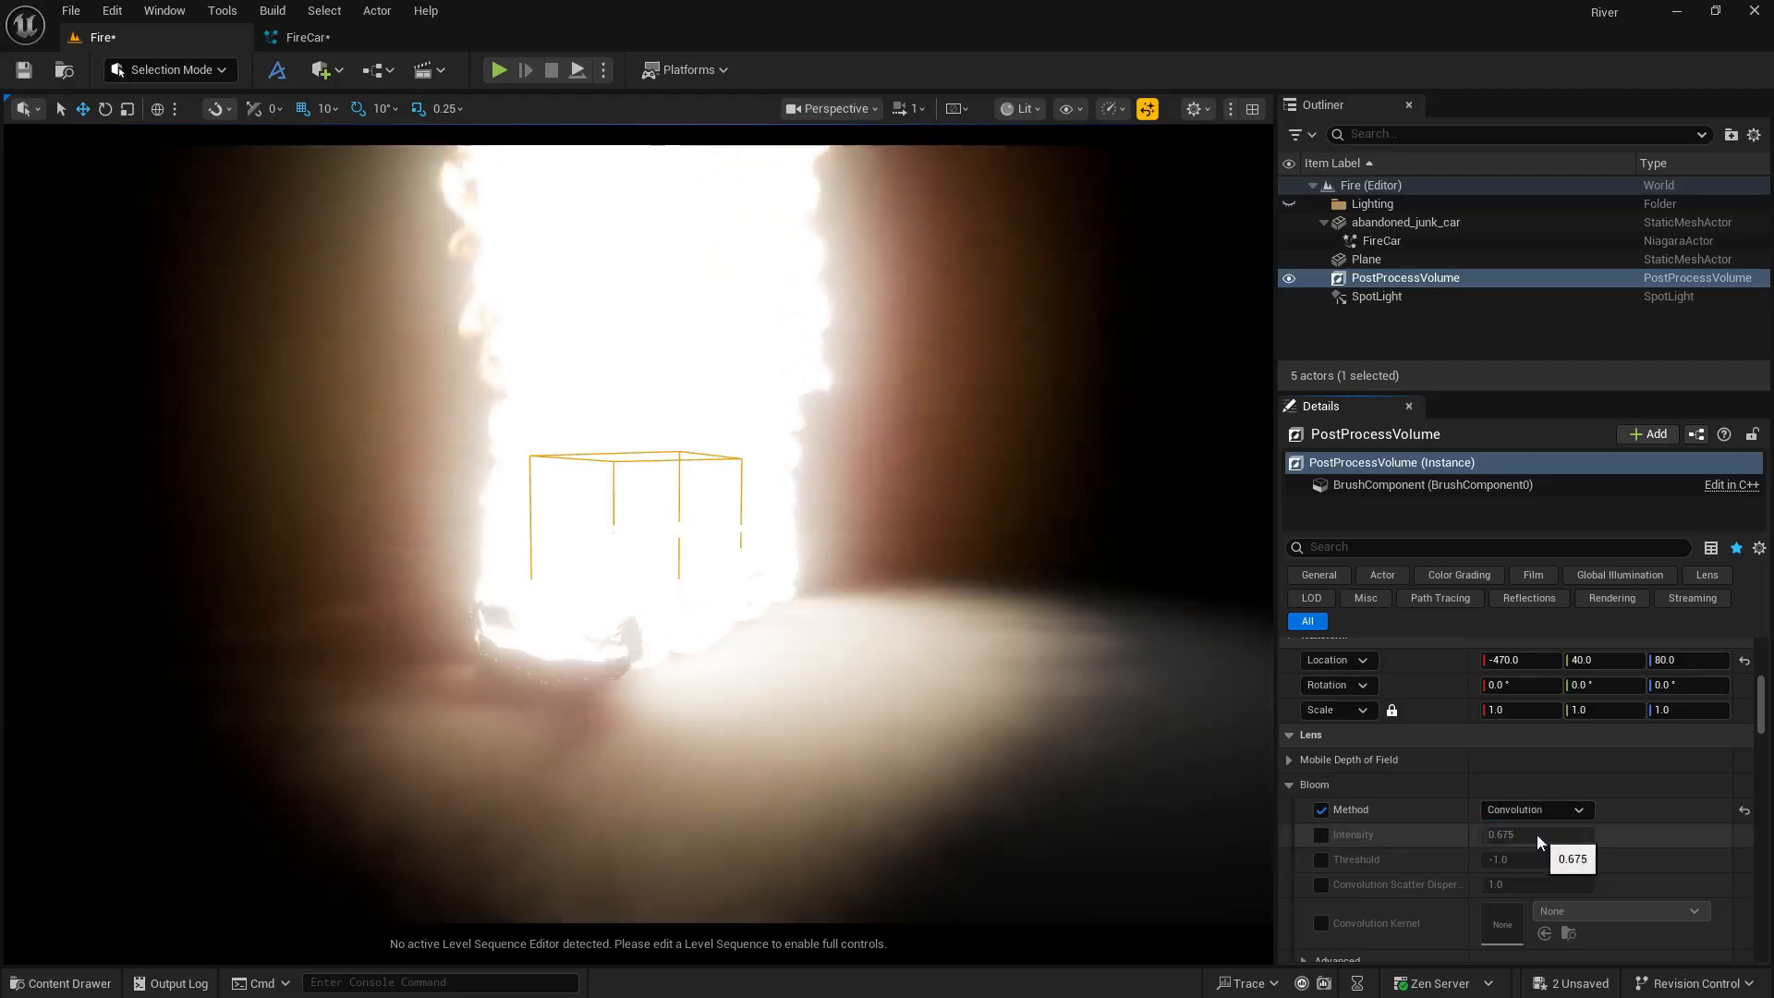
pyautogui.click(1532, 811)
pyautogui.click(1525, 830)
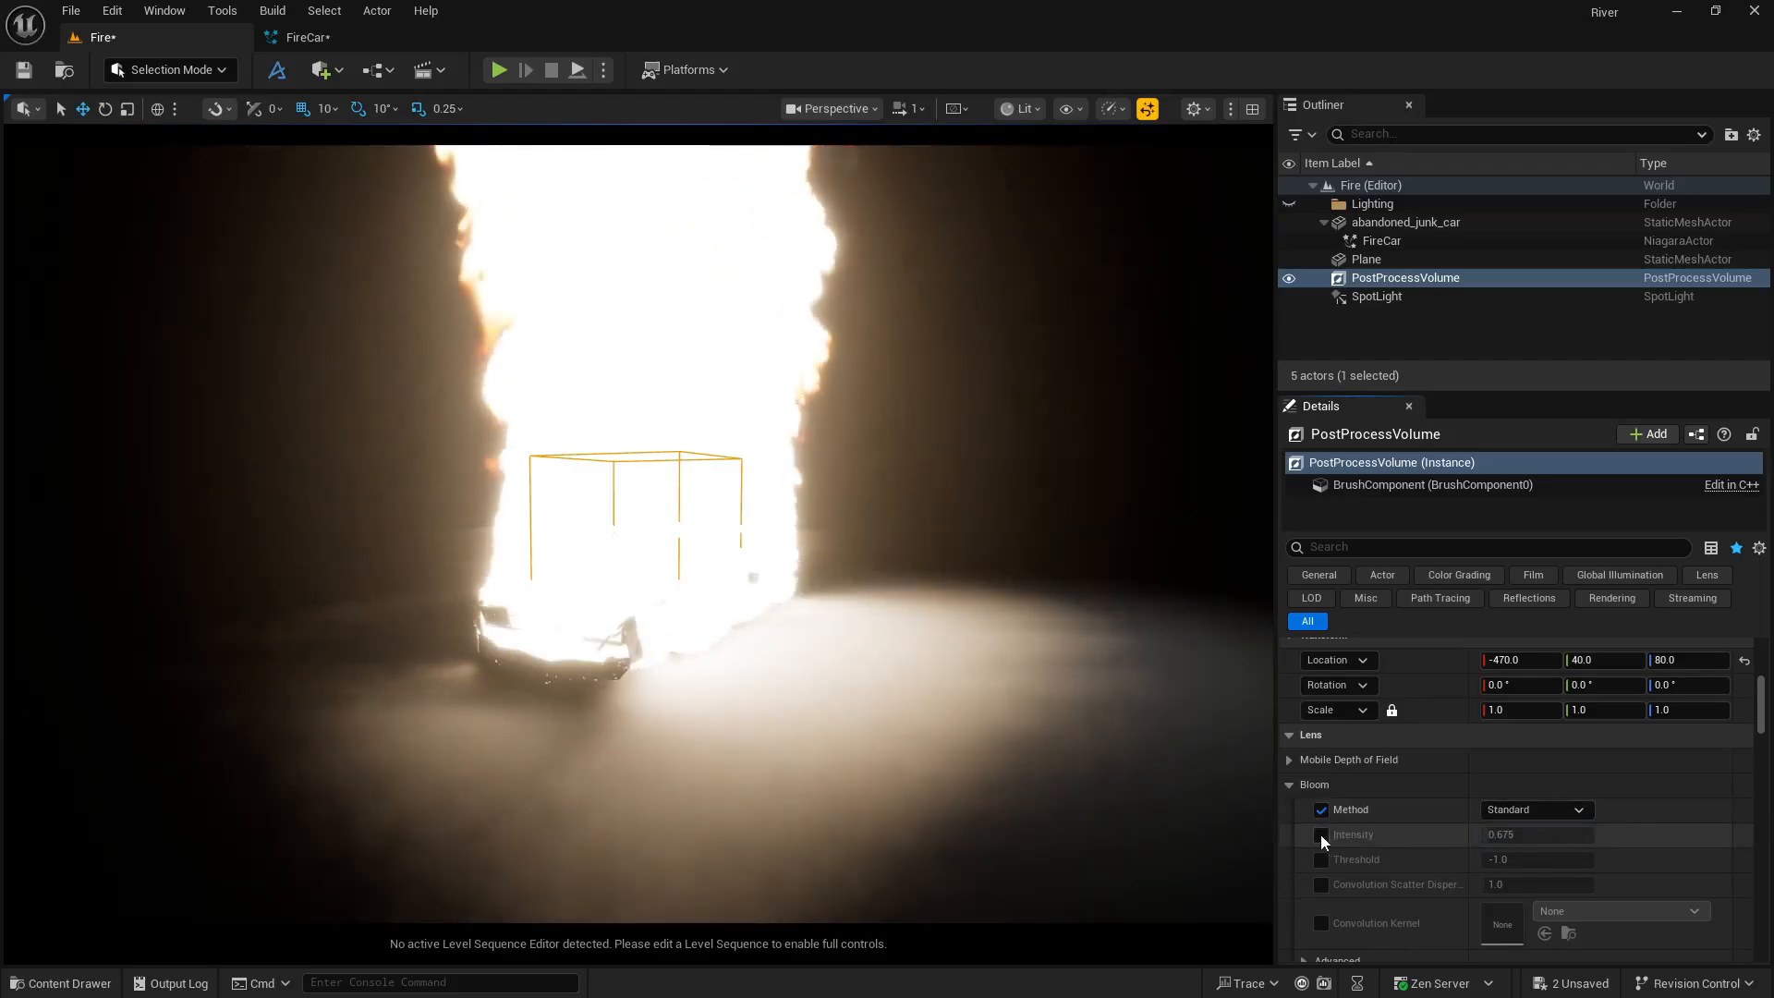
# Override the volume's Bloom Intensity with 0.1 and view the full column of fire from farther away.
pyautogui.click(1321, 834)
pyautogui.click(1497, 835)
pyautogui.write('0.1')
pyautogui.press('Return')
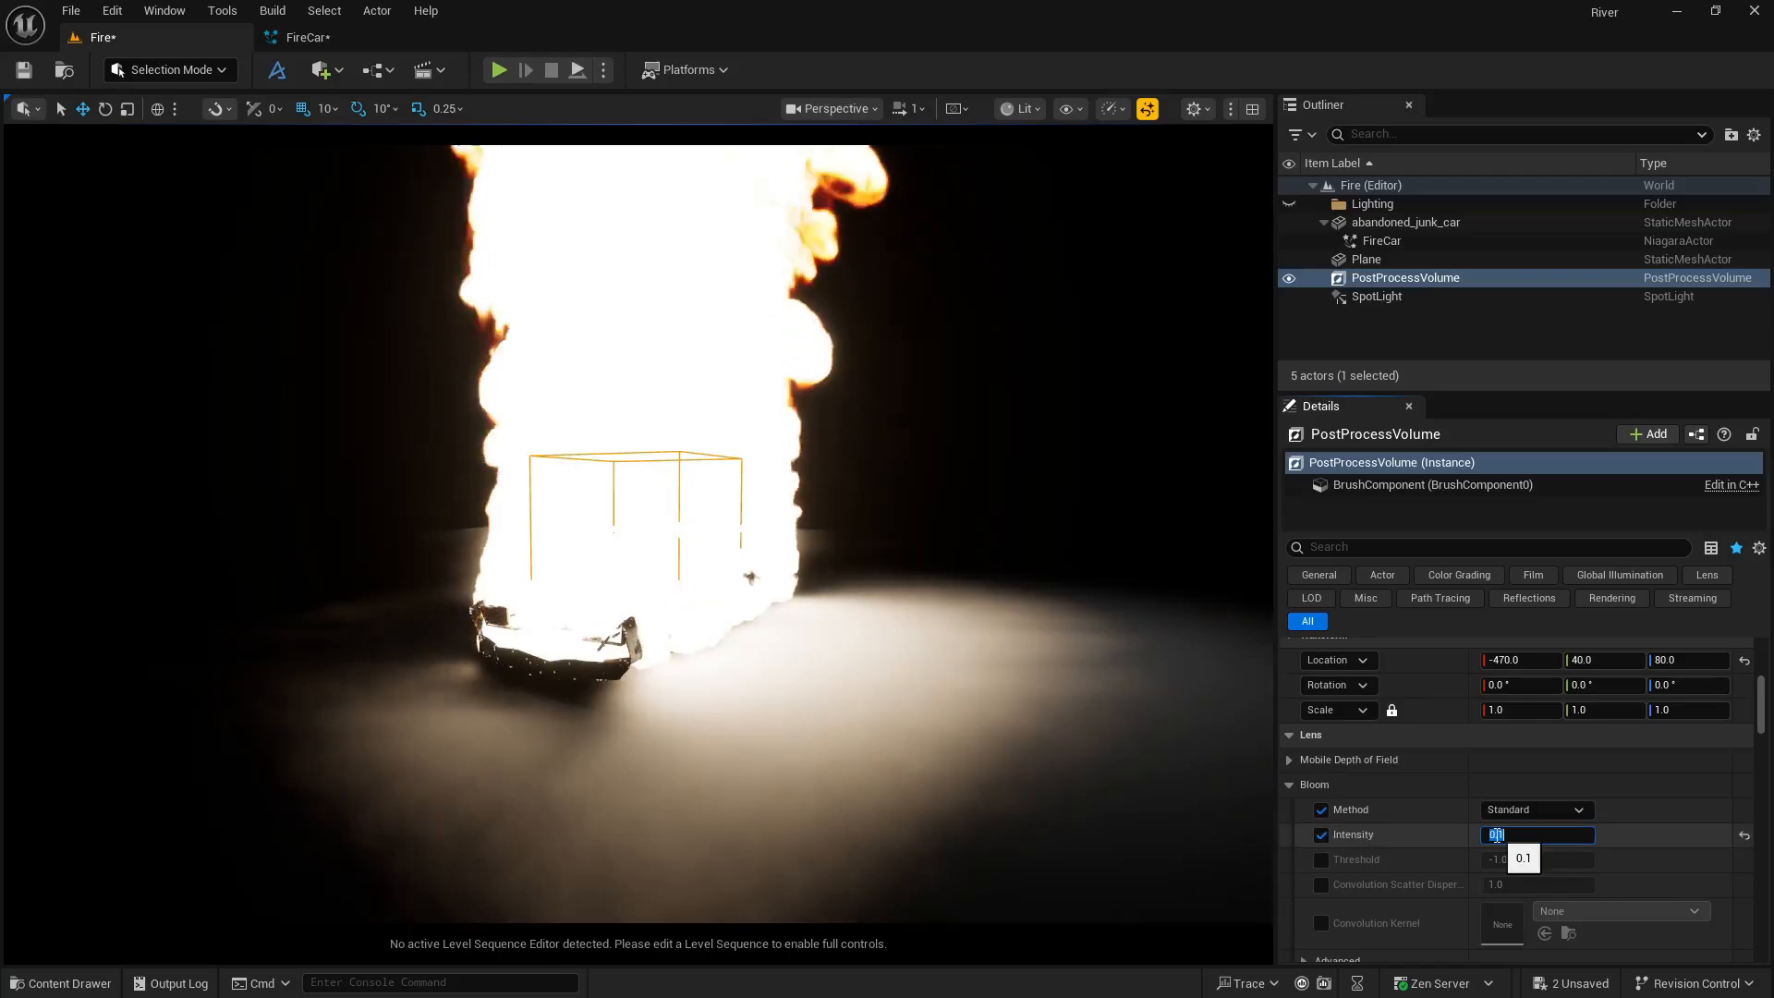
pyautogui.moveTo(1097, 637); pyautogui.dragTo(942, 534, button='right')
pyautogui.press('s')
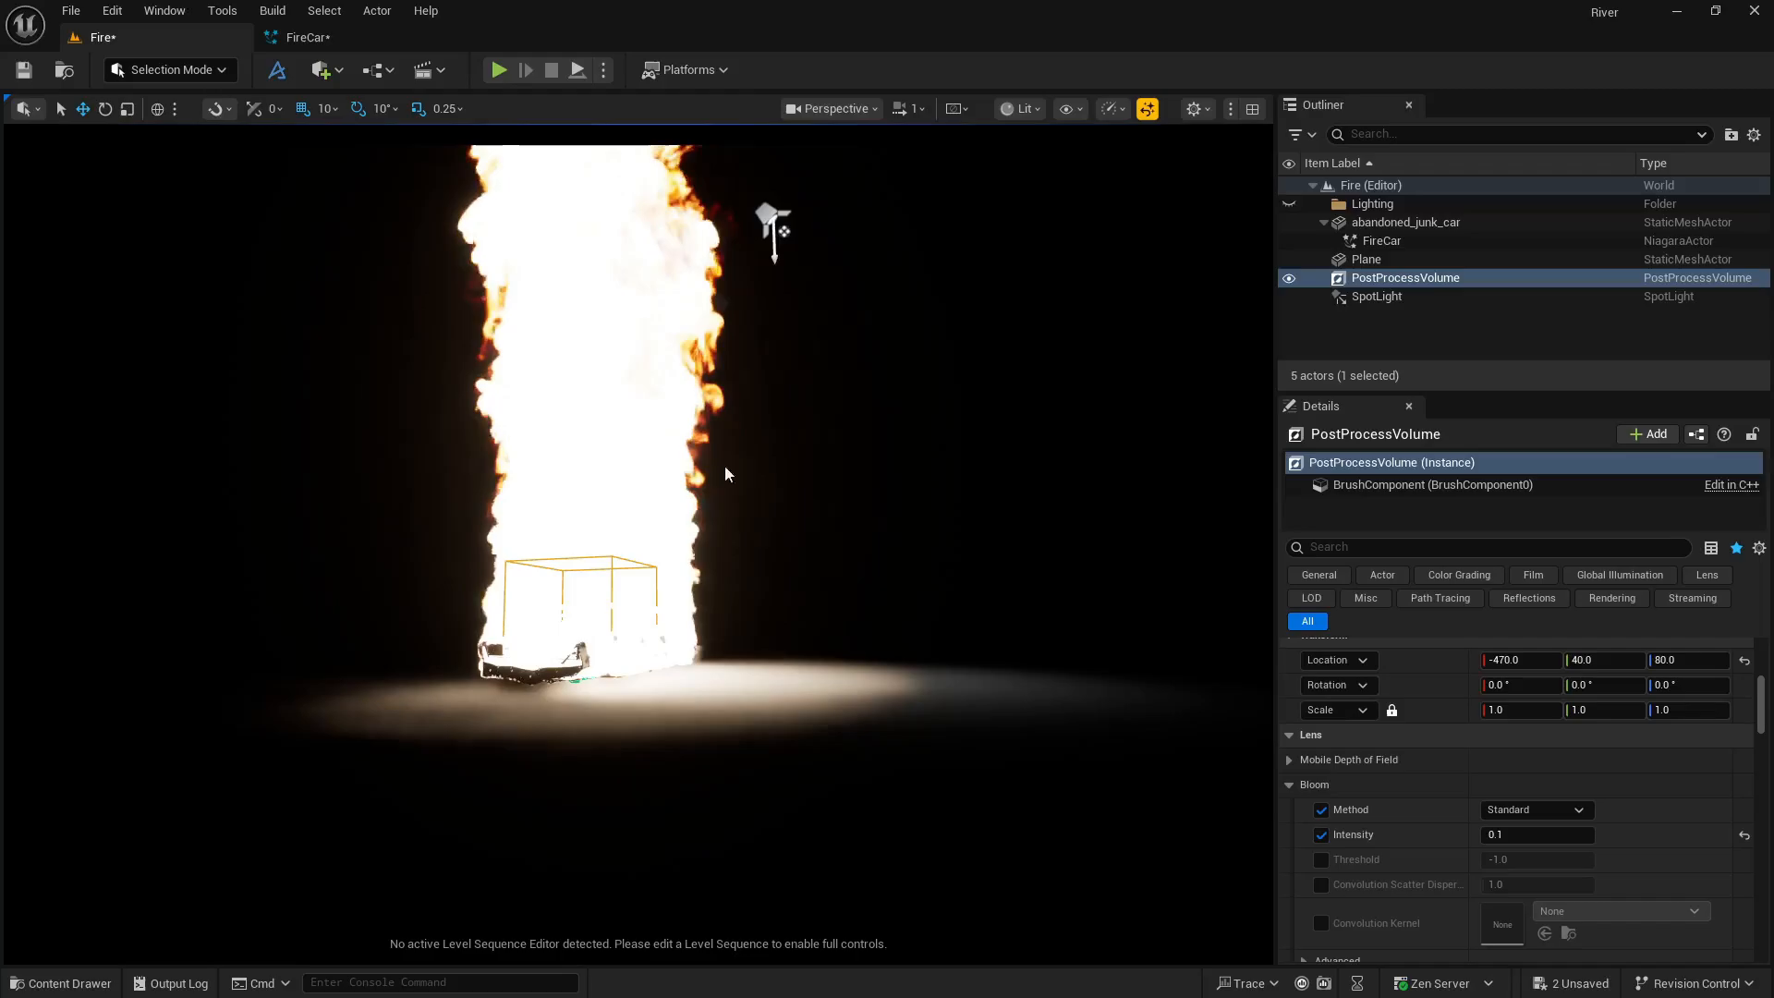
# Rewind the FireCar system preview to its start and undock the FireCar editor as a floating window over the Fire level.
pyautogui.click(307, 39)
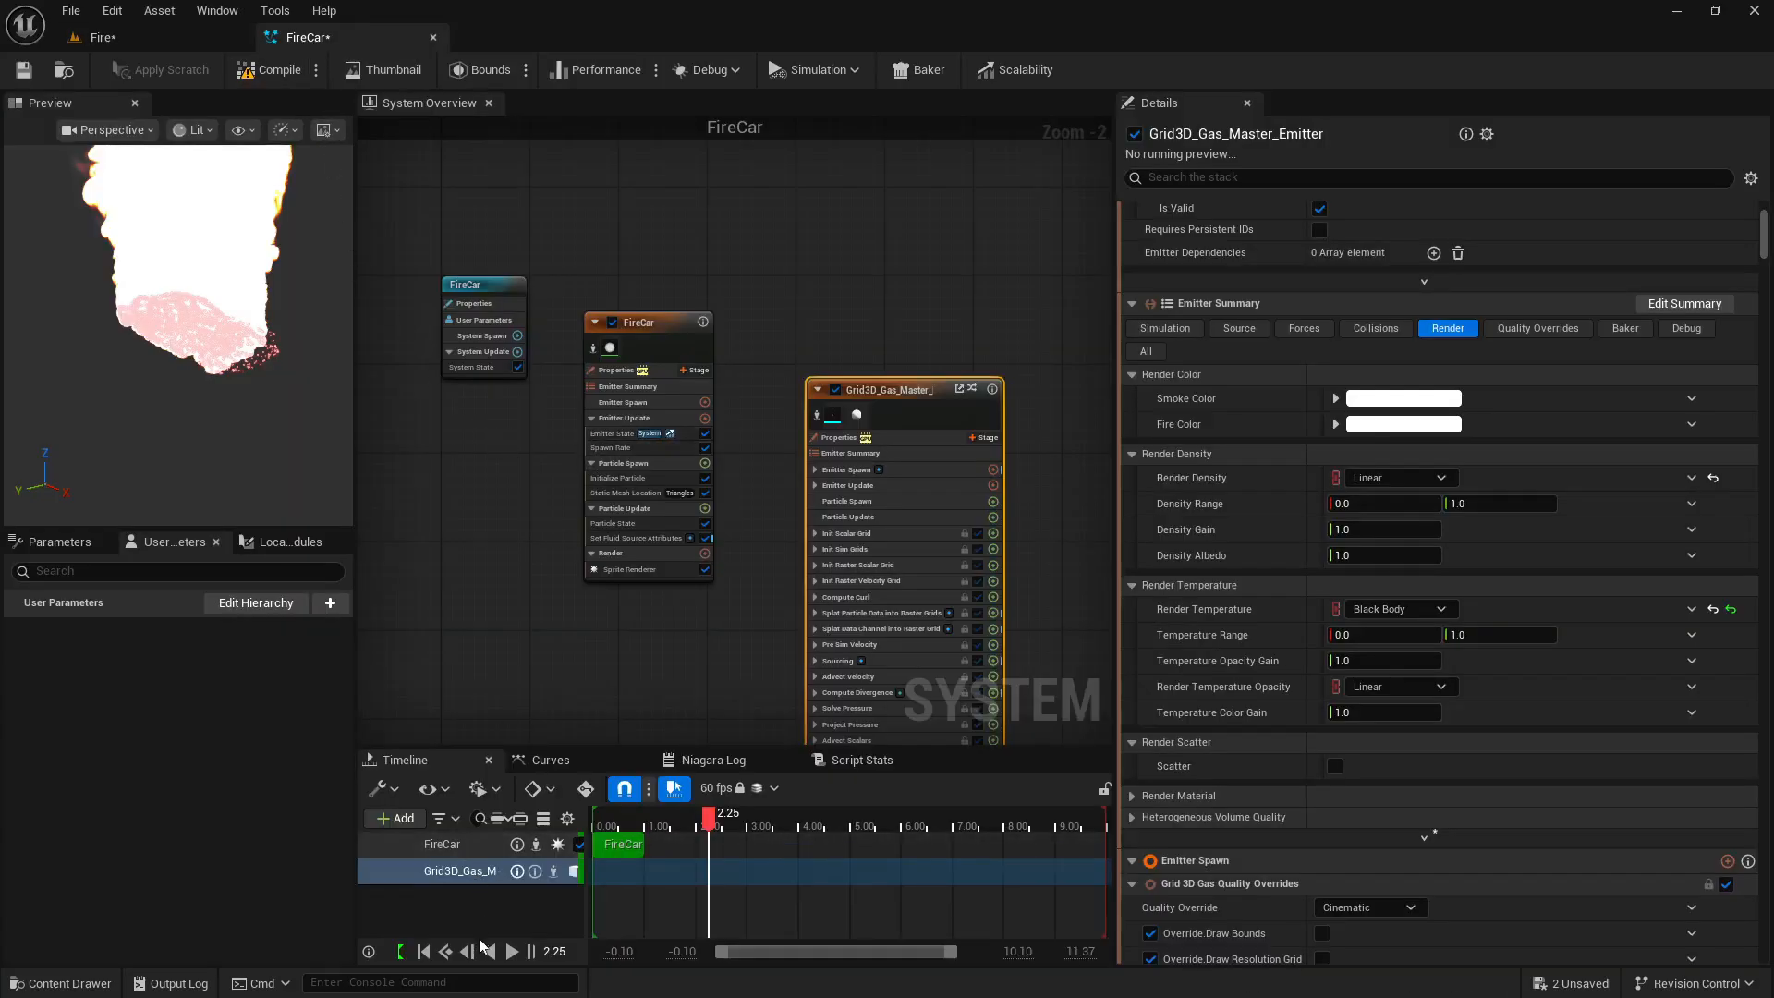
pyautogui.click(422, 952)
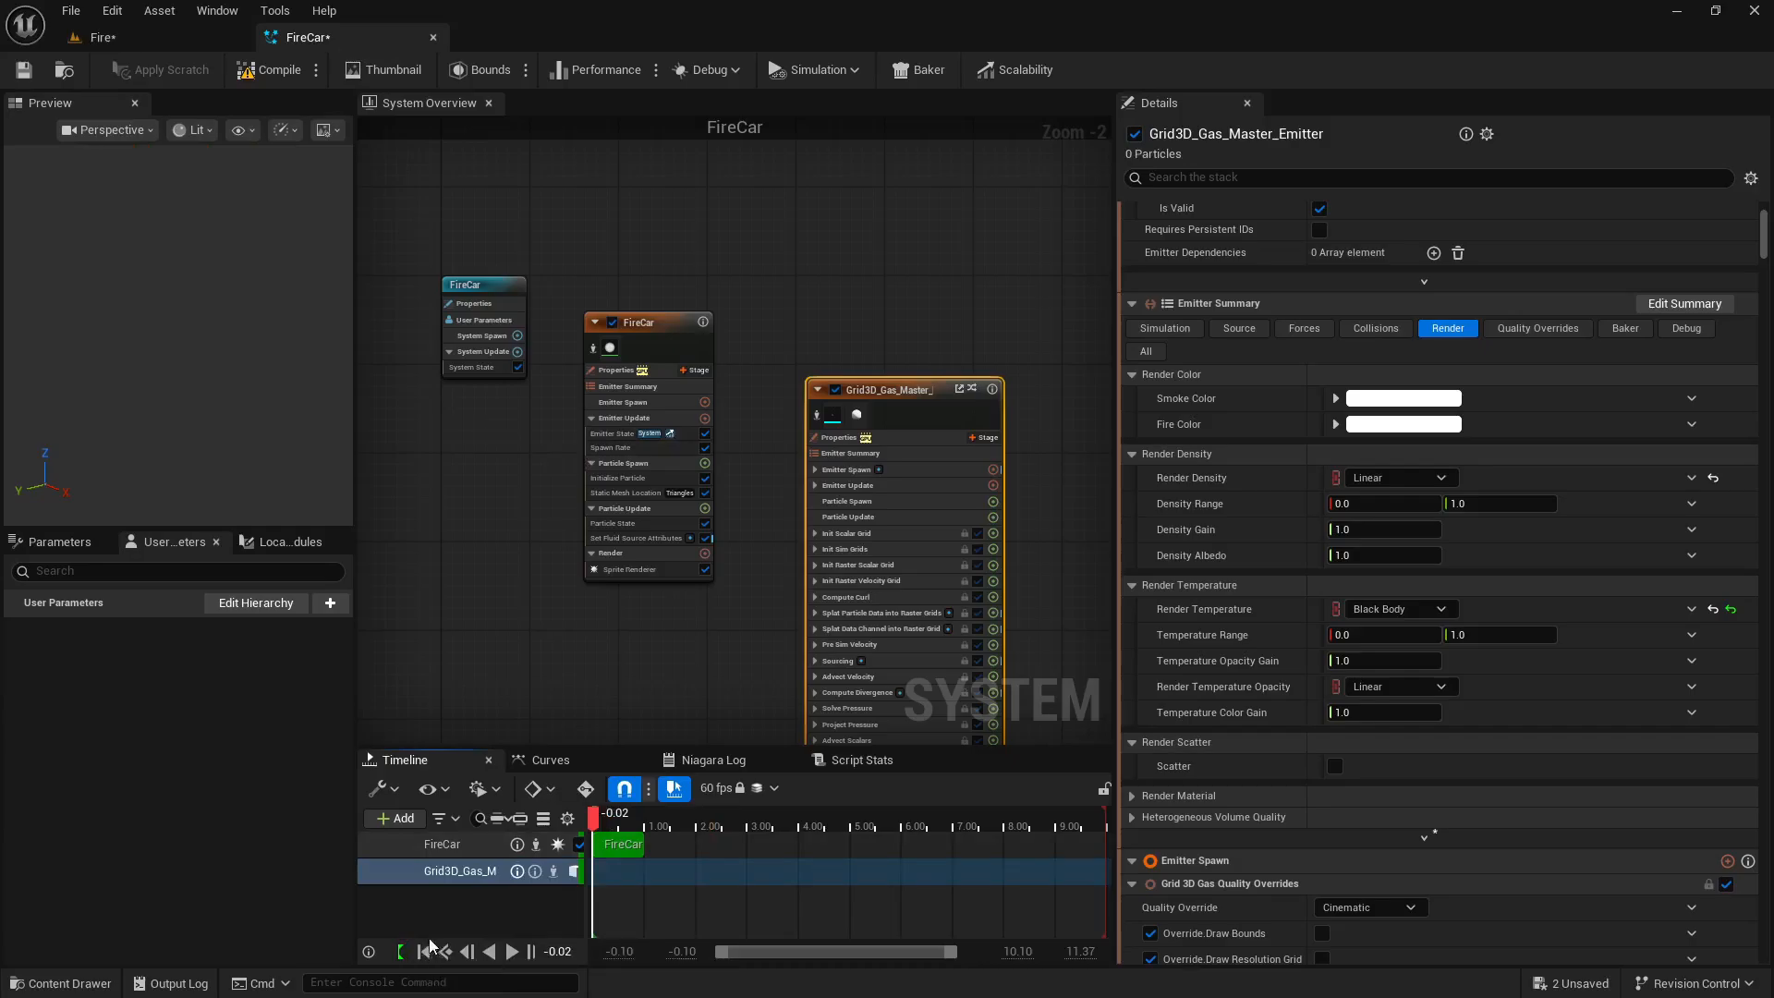
pyautogui.click(92, 37)
pyautogui.click(310, 38)
pyautogui.moveTo(318, 38); pyautogui.dragTo(602, 329)
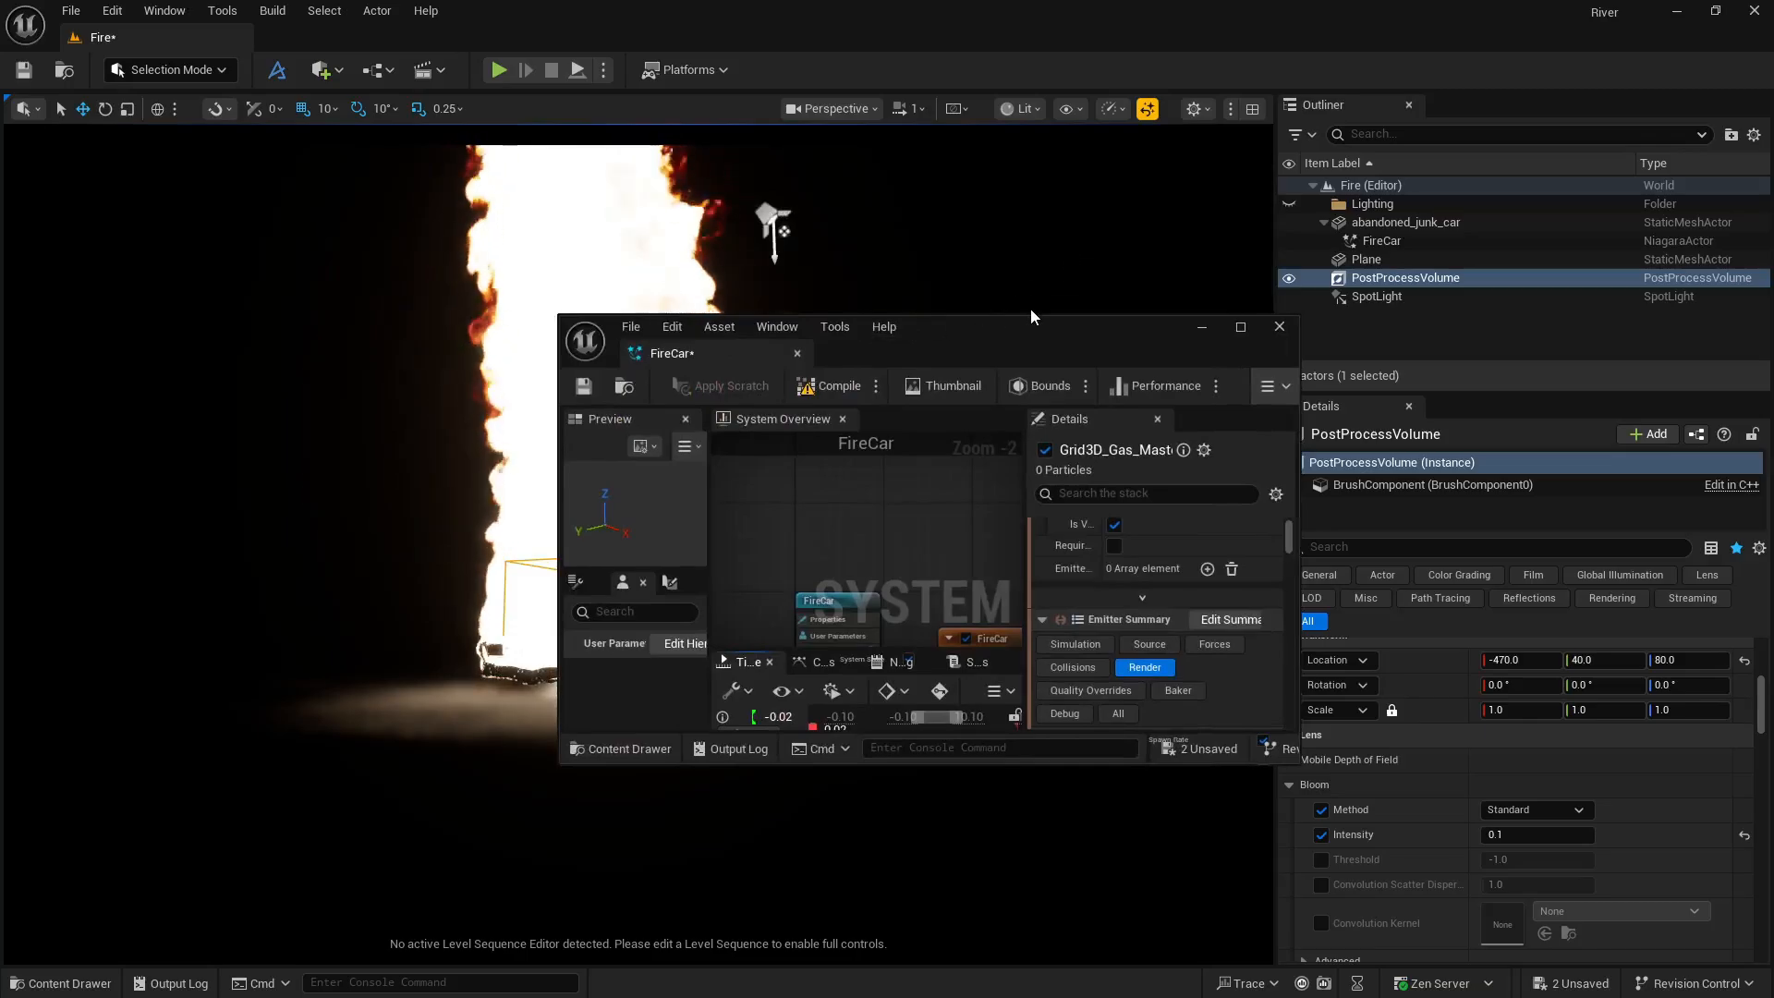
pyautogui.moveTo(1031, 314); pyautogui.dragTo(1317, 170)
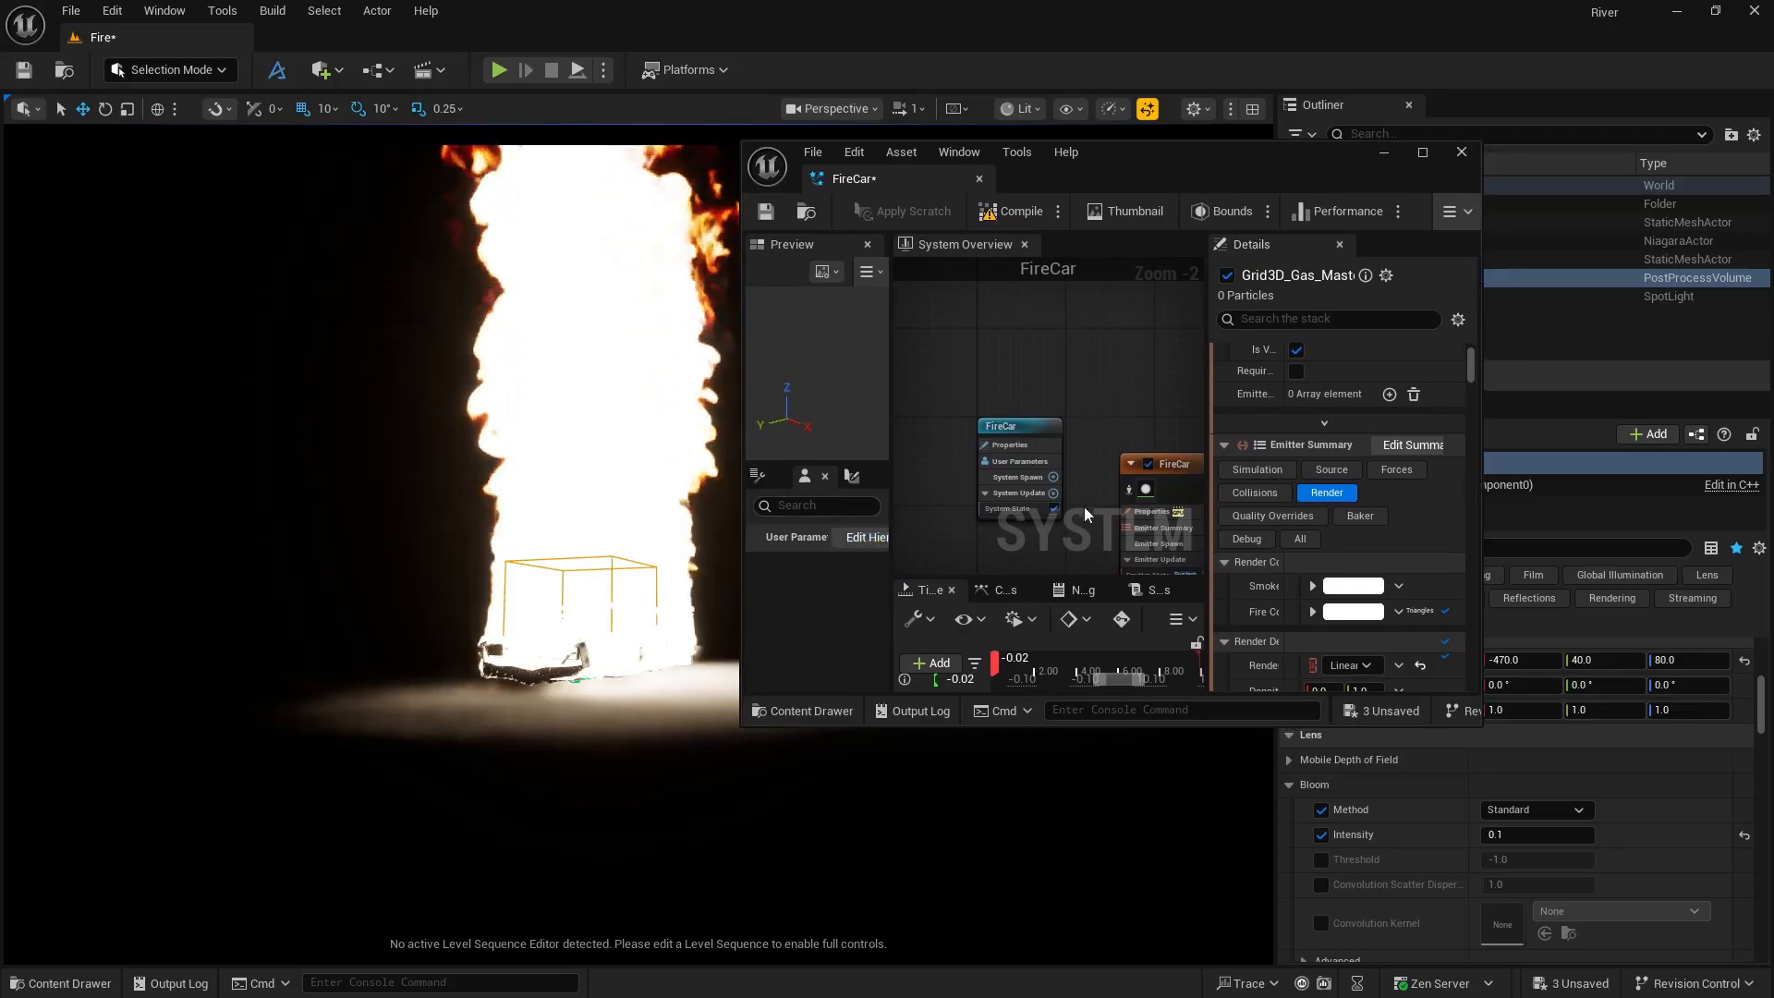
# Bring the FireCar emitter's modules into view, and widen and reposition the floating editor so the burning car stays visible.
pyautogui.scroll(2, 1098, 514)
pyautogui.moveTo(1097, 533); pyautogui.dragTo(898, 301, button='right')
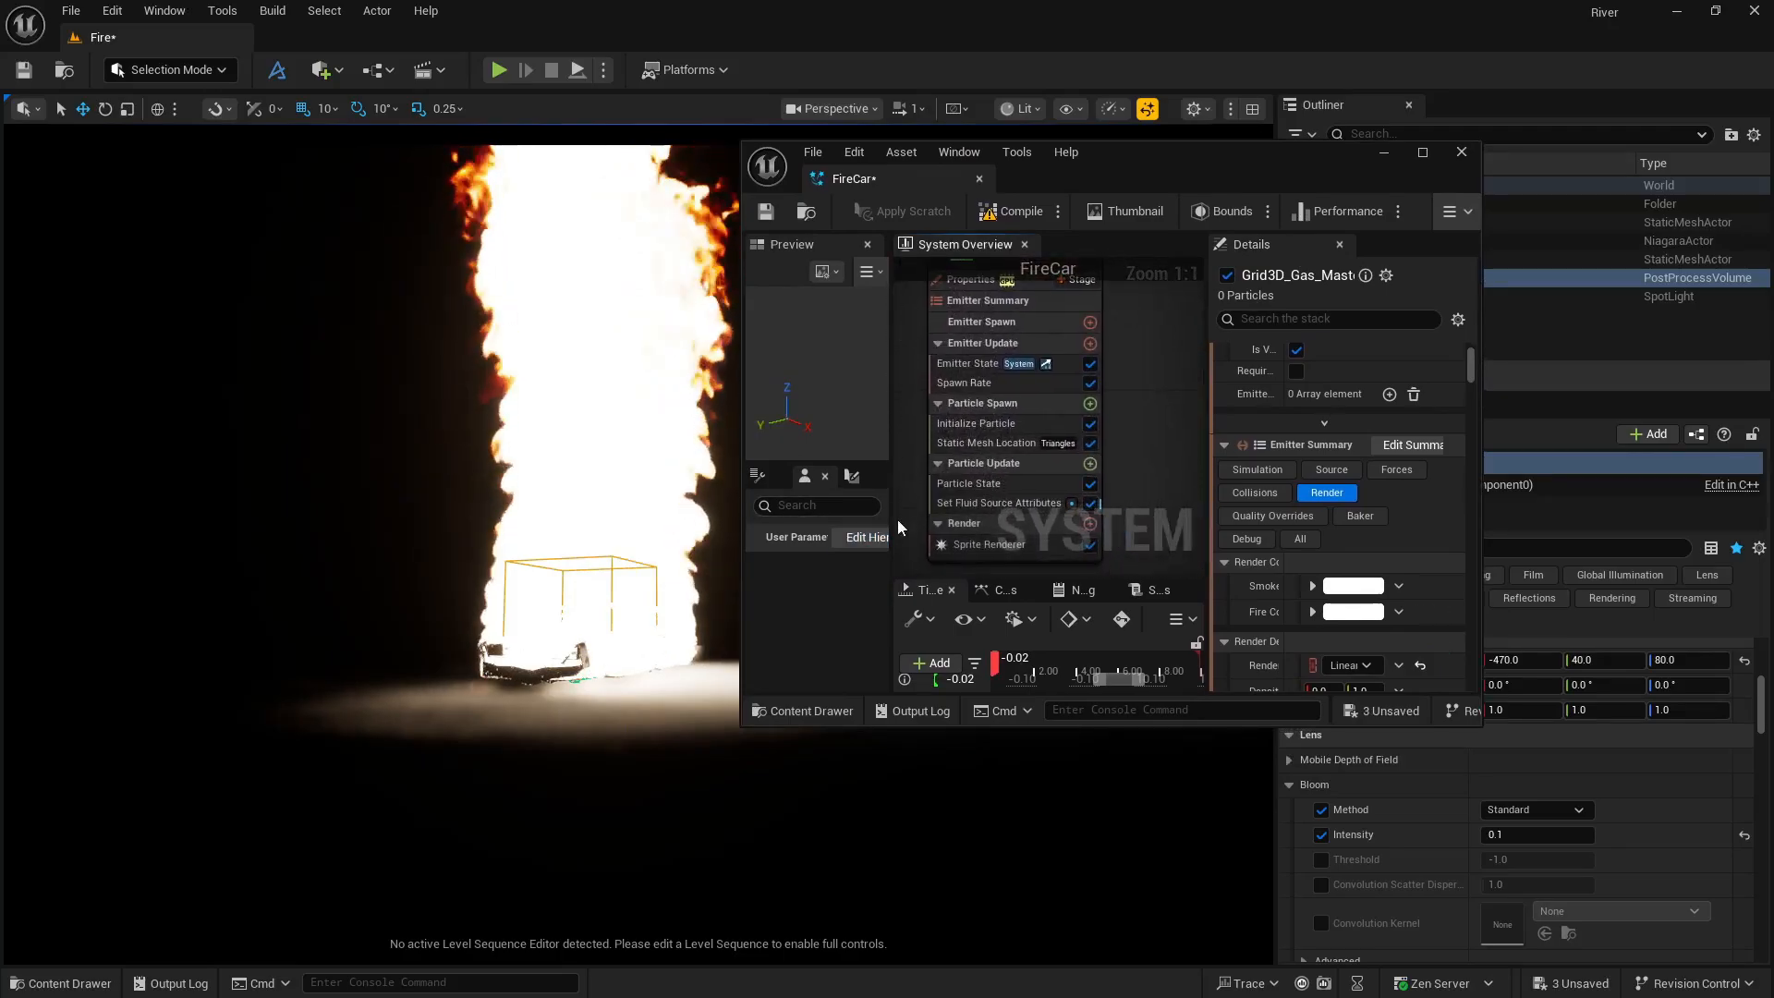
pyautogui.moveTo(1207, 426); pyautogui.dragTo(1108, 426)
pyautogui.moveTo(1481, 413); pyautogui.dragTo(1629, 413)
pyautogui.moveTo(1366, 178); pyautogui.dragTo(1423, 152)
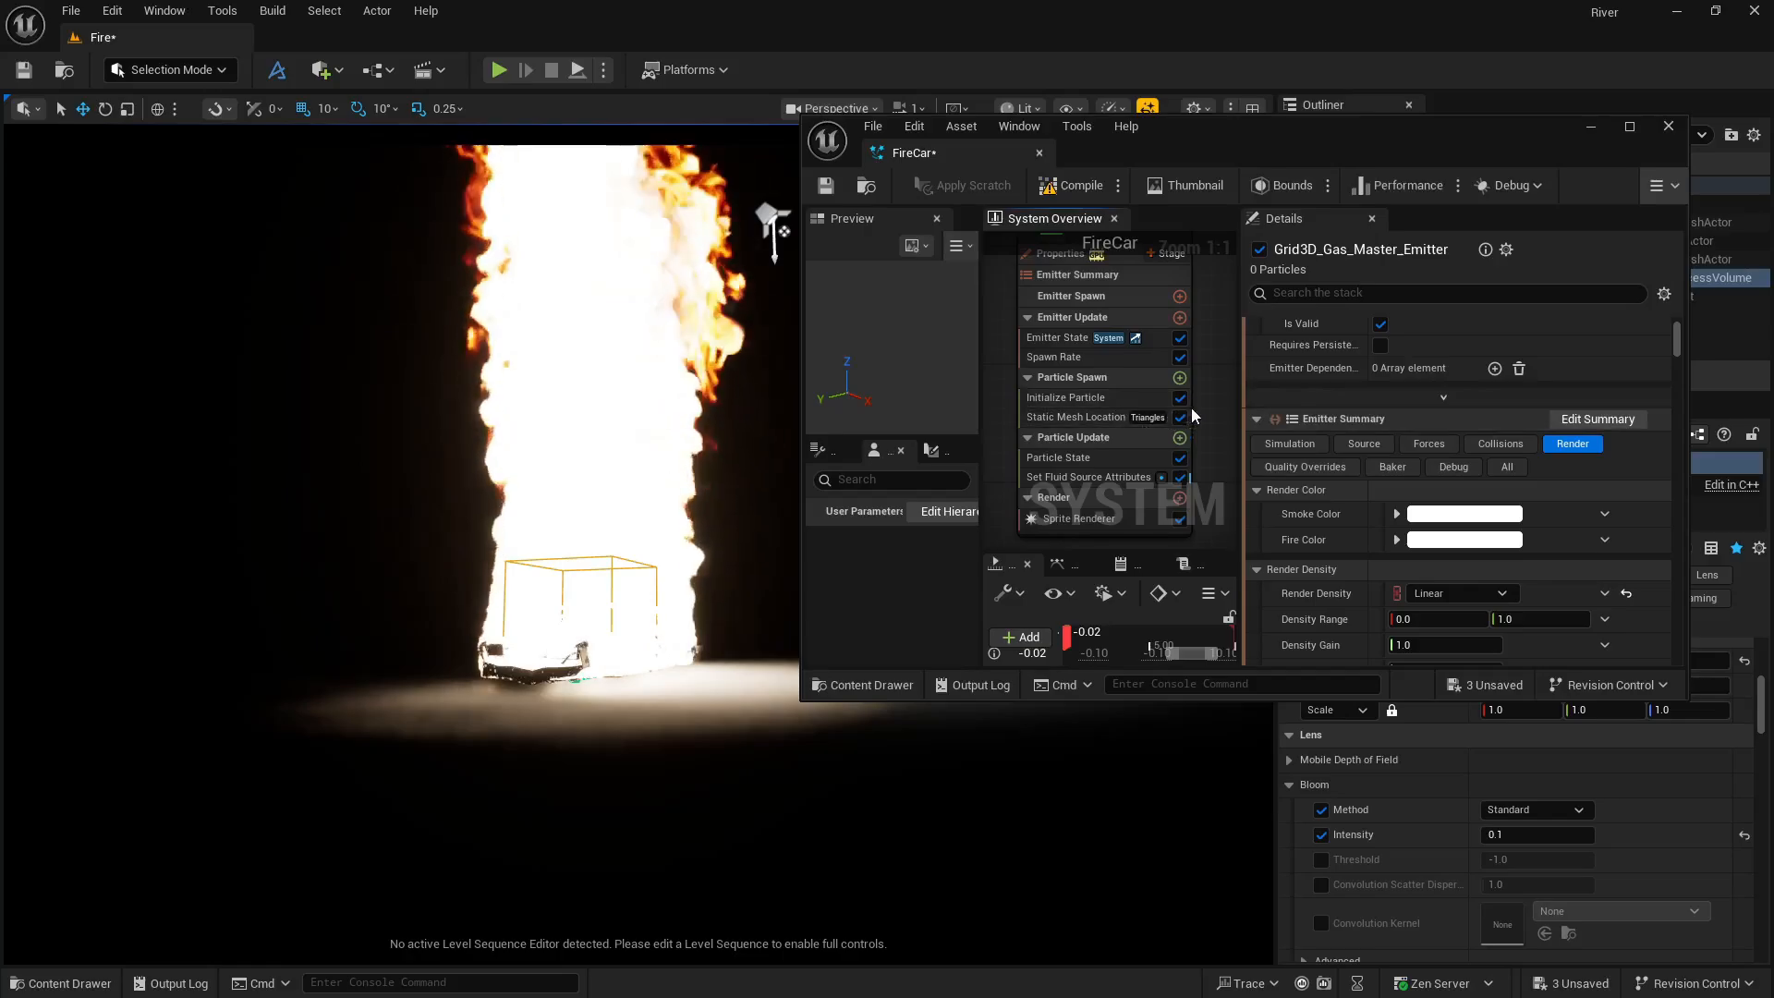
# Set Density to 0 in the FireCar emitter's Set Fluid Source Attributes module.
pyautogui.click(1039, 479)
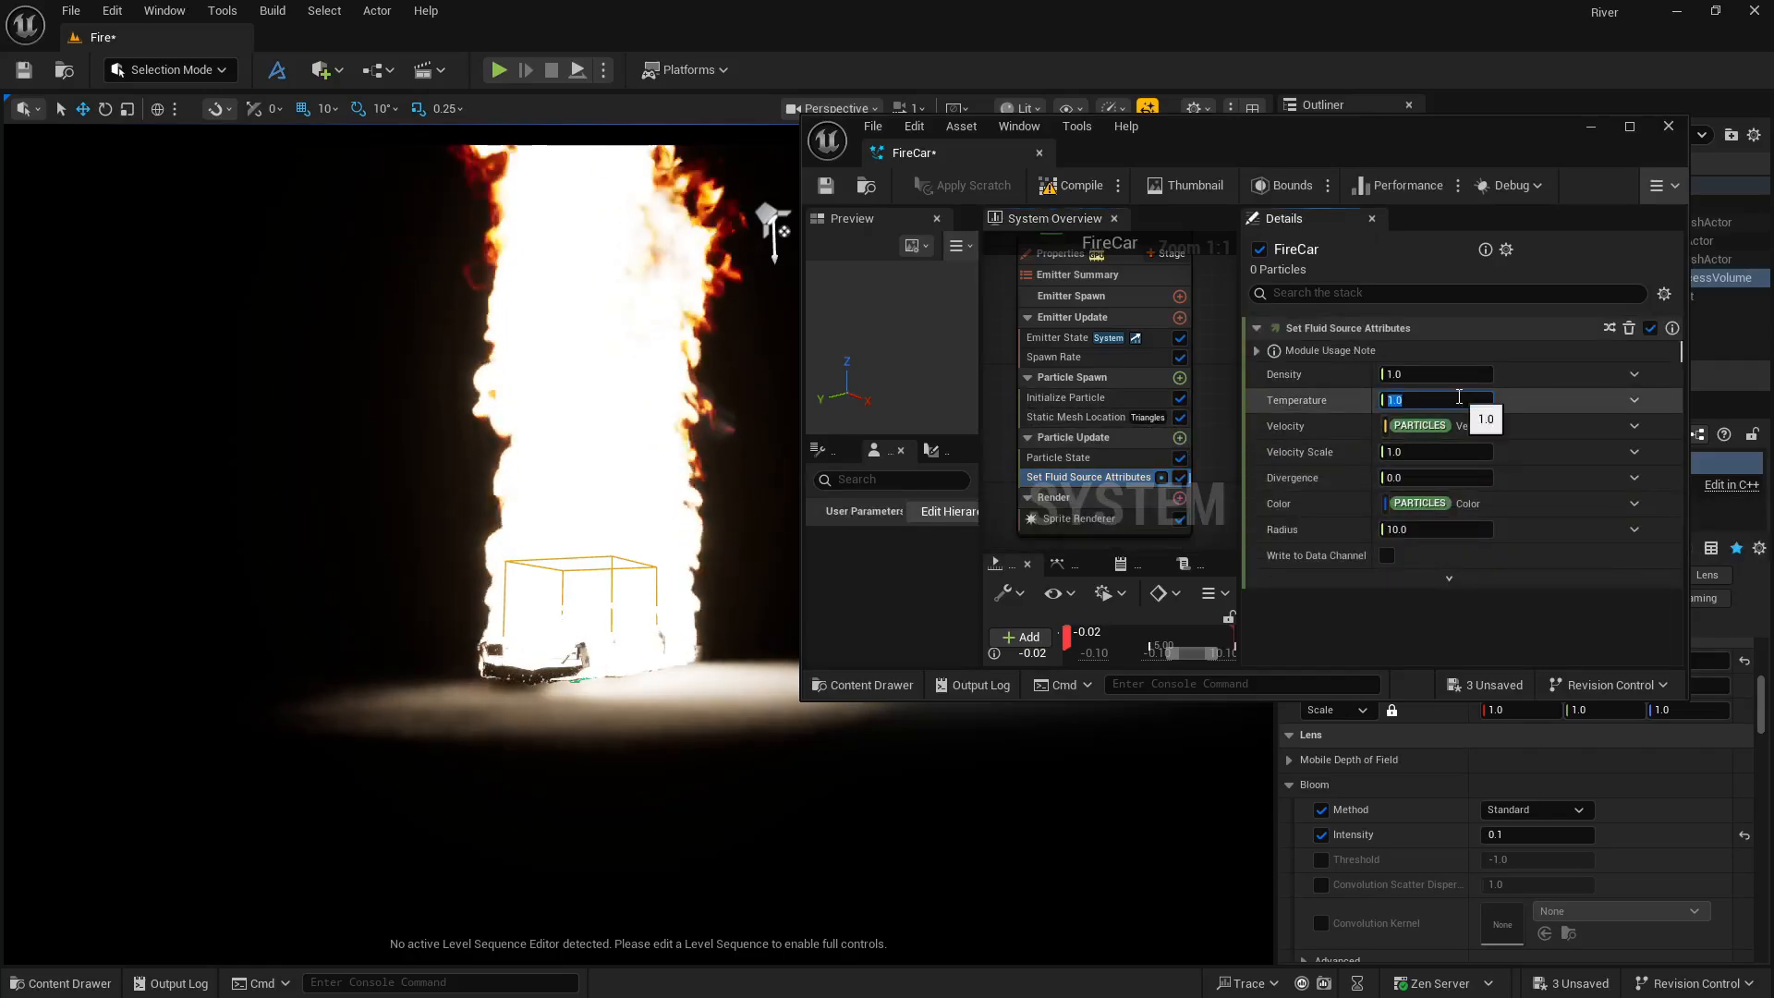
pyautogui.click(1443, 374)
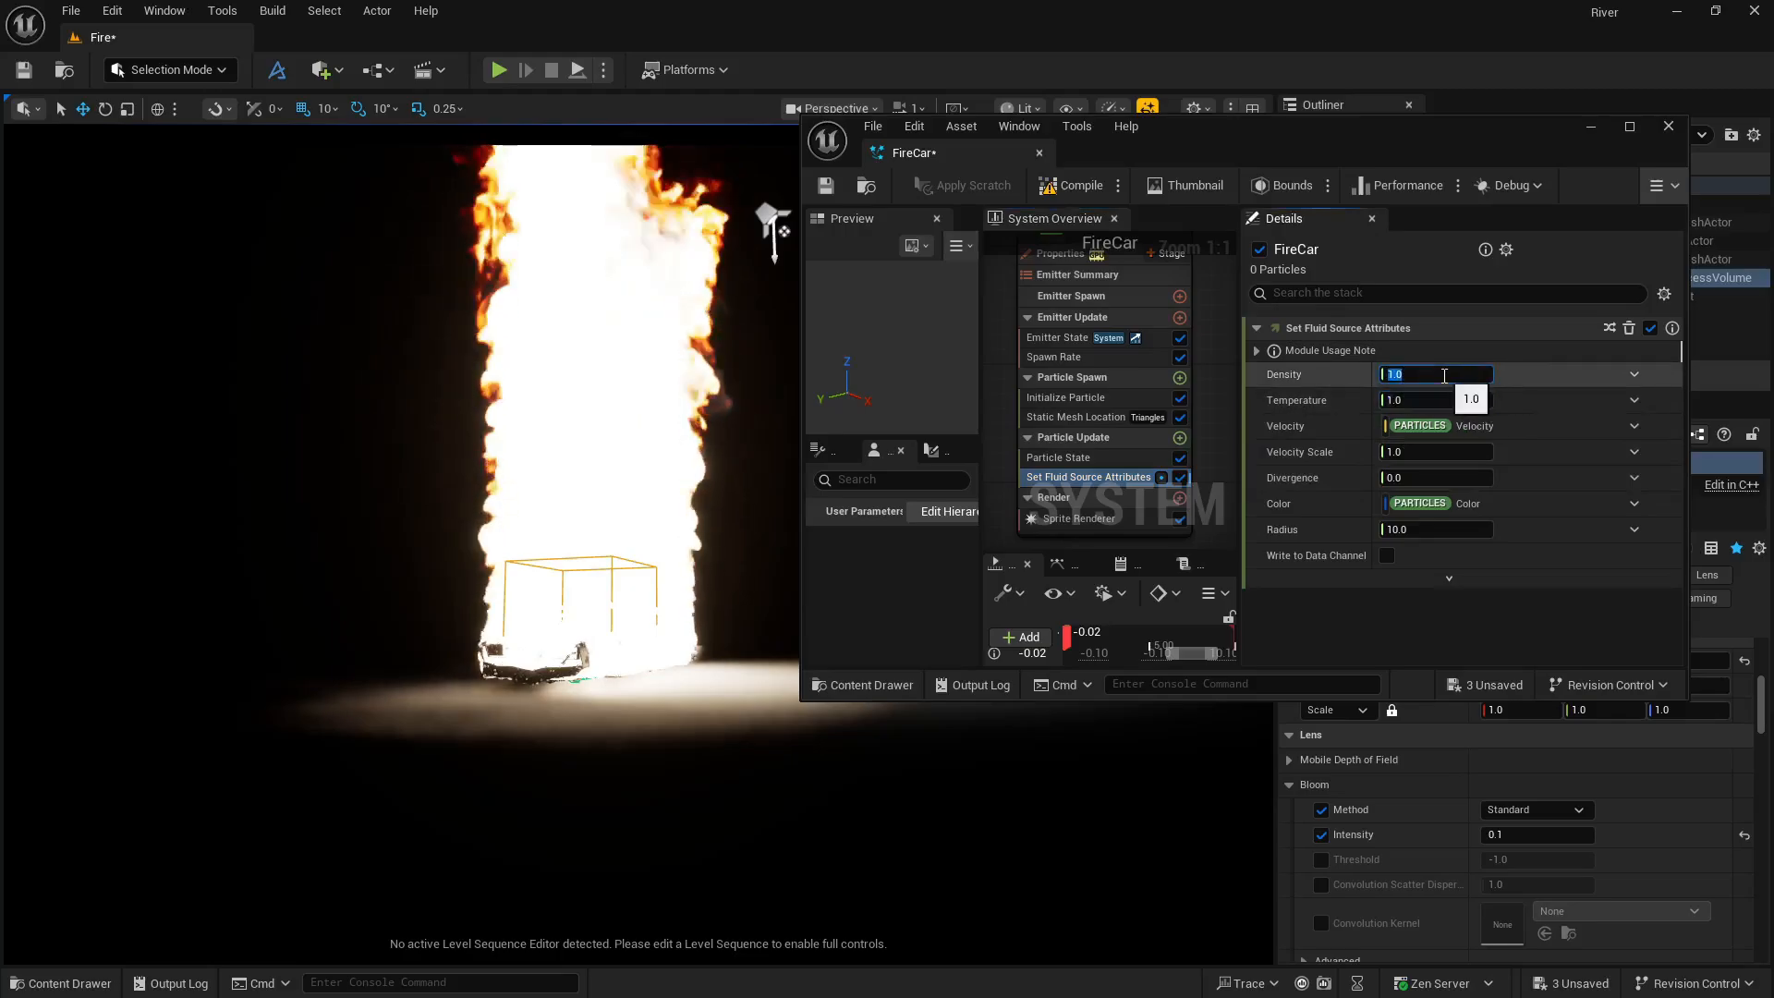
pyautogui.write('0')
pyautogui.press('Return')
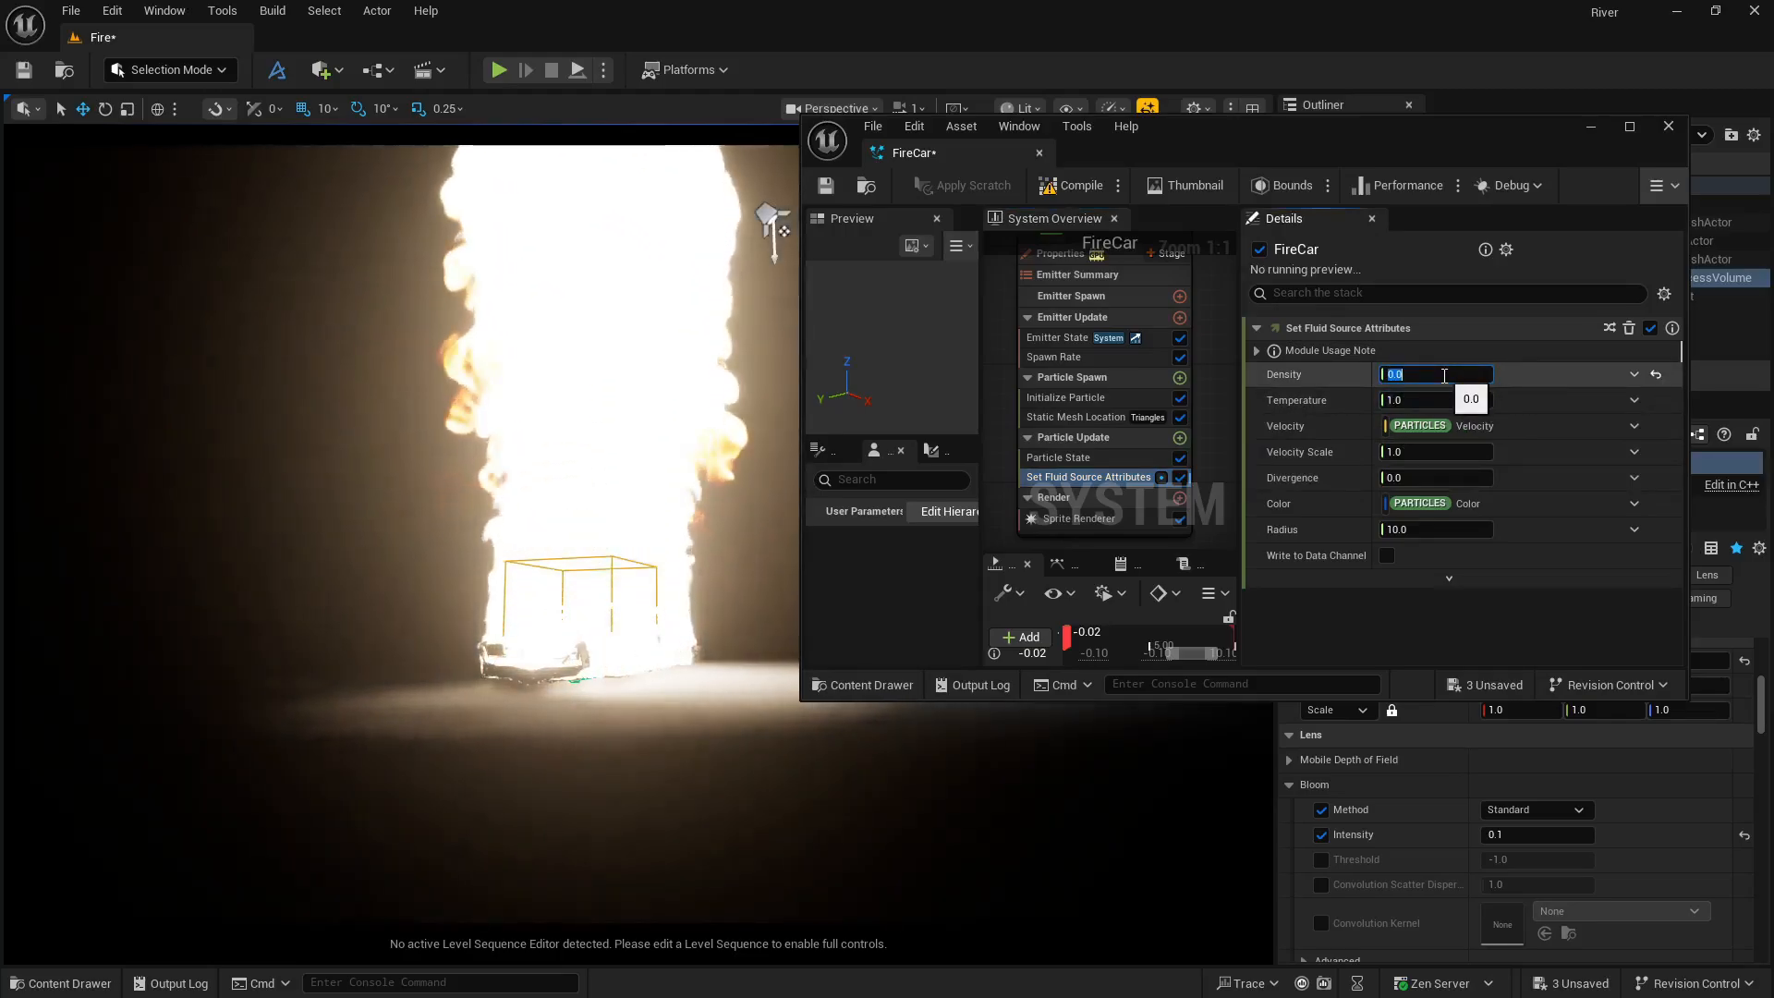
# Try a fluid source Temperature of 0.2 and lower it further to 0.02.
pyautogui.click(1443, 395)
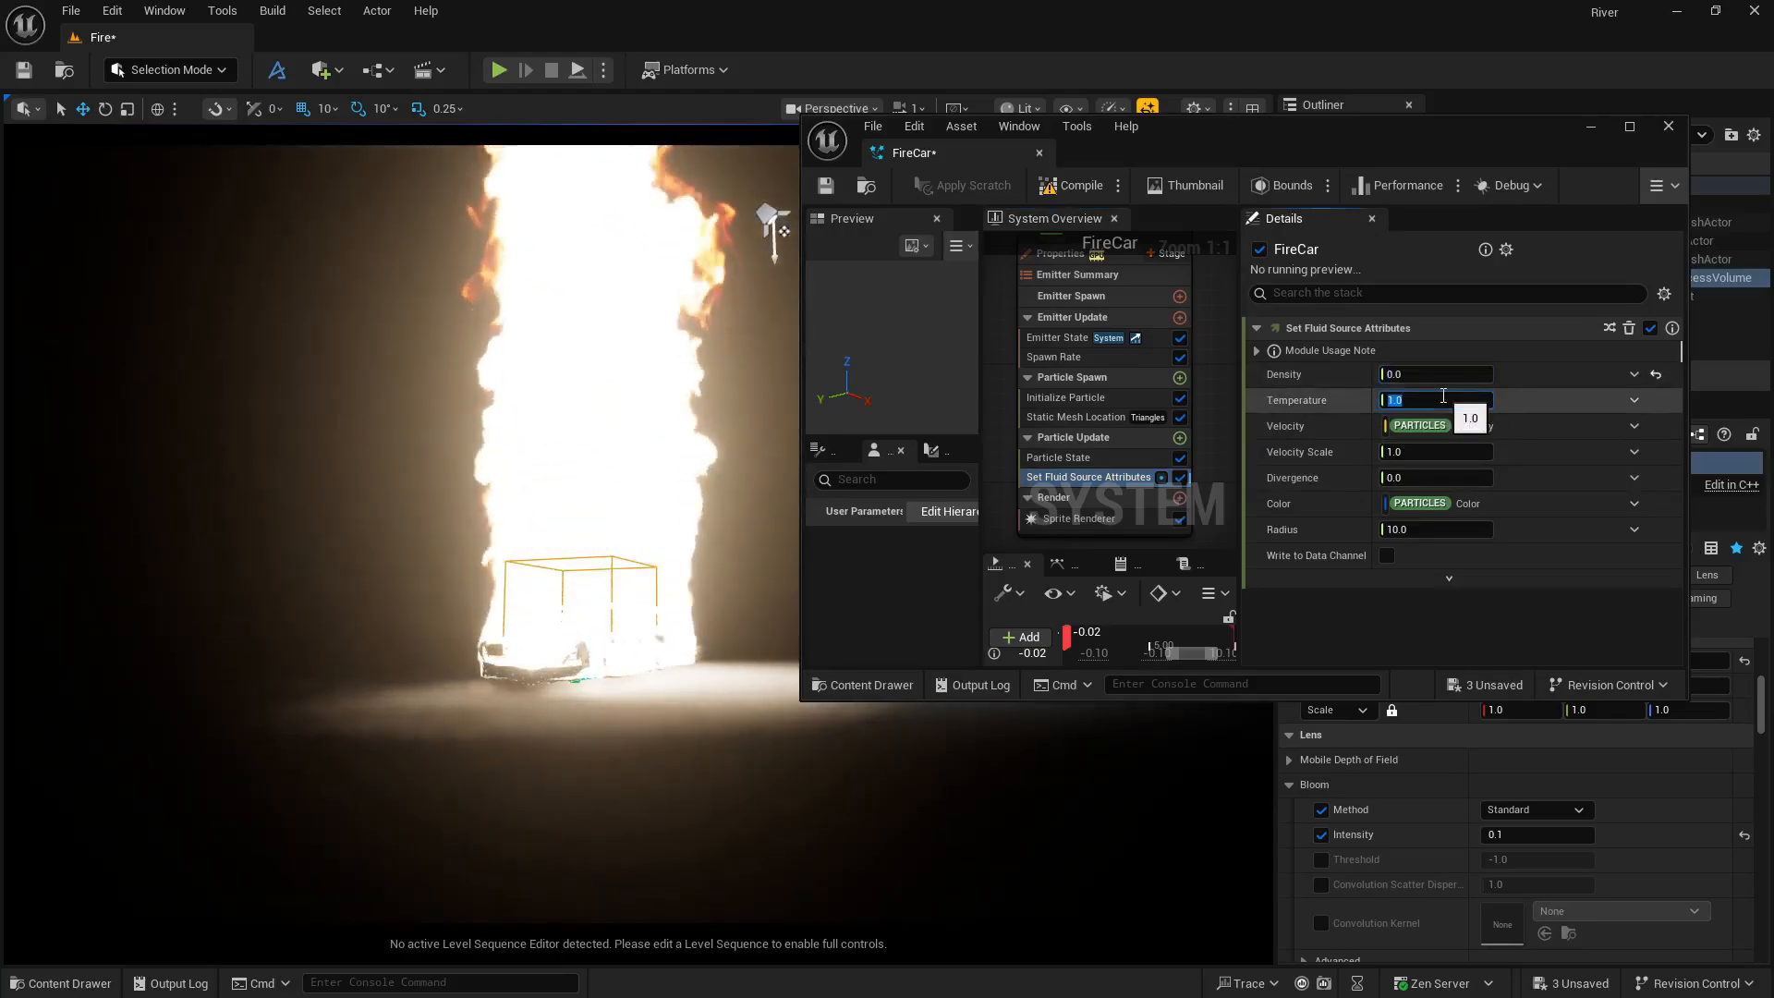
pyautogui.write('.')
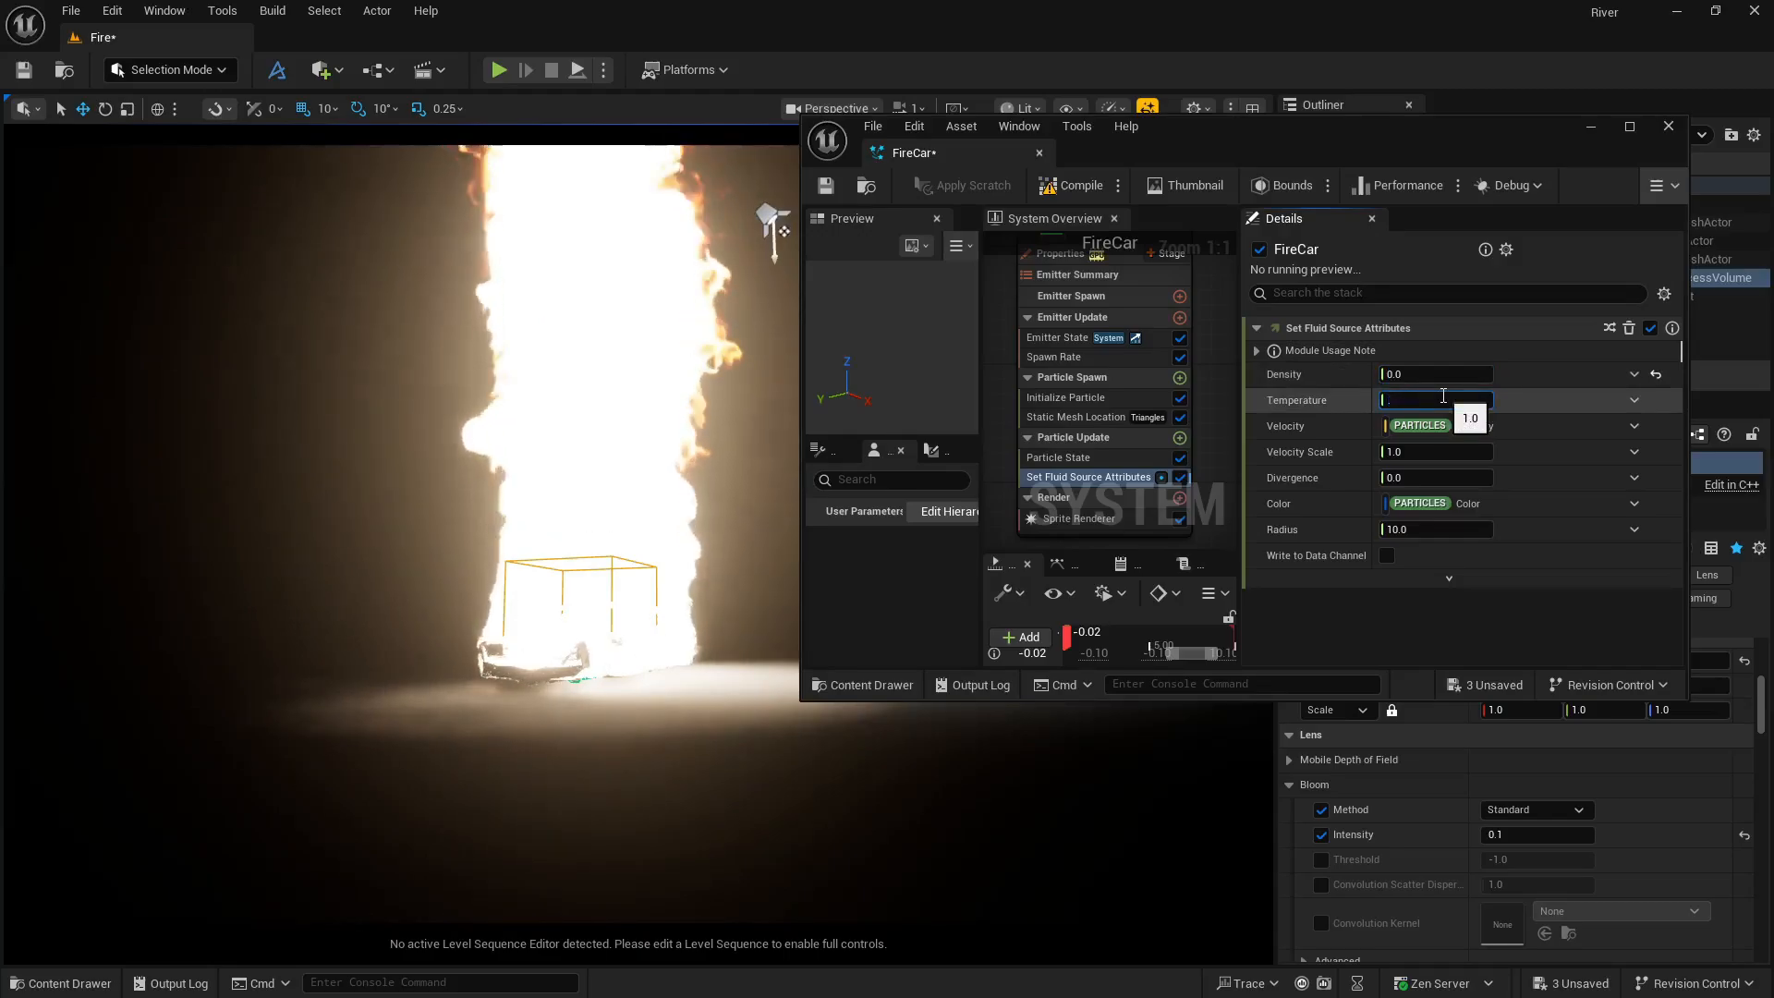
pyautogui.write('2')
pyautogui.press('Return')
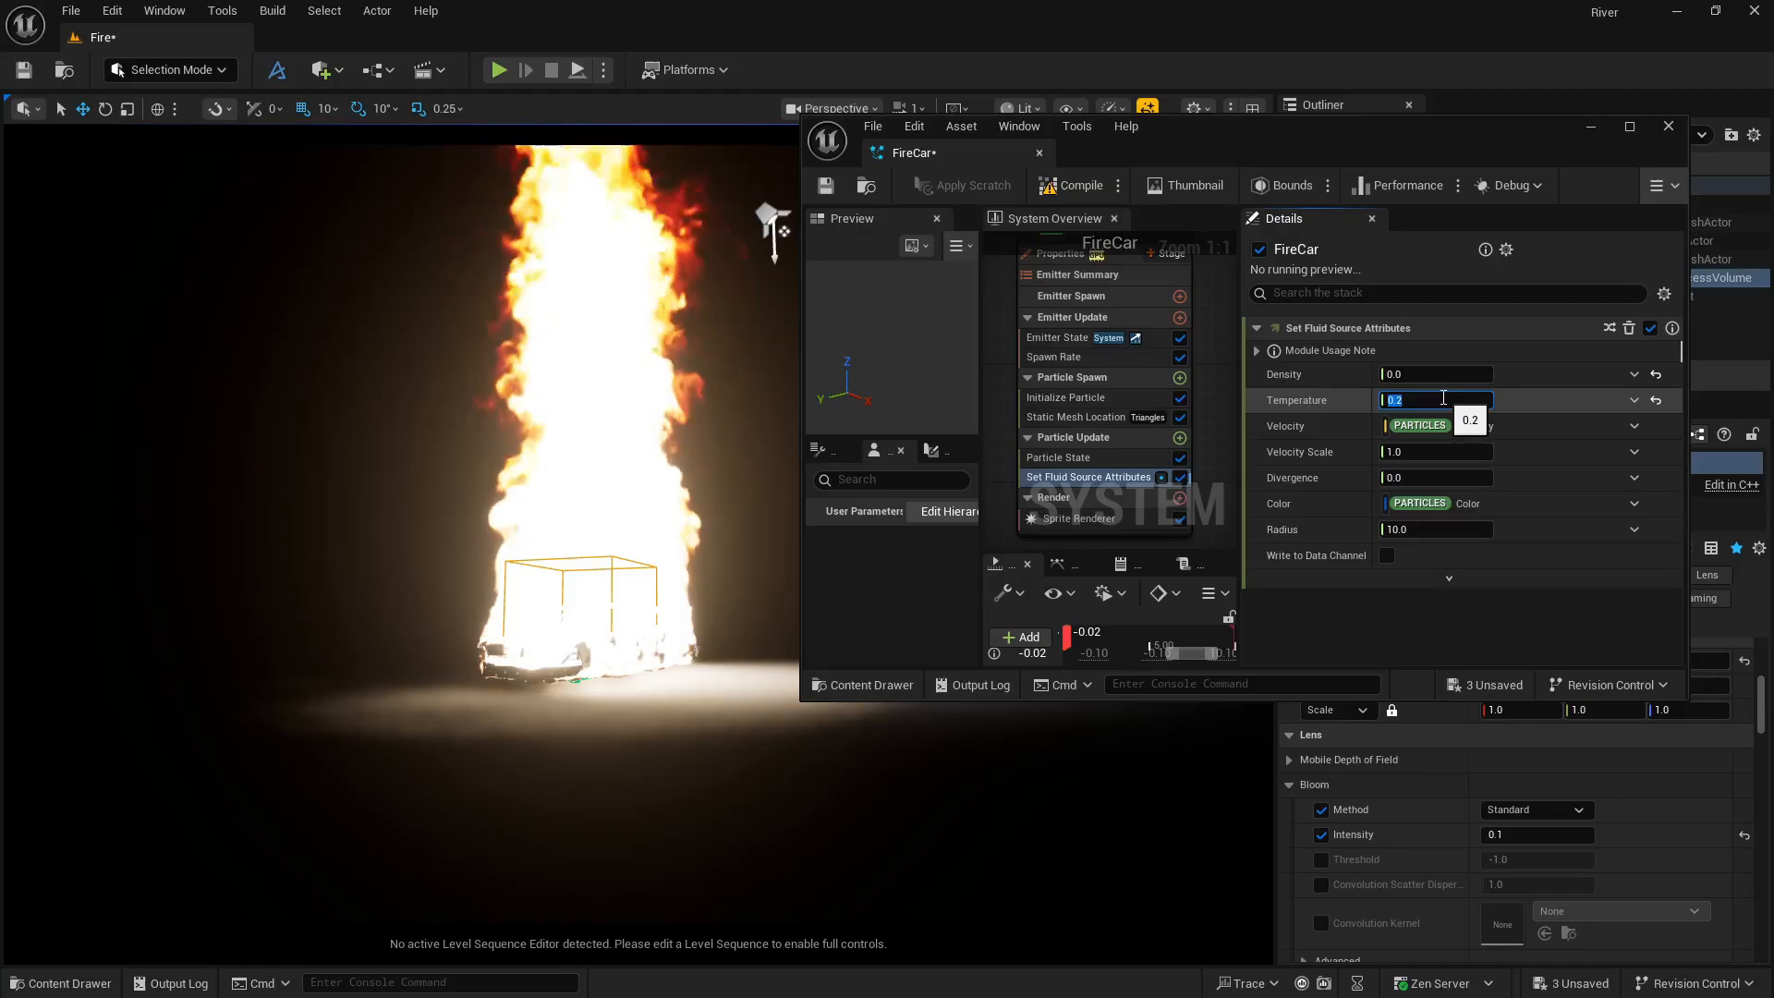
pyautogui.write('.02')
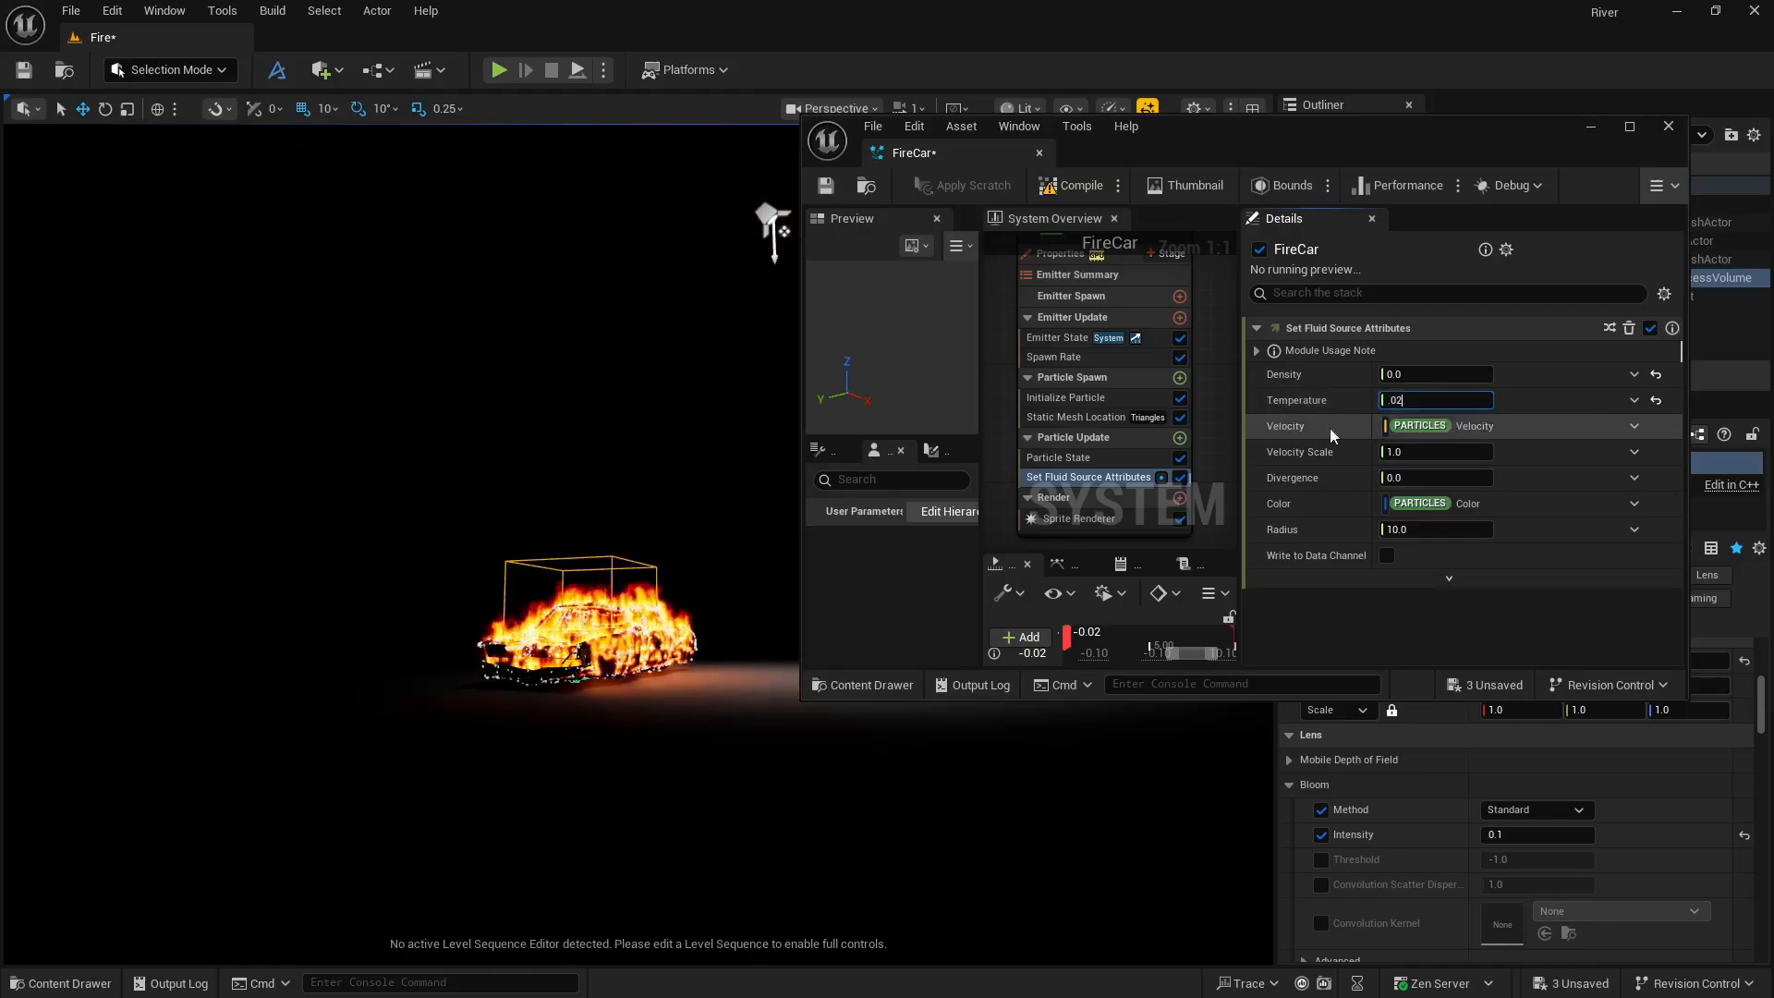
pyautogui.press('Return')
# View the burning car up close and disable the FireCar emitter's Sprite Renderer.
pyautogui.press('w')
pyautogui.moveTo(606, 495)
pyautogui.mouseDown(button='right')
pyautogui.moveTo(702, 536)
pyautogui.moveTo(675, 554)
pyautogui.moveTo(637, 499)
pyautogui.moveTo(590, 580)
pyautogui.mouseUp(button='right')
pyautogui.press('w')
pyautogui.press('d')
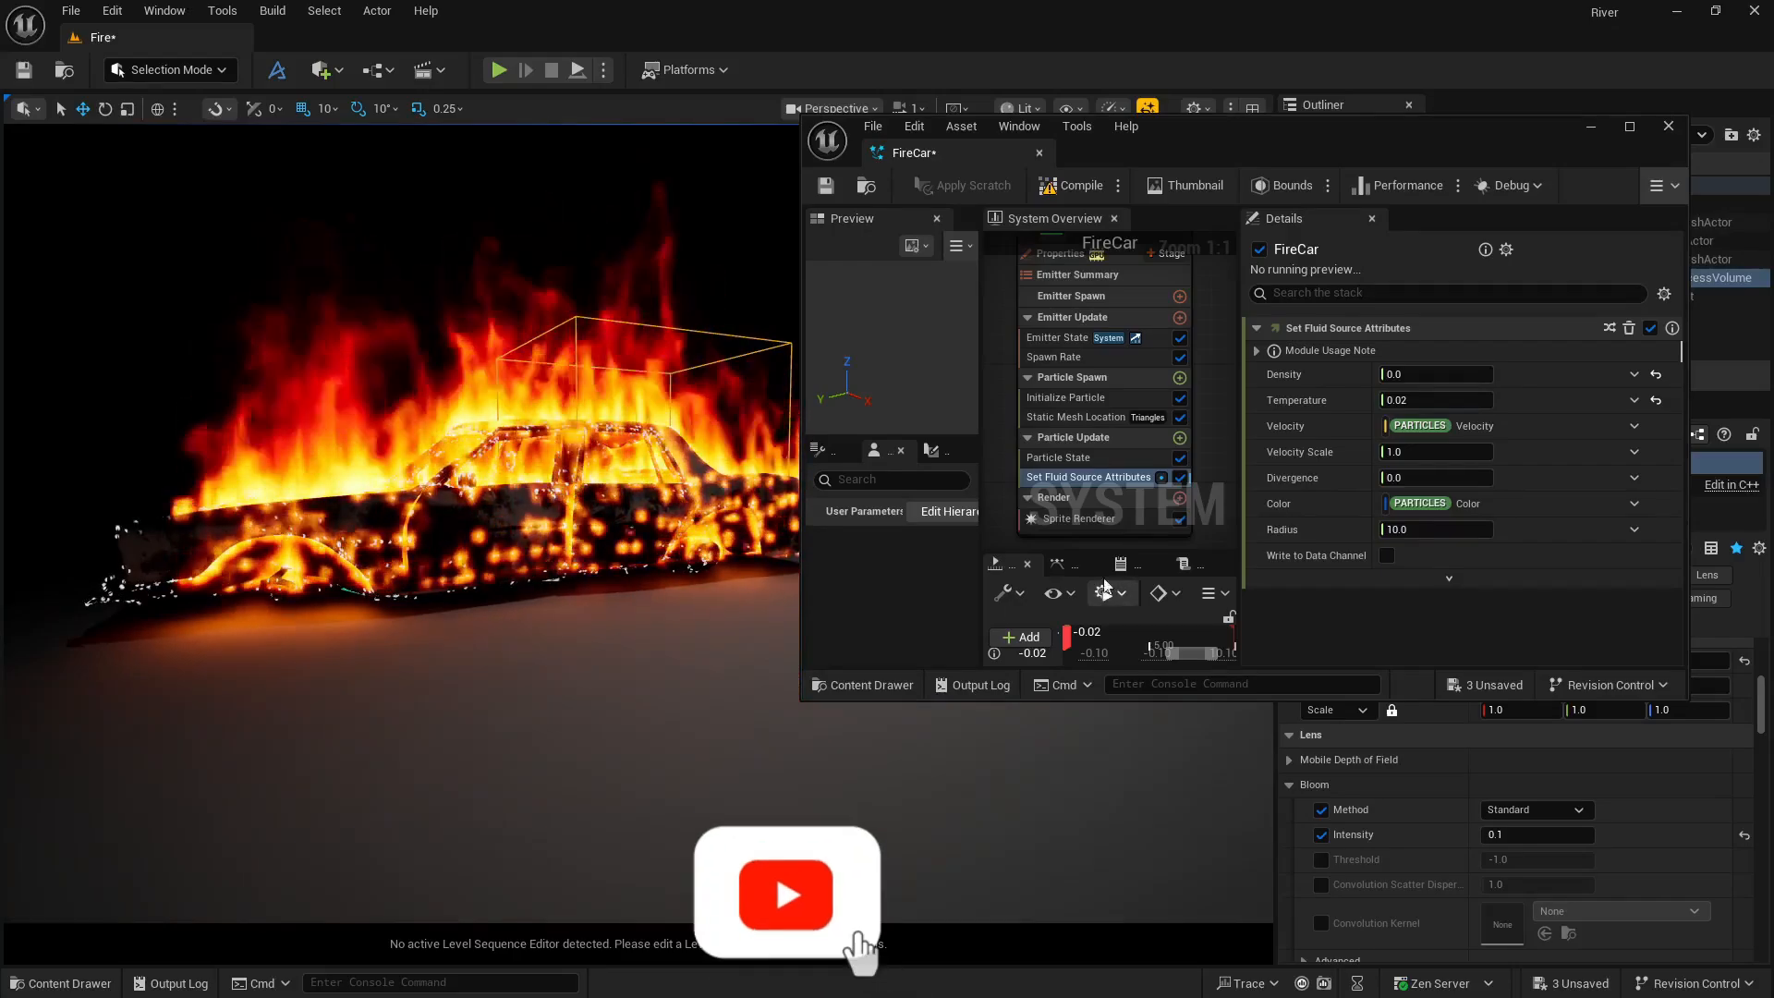
pyautogui.click(1182, 520)
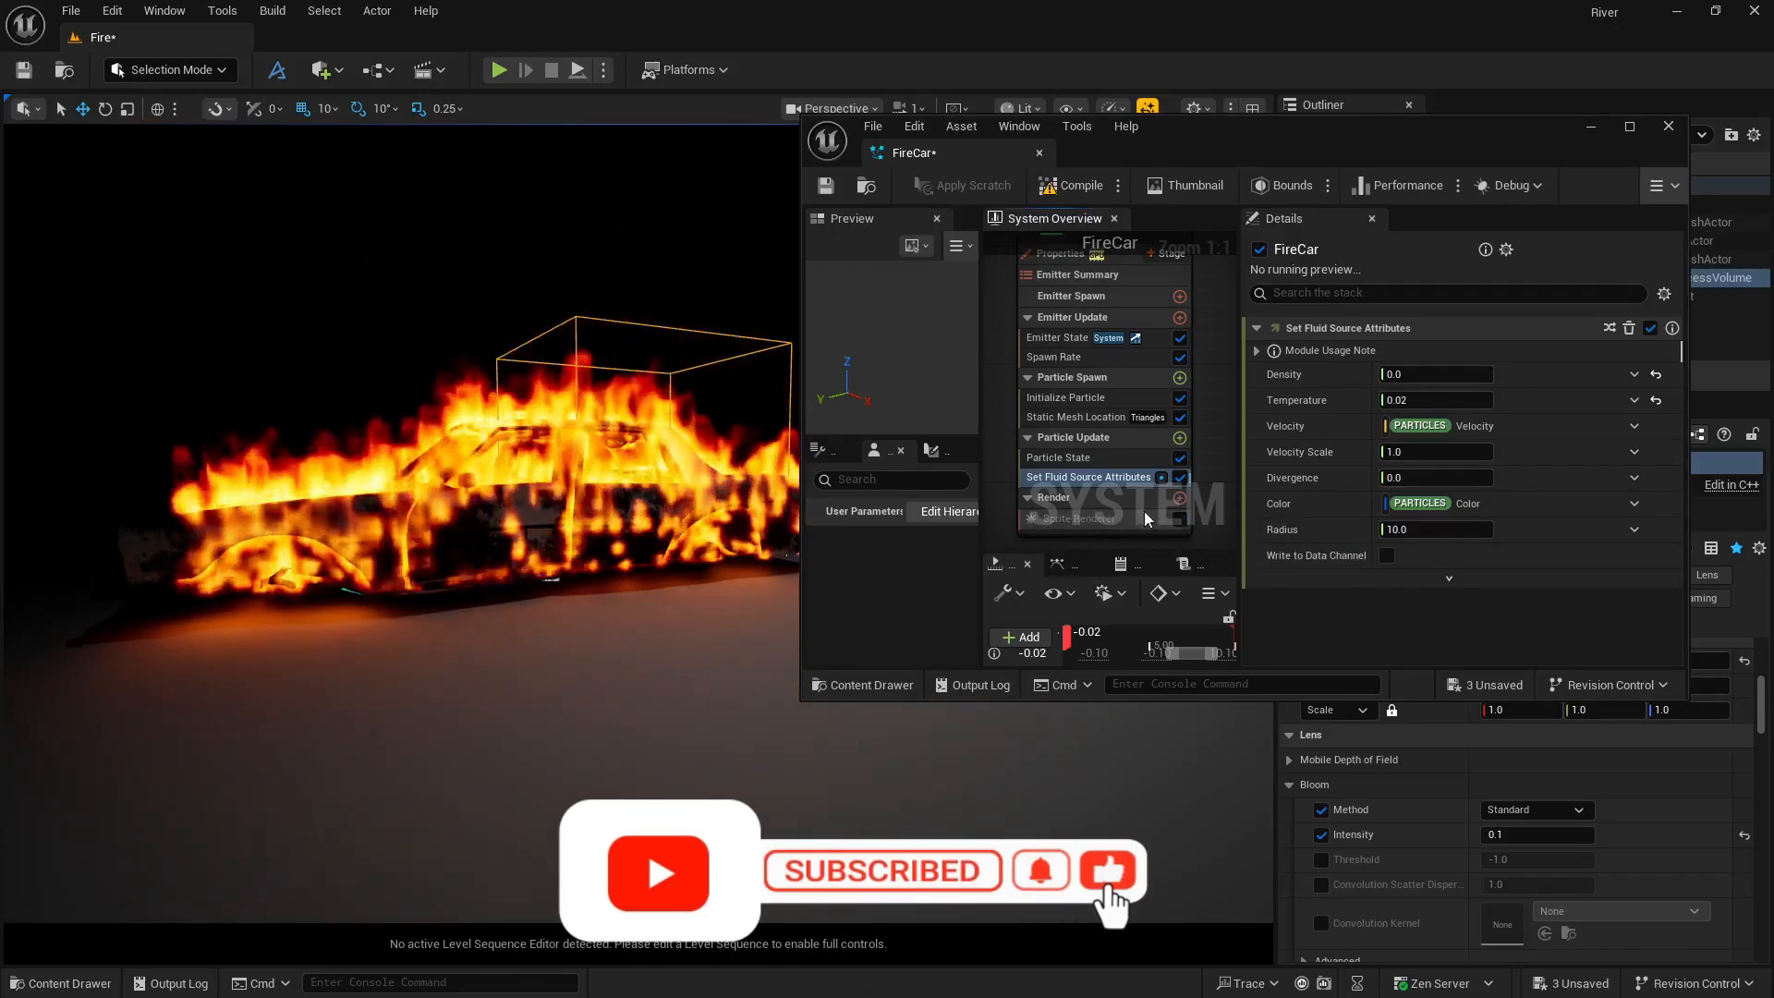
# Switch the level viewport to game view to hide the editor helpers, and inspect the burning car from several angles.
pyautogui.moveTo(622, 515)
pyautogui.mouseDown(button='right')
pyautogui.moveTo(370, 515)
pyautogui.moveTo(545, 514)
pyautogui.mouseUp(button='right')
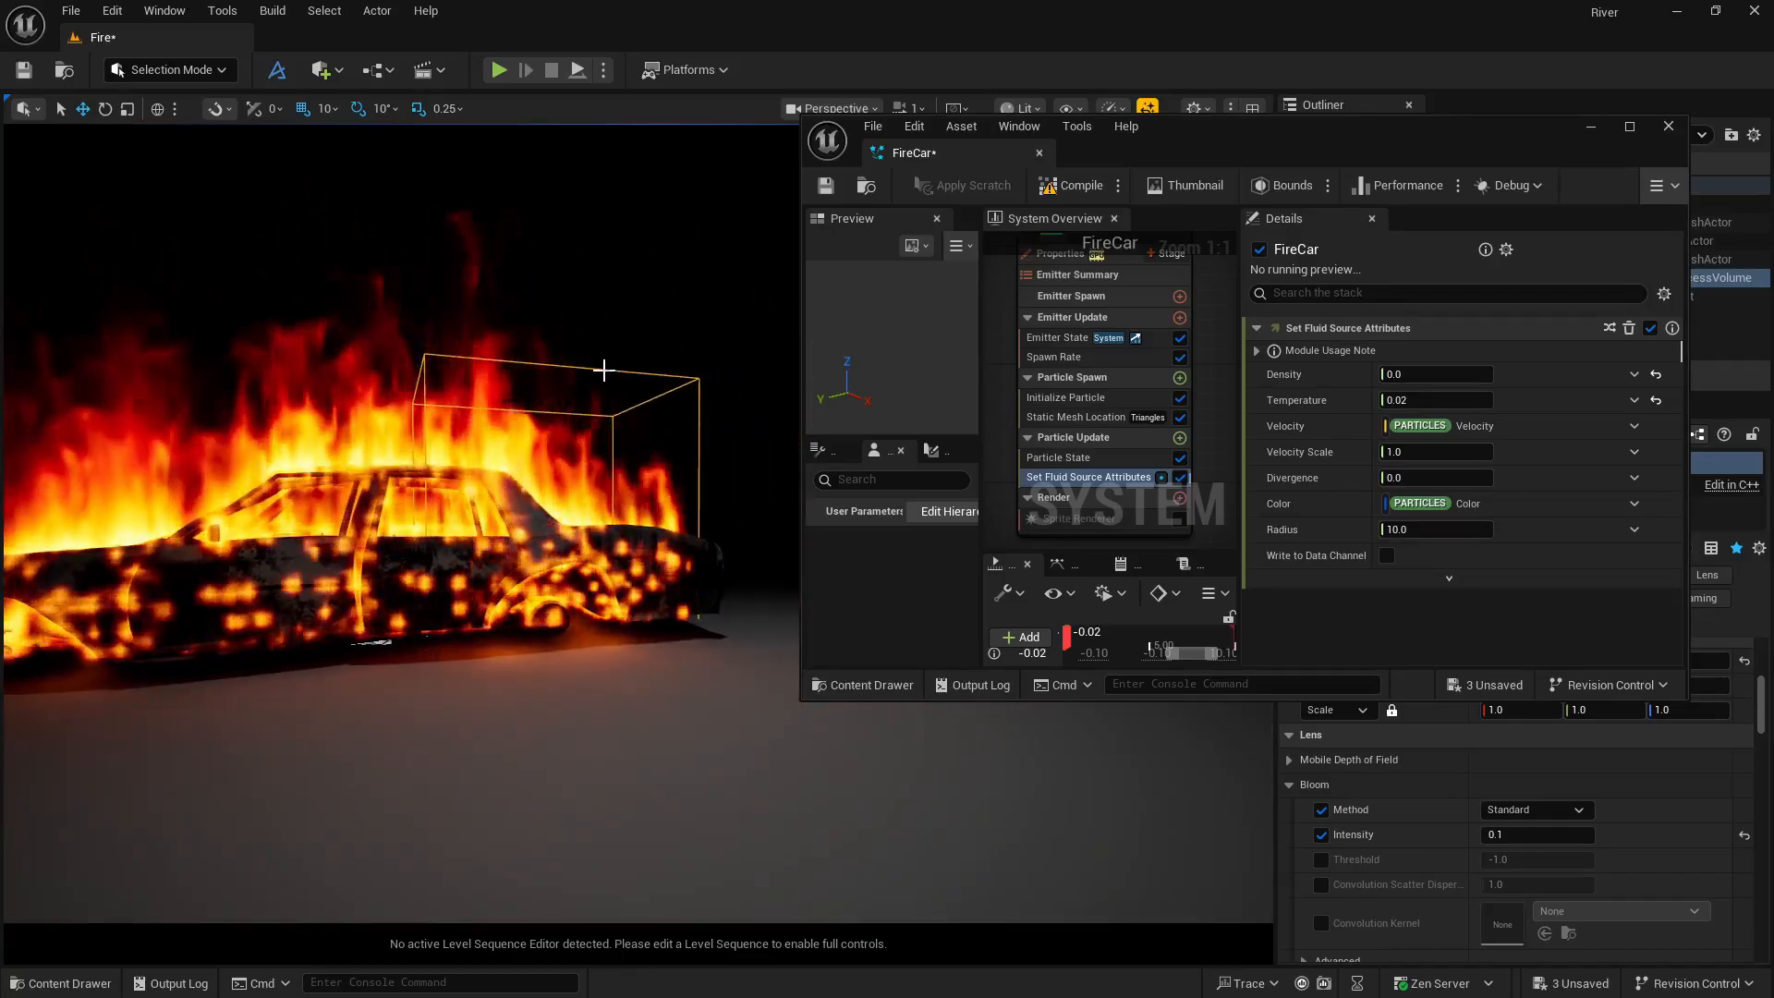
pyautogui.moveTo(603, 370)
pyautogui.mouseDown(button='right')
pyautogui.moveTo(536, 370)
pyautogui.moveTo(573, 314)
pyautogui.moveTo(526, 342)
pyautogui.mouseUp(button='right')
pyautogui.press('g')
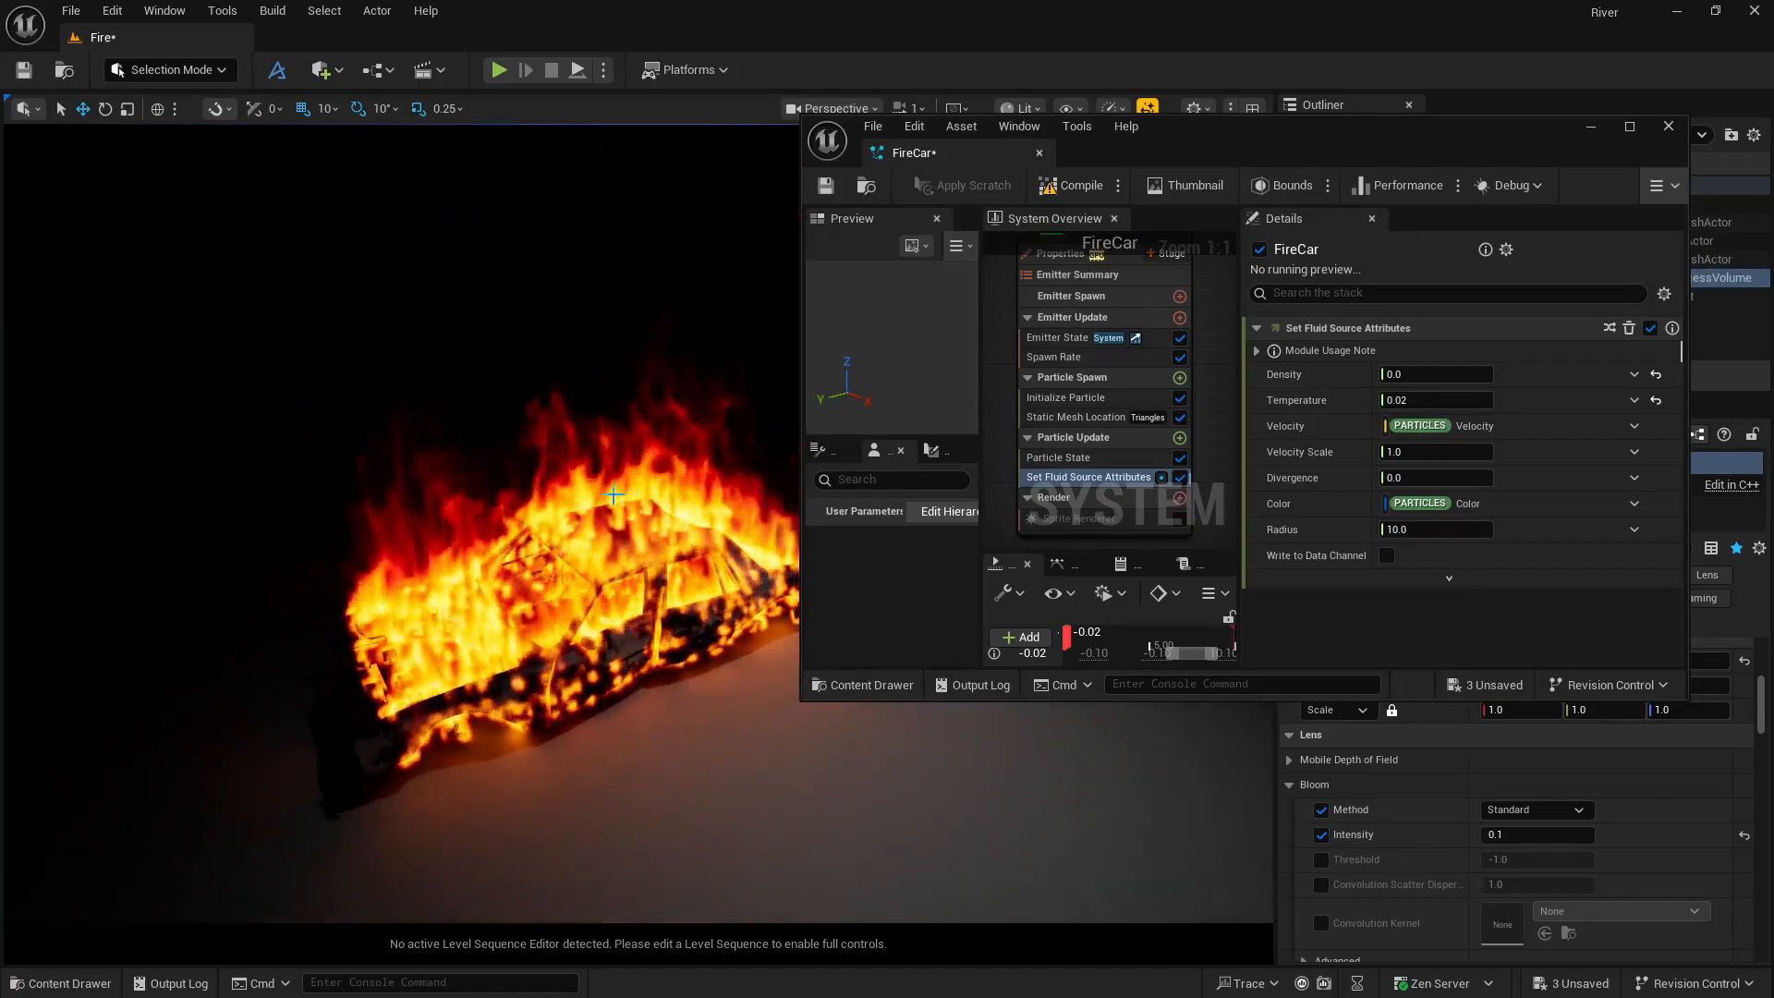
pyautogui.moveTo(613, 494); pyautogui.dragTo(764, 482, button='right')
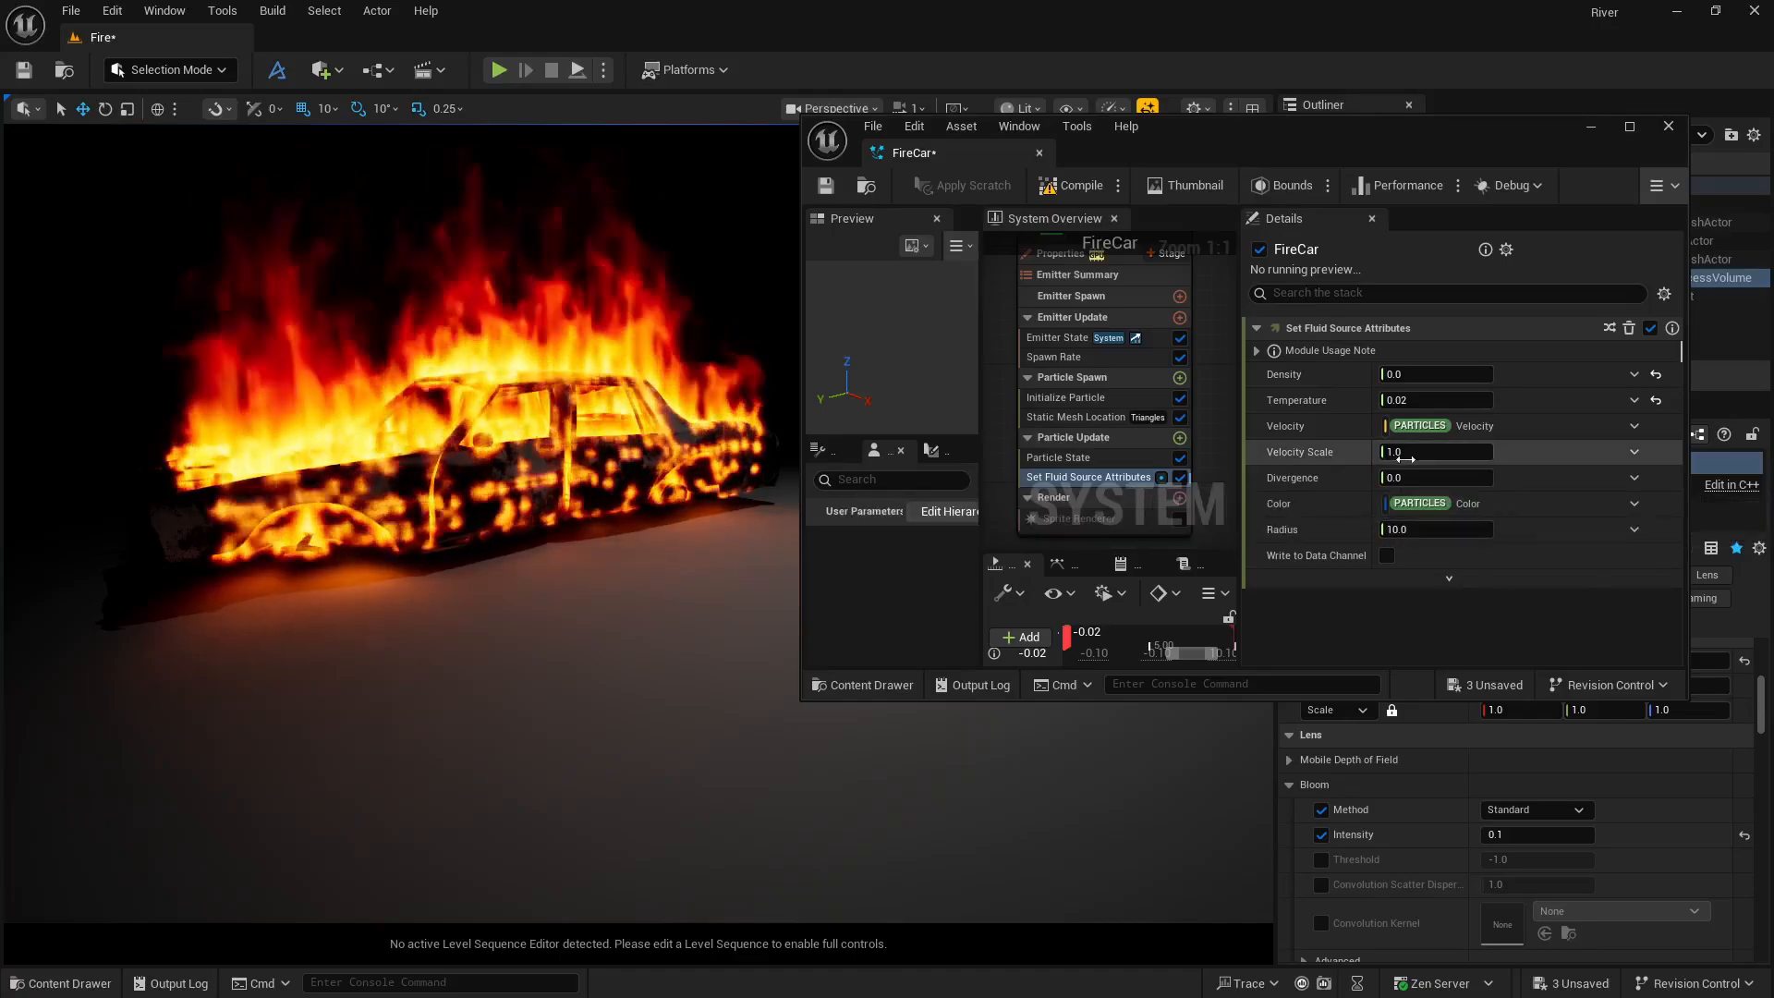
# Drive the fluid source Radius with a Random Range Float from 6.0 to 8.0.
pyautogui.click(1635, 530)
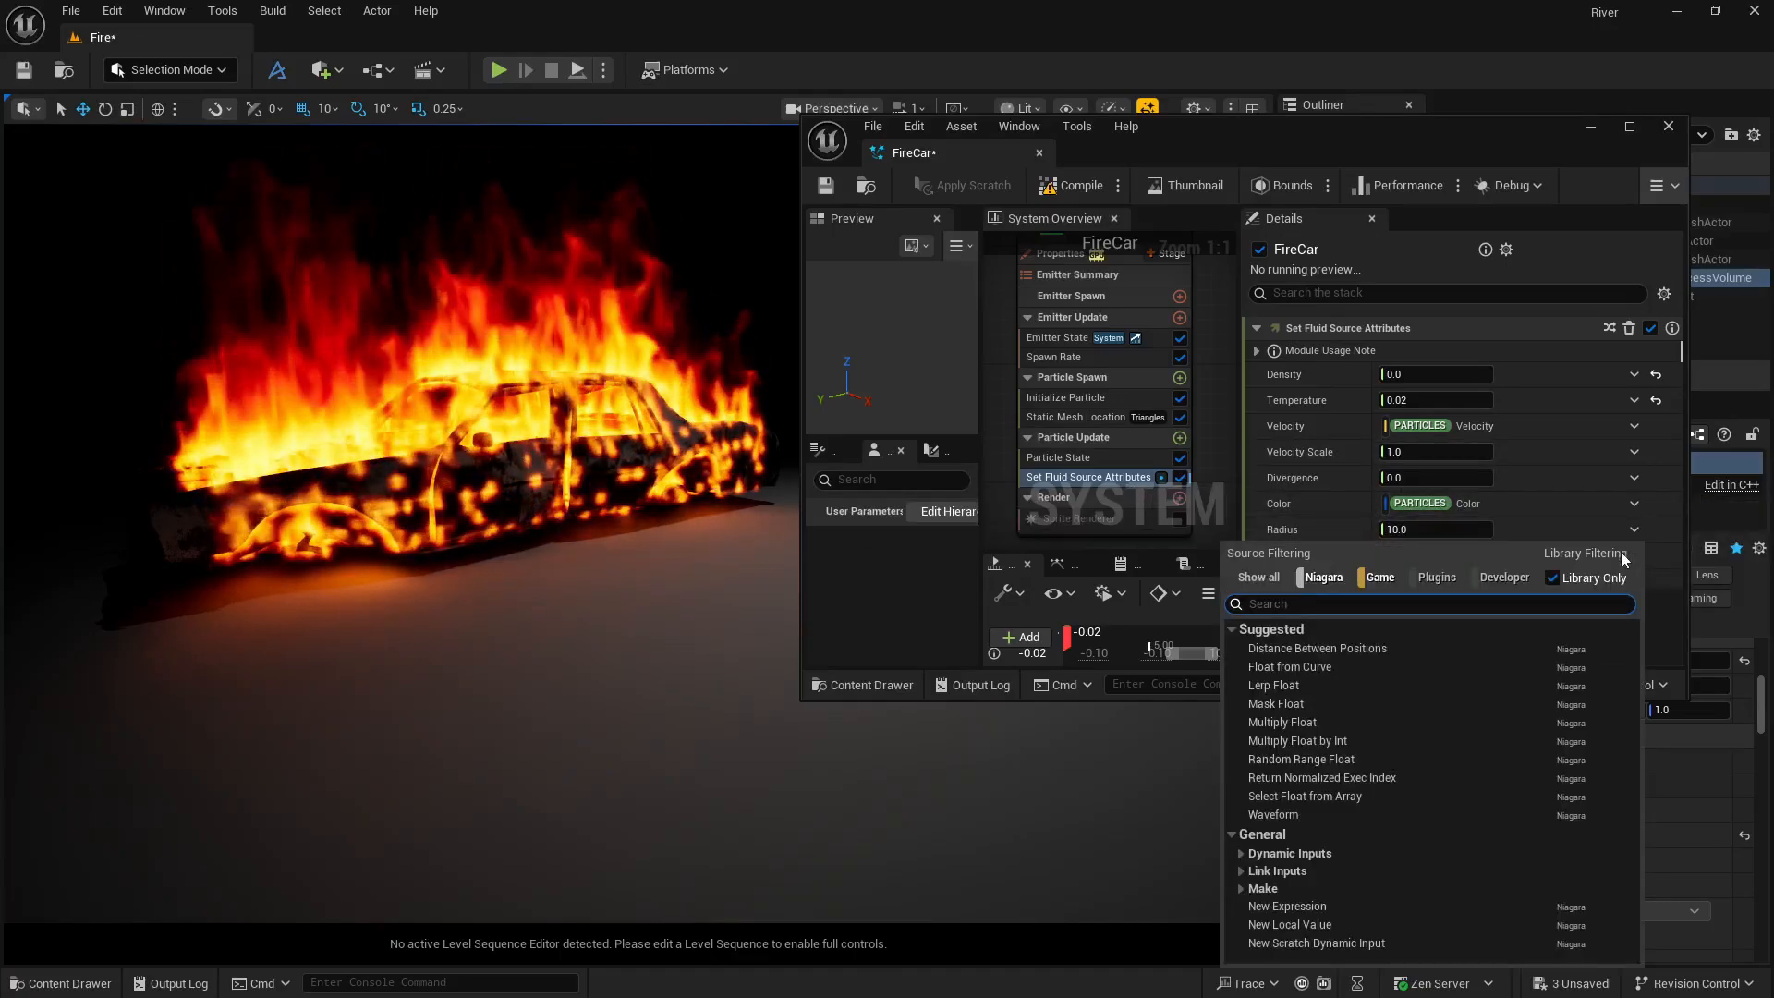
pyautogui.click(1358, 763)
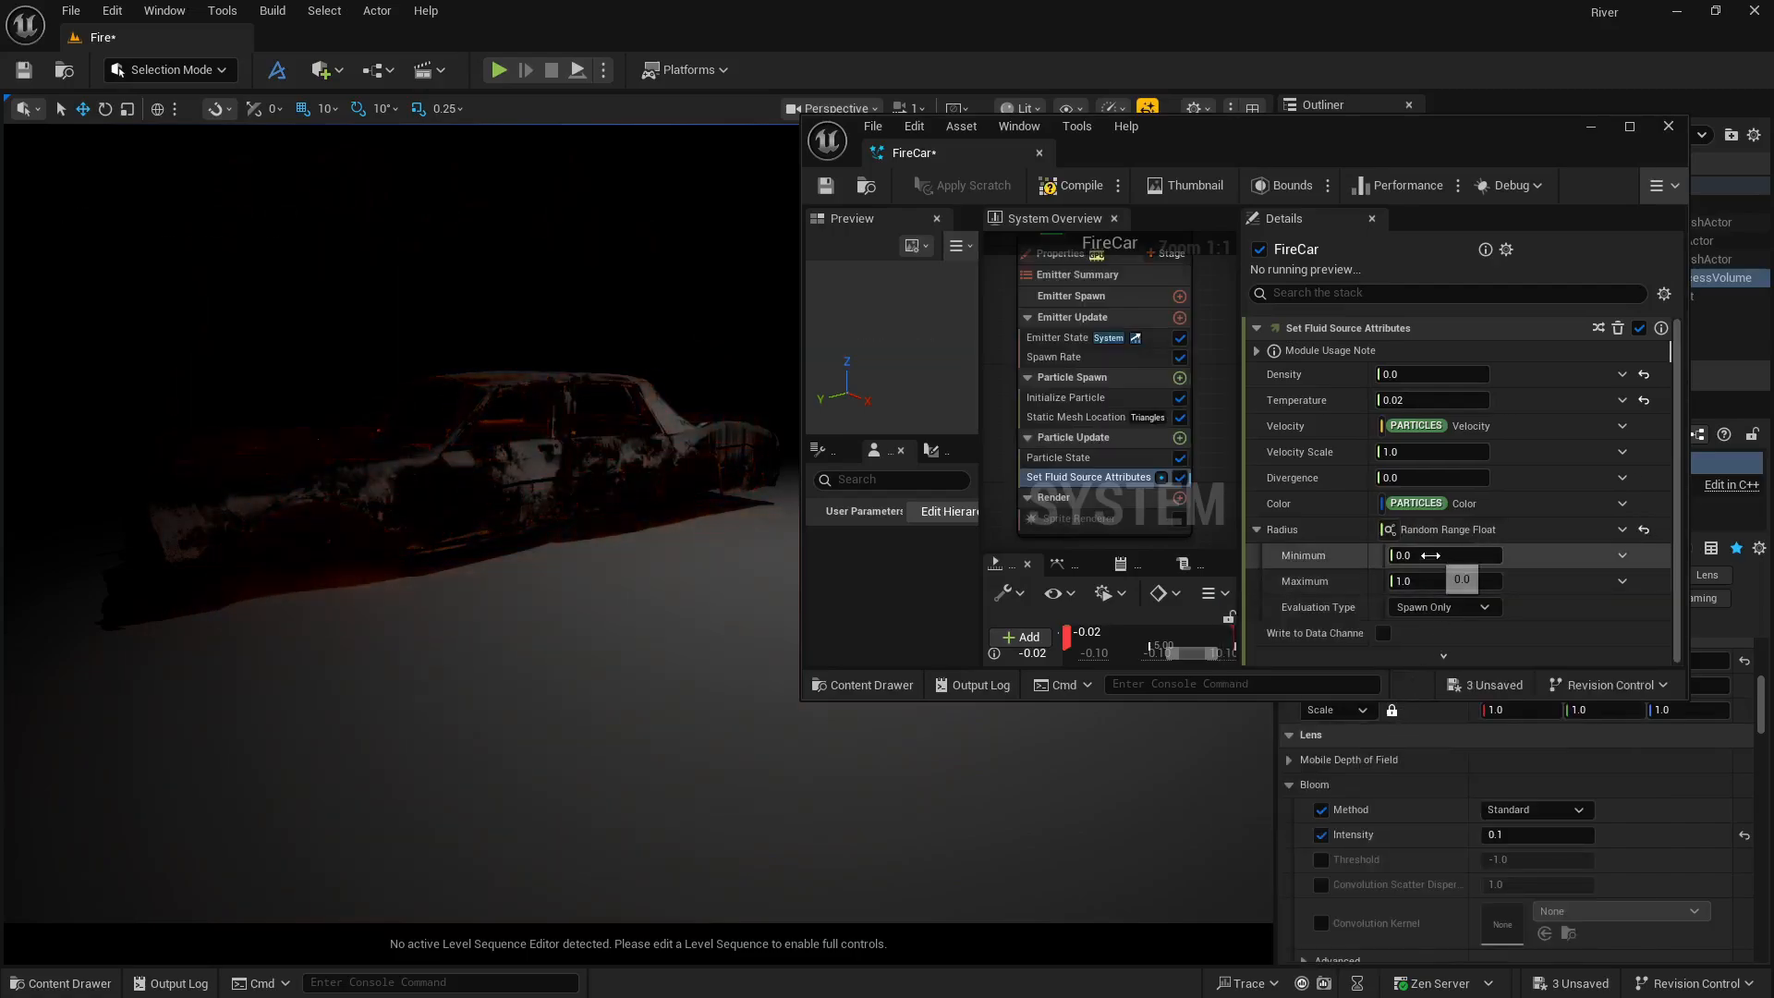
pyautogui.click(1430, 556)
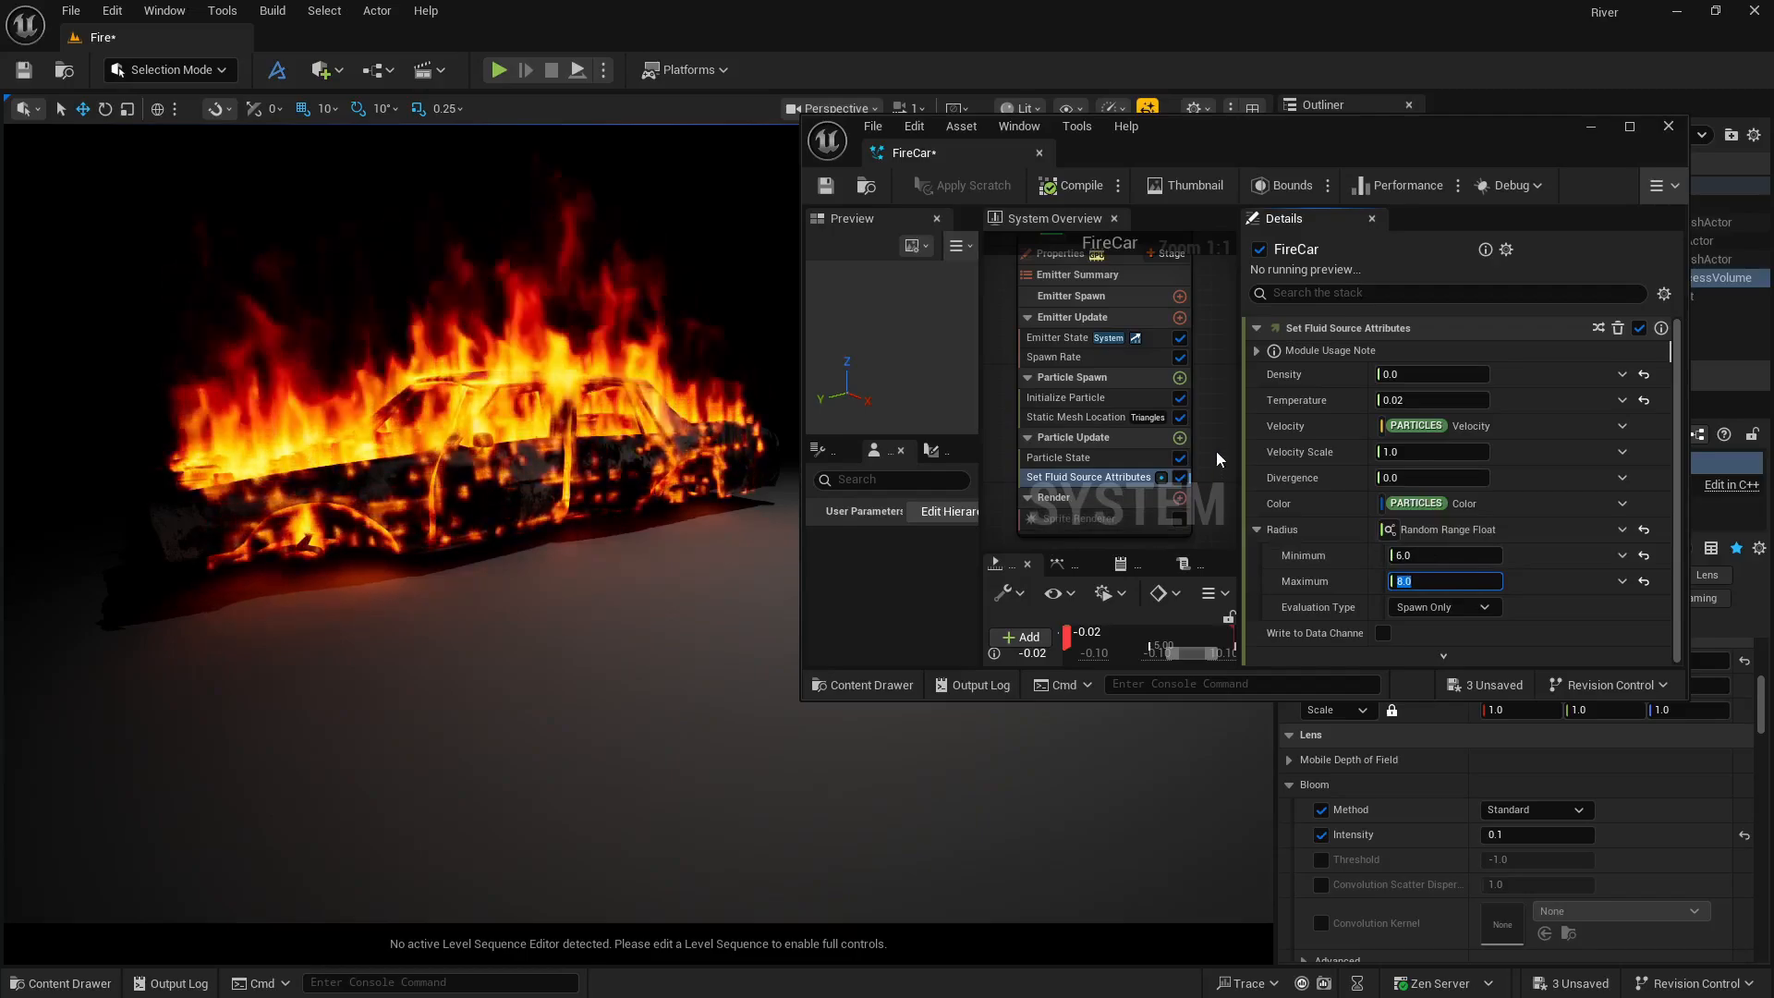
# Set the particle source Temperature Scale of Grid3D_Gas_Master_Emitter to 40.0.
pyautogui.moveTo(1218, 460); pyautogui.dragTo(1005, 510, button='right')
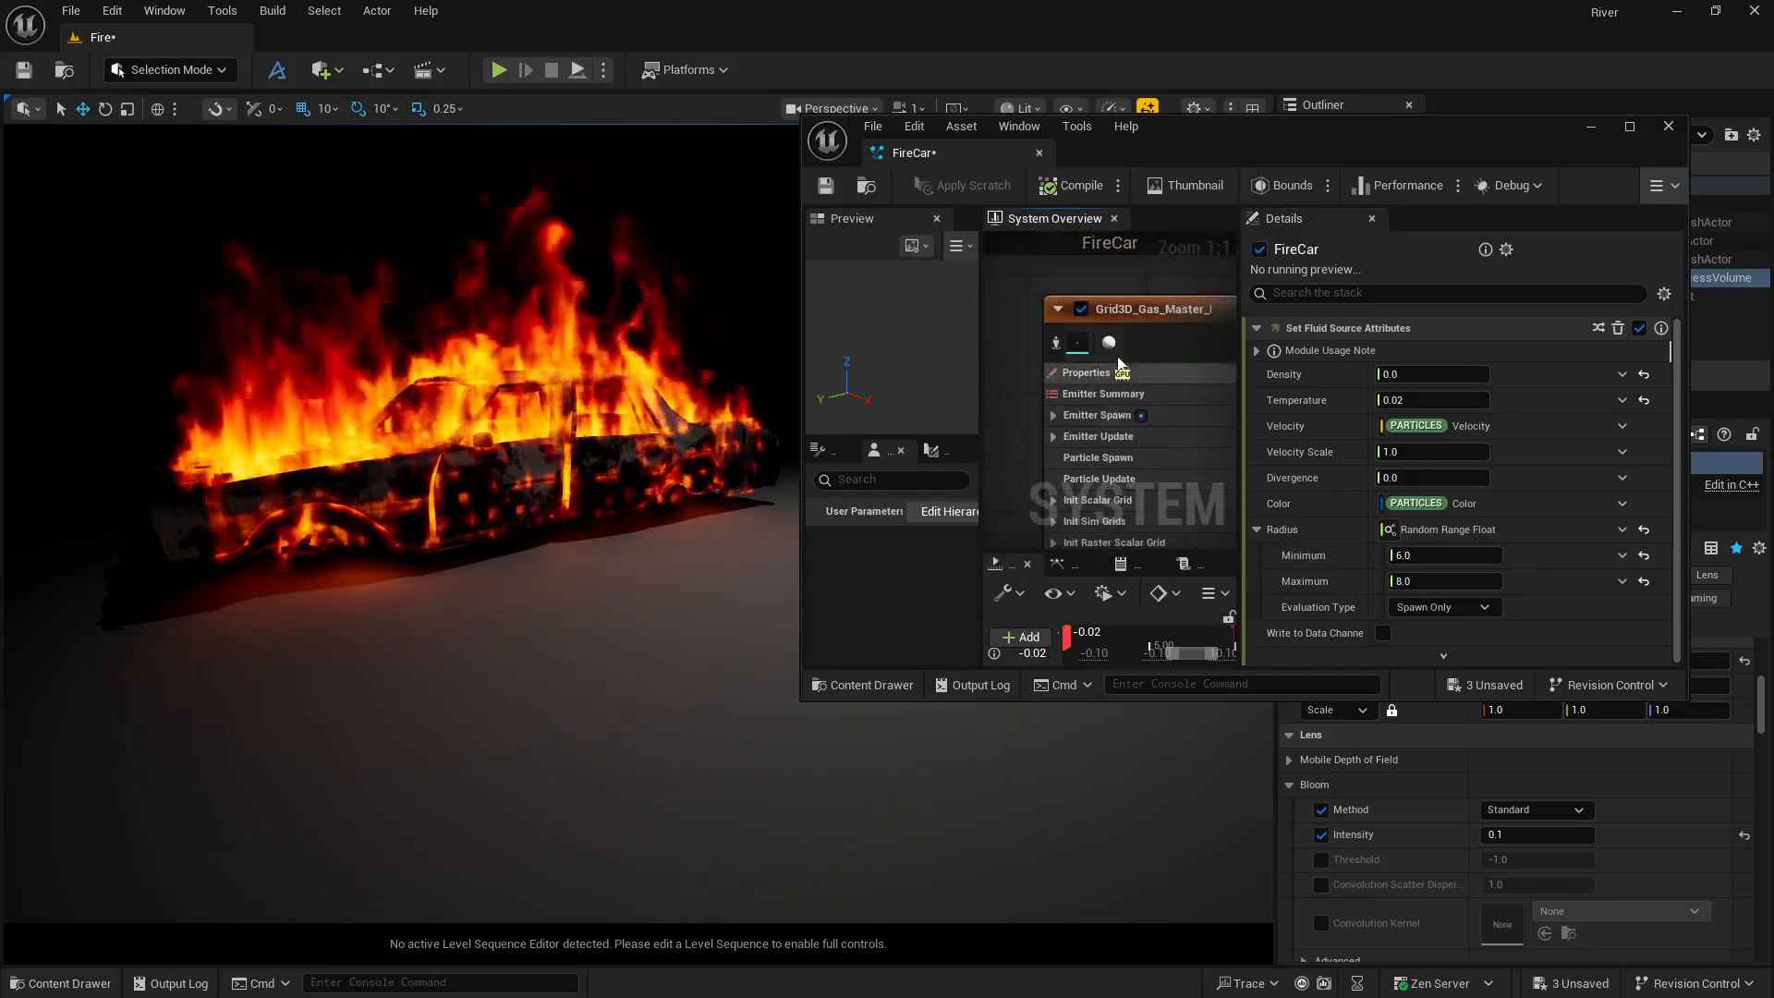
pyautogui.click(1137, 313)
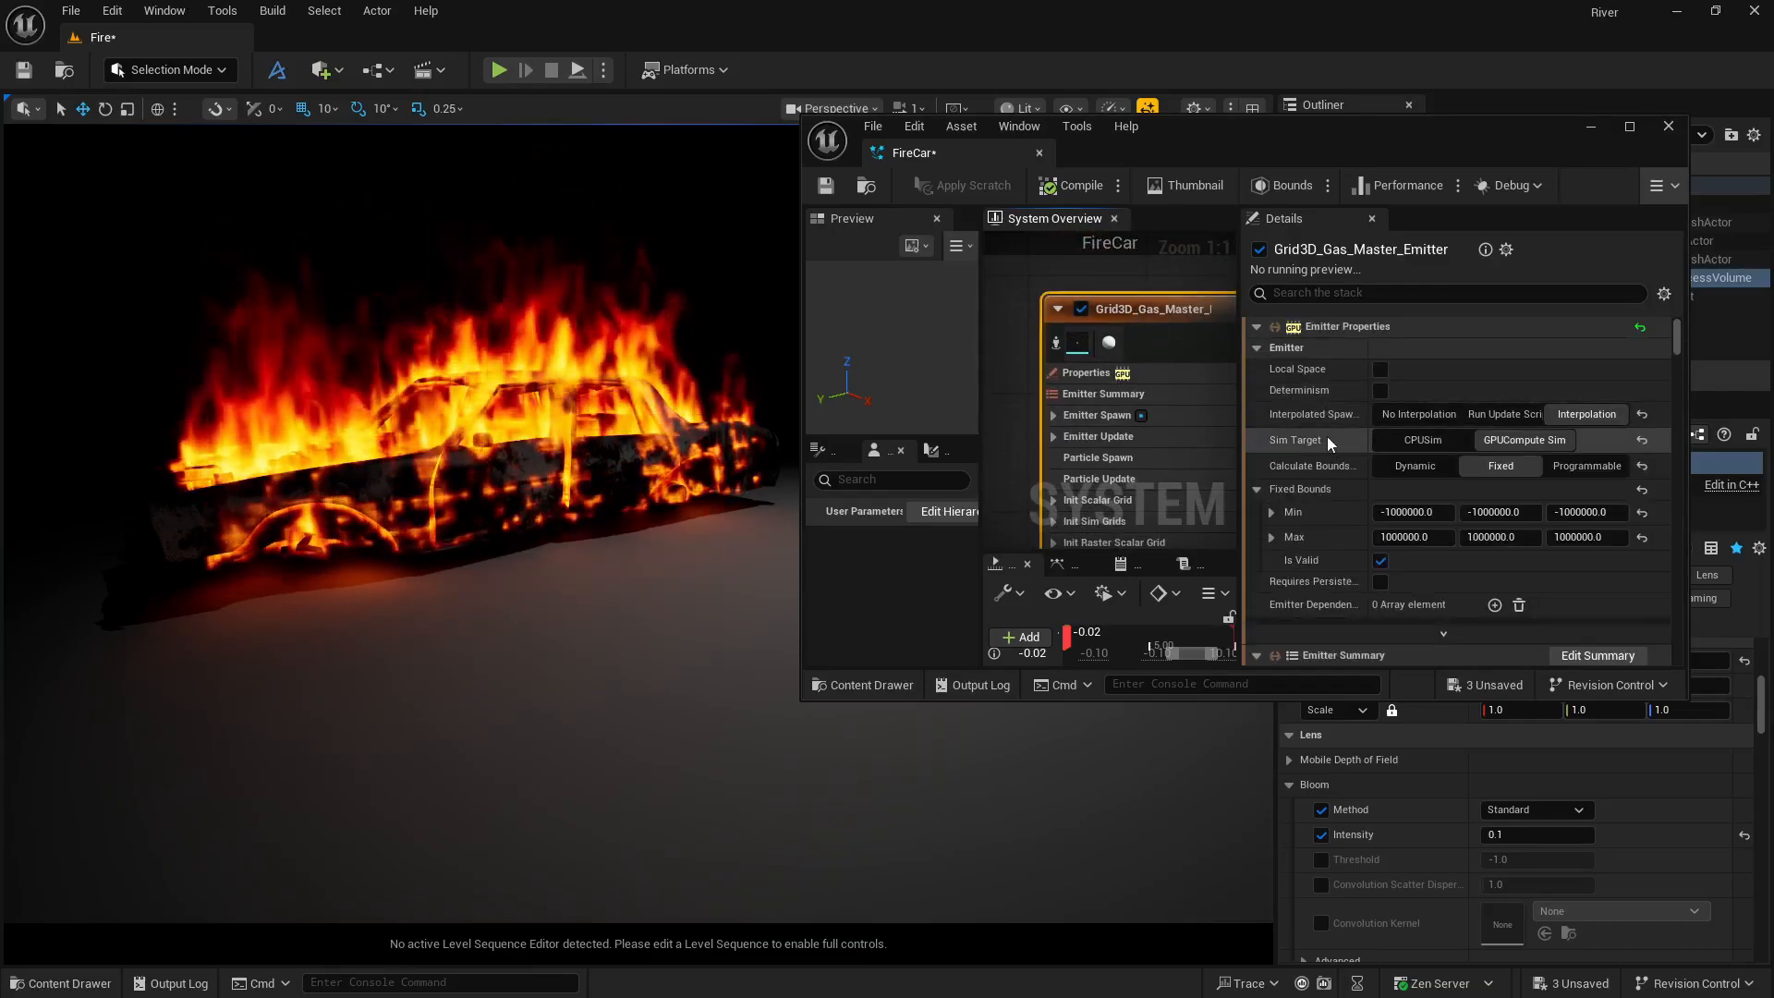
pyautogui.scroll(-5, 1327, 441)
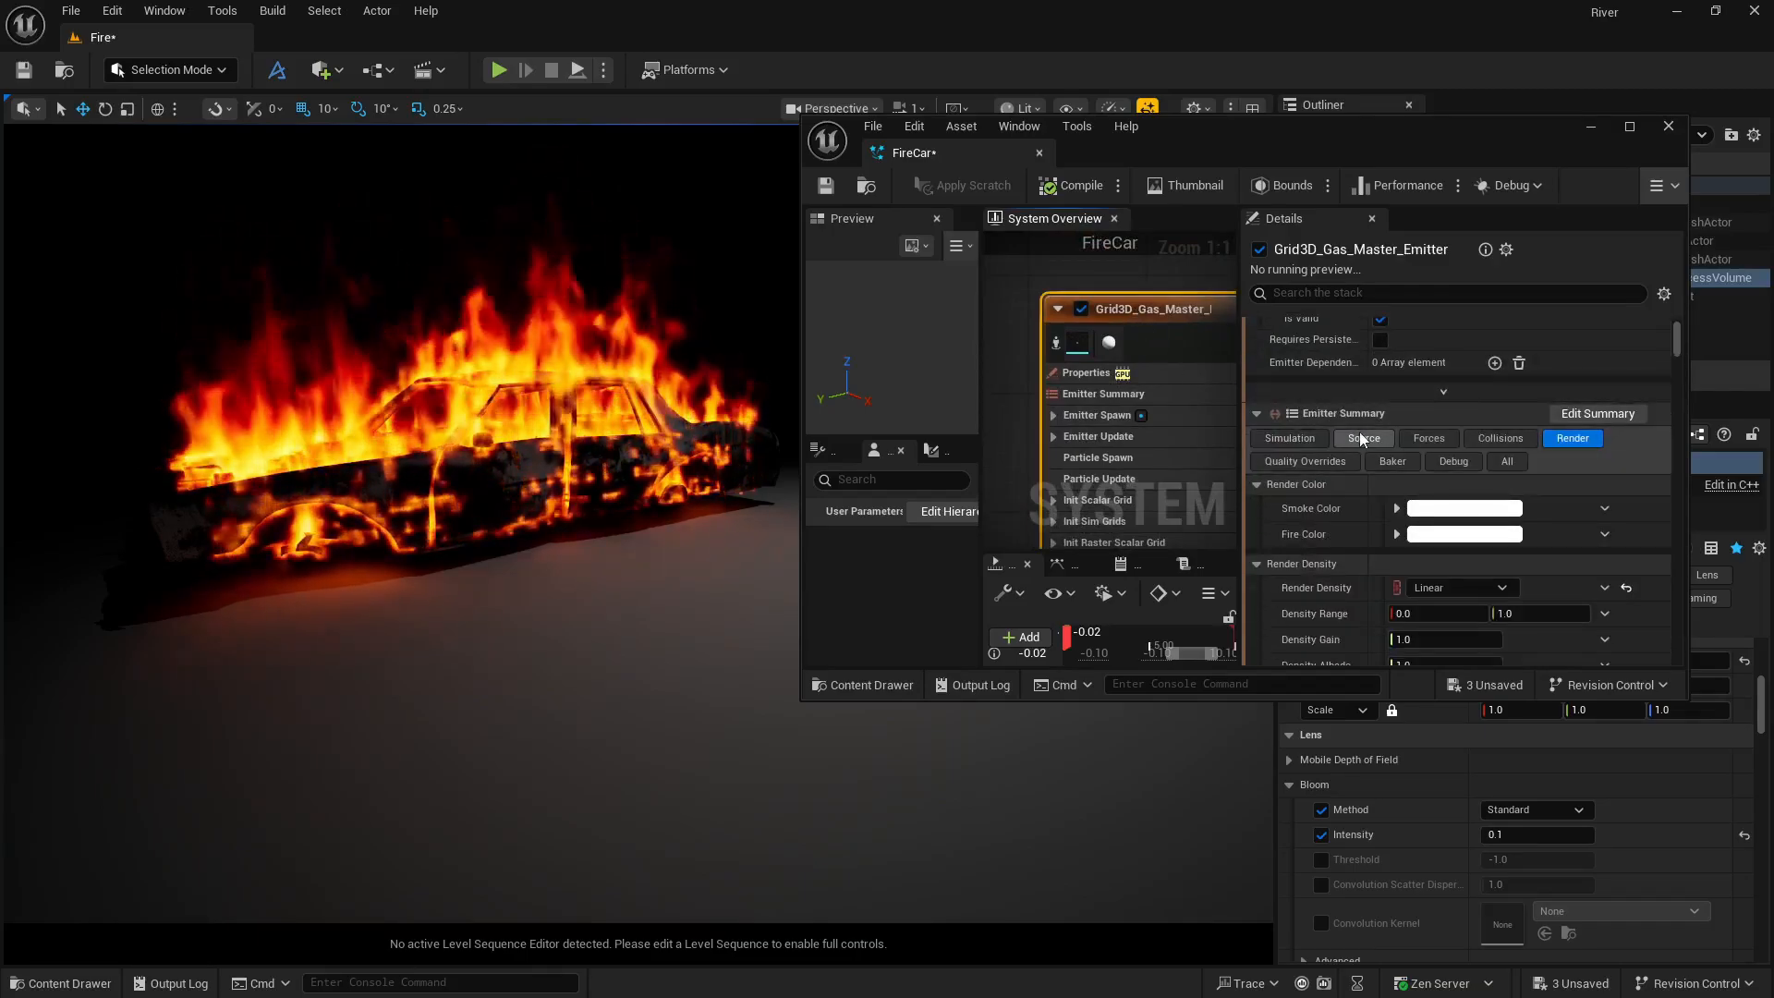
pyautogui.click(1360, 434)
pyautogui.scroll(-3, 1318, 534)
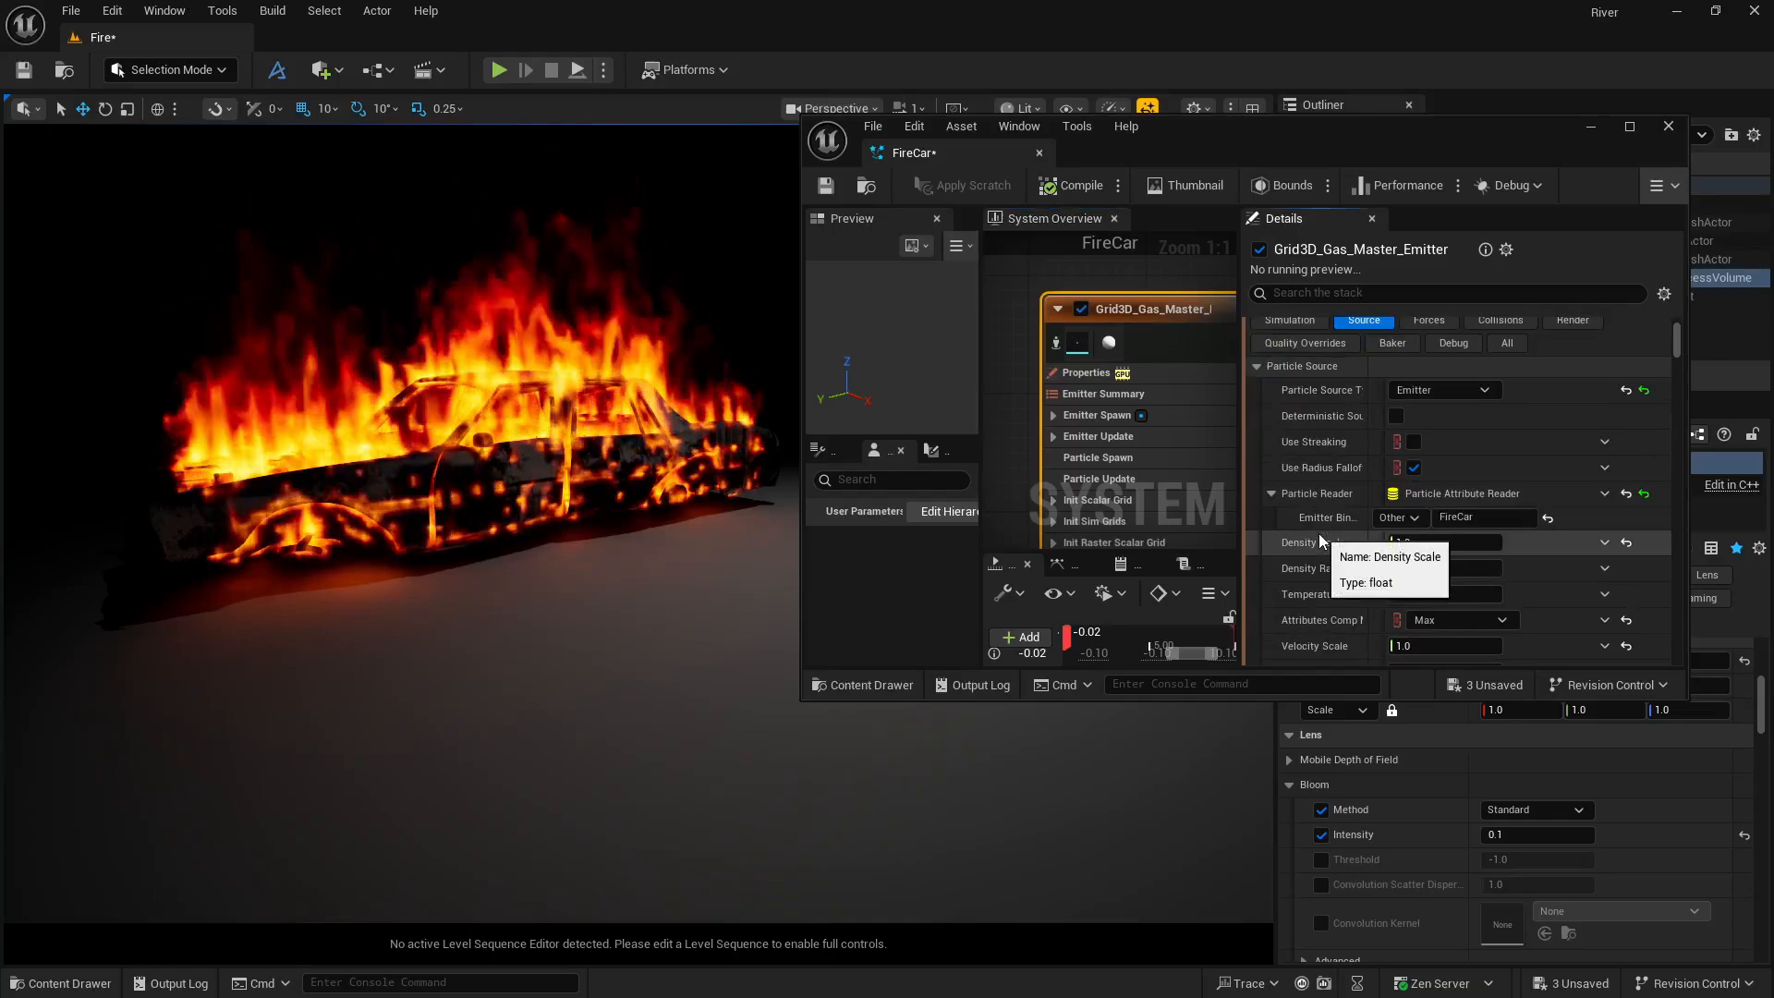
pyautogui.scroll(-2, 1318, 534)
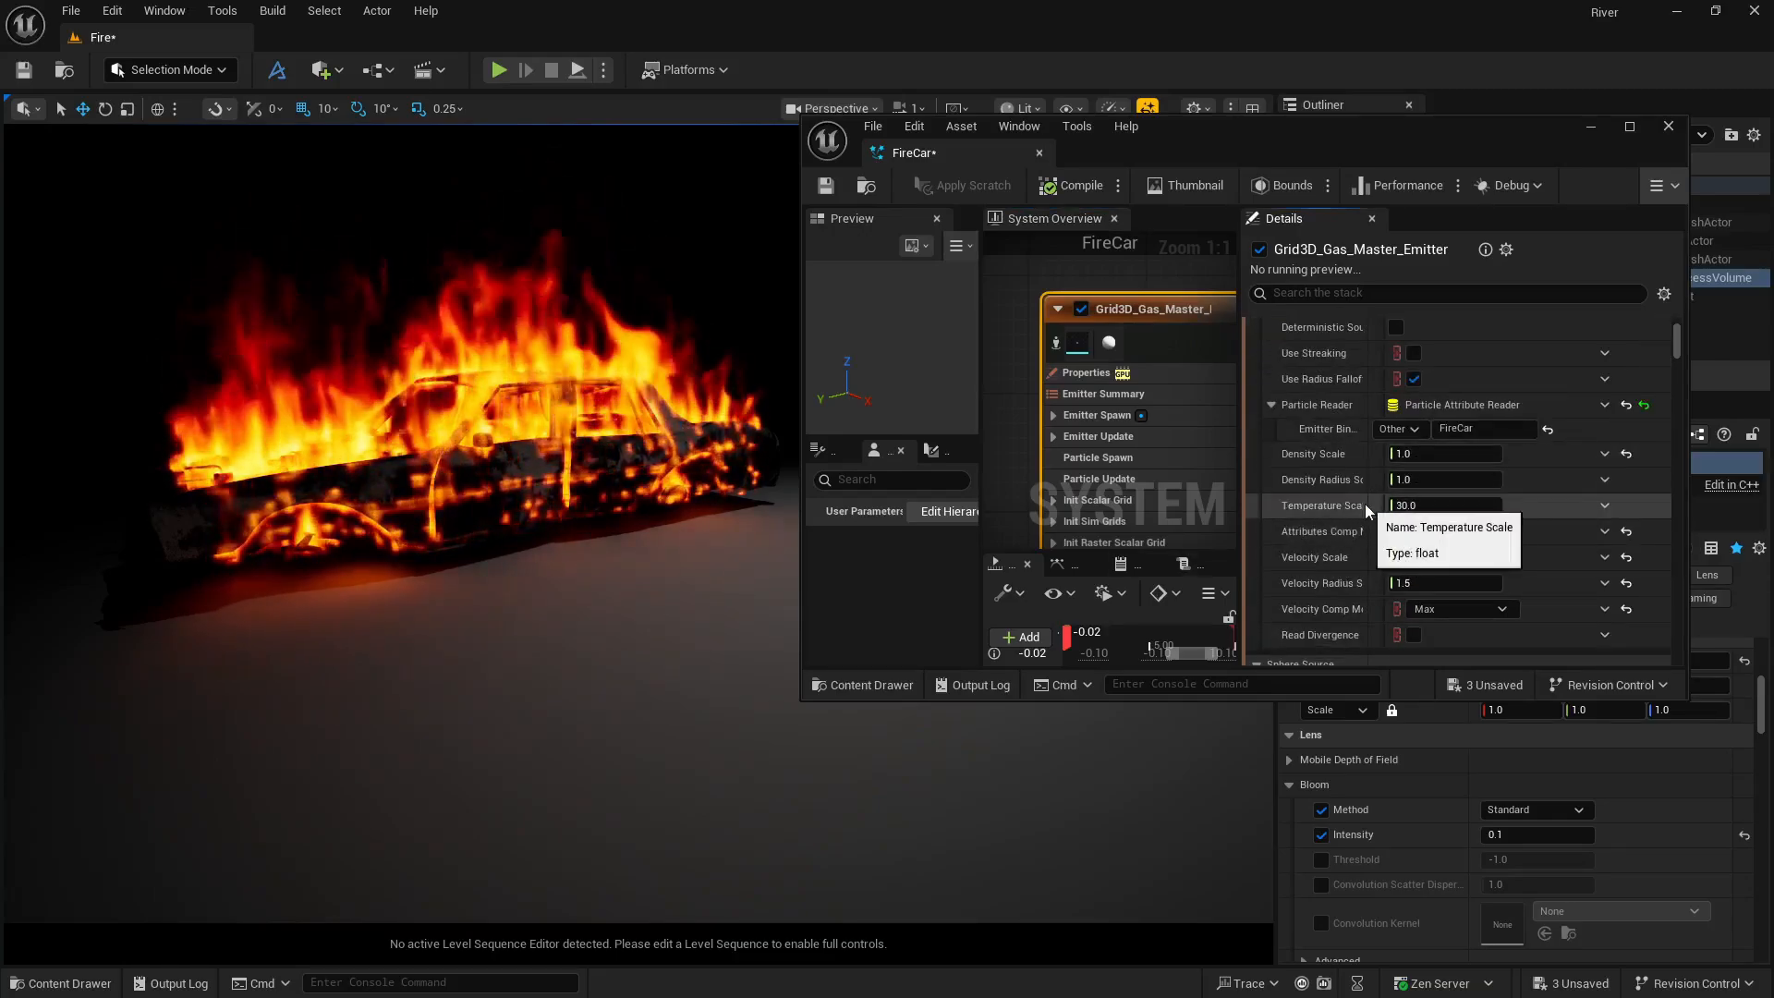
pyautogui.moveTo(1240, 499); pyautogui.dragTo(1194, 499)
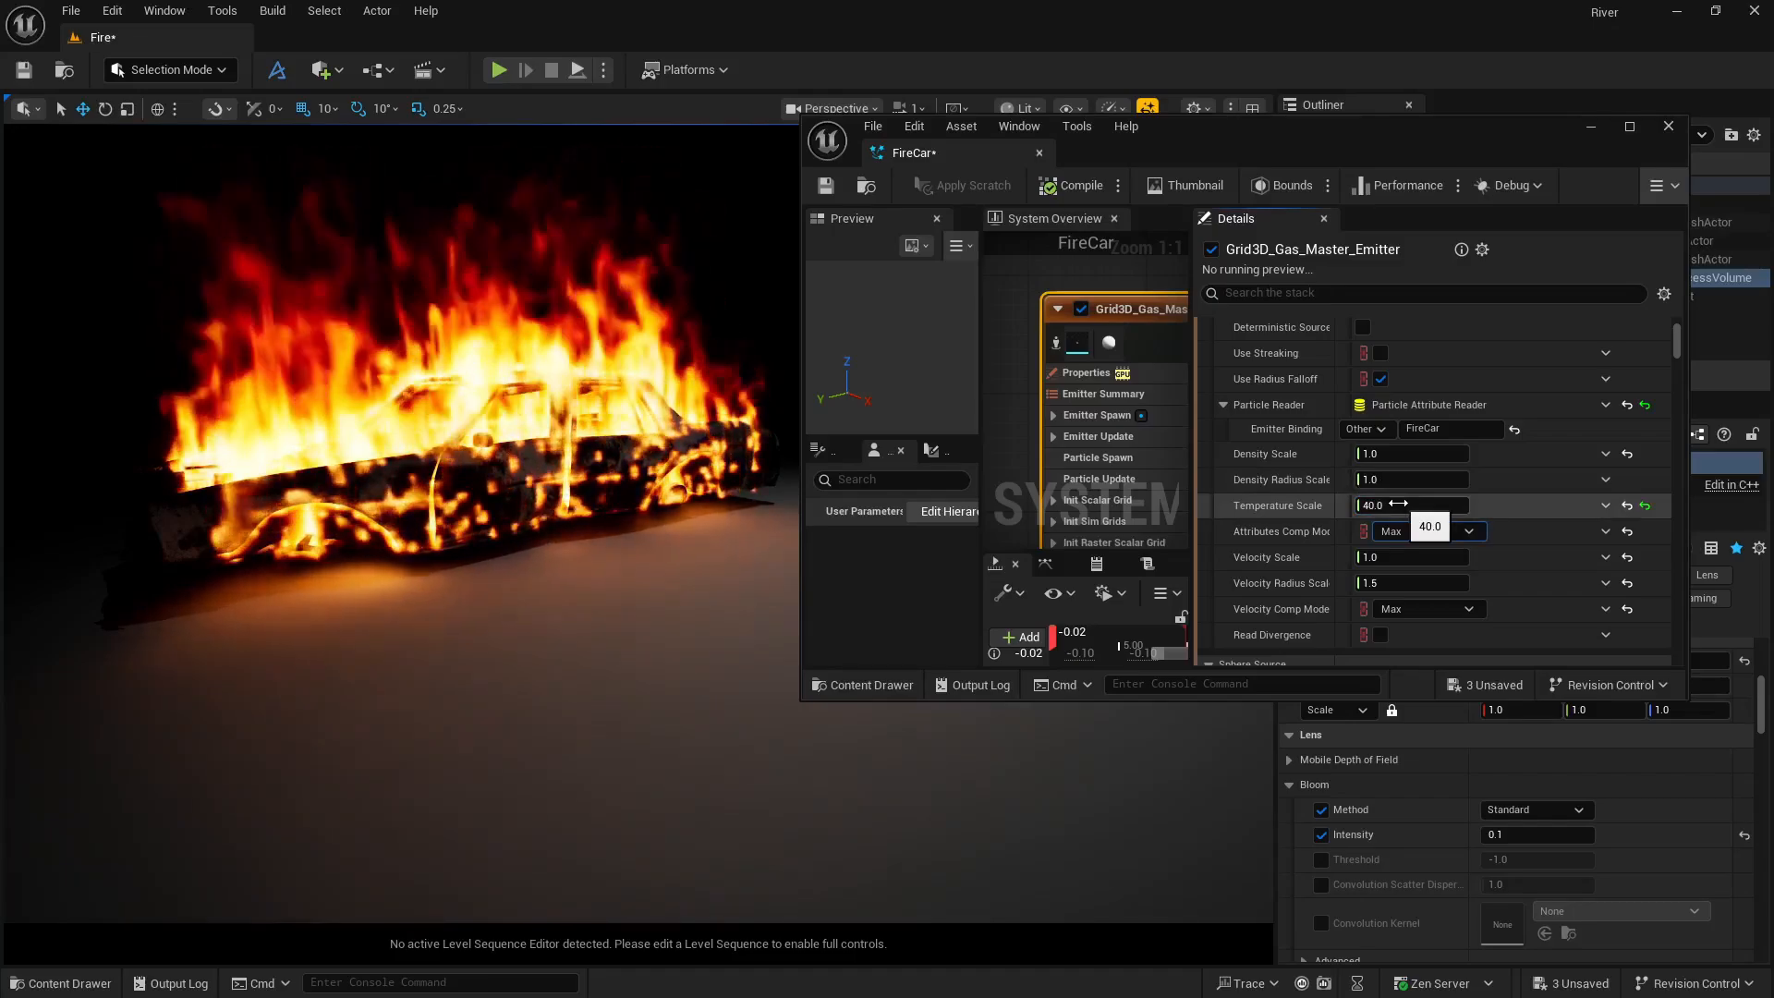
# In the gas emitter's render settings, set Temperature Range to 0.1–0.8 after trying a 0.5 maximum, and Temperature Color Gain to 2.0.
pyautogui.scroll(3, 1279, 445)
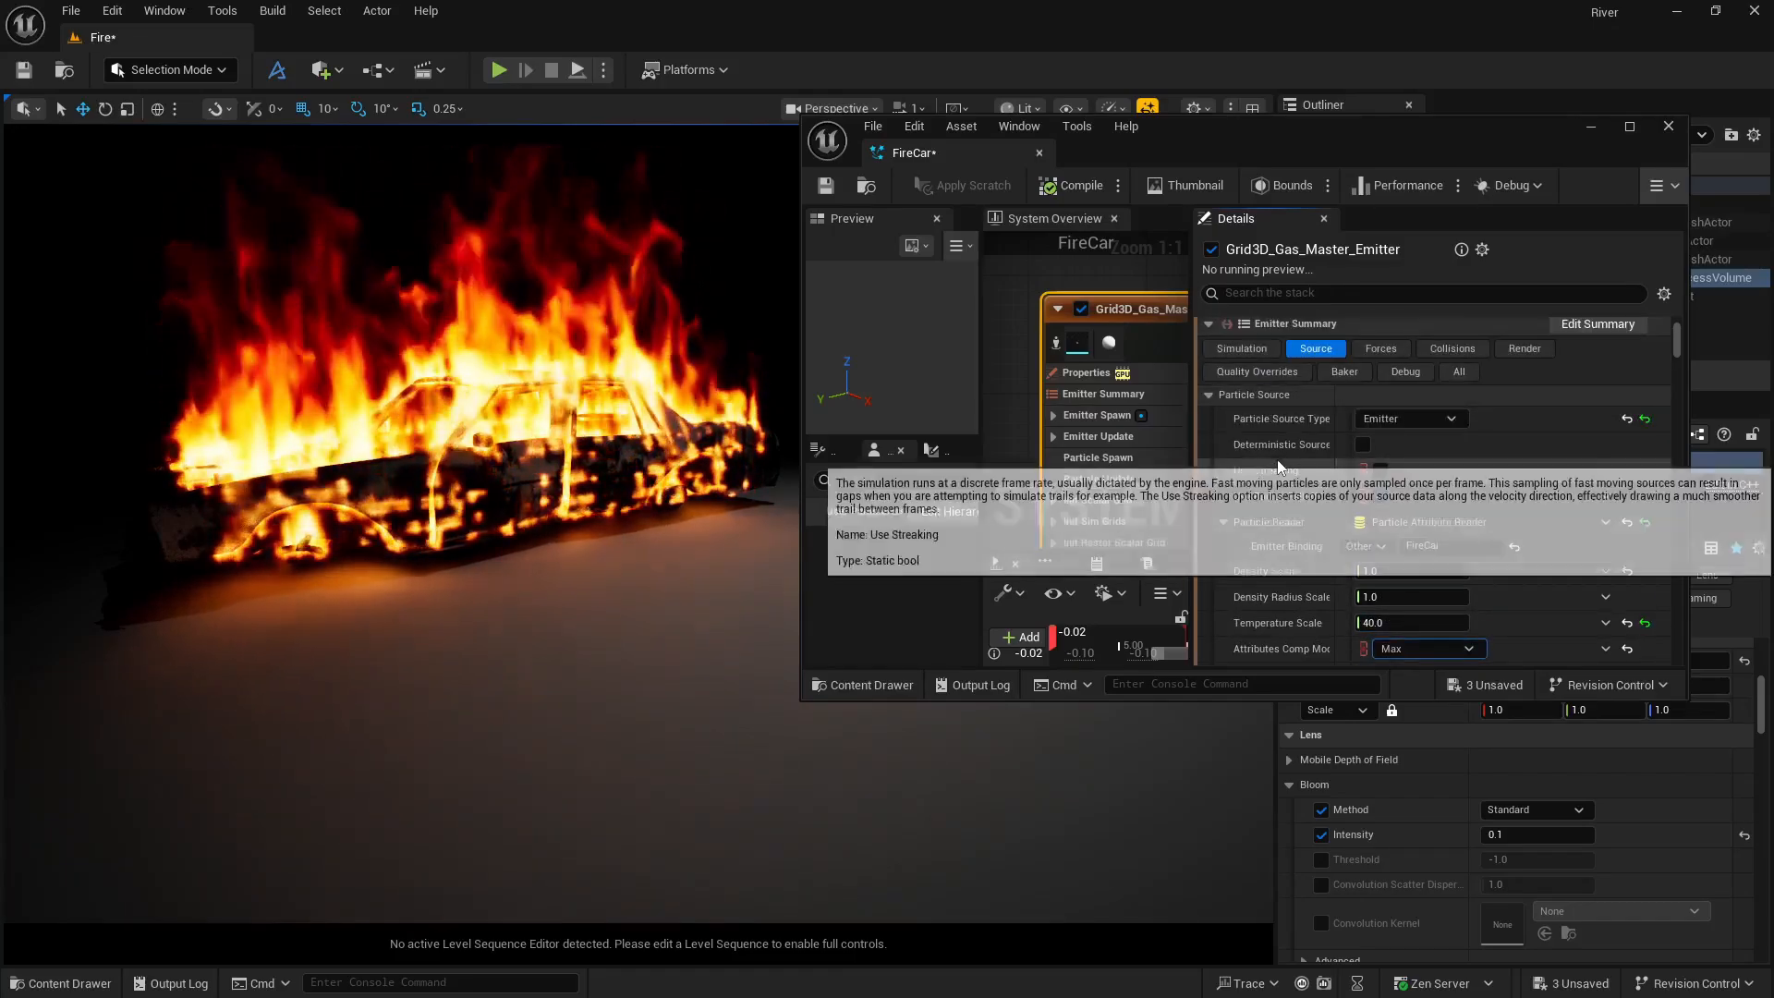
pyautogui.click(1516, 351)
pyautogui.scroll(-5, 1284, 529)
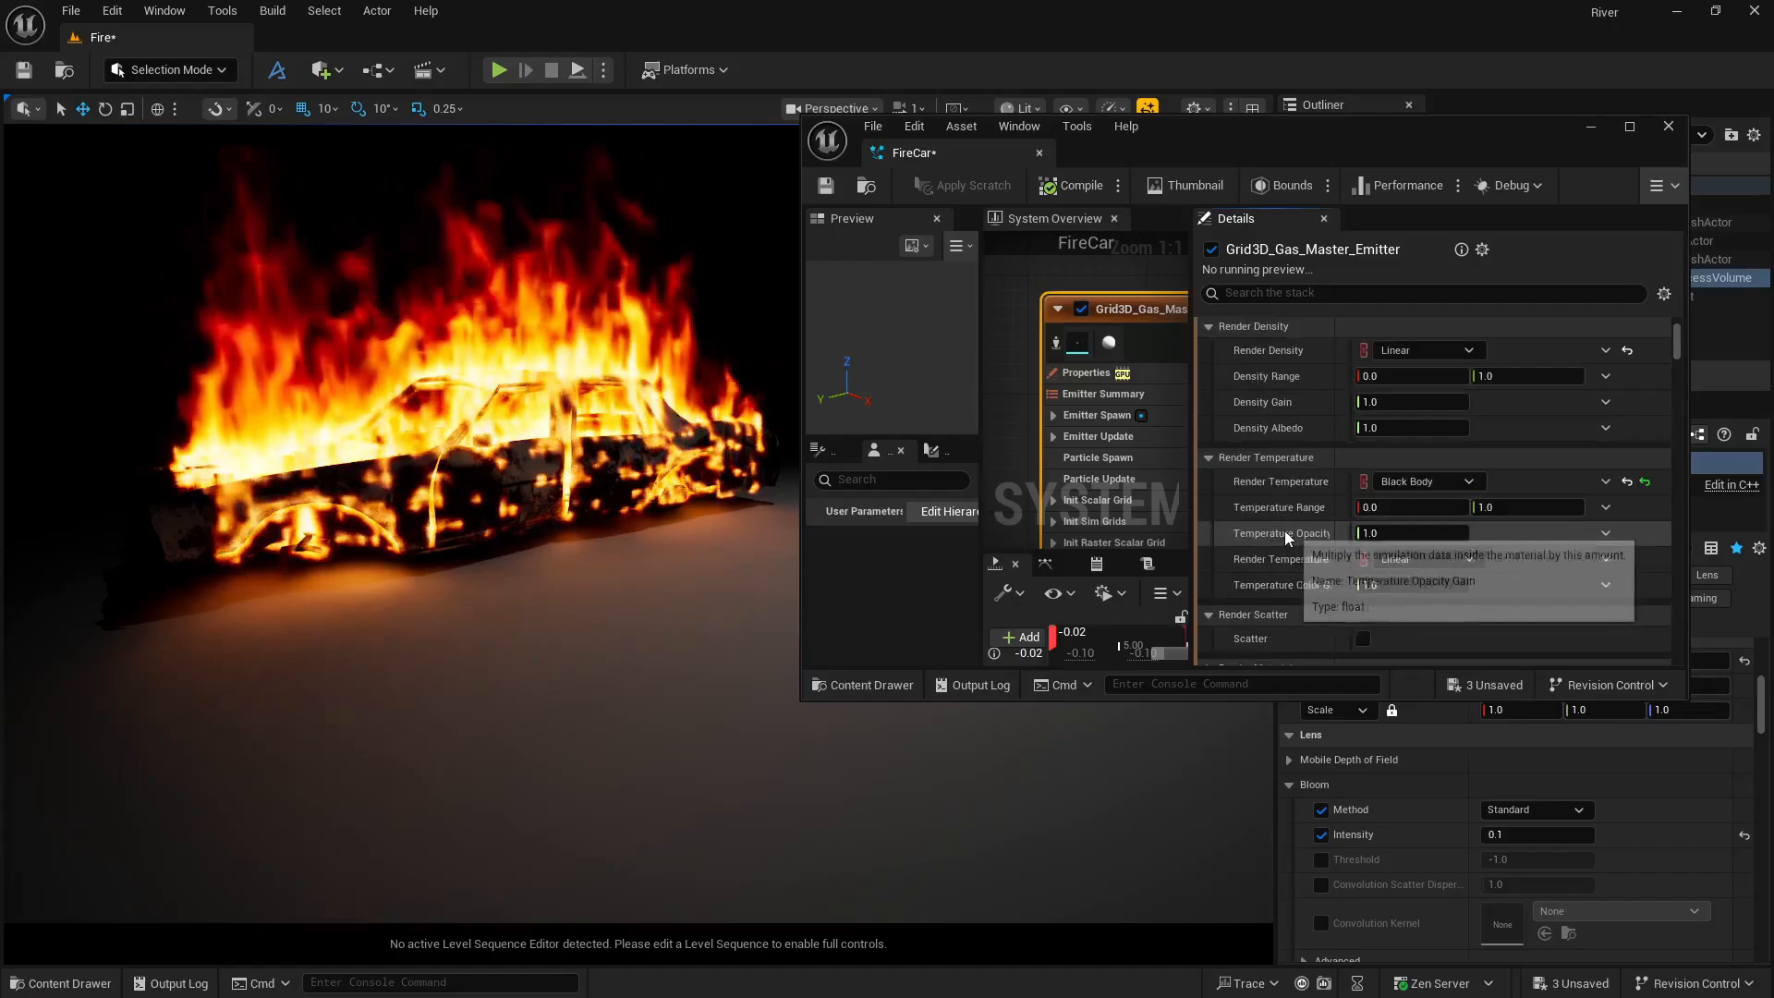
pyautogui.scroll(-3, 1325, 521)
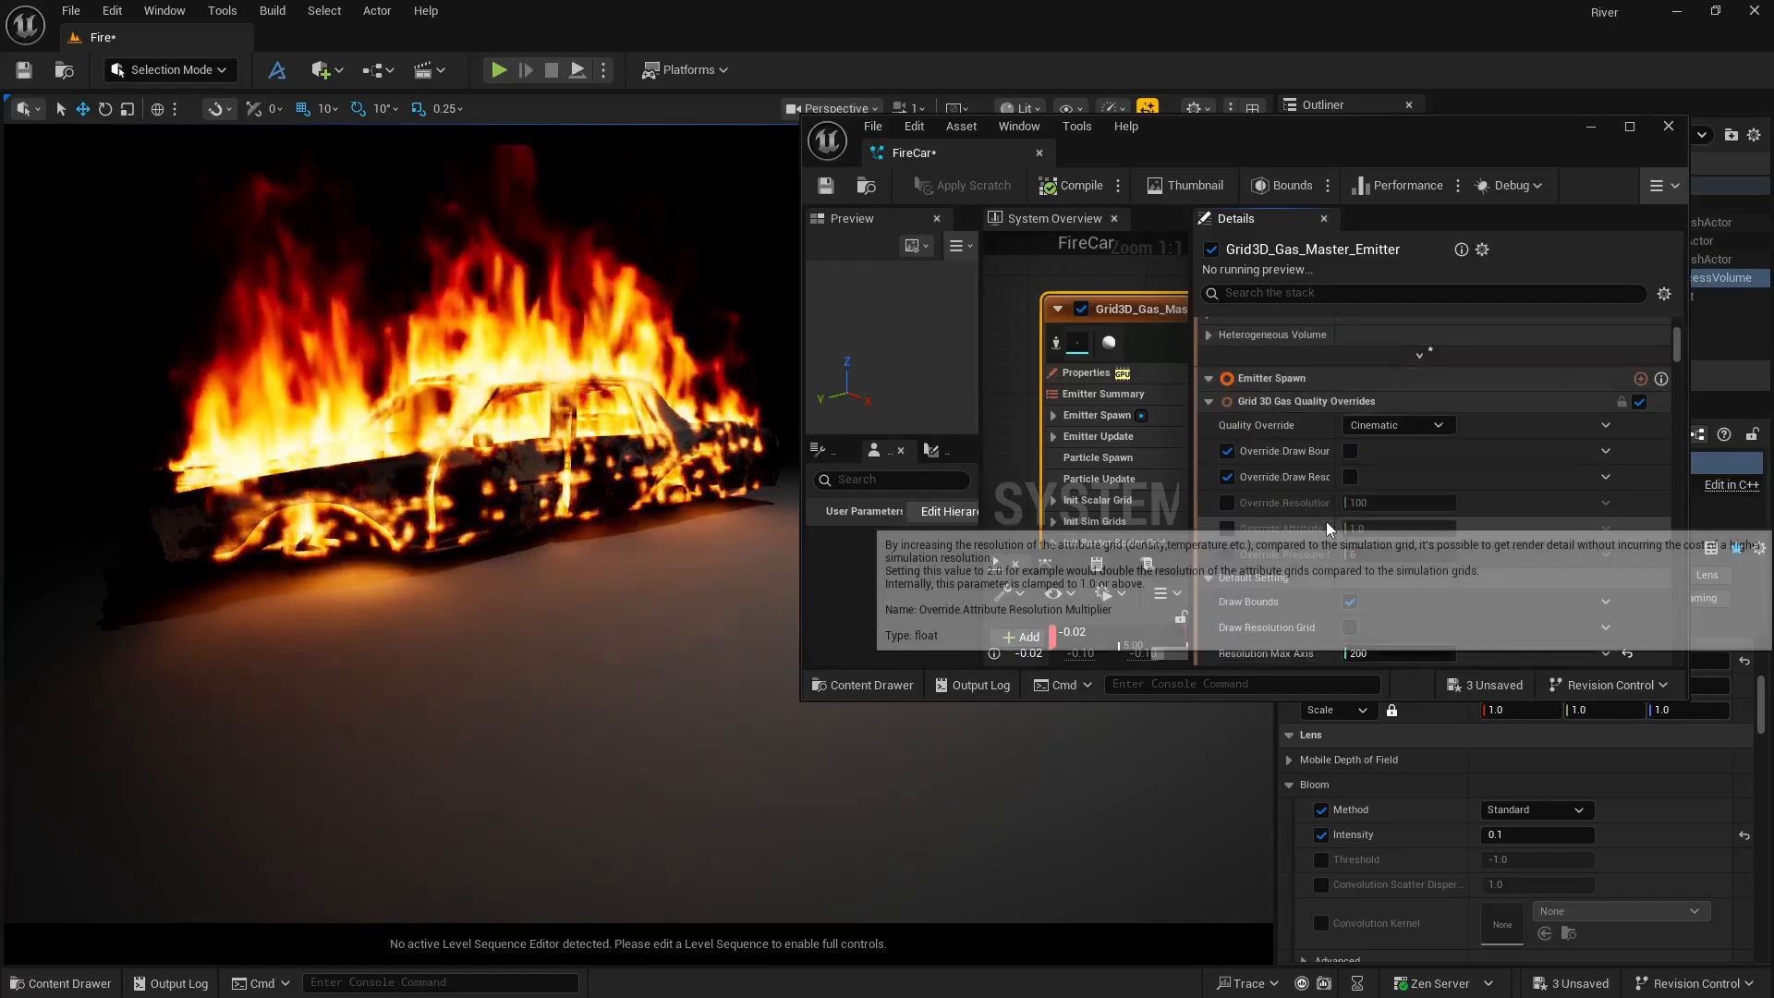
pyautogui.scroll(5, 1327, 522)
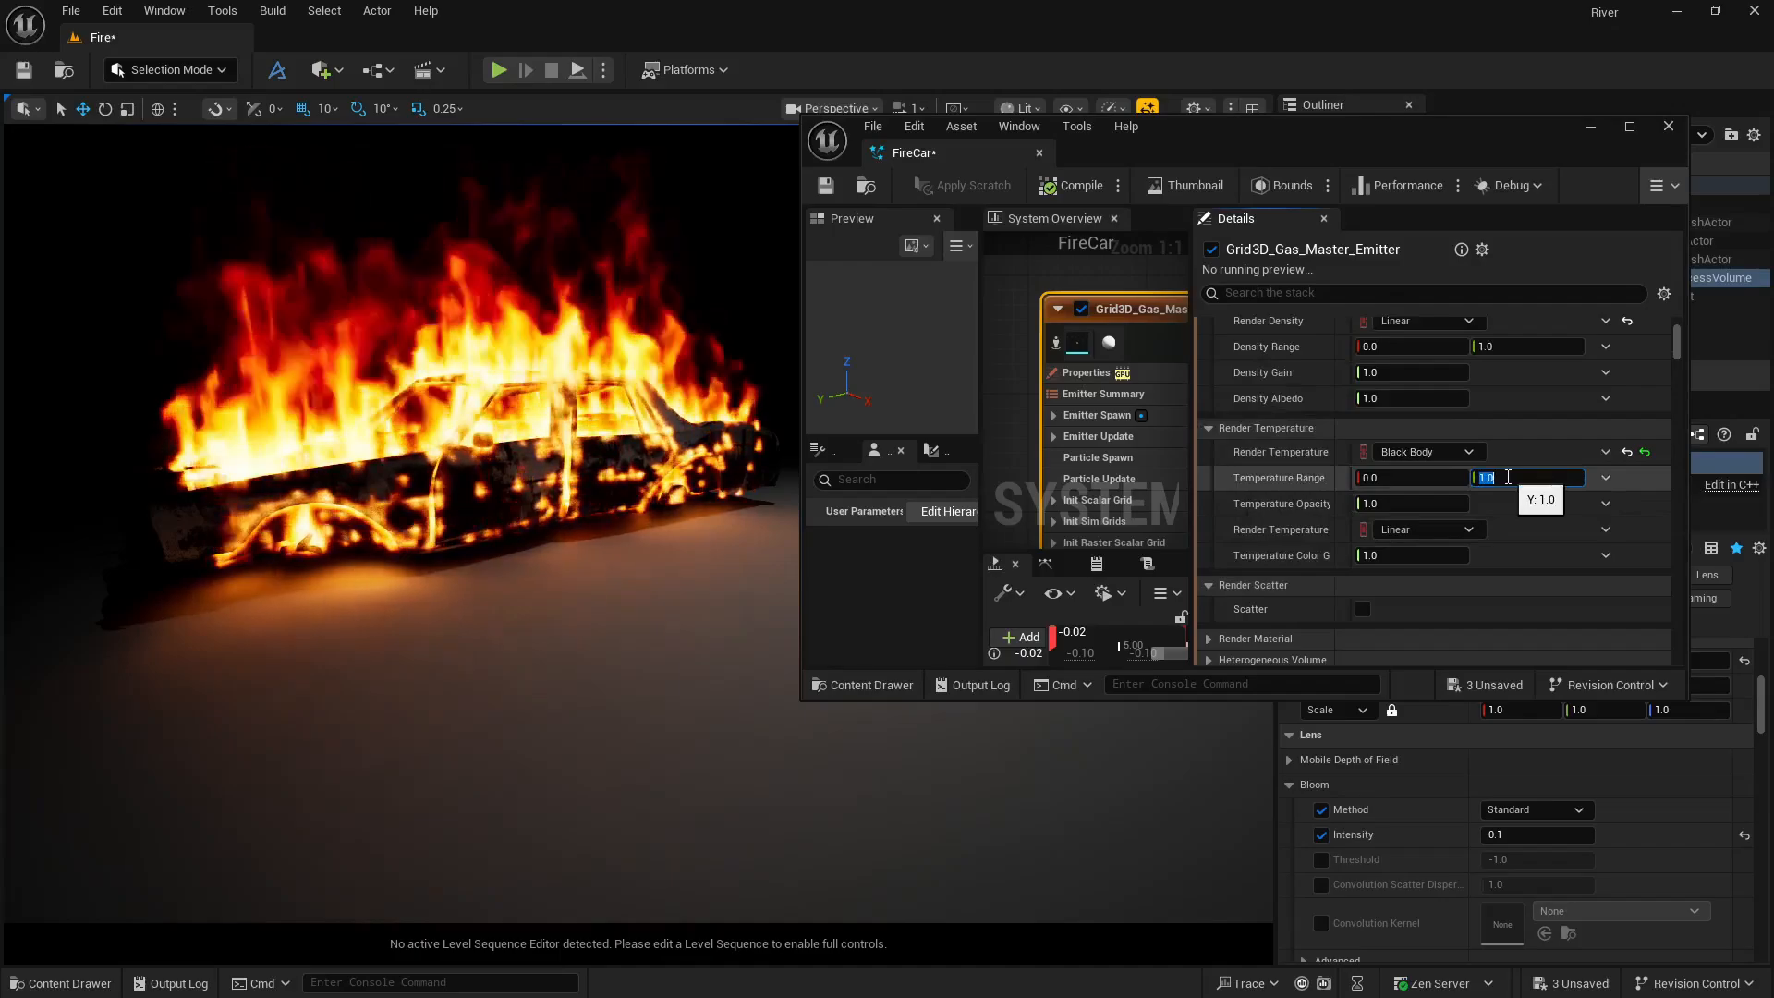
pyautogui.press('Tab')
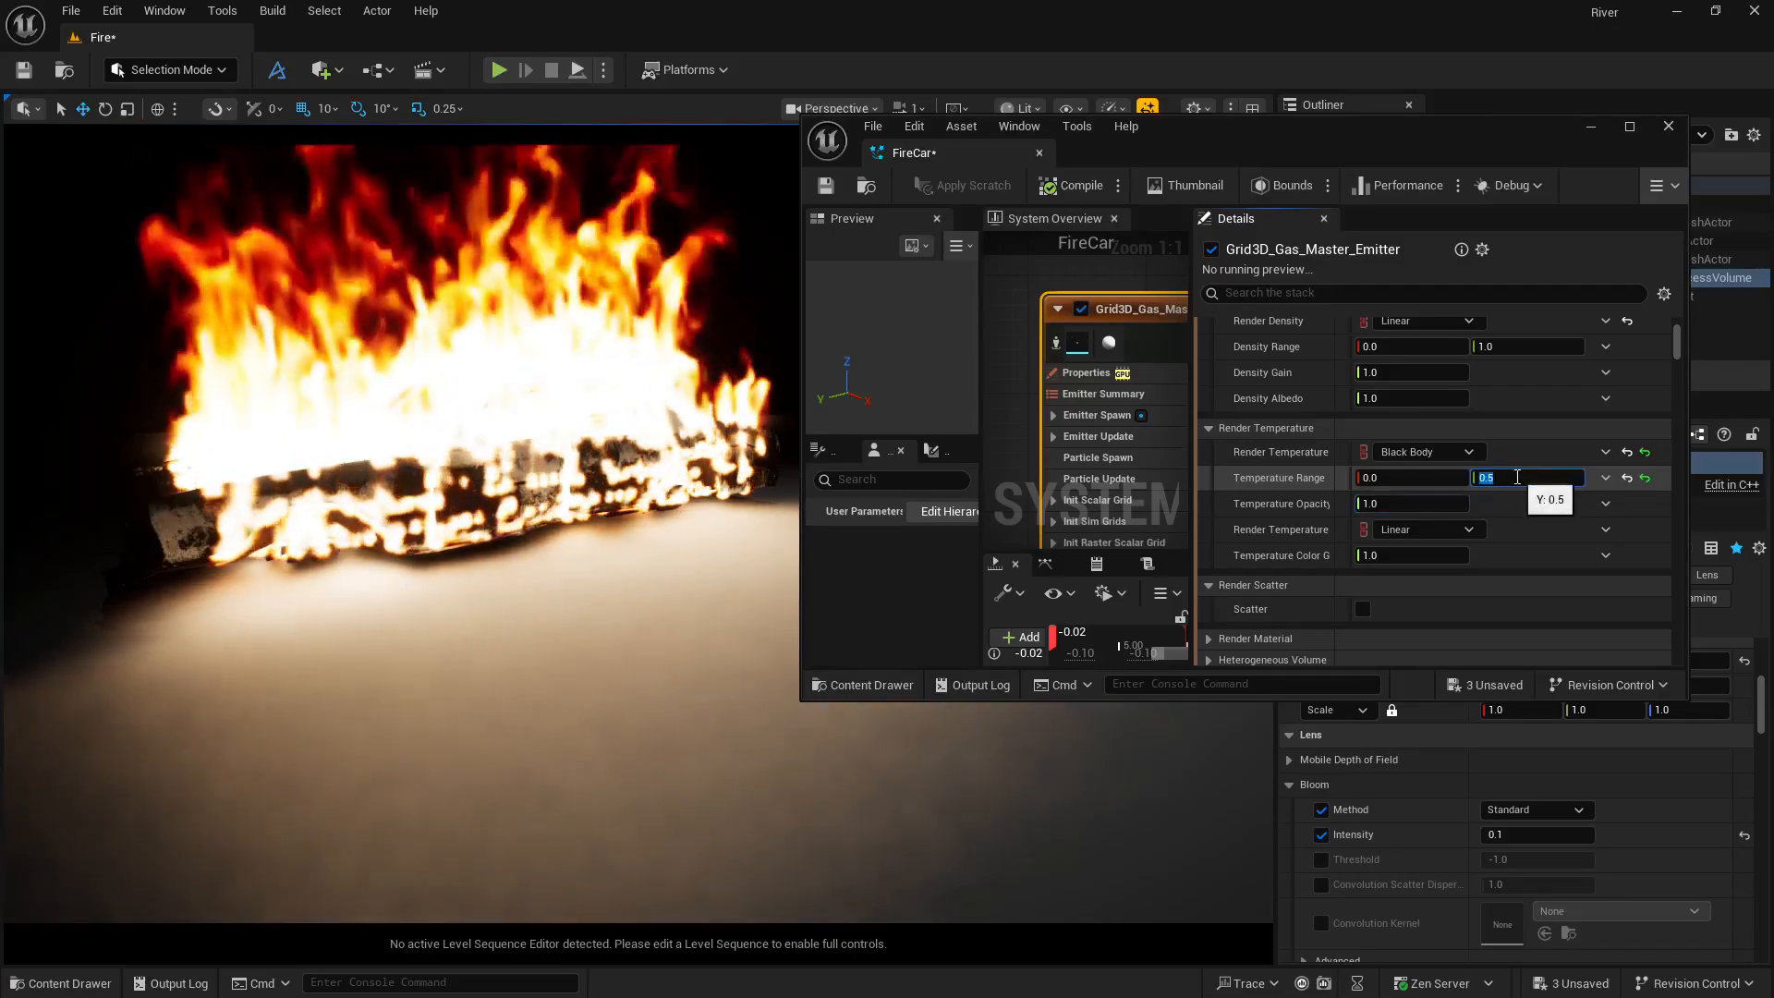
pyautogui.press('Tab')
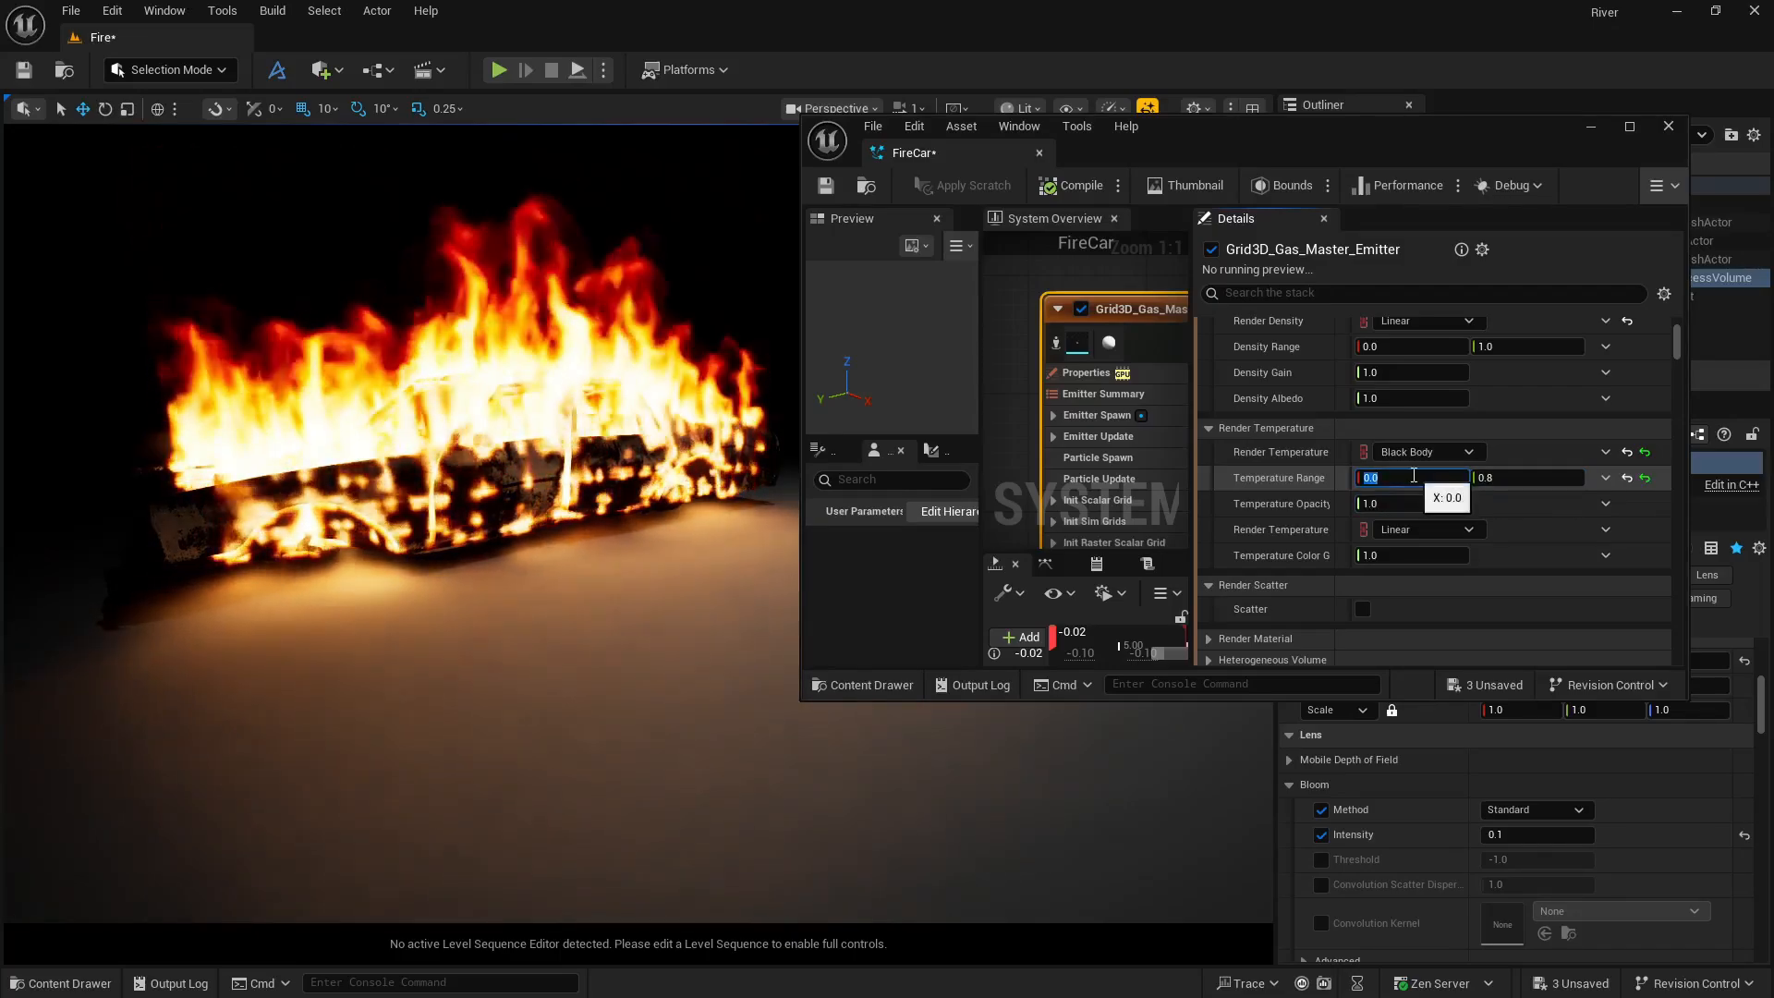
pyautogui.press('Tab')
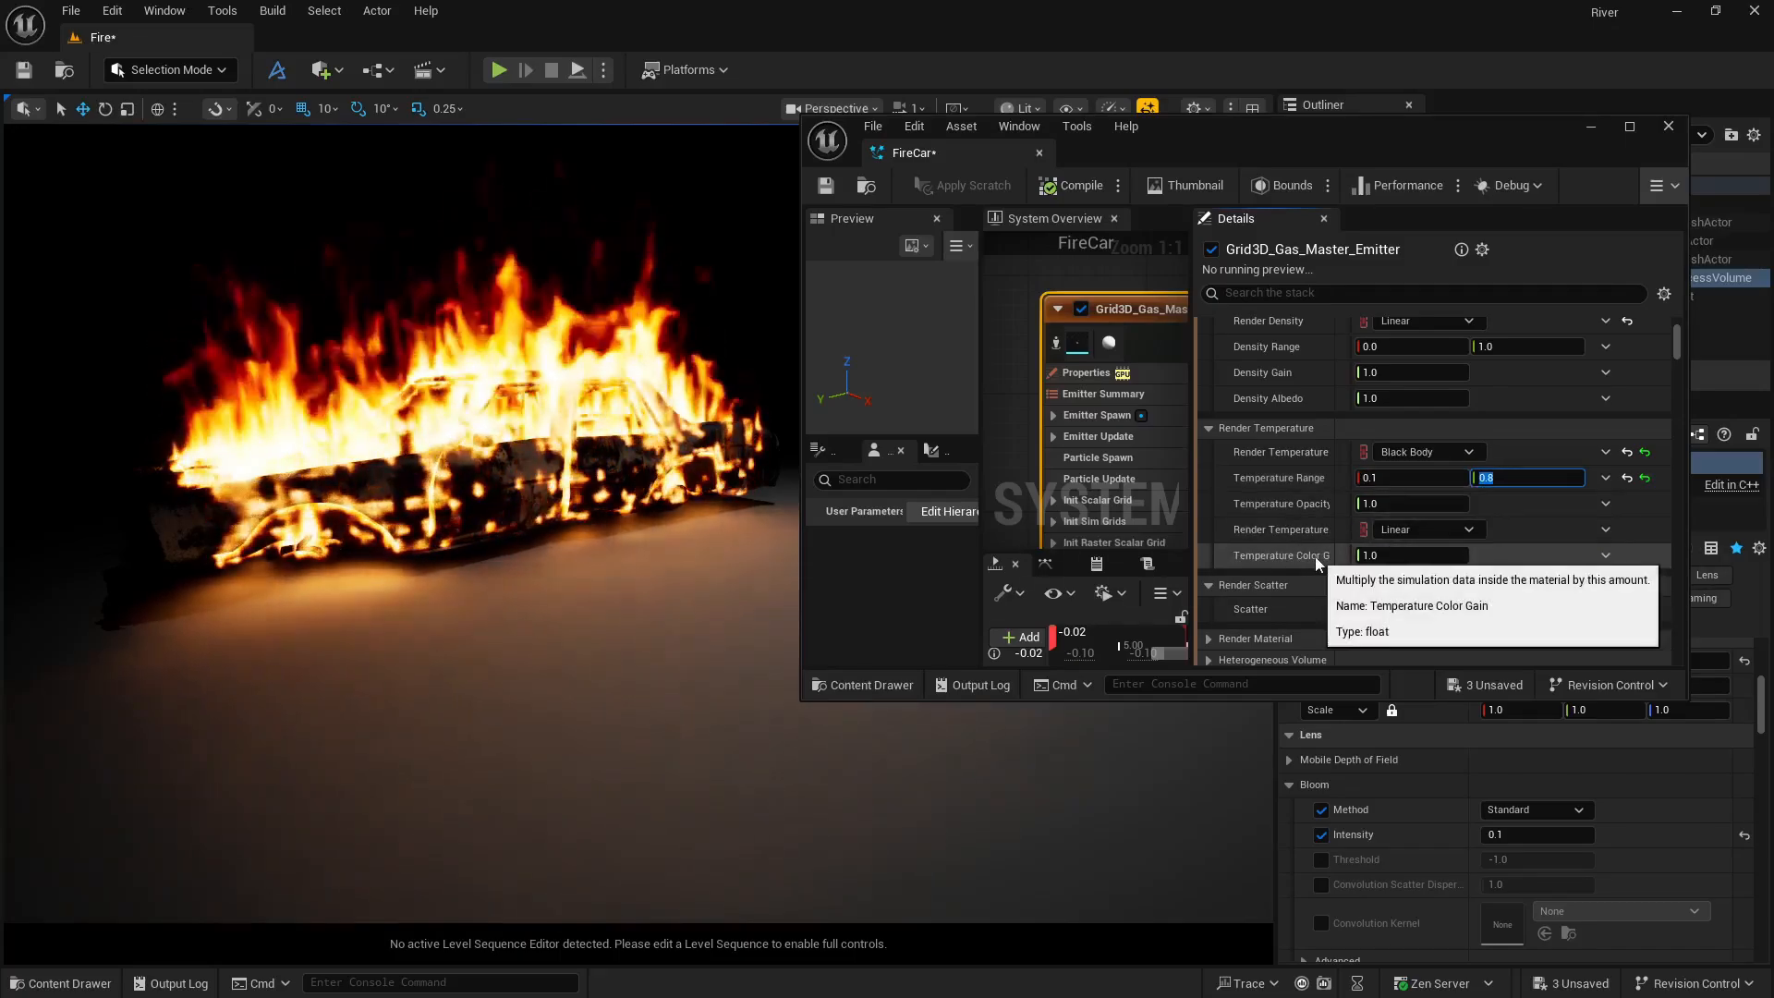
pyautogui.click(1382, 557)
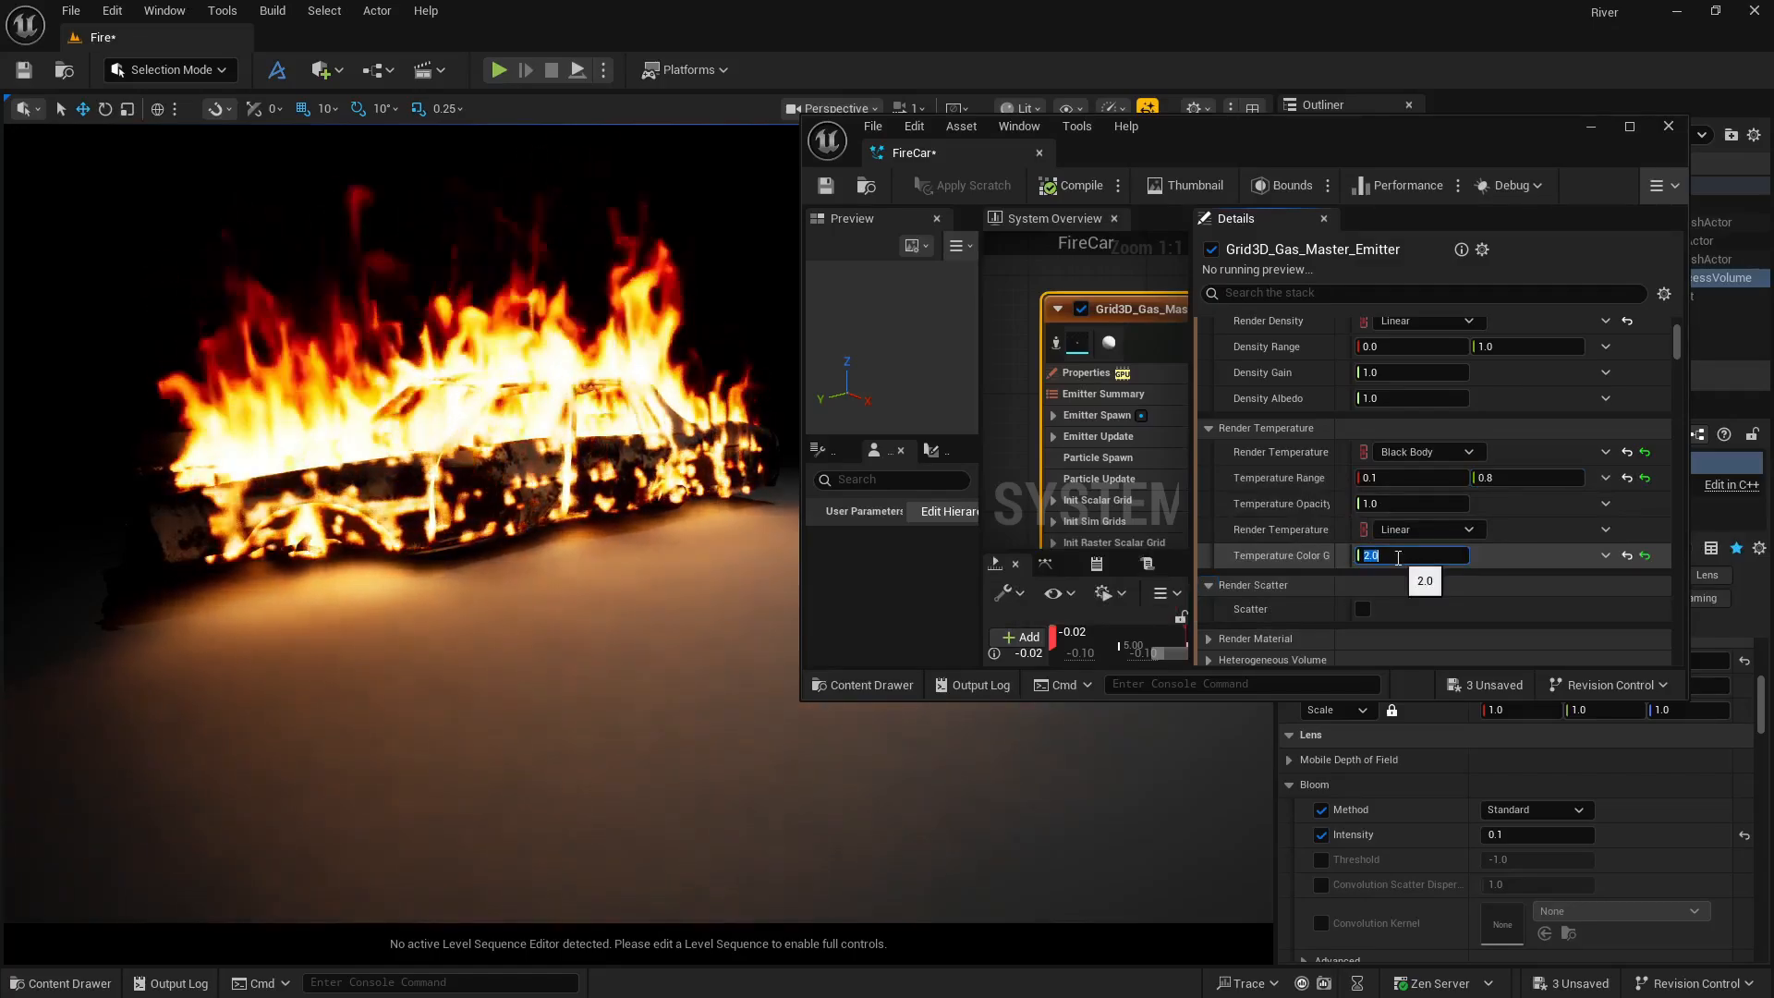
# Set the gas emitter's Temperature Color Gain to 0.3 and save the FireCar system.
pyautogui.press('Return')
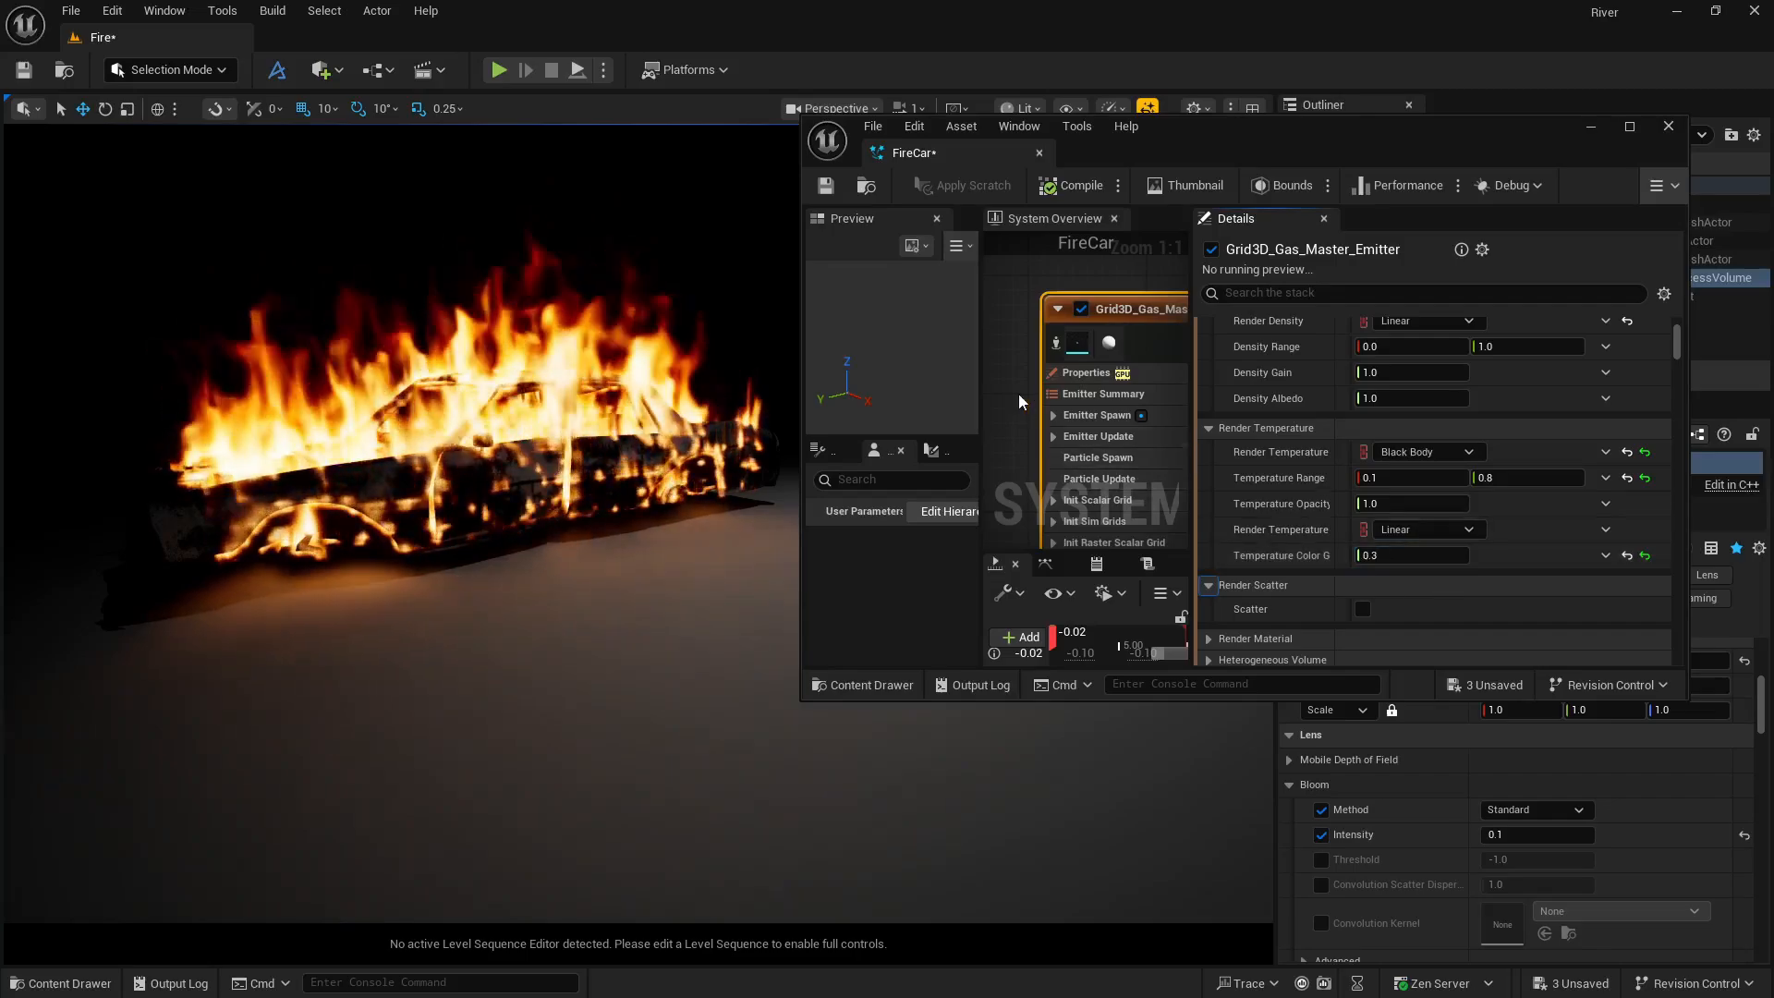
pyautogui.click(821, 192)
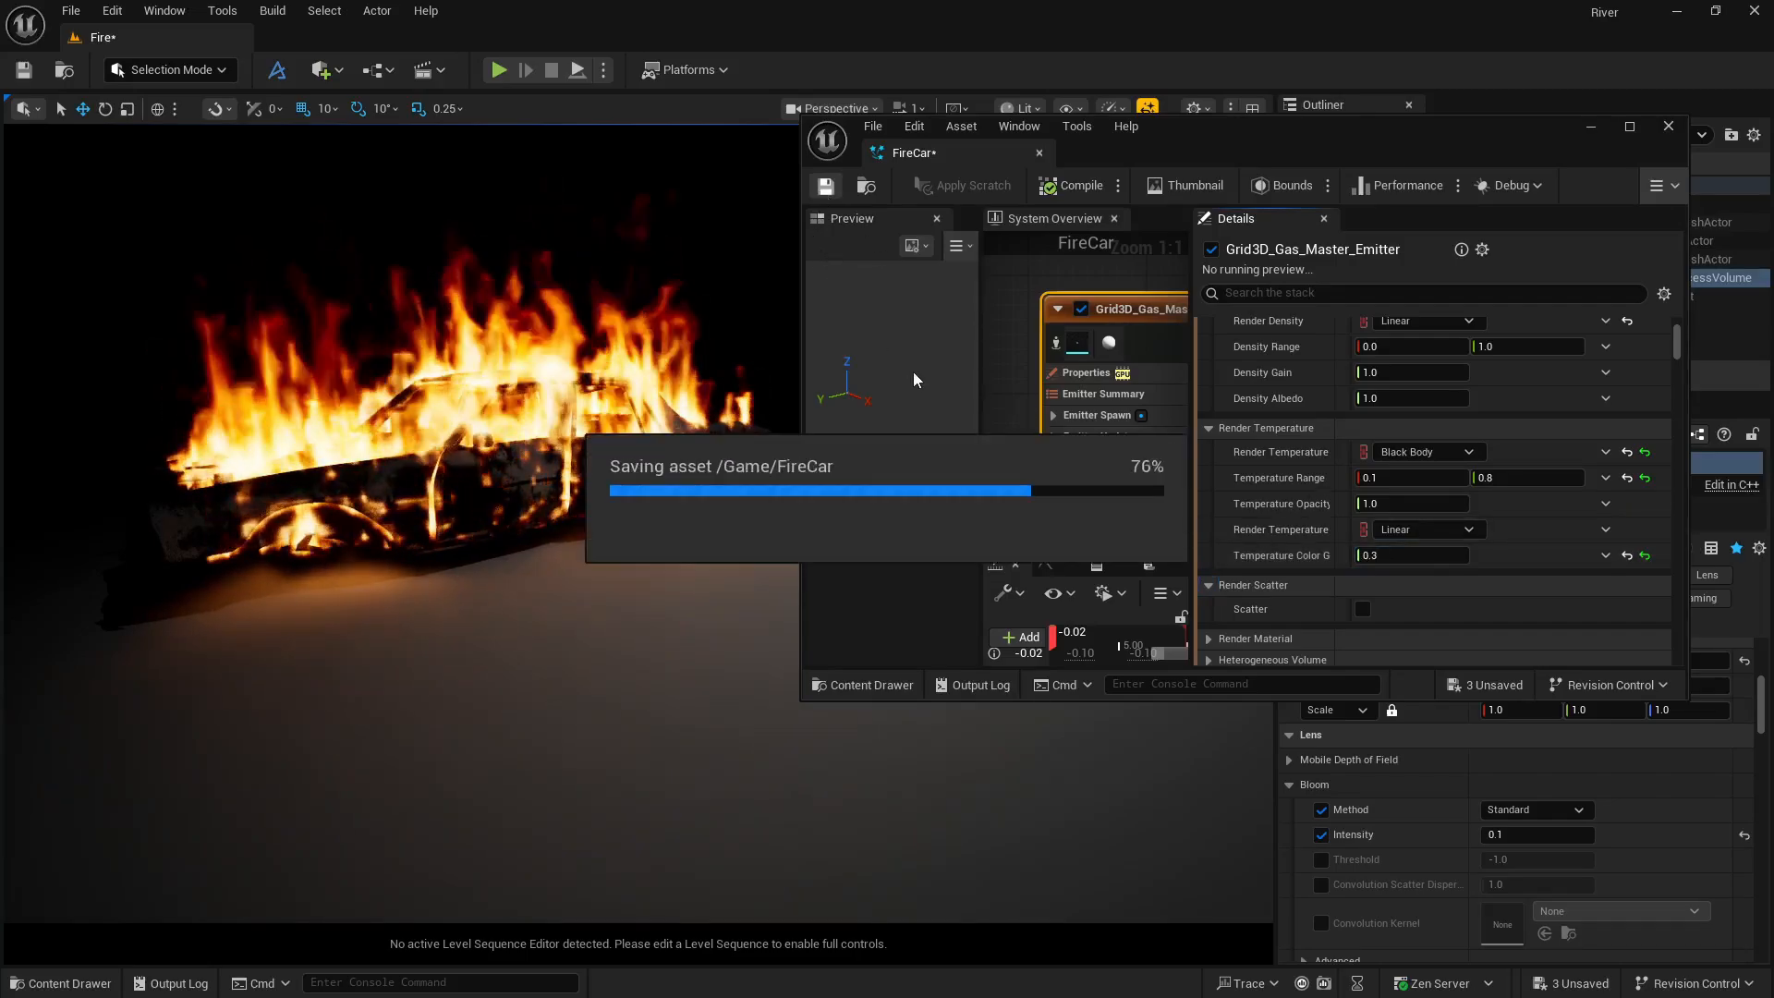
# In the simulation settings of Grid3D_Gas_Master_Emitter, set Resolution Max Axis to 300.
pyautogui.scroll(-2, 1028, 418)
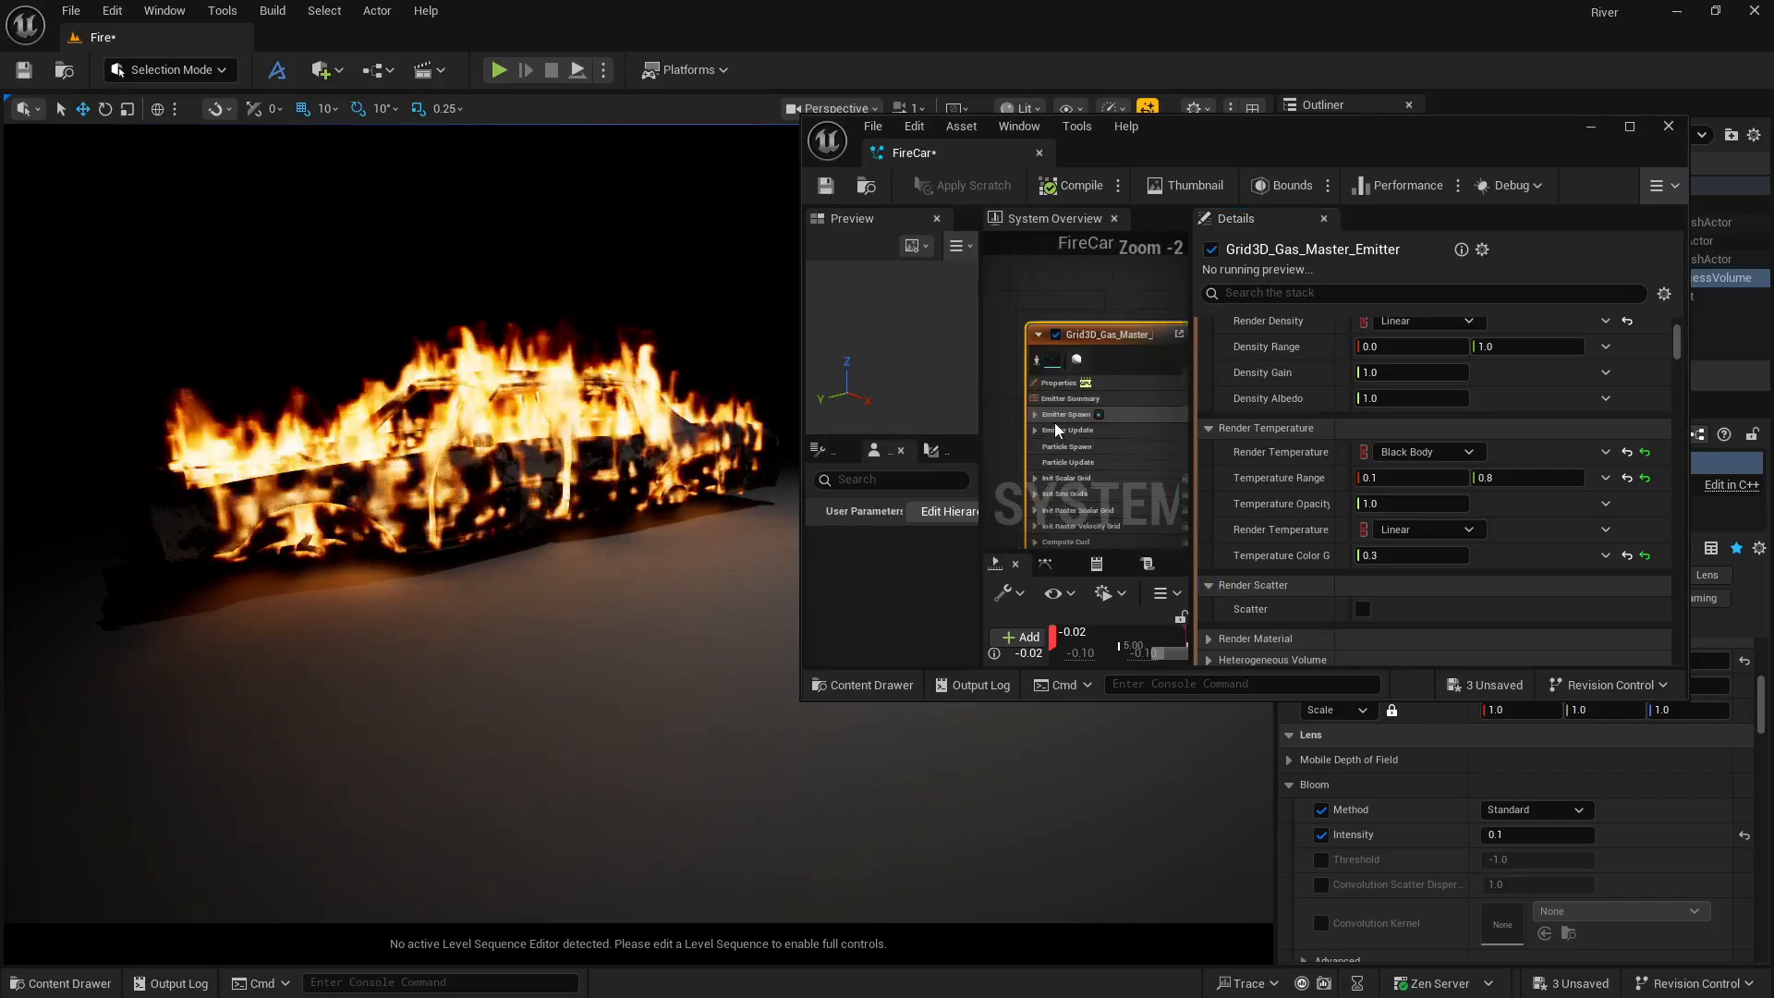
pyautogui.scroll(1, 1055, 424)
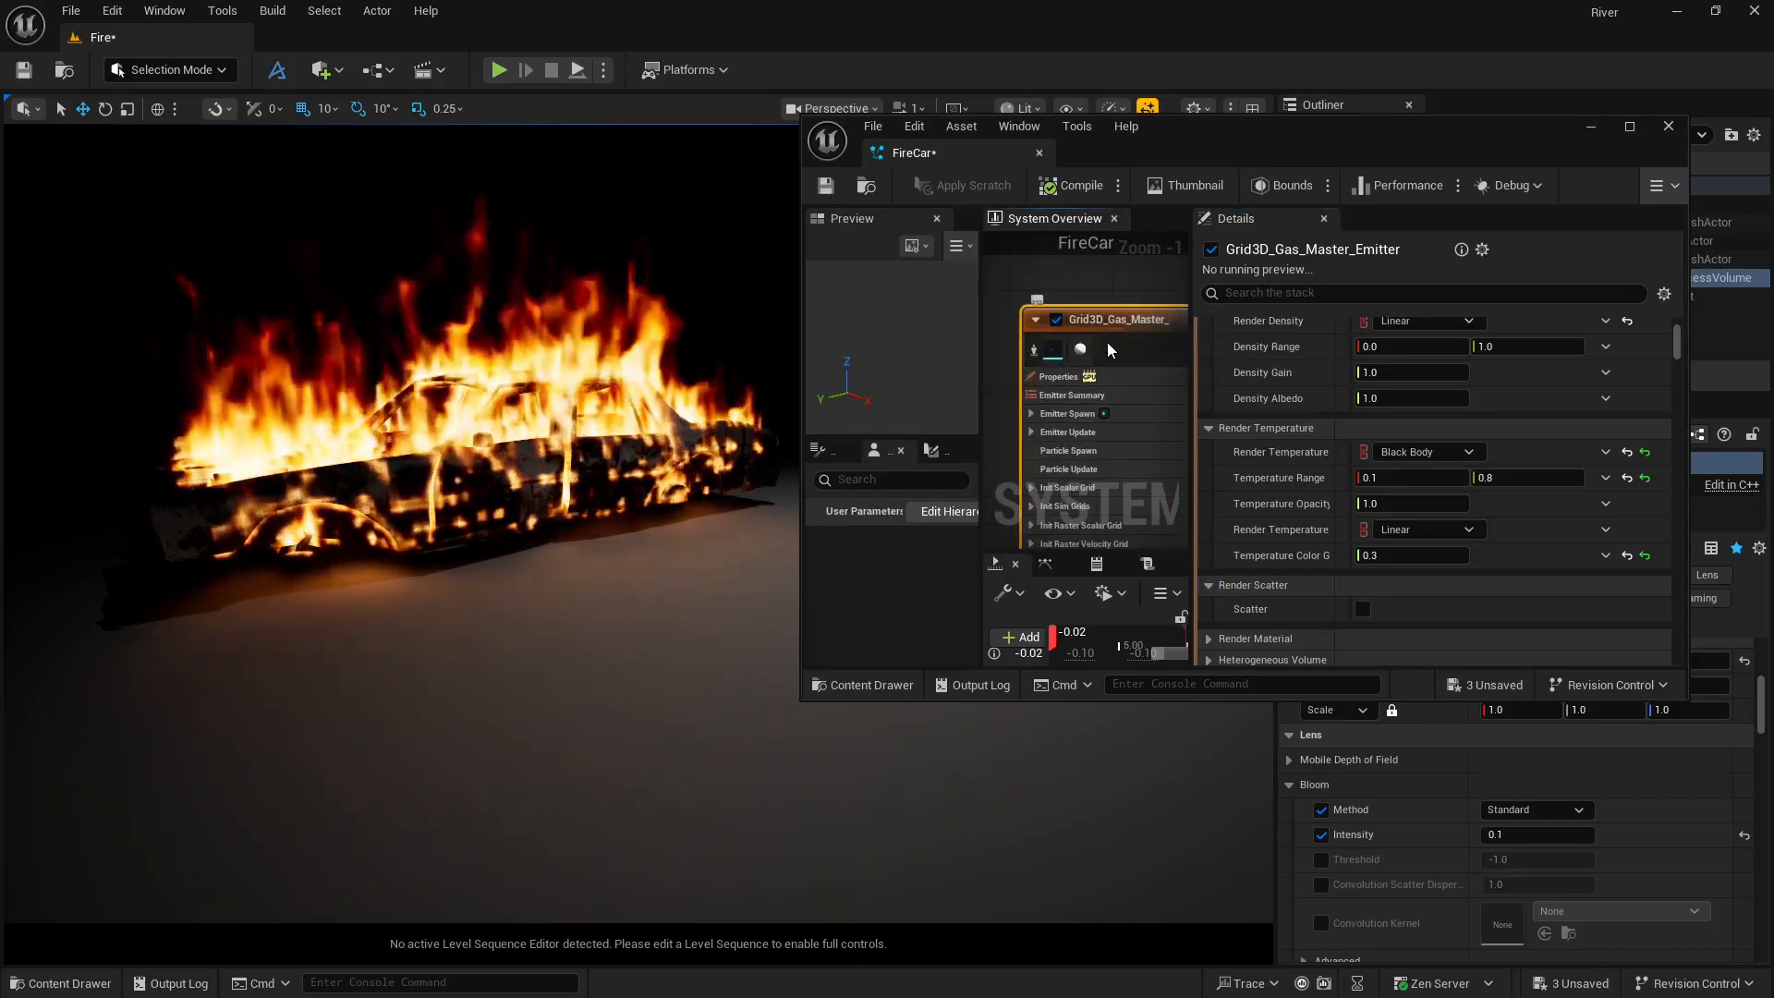
pyautogui.doubleClick(1109, 320)
pyautogui.click(1118, 285)
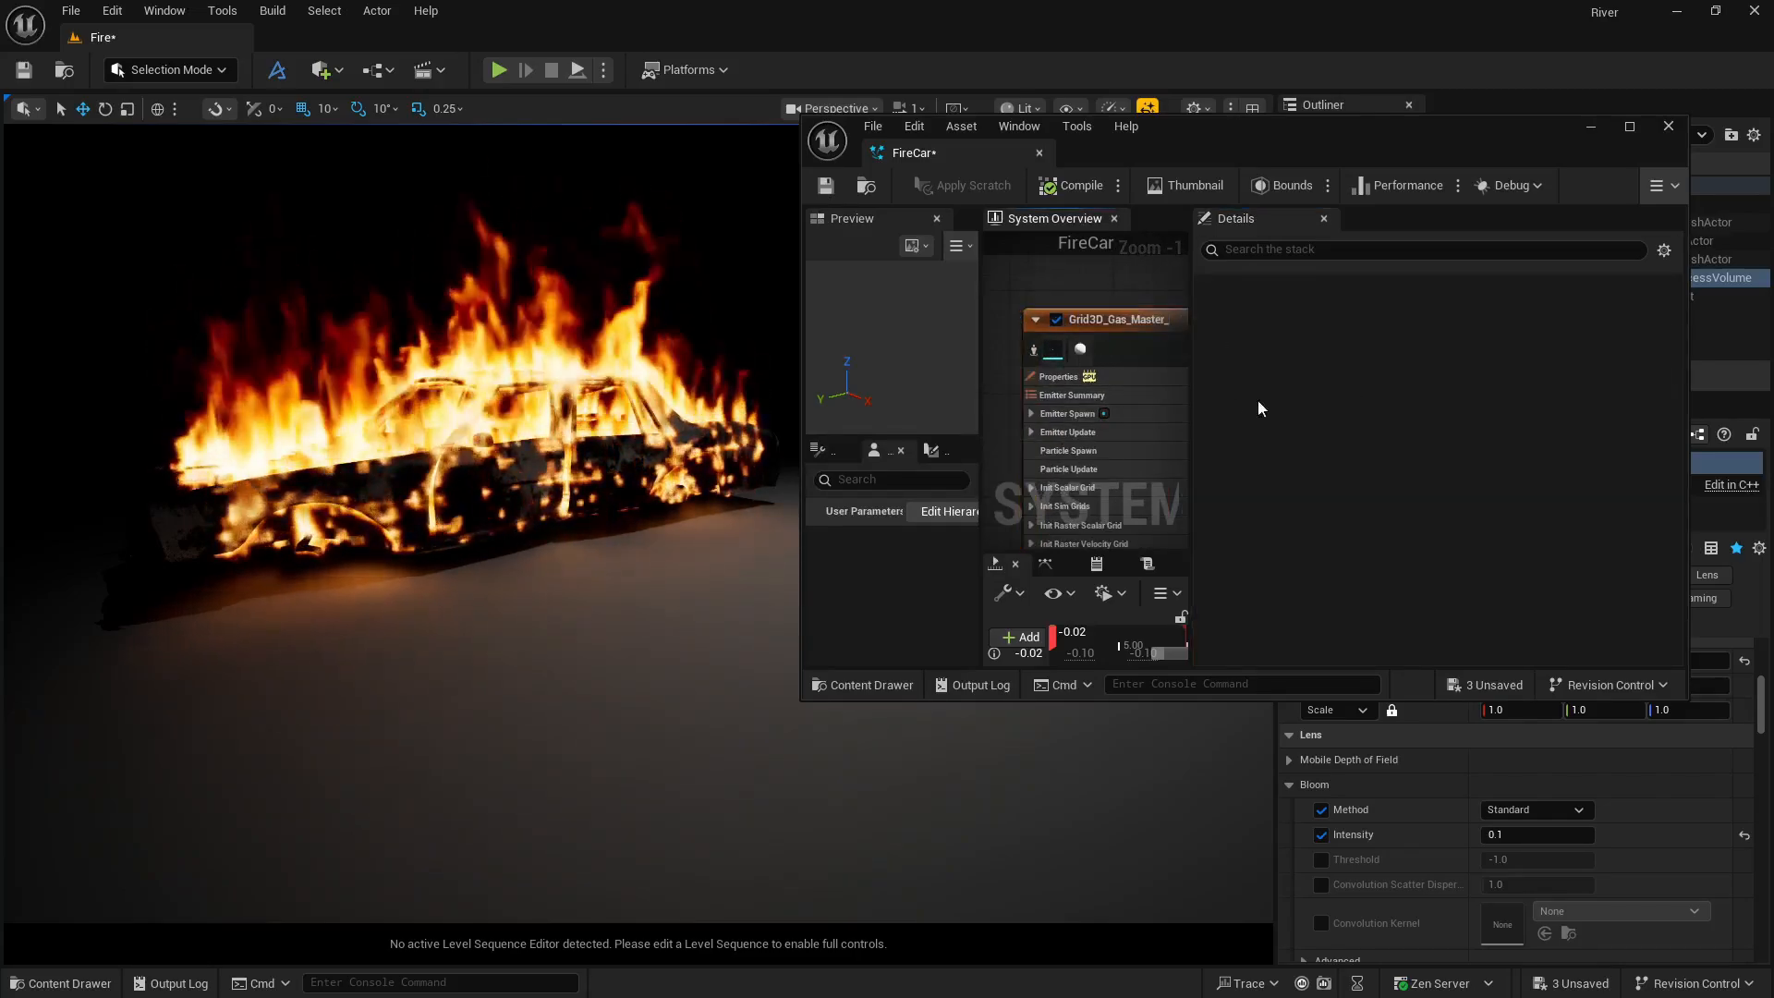
pyautogui.click(1142, 327)
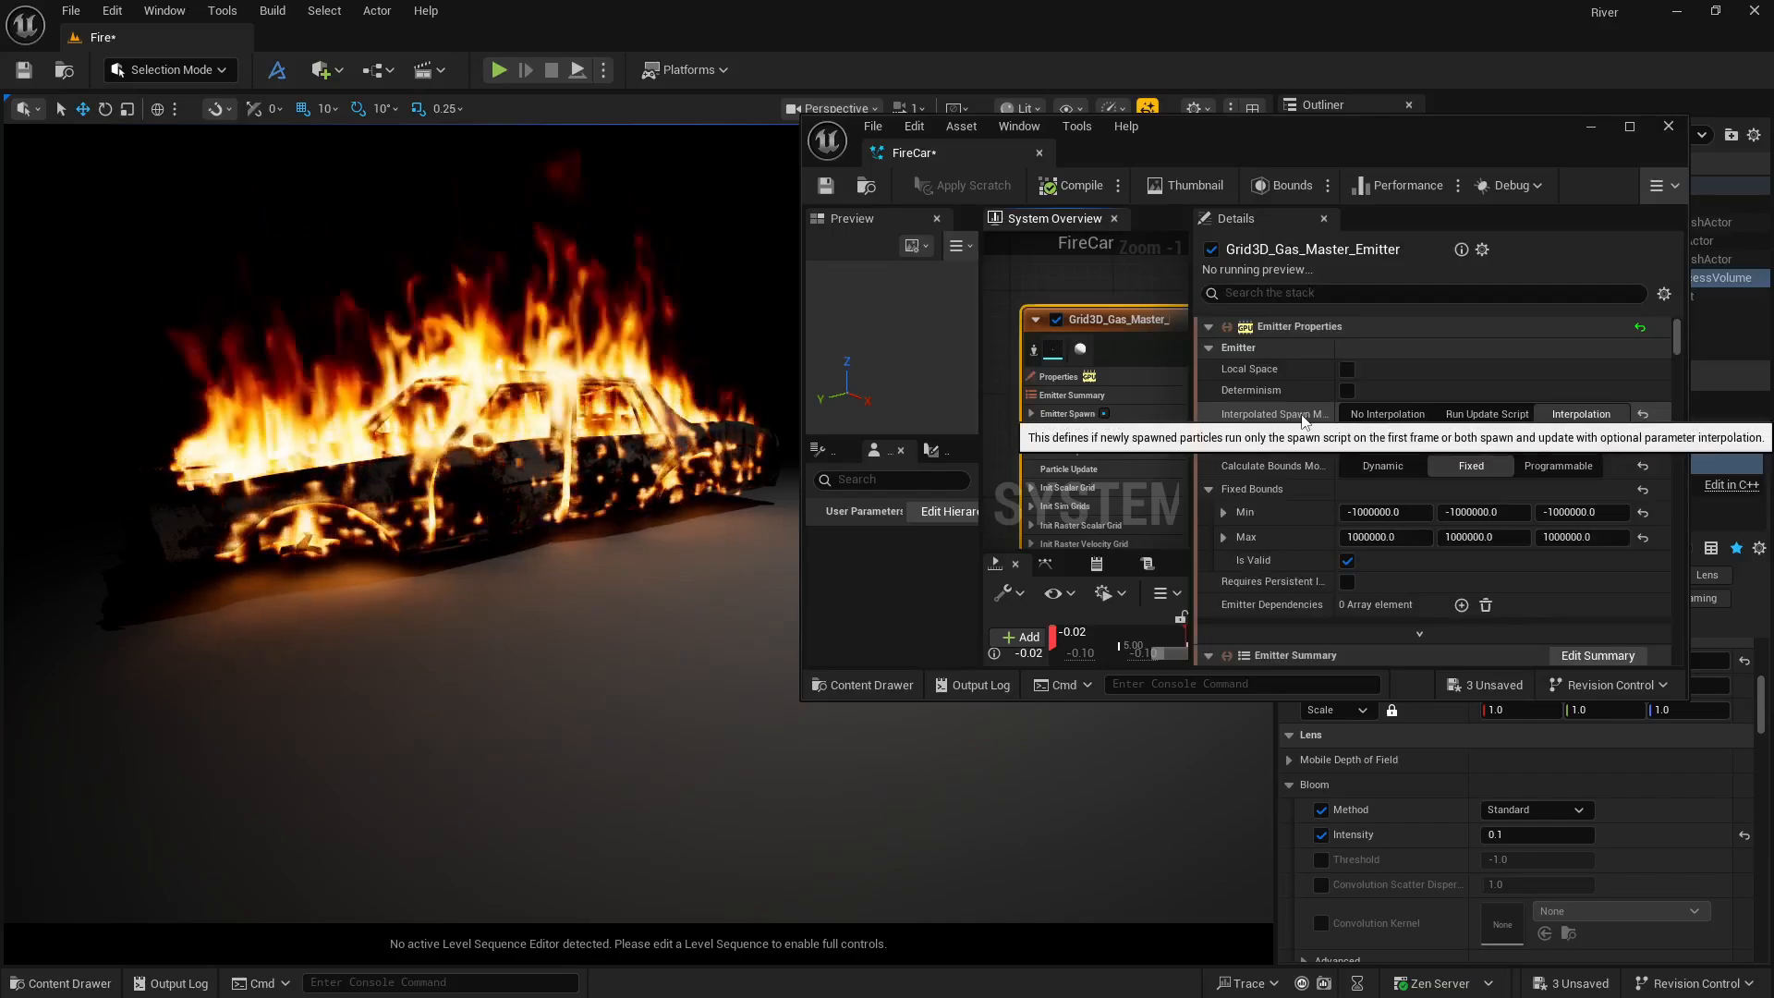
pyautogui.scroll(-4, 1281, 399)
pyautogui.scroll(1, 1248, 425)
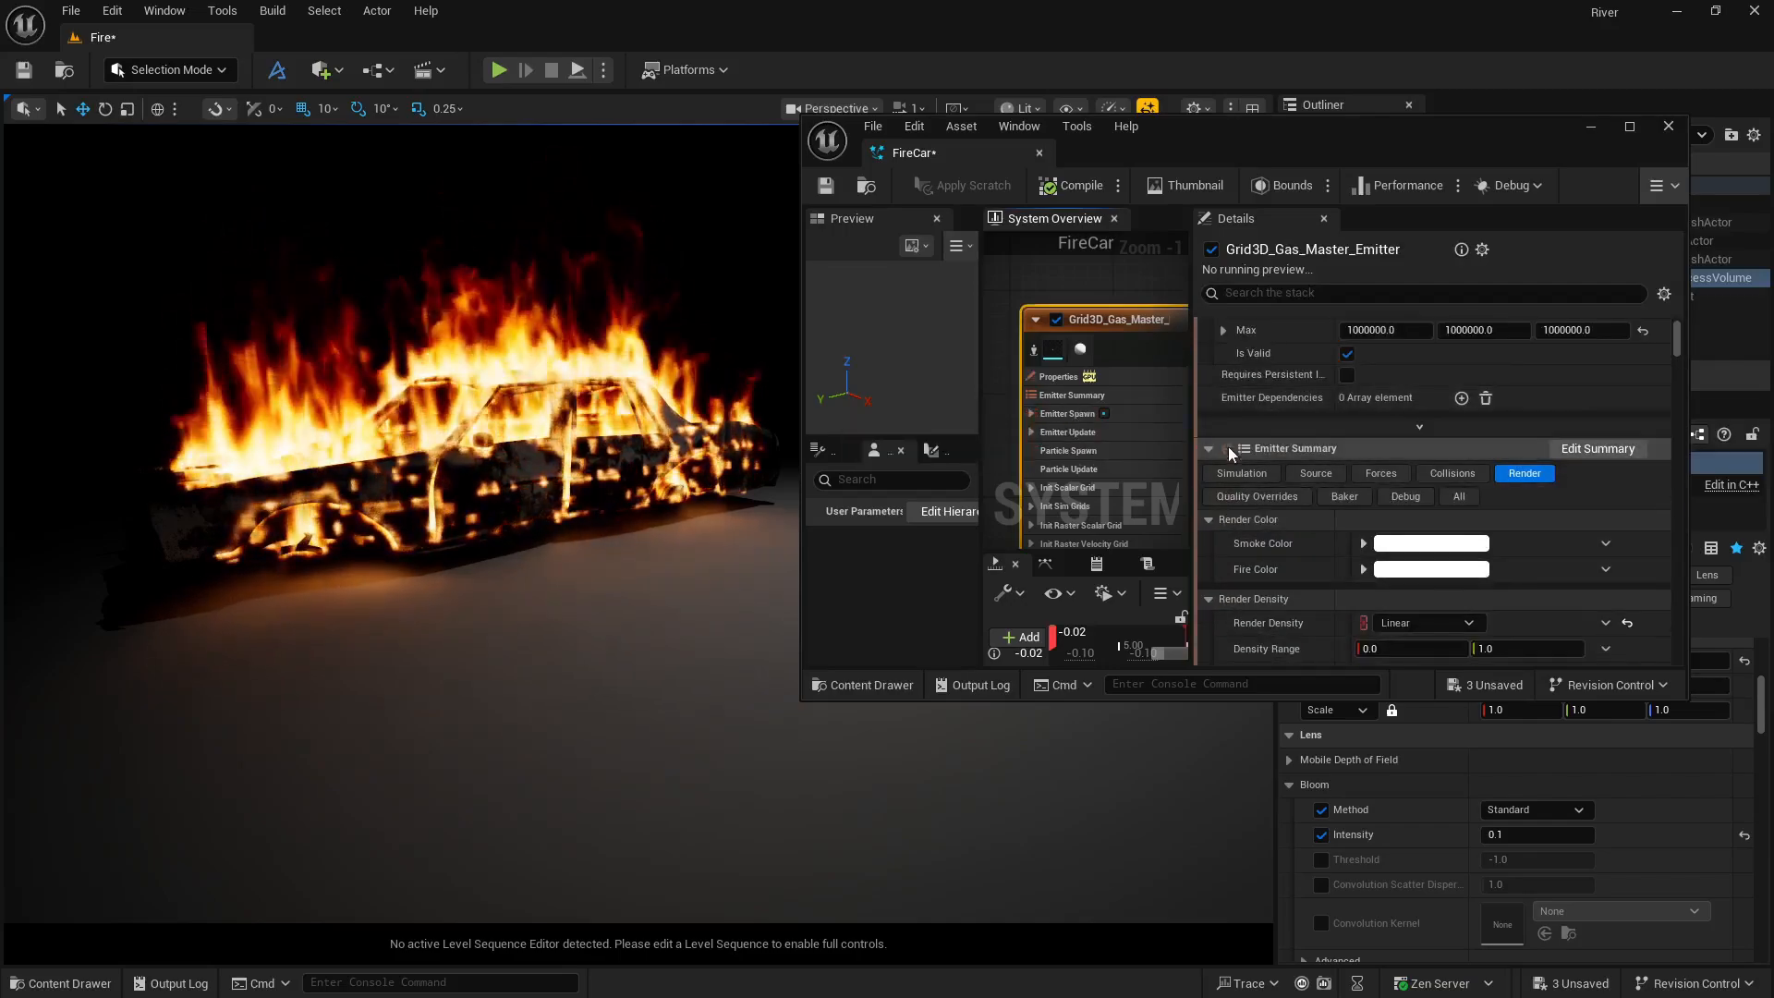
pyautogui.click(1234, 475)
pyautogui.scroll(-2, 1273, 529)
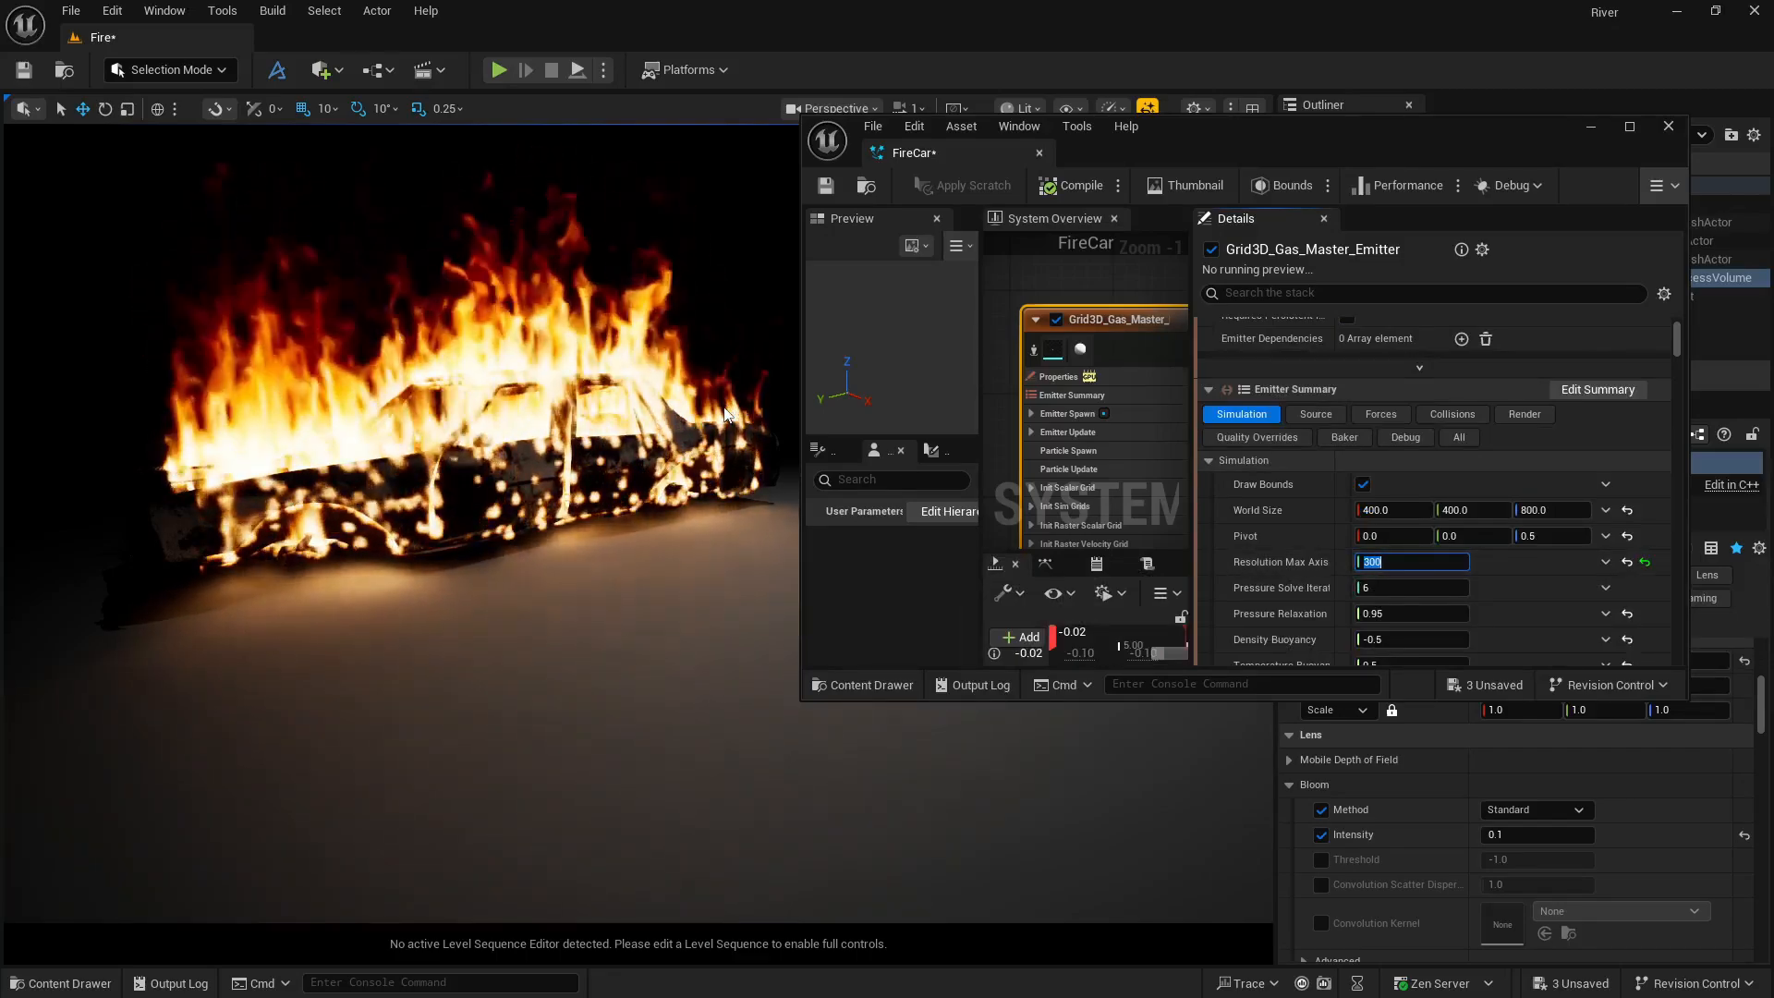
# Set the gas emitter's Dissipation Rate Temperature attribute to 2.0, widening the property area to show the full names.
pyautogui.scroll(-5, 1280, 547)
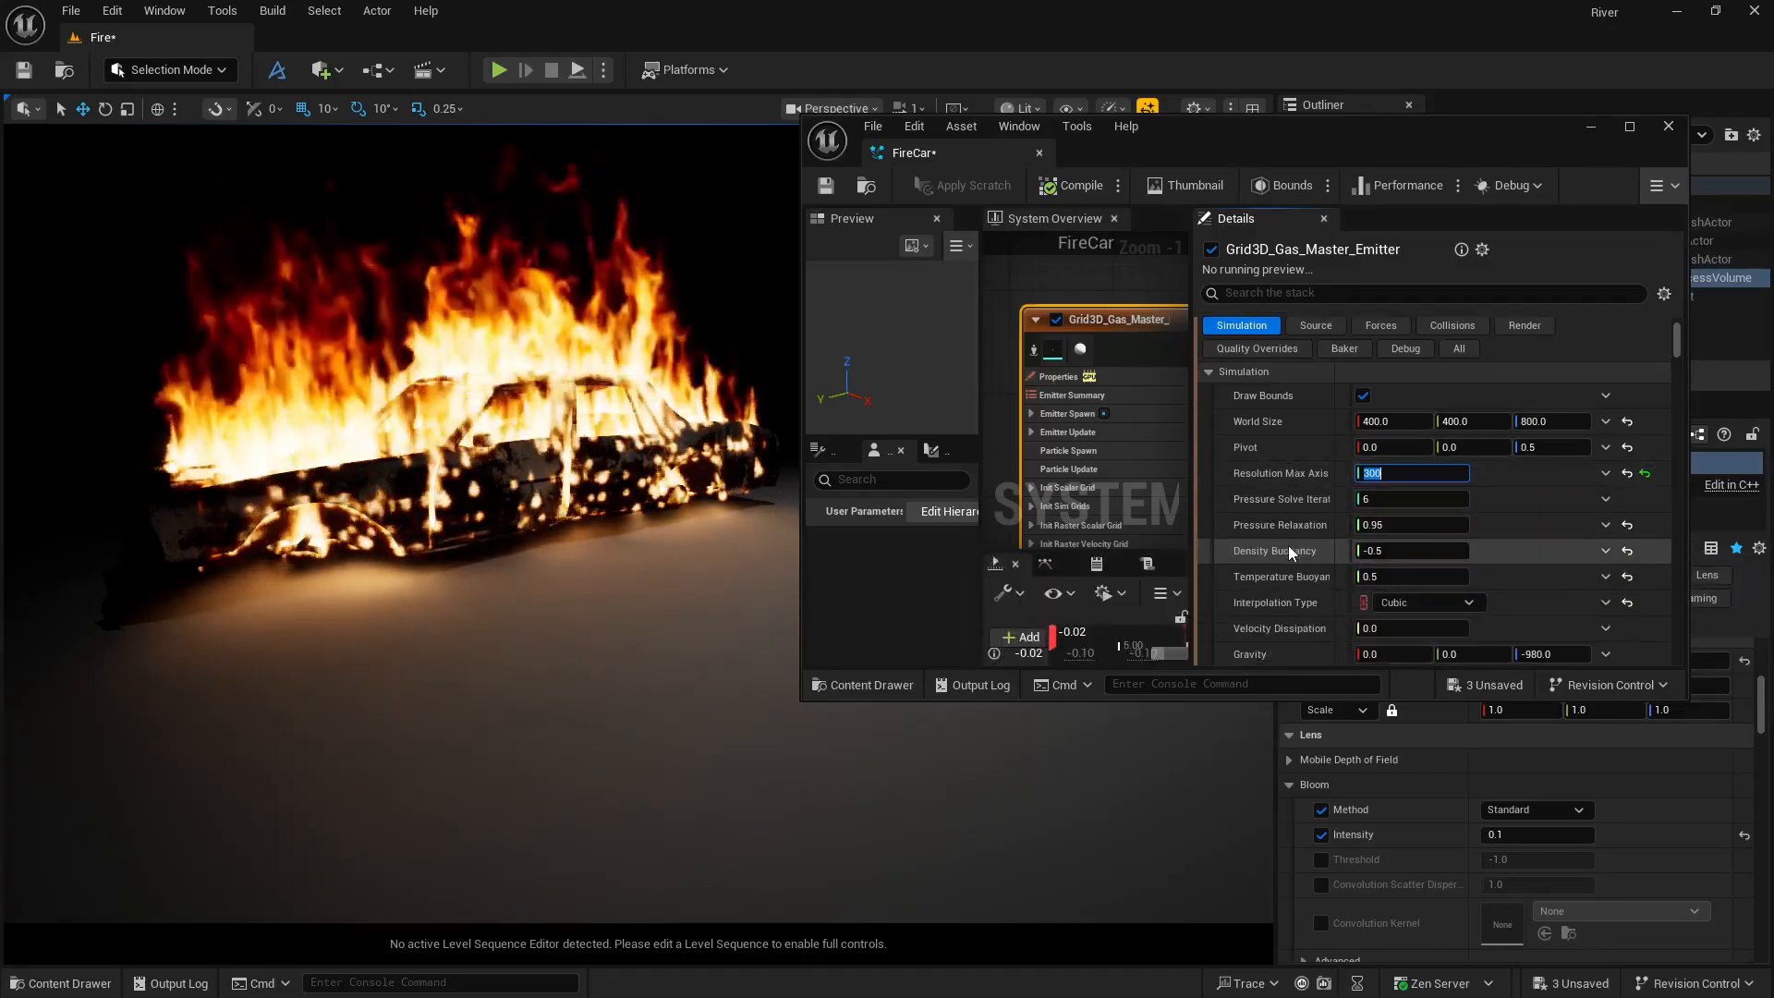
pyautogui.scroll(-8, 1304, 573)
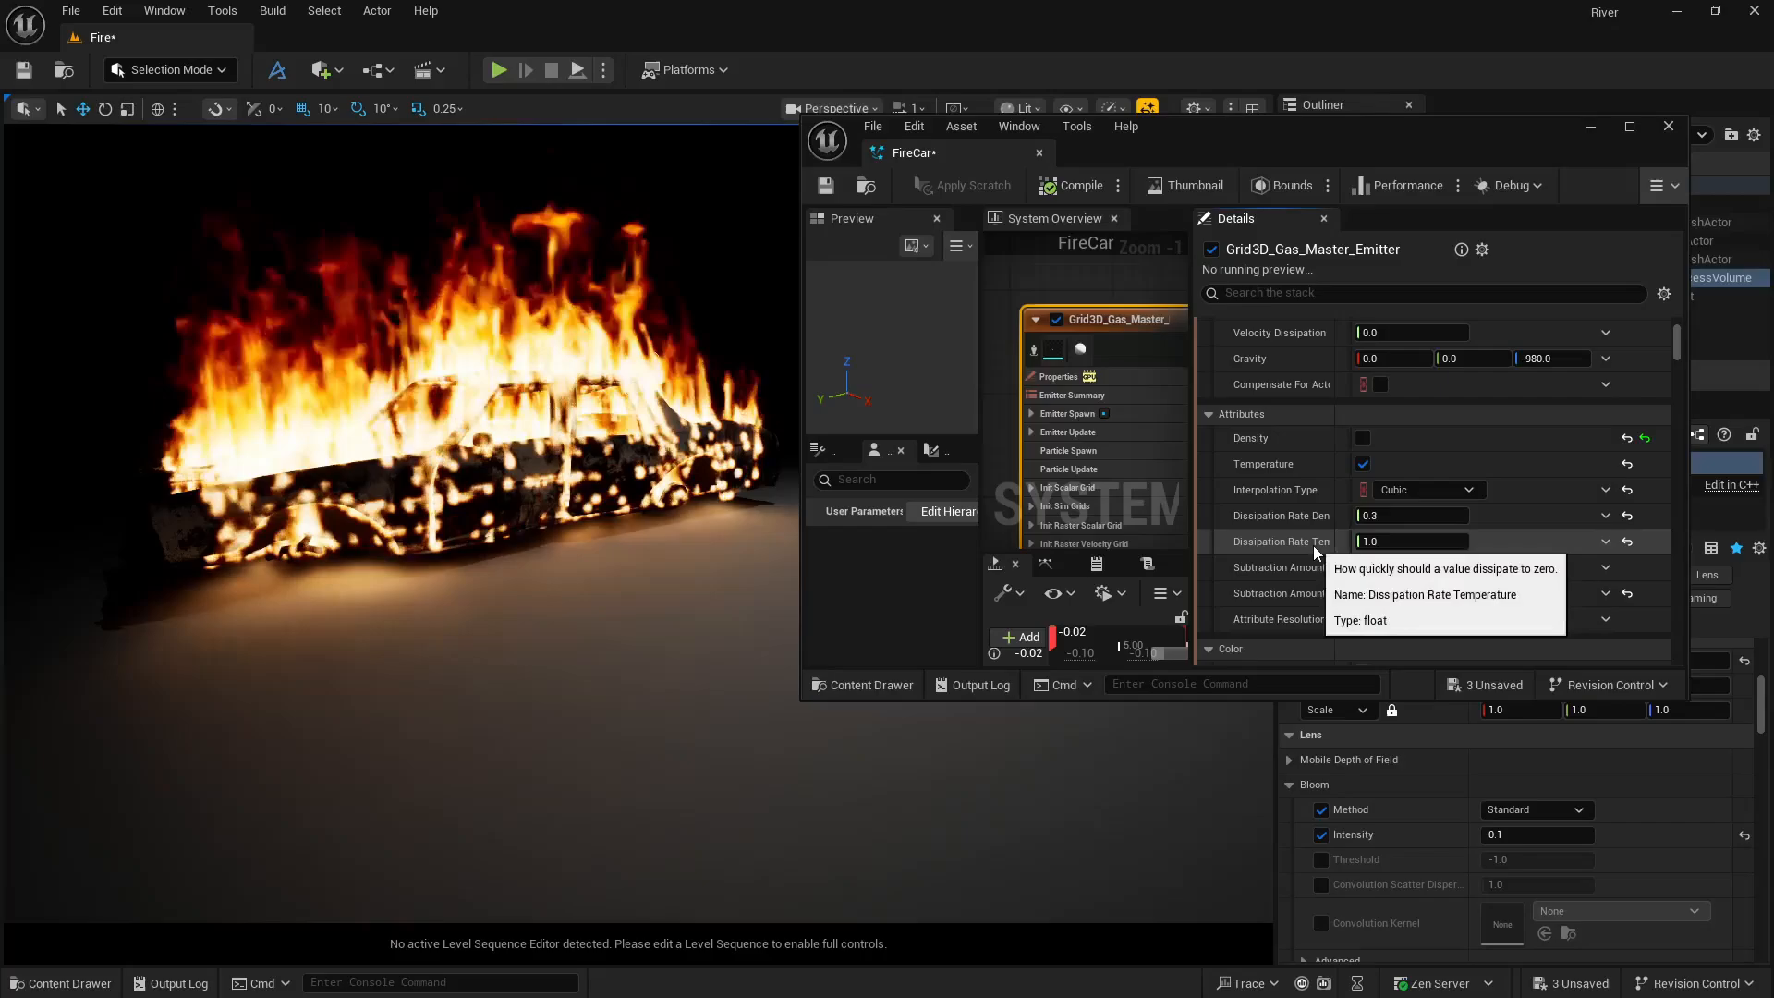
pyautogui.moveTo(1192, 474); pyautogui.dragTo(1070, 474)
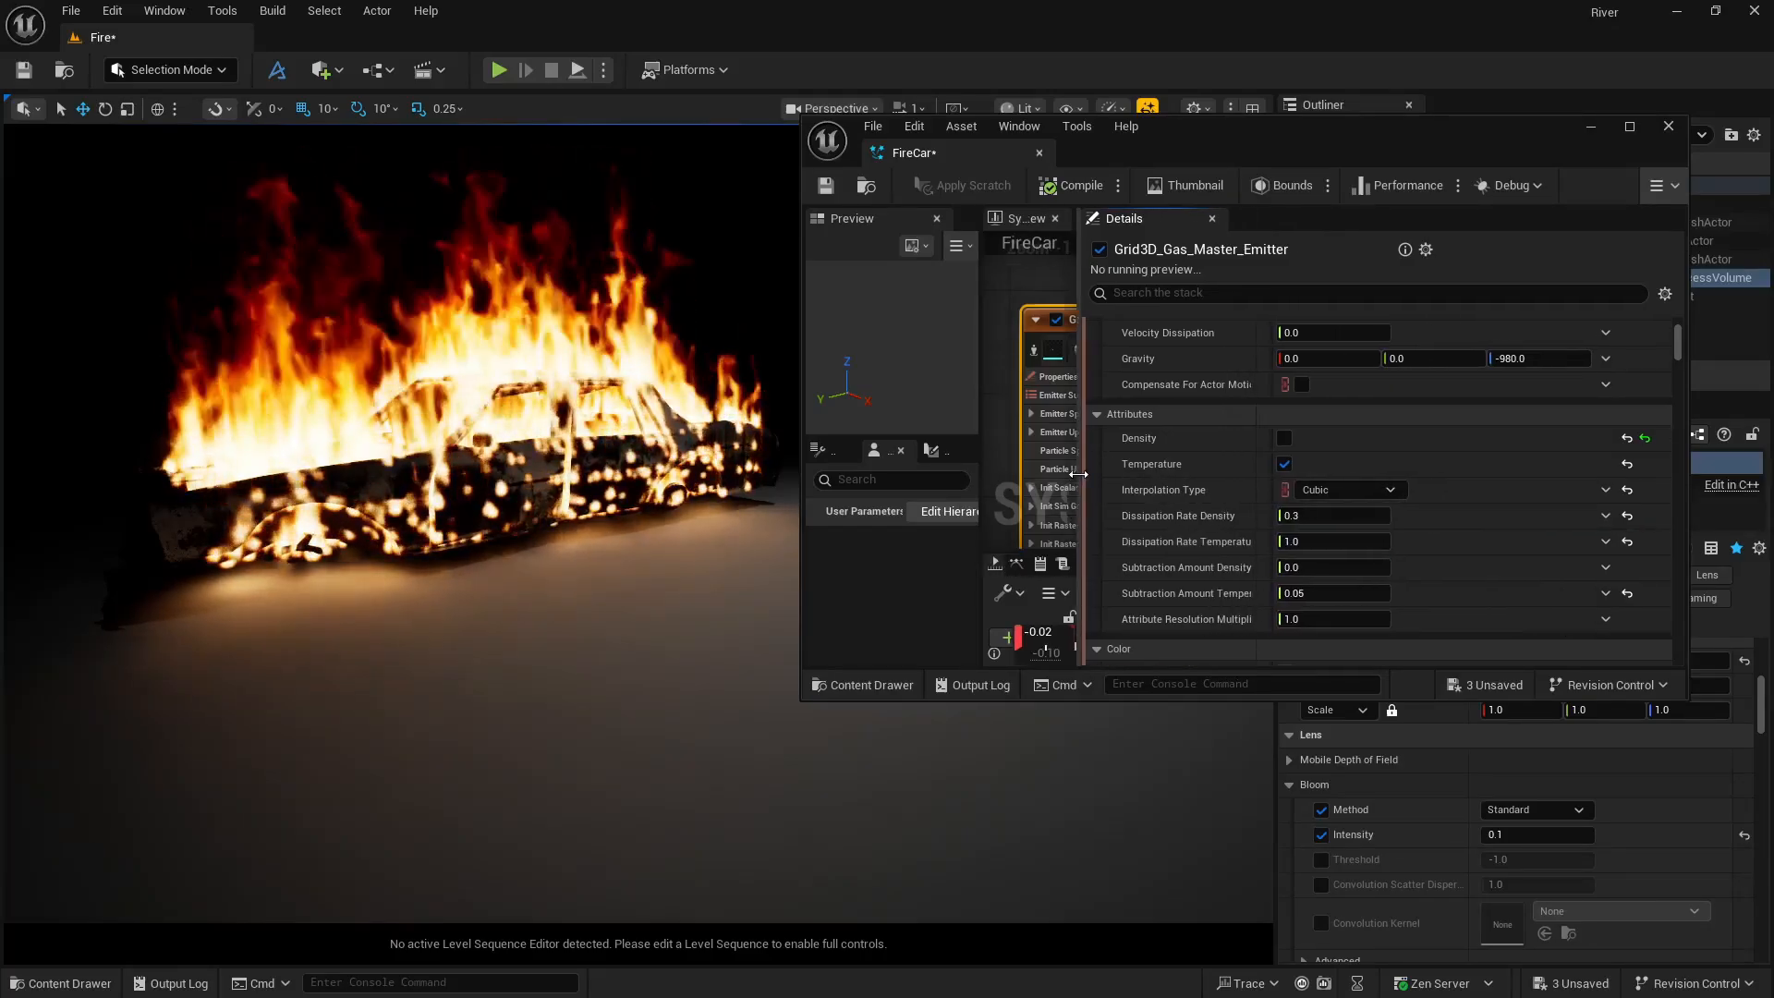
pyautogui.click(1268, 540)
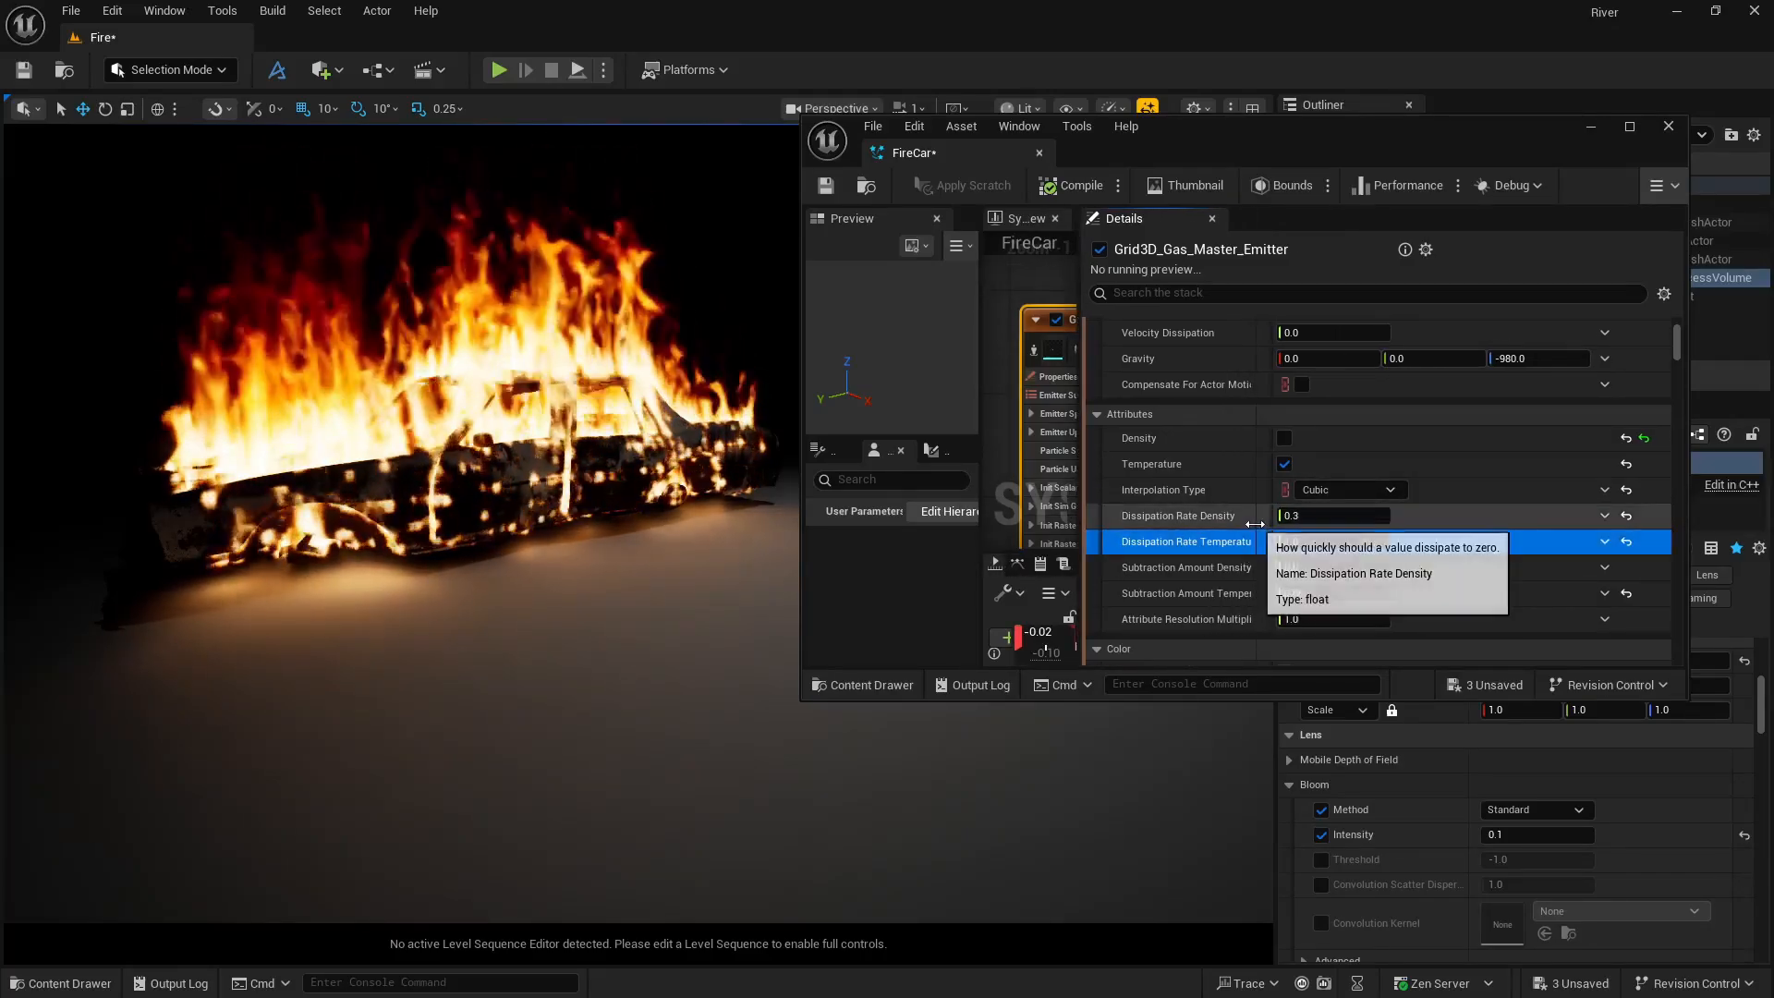
pyautogui.moveTo(1268, 540); pyautogui.dragTo(1375, 537)
pyautogui.click(1376, 538)
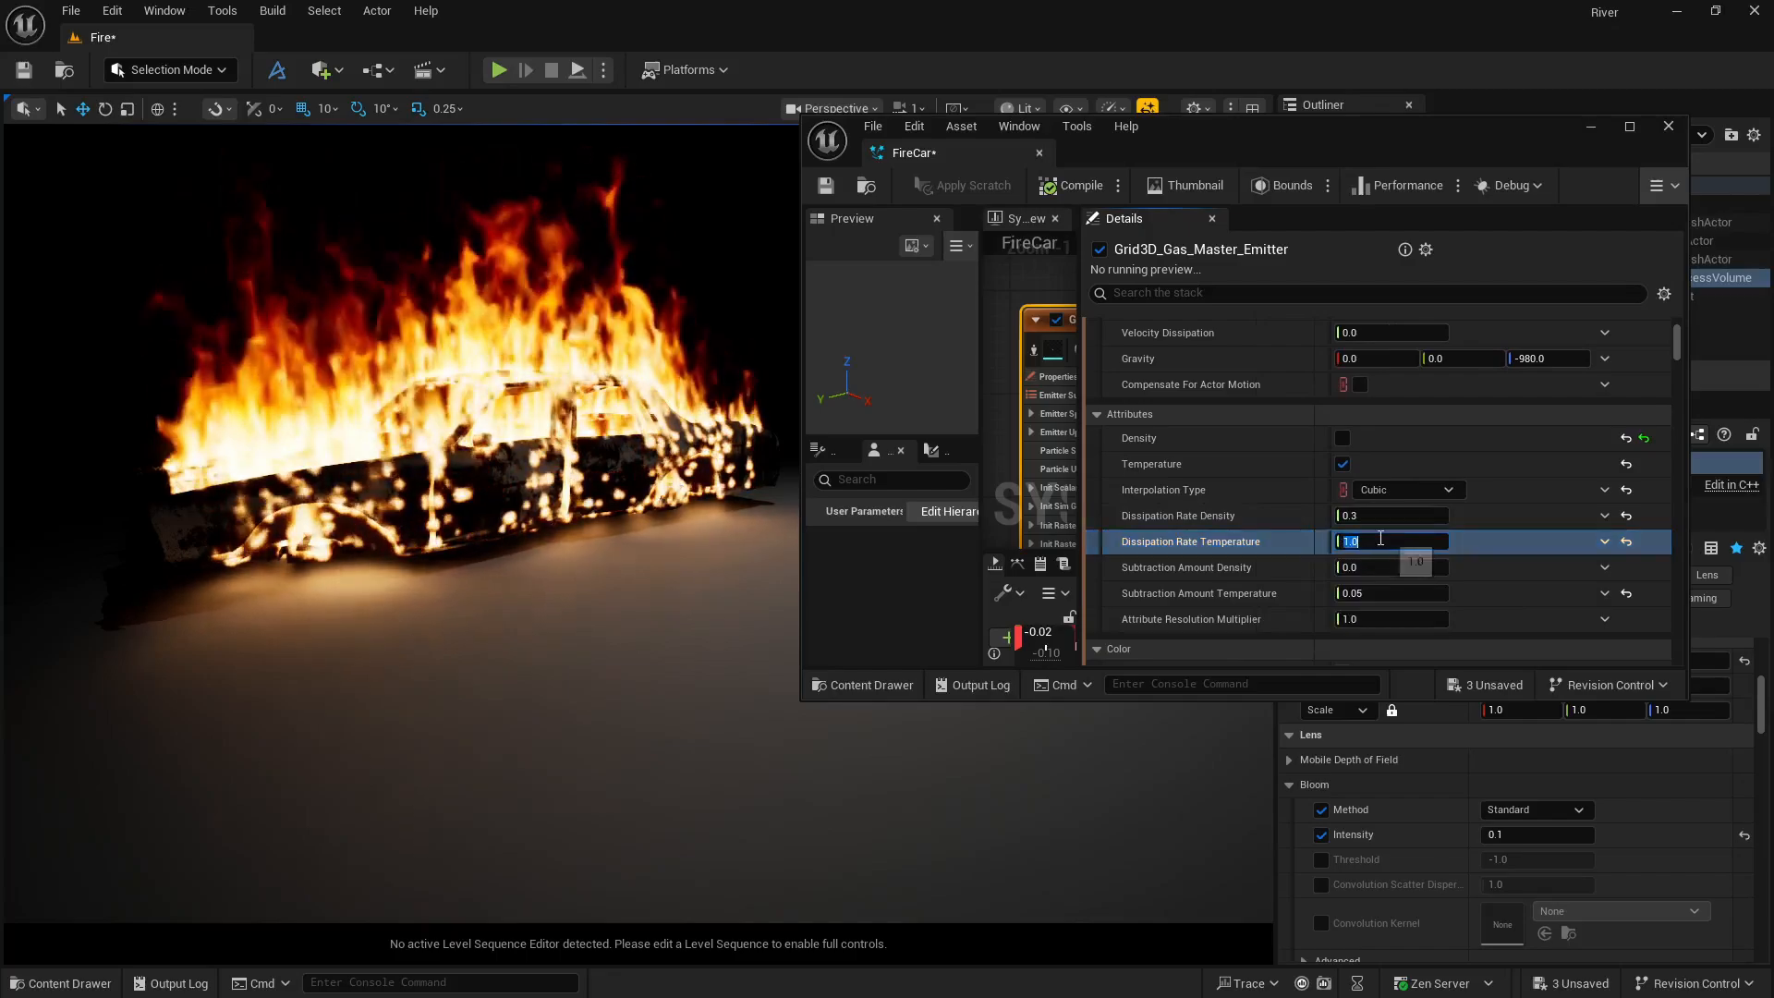
pyautogui.write('2')
pyautogui.press('Return')
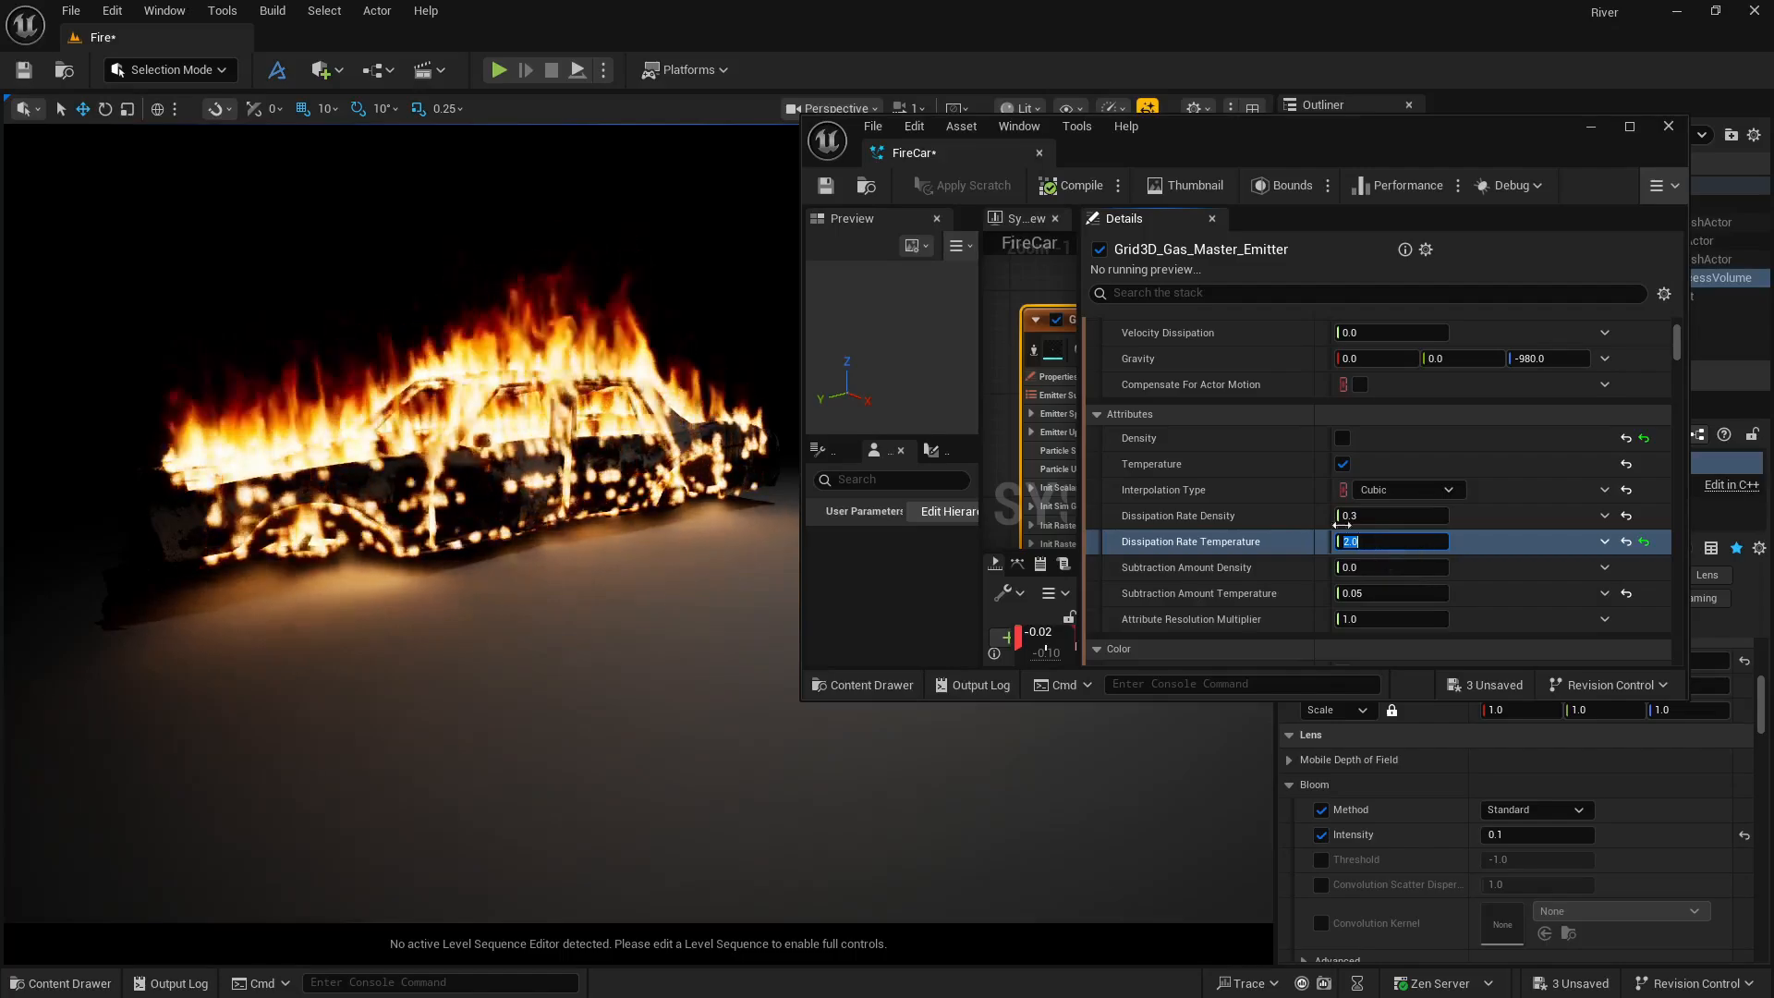
# In the gas emitter's force settings, set the Vorticity Confinement's Vorticity to 5.0 after trying 10.0.
pyautogui.scroll(5, 1208, 511)
pyautogui.scroll(6, 1209, 509)
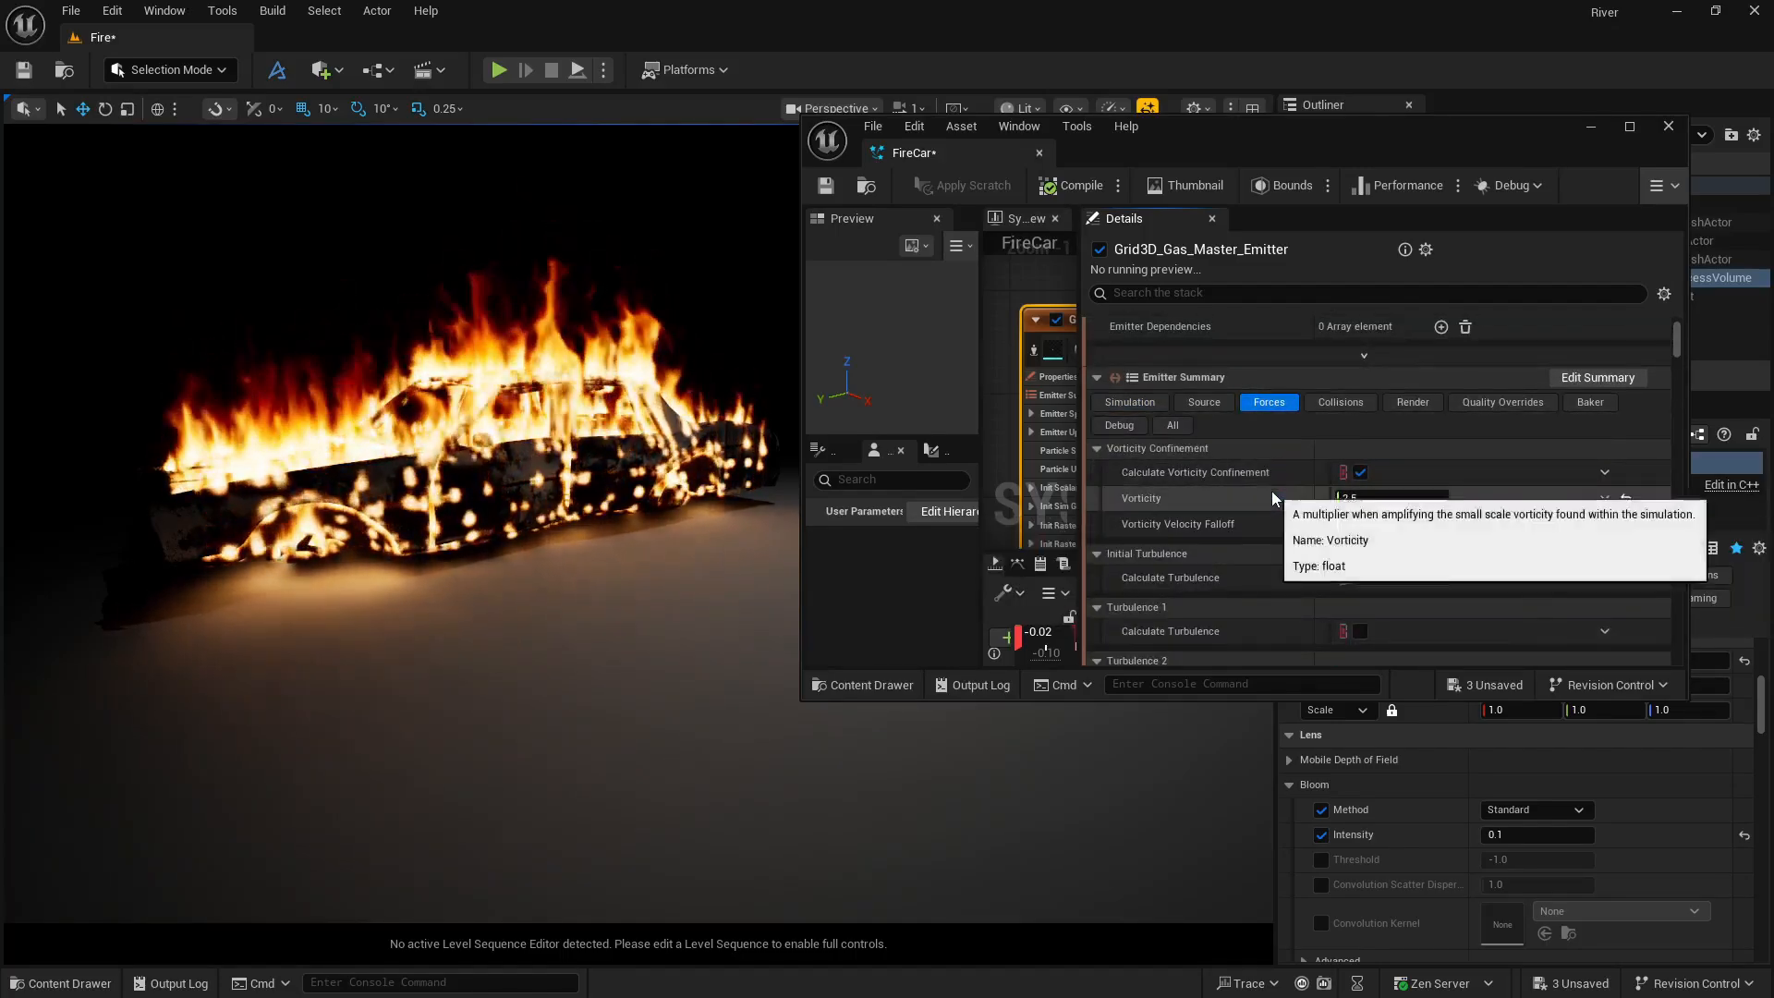
pyautogui.scroll(-5, 1271, 491)
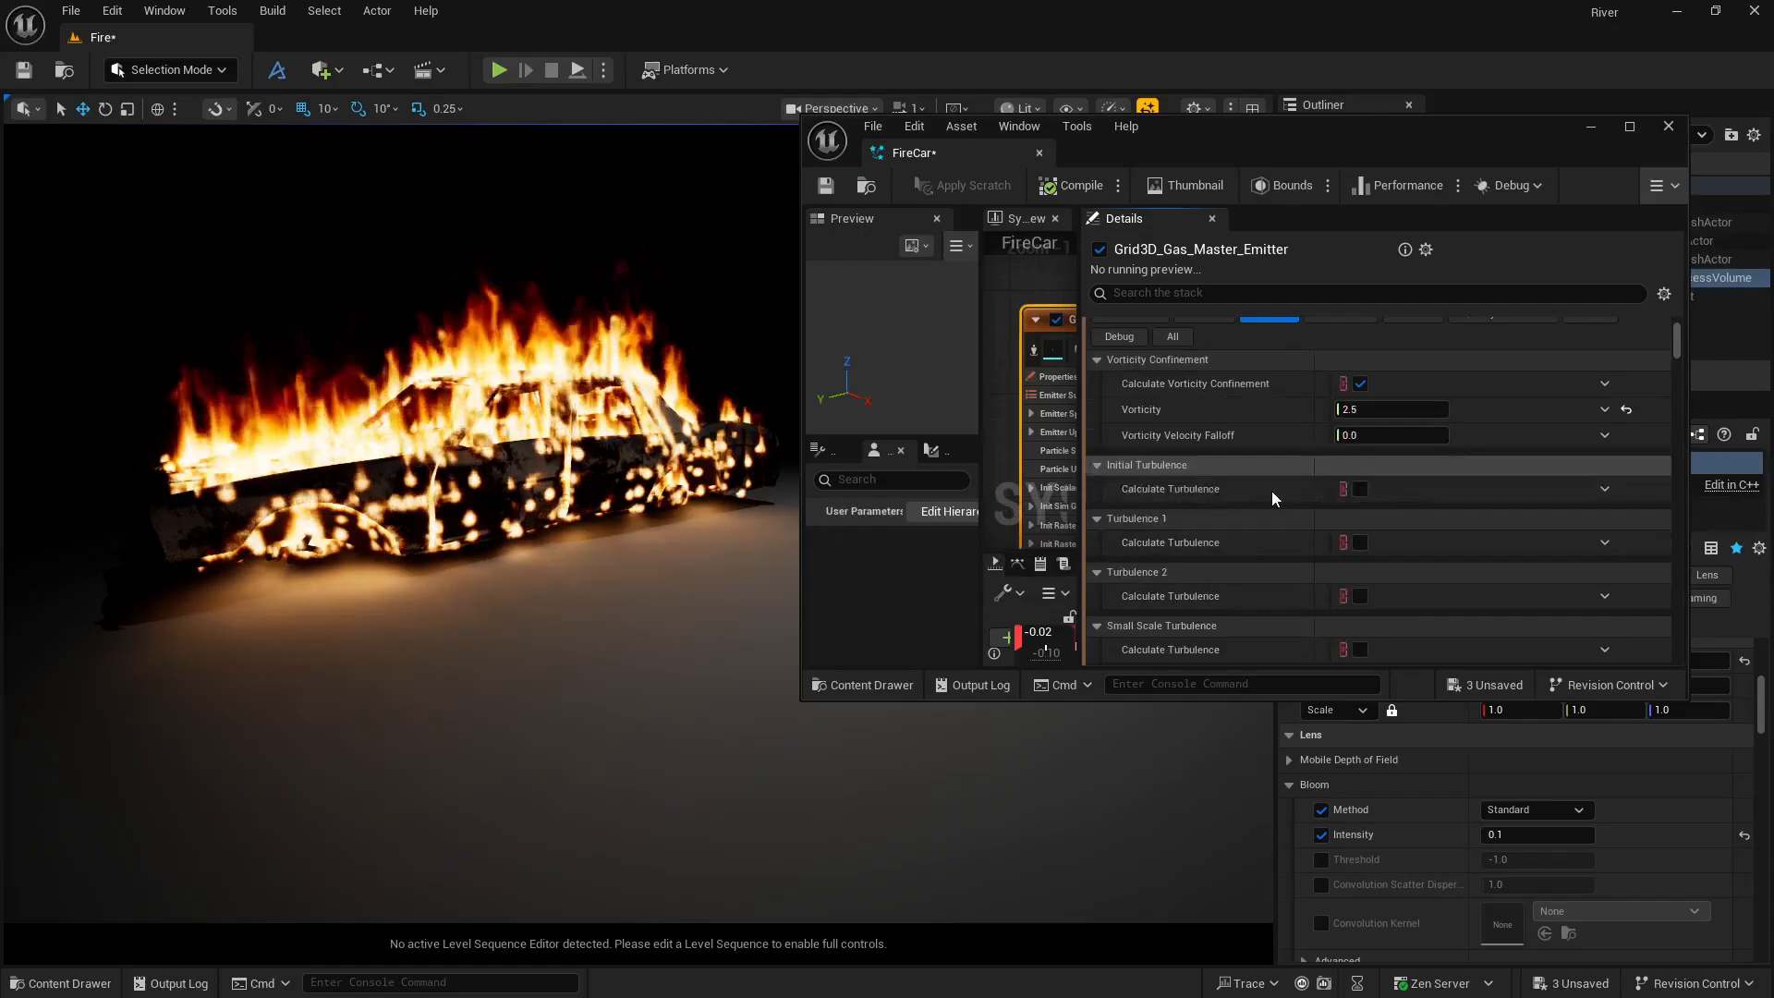
pyautogui.click(1386, 410)
pyautogui.write('10')
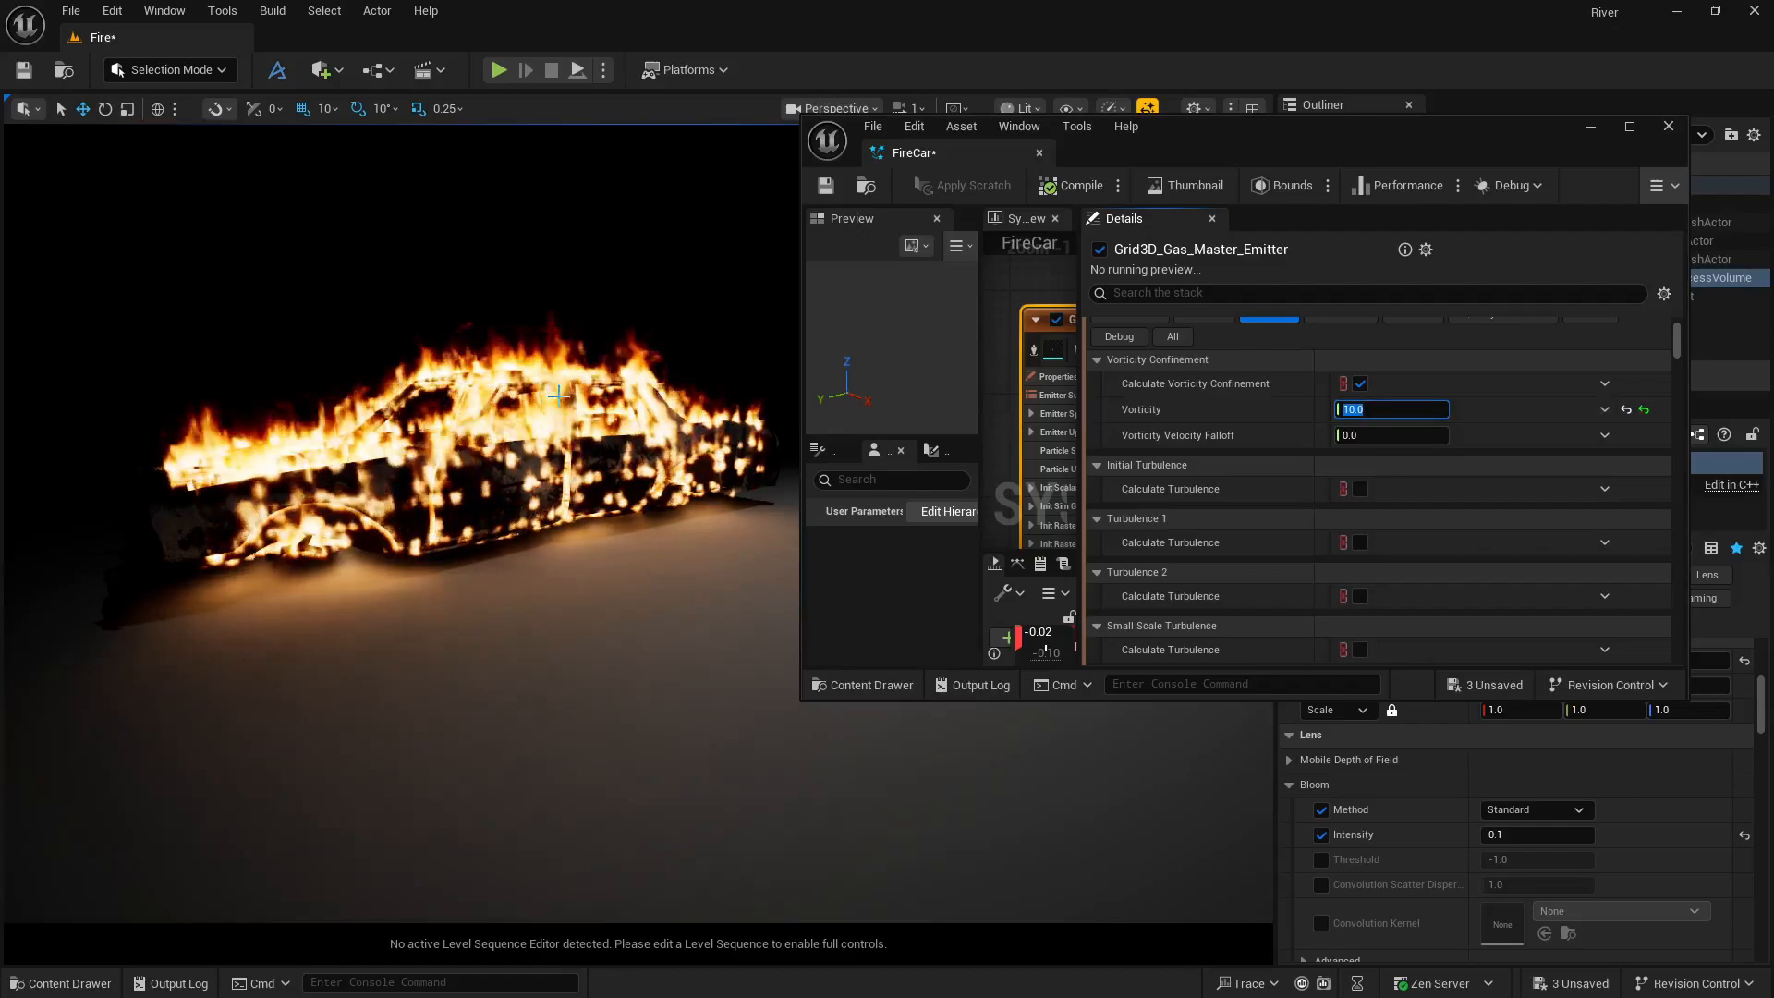
pyautogui.scroll(-2, 990, 377)
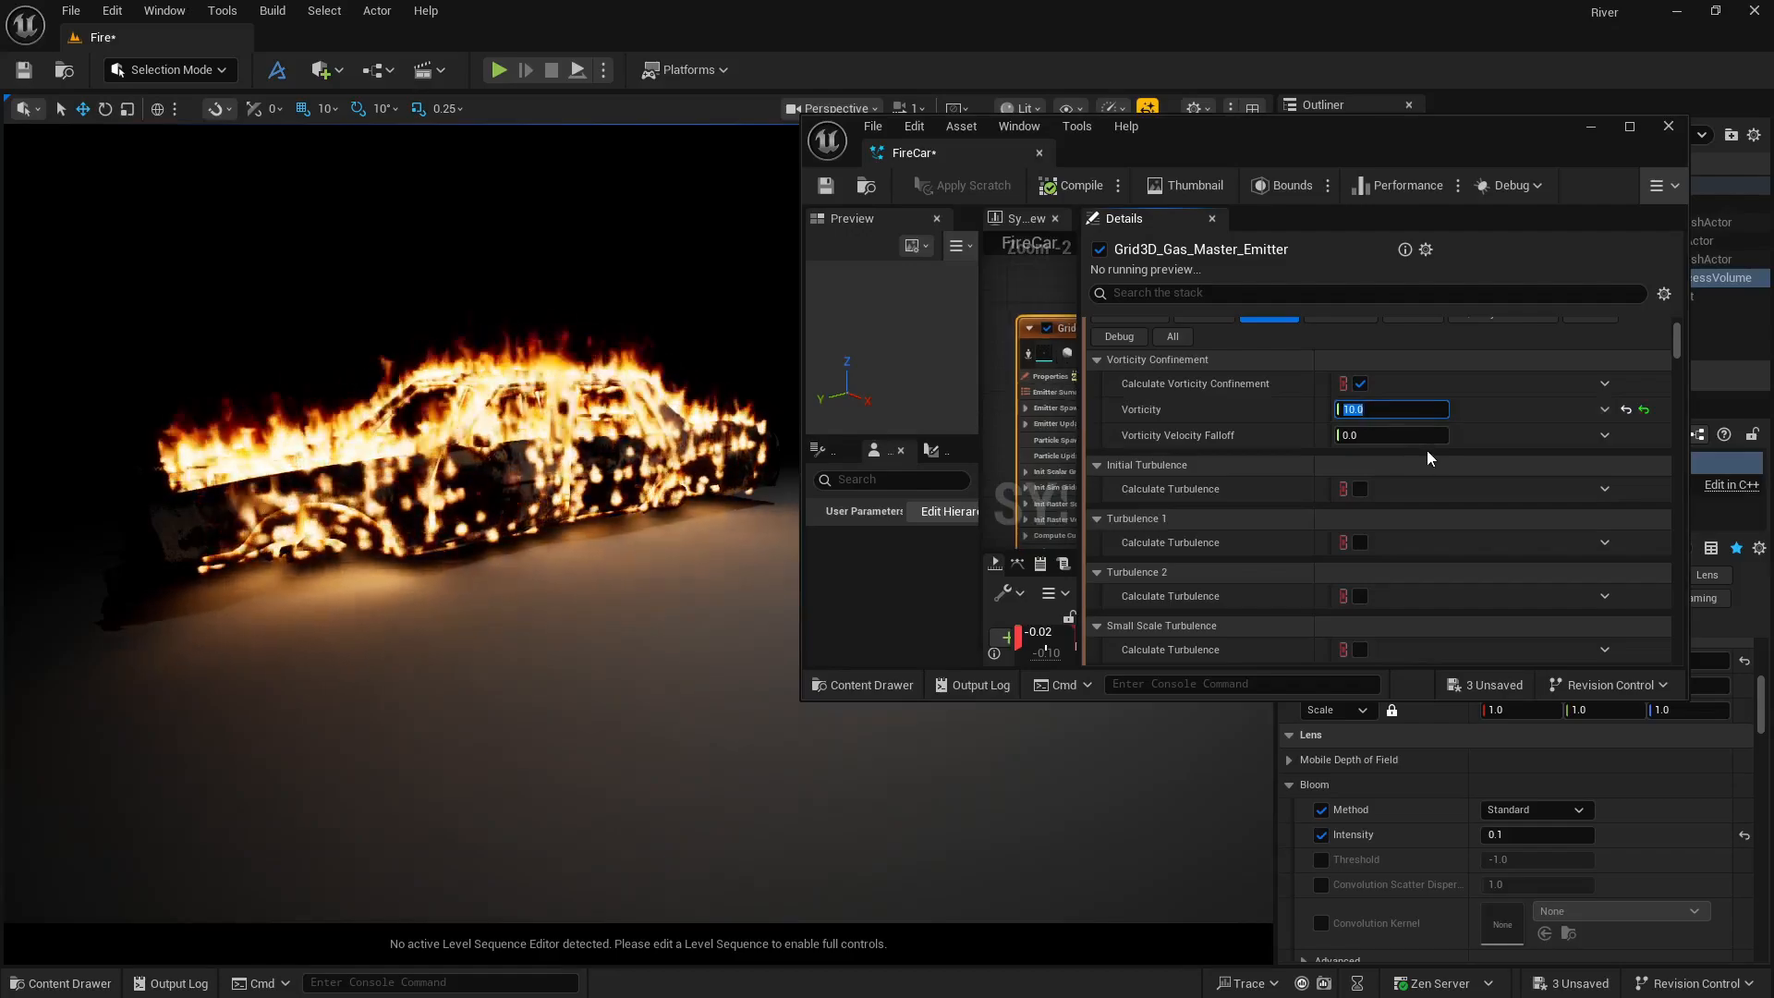
pyautogui.write('5')
pyautogui.press('Return')
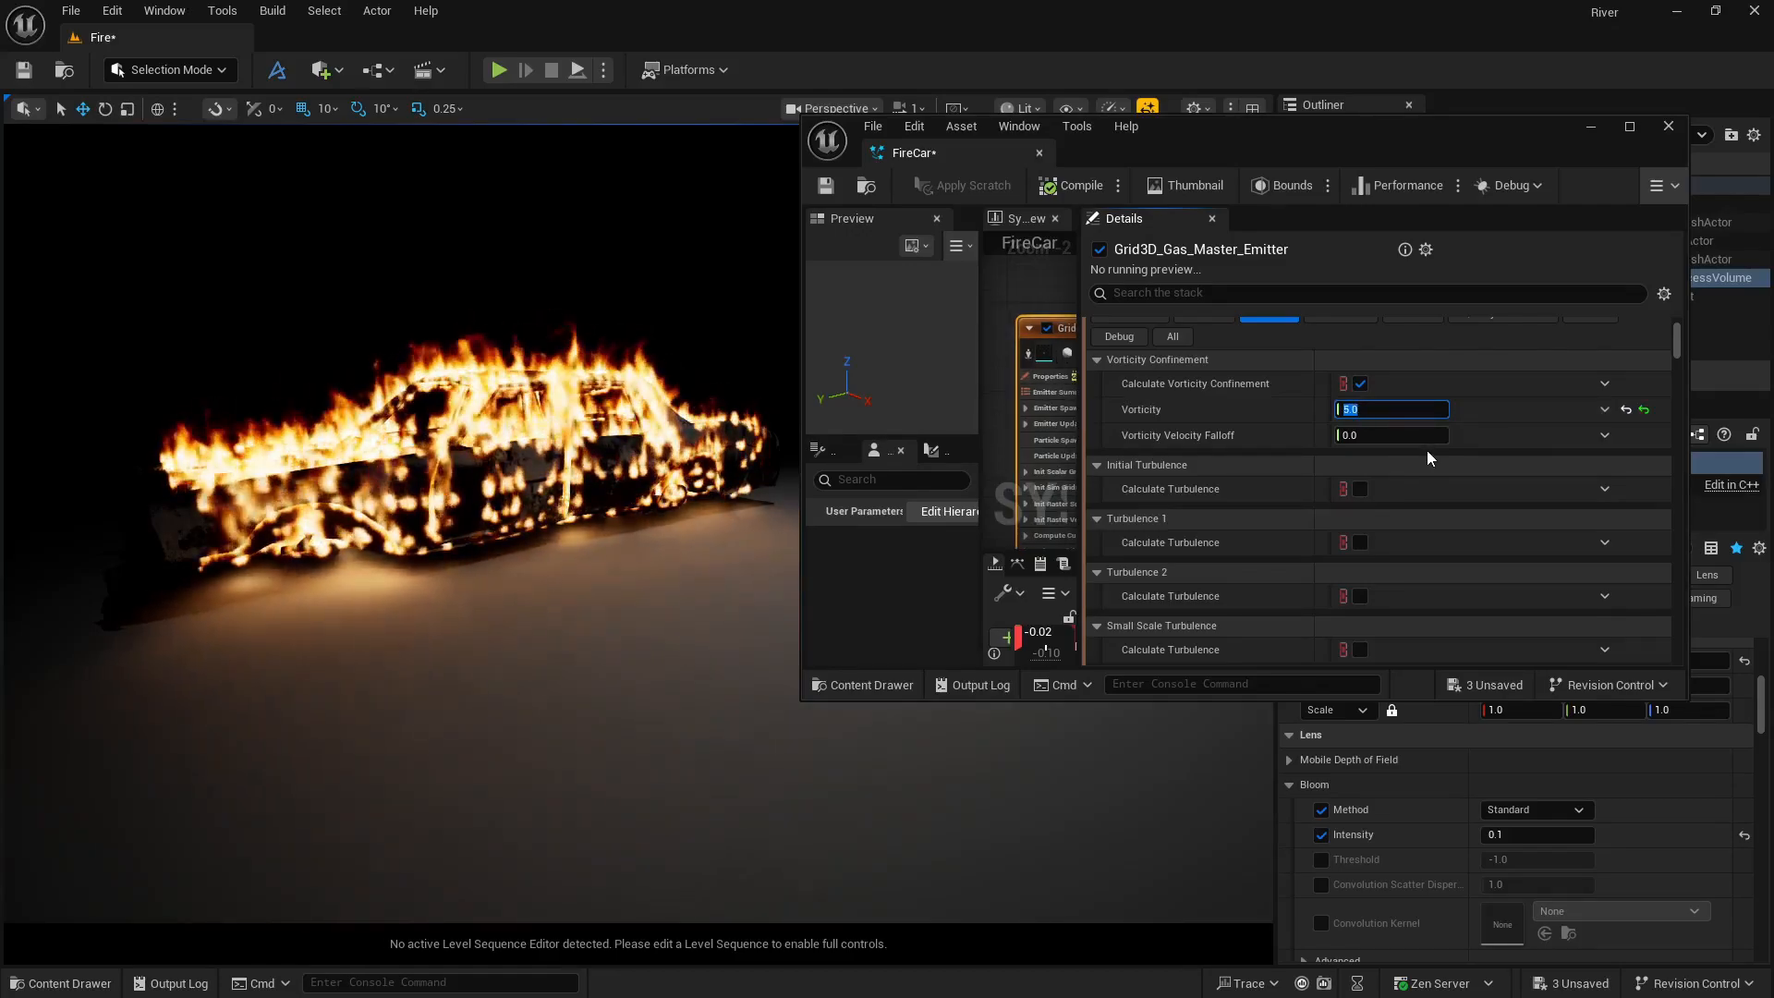
# Enable Calculate Turbulence under Turbulence 1, with Turbulence Gain 150.0 and Turbulence Speed 0.3.
pyautogui.moveTo(1306, 413)
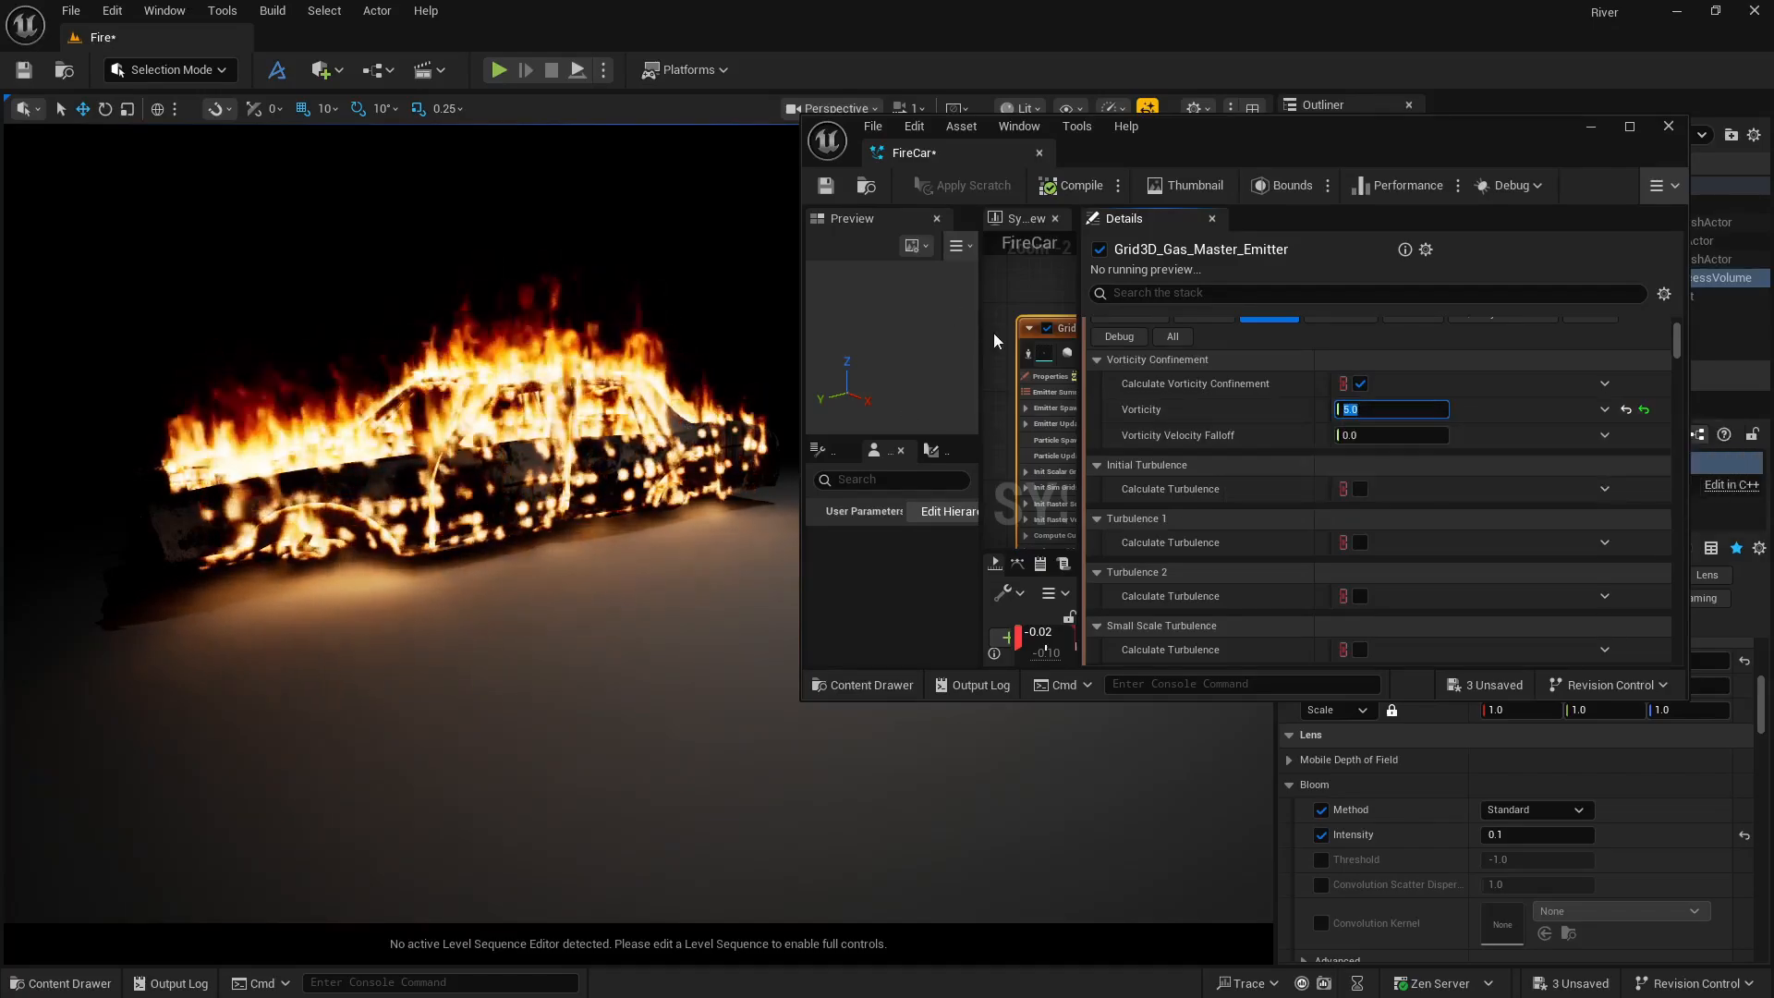
pyautogui.scroll(3, 1244, 434)
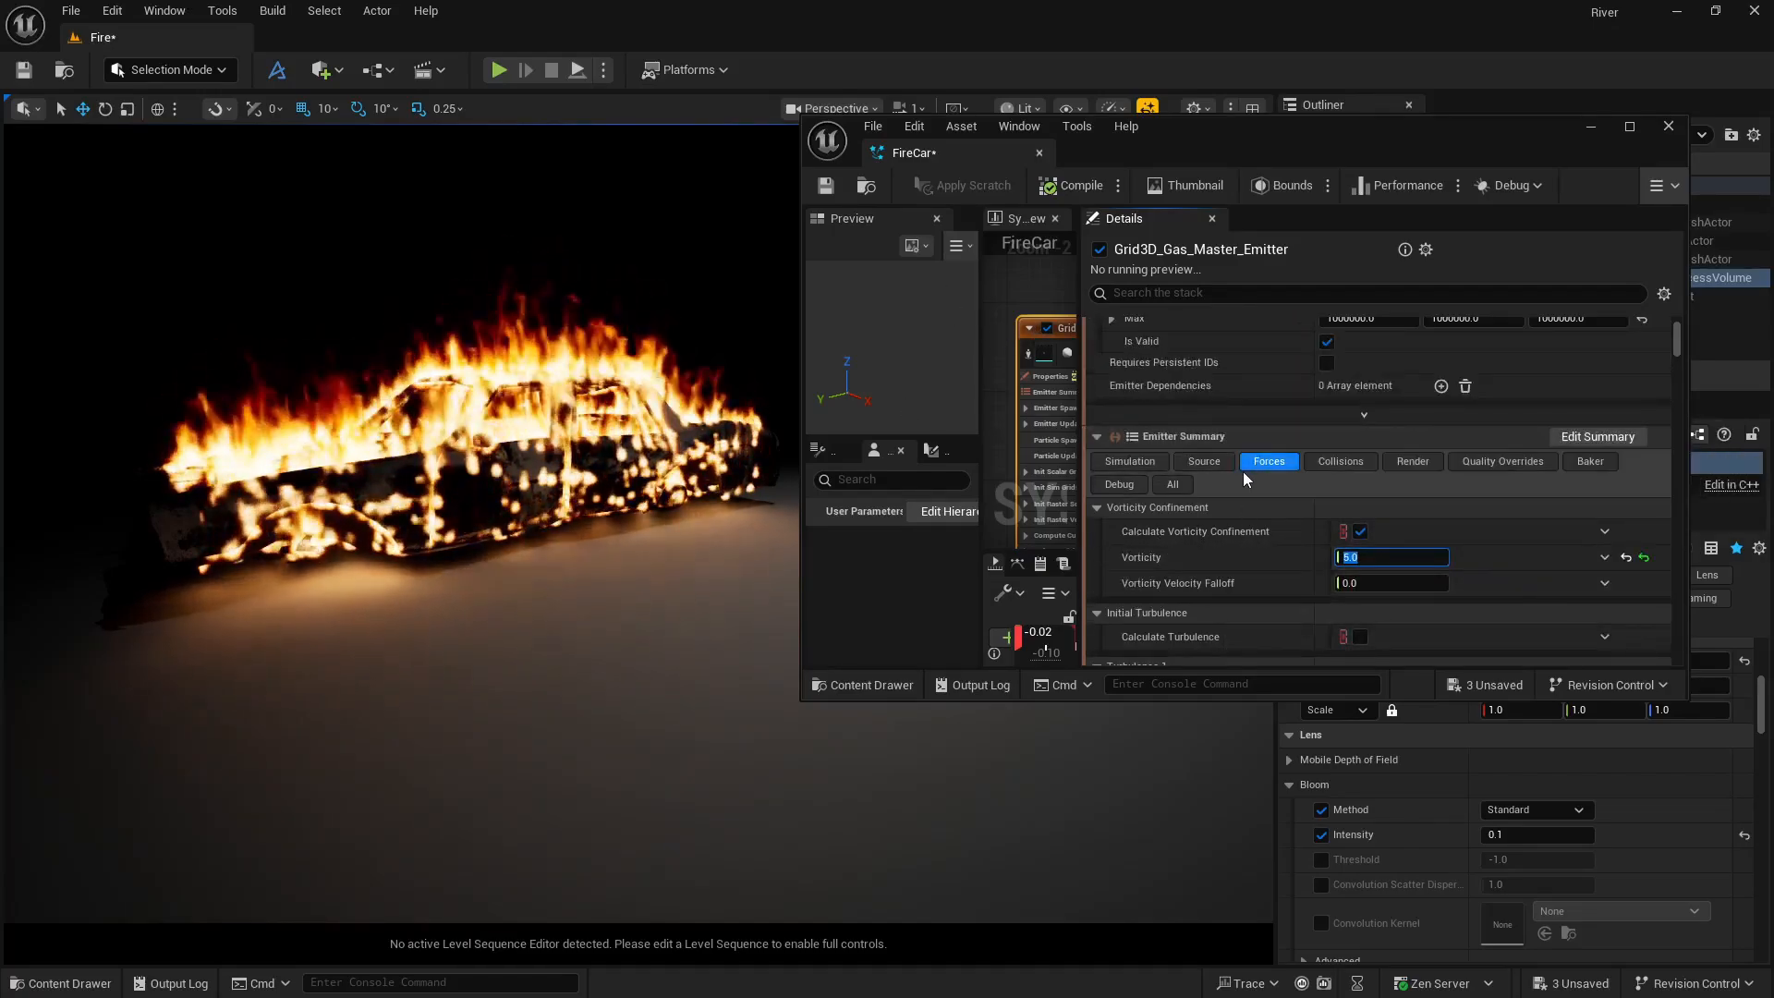
pyautogui.scroll(-5, 1244, 477)
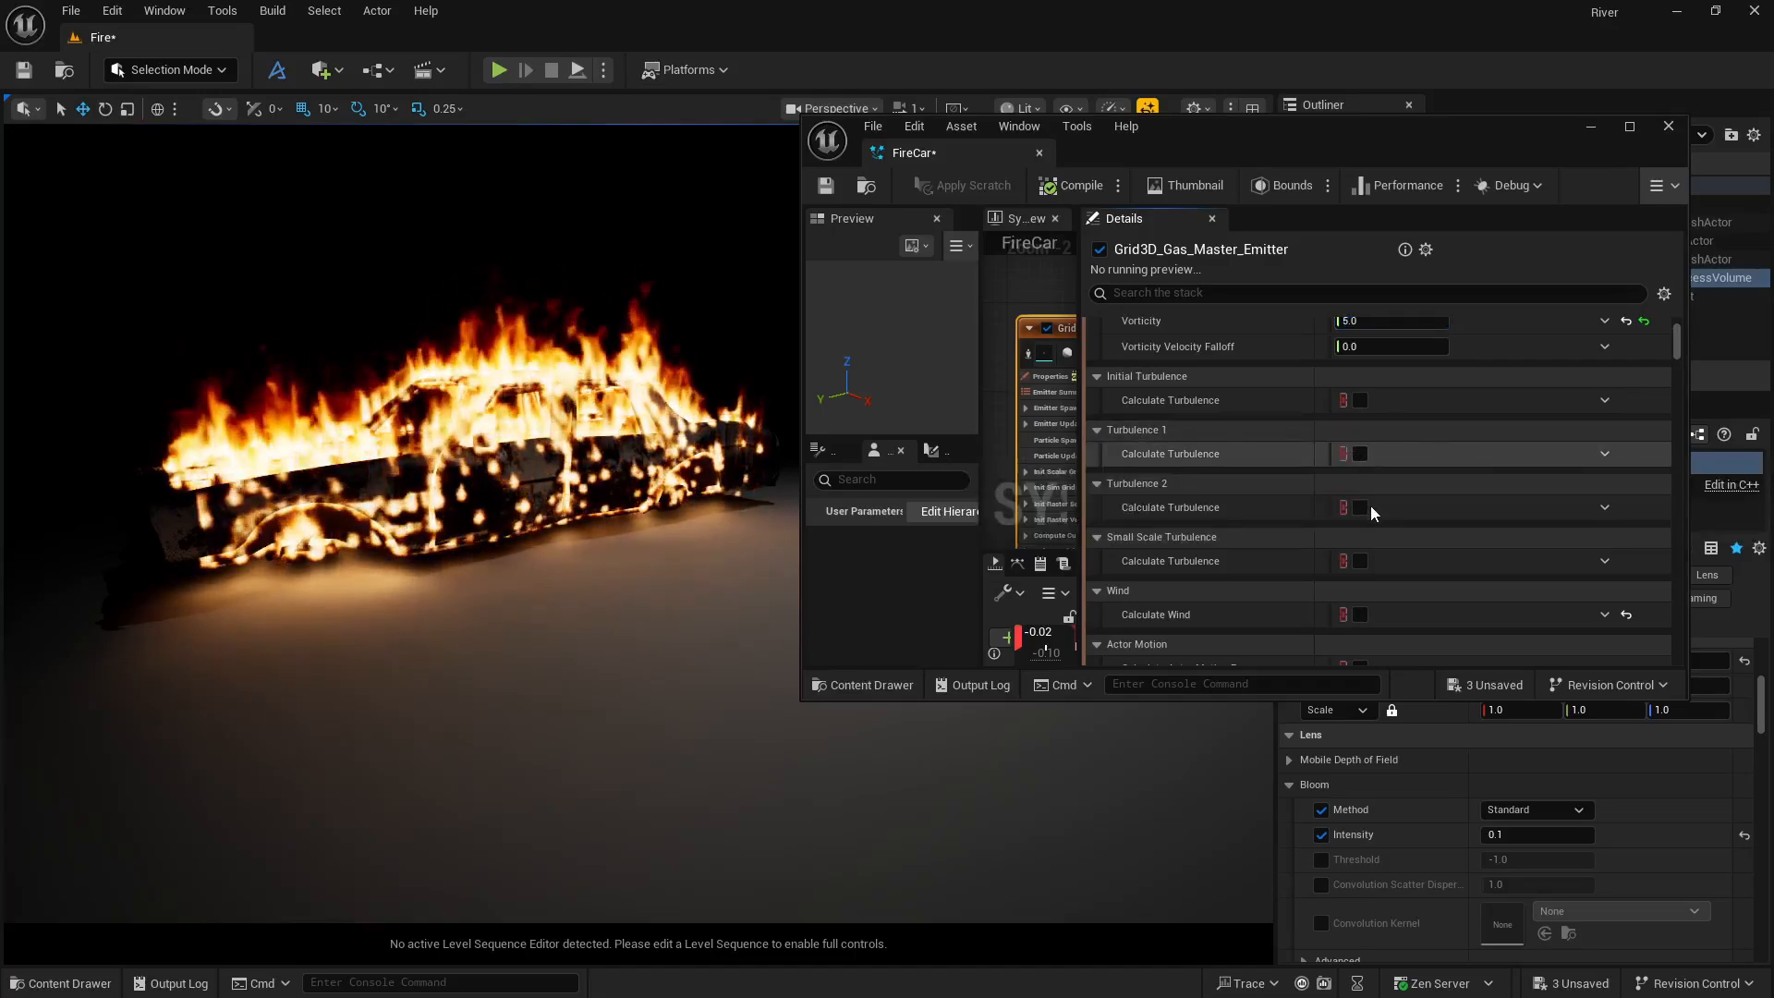
pyautogui.click(1360, 453)
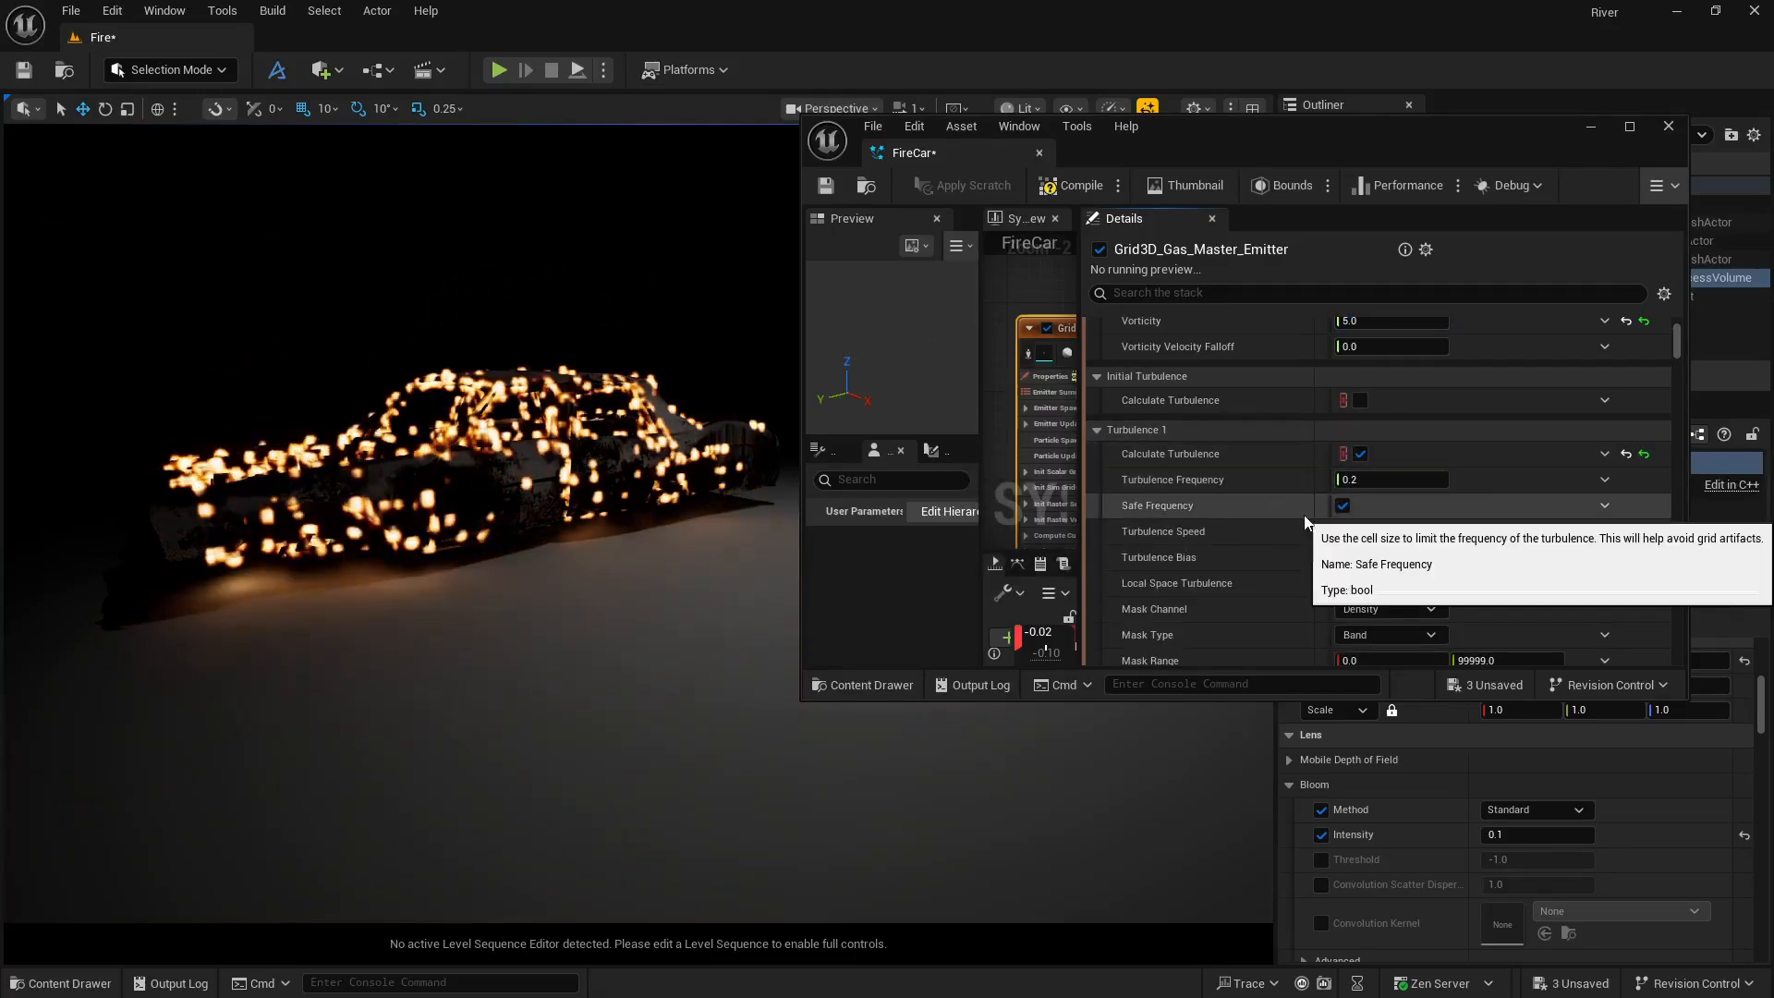
pyautogui.scroll(-2, 1296, 574)
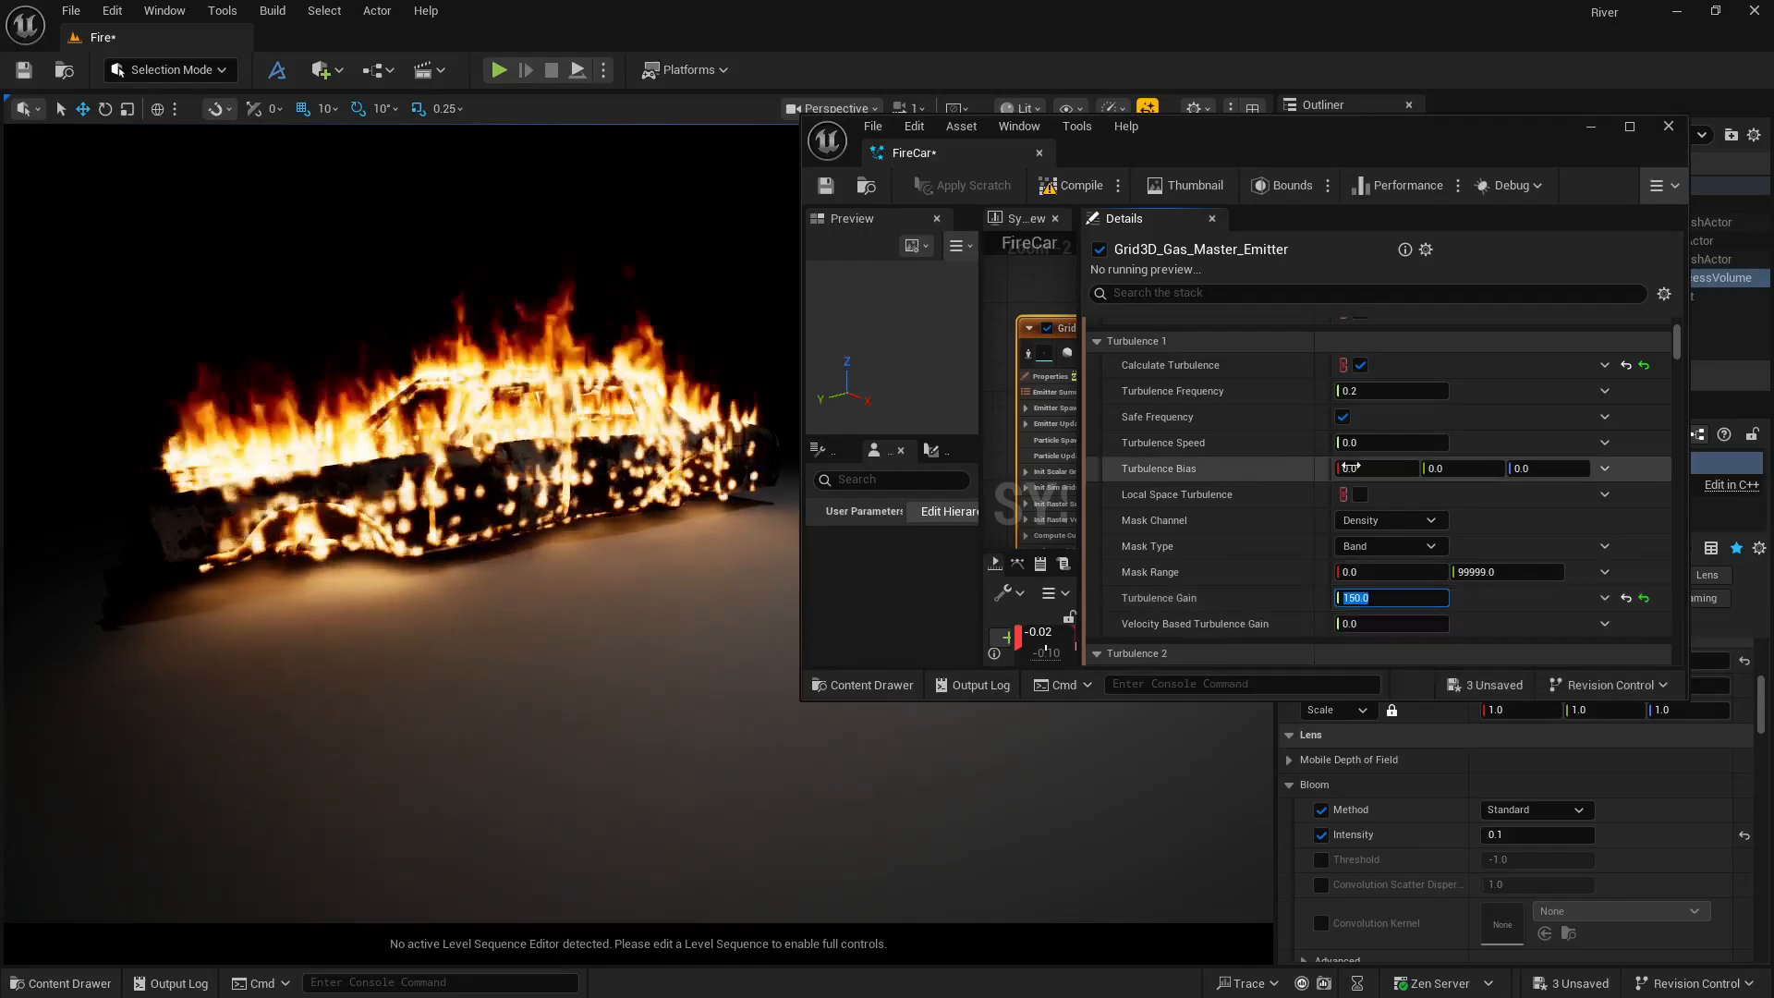
pyautogui.write('0.3')
pyautogui.press('Return')
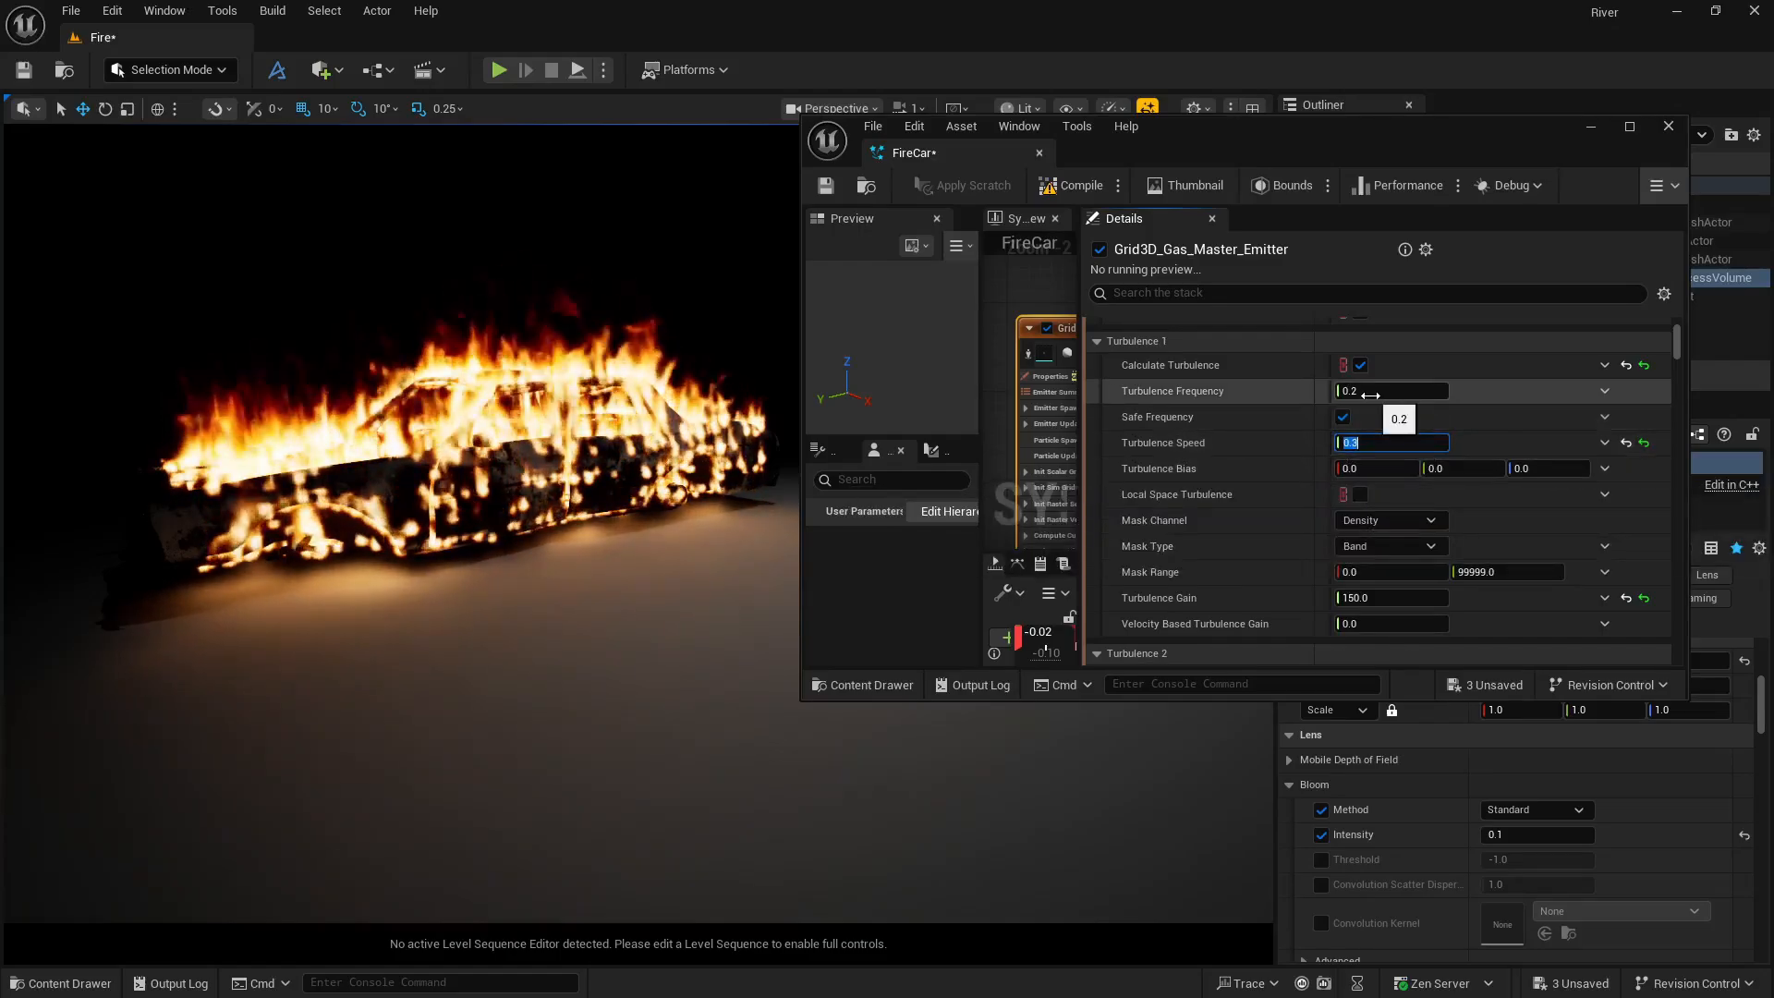
# Enable Calculate Wind for the gas emitter, with Wind Direction X 3.0 and Wind Magnitude 1.0.
pyautogui.scroll(2, 1256, 522)
pyautogui.scroll(4, 1256, 514)
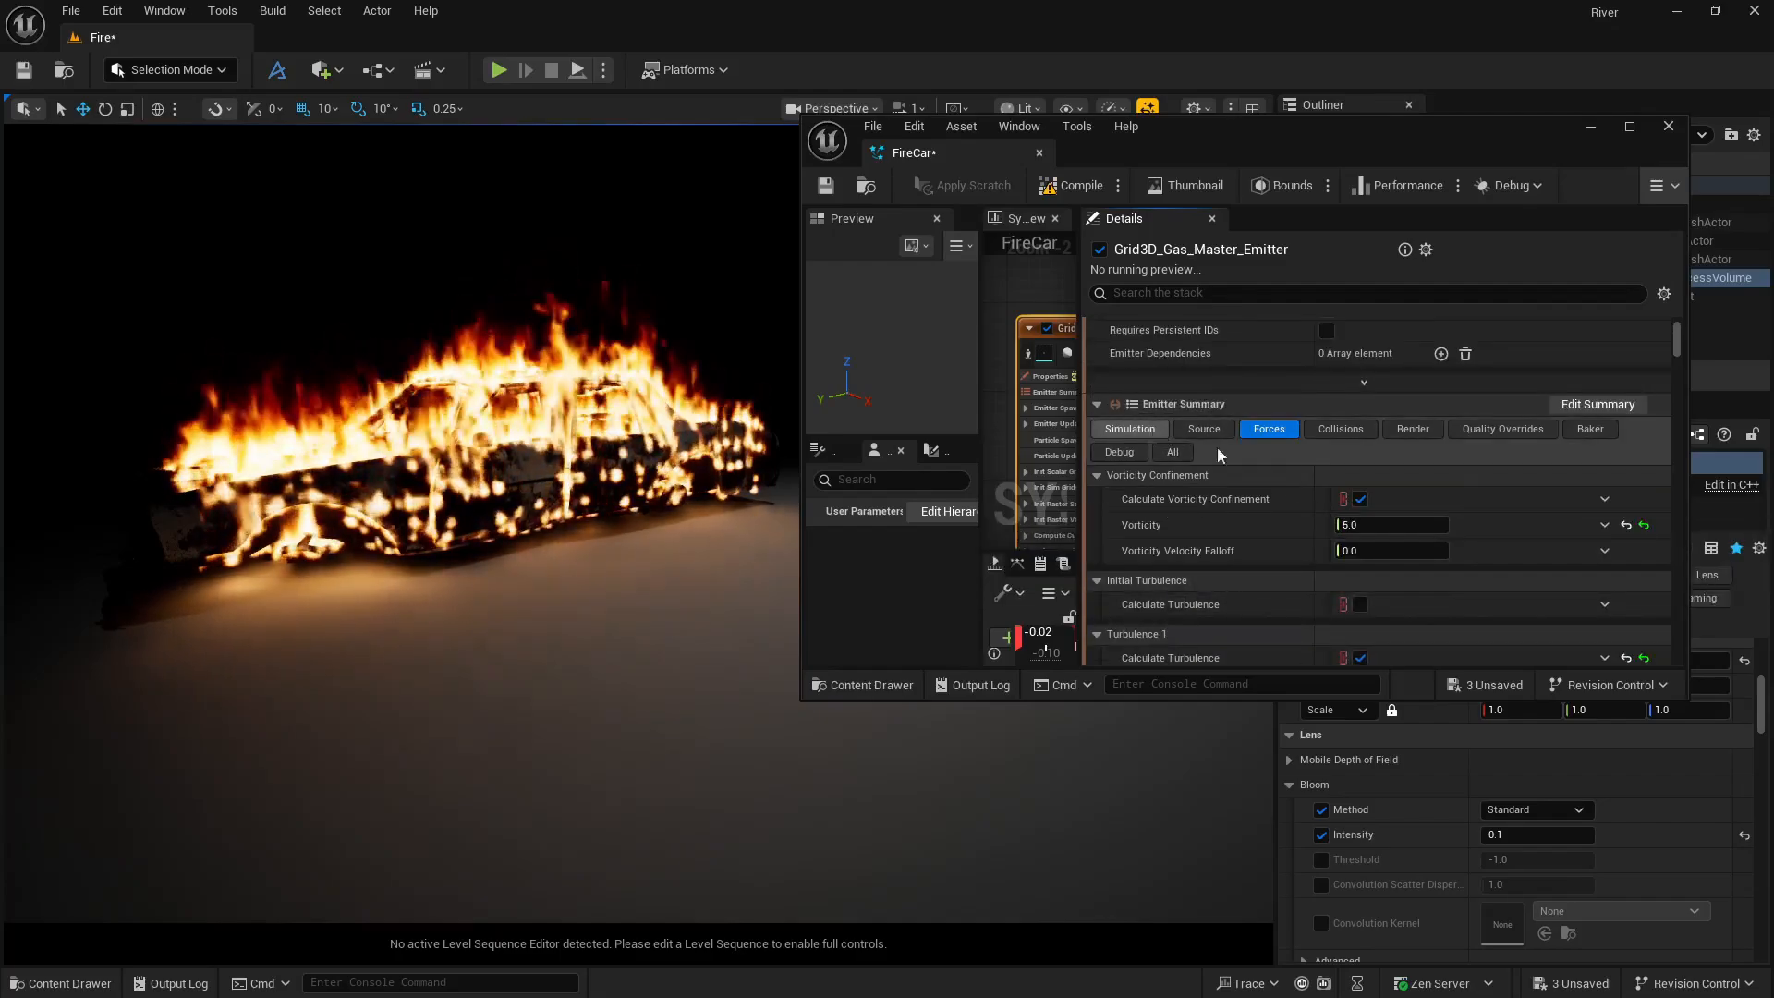
pyautogui.scroll(-8, 1296, 504)
pyautogui.scroll(-4, 1295, 501)
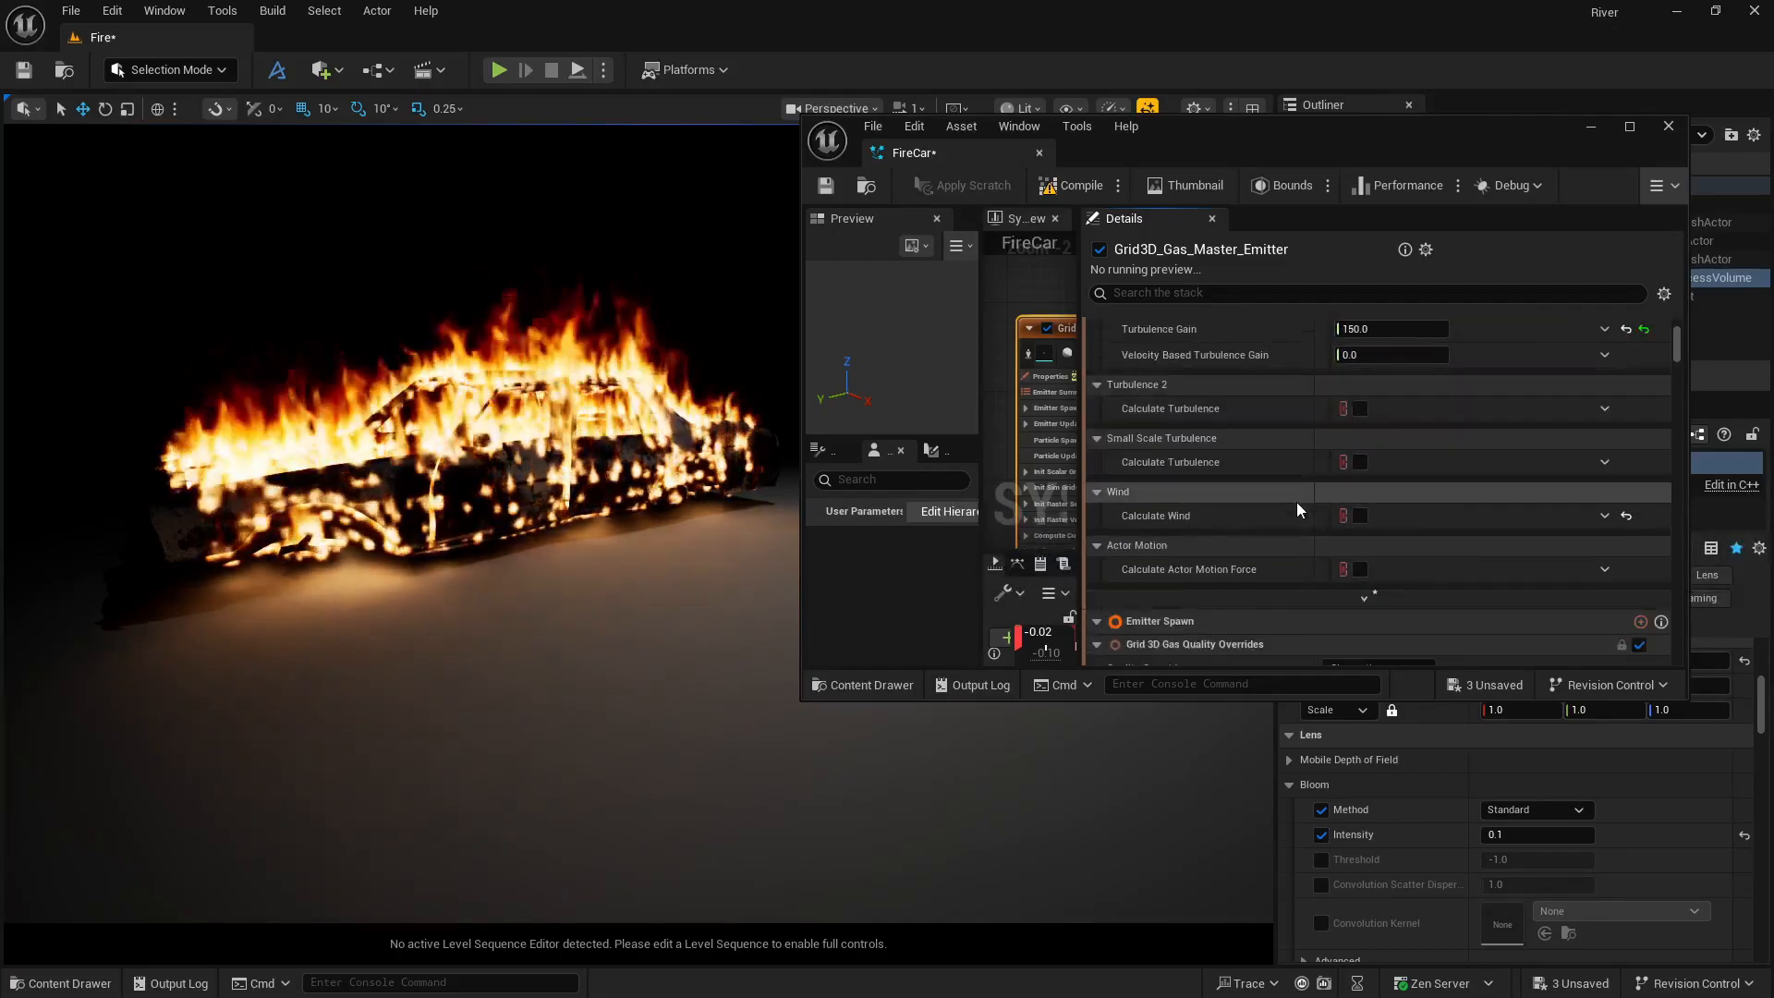
pyautogui.click(1361, 516)
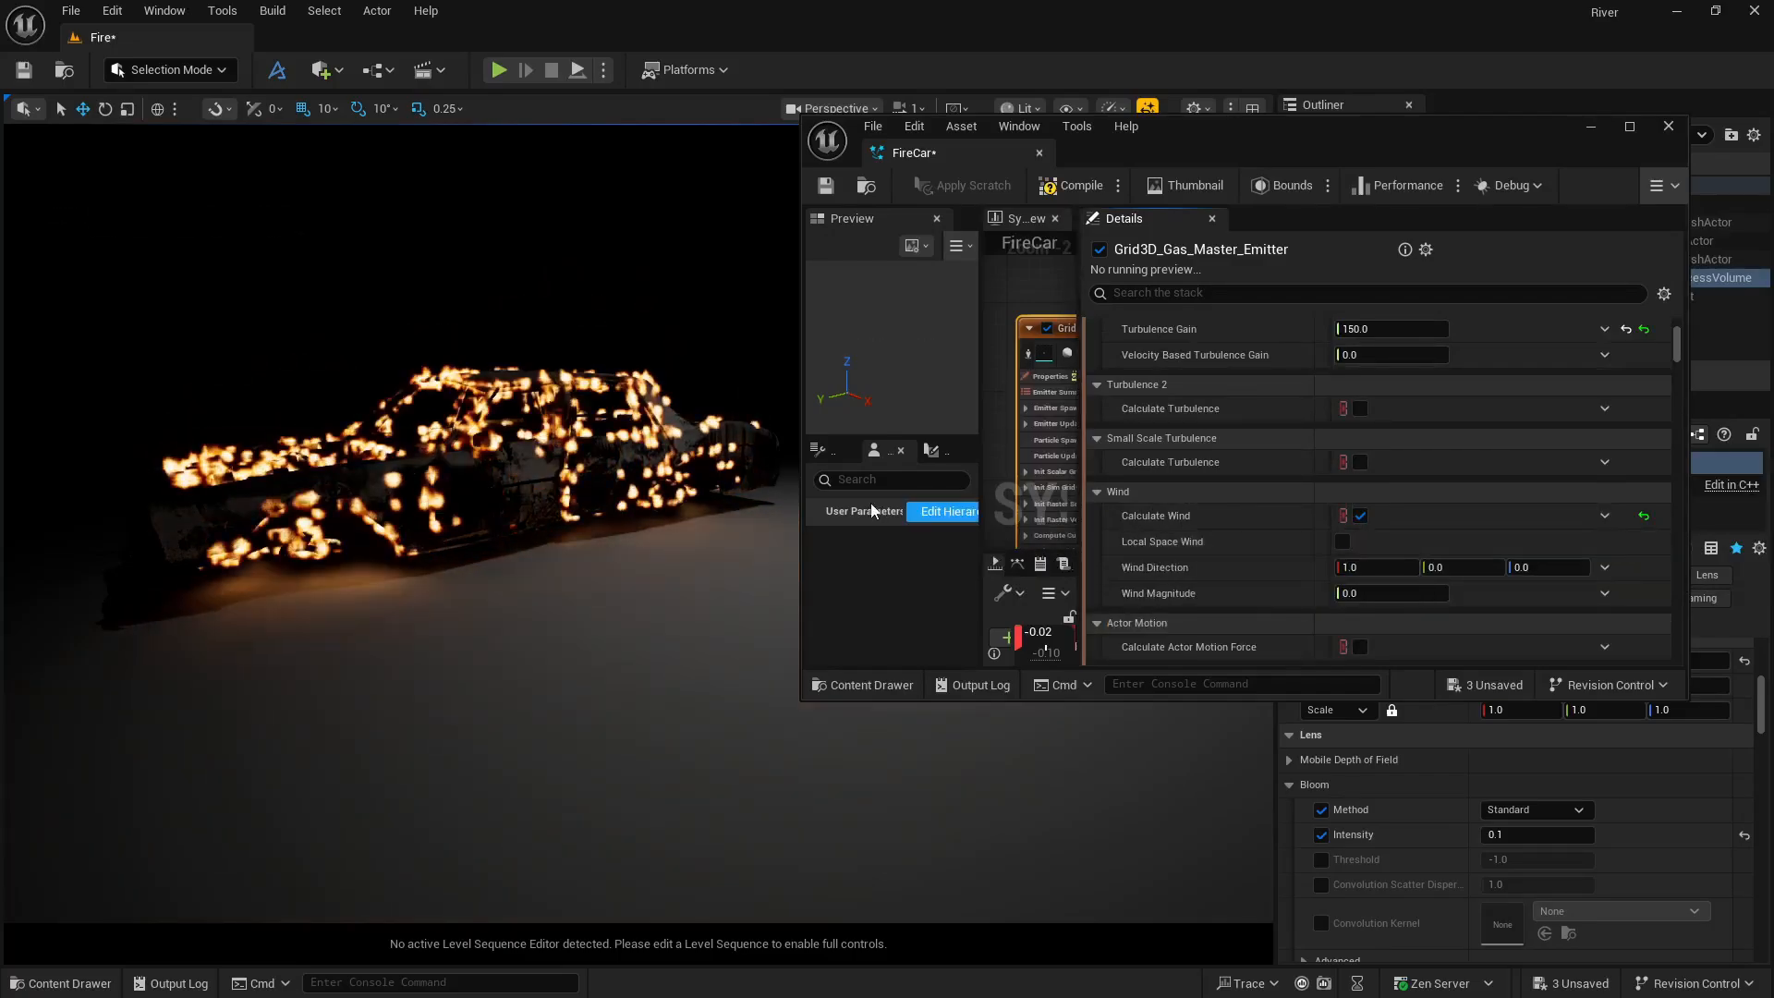
pyautogui.click(1372, 566)
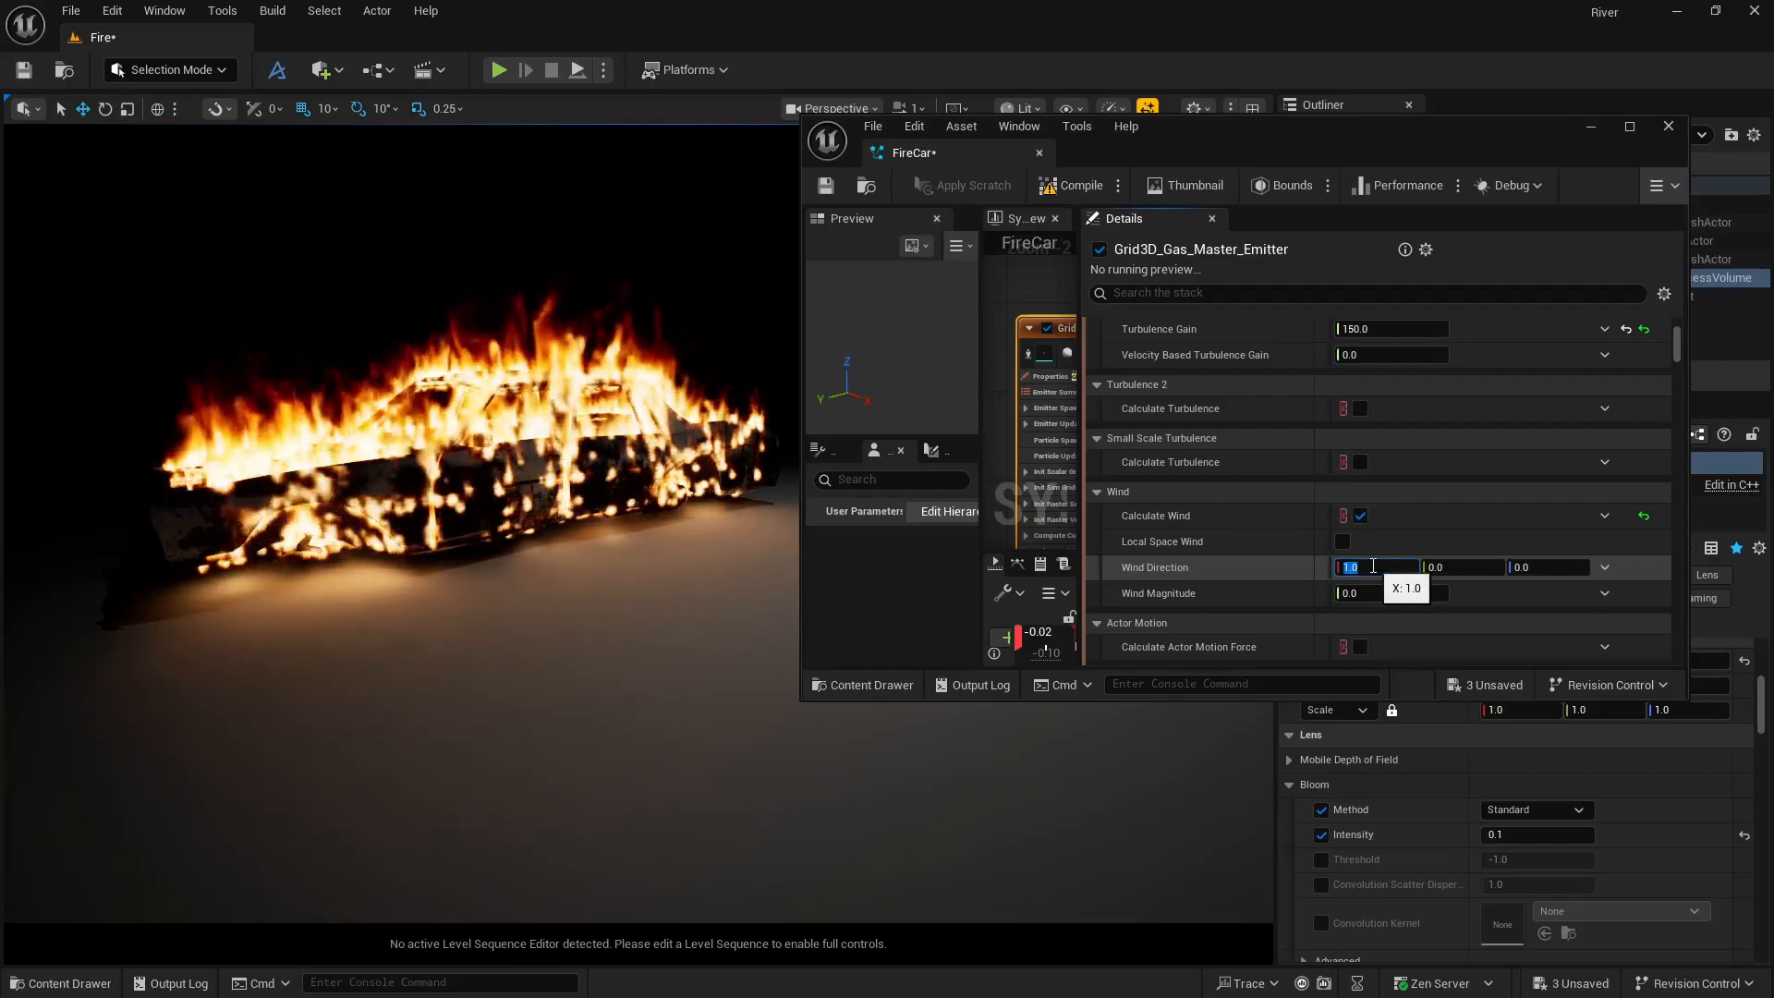
pyautogui.write('3')
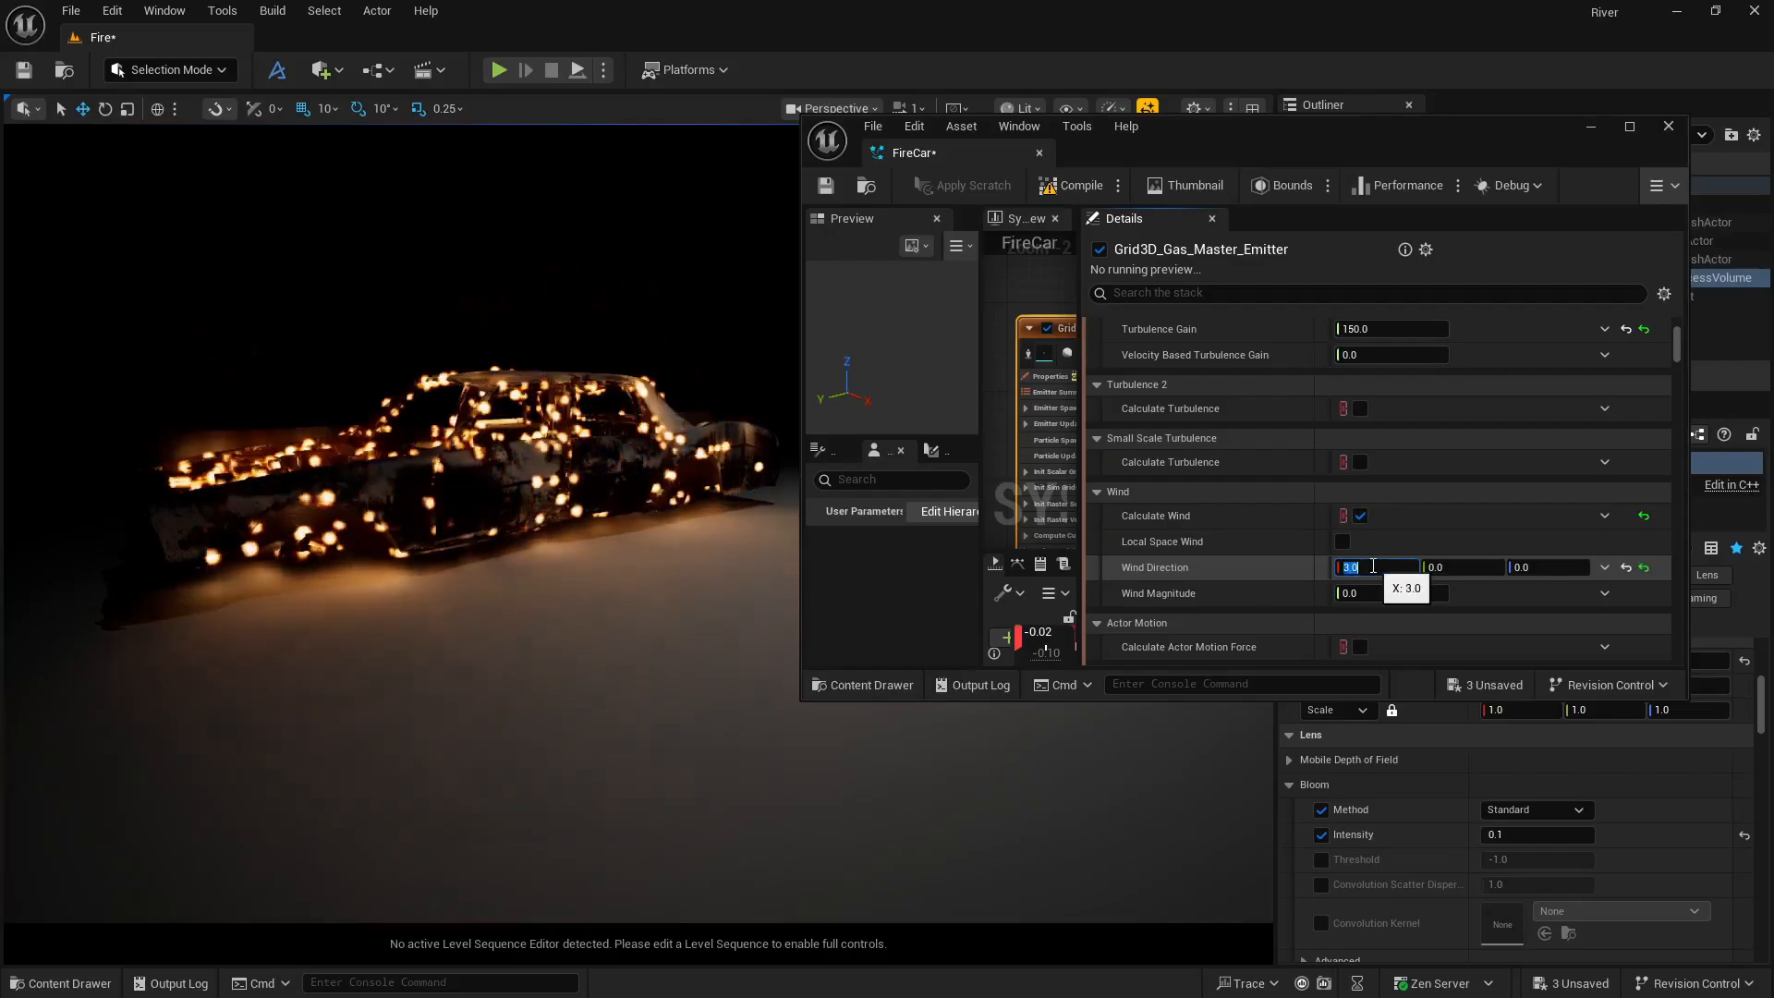
pyautogui.press('Return')
pyautogui.click(1385, 594)
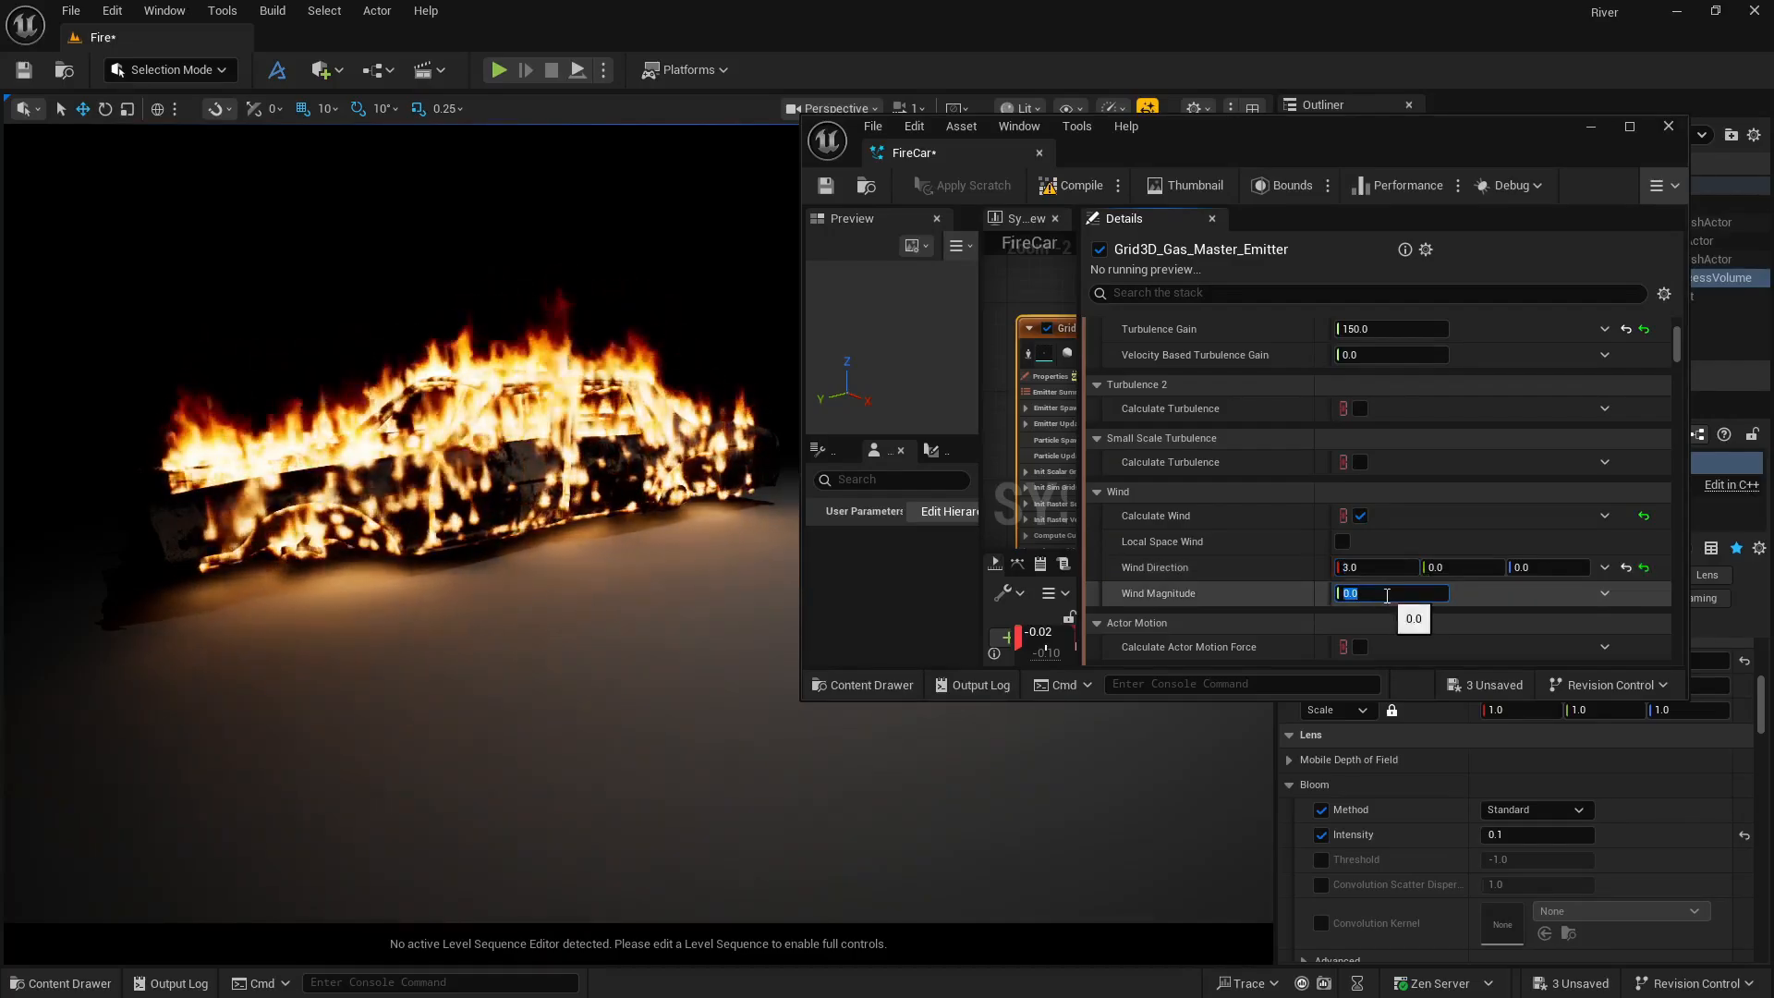
pyautogui.write('1')
pyautogui.press('Return')
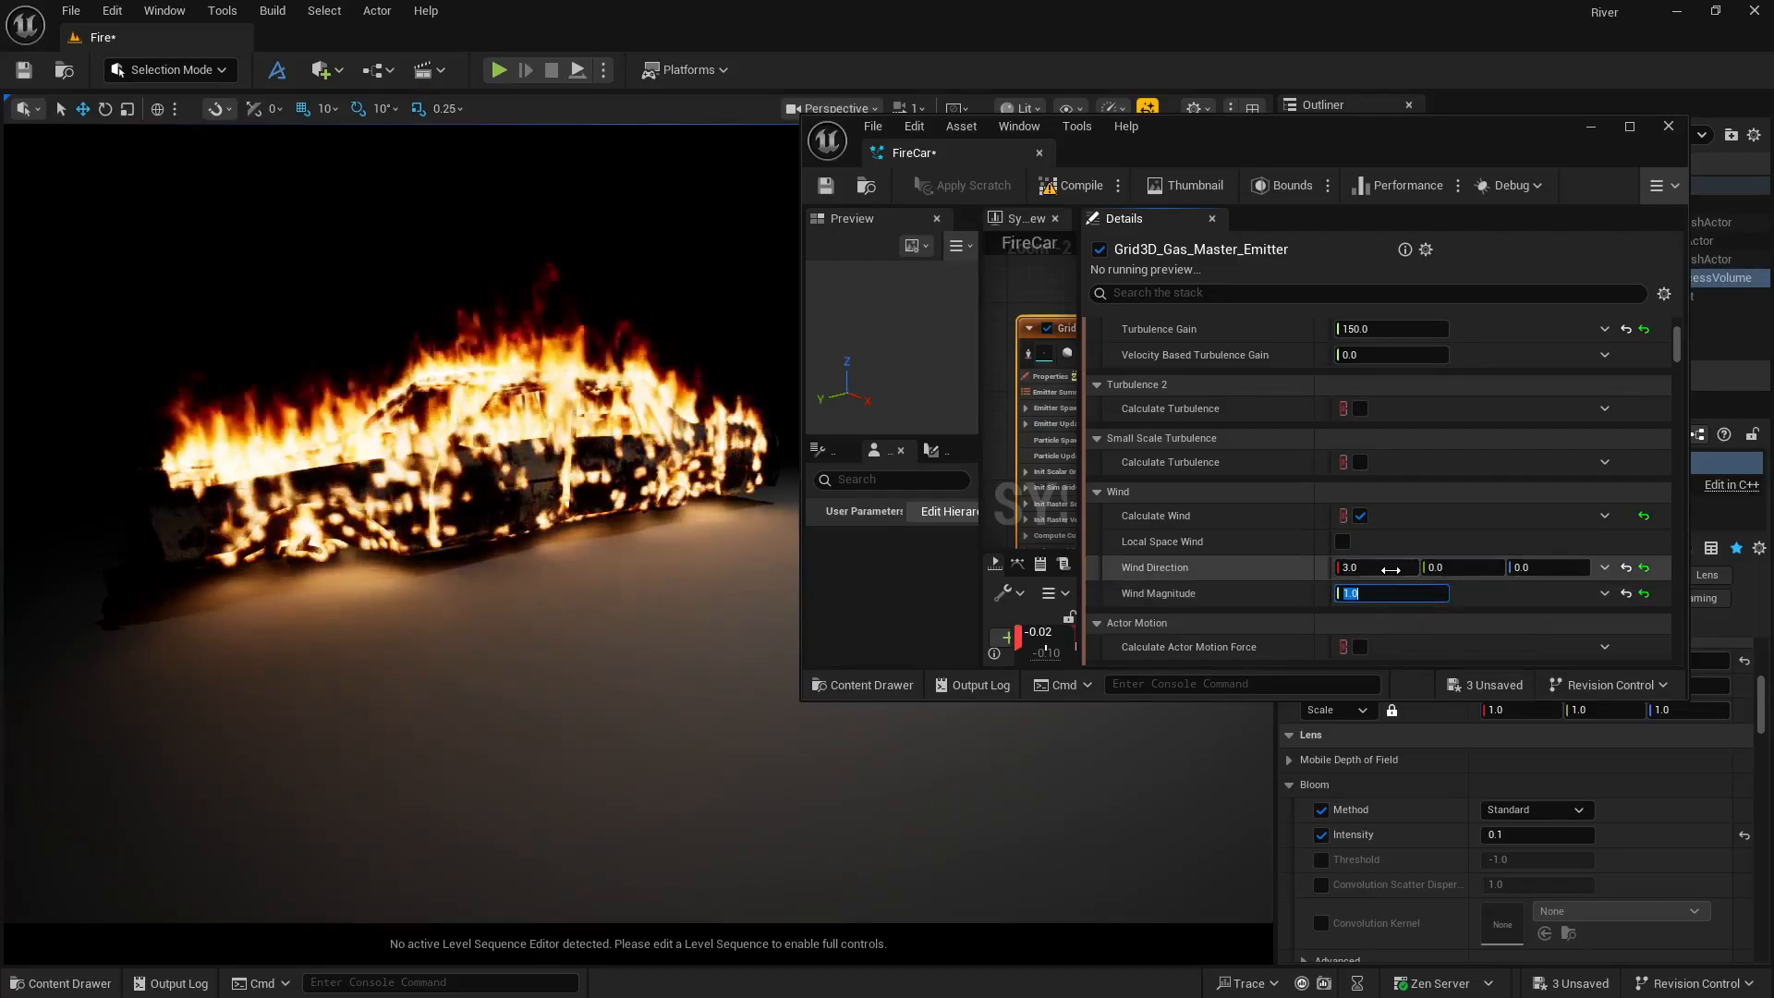
# Set Wind Direction Y to 5.0 and Wind Magnitude to 10.0, and check the burning car from another angle.
pyautogui.click(1461, 568)
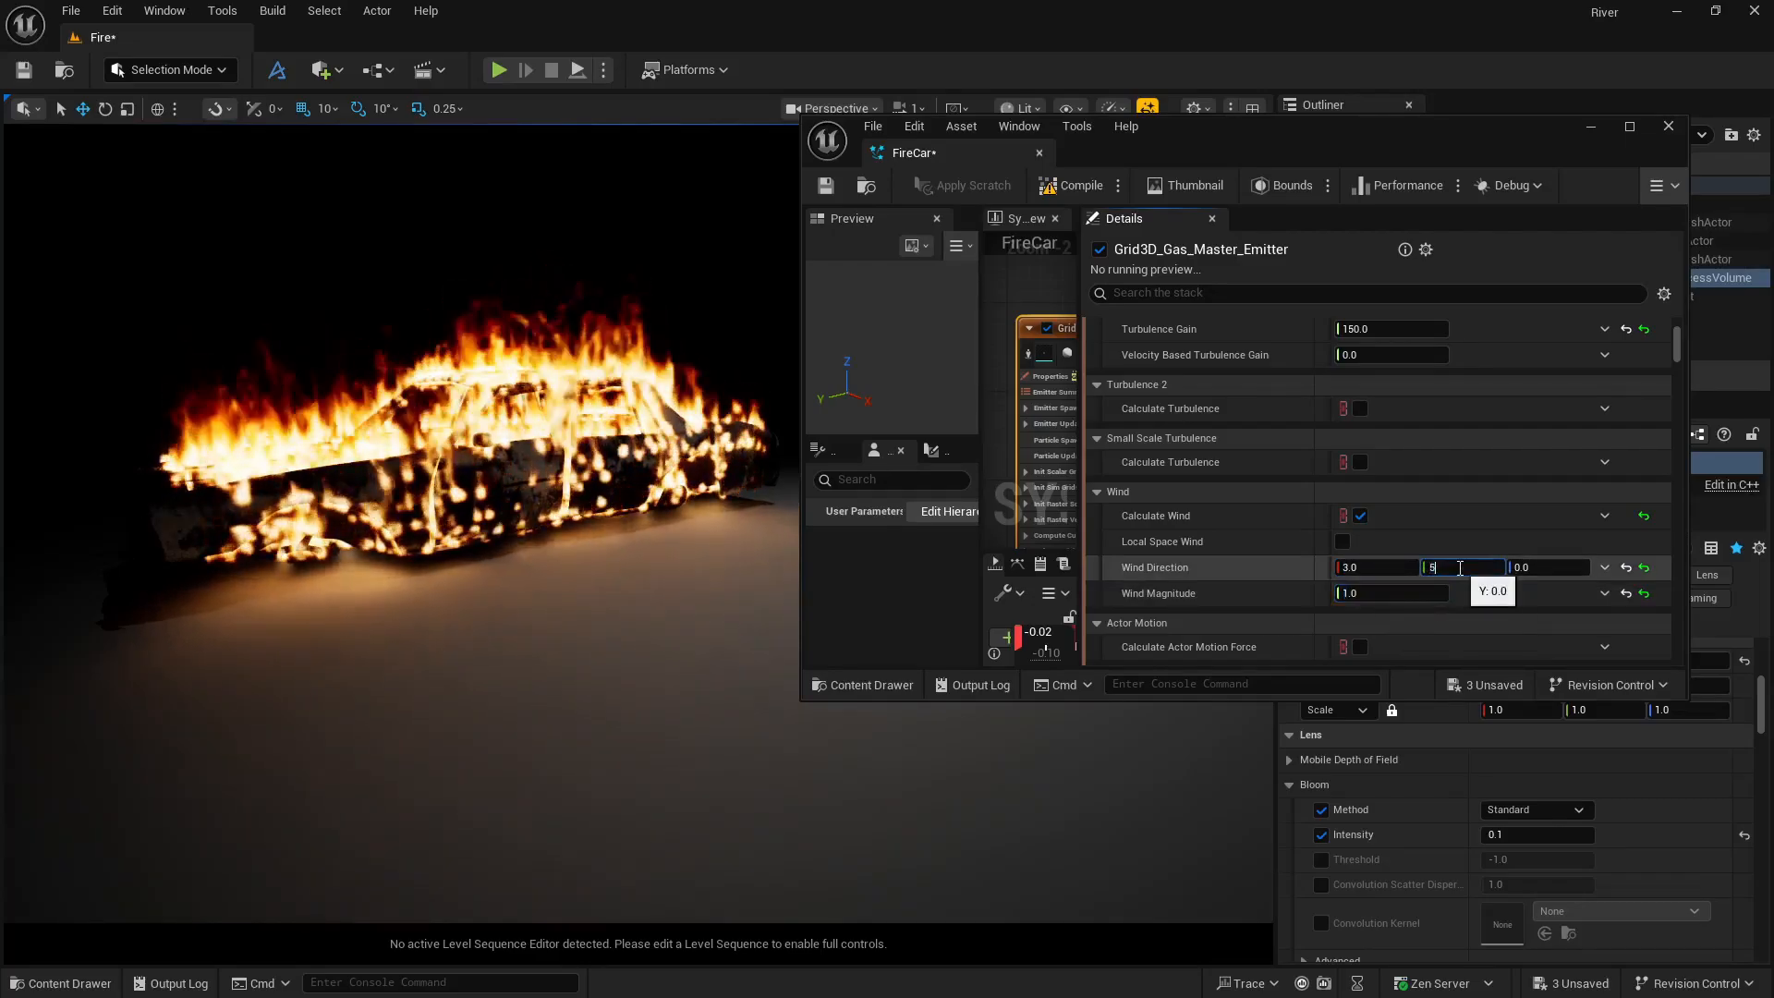
pyautogui.write('5')
pyautogui.press('Return')
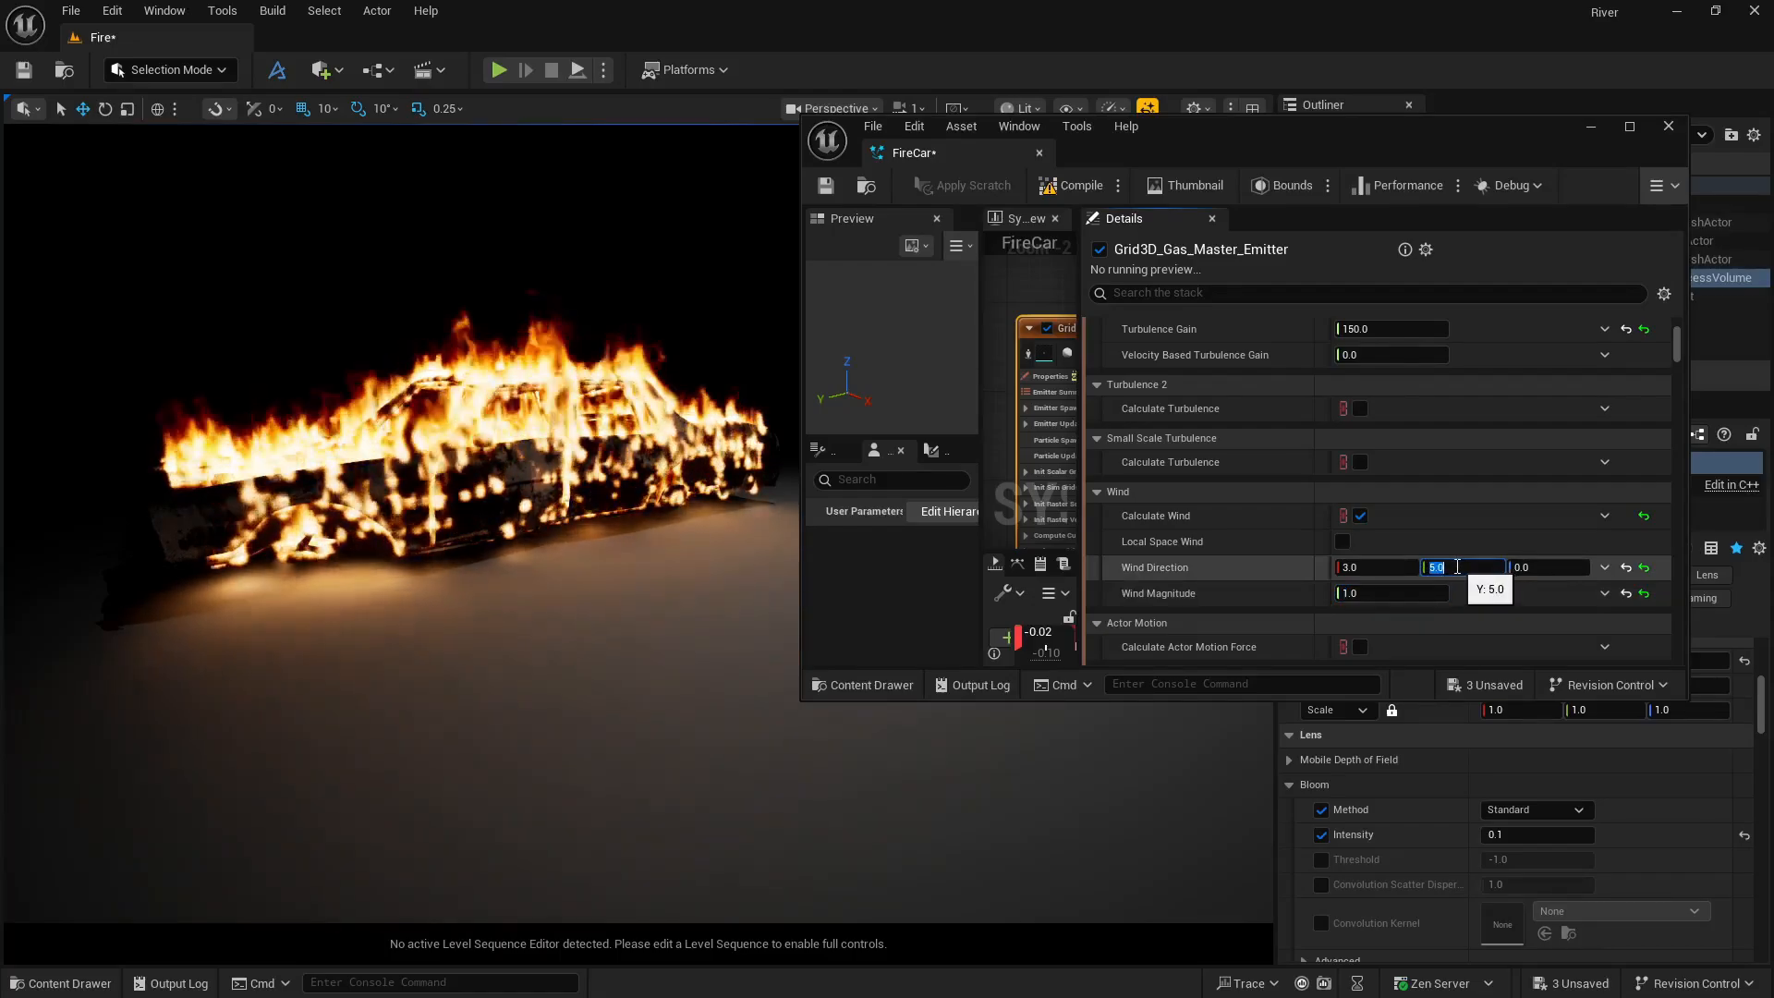
pyautogui.keyDown('alt'); pyautogui.moveTo(591, 499); pyautogui.dragTo(795, 508); pyautogui.keyUp('alt')
pyautogui.keyDown('alt'); pyautogui.moveTo(592, 499); pyautogui.dragTo(443, 499); pyautogui.keyUp('alt')
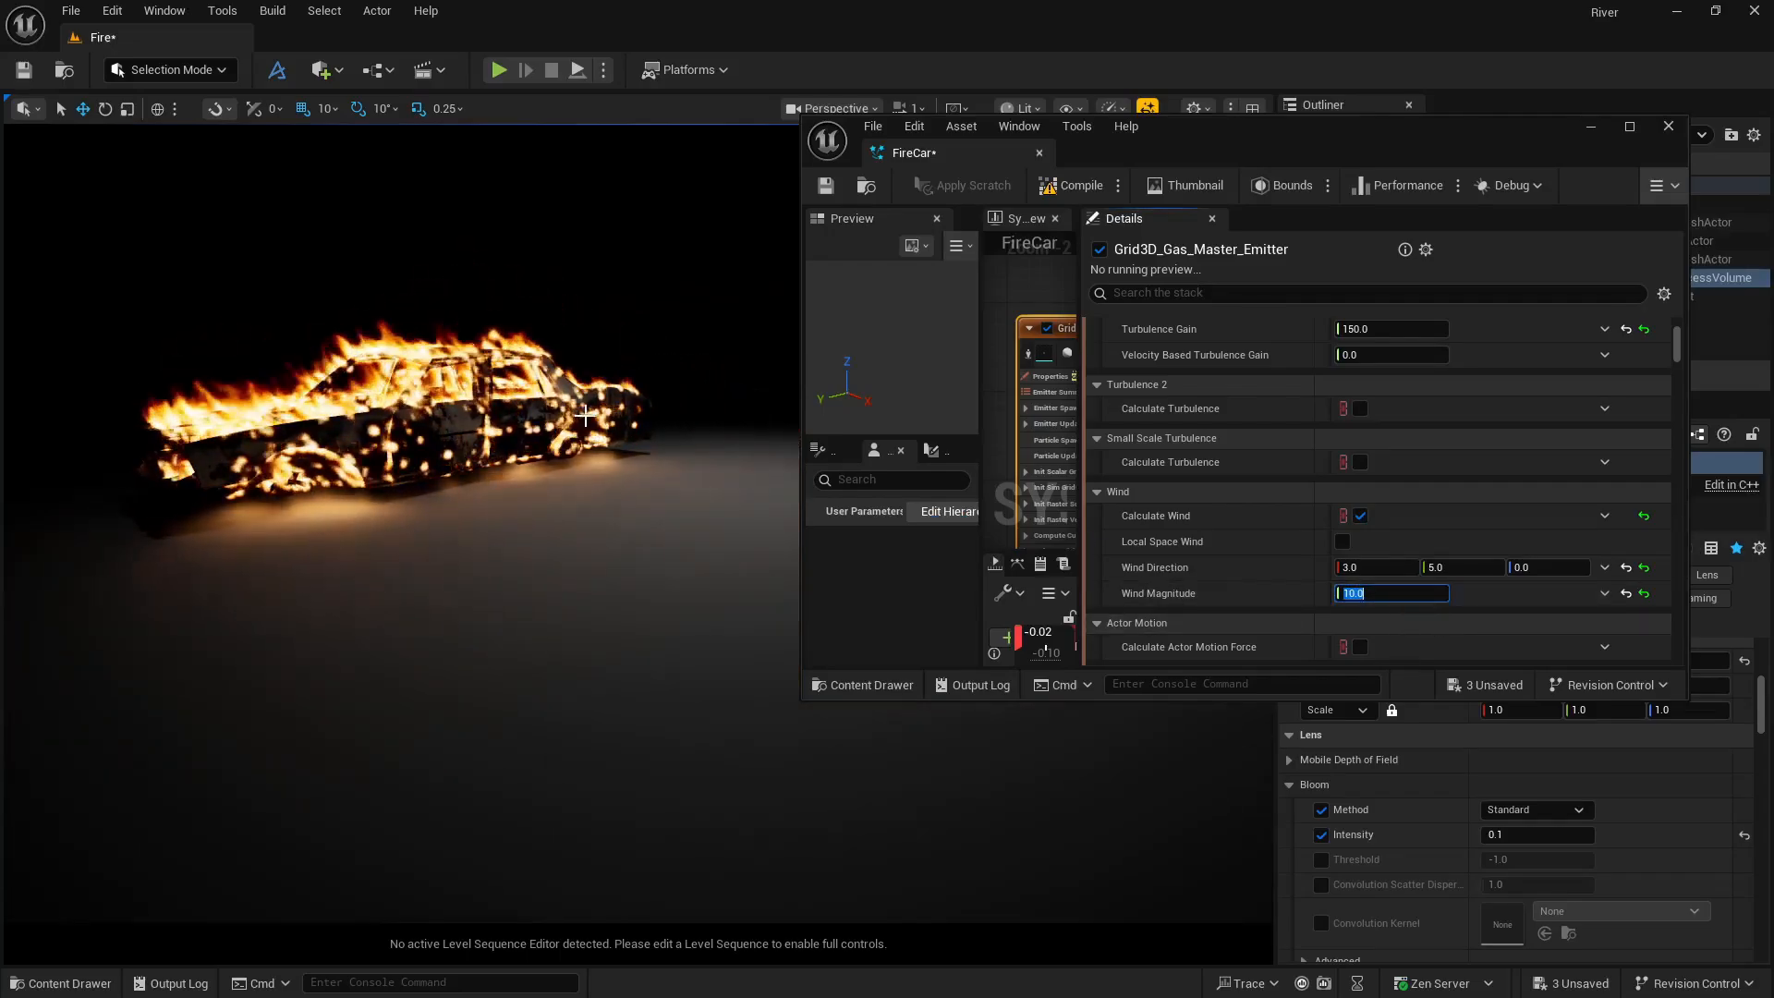
# Set the gas emitter's Wind Magnitude to 6.0 and check the burning car from several angles.
pyautogui.keyDown('alt'); pyautogui.moveTo(591, 499); pyautogui.dragTo(443, 504); pyautogui.keyUp('alt')
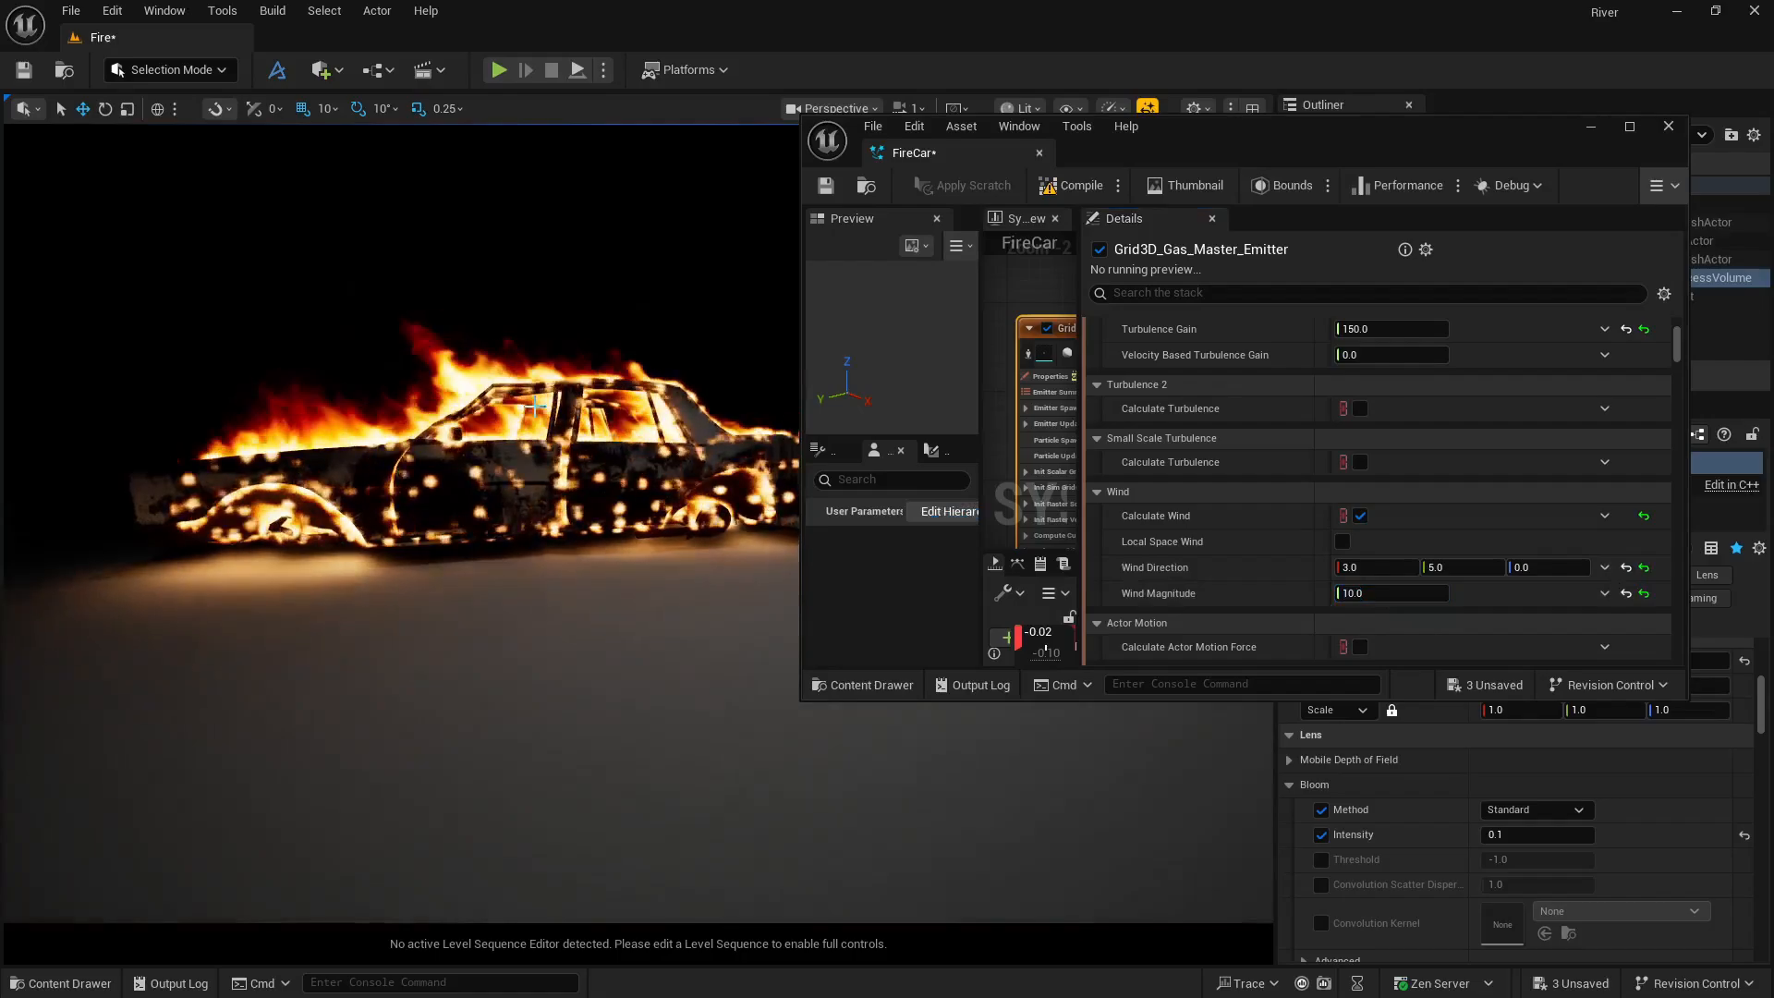
pyautogui.keyDown('alt'); pyautogui.moveTo(535, 406); pyautogui.dragTo(702, 415); pyautogui.keyUp('alt')
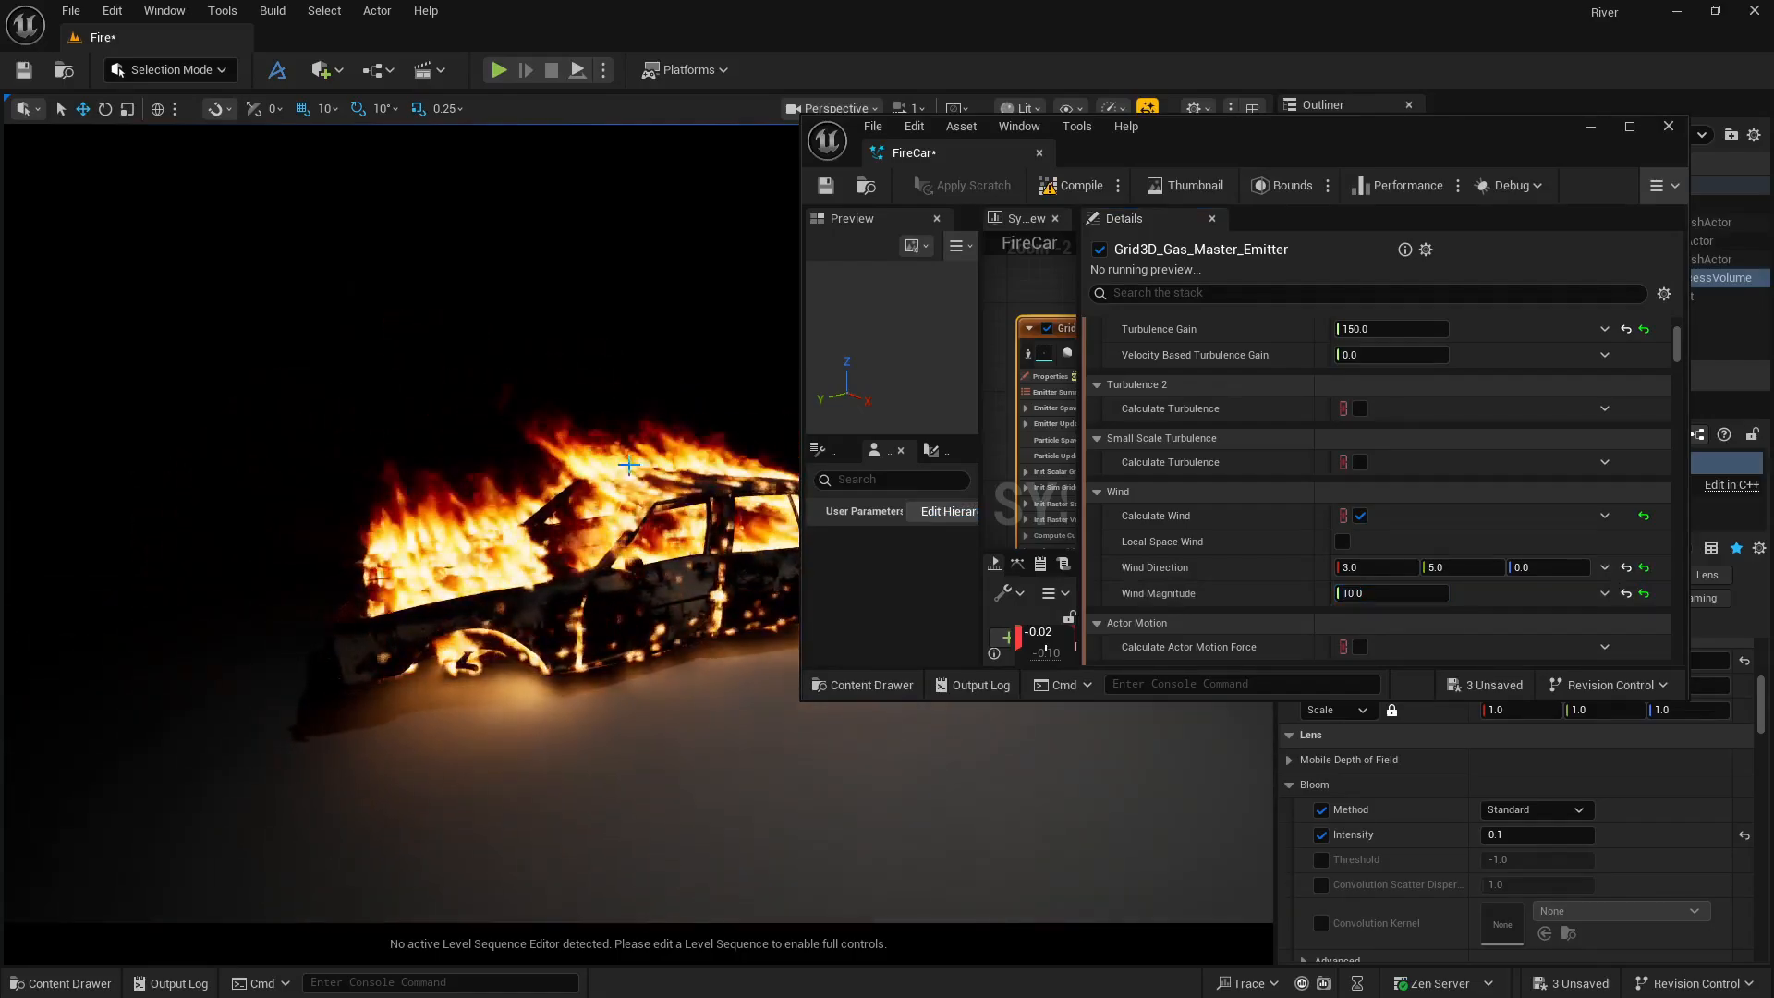
pyautogui.keyDown('alt'); pyautogui.moveTo(691, 551); pyautogui.dragTo(781, 578); pyautogui.keyUp('alt')
pyautogui.moveTo(638, 518)
pyautogui.keyDown('alt'); pyautogui.mouseDown()
pyautogui.moveTo(661, 508)
pyautogui.moveTo(647, 462)
pyautogui.moveTo(610, 448)
pyautogui.mouseUp(); pyautogui.keyUp('alt')
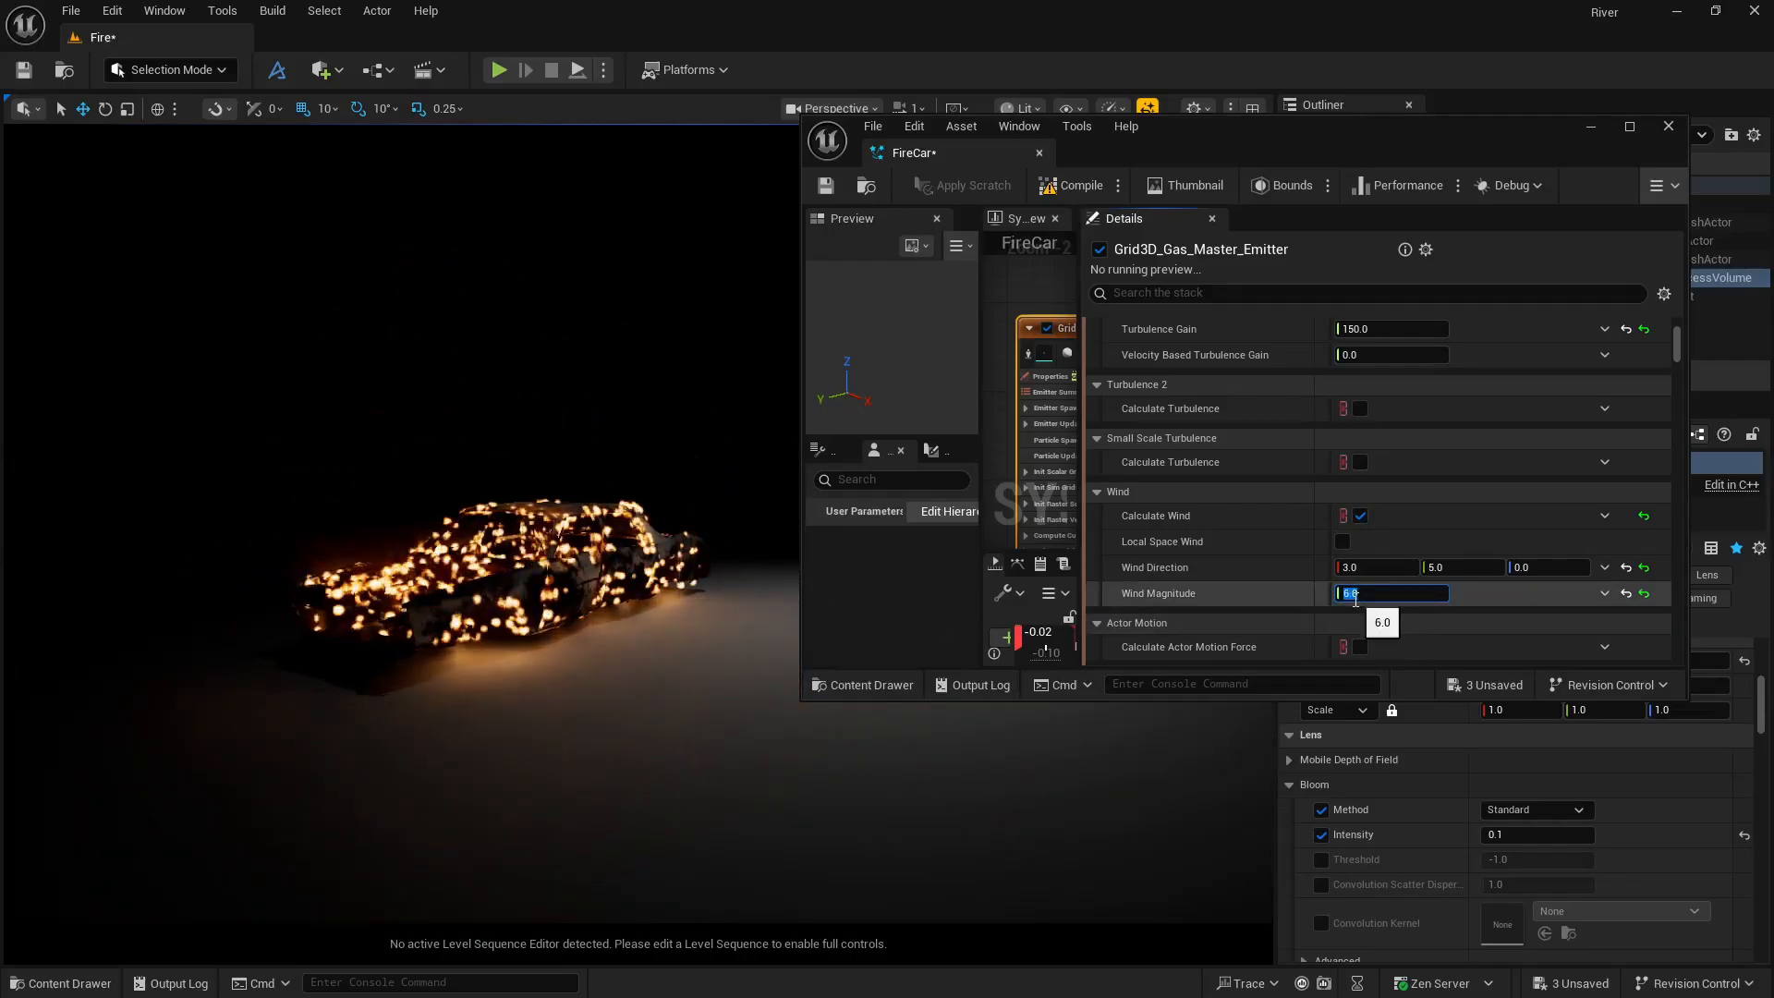
pyautogui.moveTo(745, 602); pyautogui.dragTo(692, 601, button='right')
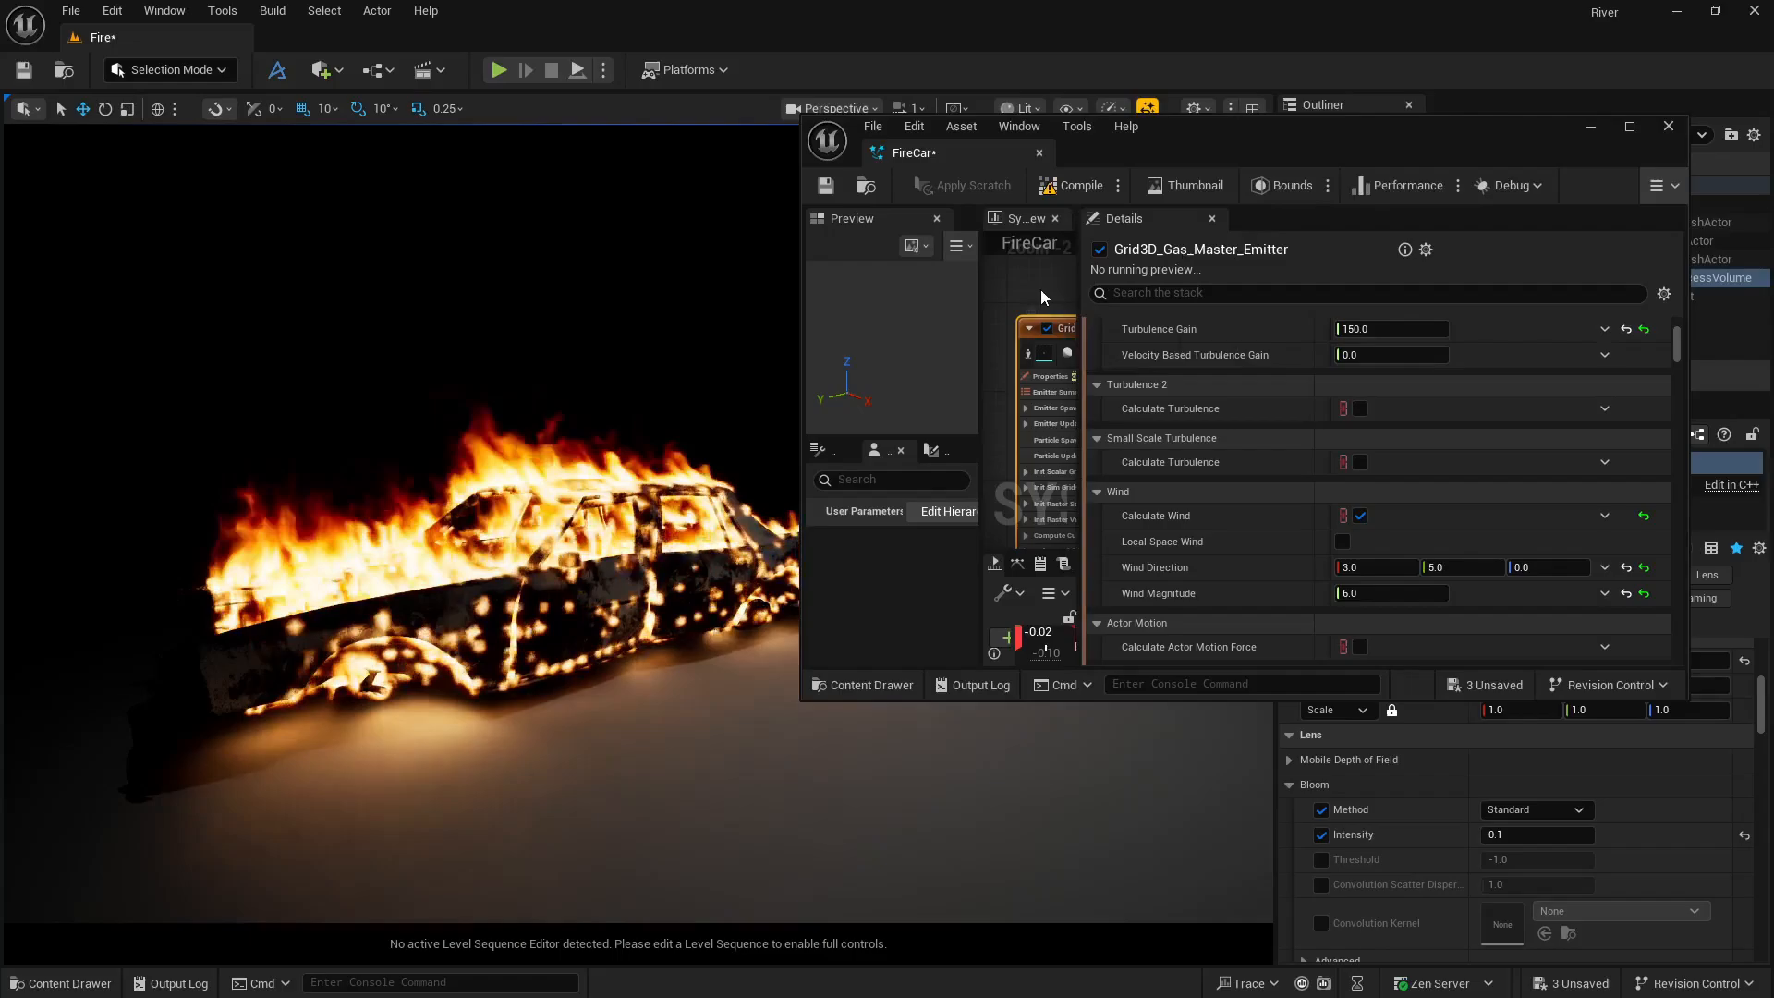
# Review the FireCar emitter's Initialize Particle settings and set its Spawn Rate to 10000.
pyautogui.moveTo(1040, 290); pyautogui.dragTo(869, 231, button='right')
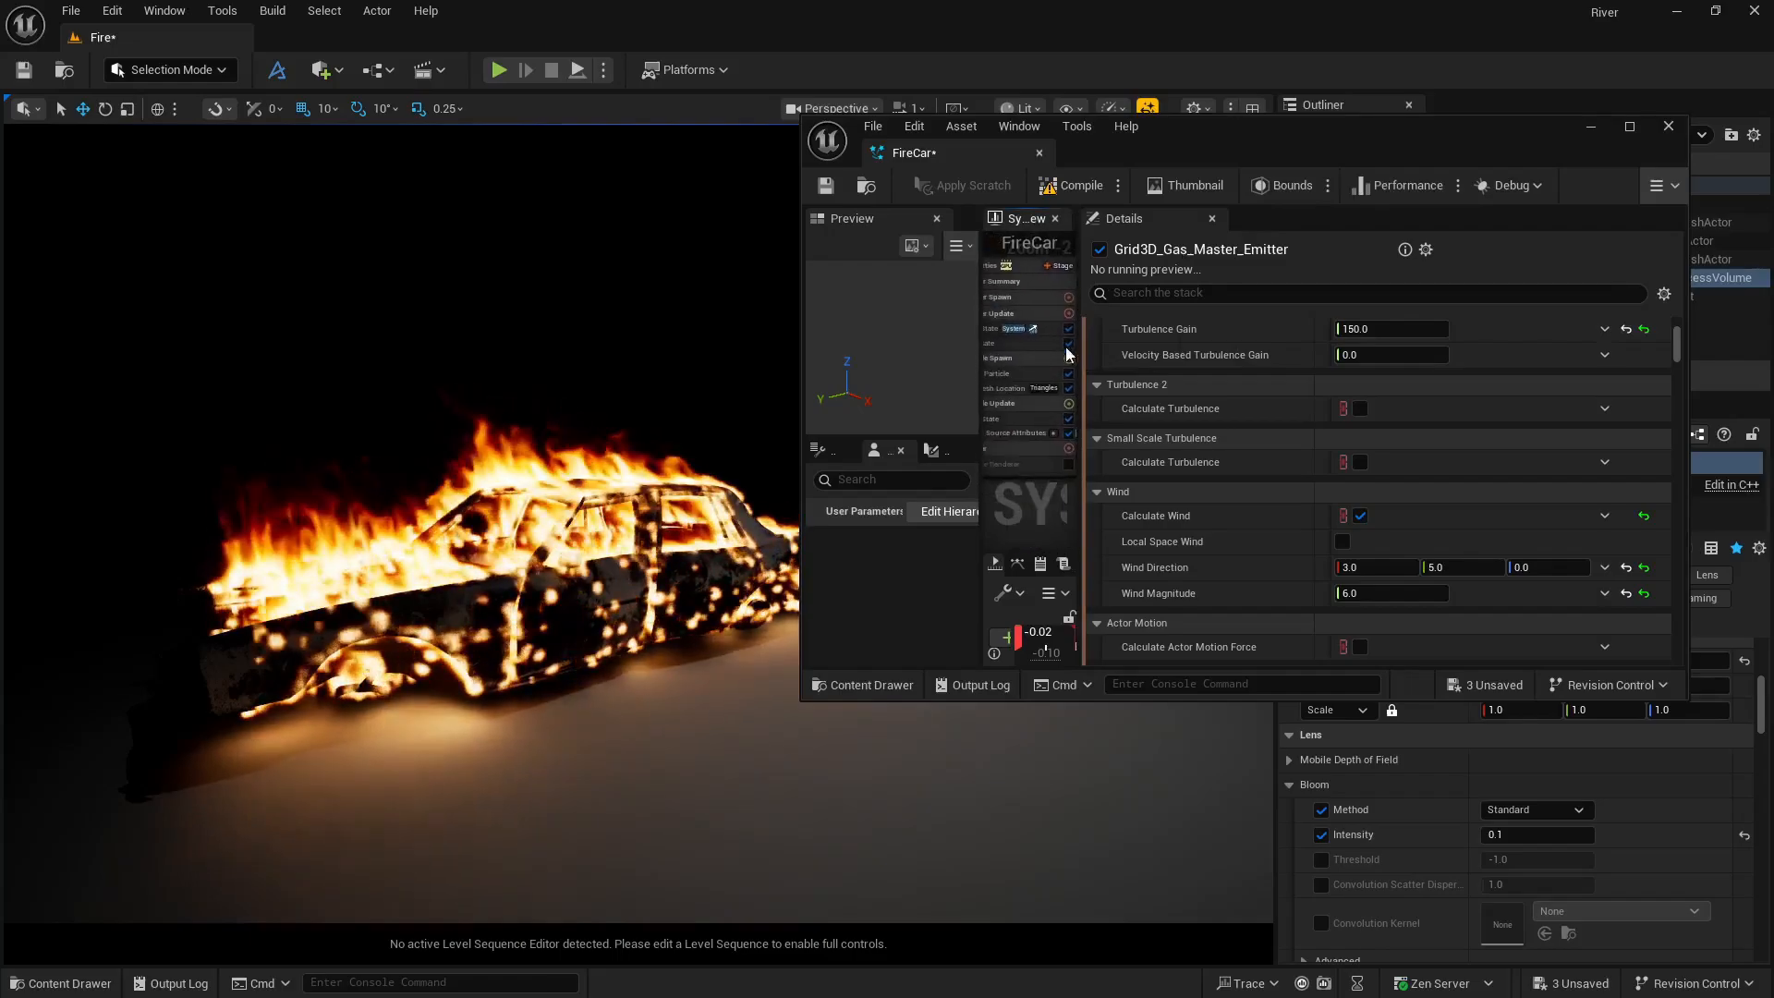
pyautogui.click(1021, 431)
pyautogui.moveTo(1047, 491); pyautogui.dragTo(1064, 536, button='right')
pyautogui.click(1021, 421)
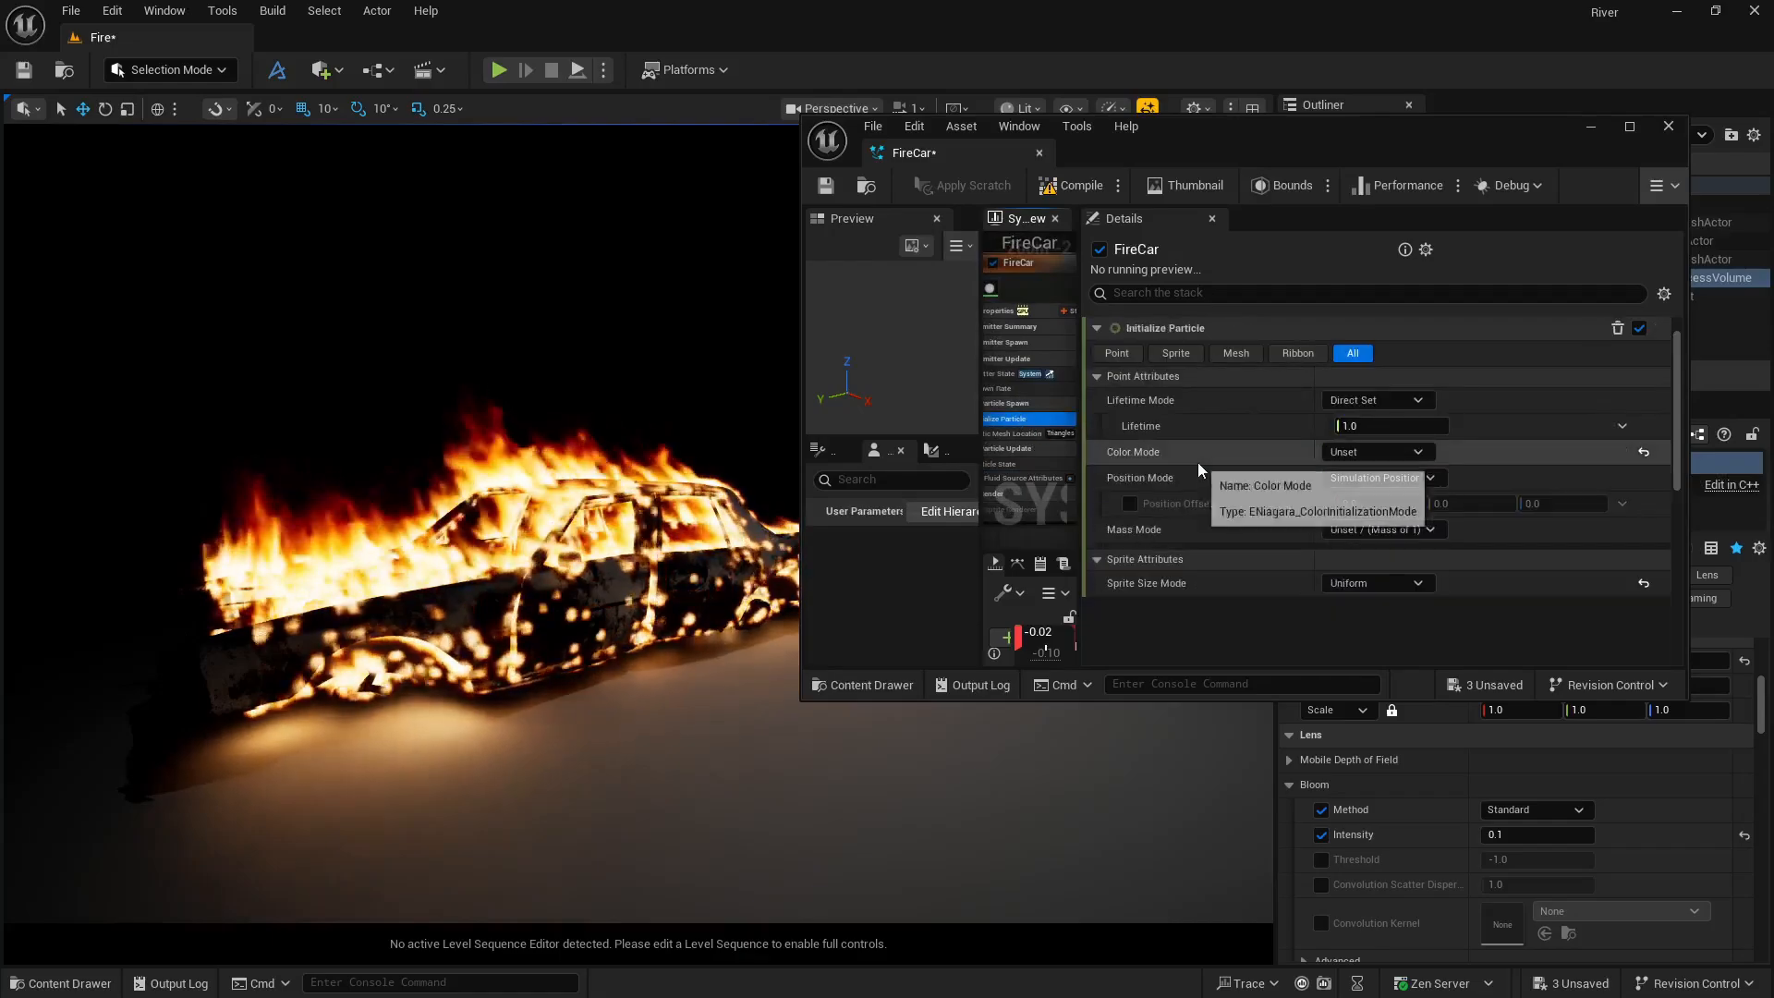
pyautogui.scroll(-3, 1229, 504)
pyautogui.scroll(-2, 1229, 505)
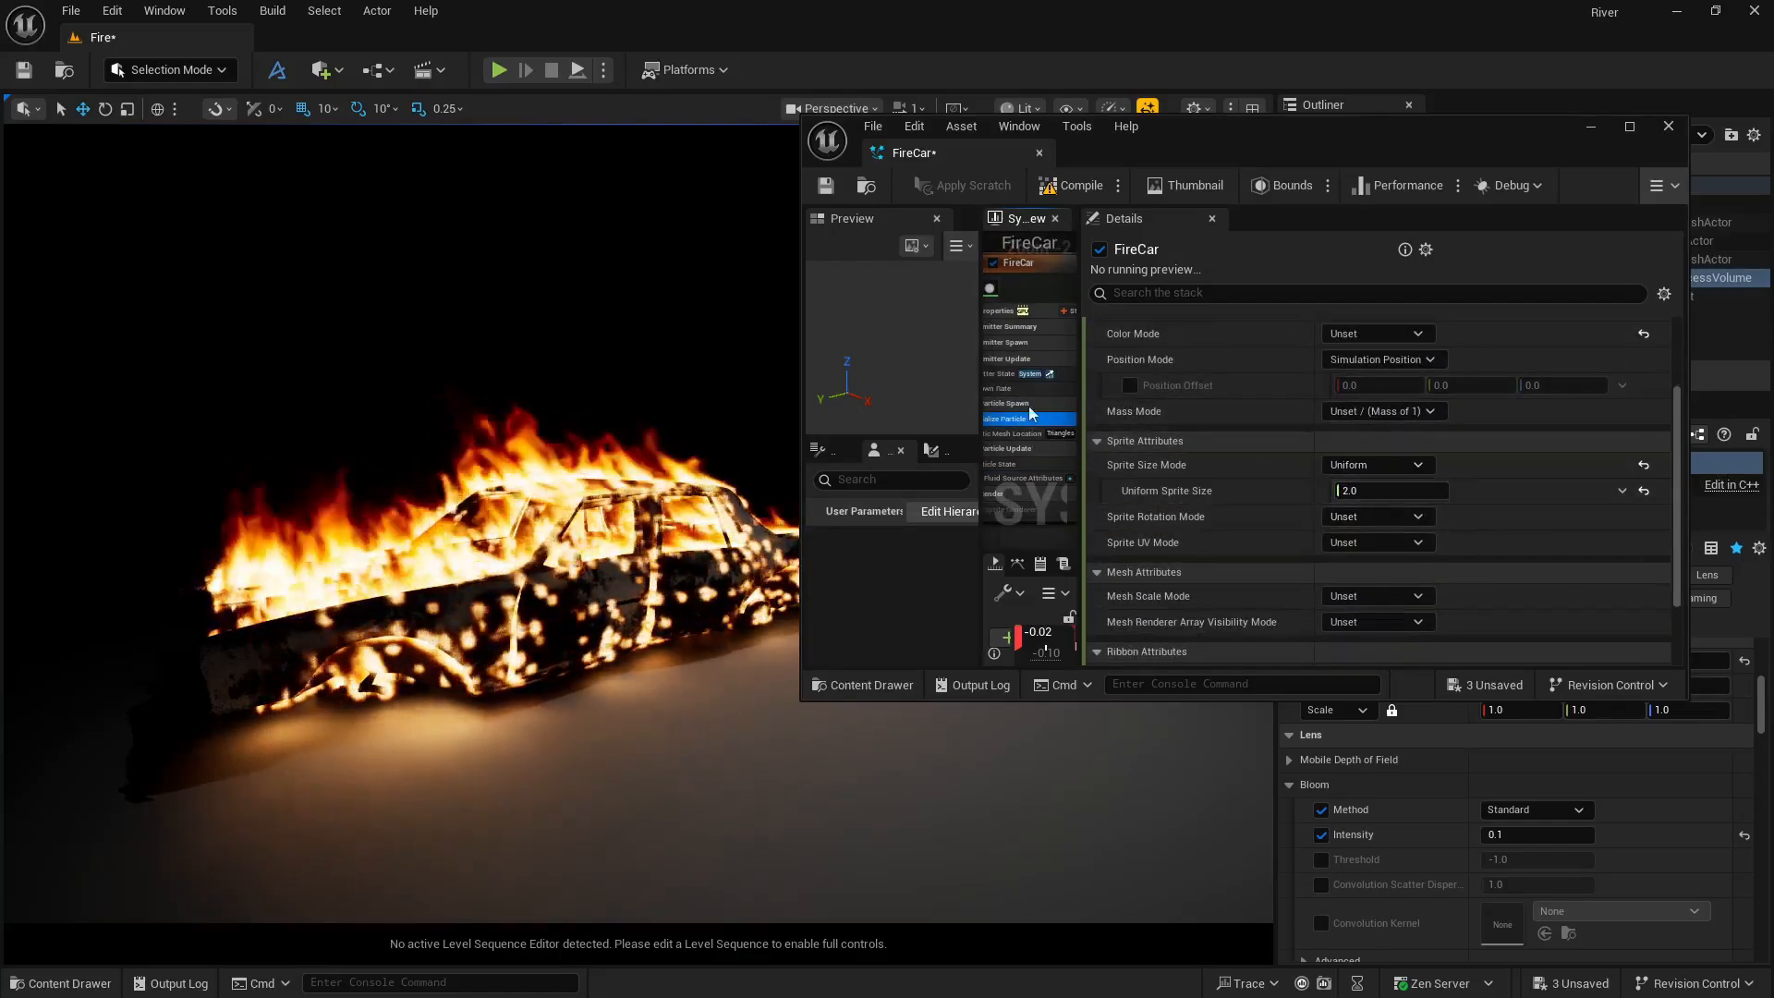
pyautogui.click(1006, 389)
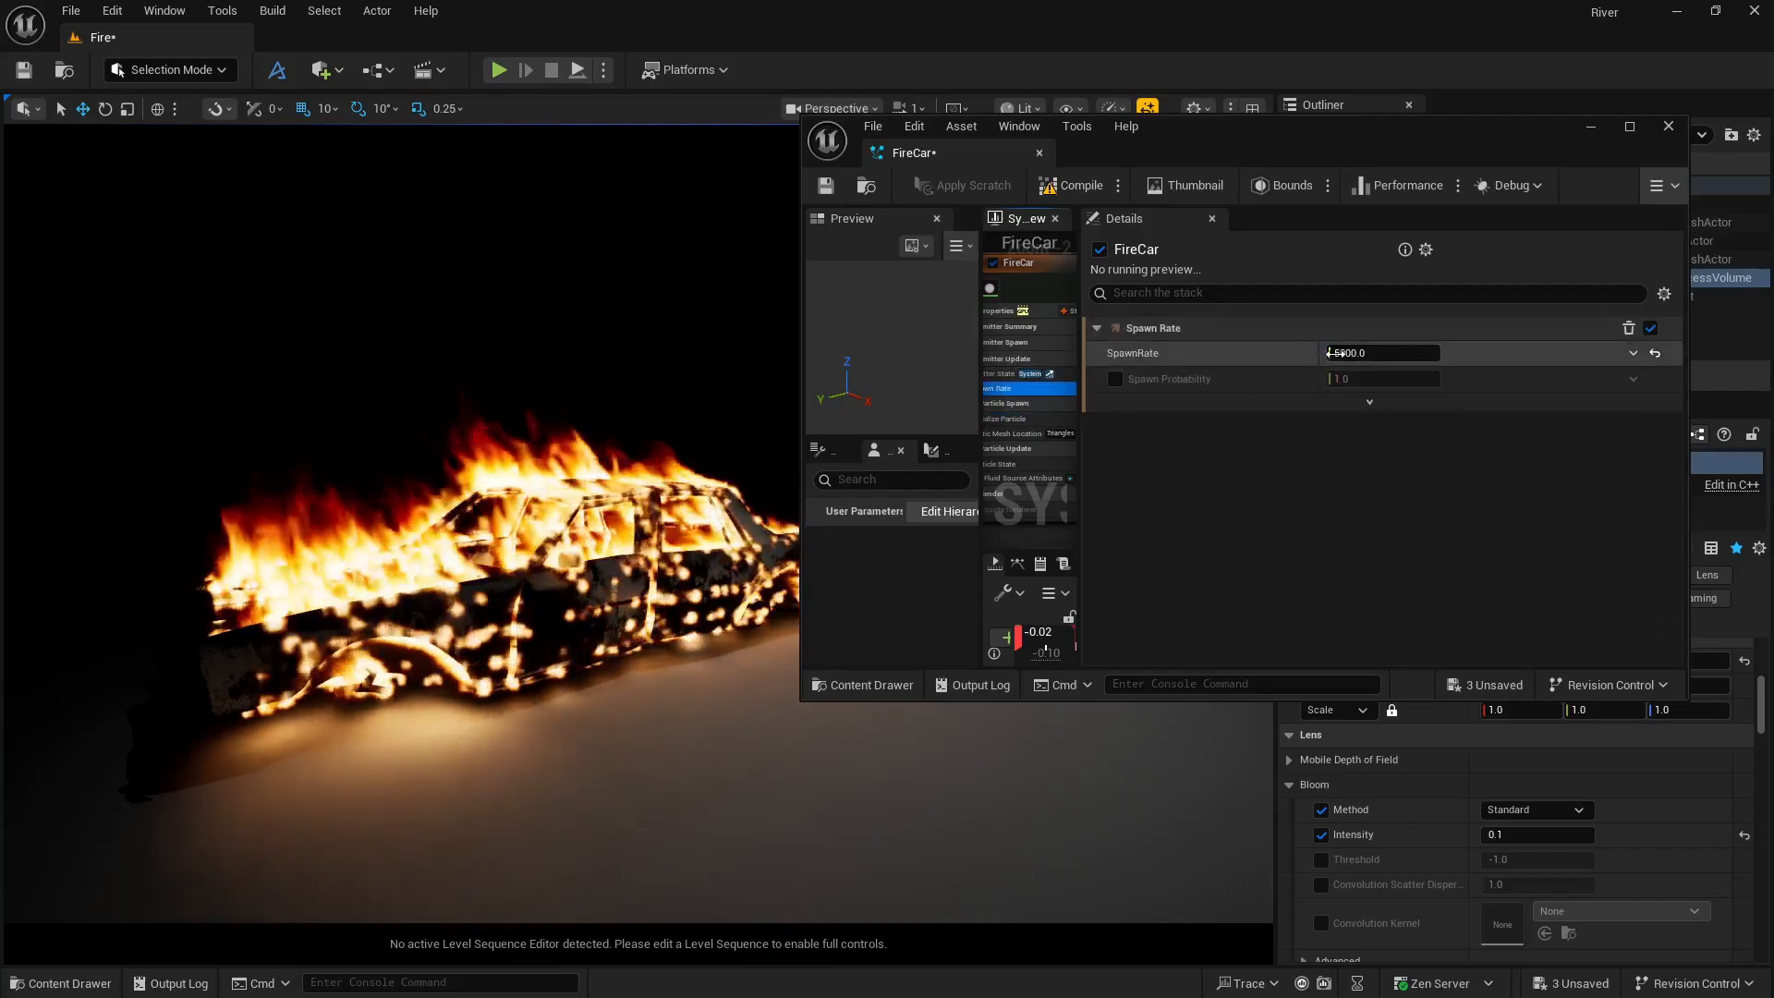
pyautogui.click(1365, 353)
pyautogui.write('1000')
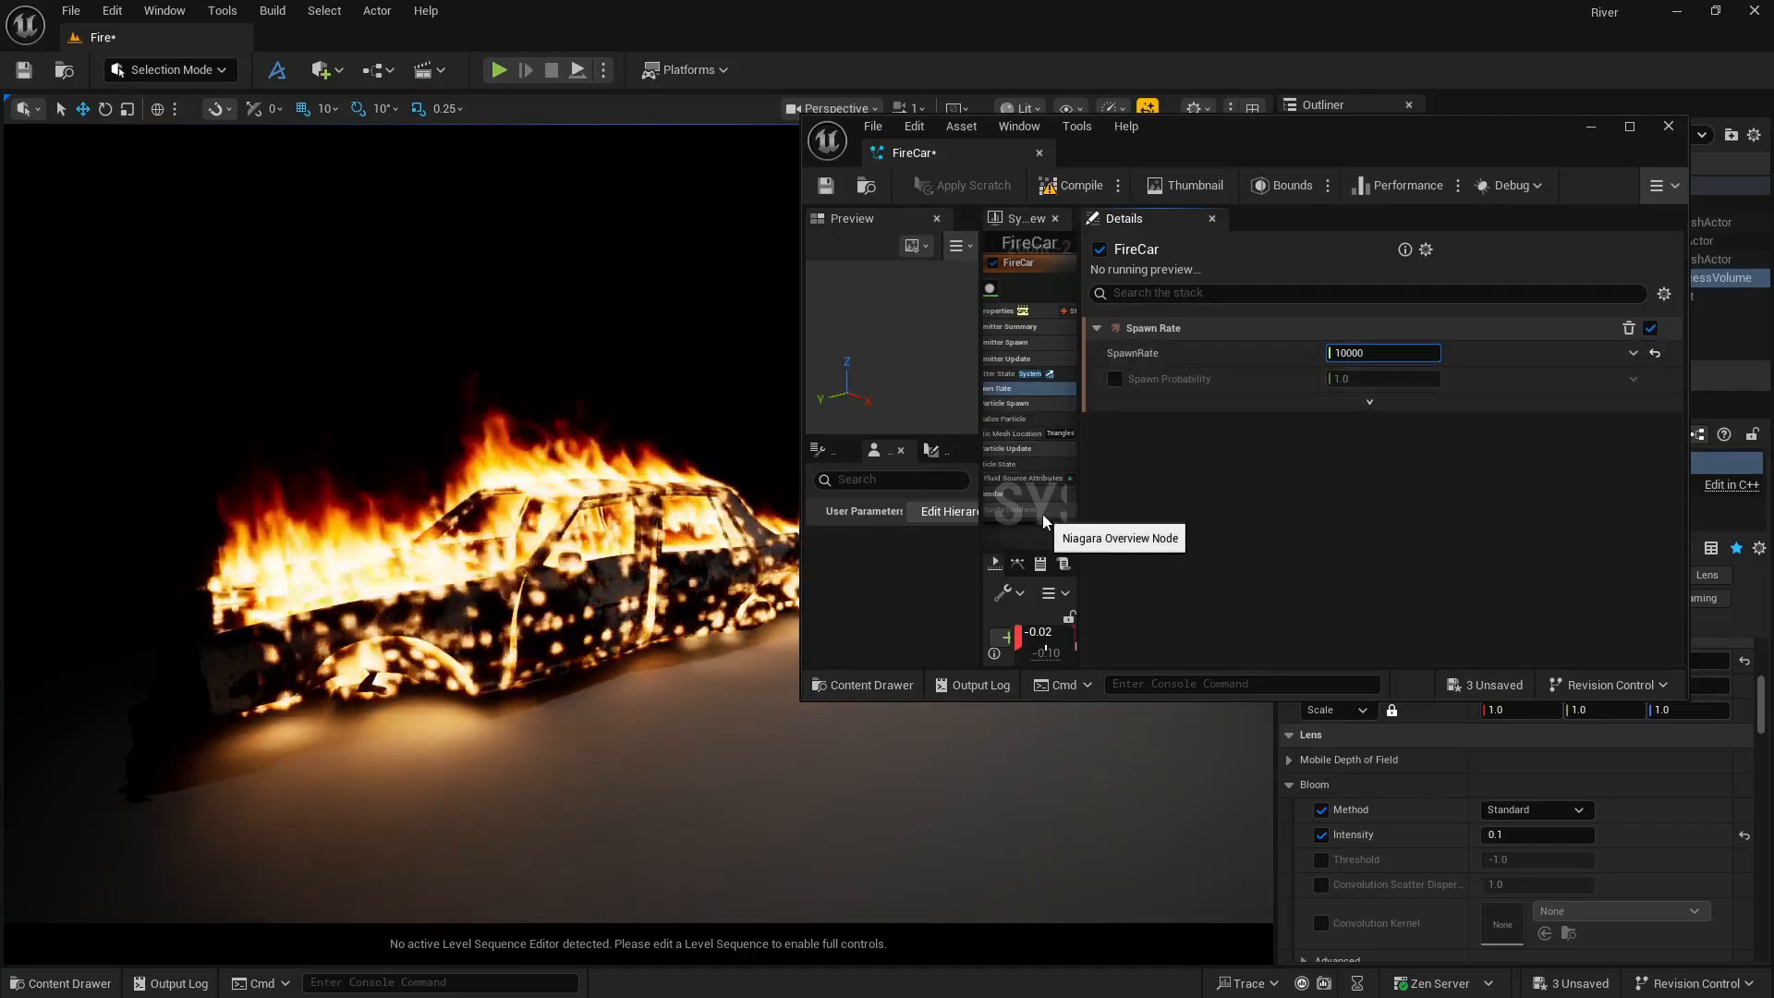
# Select the Grid3D_Gas_Master_Emitter and save the level and all modified assets.
pyautogui.moveTo(1046, 529); pyautogui.dragTo(995, 430, button='right')
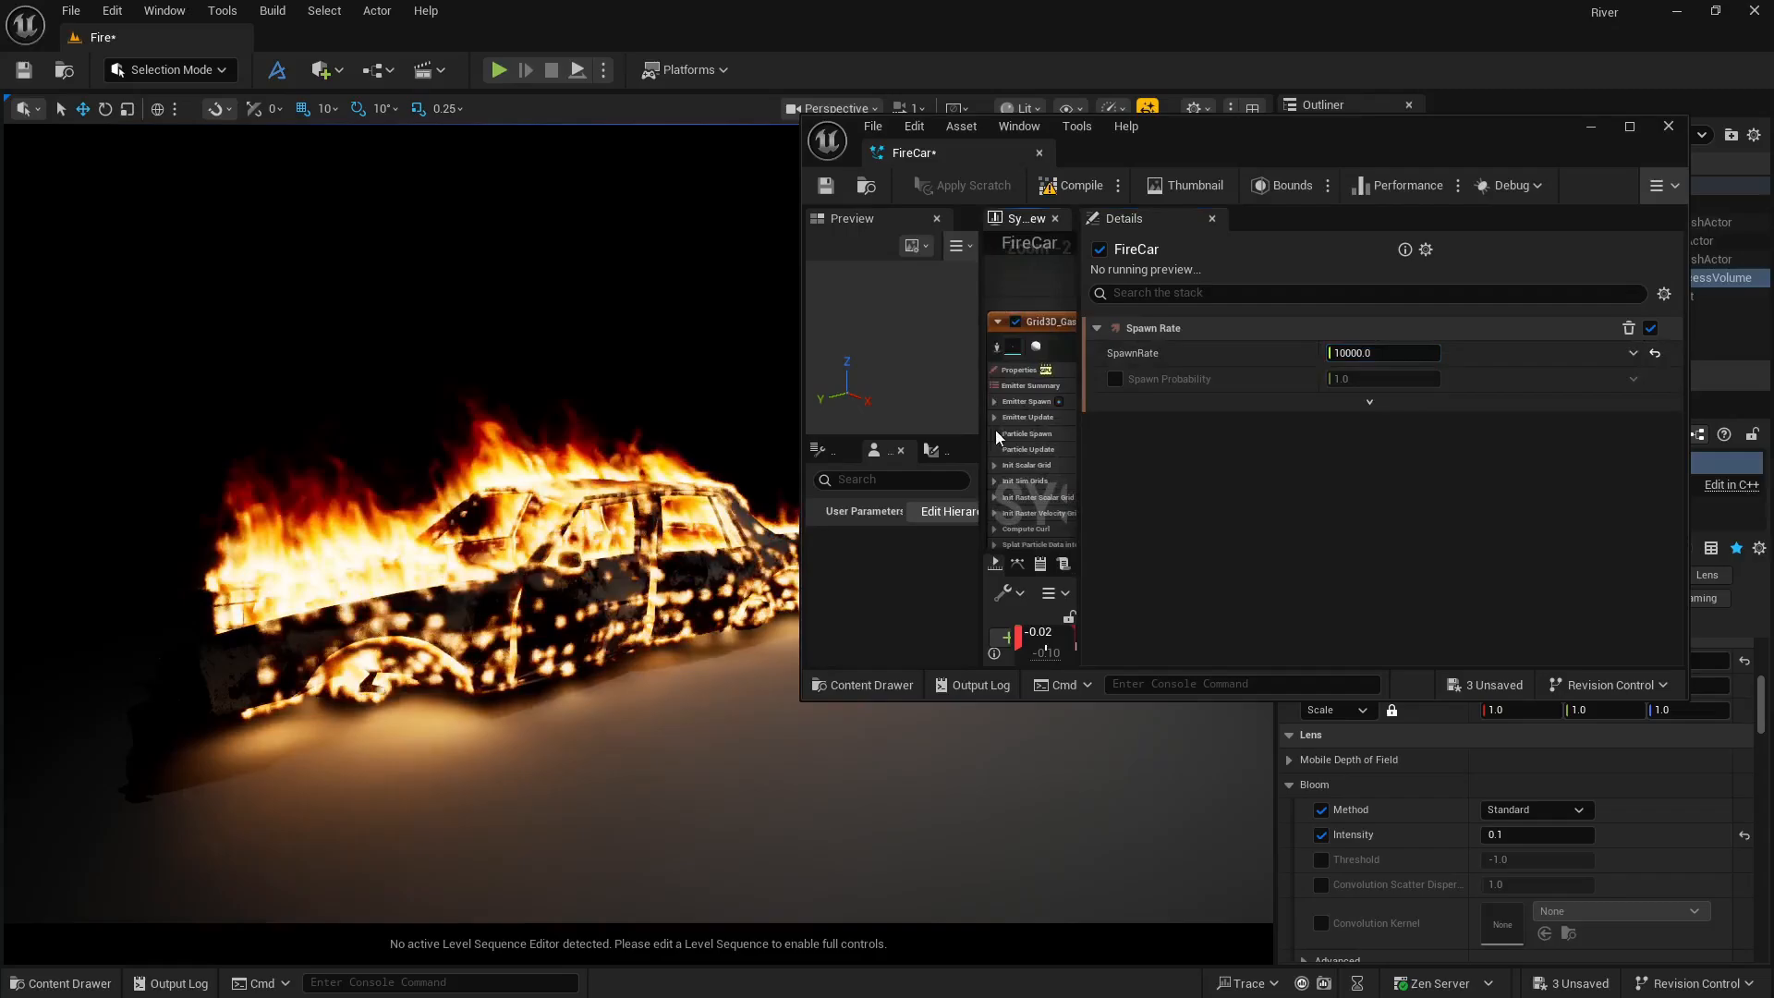
pyautogui.click(1044, 324)
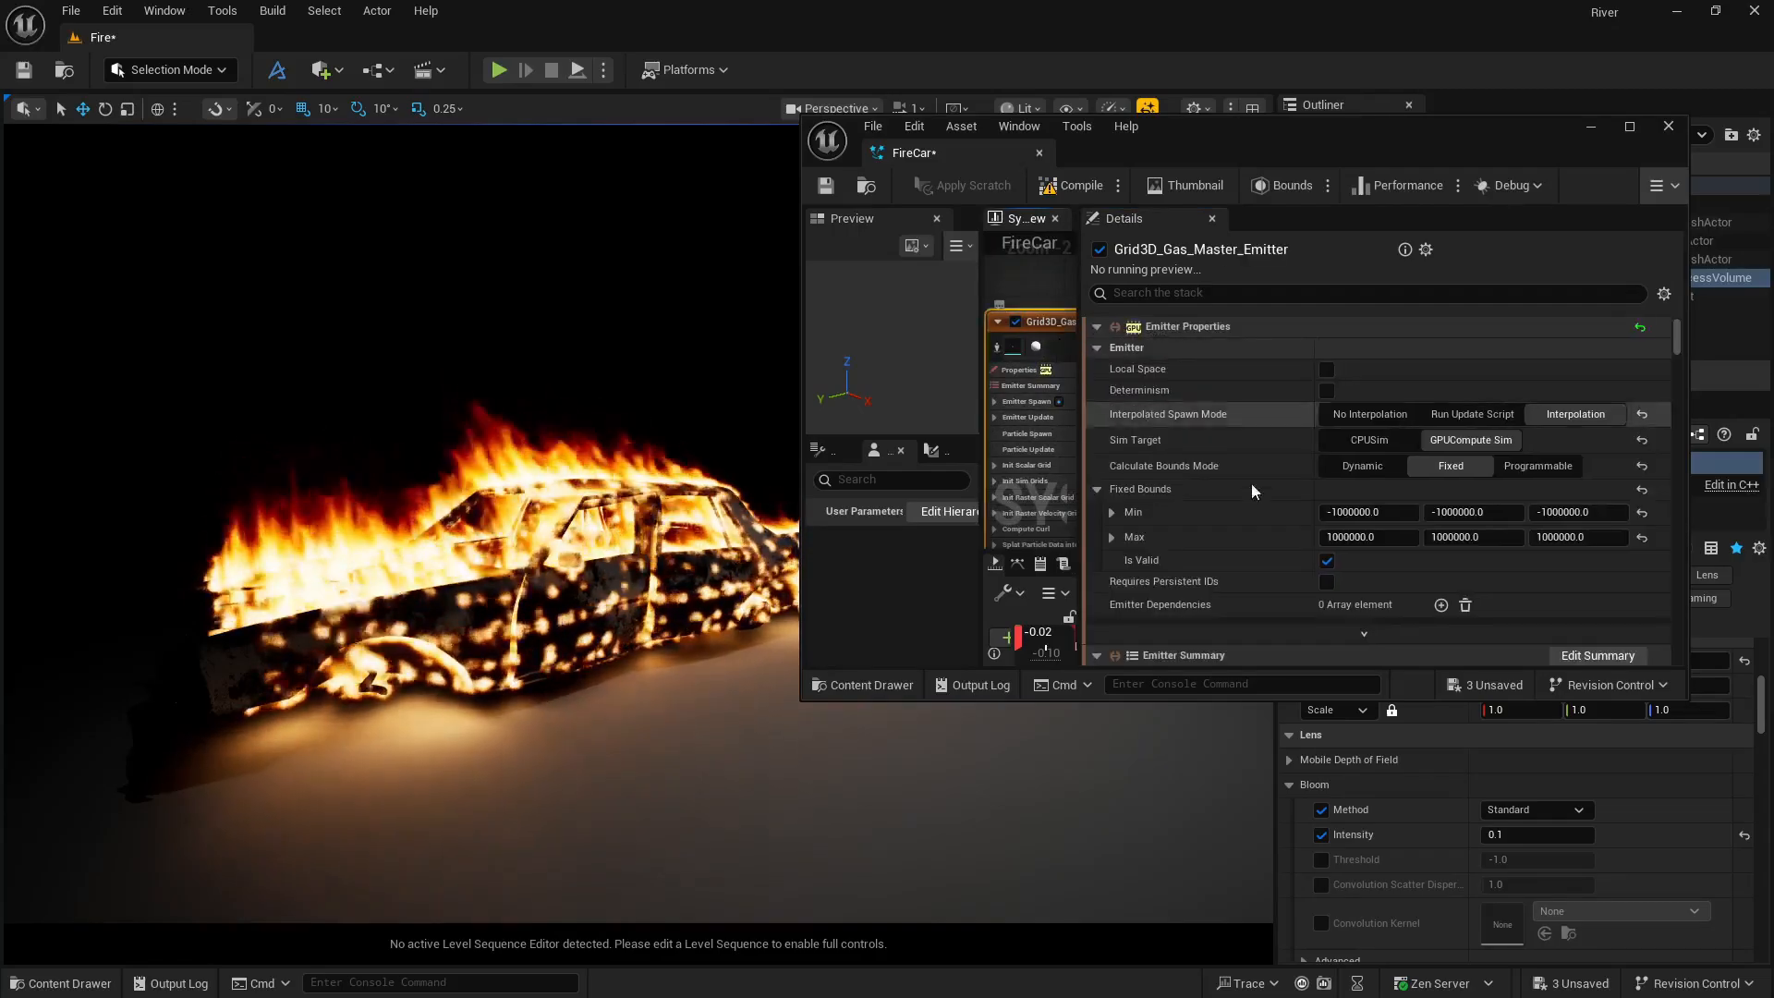
pyautogui.click(73, 18)
pyautogui.click(108, 267)
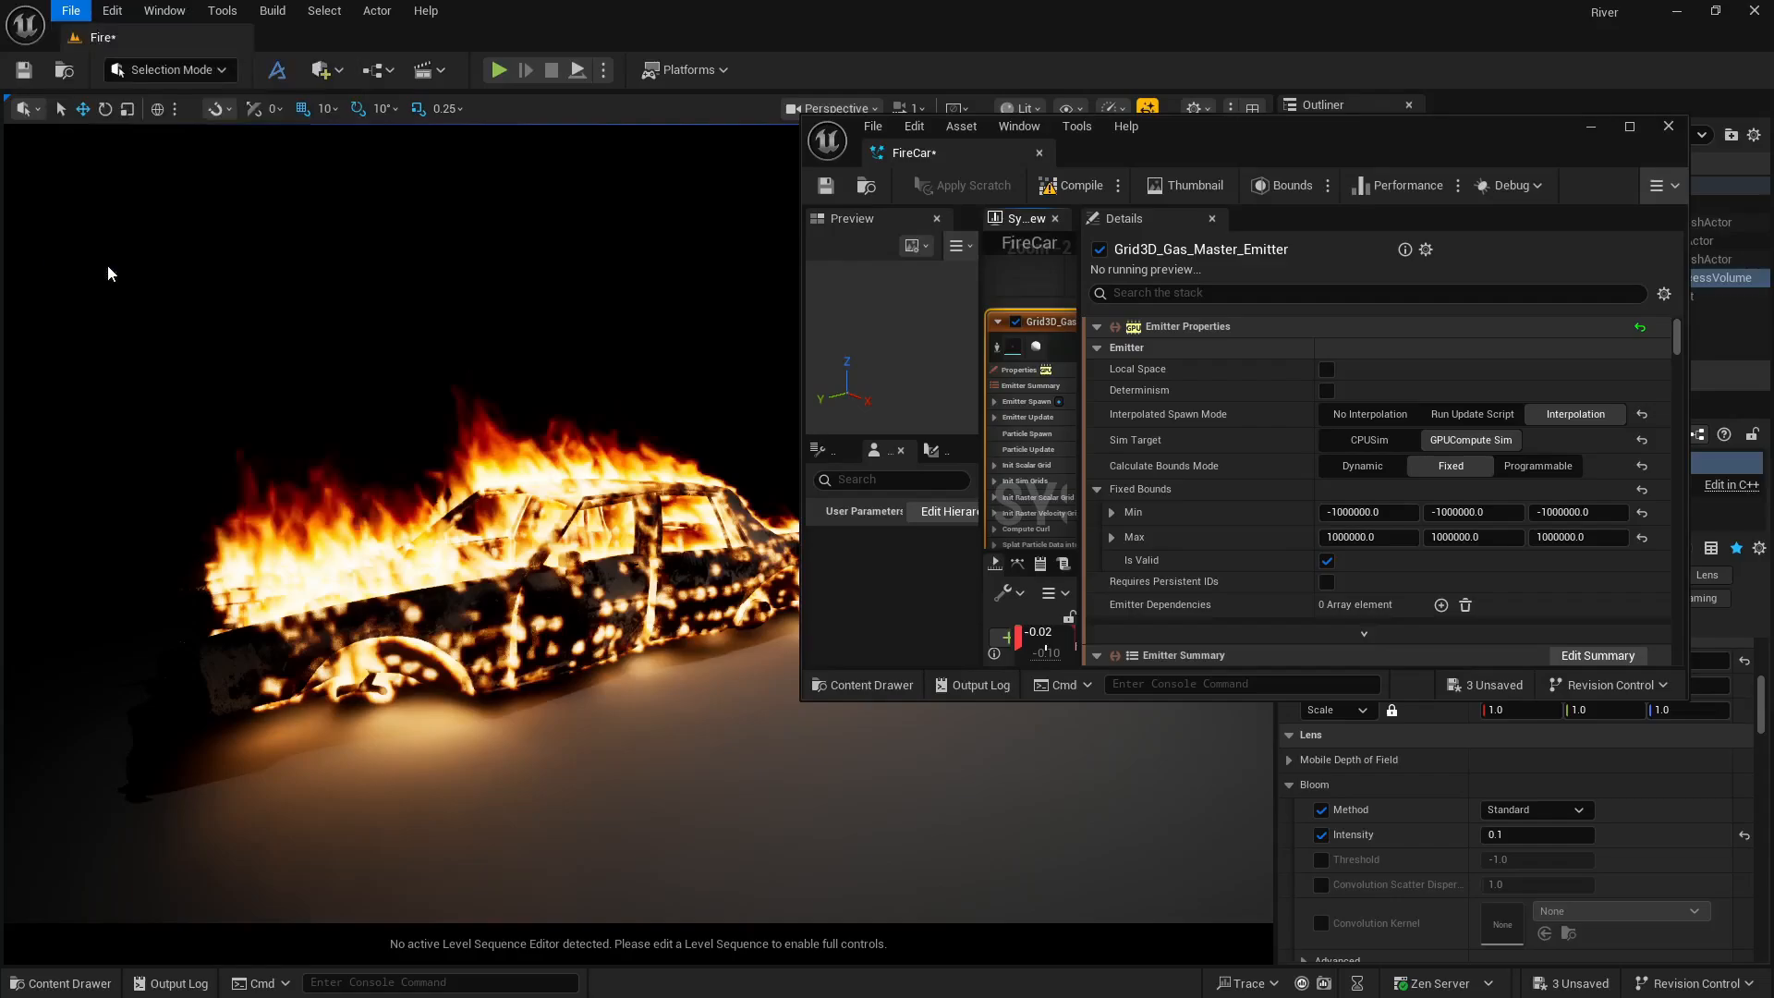
# In the gas emitter's simulation settings, set Resolution Max Axis to 400 and inspect the fire from other distances and angles.
pyautogui.scroll(-4, 1257, 489)
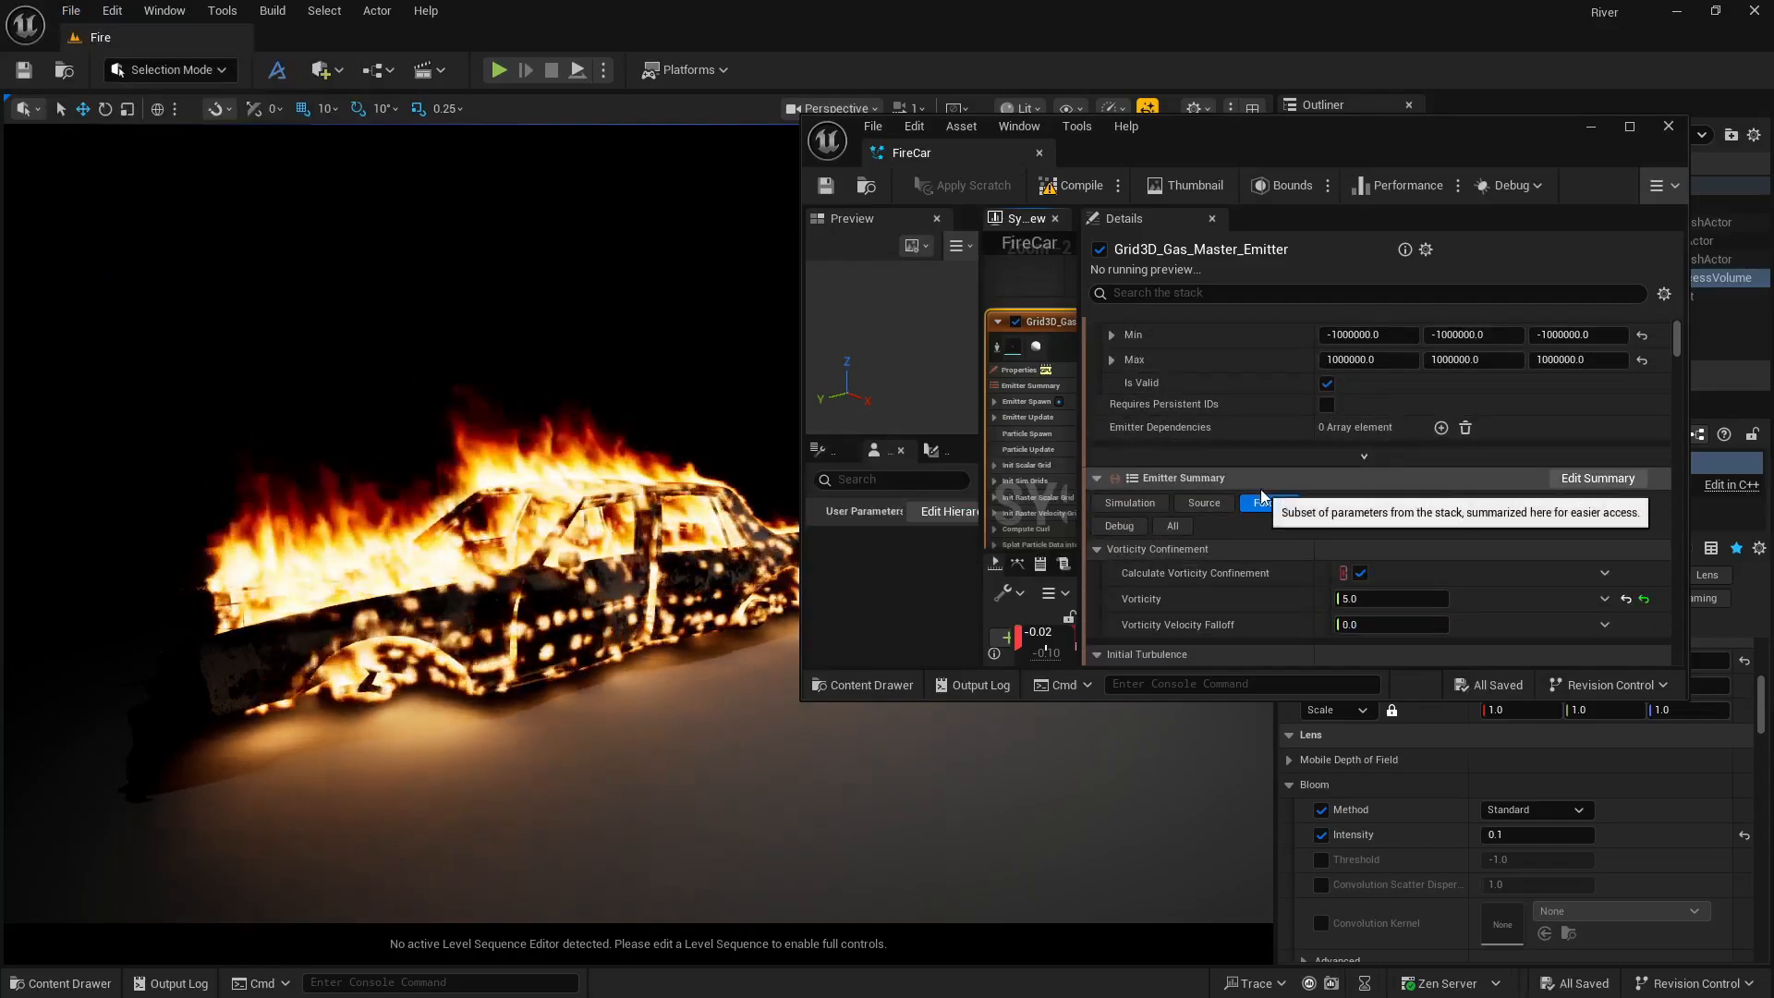
pyautogui.scroll(-1, 1260, 495)
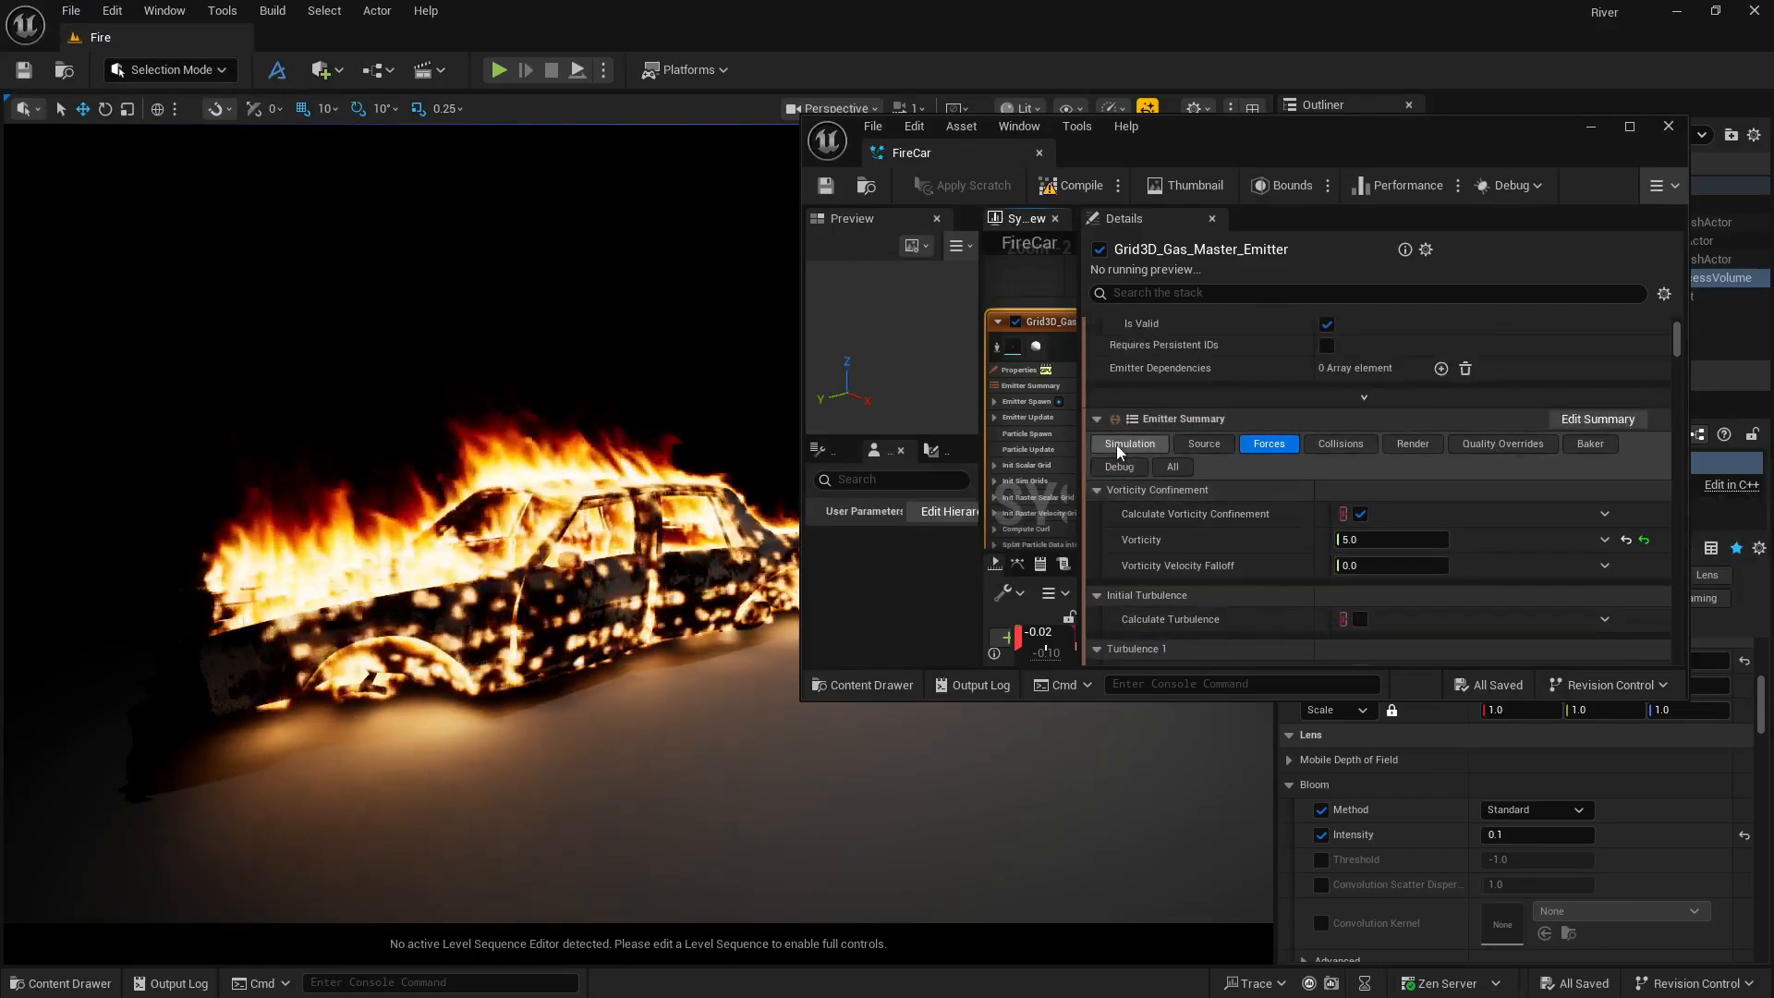
pyautogui.click(1129, 444)
pyautogui.scroll(-2, 1218, 514)
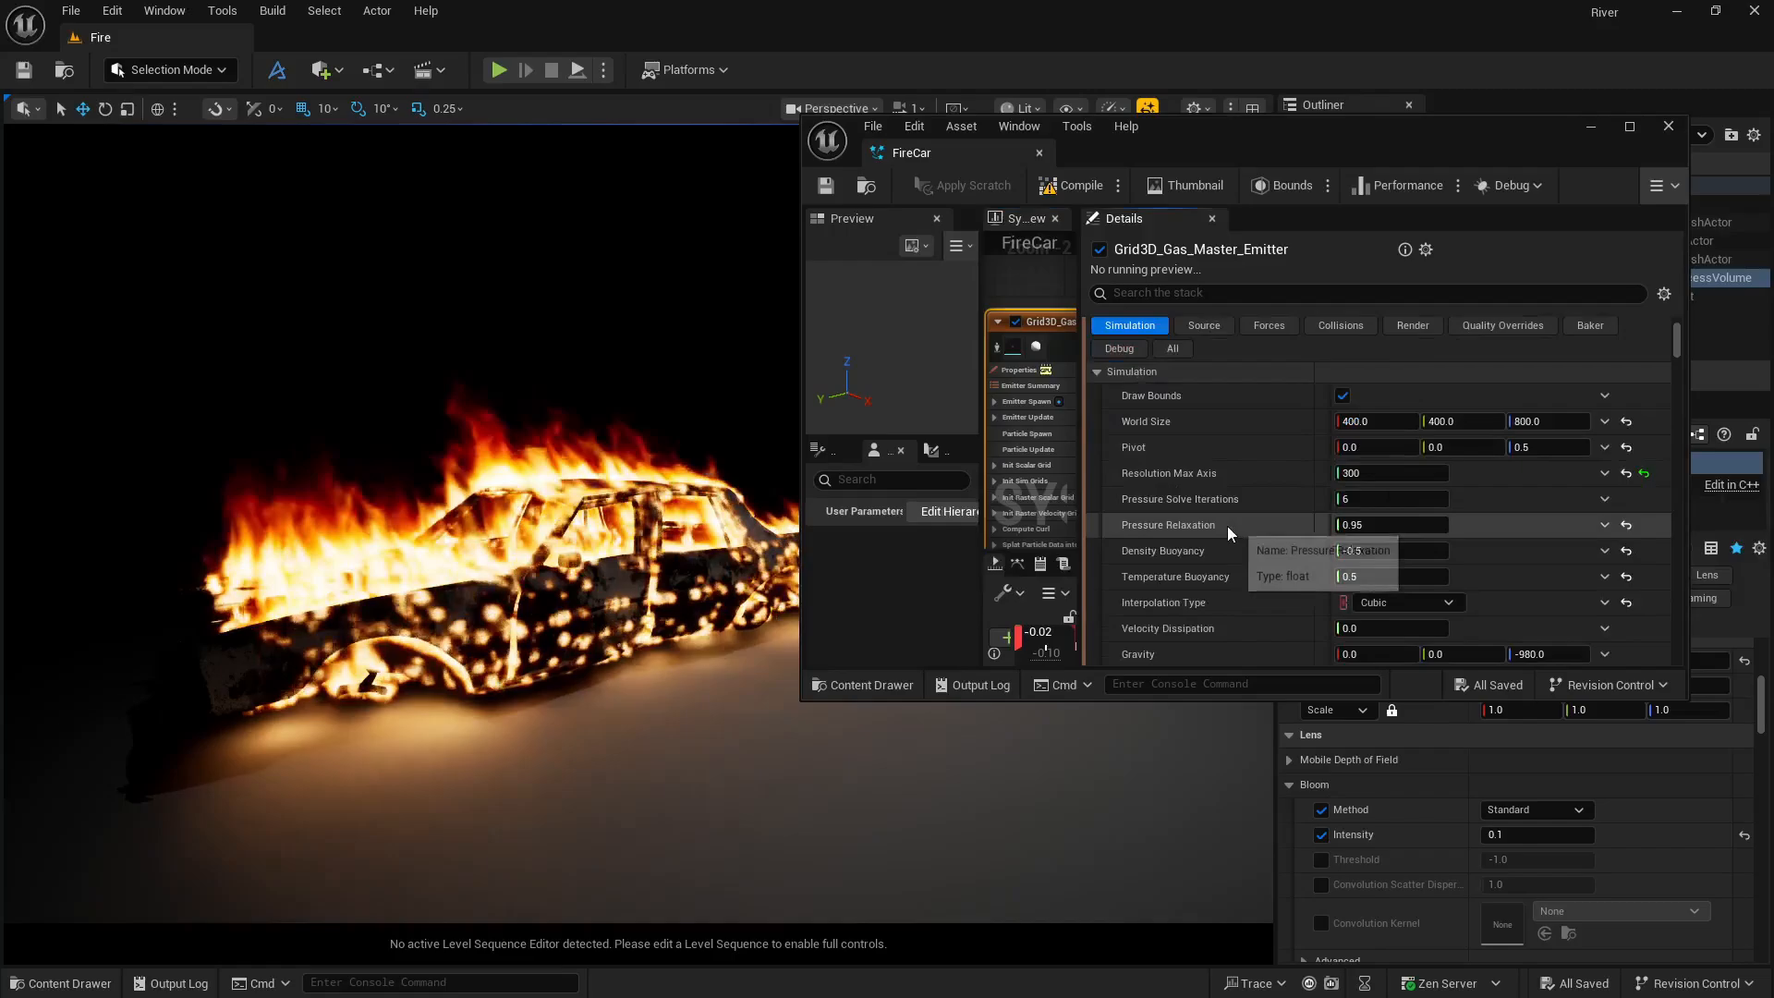
pyautogui.click(1364, 471)
pyautogui.write('400')
pyautogui.press('Return')
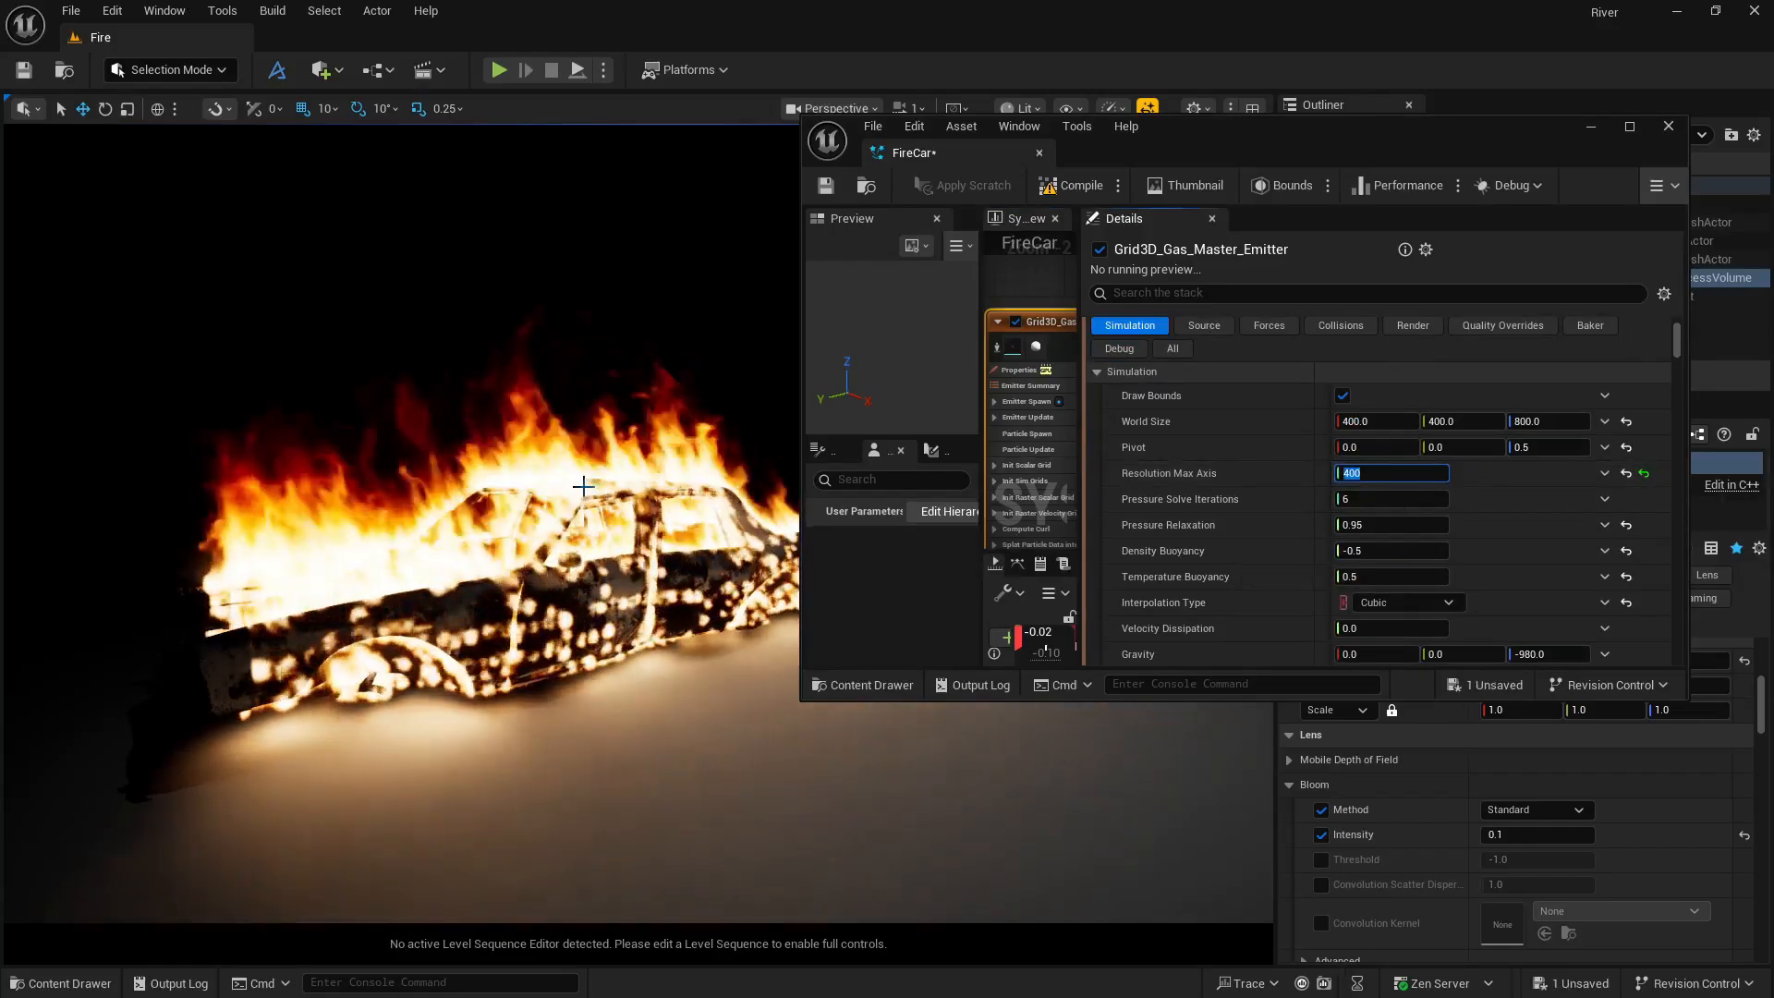
pyautogui.scroll(-5, 518, 554)
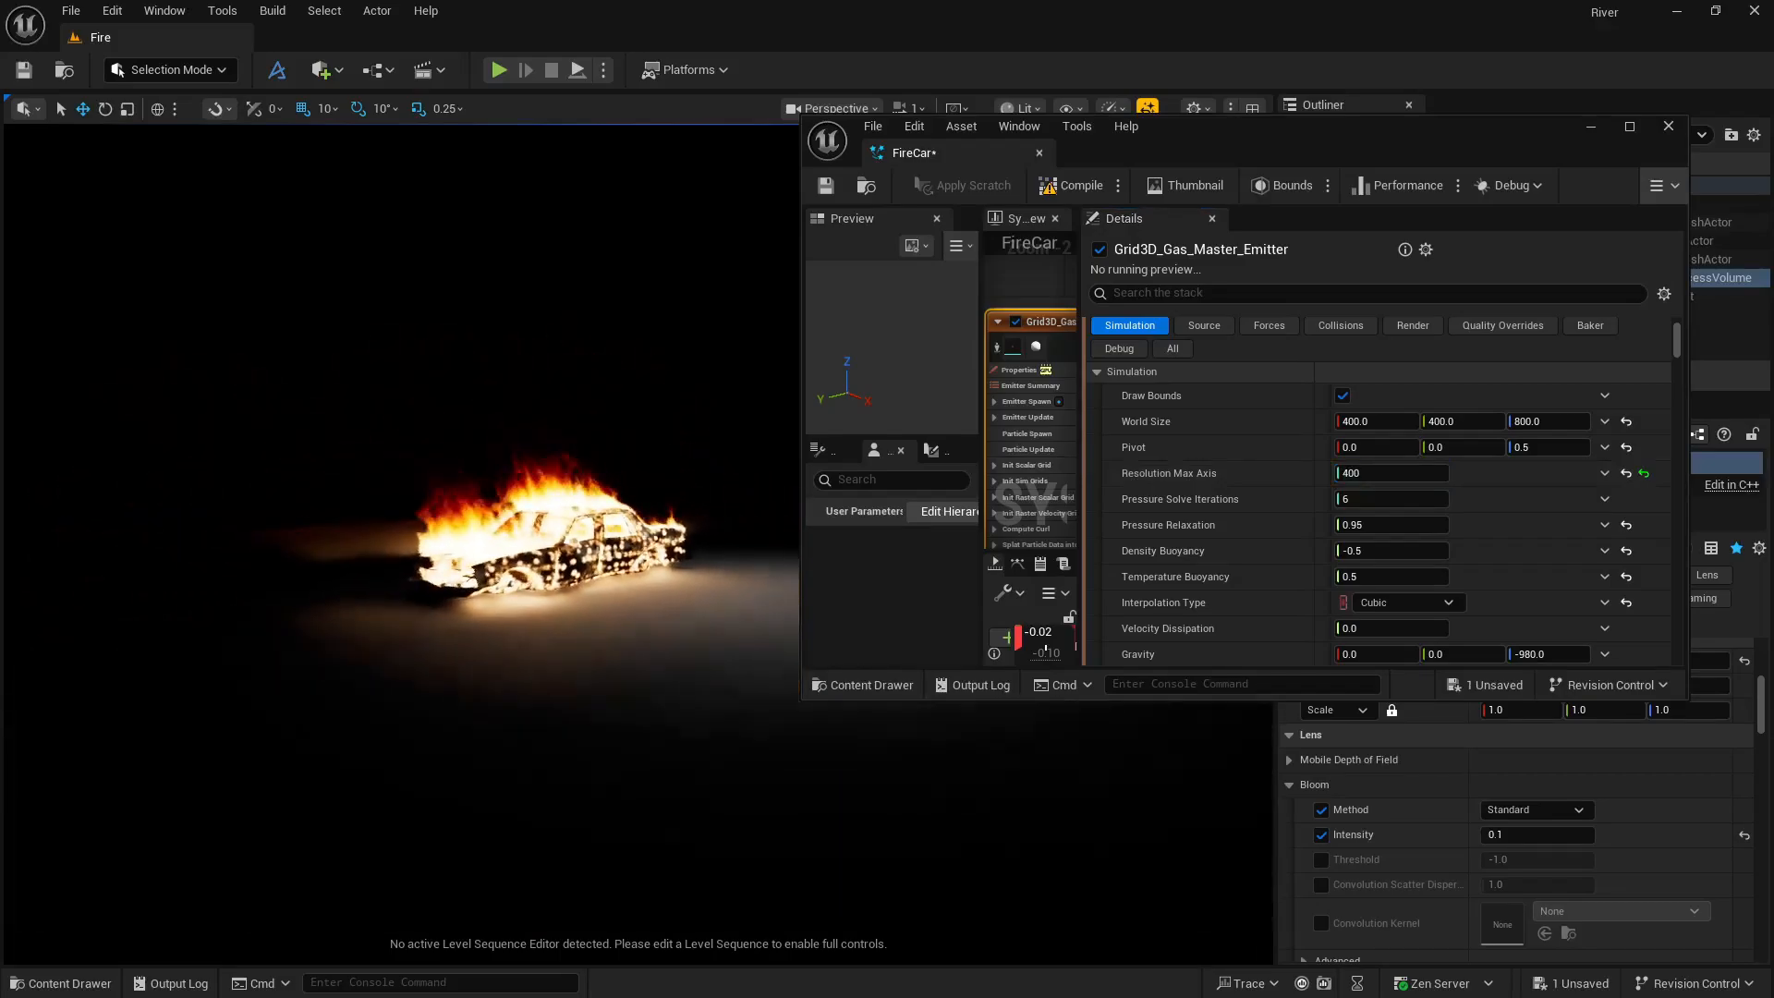
pyautogui.moveTo(554, 554)
pyautogui.mouseDown(button='right')
pyautogui.moveTo(545, 518)
pyautogui.moveTo(554, 546)
pyautogui.moveTo(665, 536)
pyautogui.moveTo(499, 554)
pyautogui.moveTo(749, 559)
pyautogui.mouseUp(button='right')
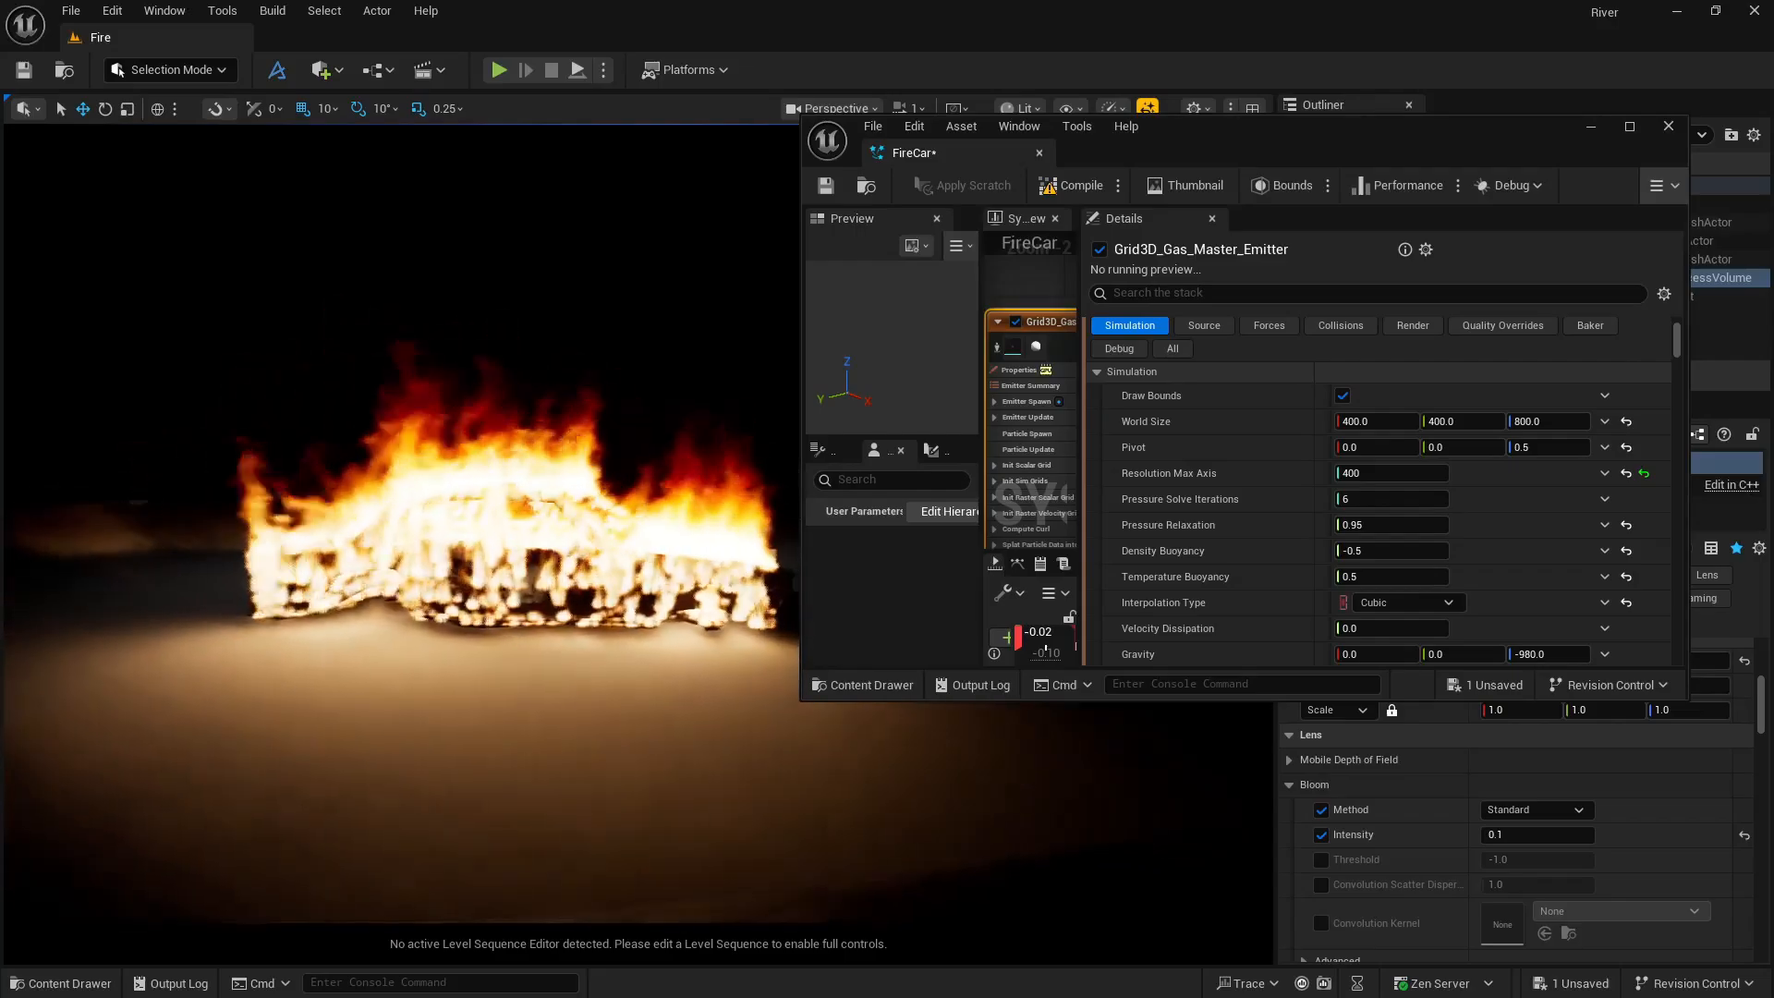
pyautogui.moveTo(553, 497)
pyautogui.mouseDown(button='right')
pyautogui.moveTo(629, 504)
pyautogui.moveTo(554, 497)
pyautogui.mouseUp(button='right')
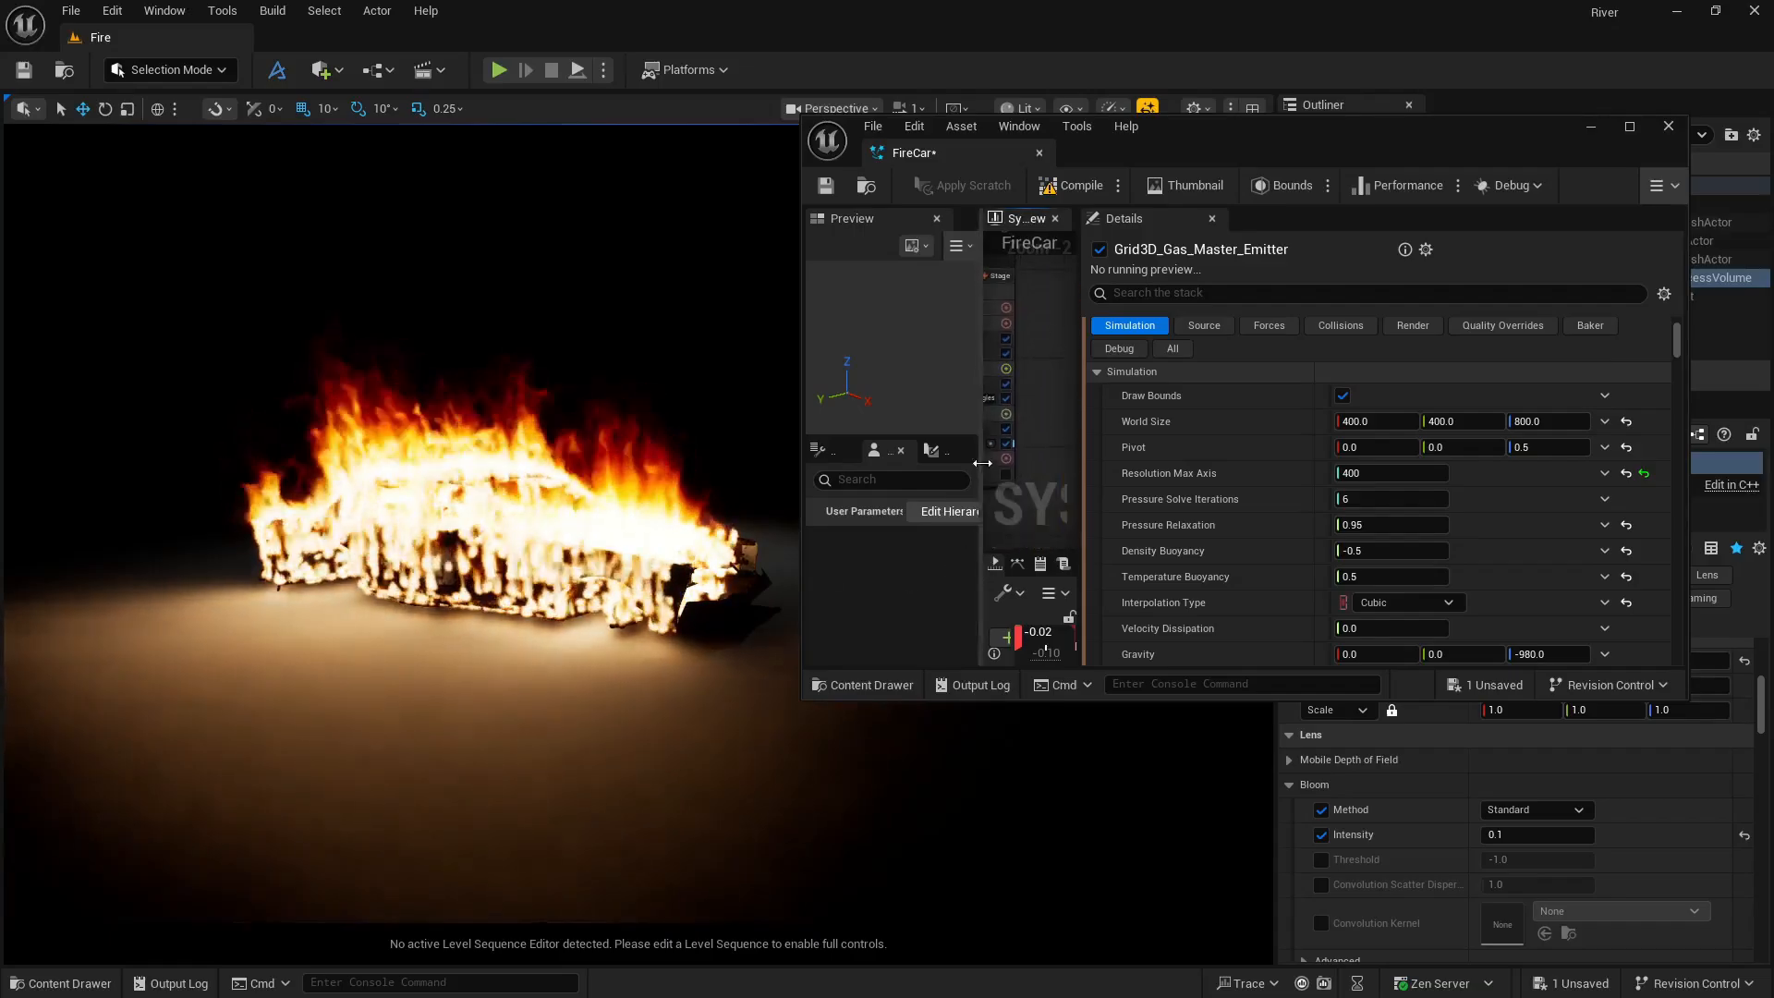
# In the FireCar emitter's Set Fluid Source Attributes, set the random Radius range to Minimum 5.0 and Maximum 7.0.
pyautogui.click(1024, 425)
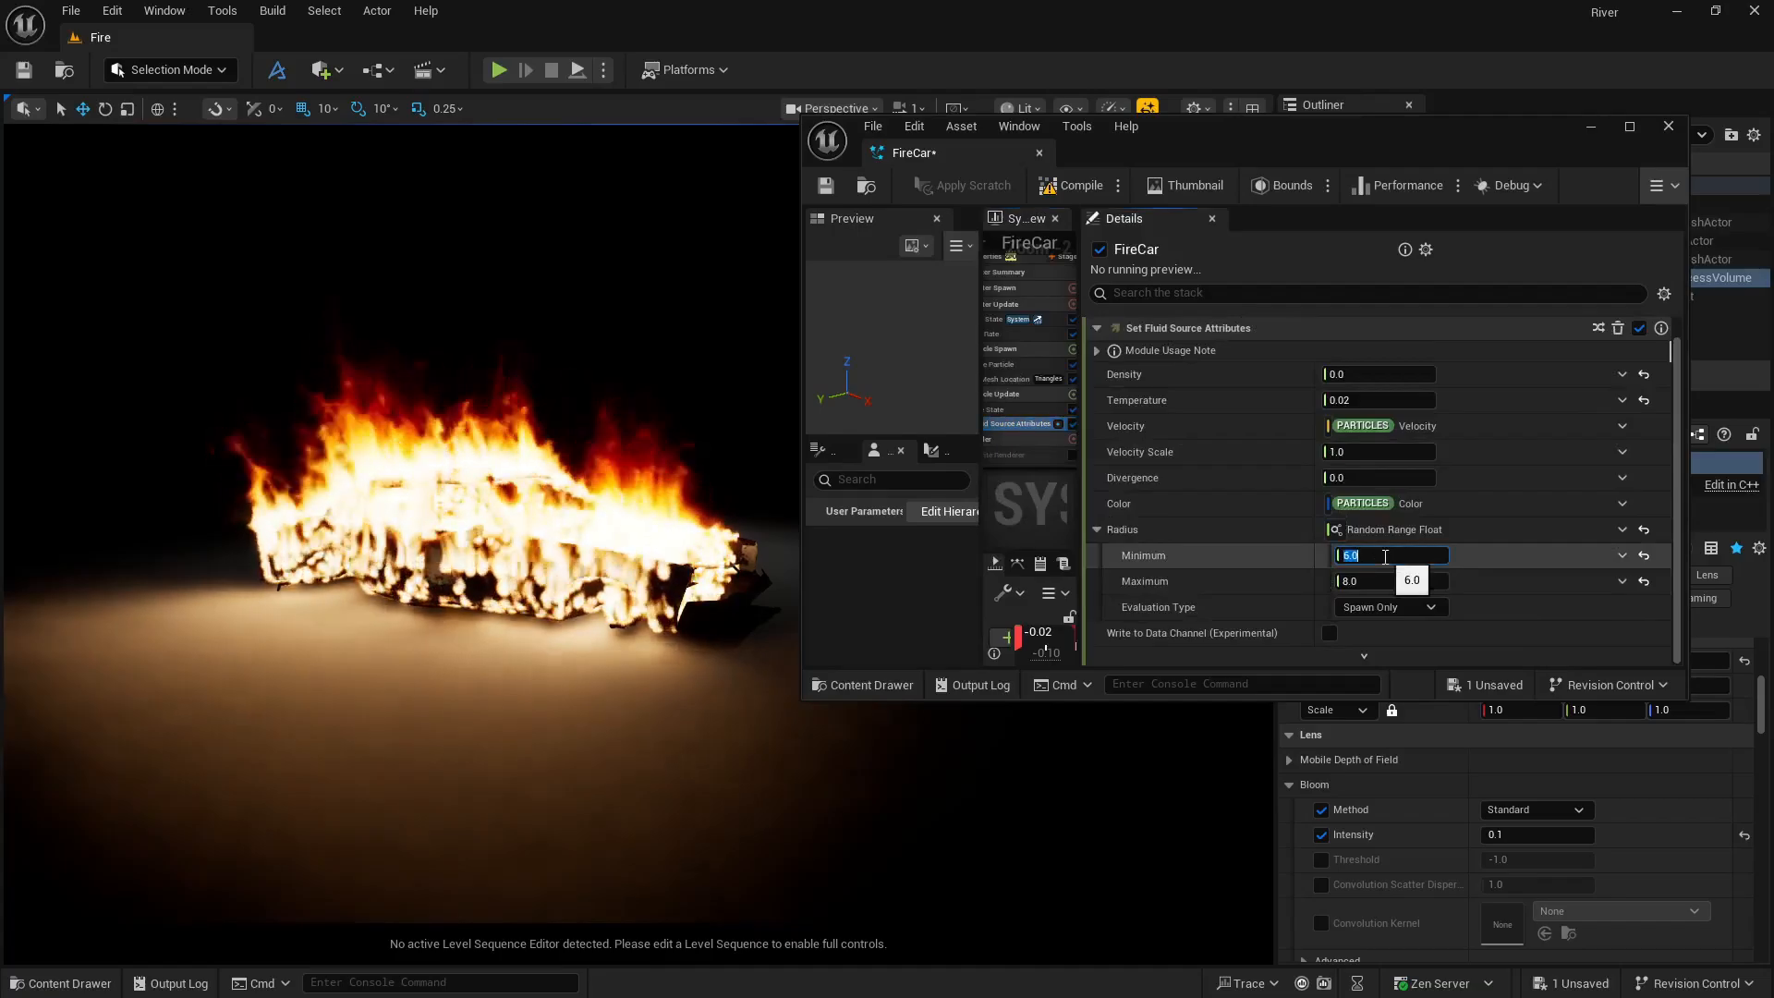
pyautogui.write('5')
pyautogui.press('Tab')
pyautogui.write('7')
pyautogui.press('Tab')
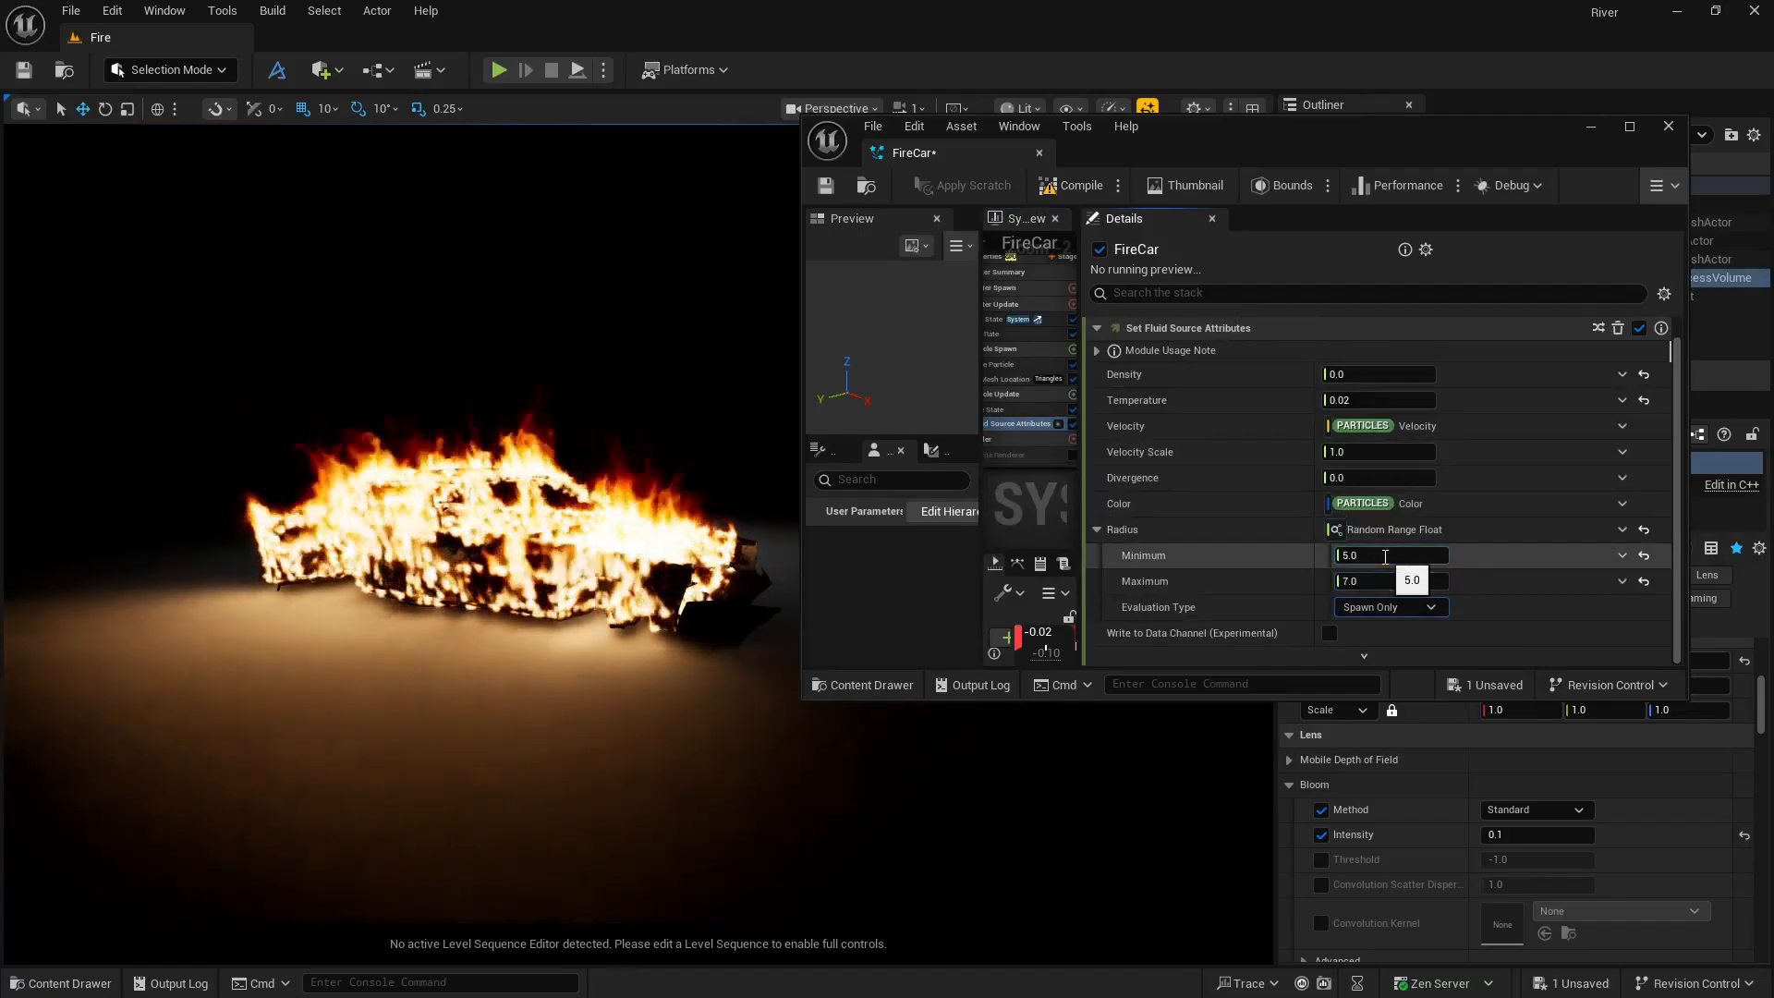
# Set the FireCar emitter's Spawn Rate to 20000, check the flames, and select the ground plane in the level.
pyautogui.moveTo(1028, 429); pyautogui.dragTo(1068, 486, button='right')
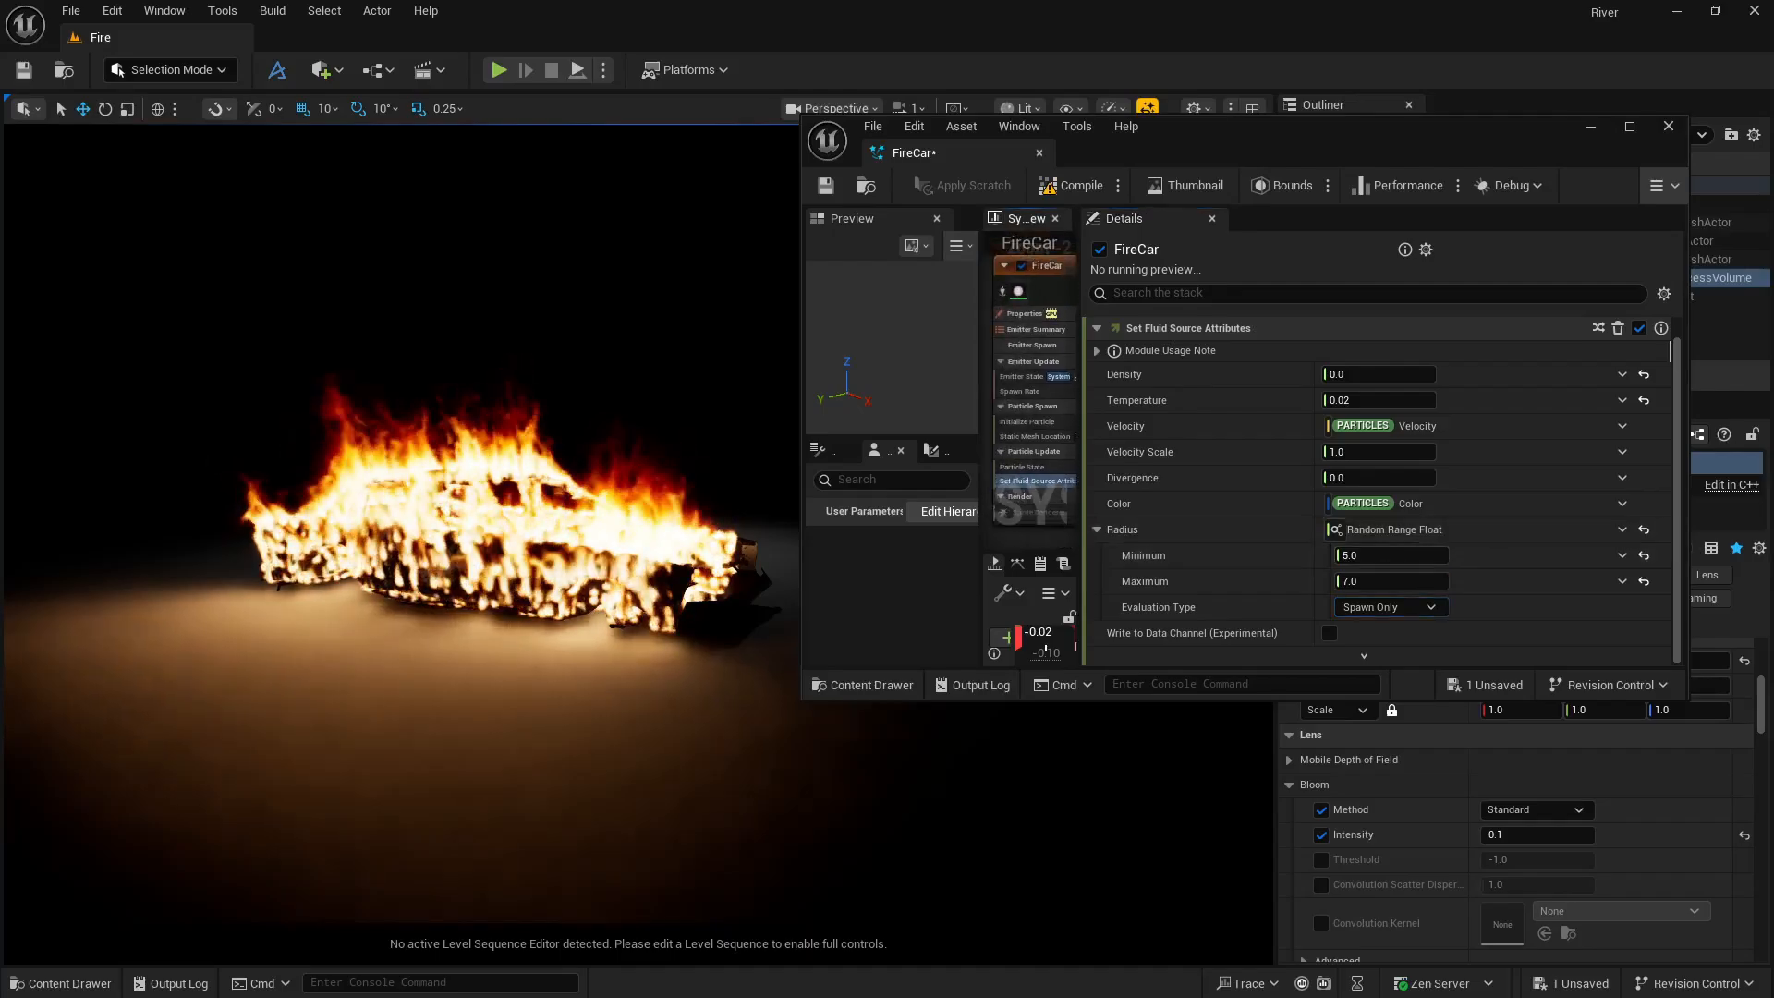
pyautogui.click(1020, 390)
pyautogui.click(1371, 354)
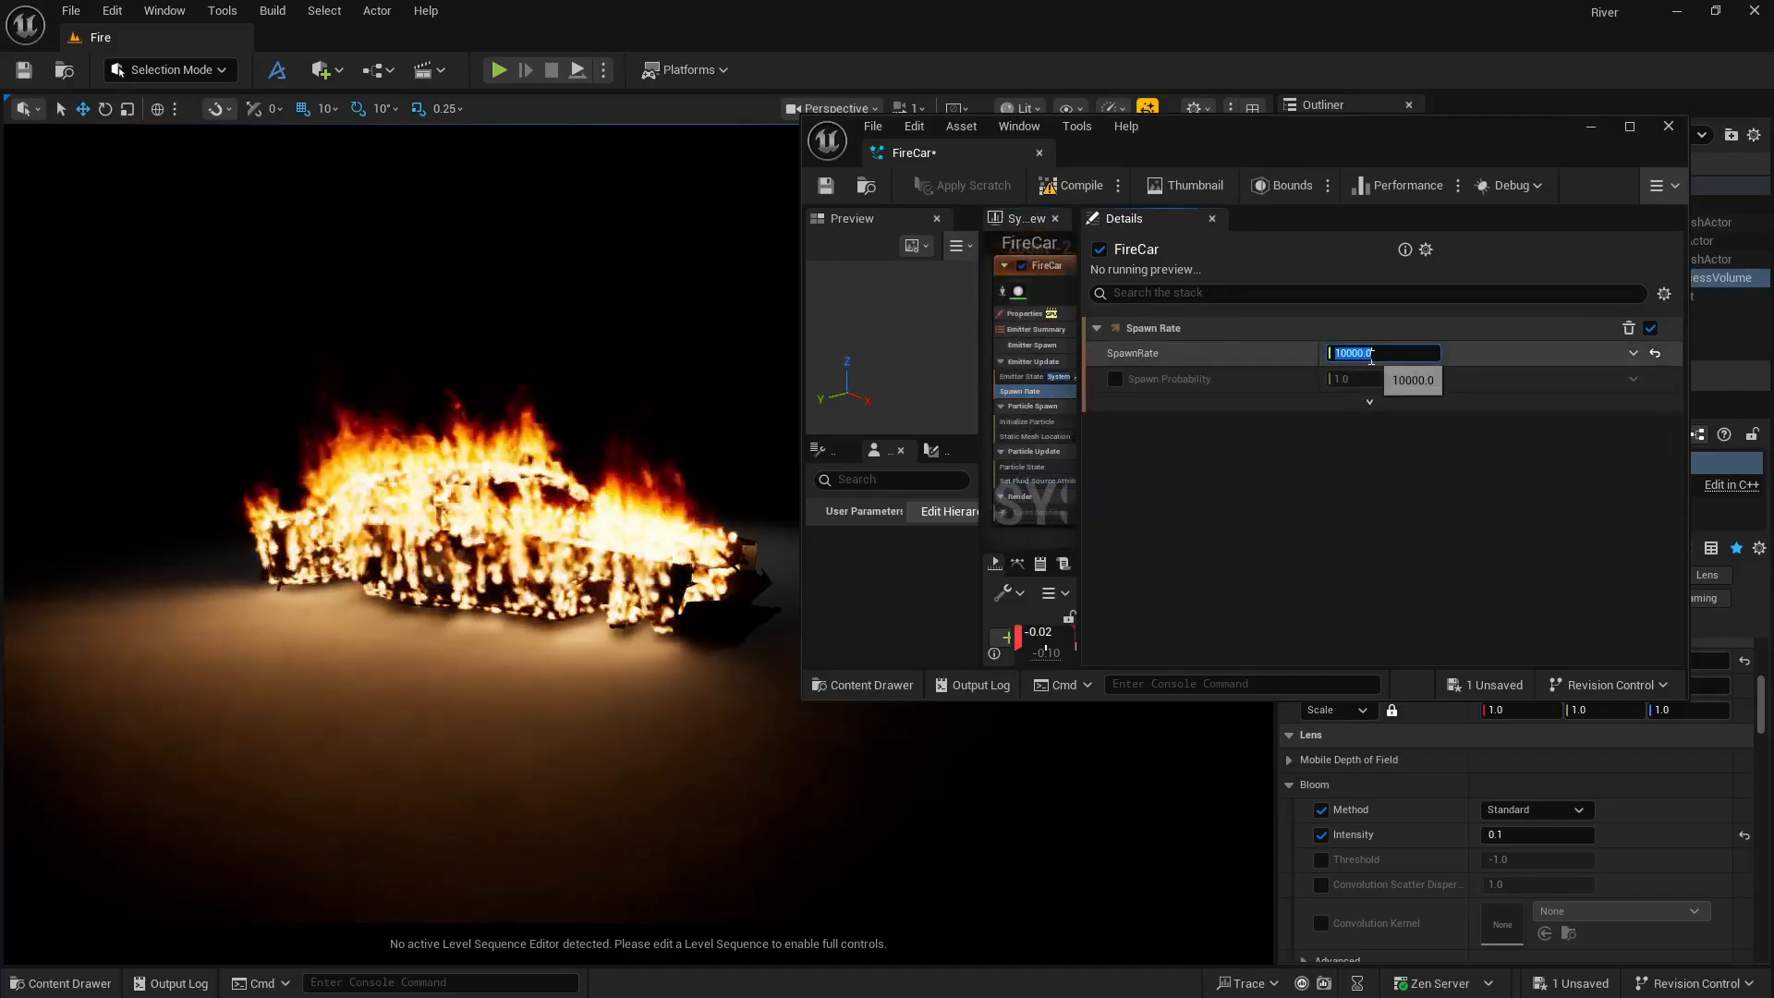
pyautogui.write('20000')
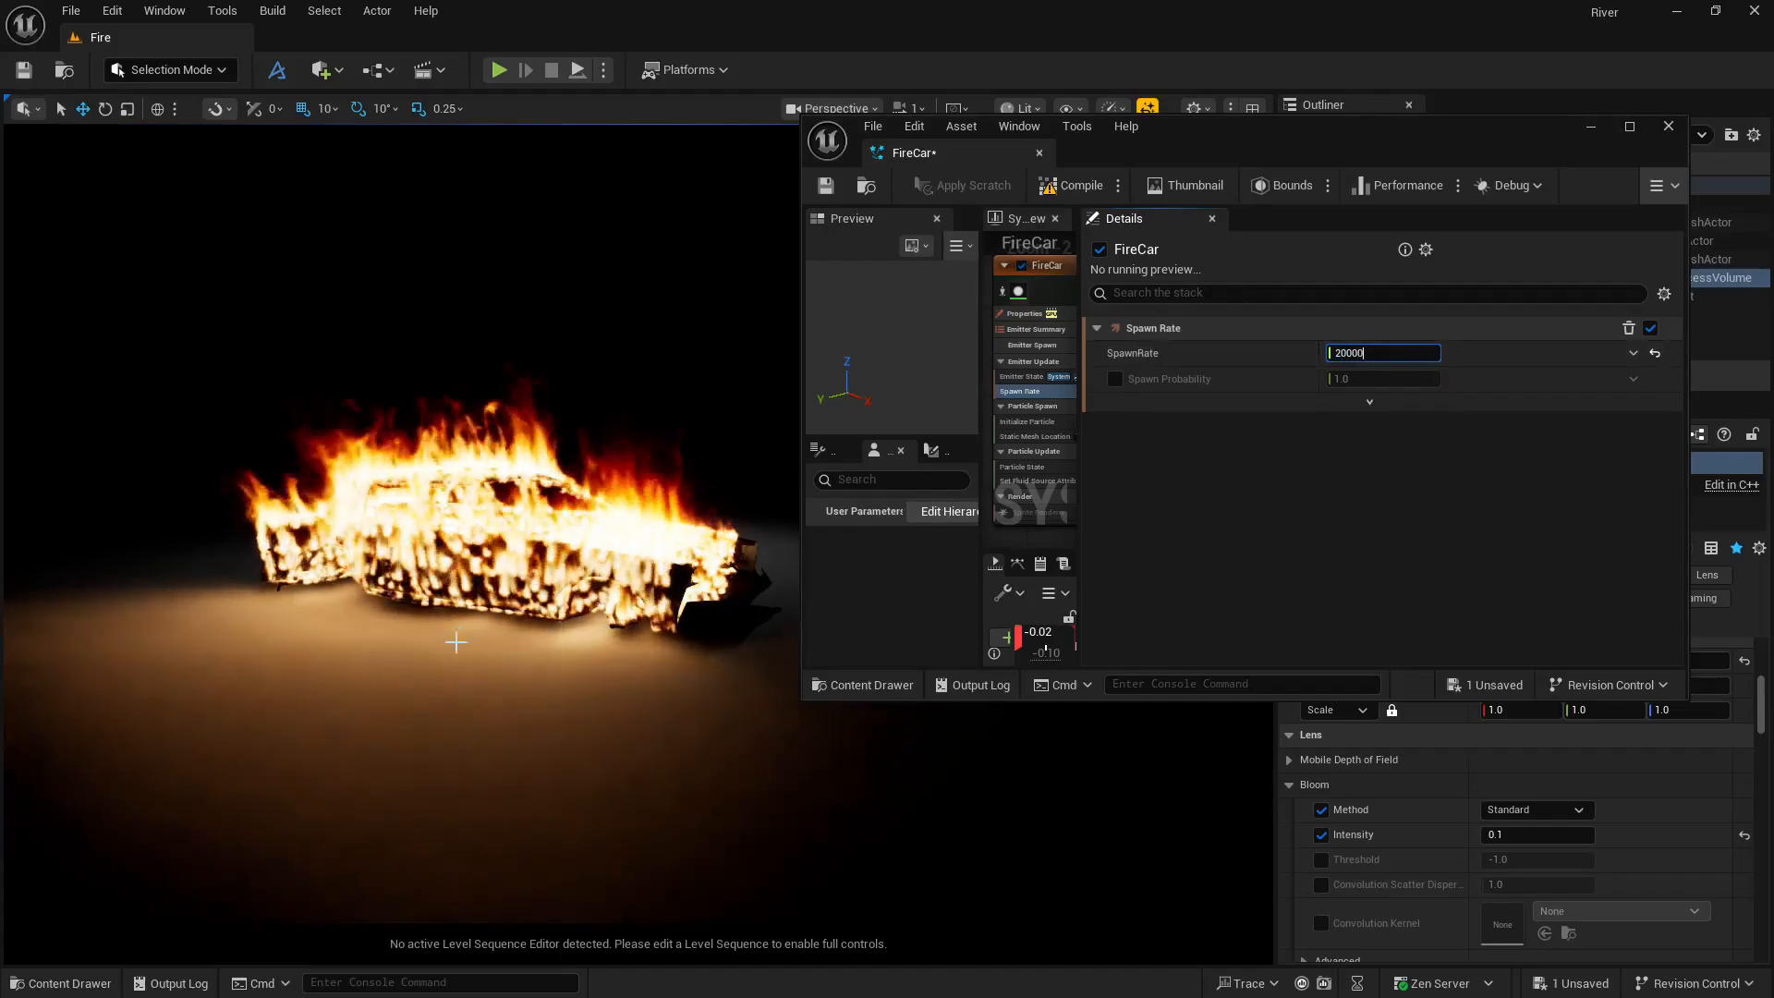
pyautogui.moveTo(461, 655)
pyautogui.mouseDown(button='right')
pyautogui.moveTo(222, 656)
pyautogui.moveTo(185, 600)
pyautogui.moveTo(157, 610)
pyautogui.moveTo(129, 721)
pyautogui.moveTo(357, 752)
pyautogui.mouseUp(button='right')
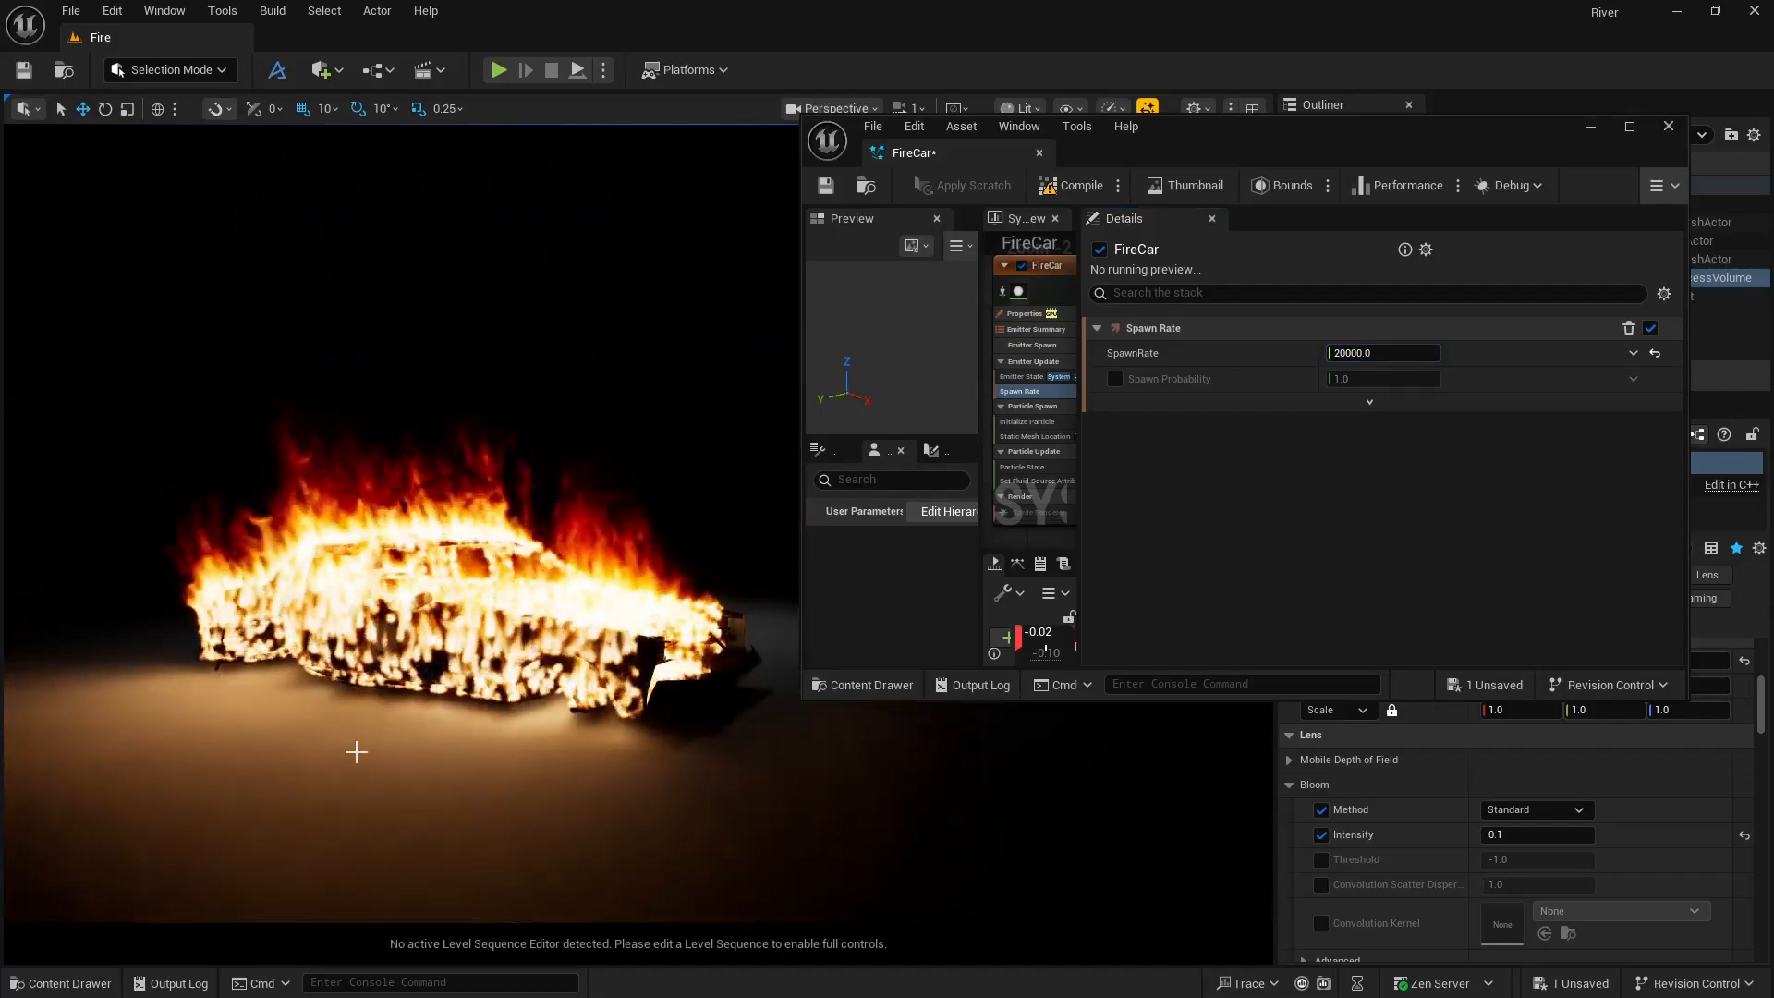
pyautogui.click(372, 794)
# Try to open the Fab marketplace from the project's content browser, and close it again.
pyautogui.click(61, 983)
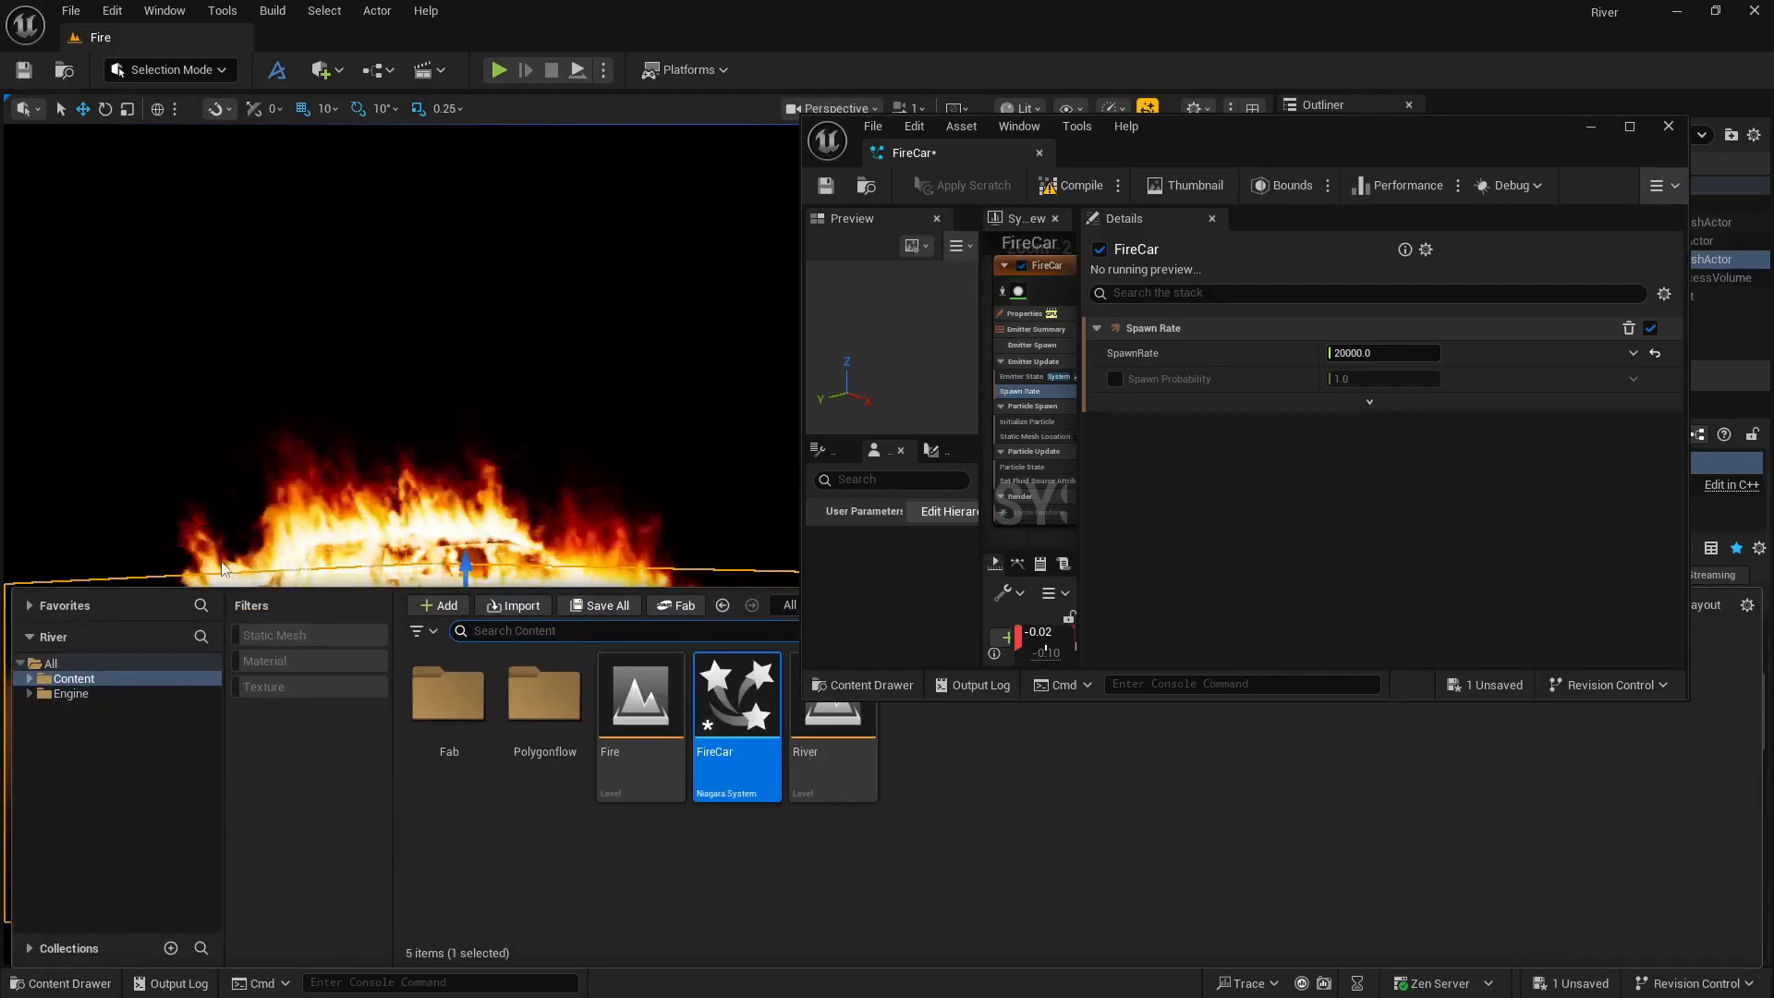
pyautogui.click(678, 608)
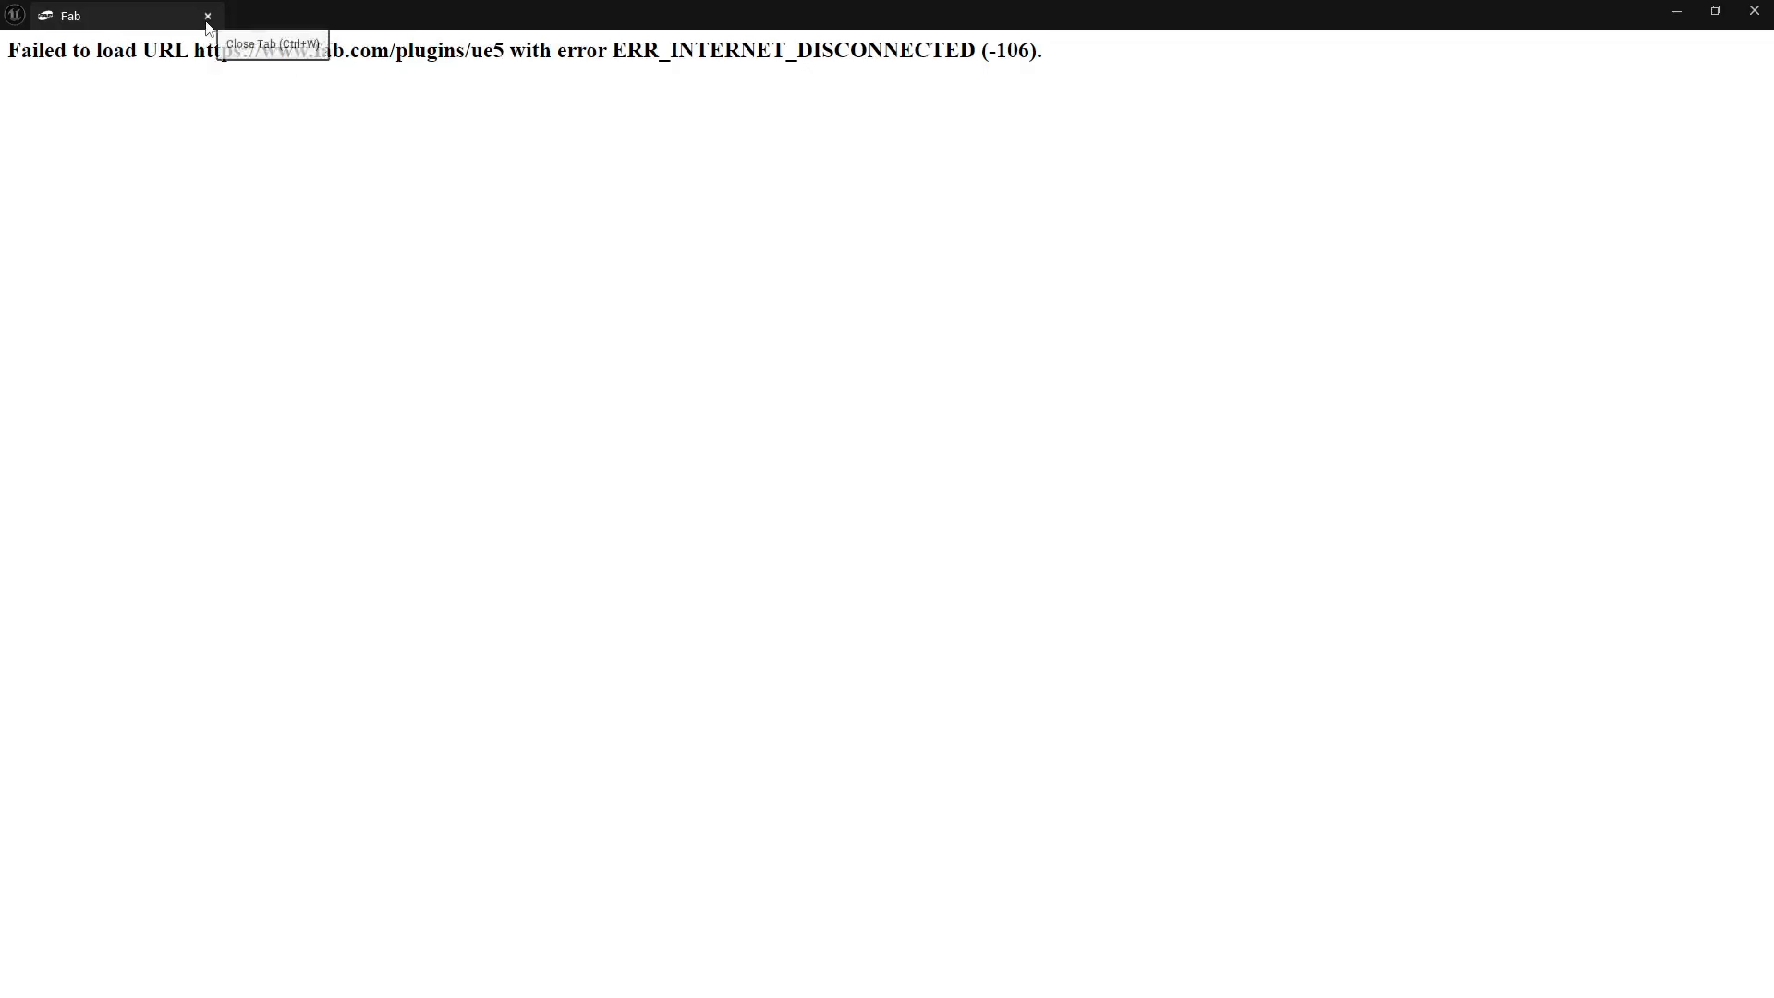
pyautogui.click(207, 16)
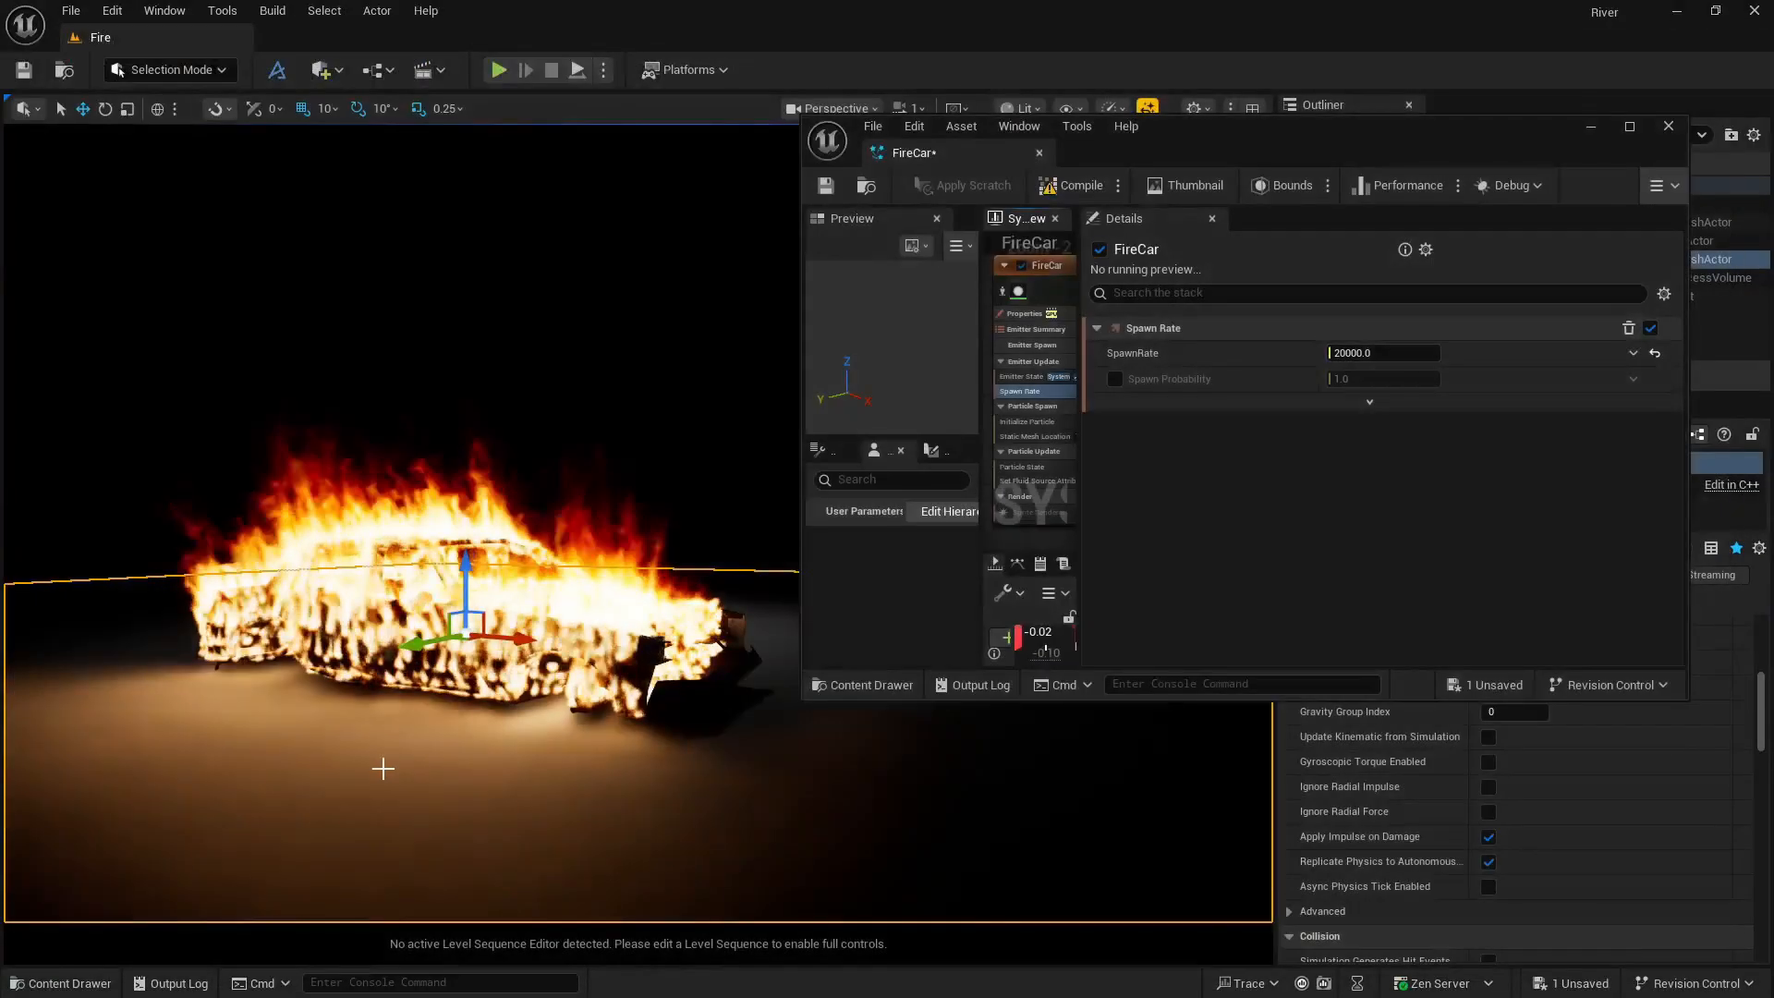
# Close the FireCar Niagara editor and open the ground plane's BasicShapeMaterial, showing its Color parameter in the graph.
pyautogui.moveTo(536, 725)
pyautogui.mouseDown(button='right')
pyautogui.moveTo(523, 681)
pyautogui.moveTo(677, 586)
pyautogui.moveTo(682, 541)
pyautogui.mouseUp(button='right')
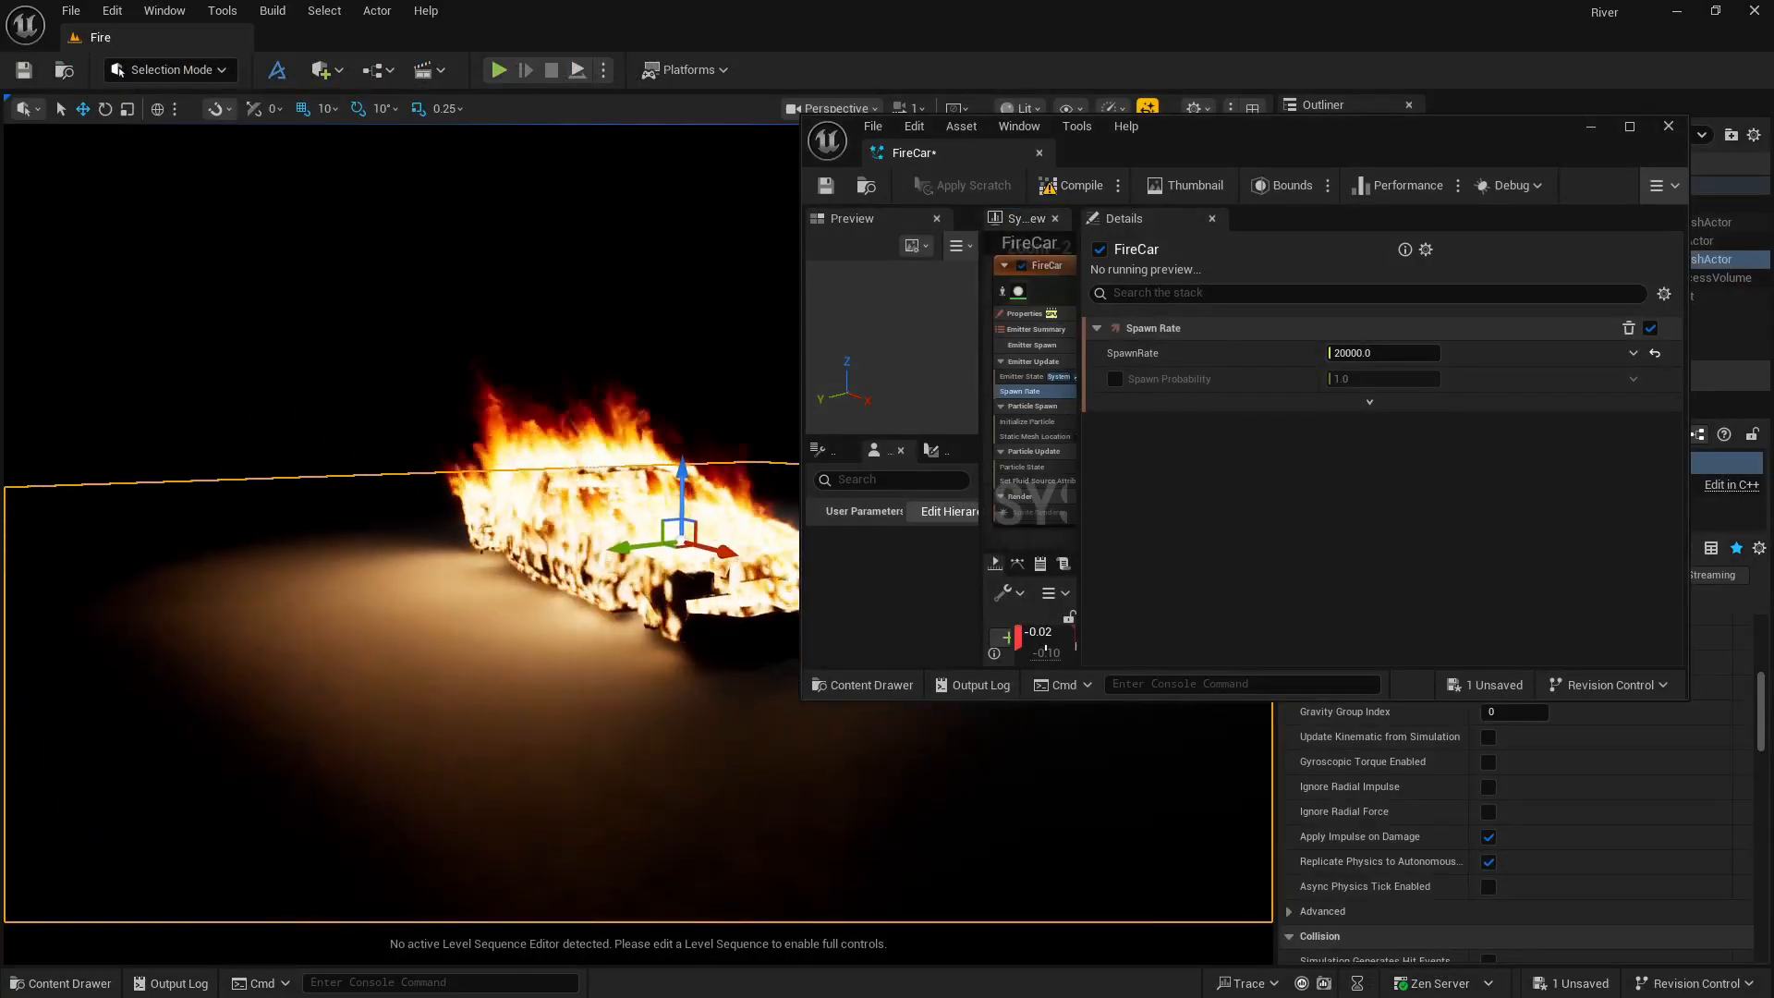
pyautogui.click(1667, 130)
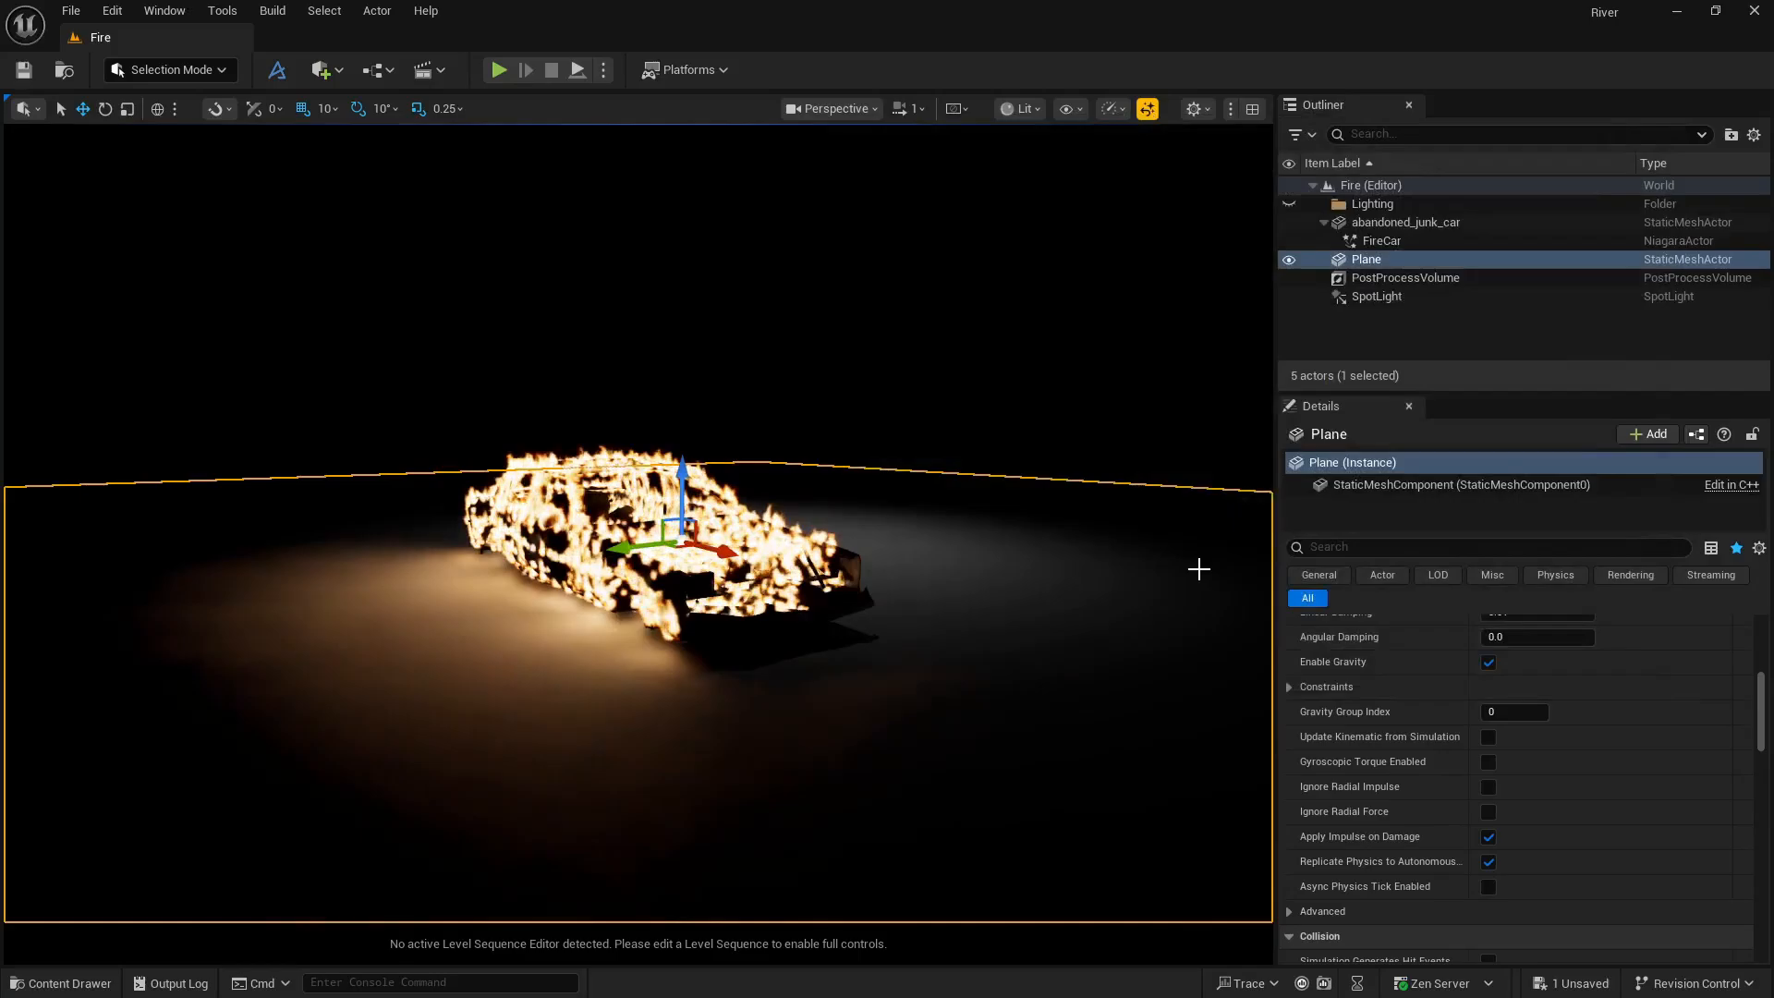
pyautogui.scroll(6, 1328, 690)
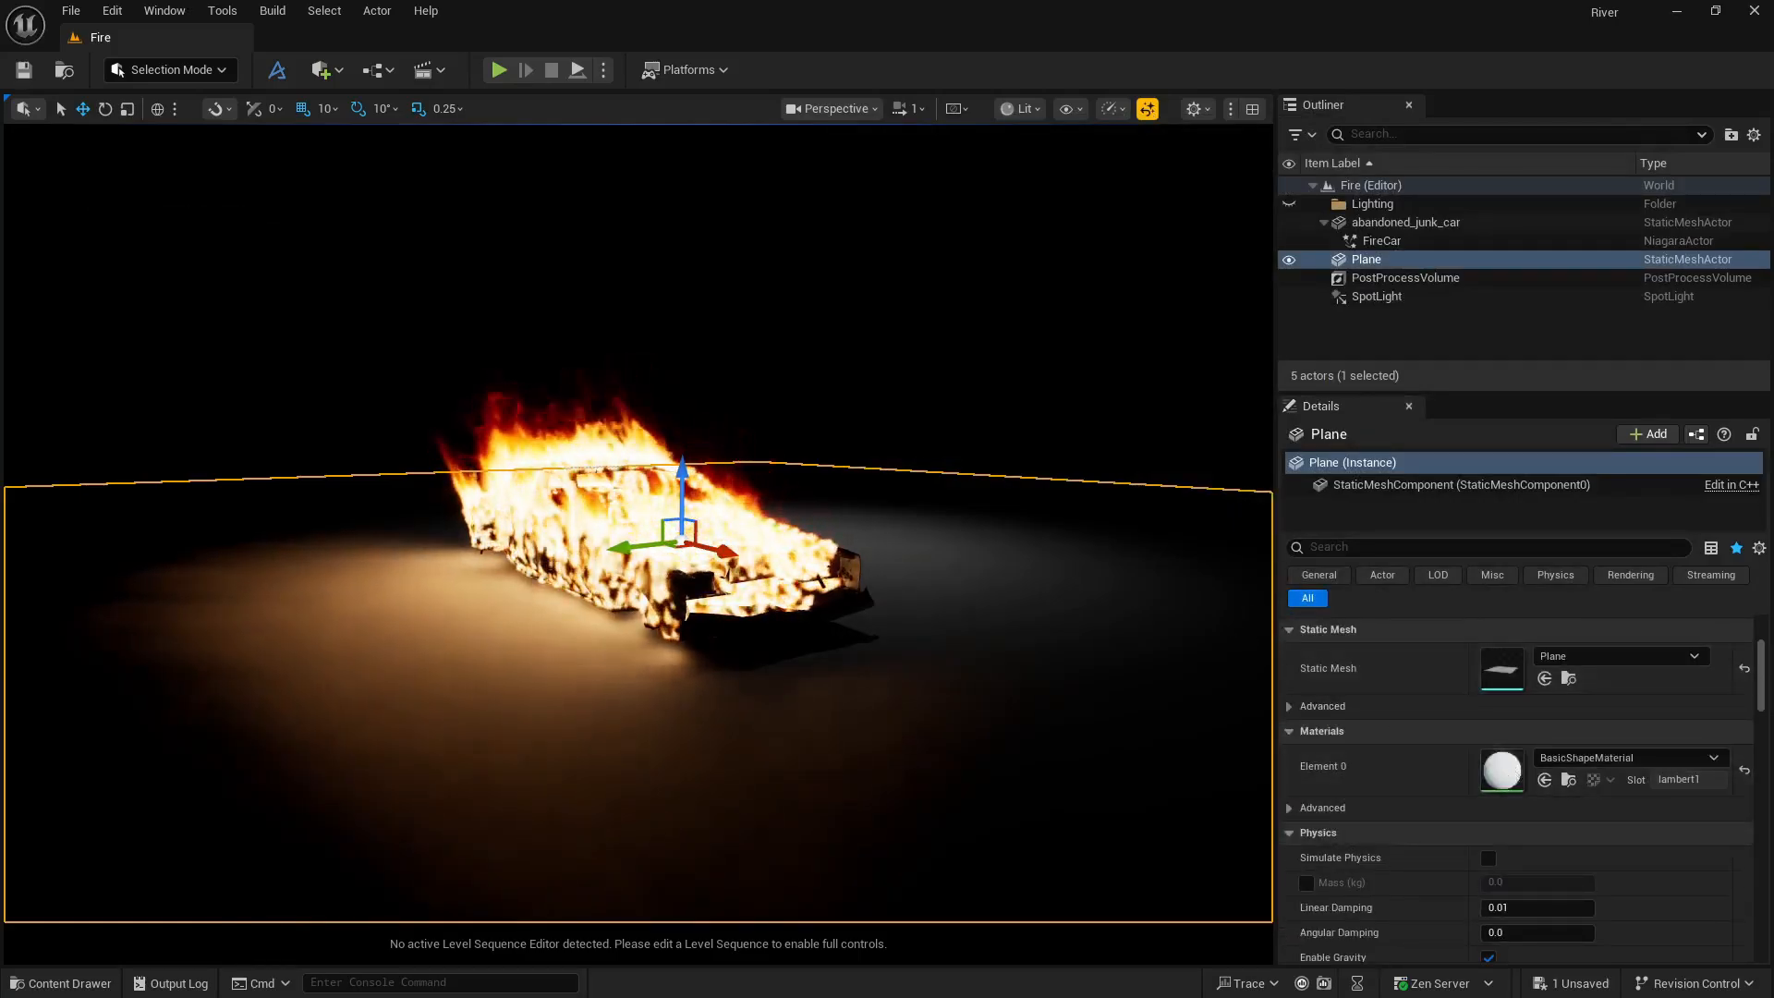
pyautogui.moveTo(1773, 266); pyautogui.dragTo(1009, 204)
pyautogui.moveTo(977, 367); pyautogui.dragTo(915, 427, button='right')
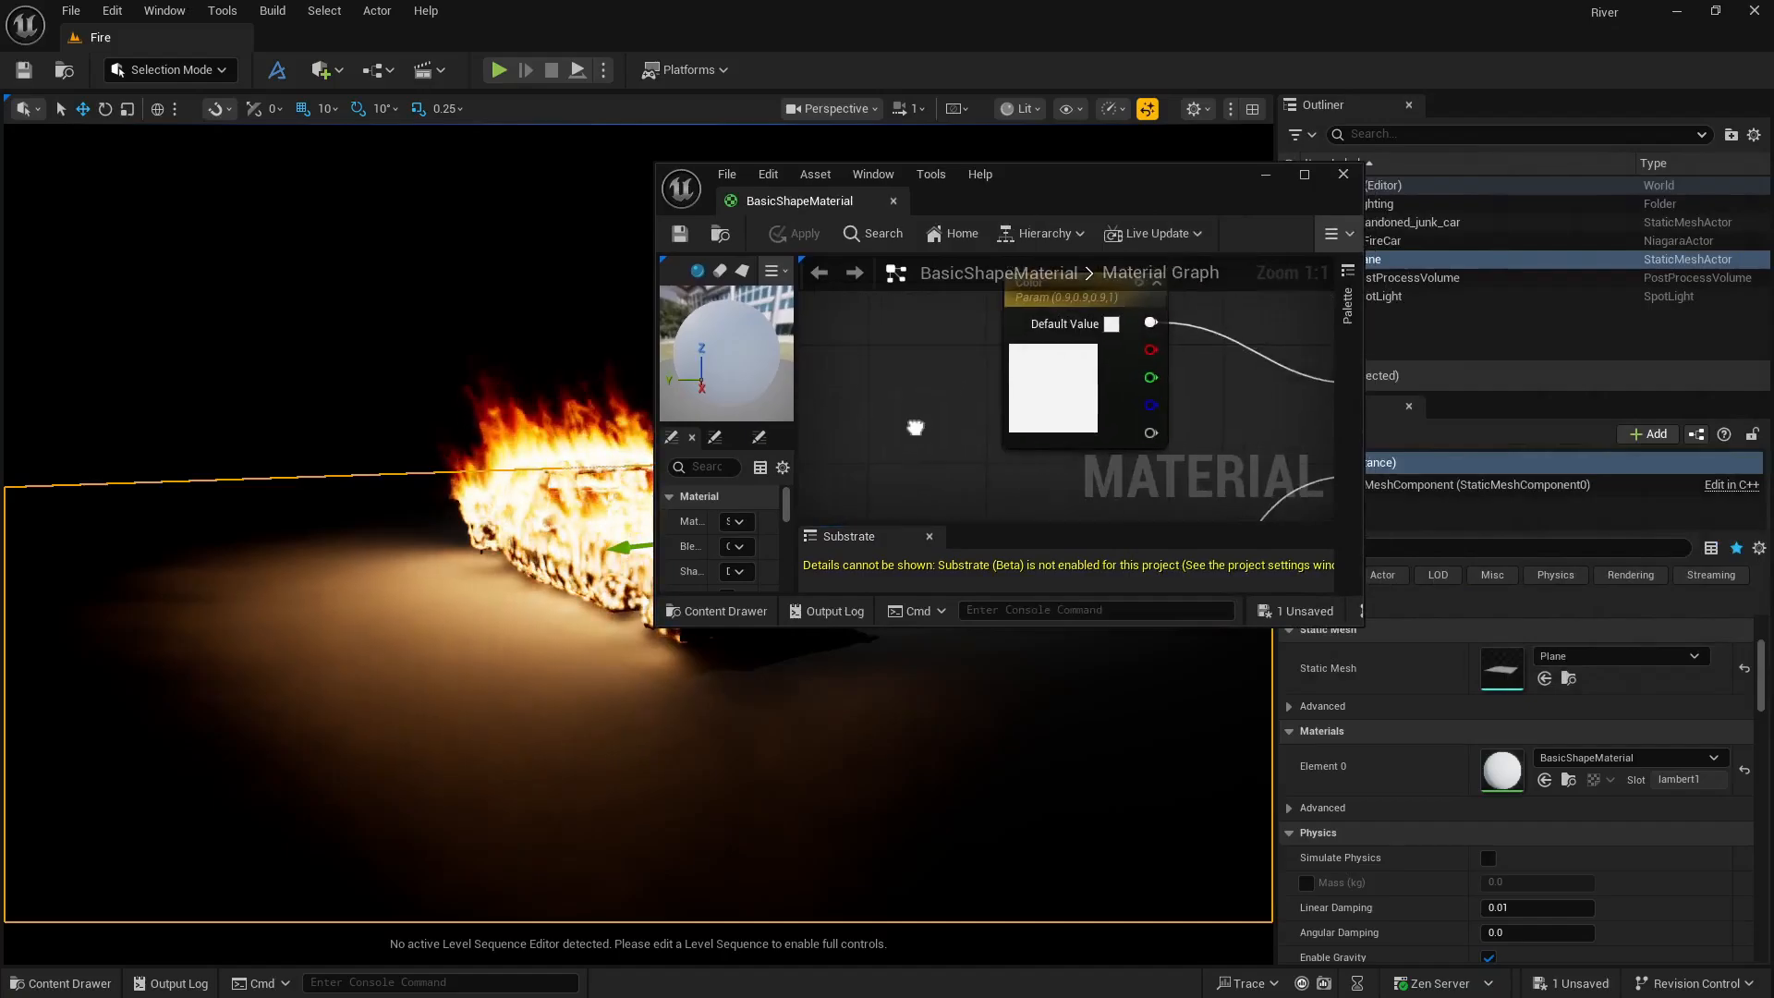
# Darken the BasicShapeMaterial's Color parameter to a dark grey of value 0.078, apply the change to the original material, and close its editor.
pyautogui.doubleClick(1020, 399)
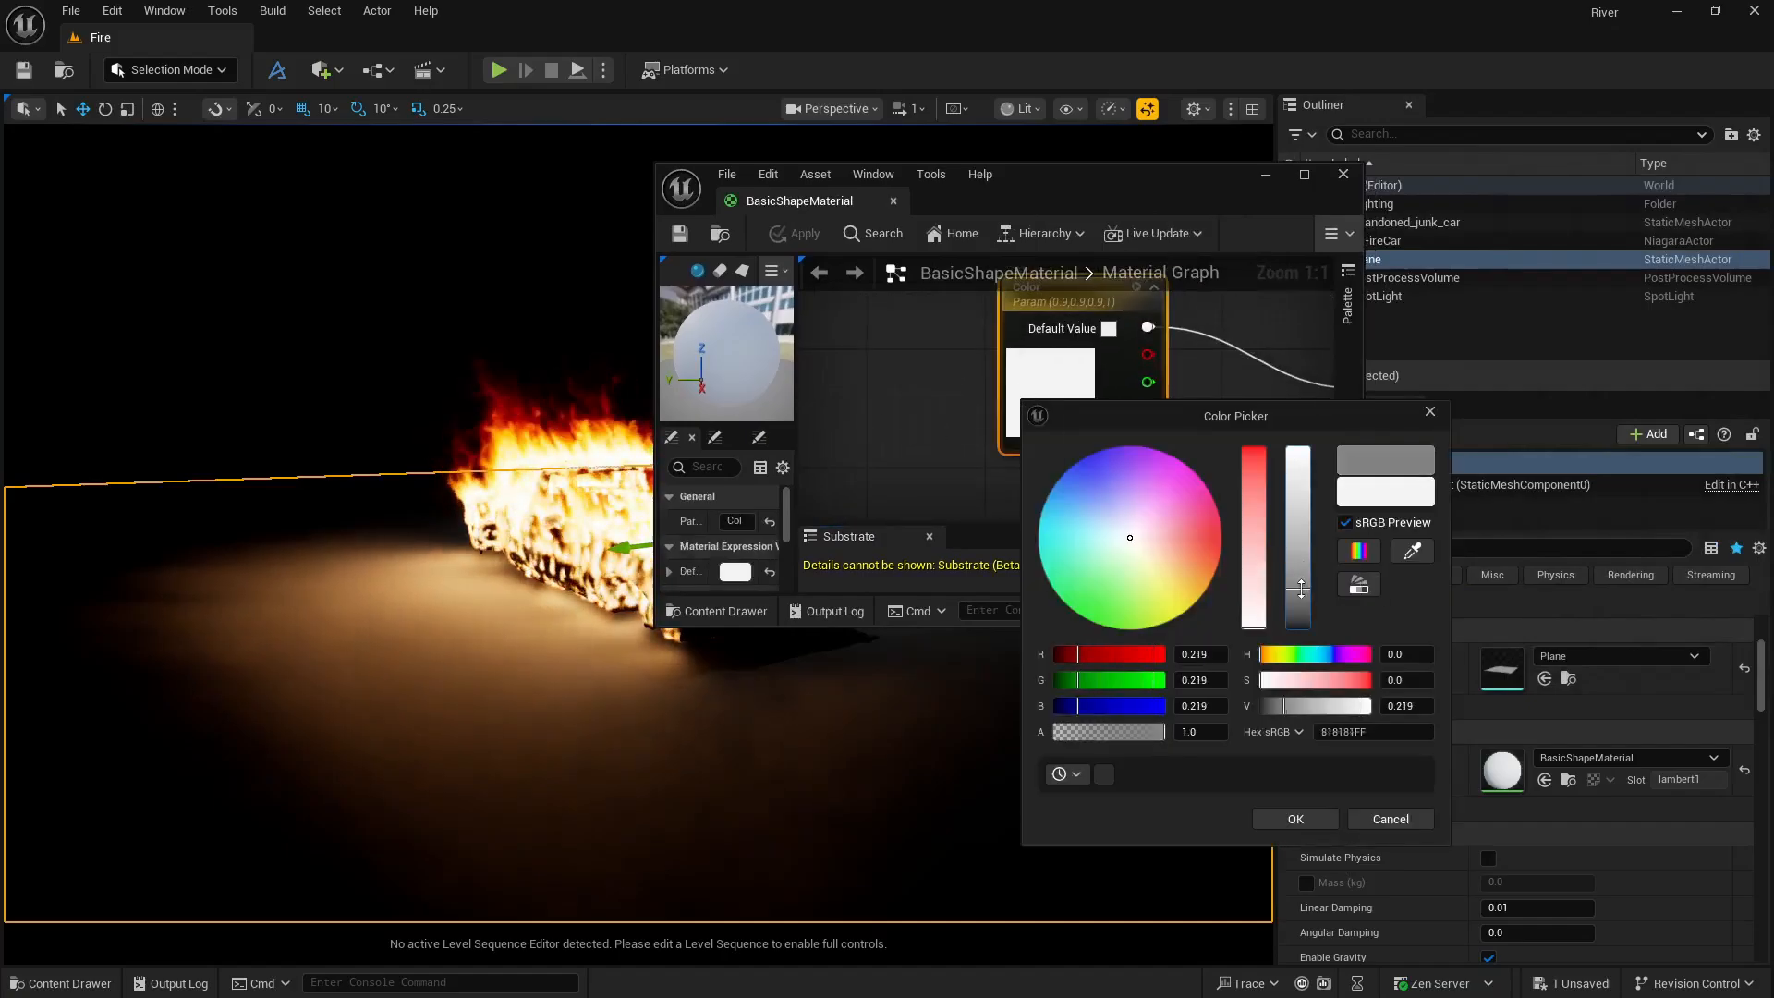
pyautogui.moveTo(1299, 607); pyautogui.dragTo(1300, 640)
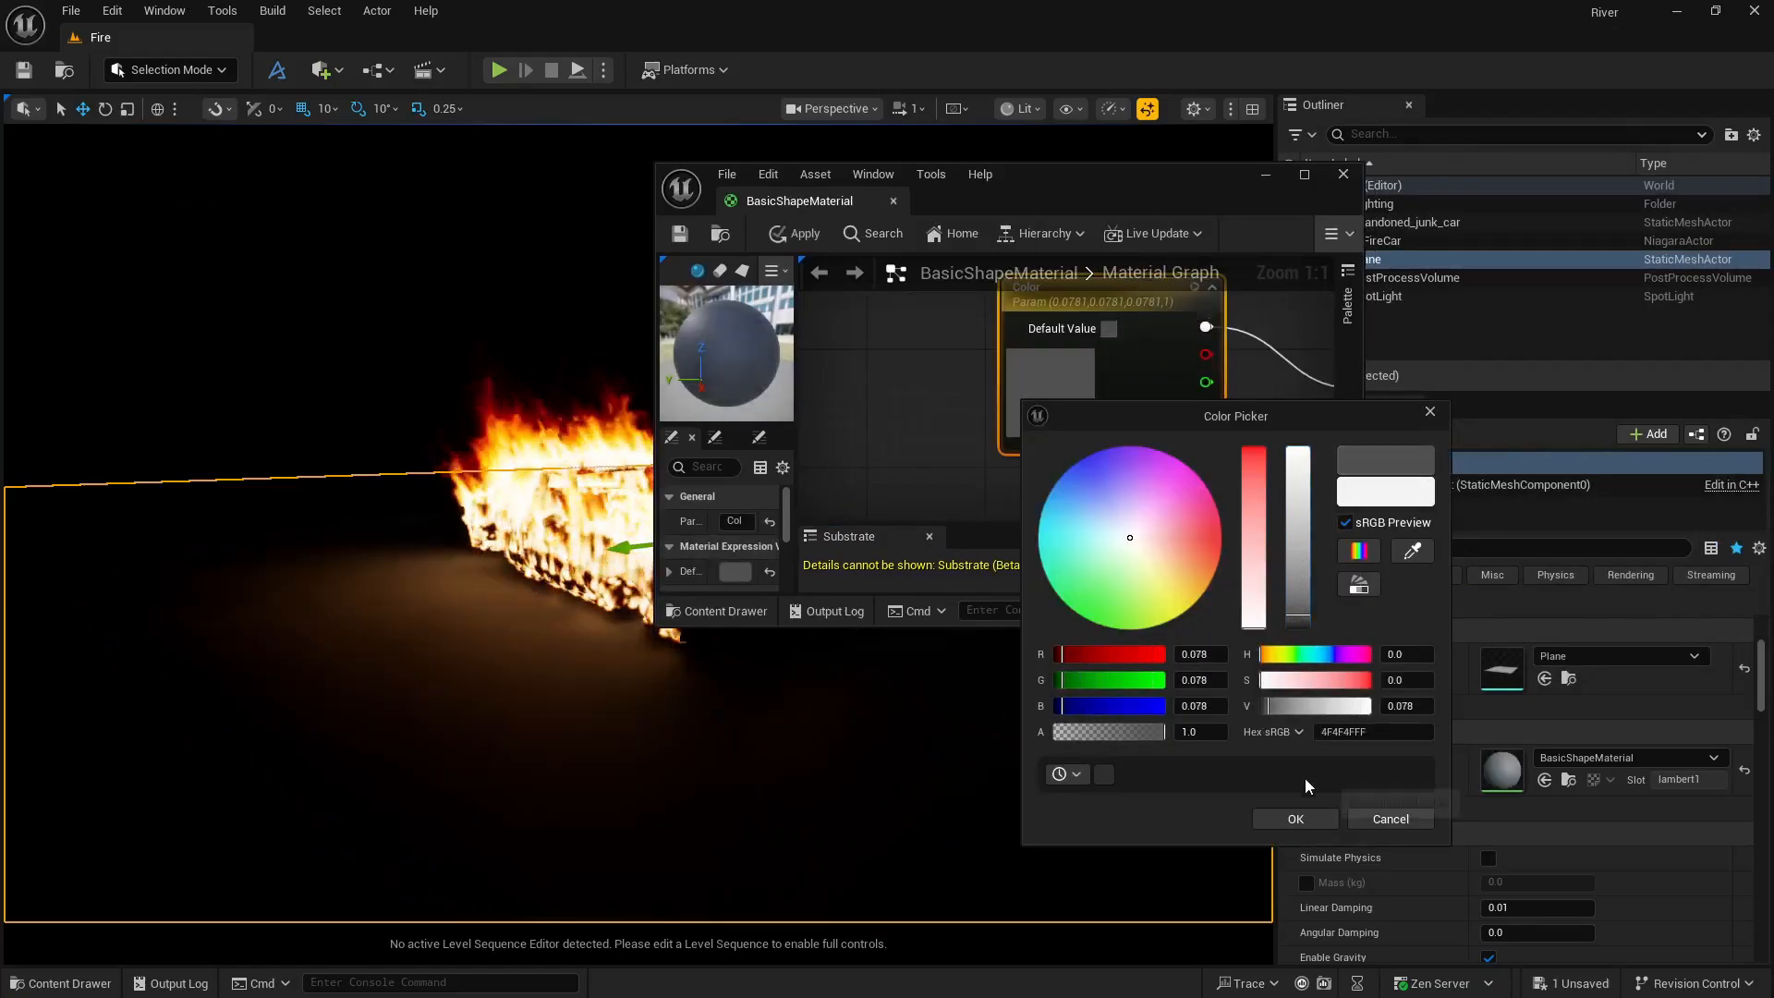
pyautogui.click(1296, 819)
pyautogui.click(1346, 173)
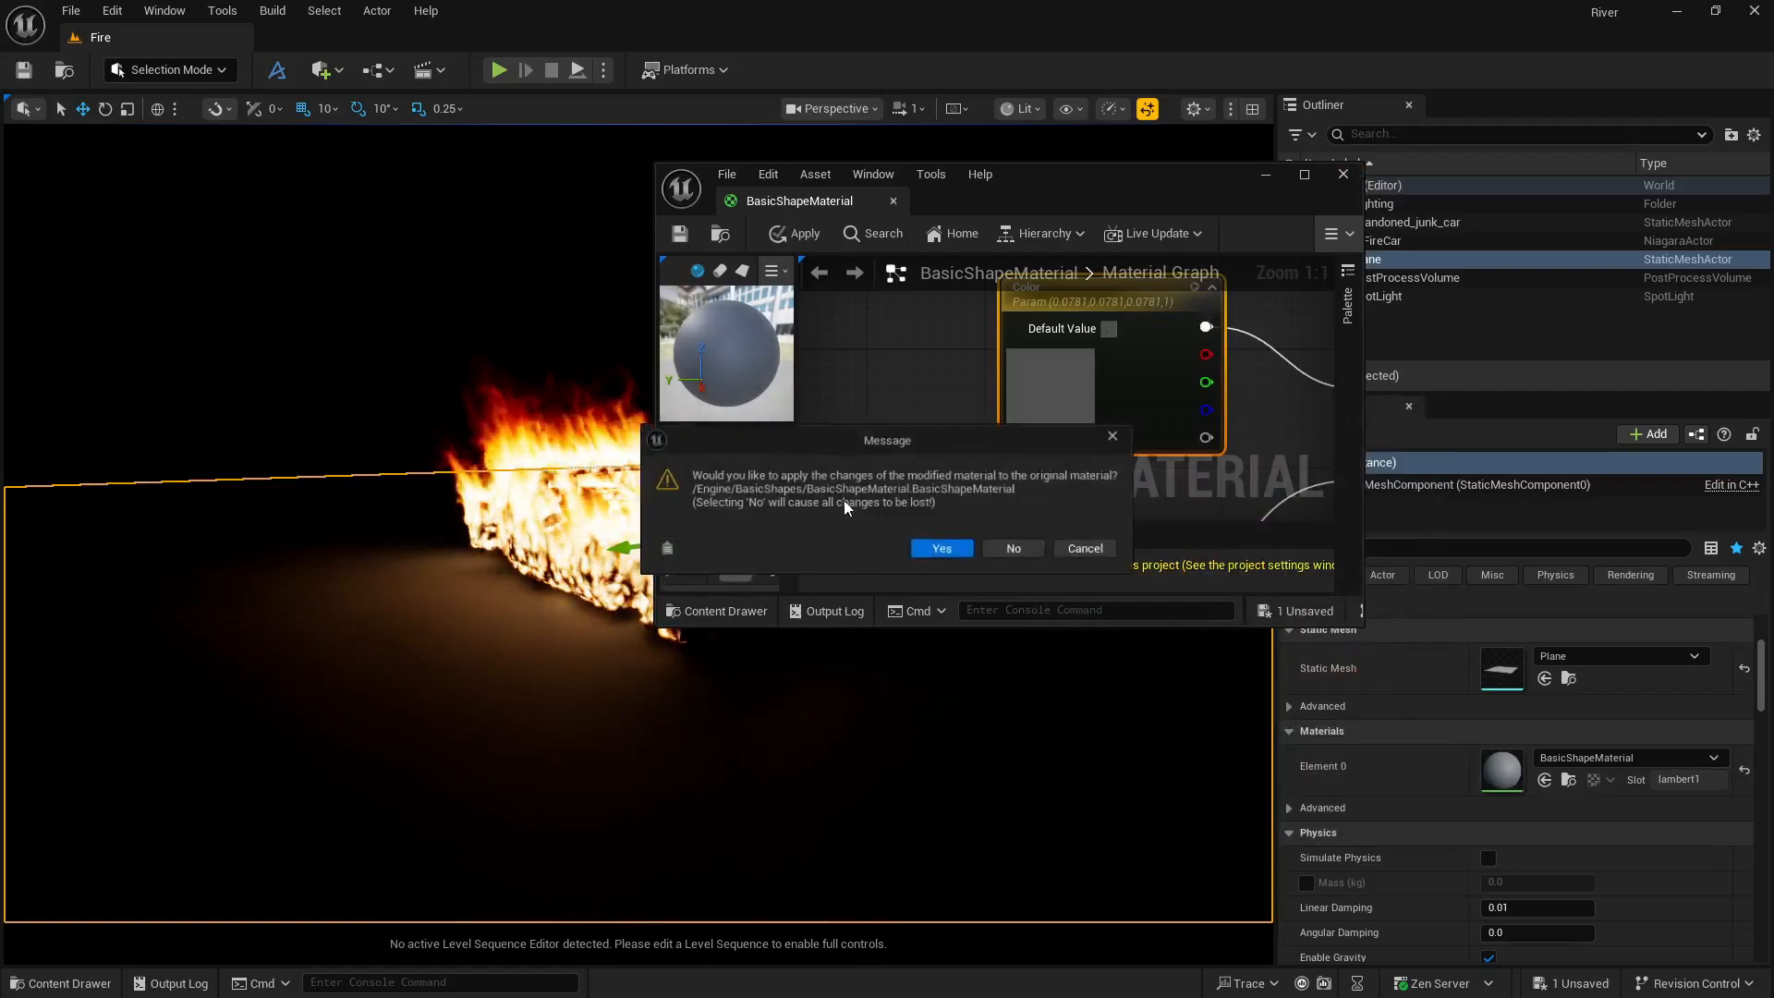
pyautogui.click(944, 550)
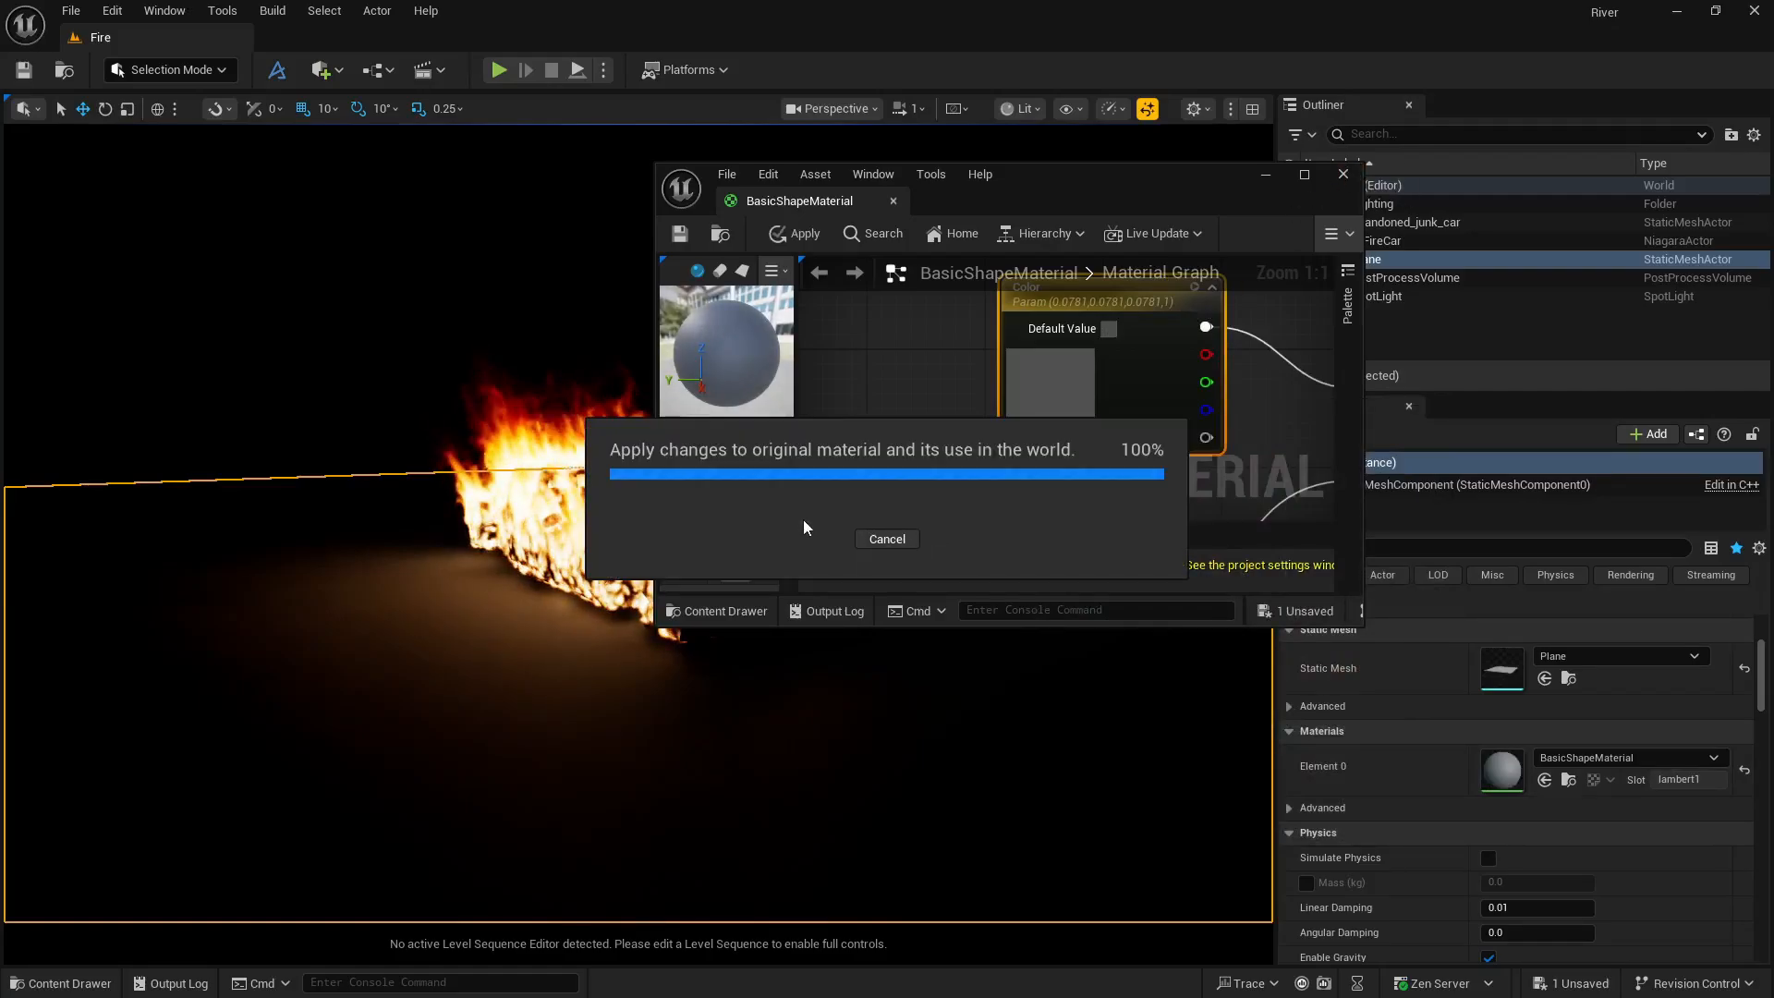
pyautogui.press('Escape')
# Reopen the FireCar Niagara system, narrow its Details area, reset the preview simulation to the start, and float the editor beside the burning car.
pyautogui.moveTo(879, 466)
pyautogui.keyDown('alt'); pyautogui.mouseDown()
pyautogui.moveTo(683, 462)
pyautogui.moveTo(563, 416)
pyautogui.moveTo(352, 429)
pyautogui.moveTo(407, 434)
pyautogui.mouseUp(); pyautogui.keyUp('alt')
pyautogui.moveTo(855, 400); pyautogui.dragTo(892, 287)
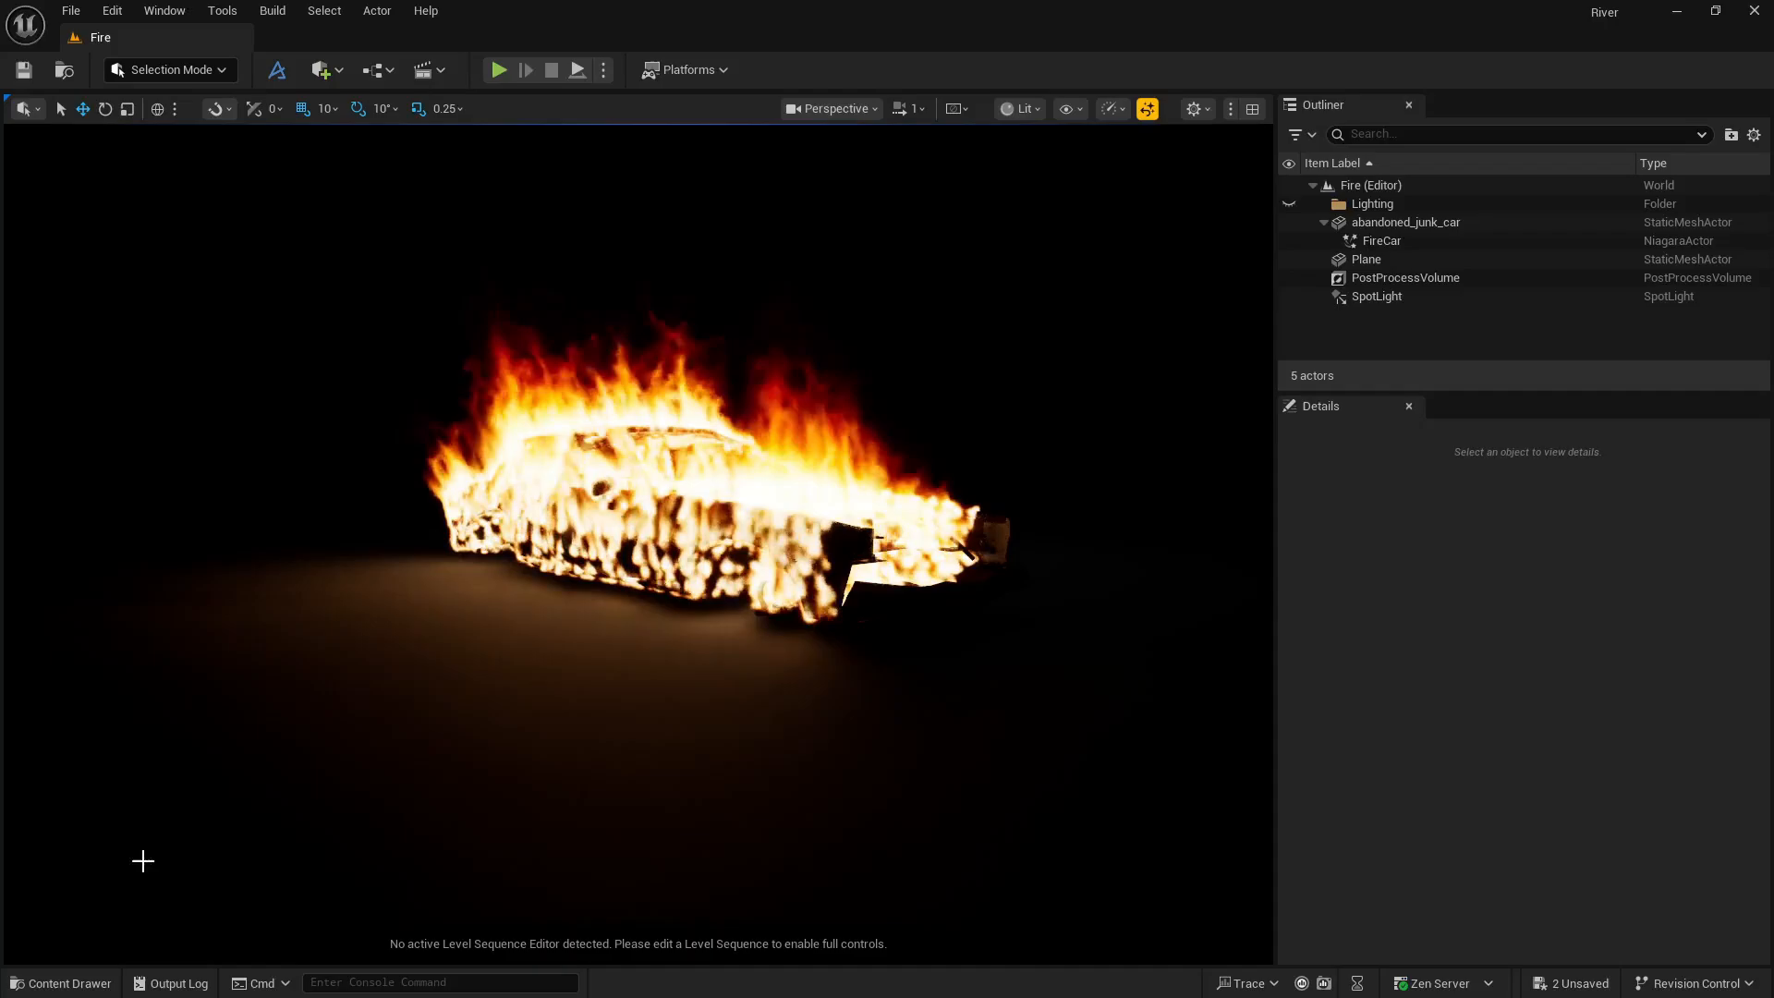
pyautogui.click(61, 983)
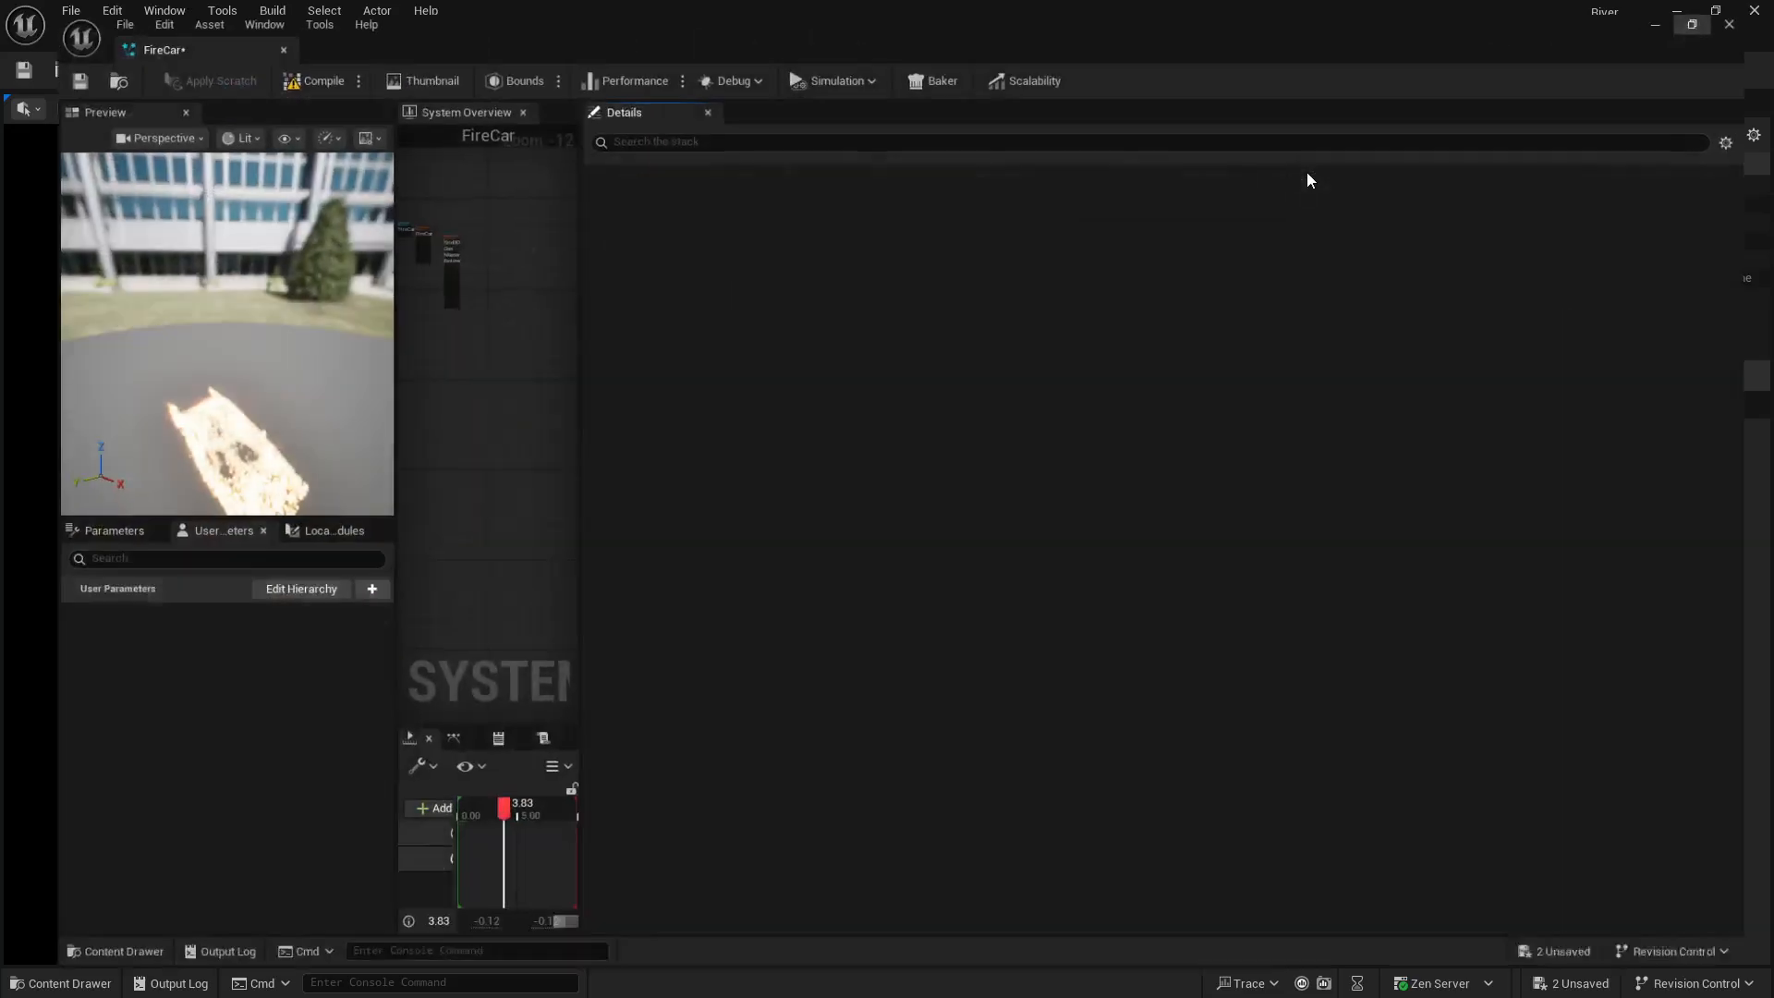
pyautogui.click(1306, 175)
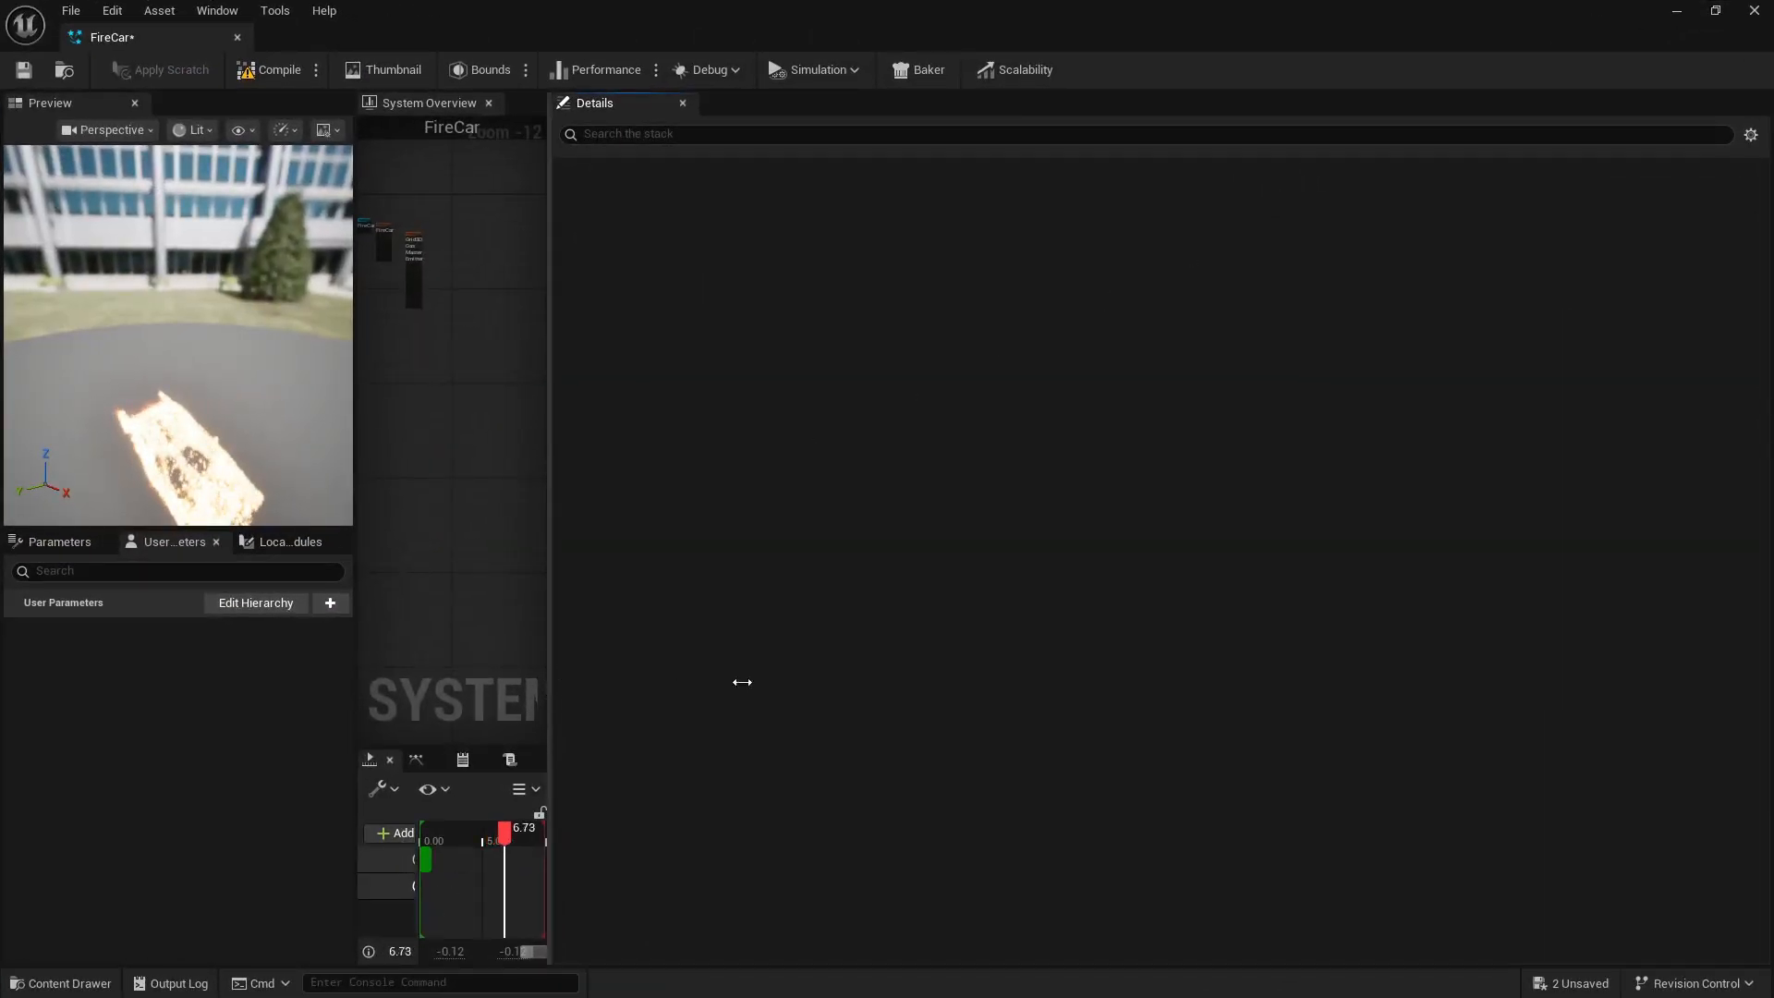
pyautogui.moveTo(742, 682); pyautogui.dragTo(1135, 685)
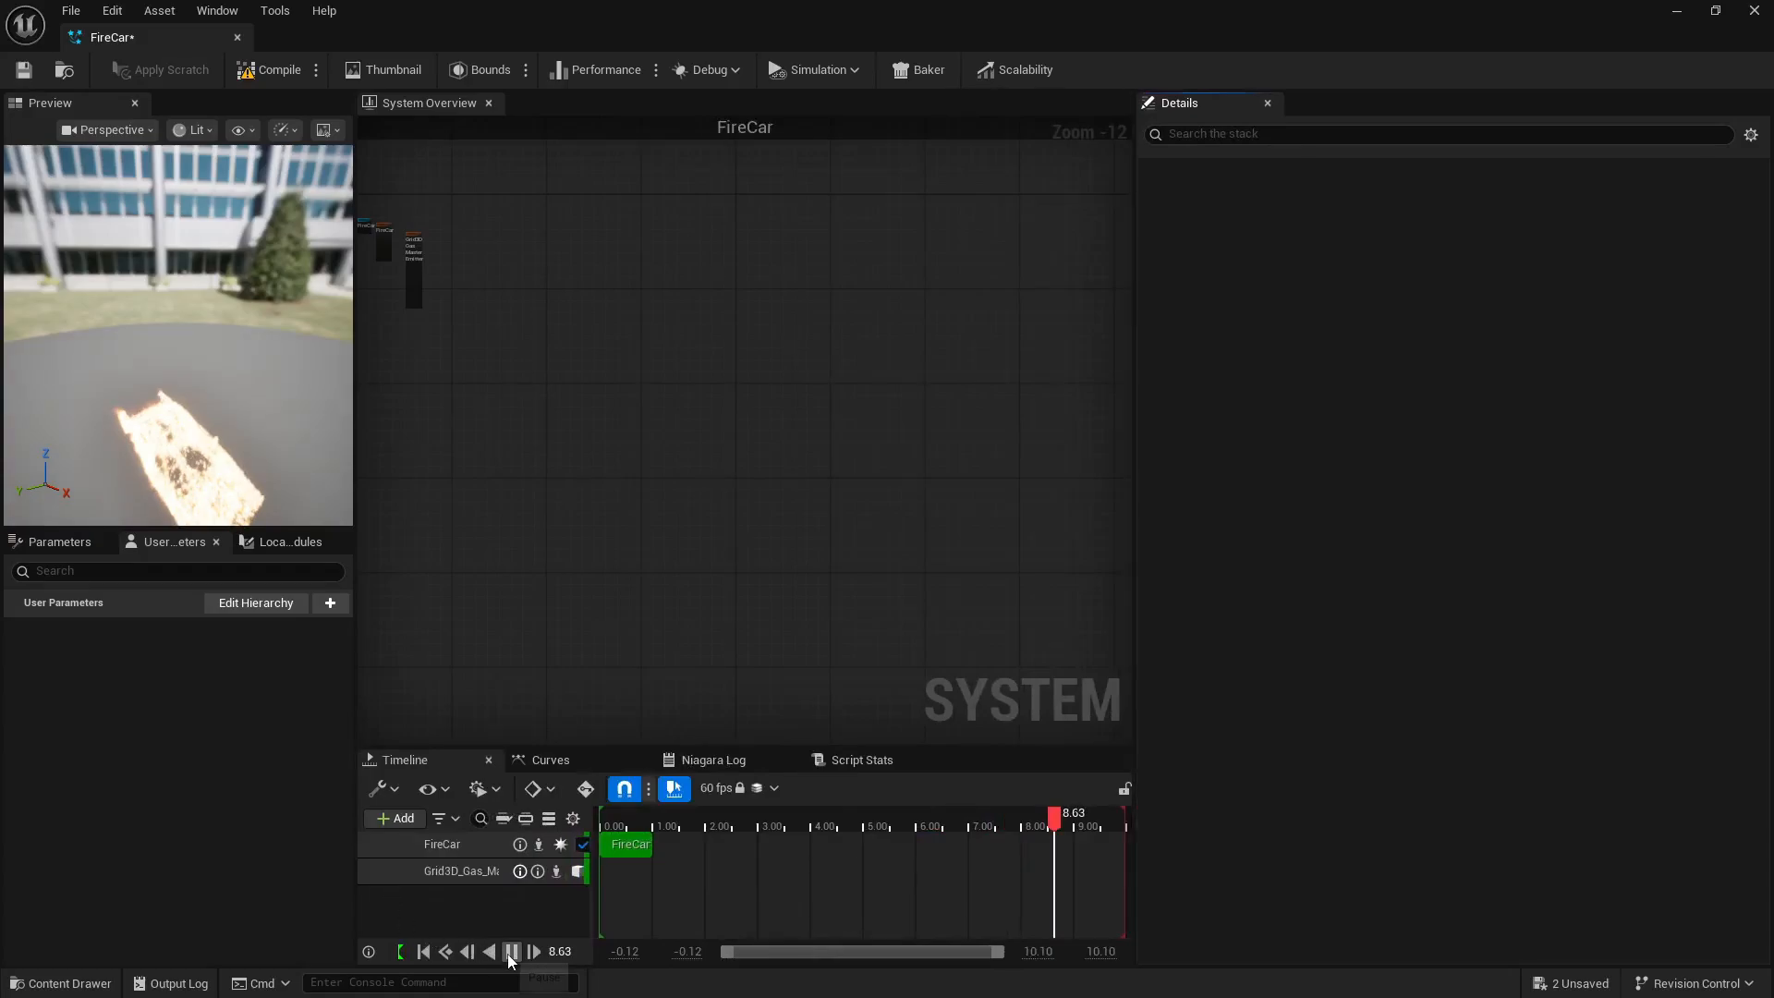
pyautogui.click(422, 951)
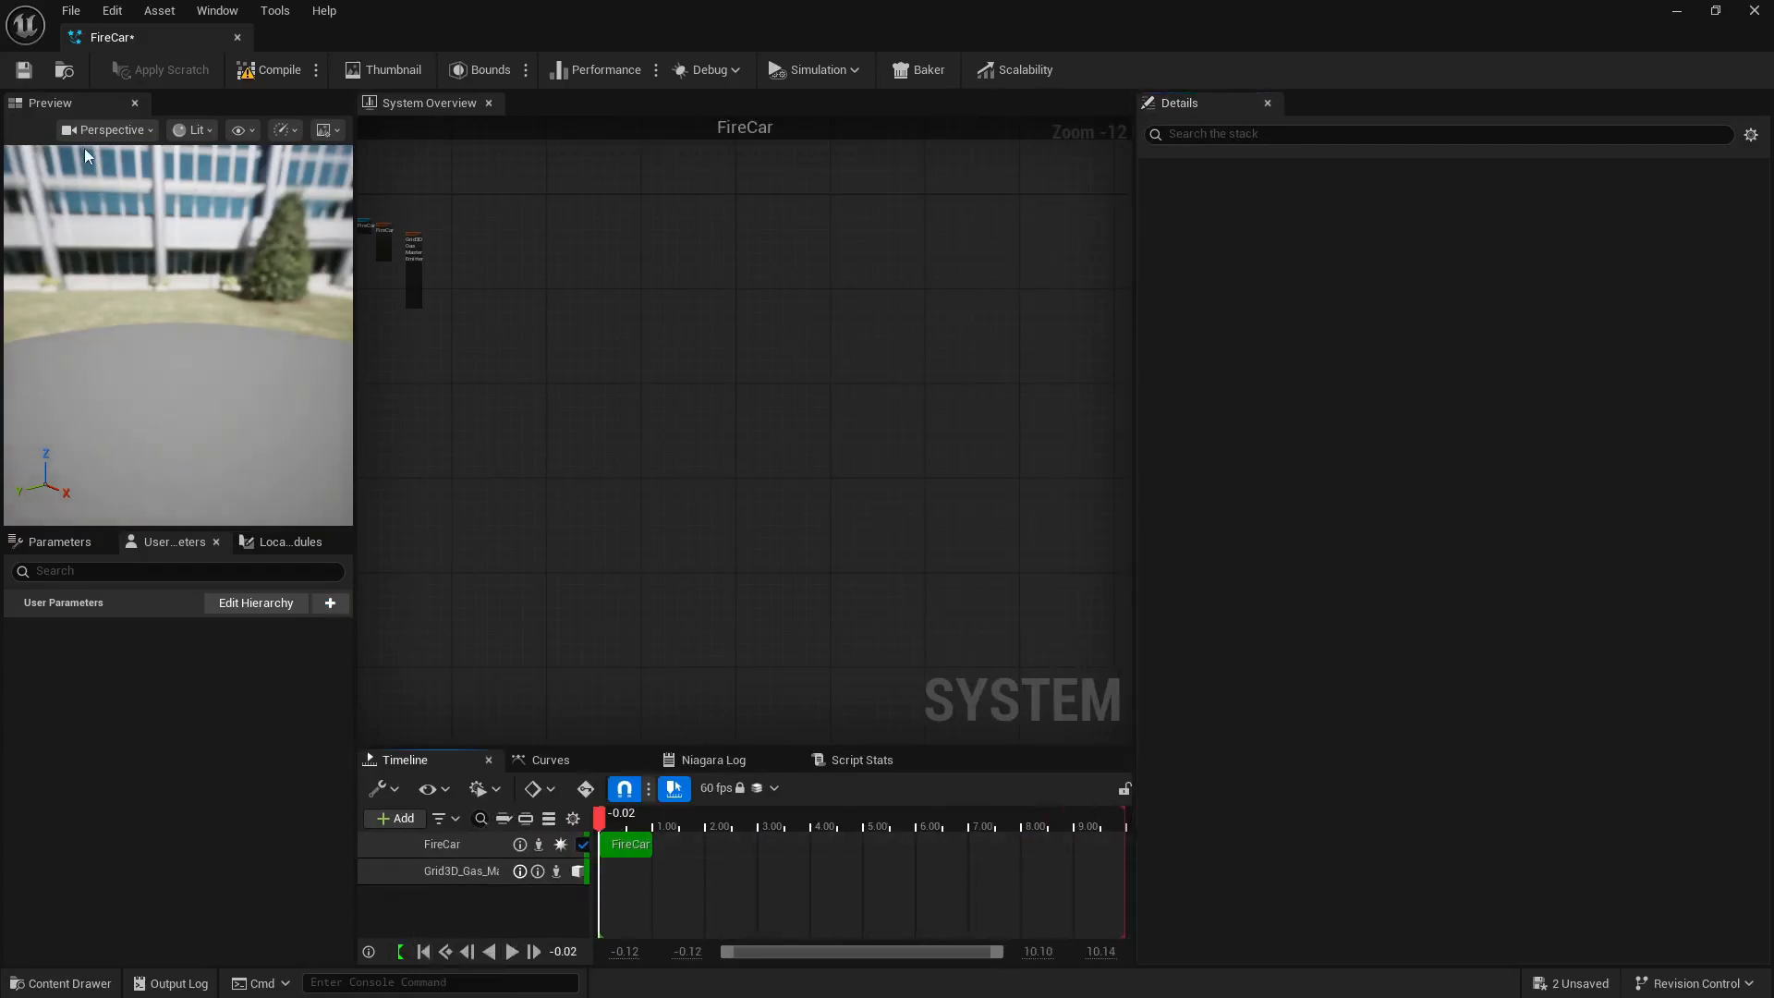
pyautogui.moveTo(105, 39); pyautogui.dragTo(750, 164)
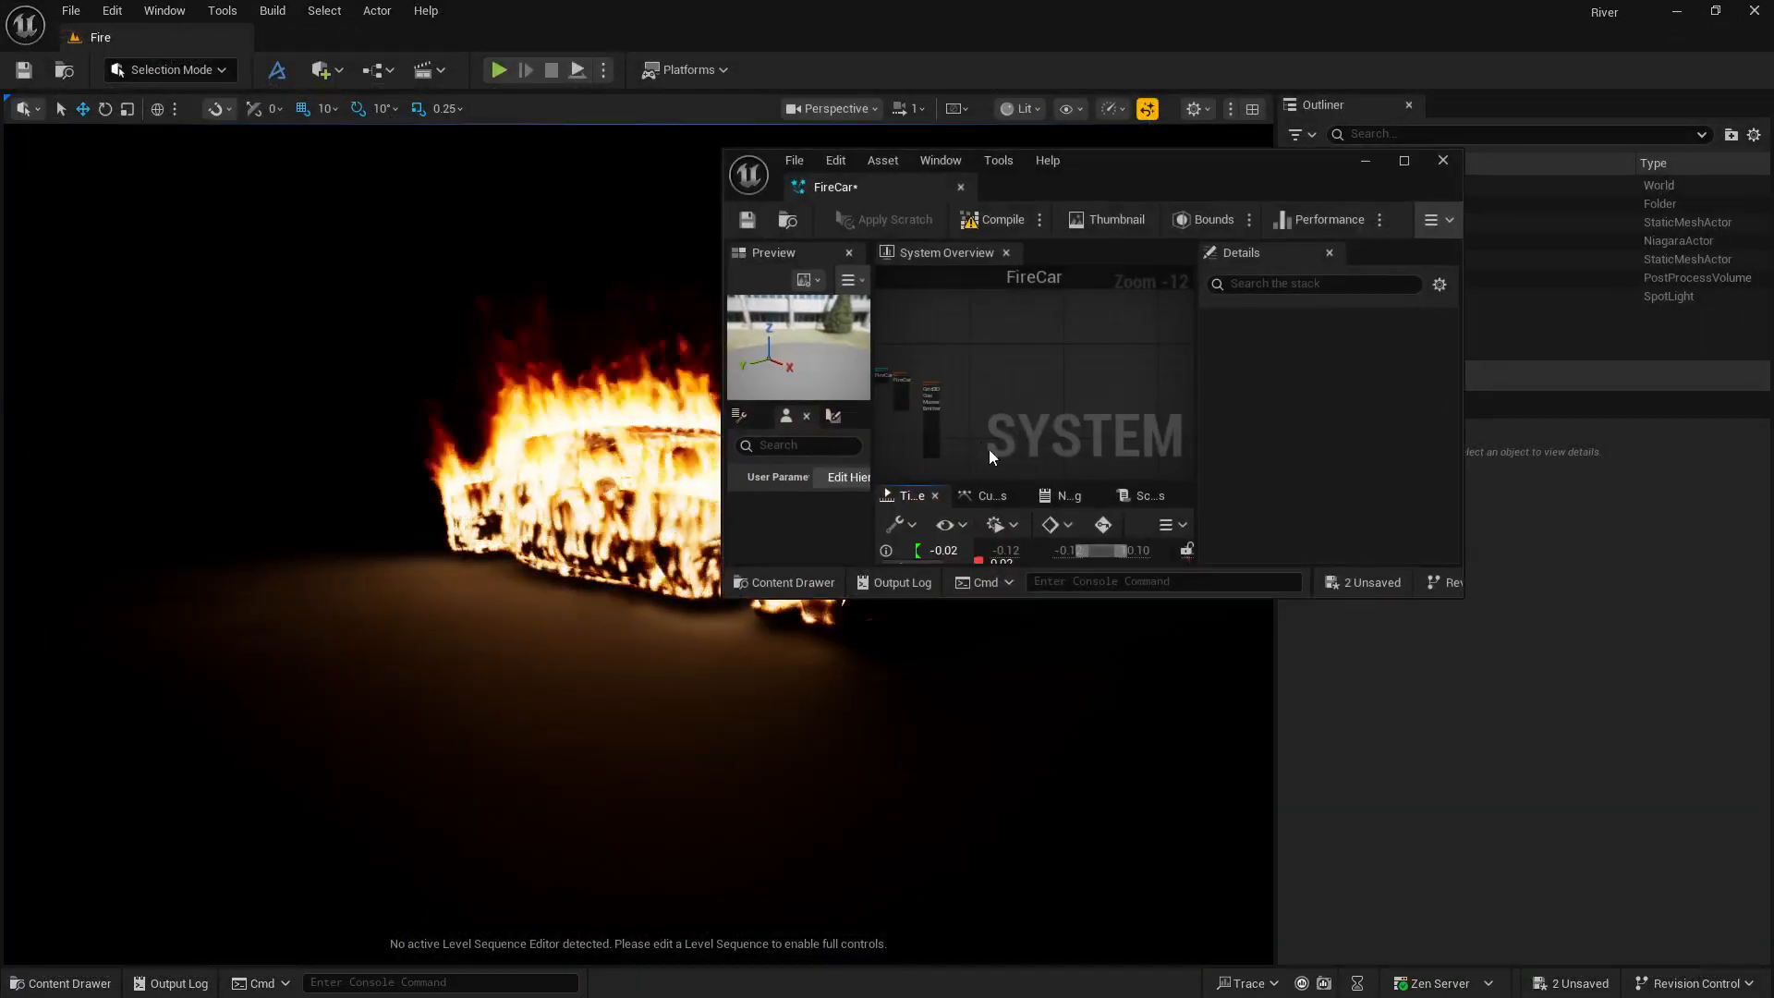
# Set Pressure Solve Iterations to 12 in the Simulation settings of the Grid3D_Gas_Master_Emitter.
pyautogui.moveTo(578, 472)
pyautogui.mouseDown(button='right')
pyautogui.moveTo(684, 471)
pyautogui.moveTo(683, 388)
pyautogui.moveTo(647, 471)
pyautogui.mouseUp(button='right')
pyautogui.press('w')
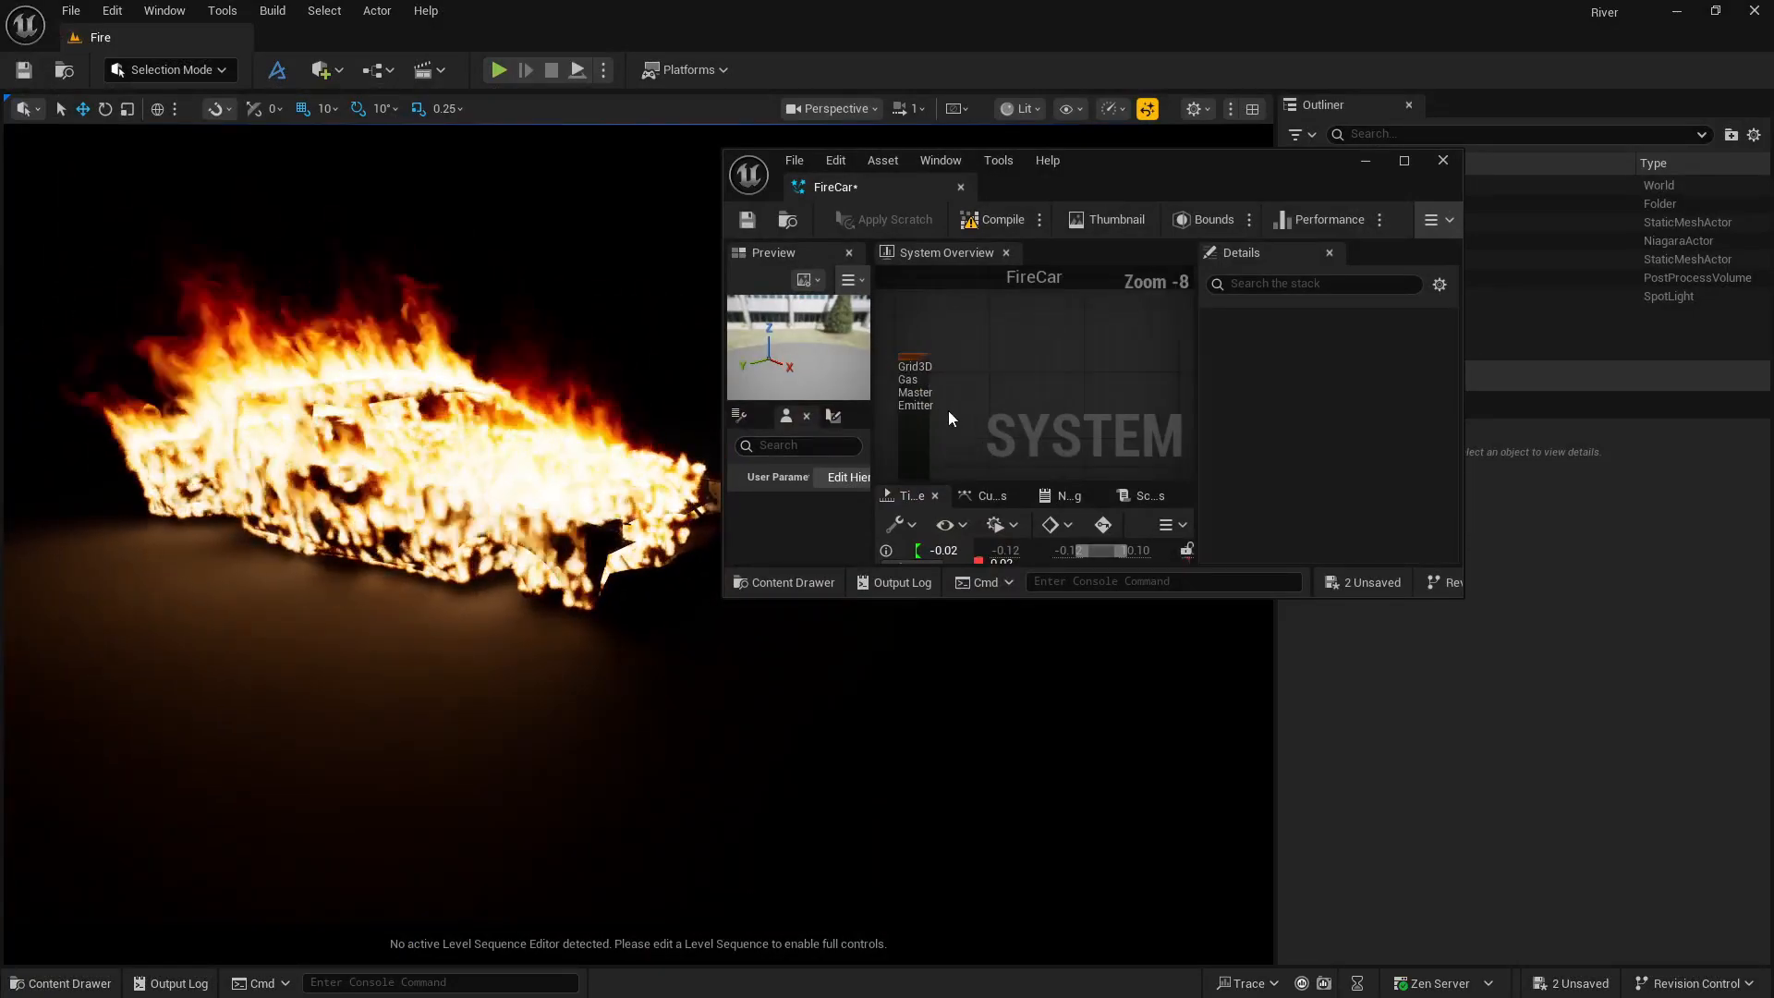
pyautogui.scroll(8, 948, 410)
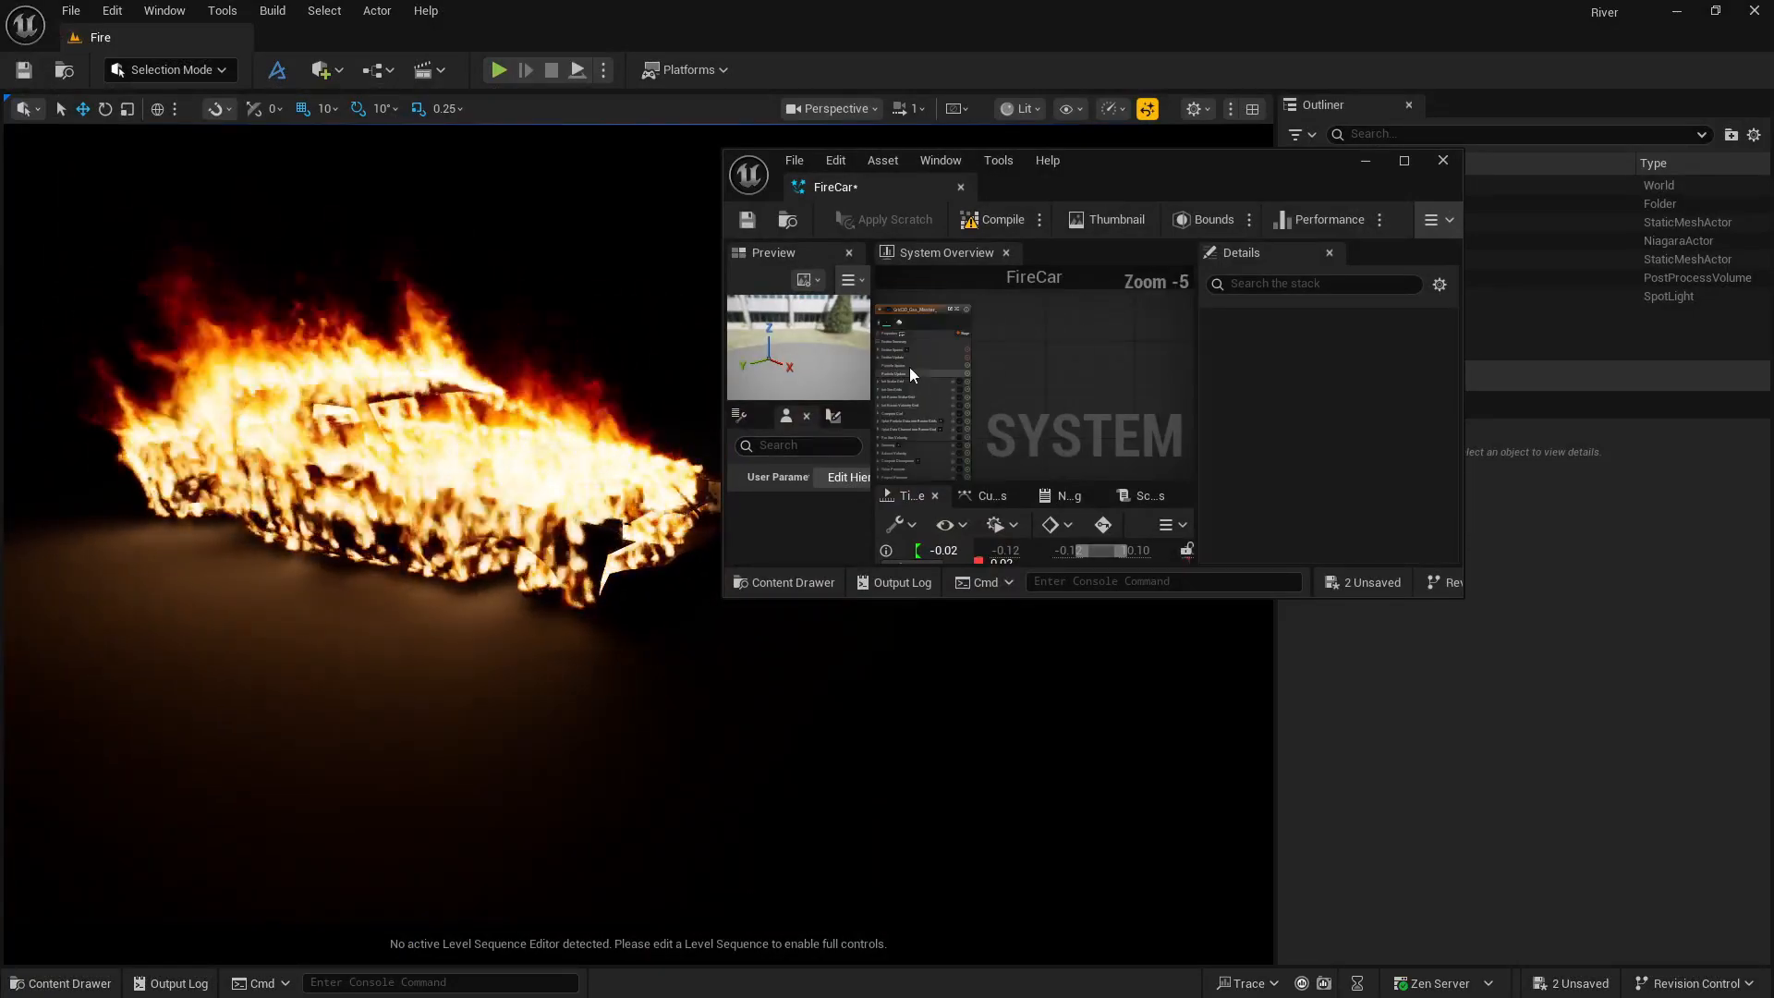
pyautogui.click(936, 308)
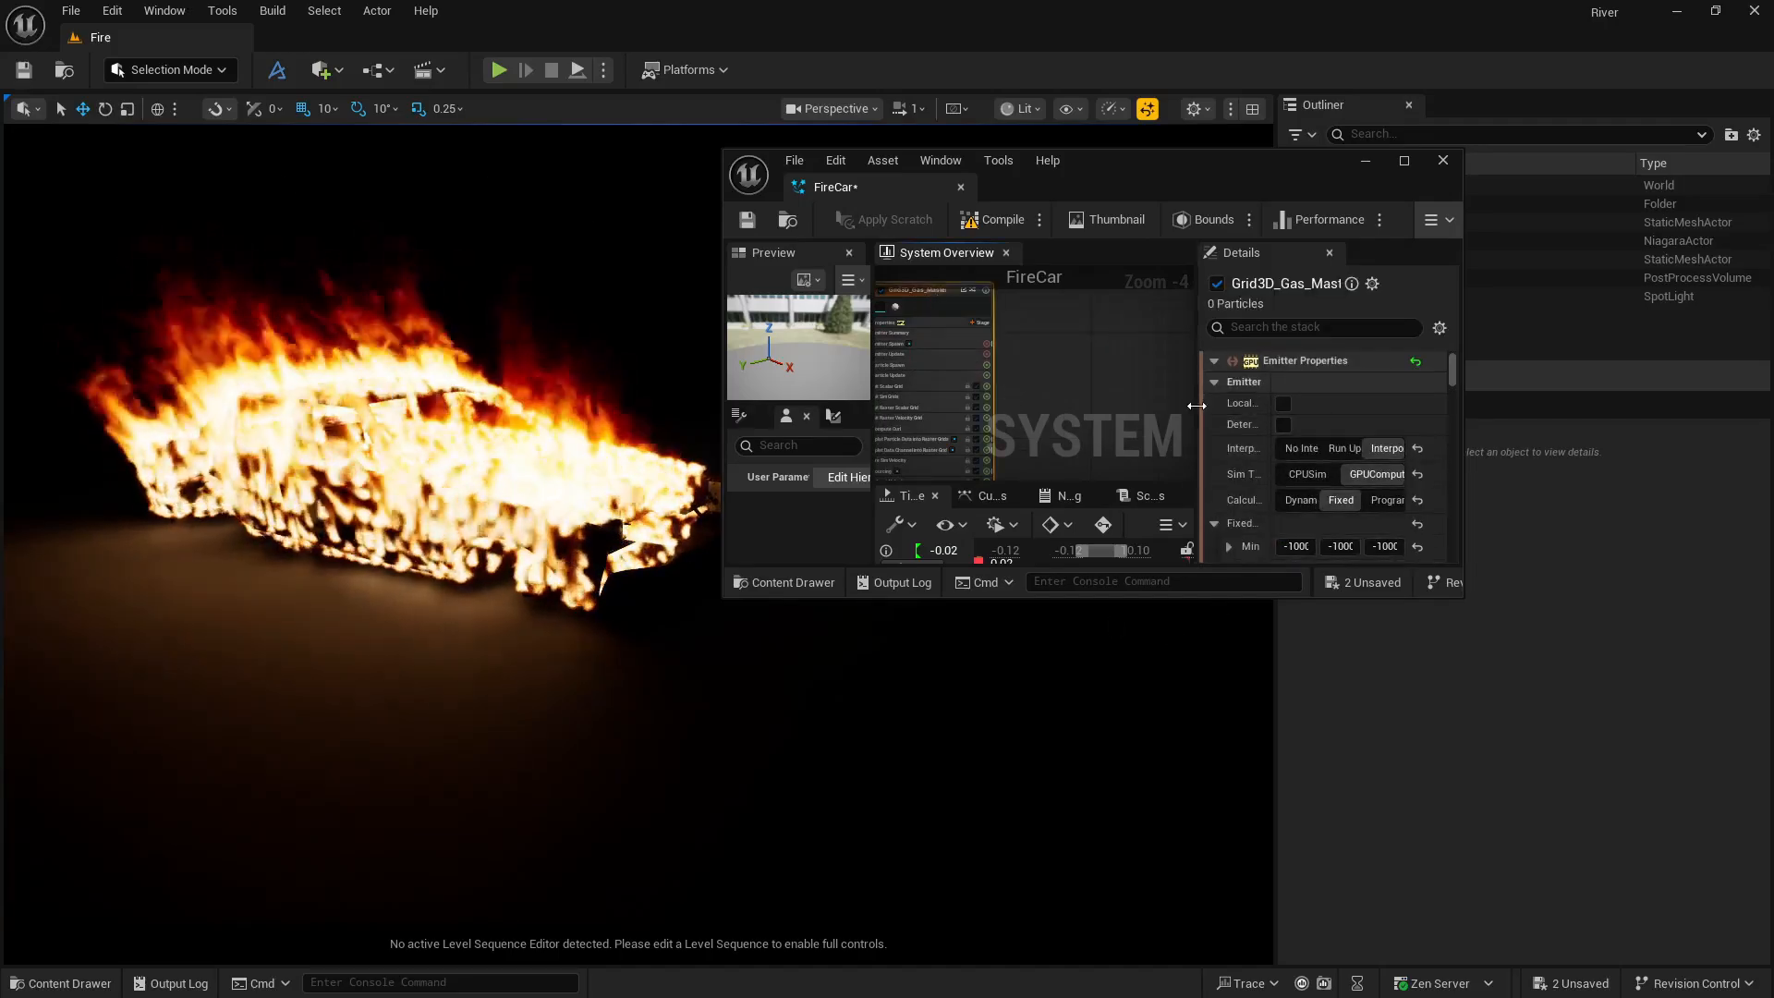
pyautogui.scroll(-10, 1284, 462)
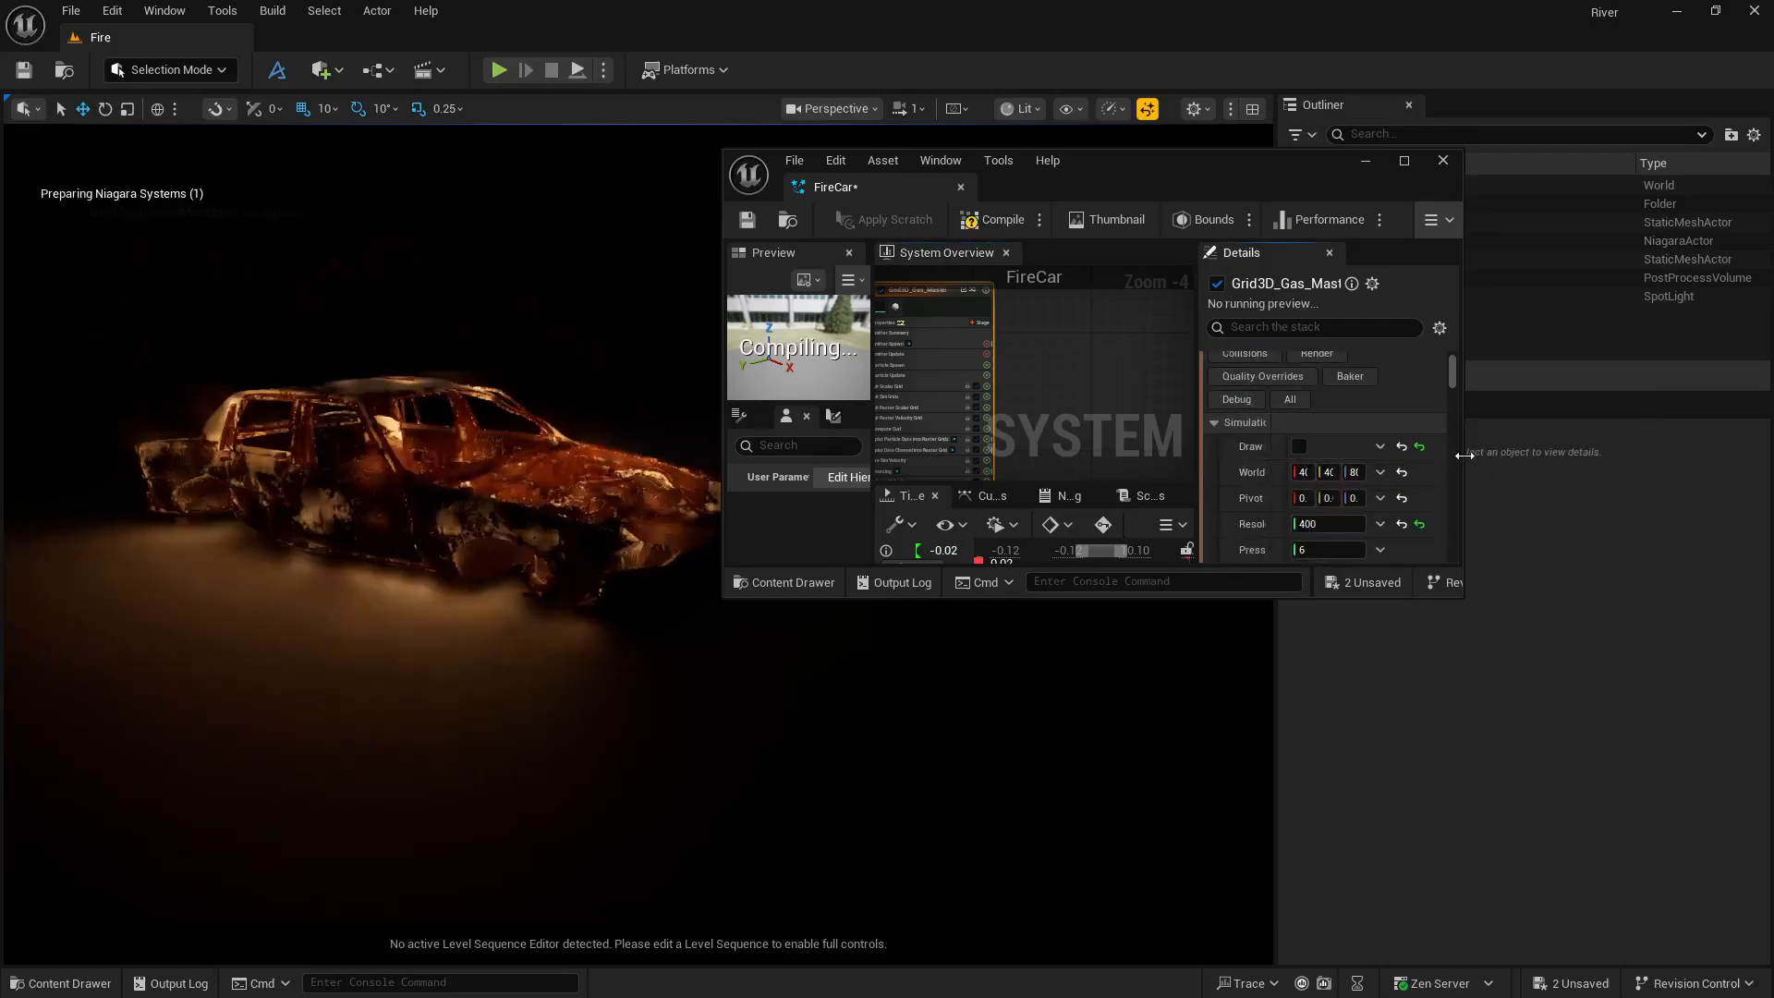
pyautogui.moveTo(1466, 446); pyautogui.dragTo(1686, 444)
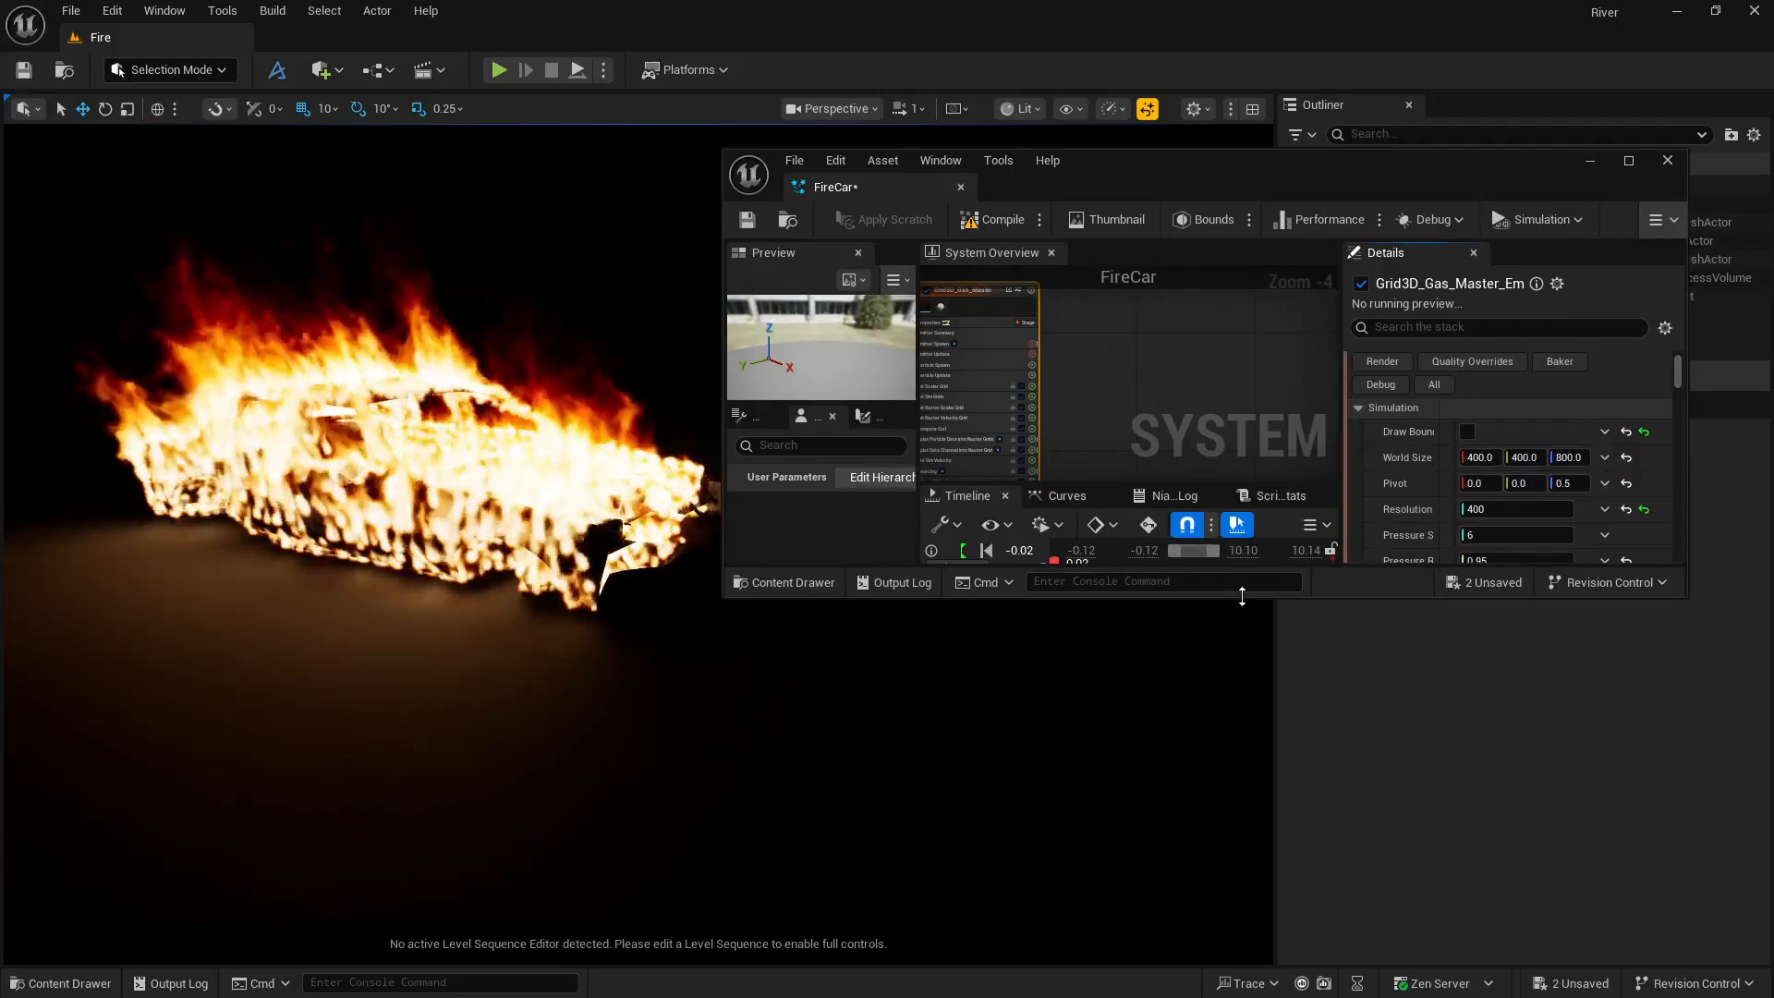
pyautogui.moveTo(1242, 597); pyautogui.dragTo(1238, 776)
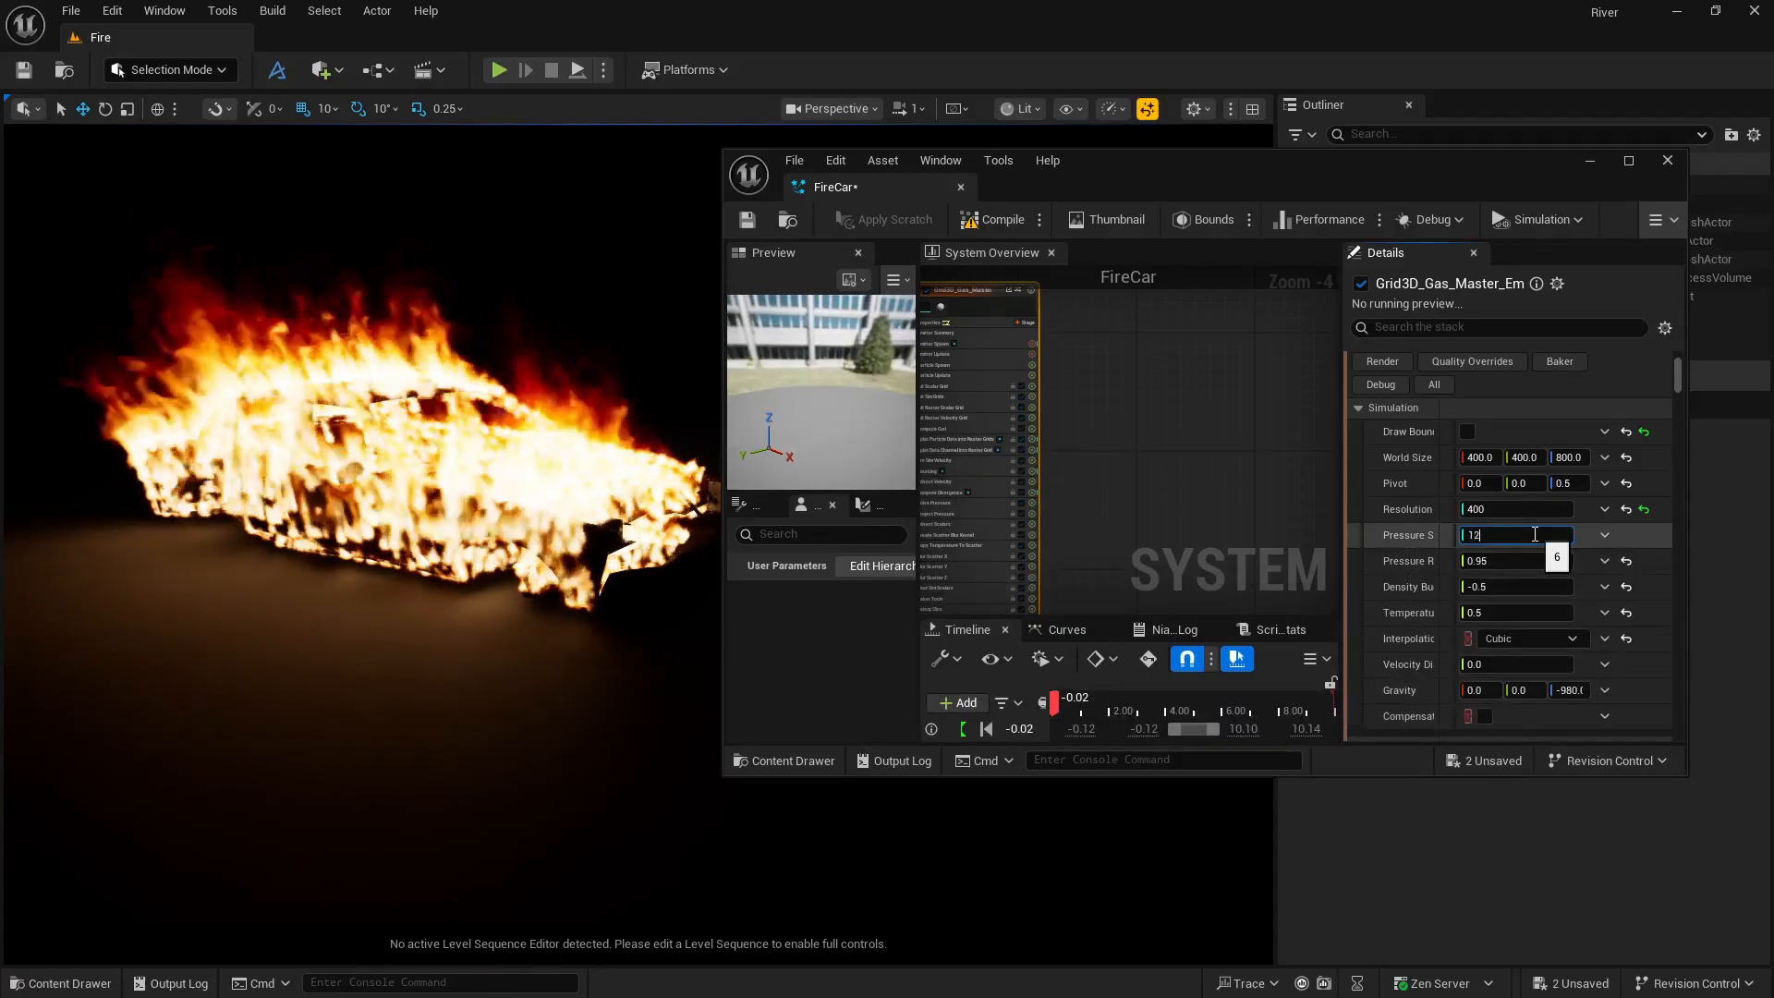
pyautogui.moveTo(1409, 539)
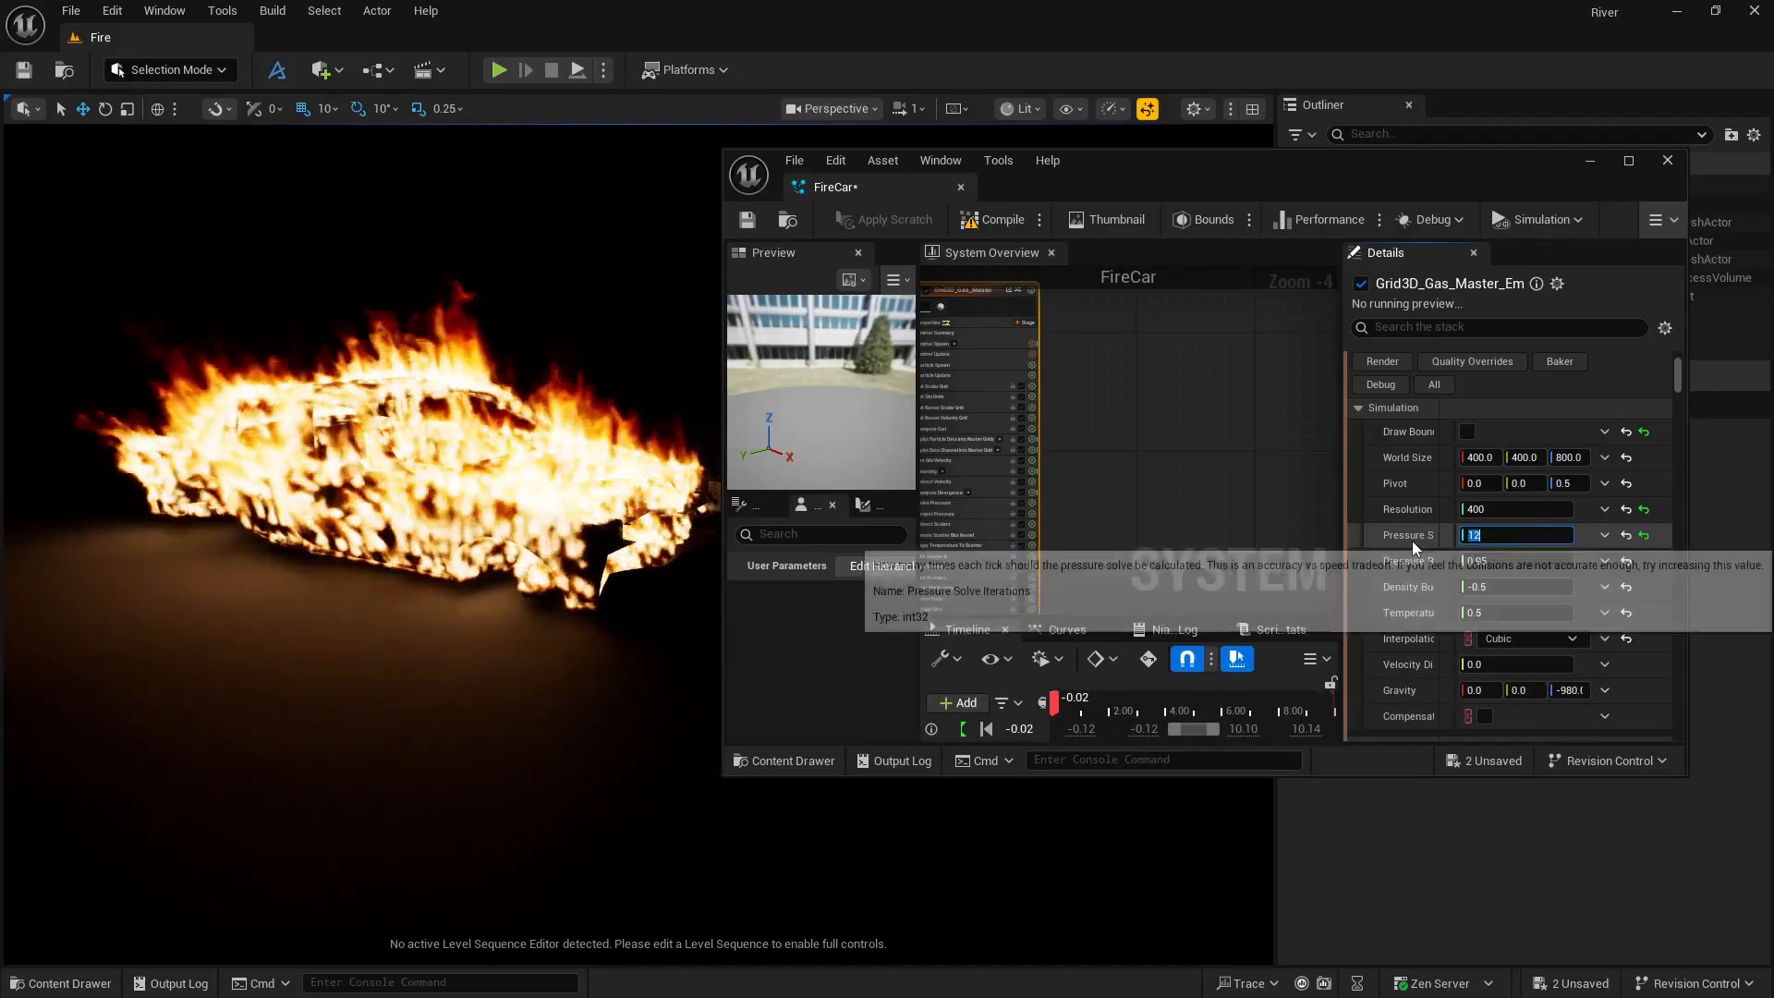
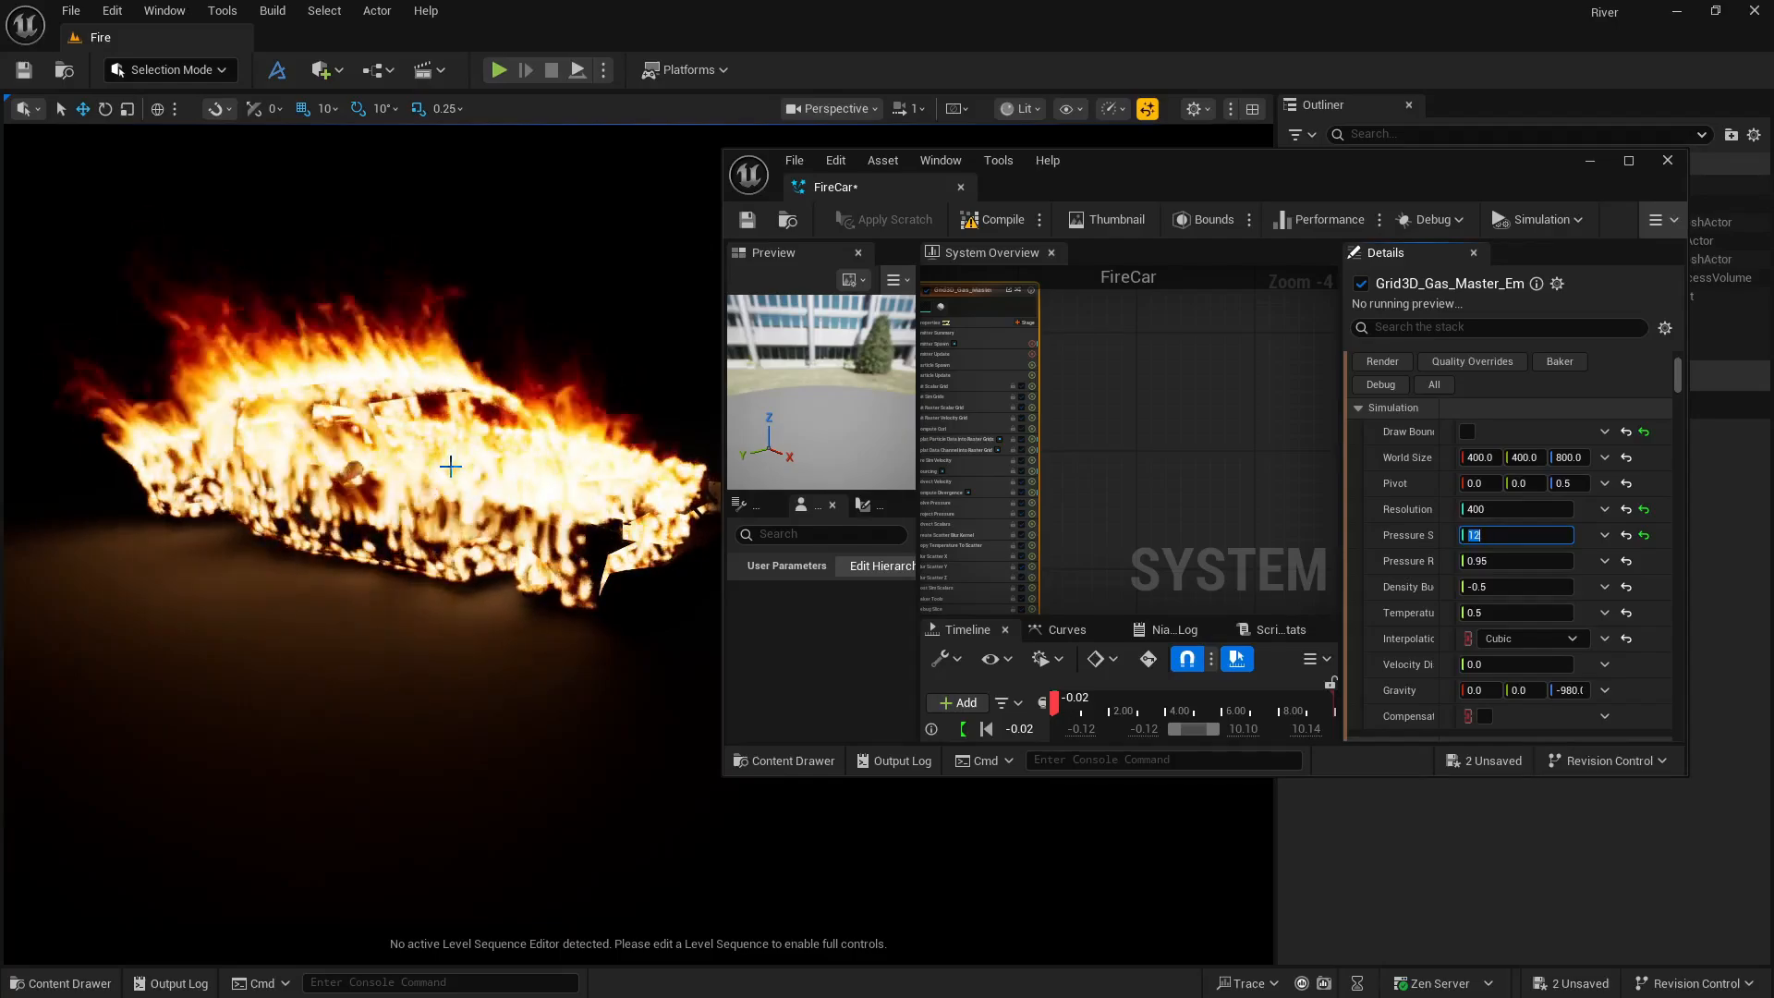
# Set the gas emitter's Dissipation Rate Density to 2.0 in its Attributes settings.
pyautogui.moveTo(1112, 456); pyautogui.dragTo(1236, 481, button='right')
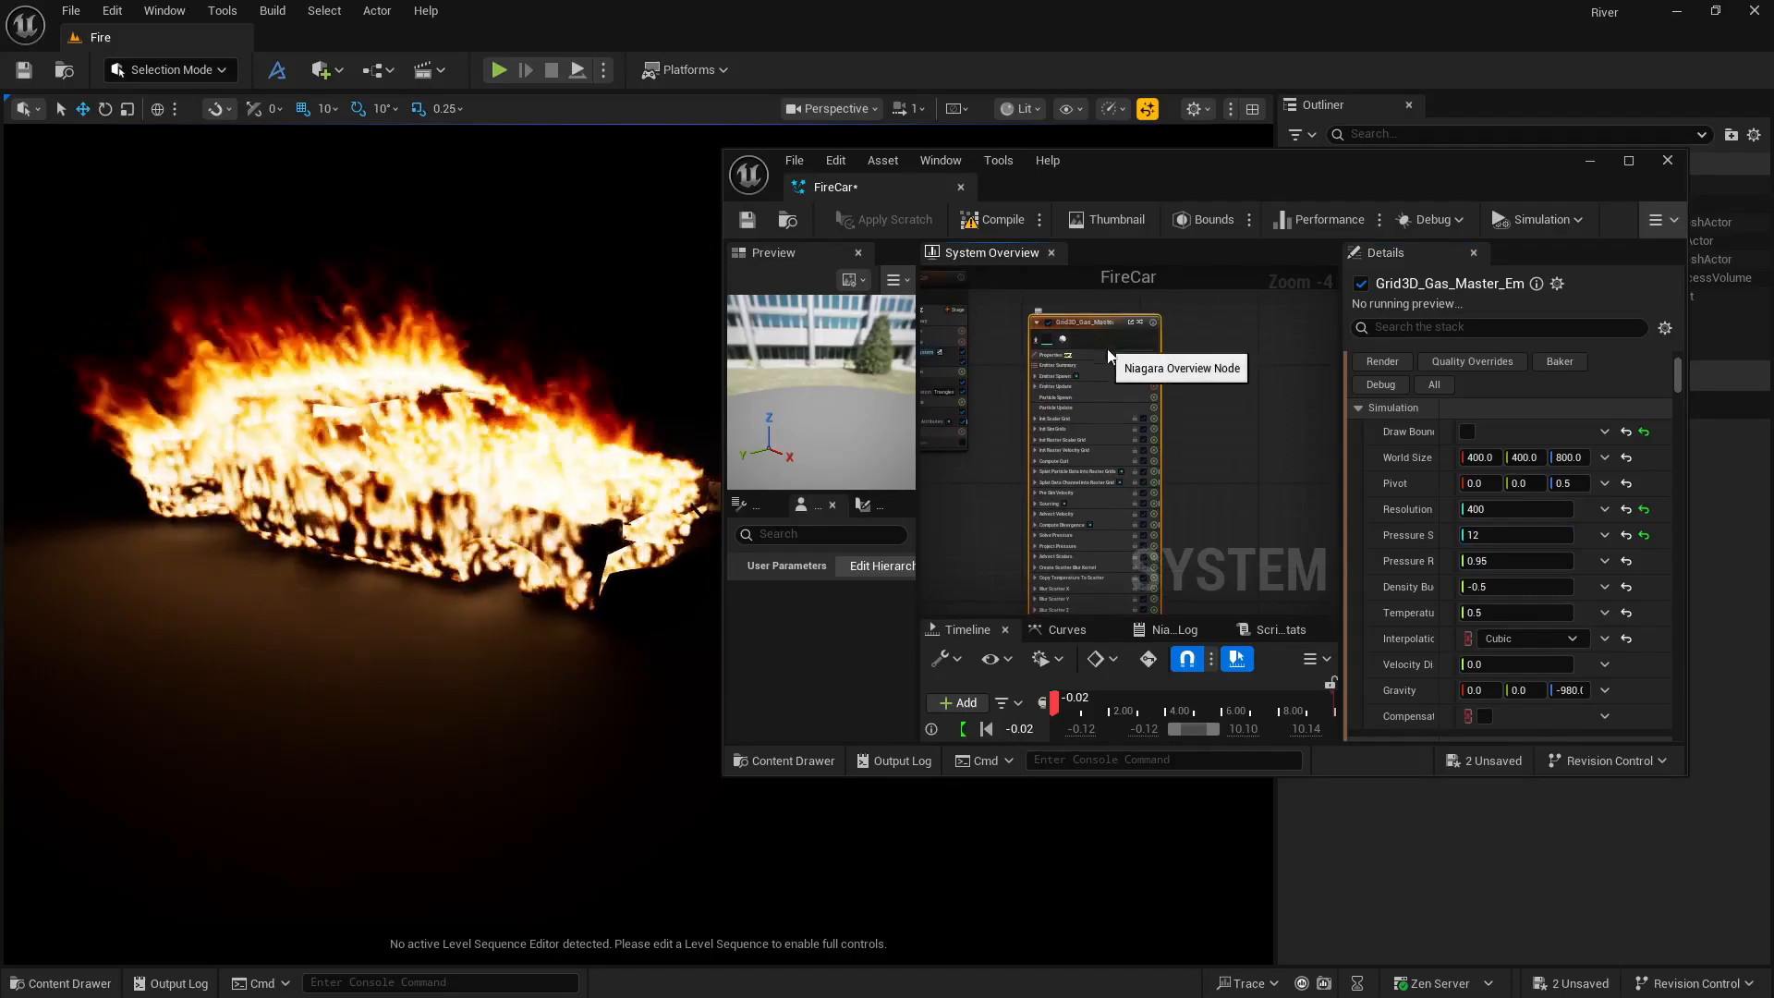
pyautogui.scroll(-6, 1411, 614)
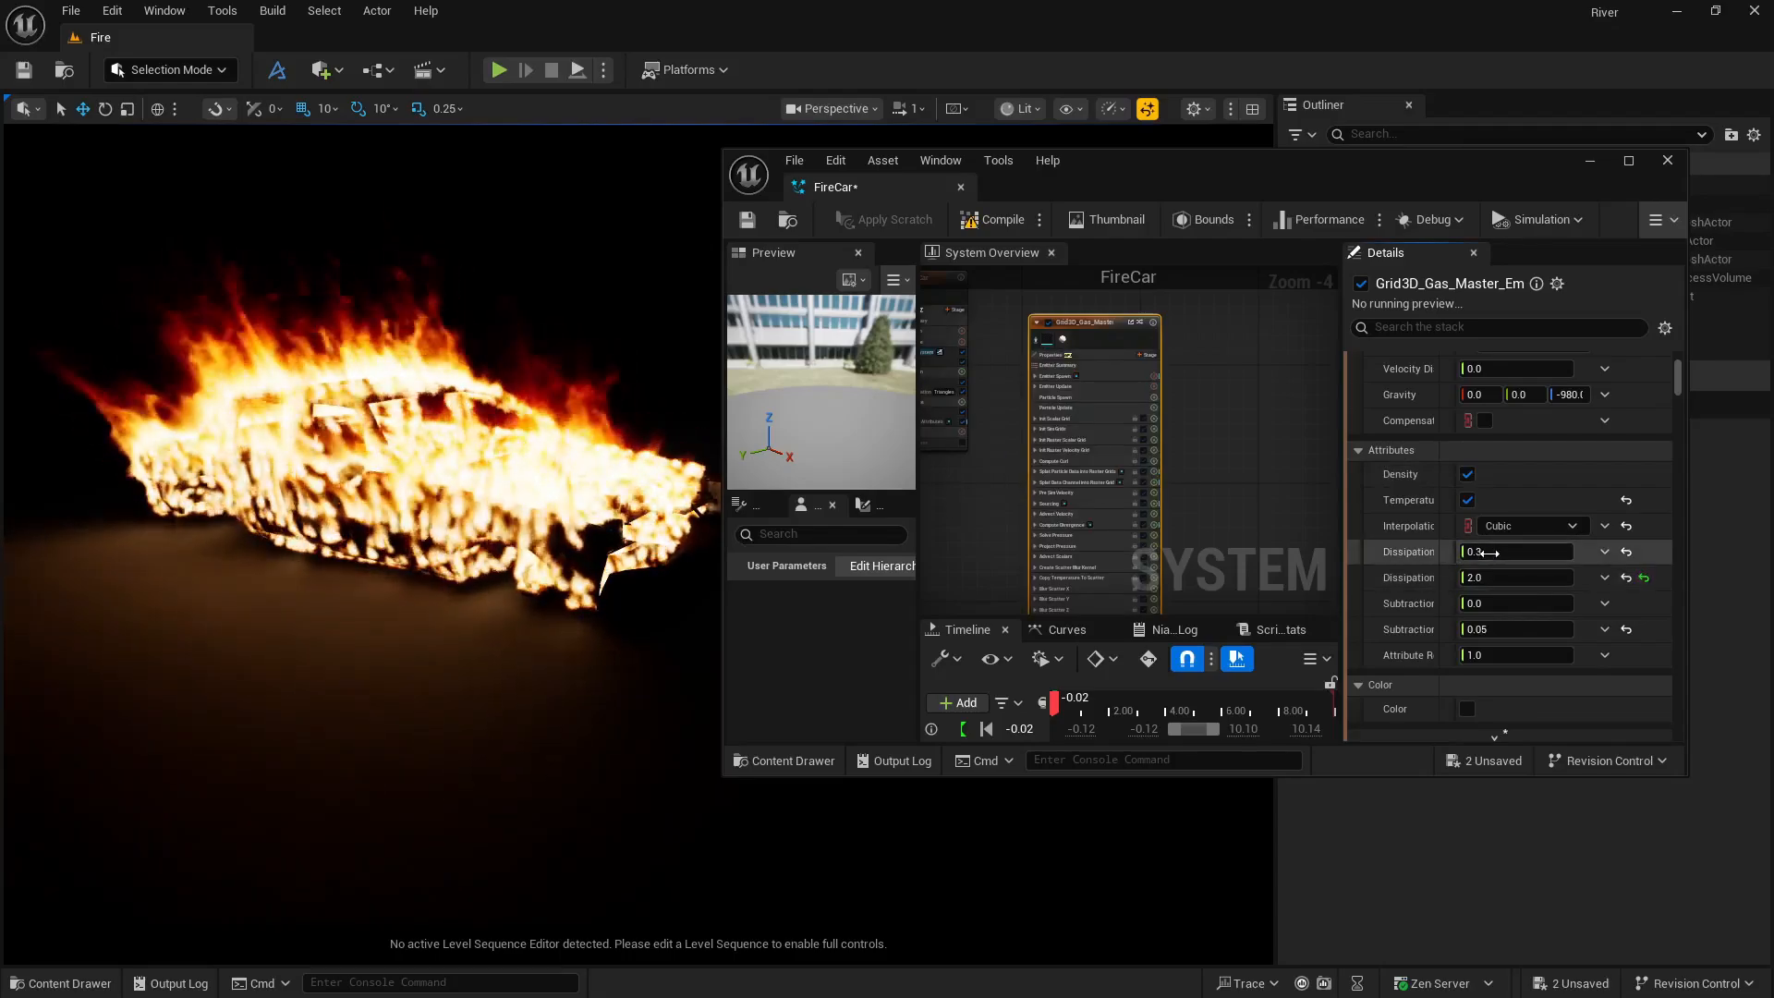
pyautogui.moveTo(1344, 529); pyautogui.dragTo(1205, 527)
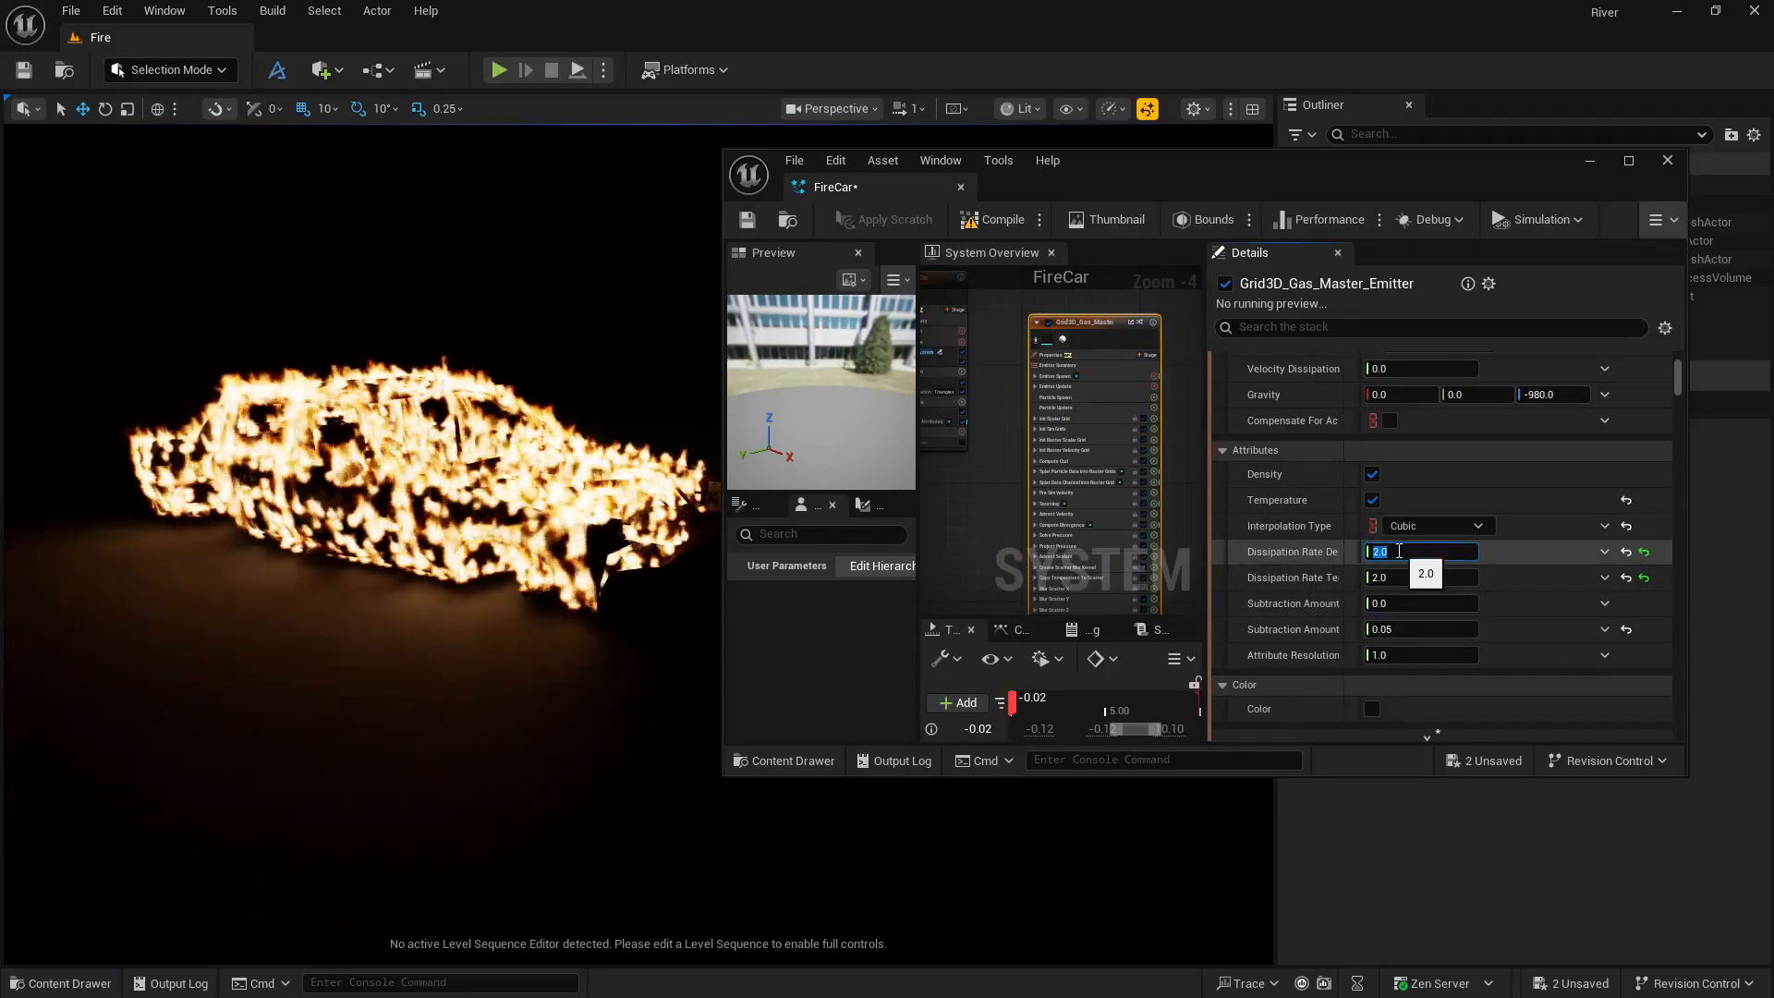
# Set Density to 0.03 in the FireCar emitter's Set Fluid Source Attributes, and minimize the Niagara editor.
pyautogui.scroll(3, 952, 528)
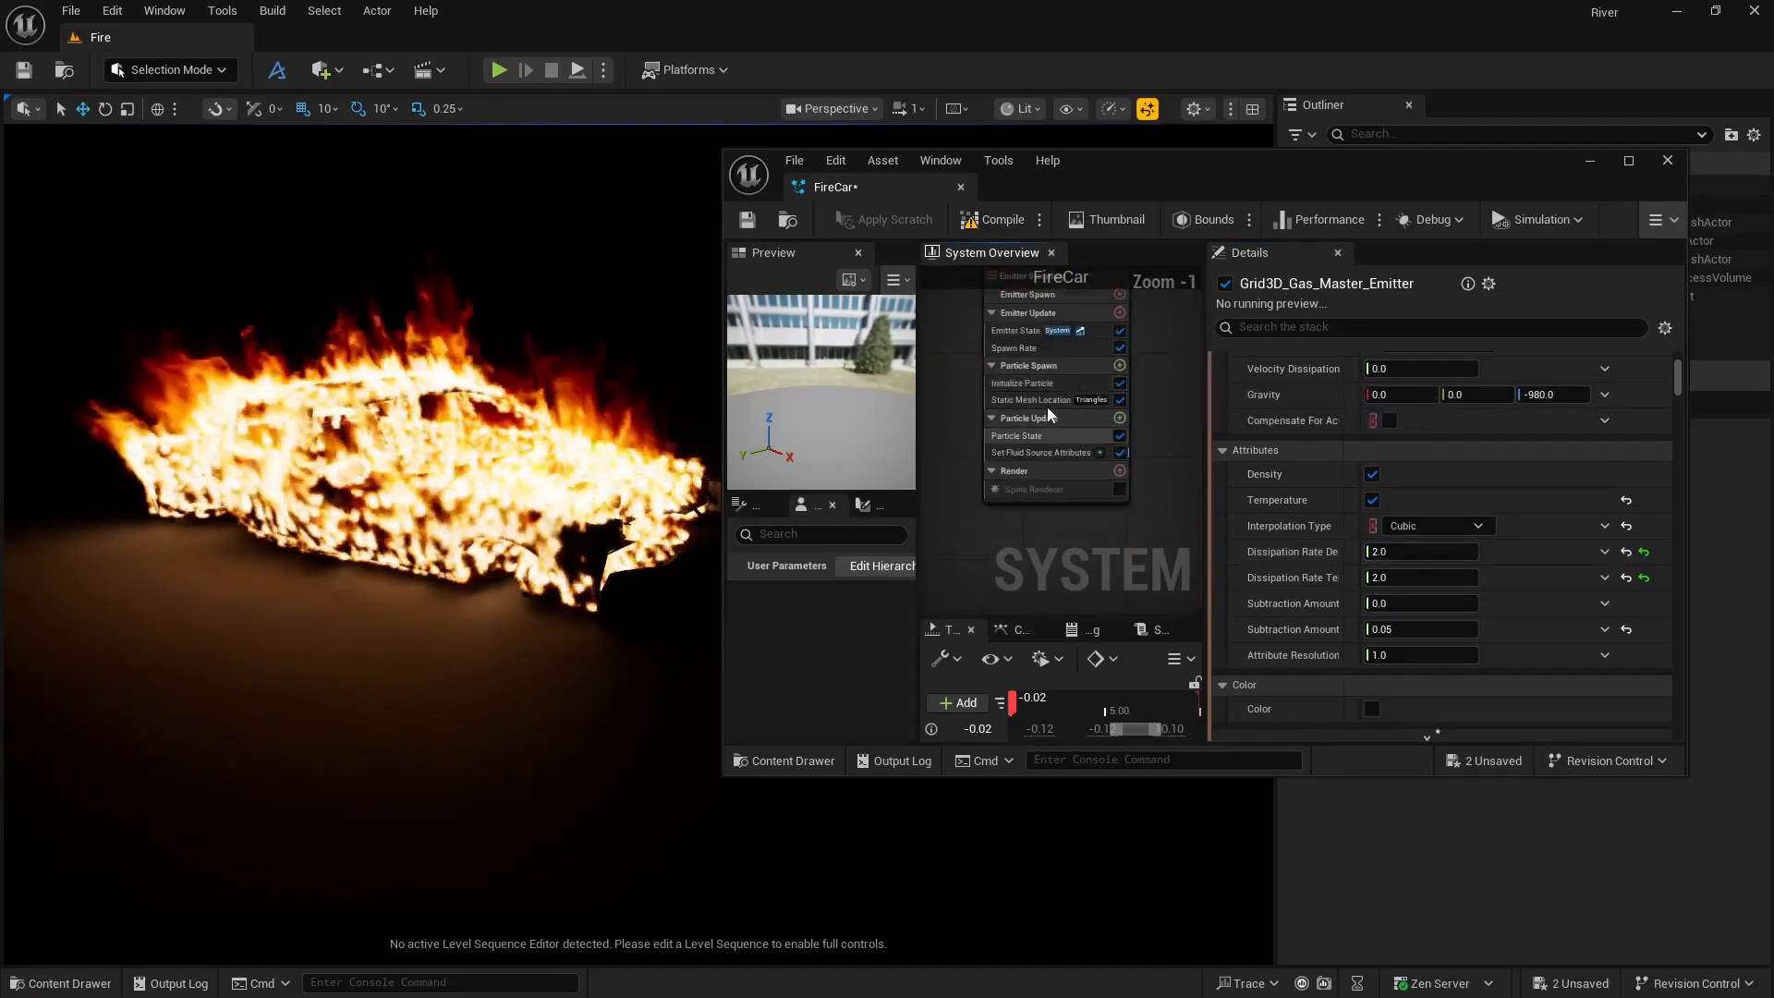
pyautogui.click(1037, 449)
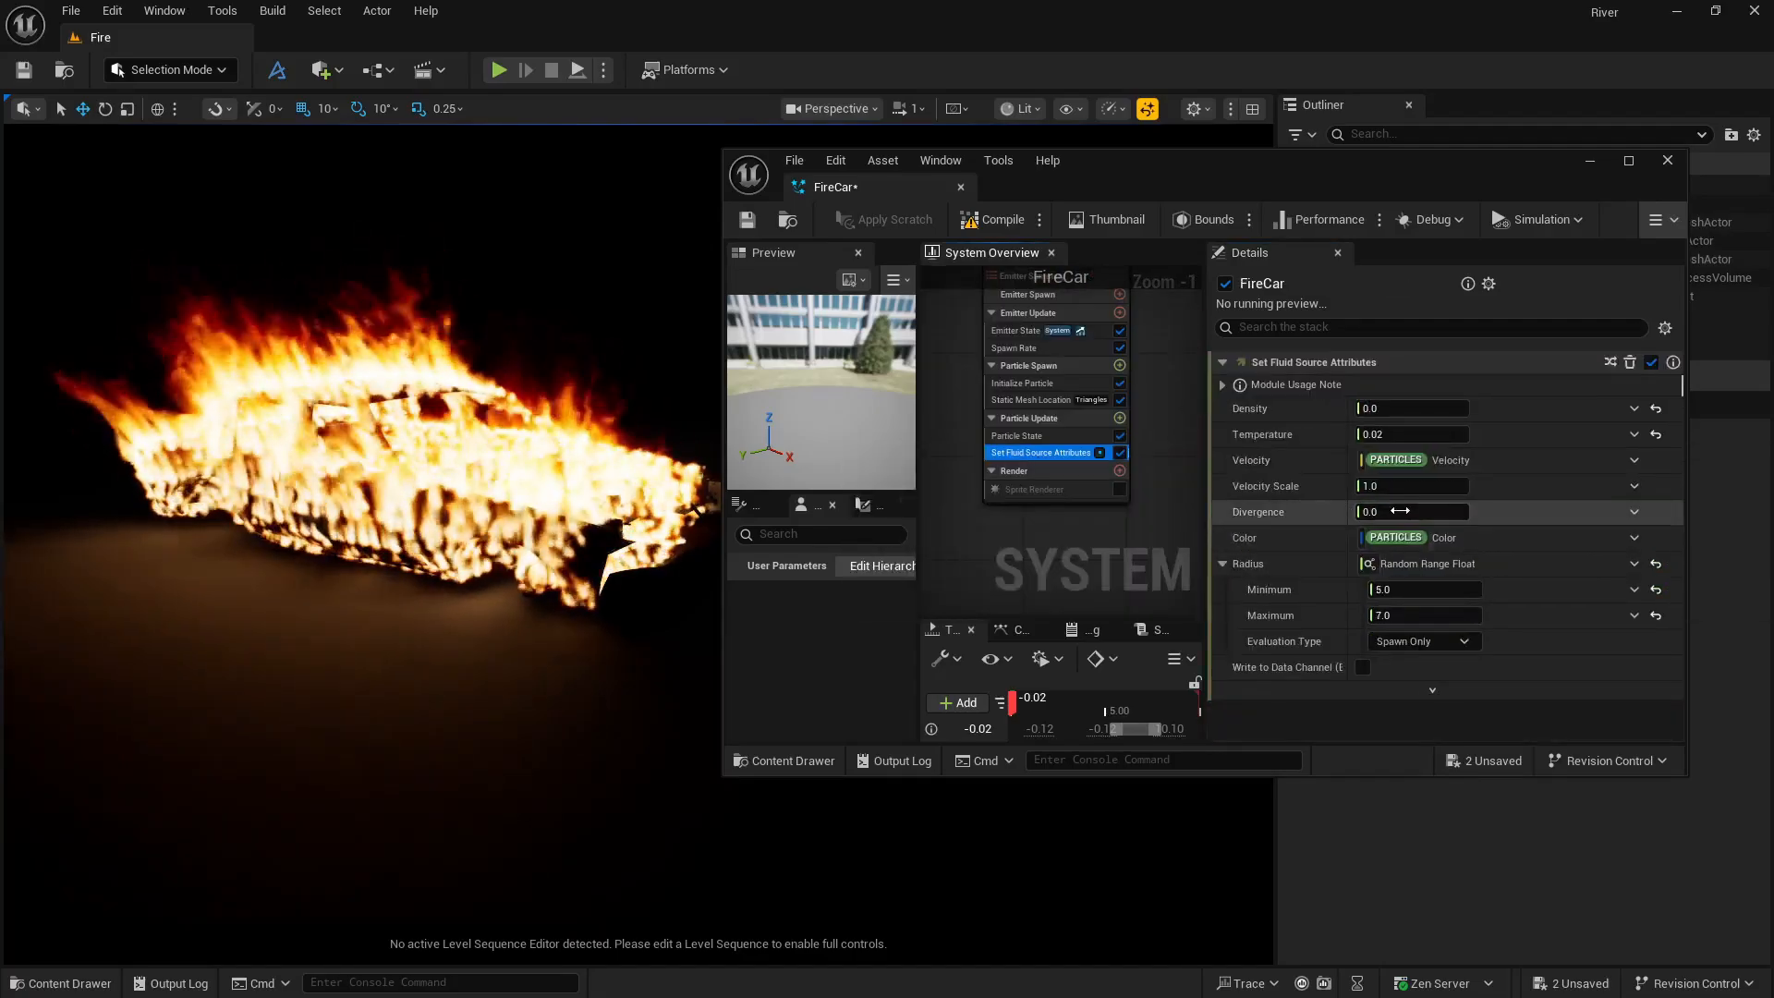
pyautogui.click(1395, 407)
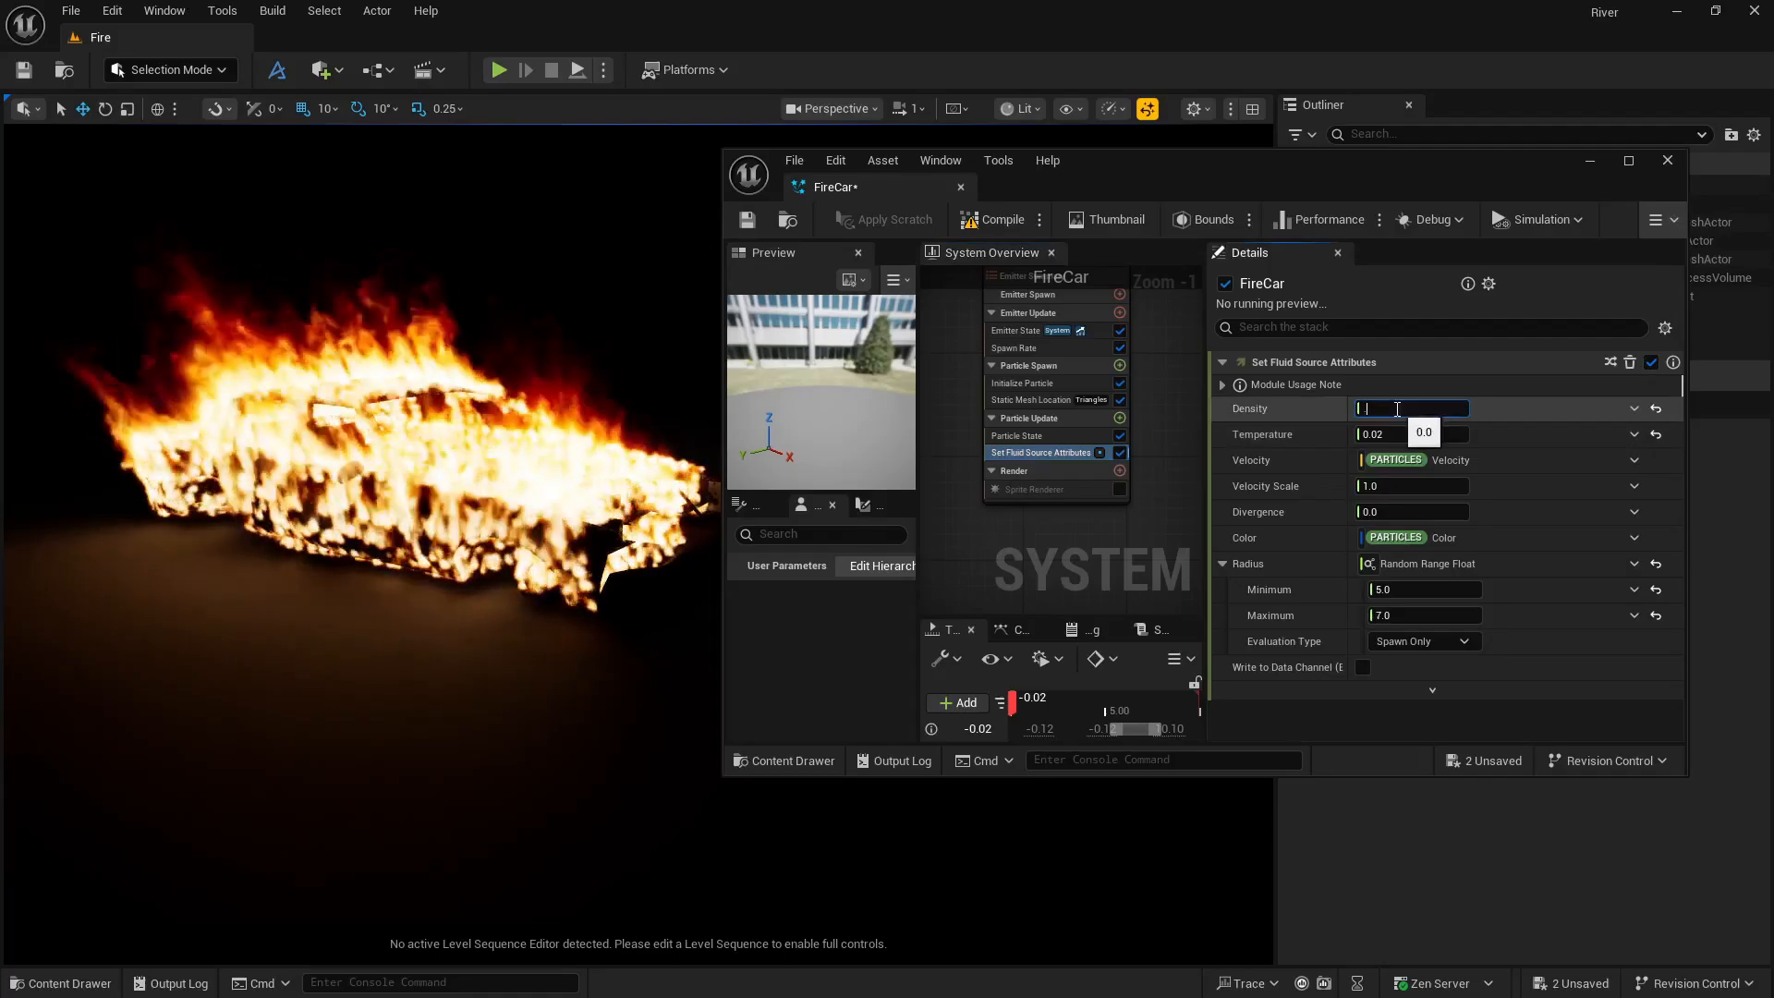
pyautogui.write('.03')
pyautogui.press('Return')
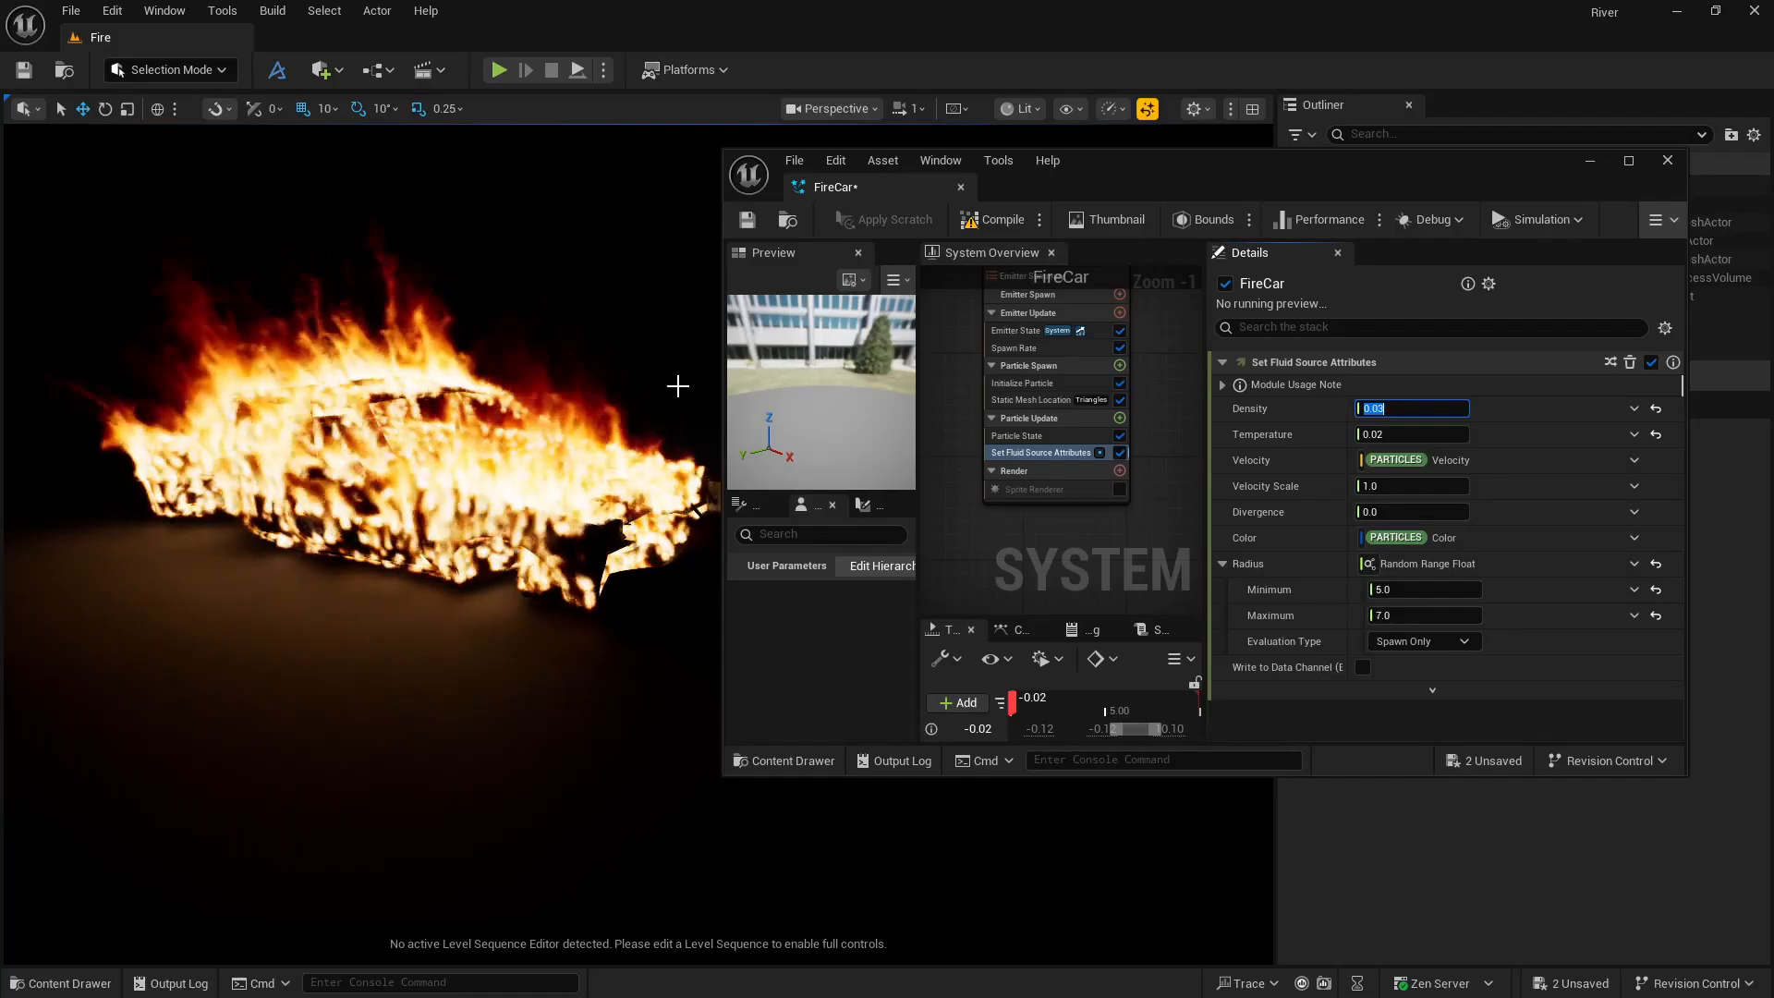
pyautogui.click(1595, 159)
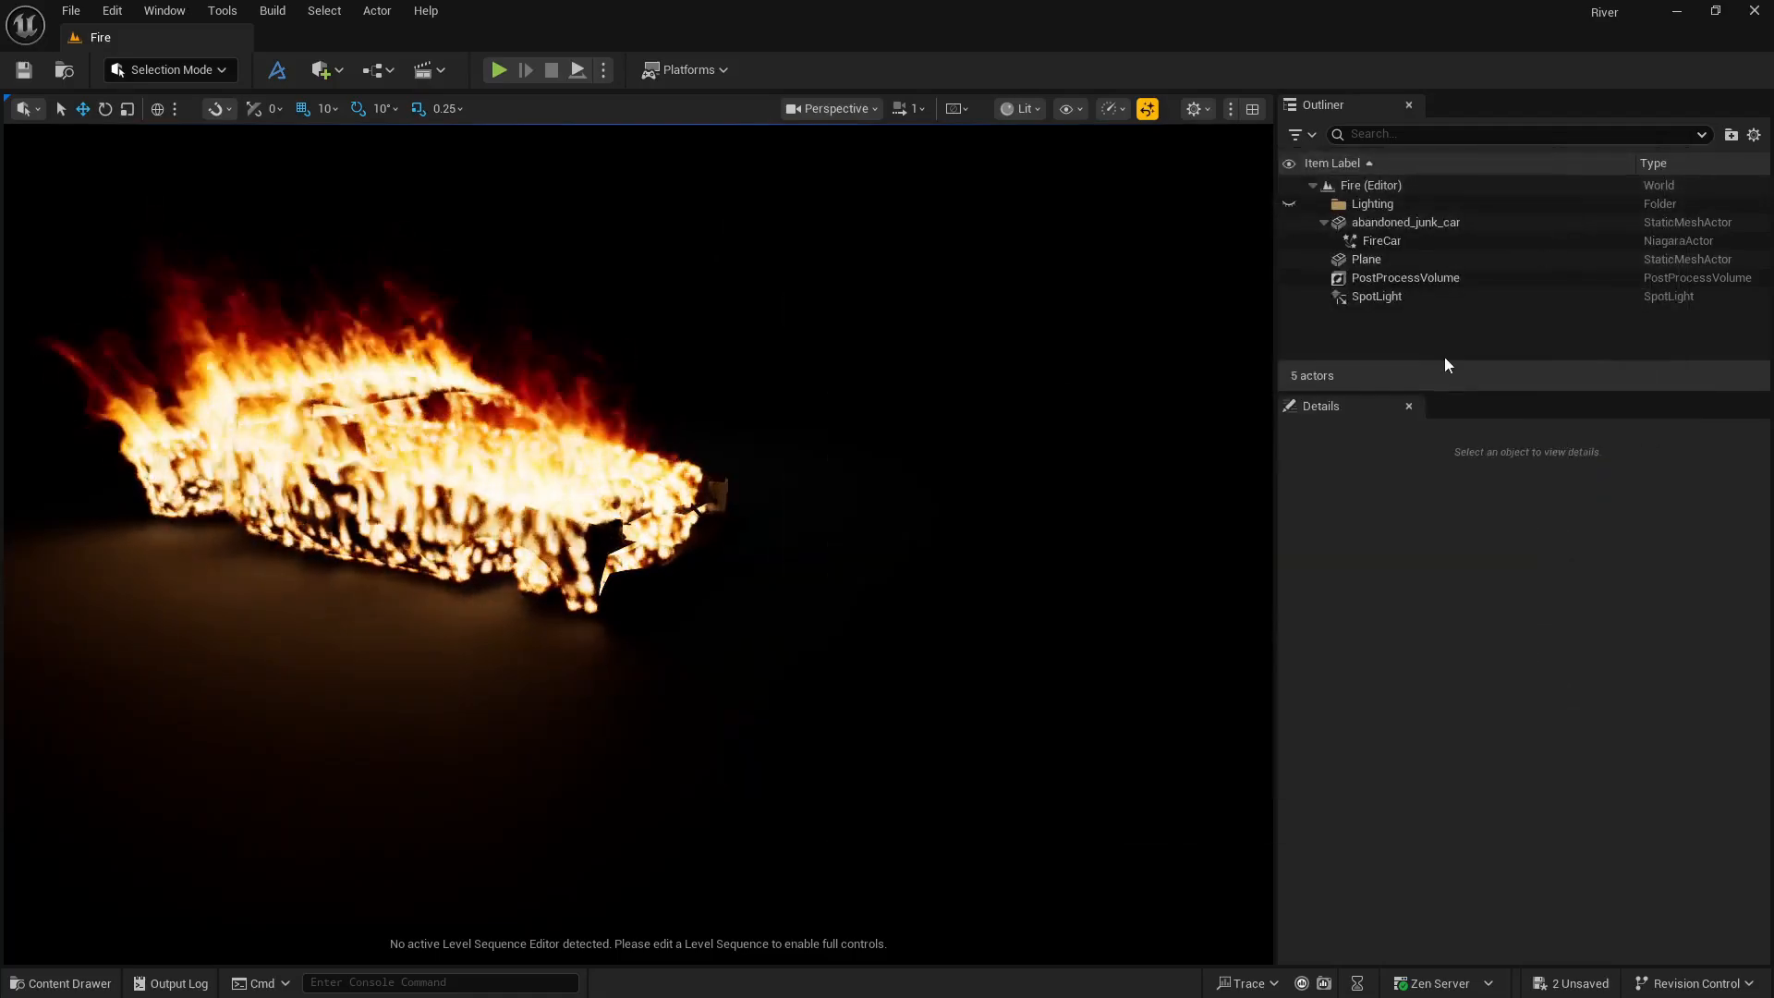
# Raise the SpotLight's intensity to 1000 cd, deselect it, and reframe the burning car to check the lit smoke.
pyautogui.click(1331, 296)
pyautogui.moveTo(1515, 826); pyautogui.dragTo(1594, 825)
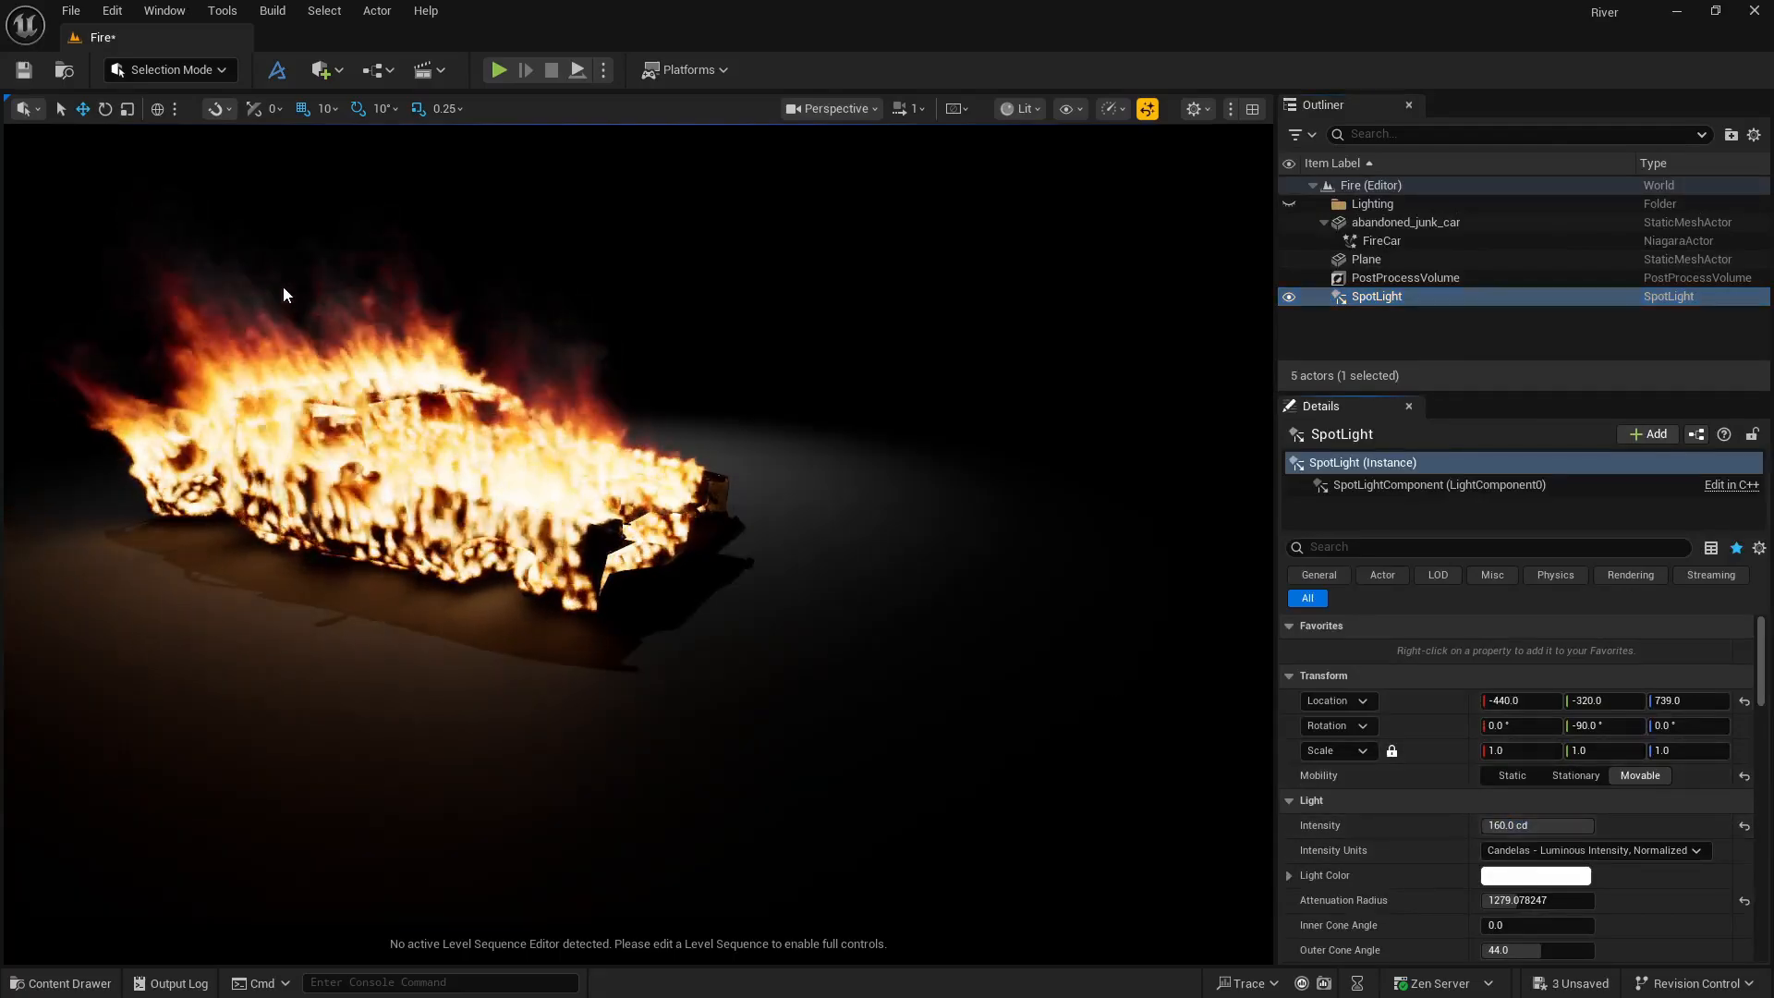
pyautogui.moveTo(1571, 825)
pyautogui.mouseDown()
pyautogui.moveTo(1520, 825)
pyautogui.moveTo(1594, 825)
pyautogui.mouseUp()
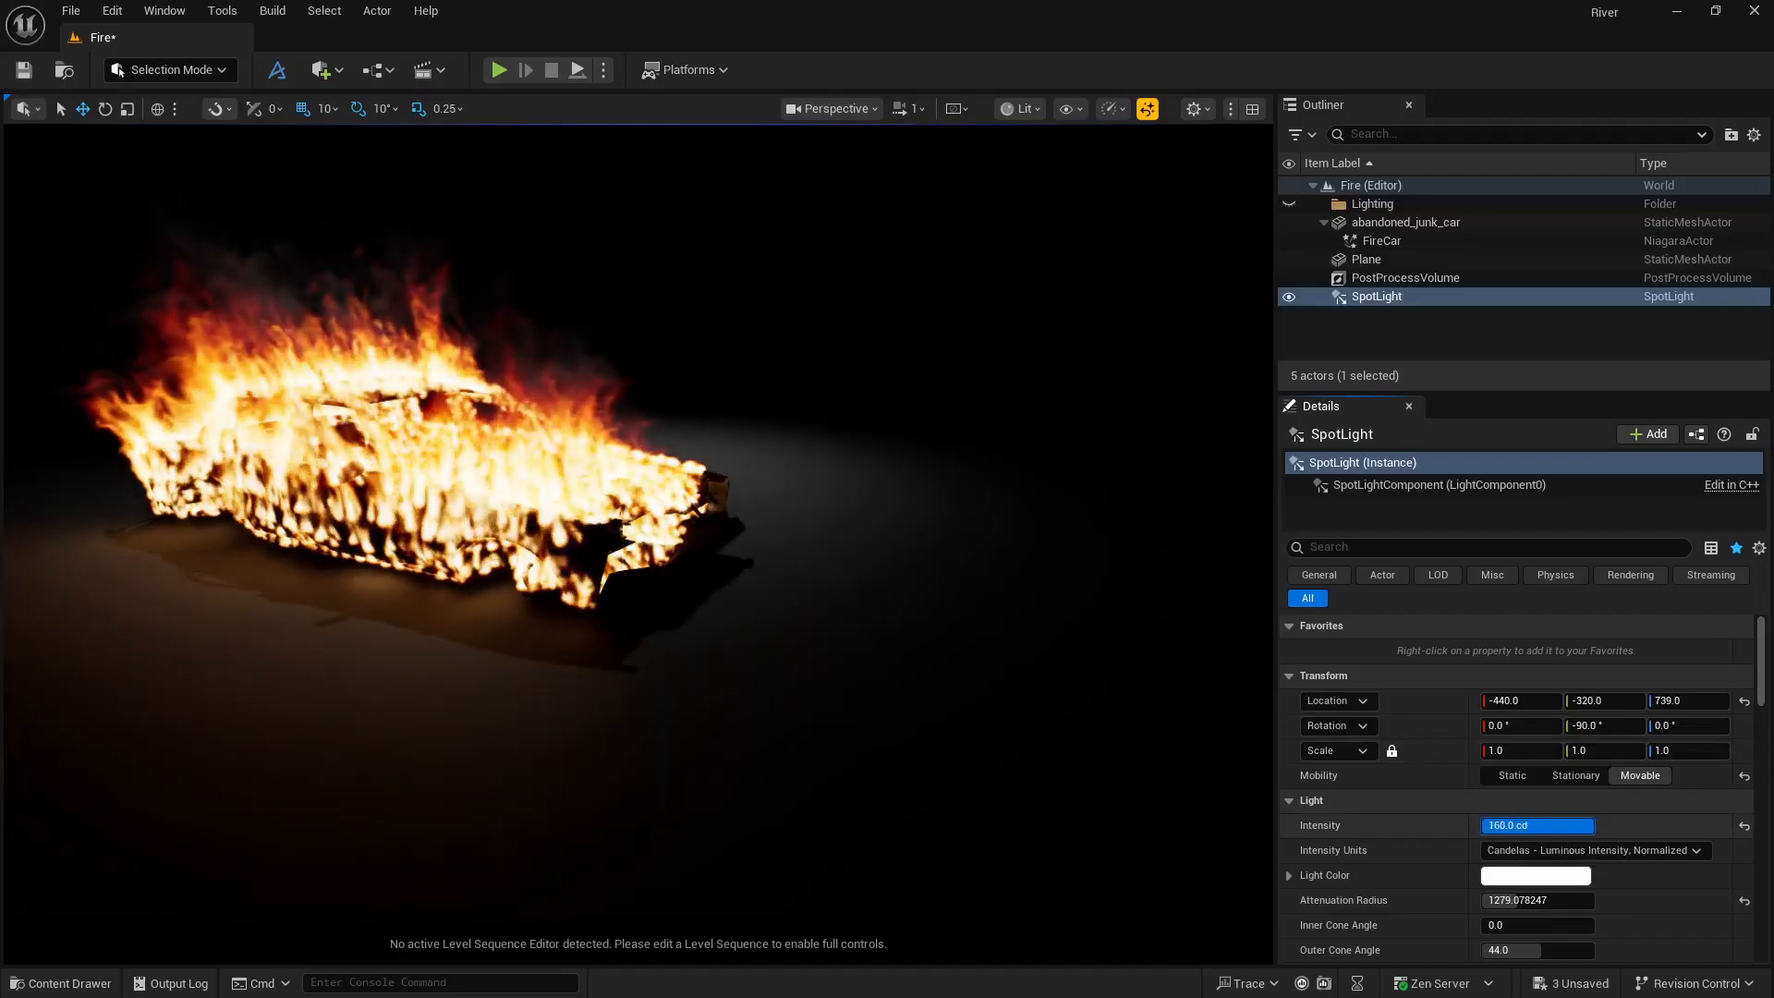
pyautogui.click(1517, 832)
pyautogui.write('1000')
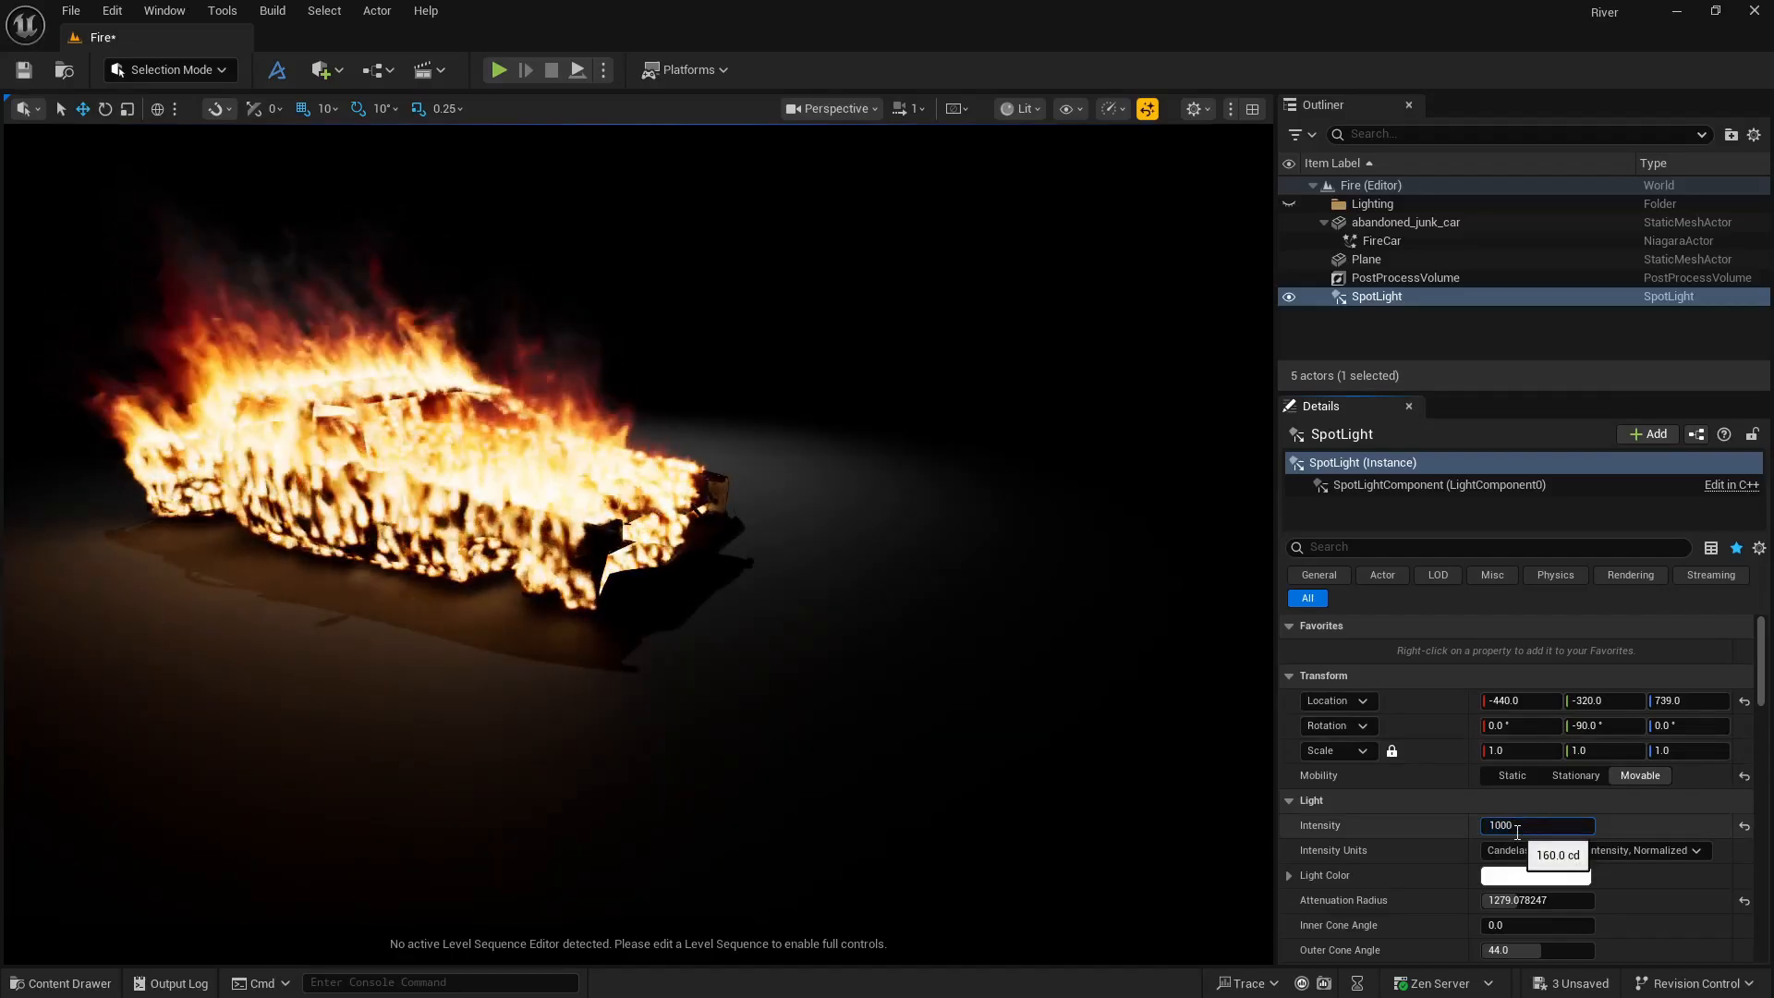
pyautogui.press('Return')
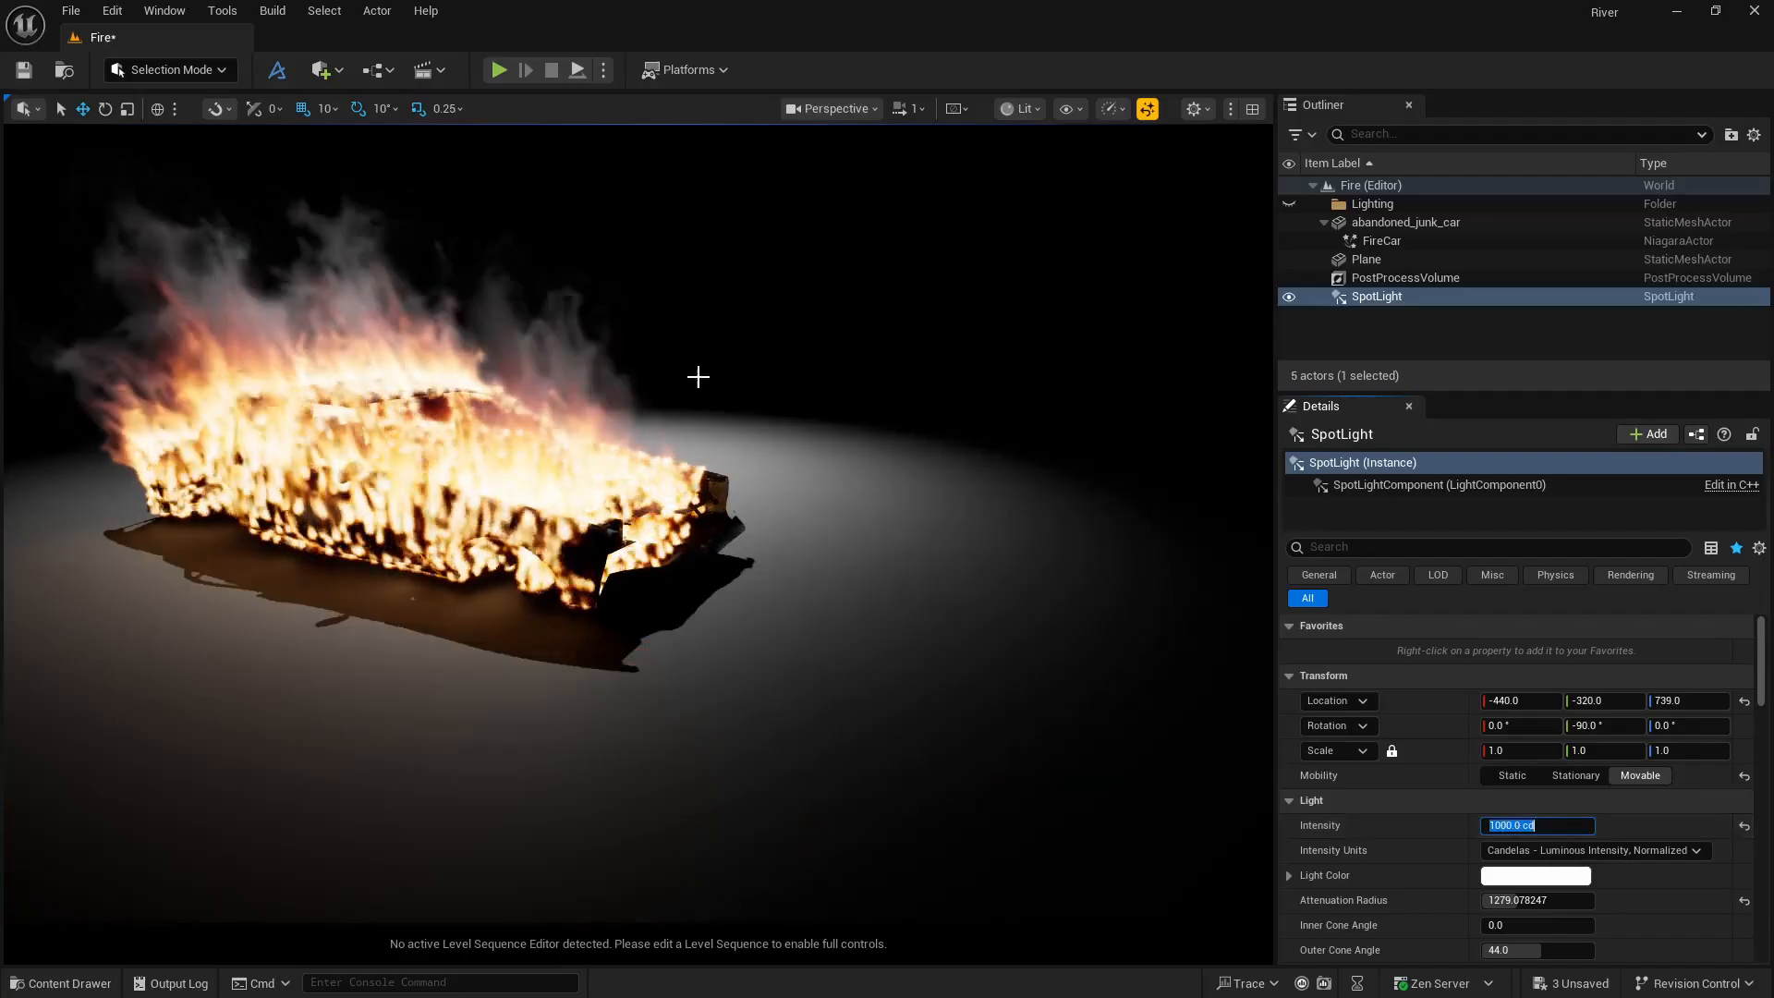
pyautogui.click(776, 372)
pyautogui.moveTo(776, 372)
pyautogui.mouseDown(button='right')
pyautogui.moveTo(546, 268)
pyautogui.moveTo(268, 240)
pyautogui.moveTo(323, 277)
pyautogui.moveTo(820, 395)
pyautogui.mouseUp(button='right')
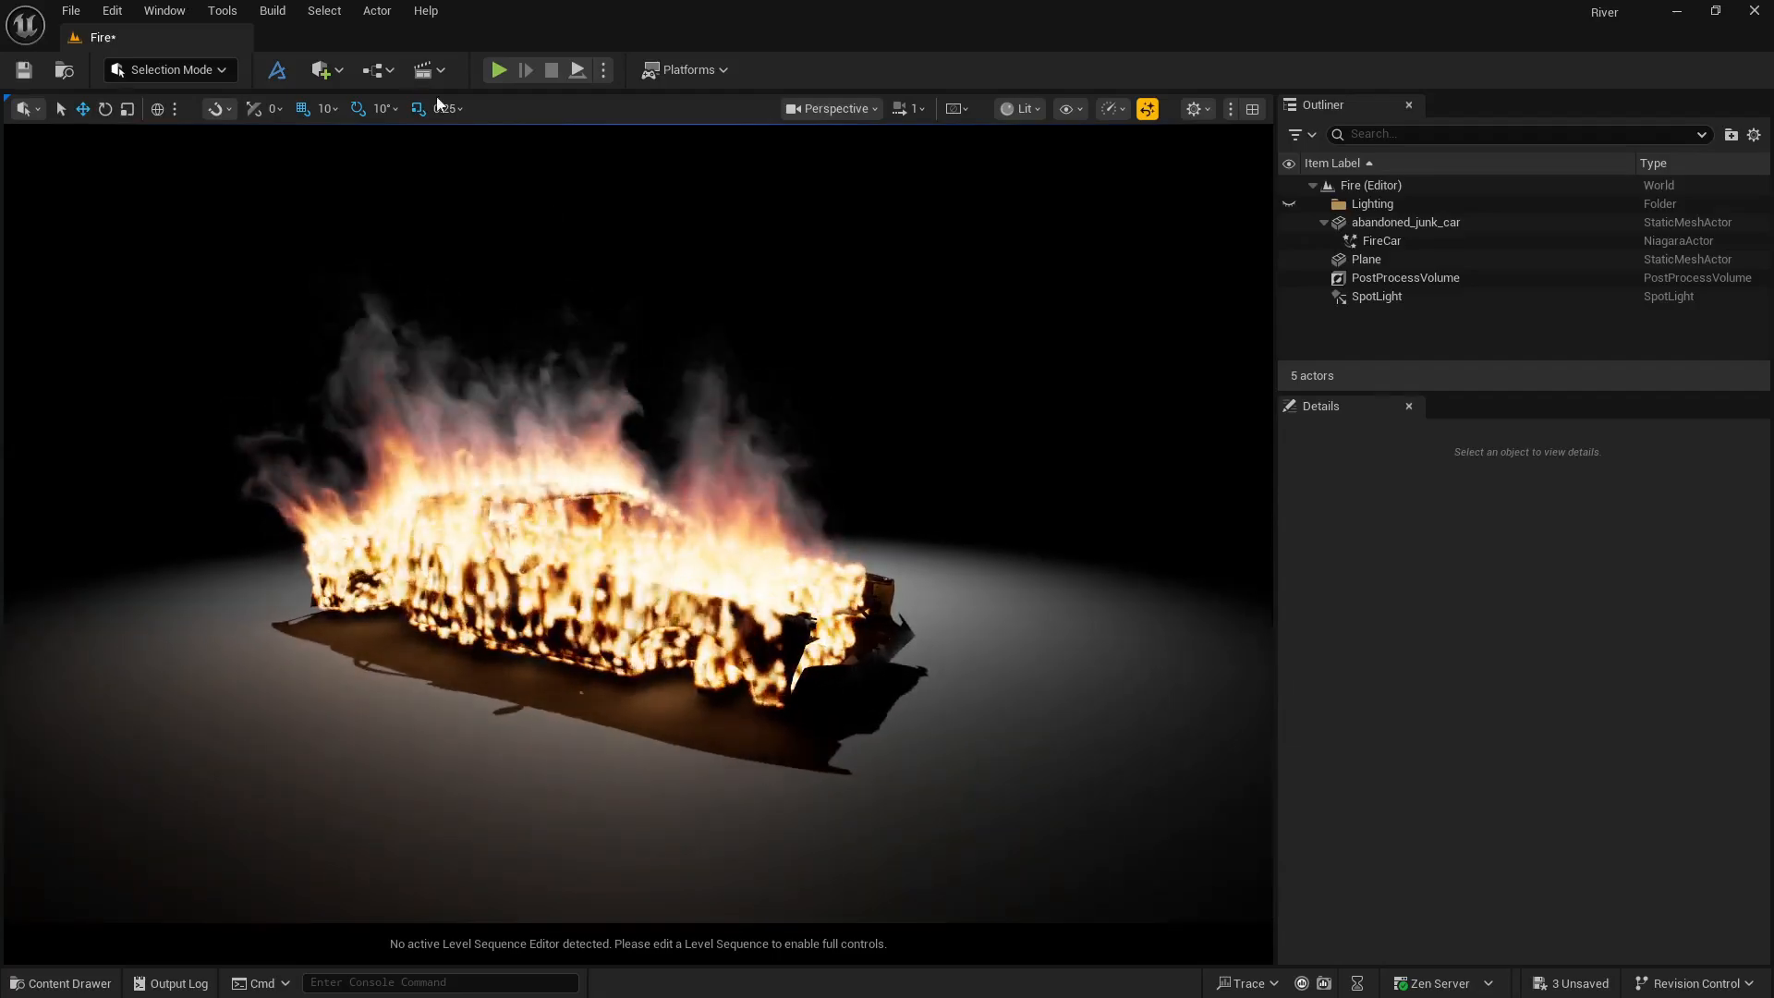
# Add a Point Light to the level, placing it inside the burning car's cabin.
pyautogui.click(321, 69)
pyautogui.moveTo(392, 275)
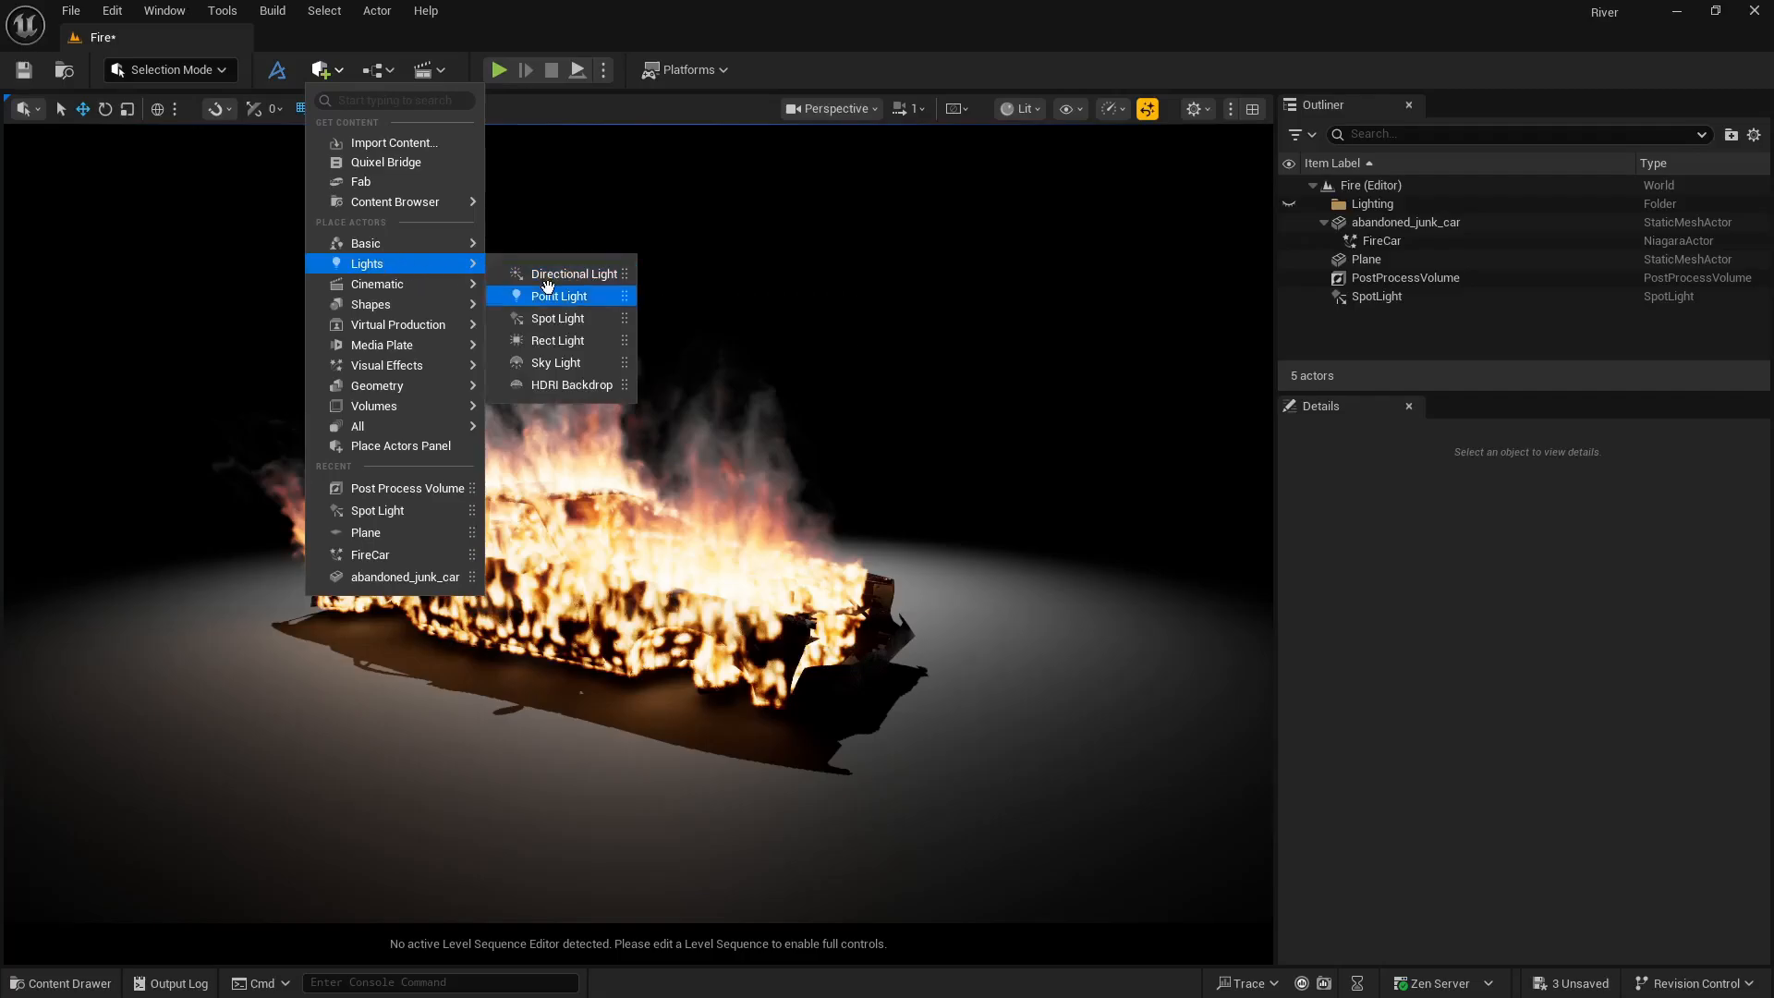
pyautogui.moveTo(633, 416); pyautogui.dragTo(597, 545)
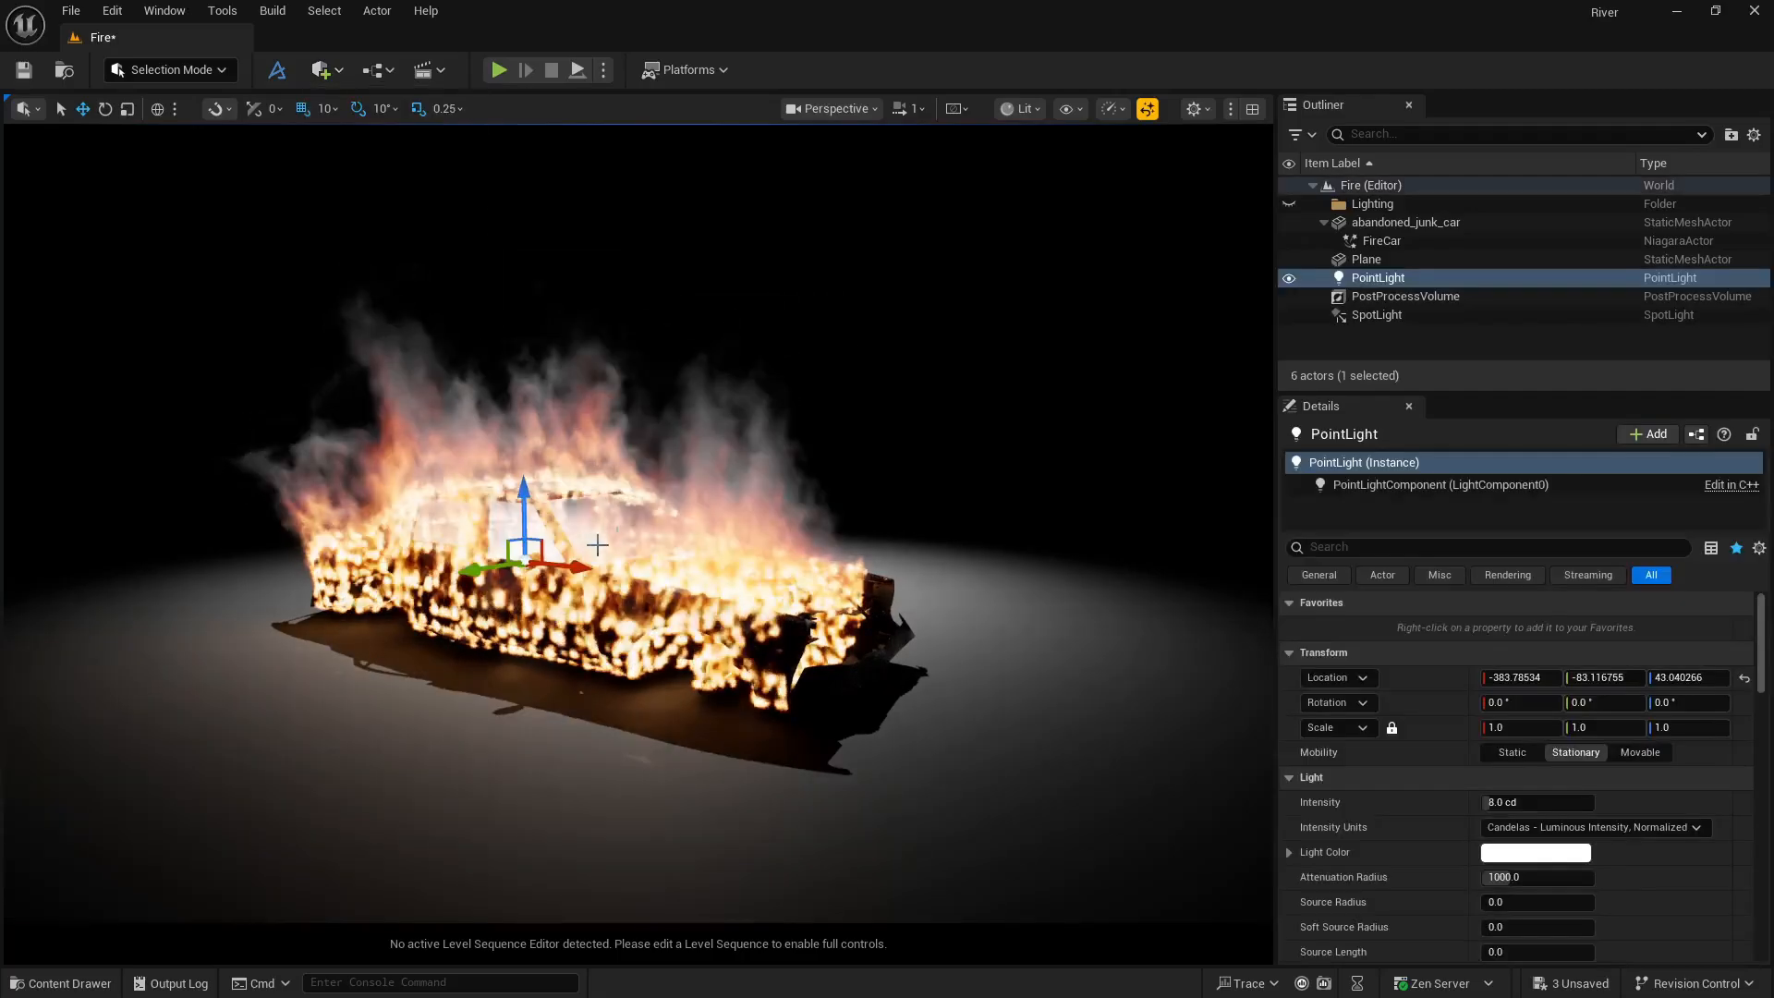
# Set the PointLight's mobility to Movable and enable Use Temperature.
pyautogui.click(1640, 753)
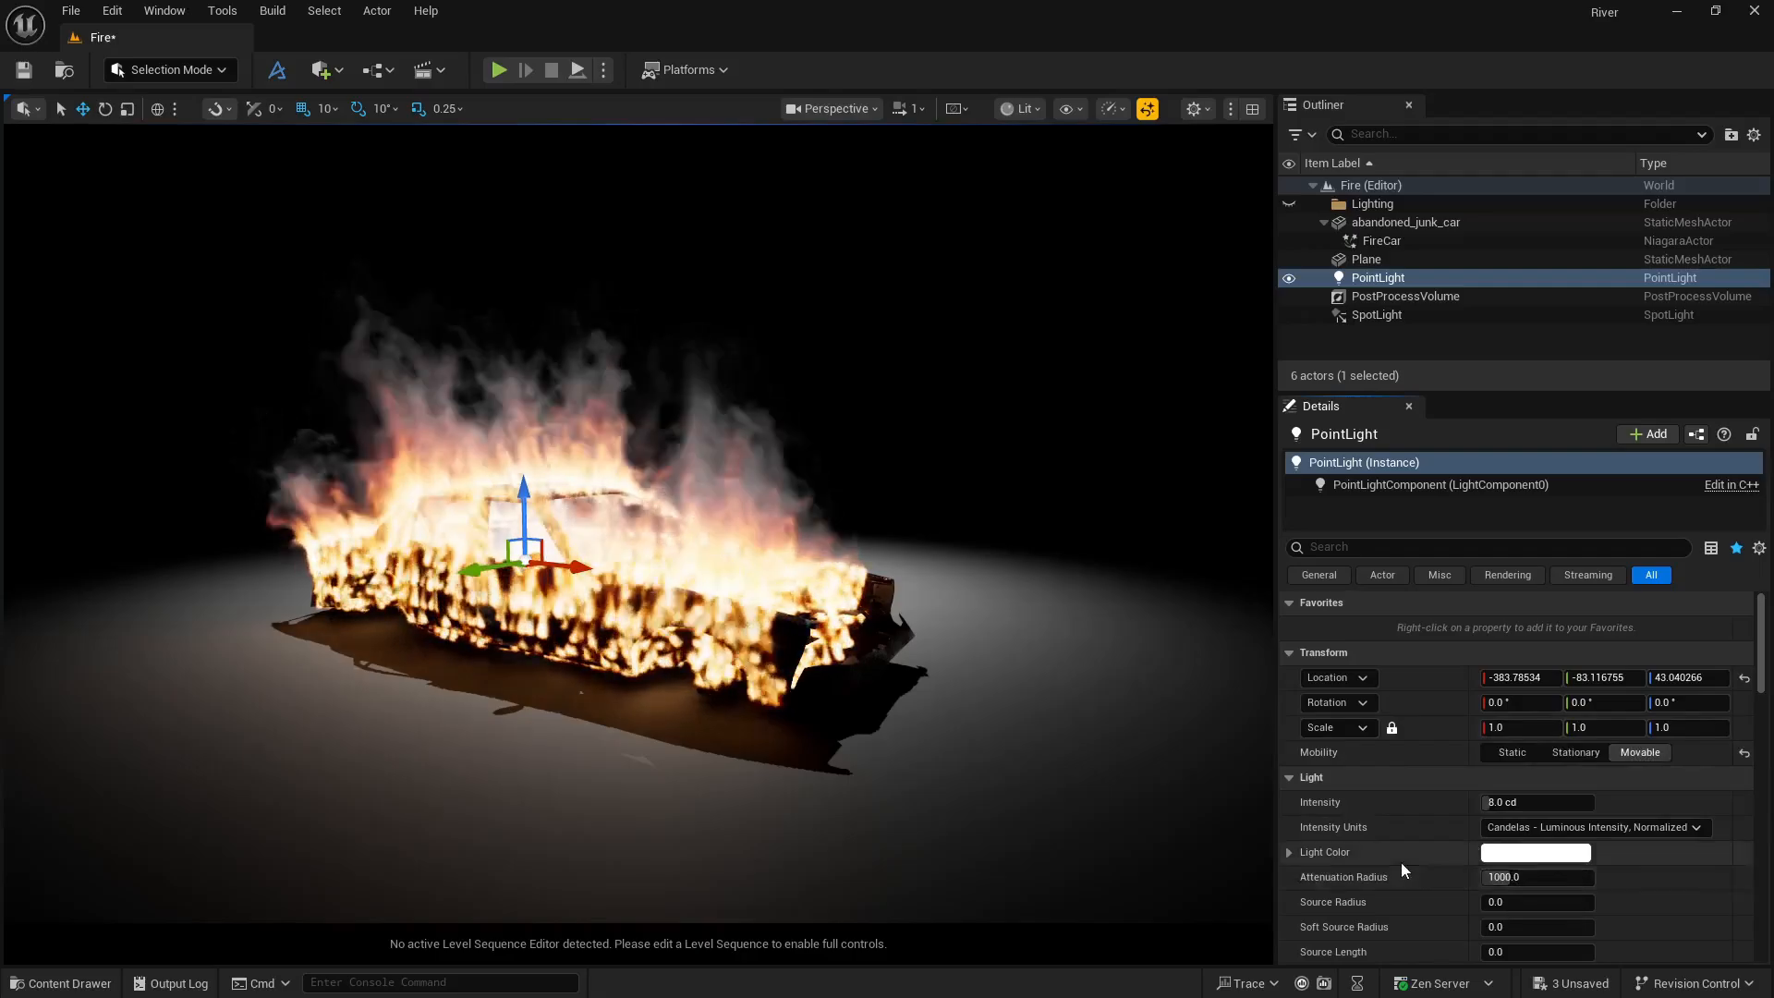
pyautogui.scroll(-2, 1401, 859)
pyautogui.scroll(-2, 1450, 824)
pyautogui.click(1489, 859)
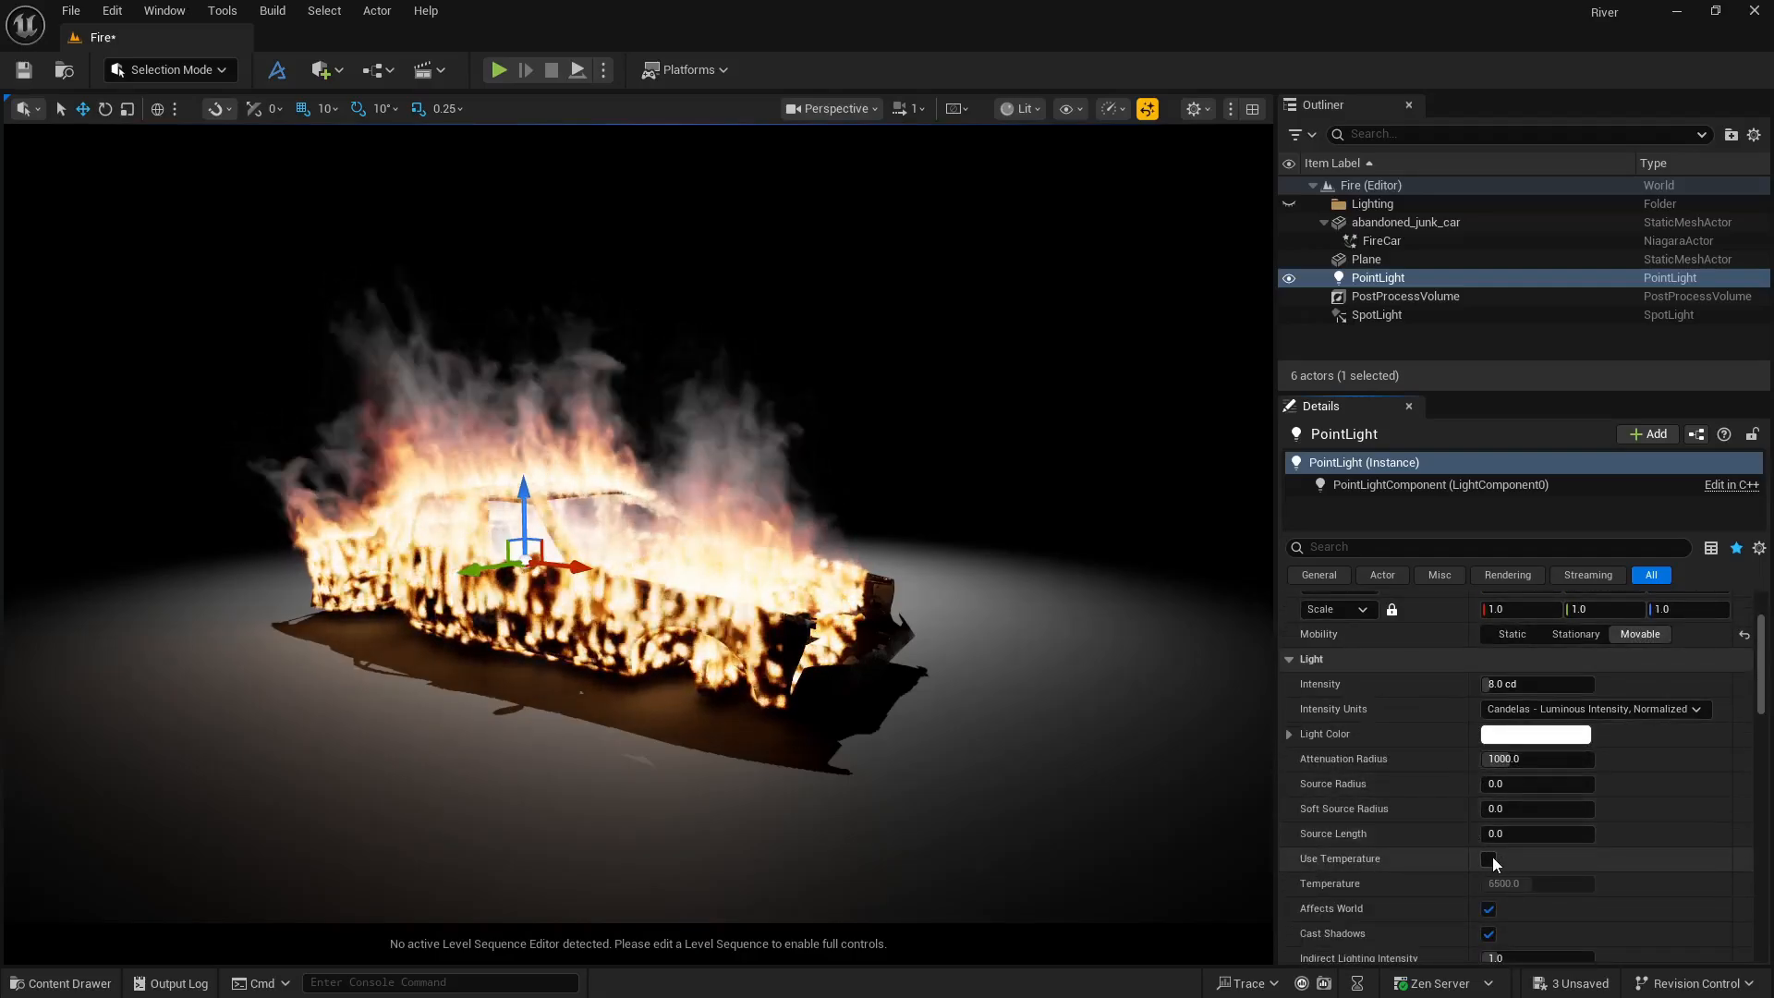
# Set the PointLight's temperature to about 3369, attenuation radius to about 279 and intensity to about 41 cd, and enable Cast Volumetric Shadow.
pyautogui.moveTo(1531, 881); pyautogui.dragTo(1441, 883)
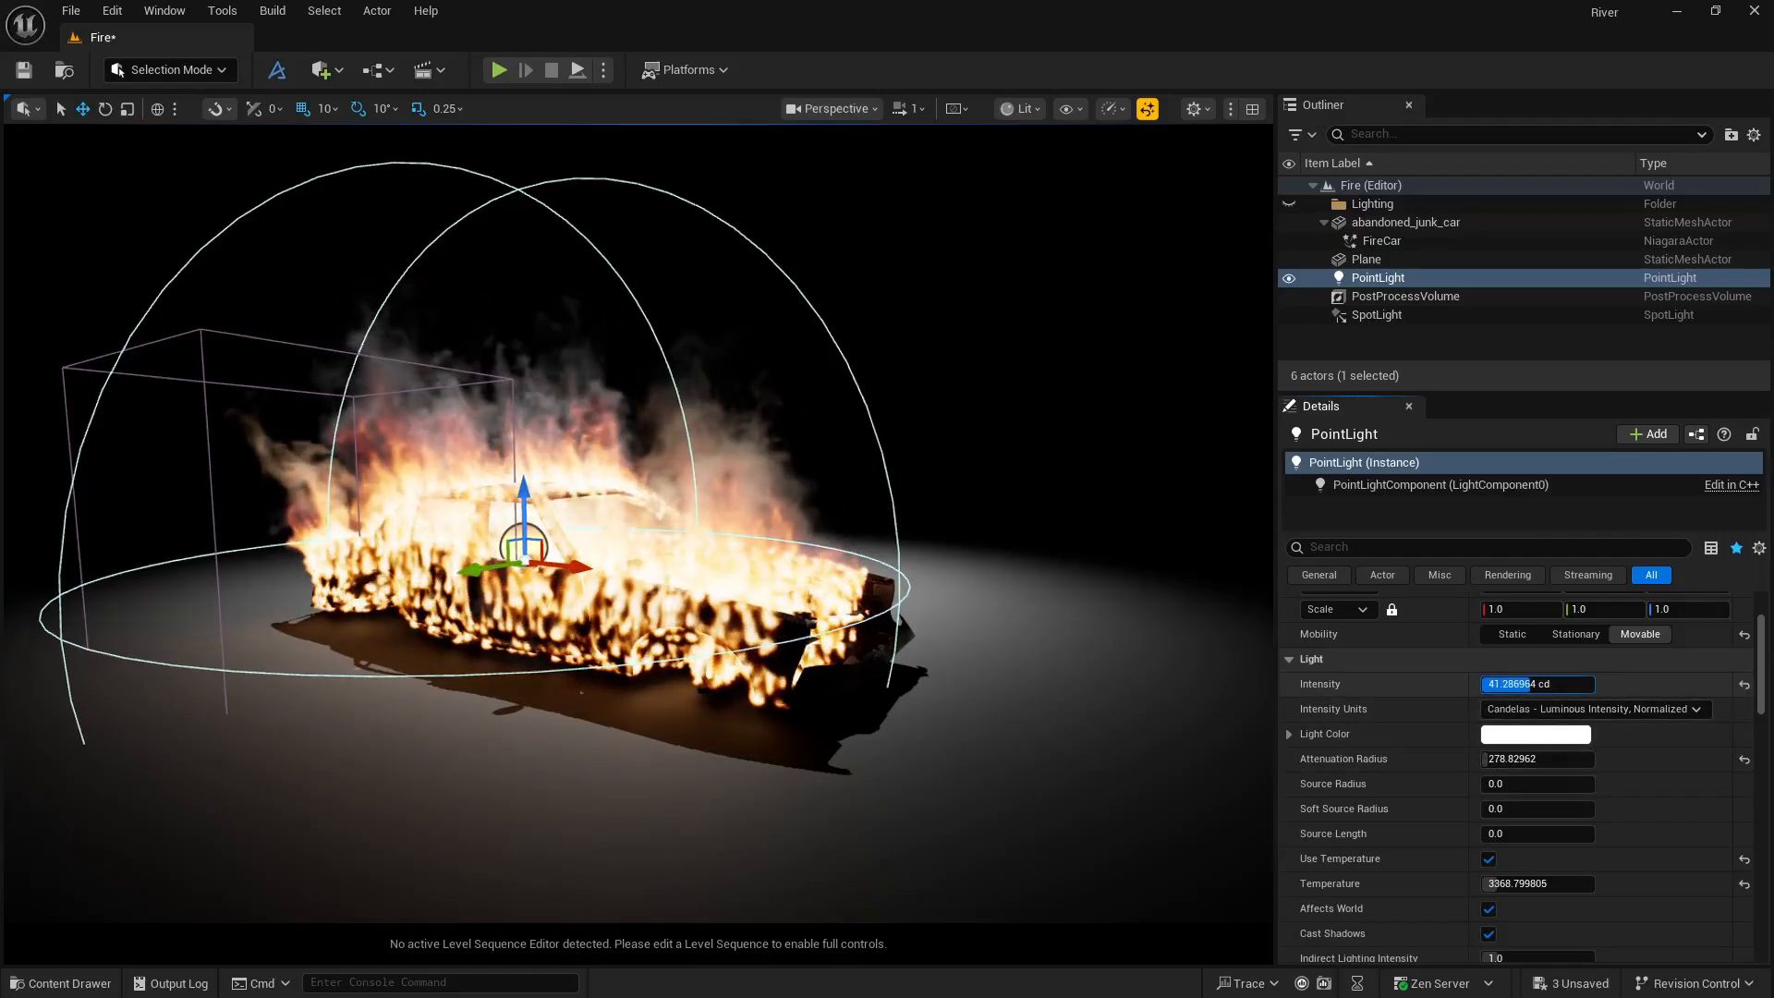
pyautogui.scroll(-3, 1406, 808)
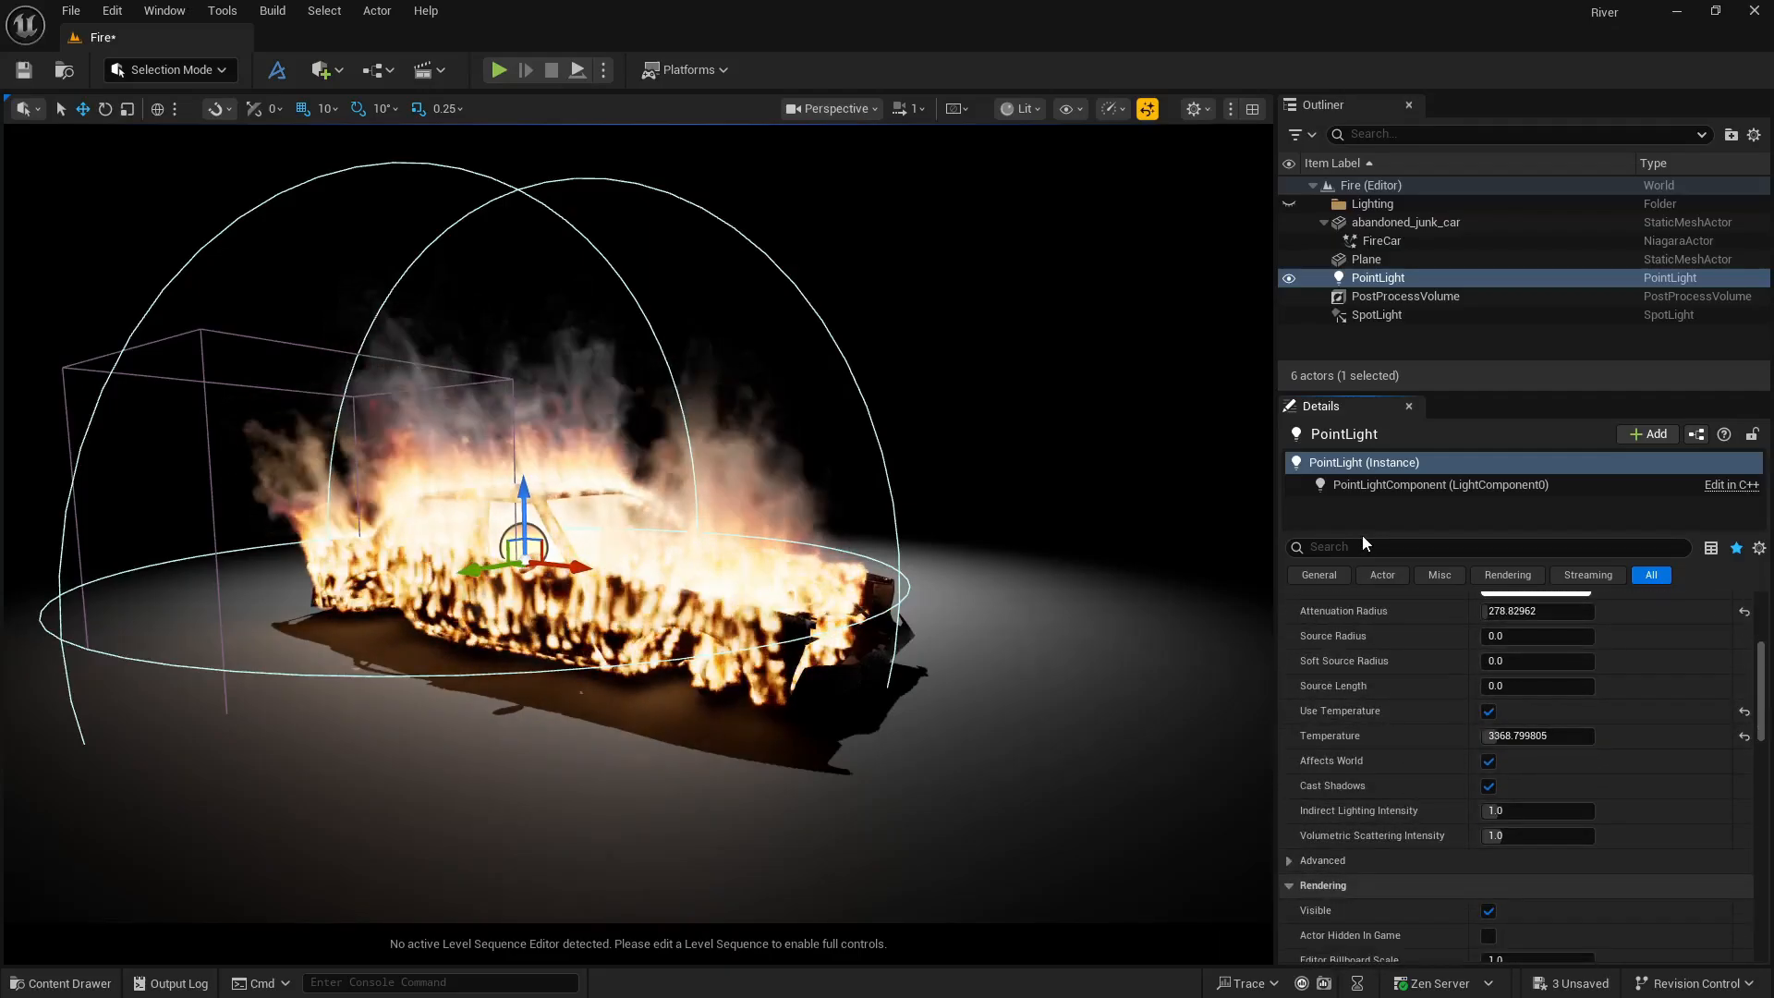
pyautogui.write('ow')
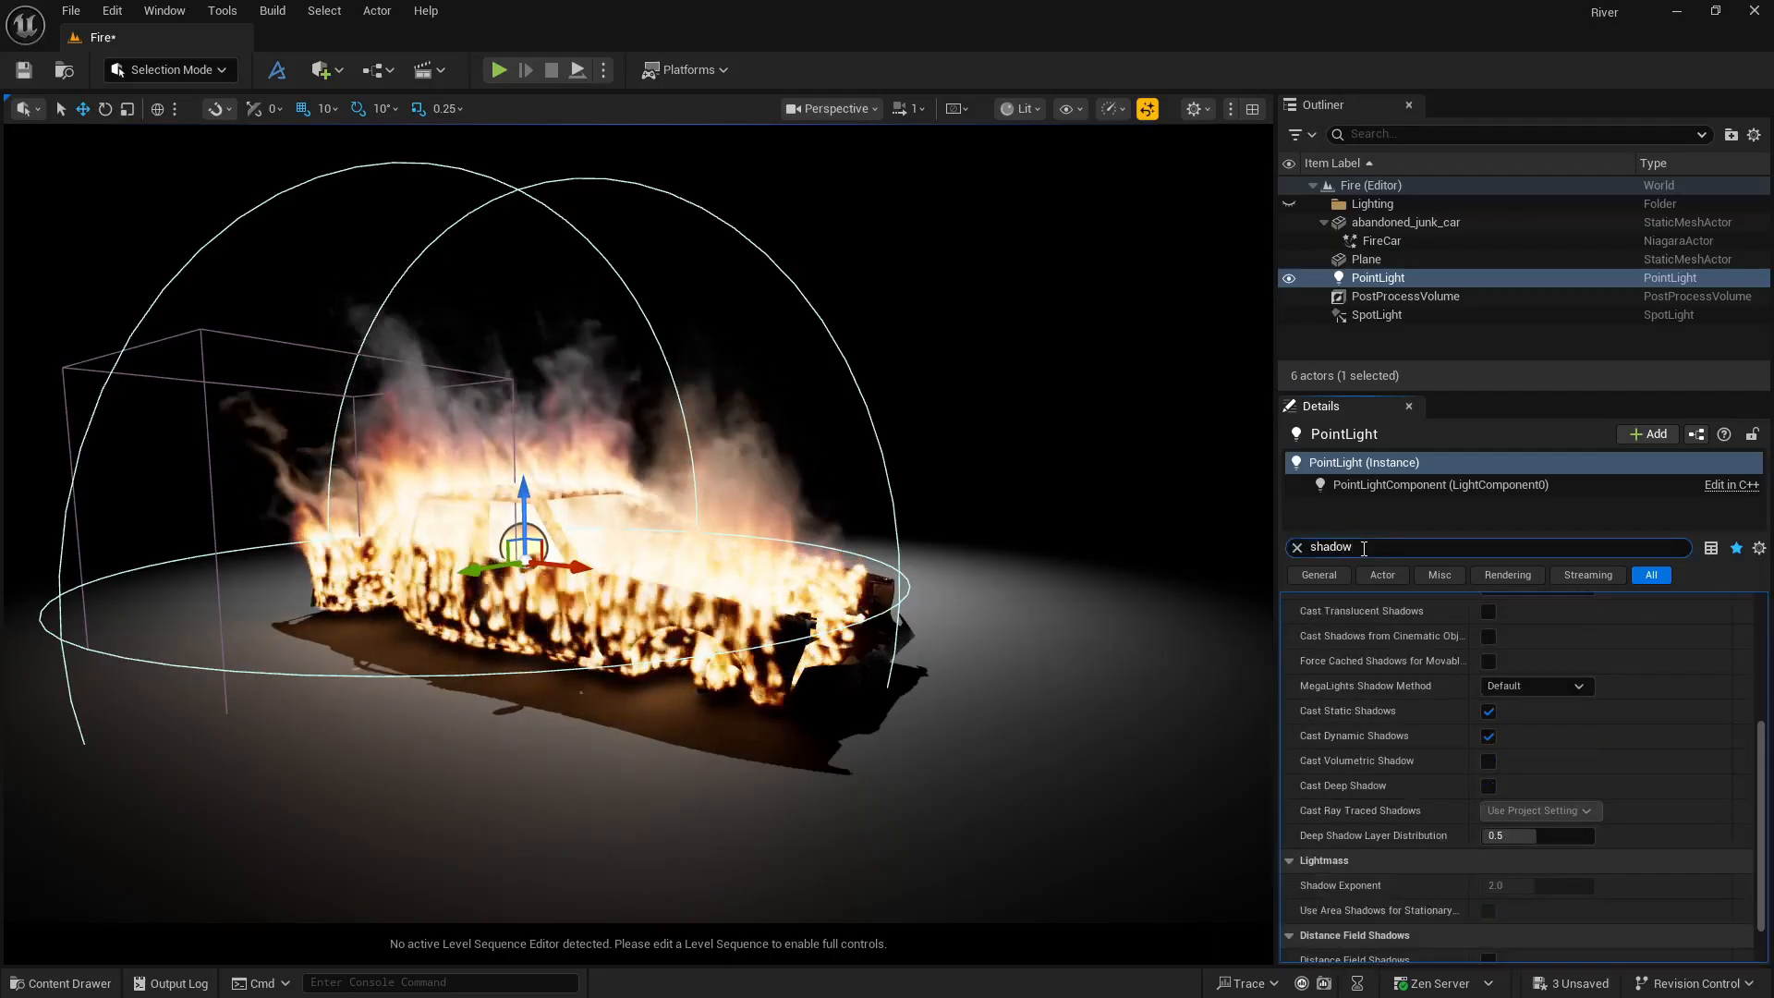
pyautogui.scroll(-1, 1447, 850)
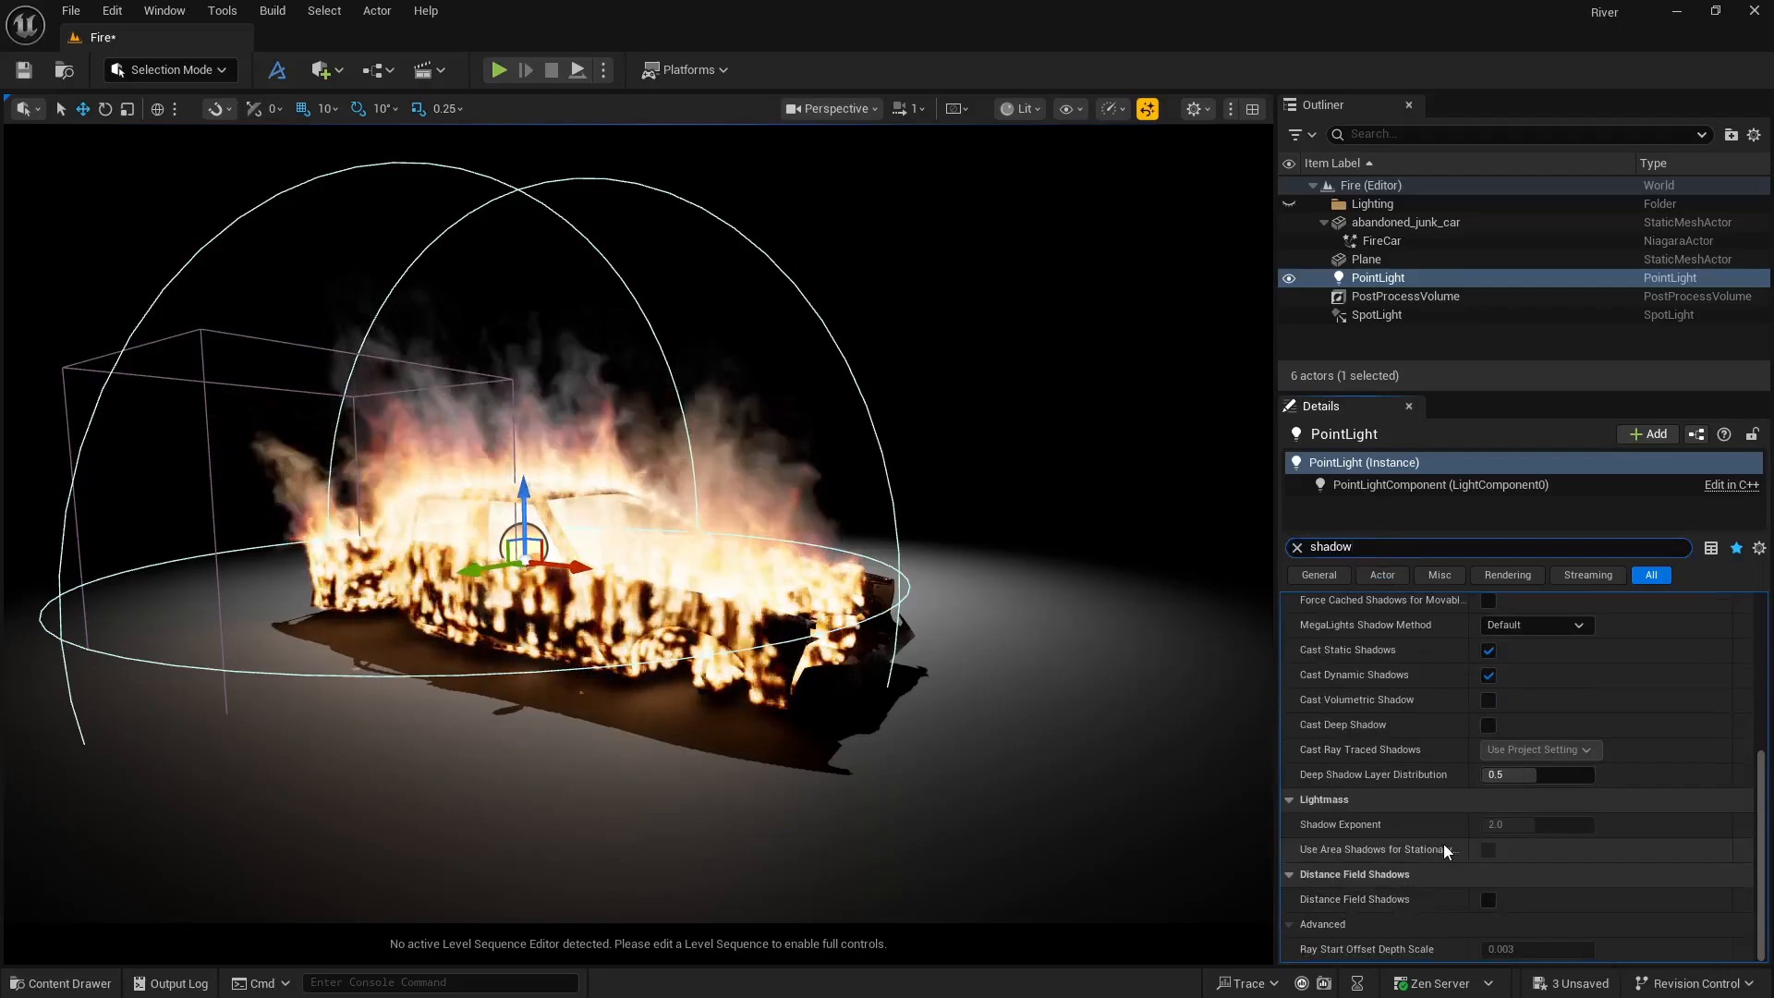
pyautogui.click(1488, 700)
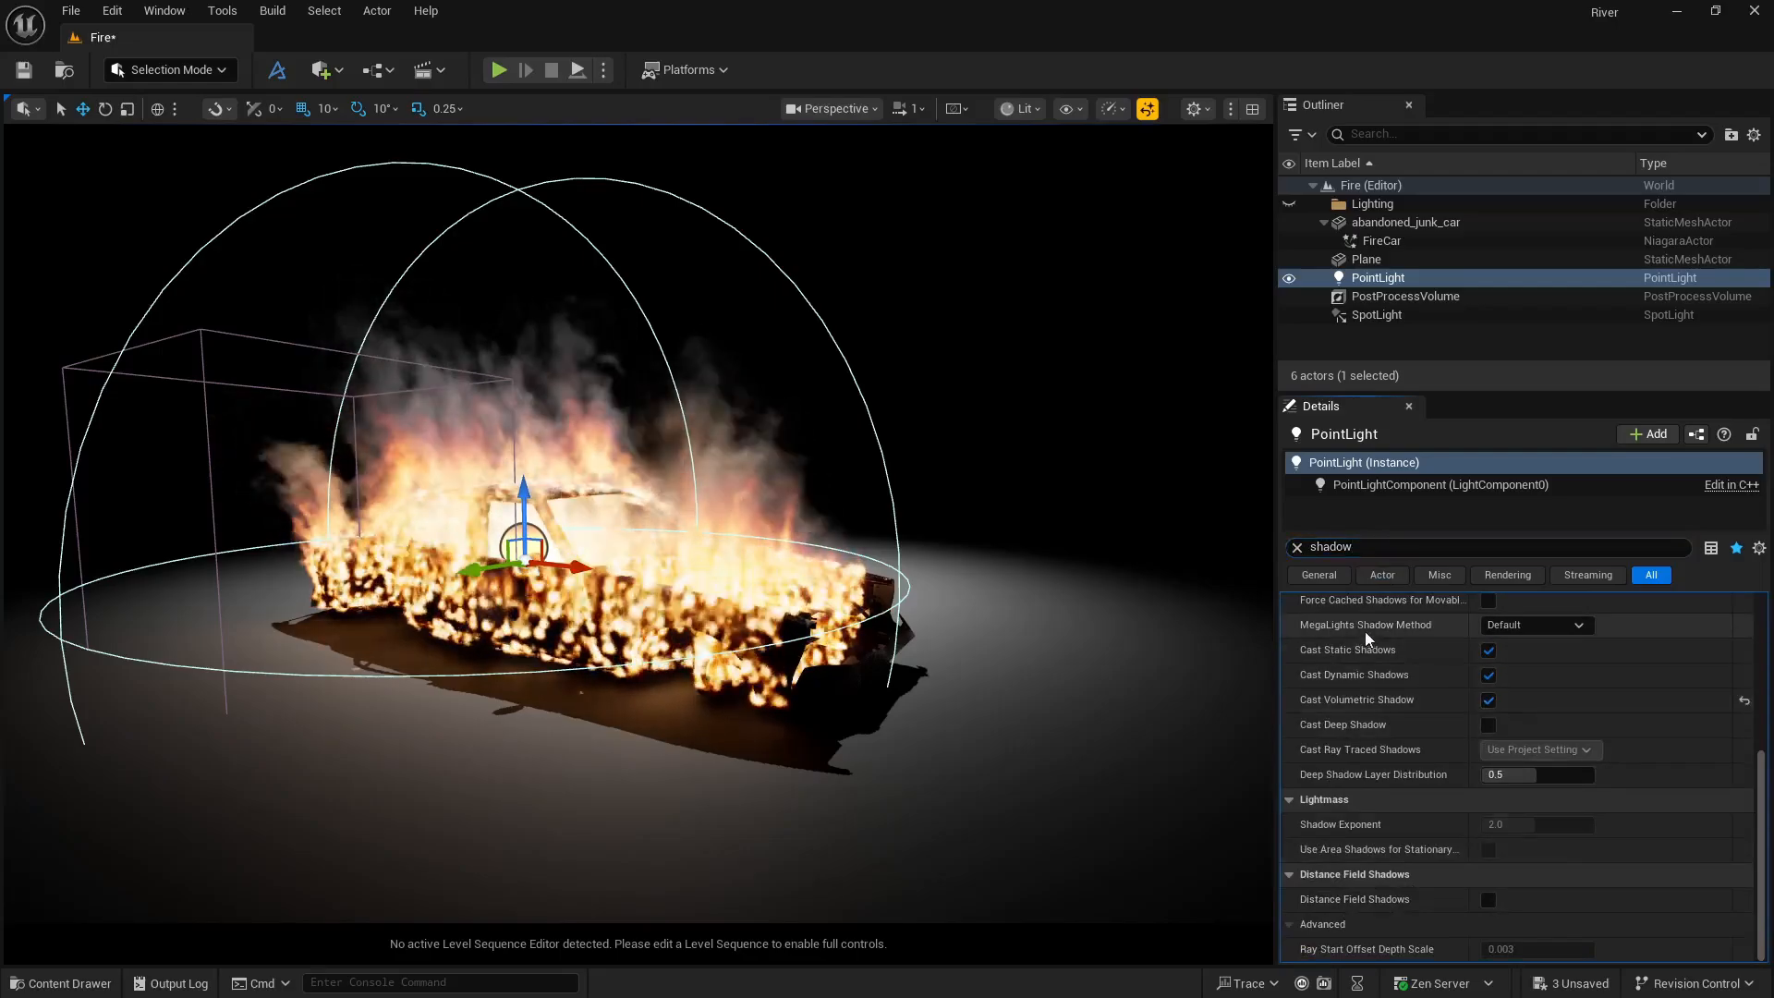
pyautogui.click(1297, 547)
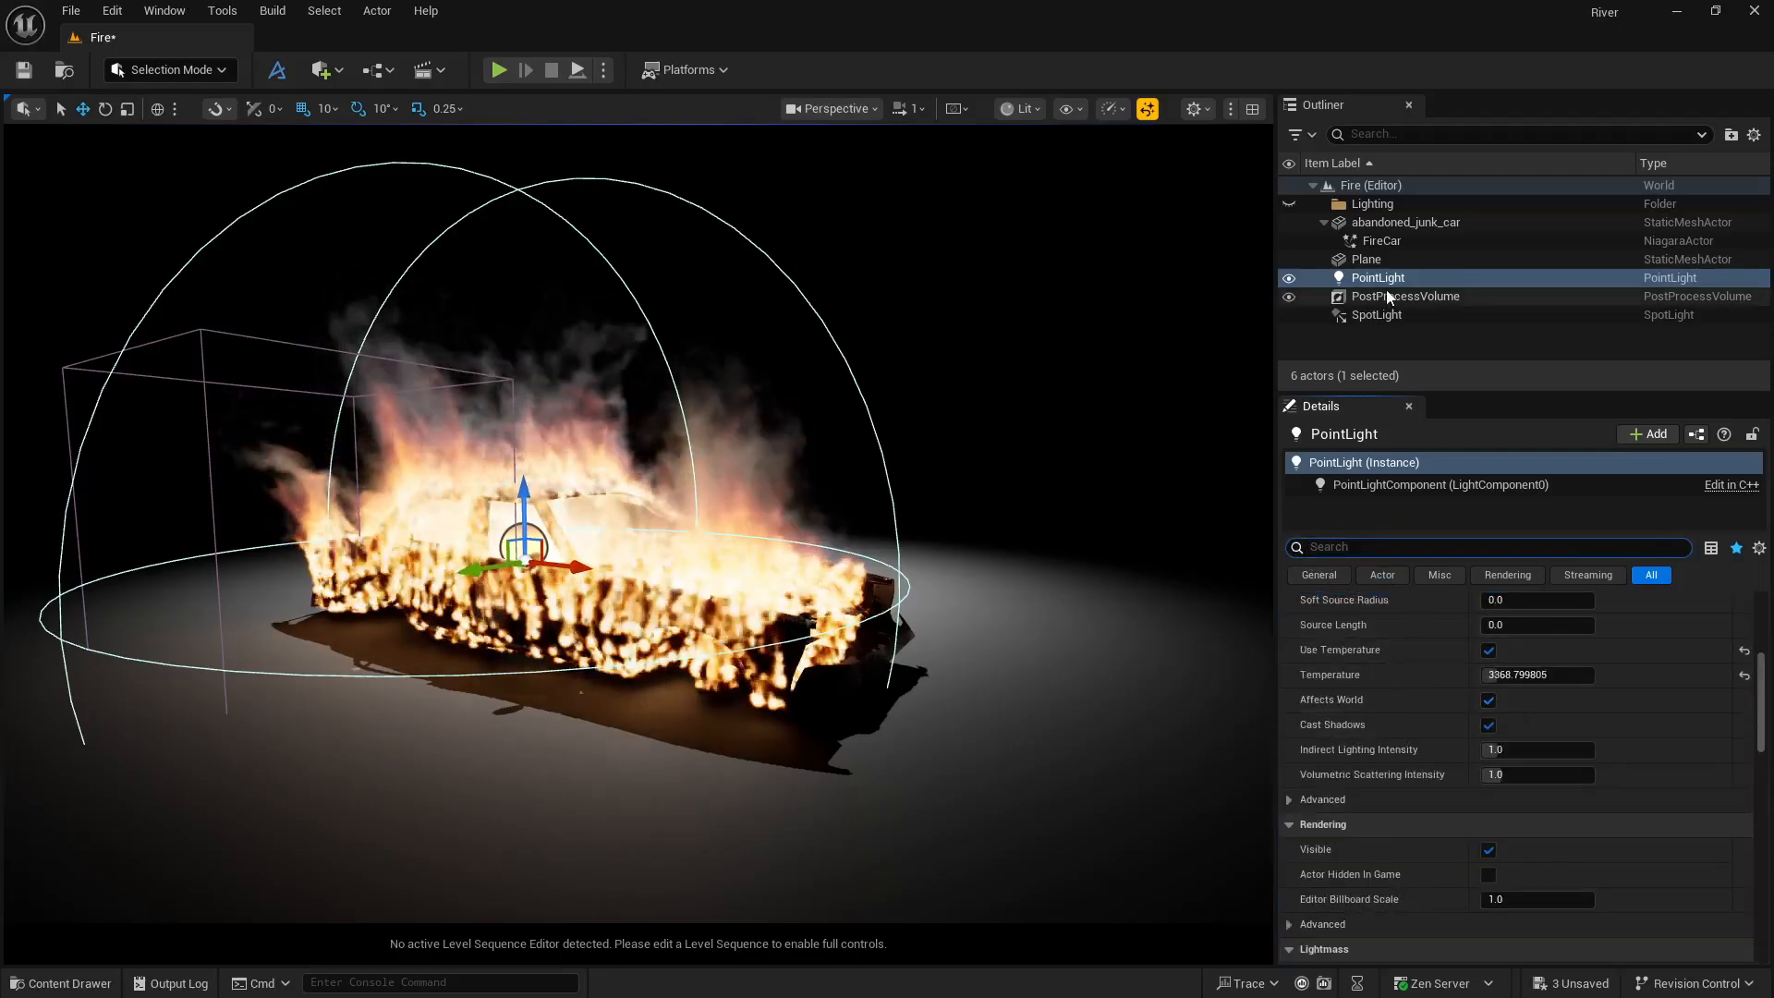
# Set the SpotLight's intensity to 400 cd.
pyautogui.click(1377, 315)
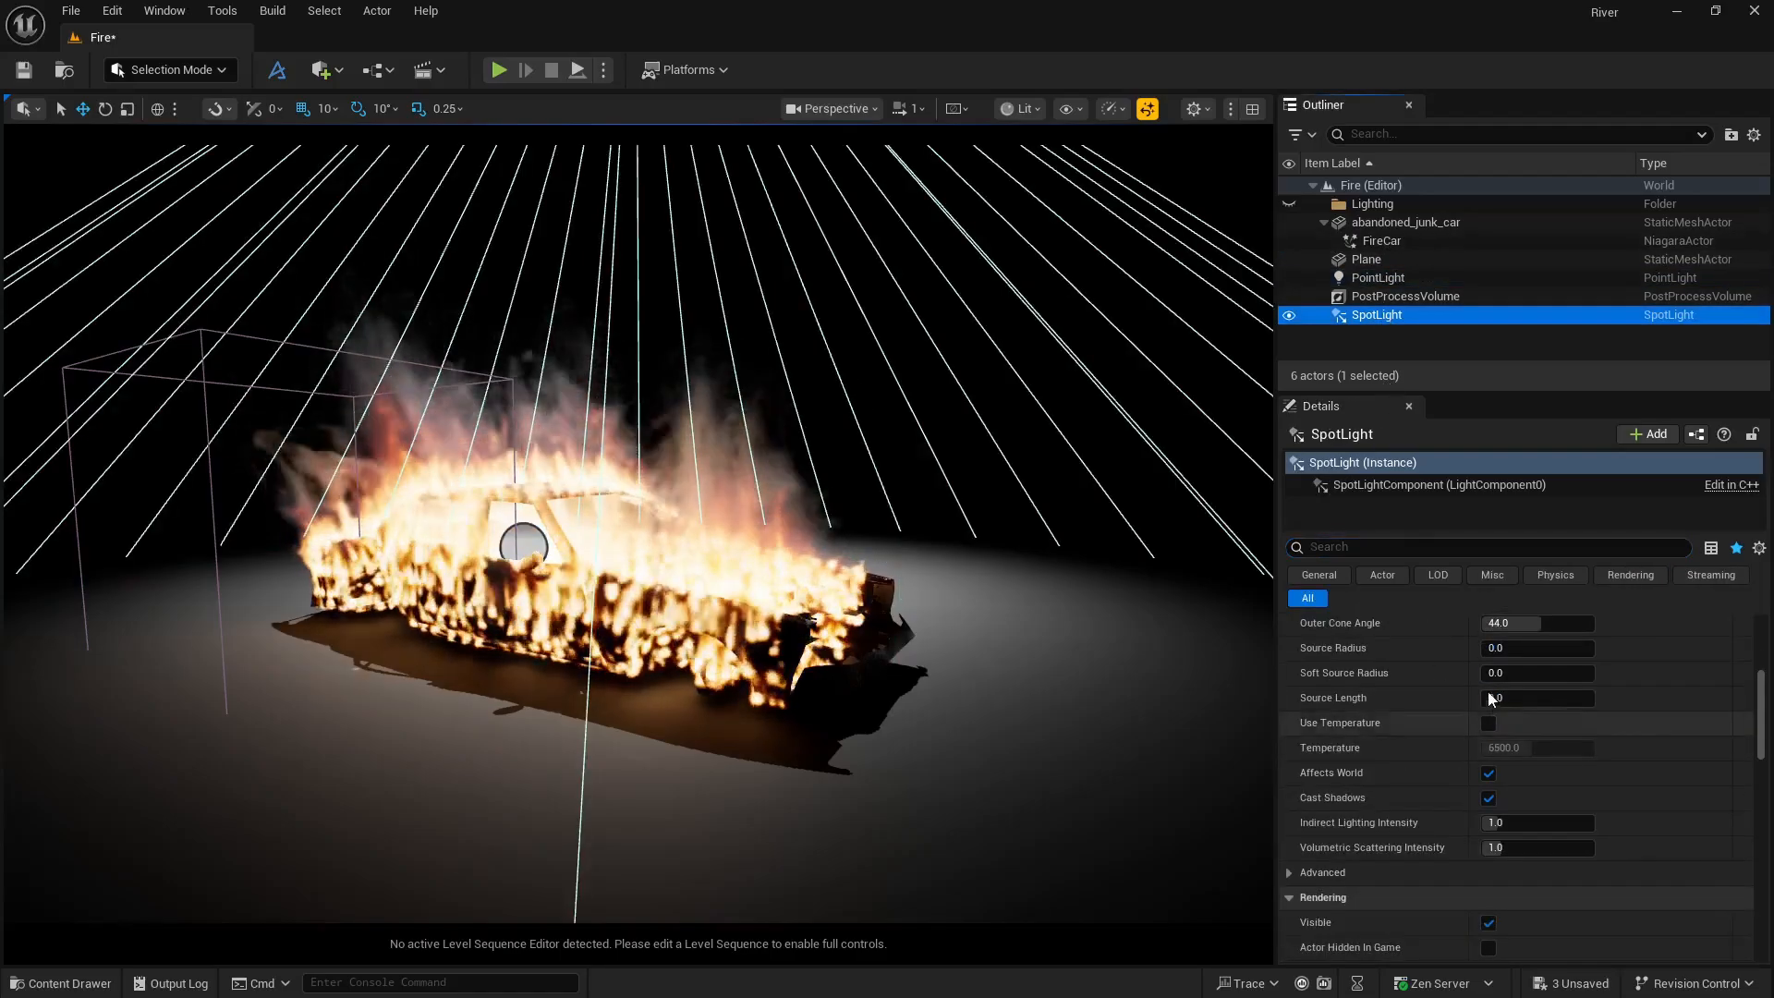
pyautogui.scroll(3, 1479, 693)
pyautogui.scroll(2, 1473, 691)
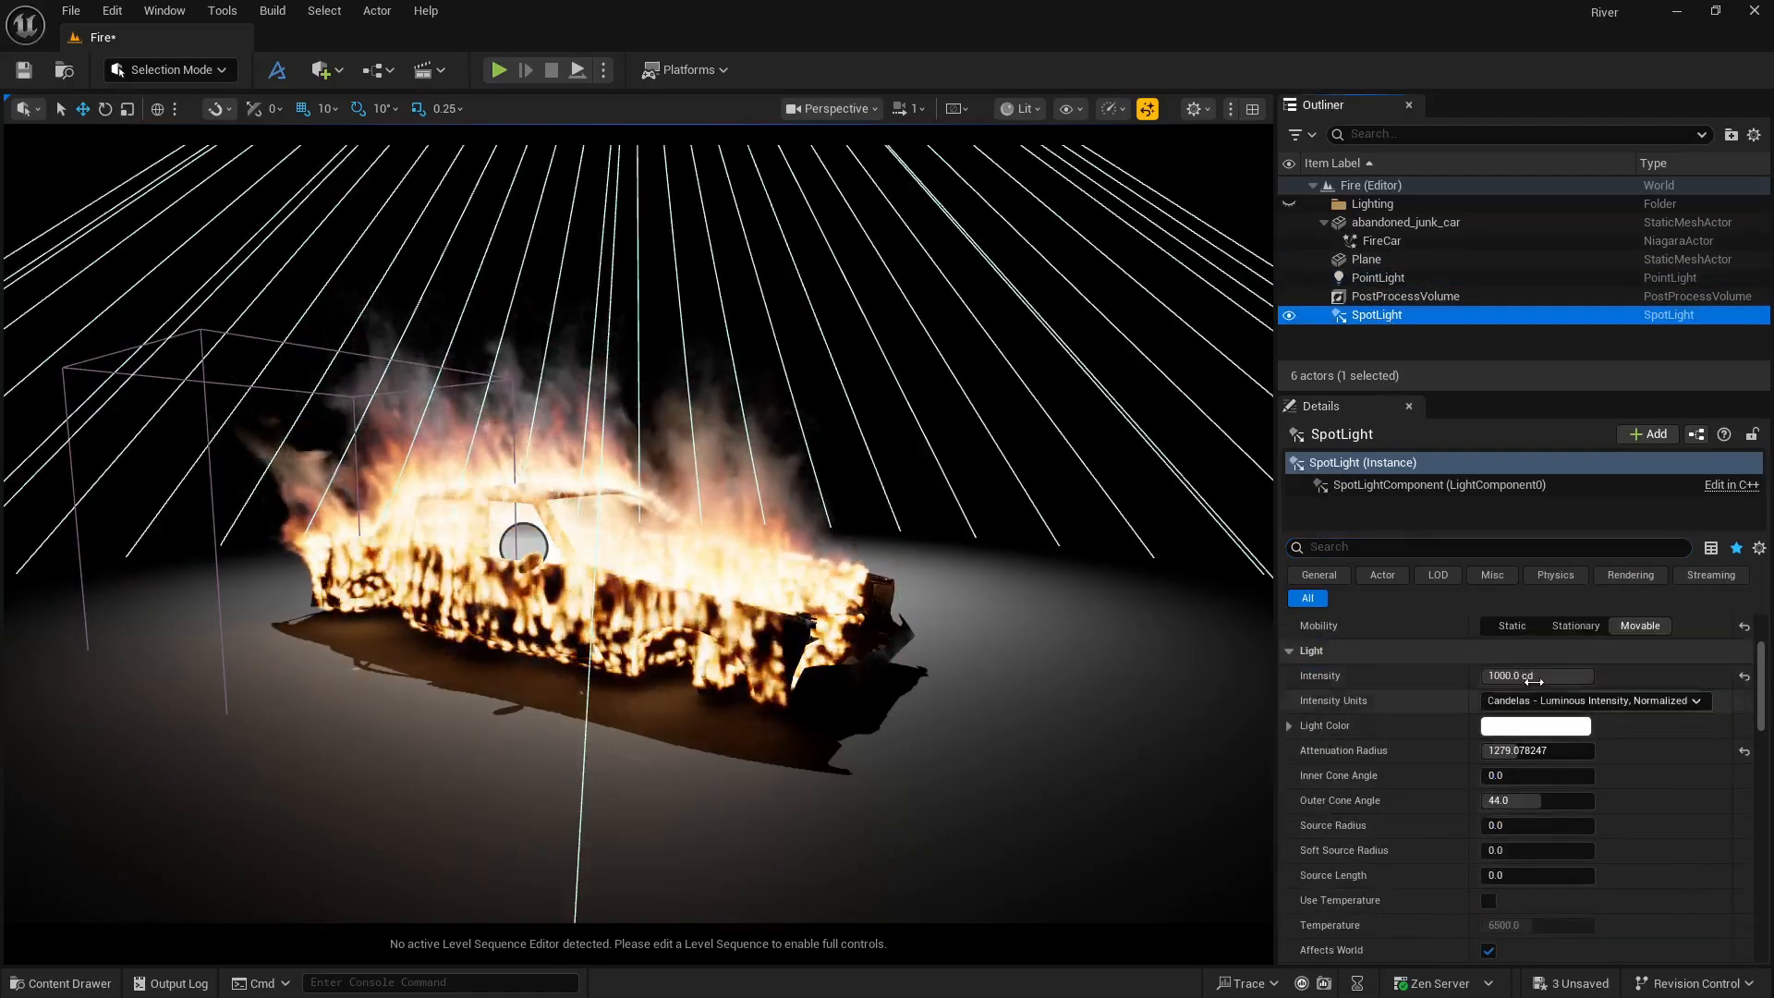
pyautogui.write('400')
pyautogui.press('Return')
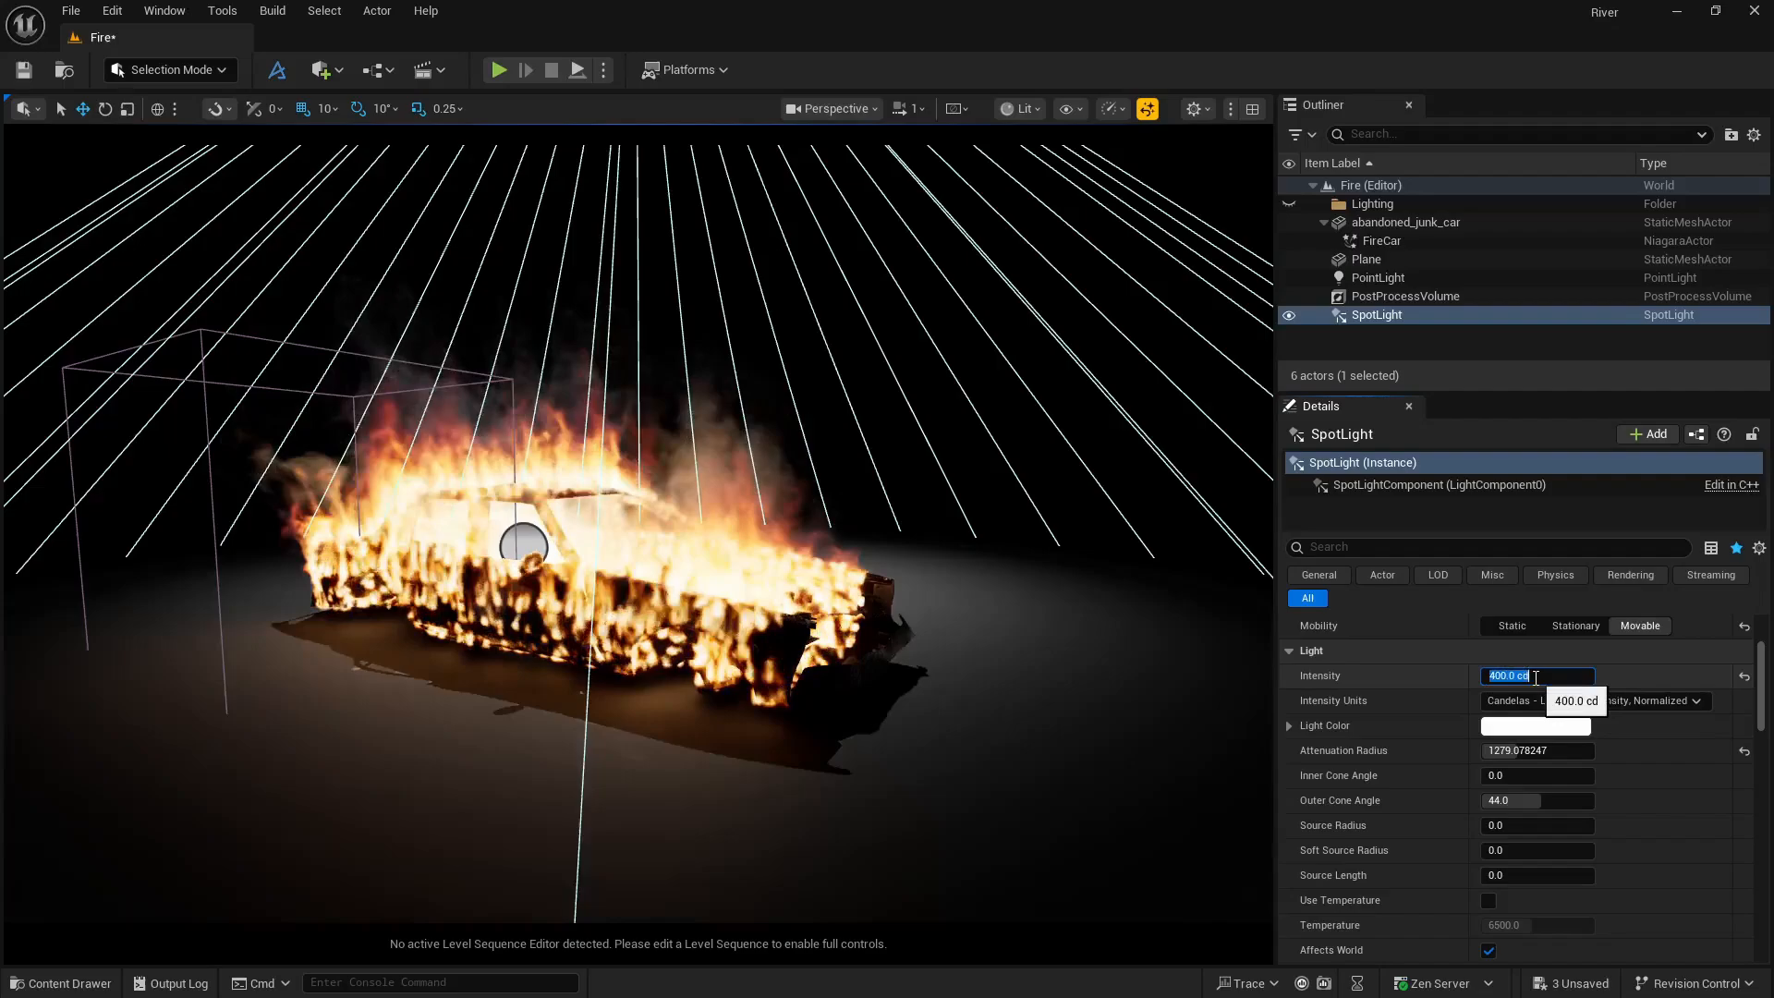
# Enable Use Temperature on the SpotLight with a temperature of about 3781, and check the burning car with the editor overlays hidden.
pyautogui.scroll(-5, 1352, 785)
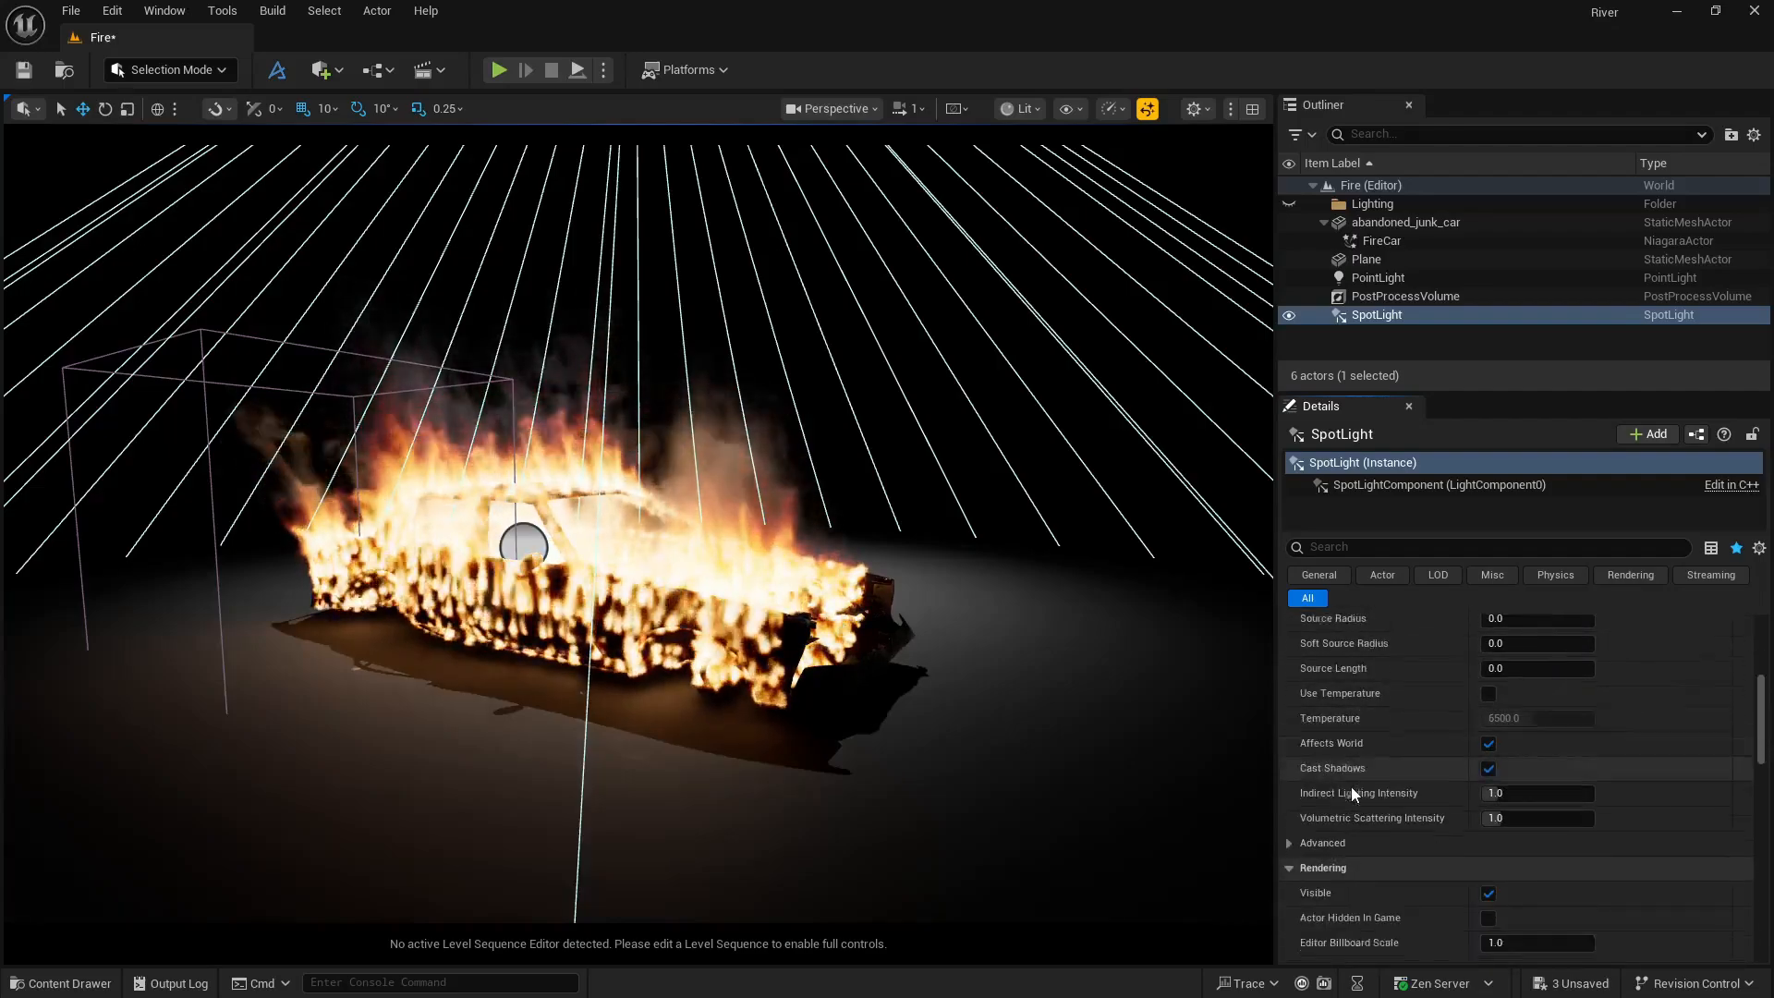
pyautogui.click(1488, 752)
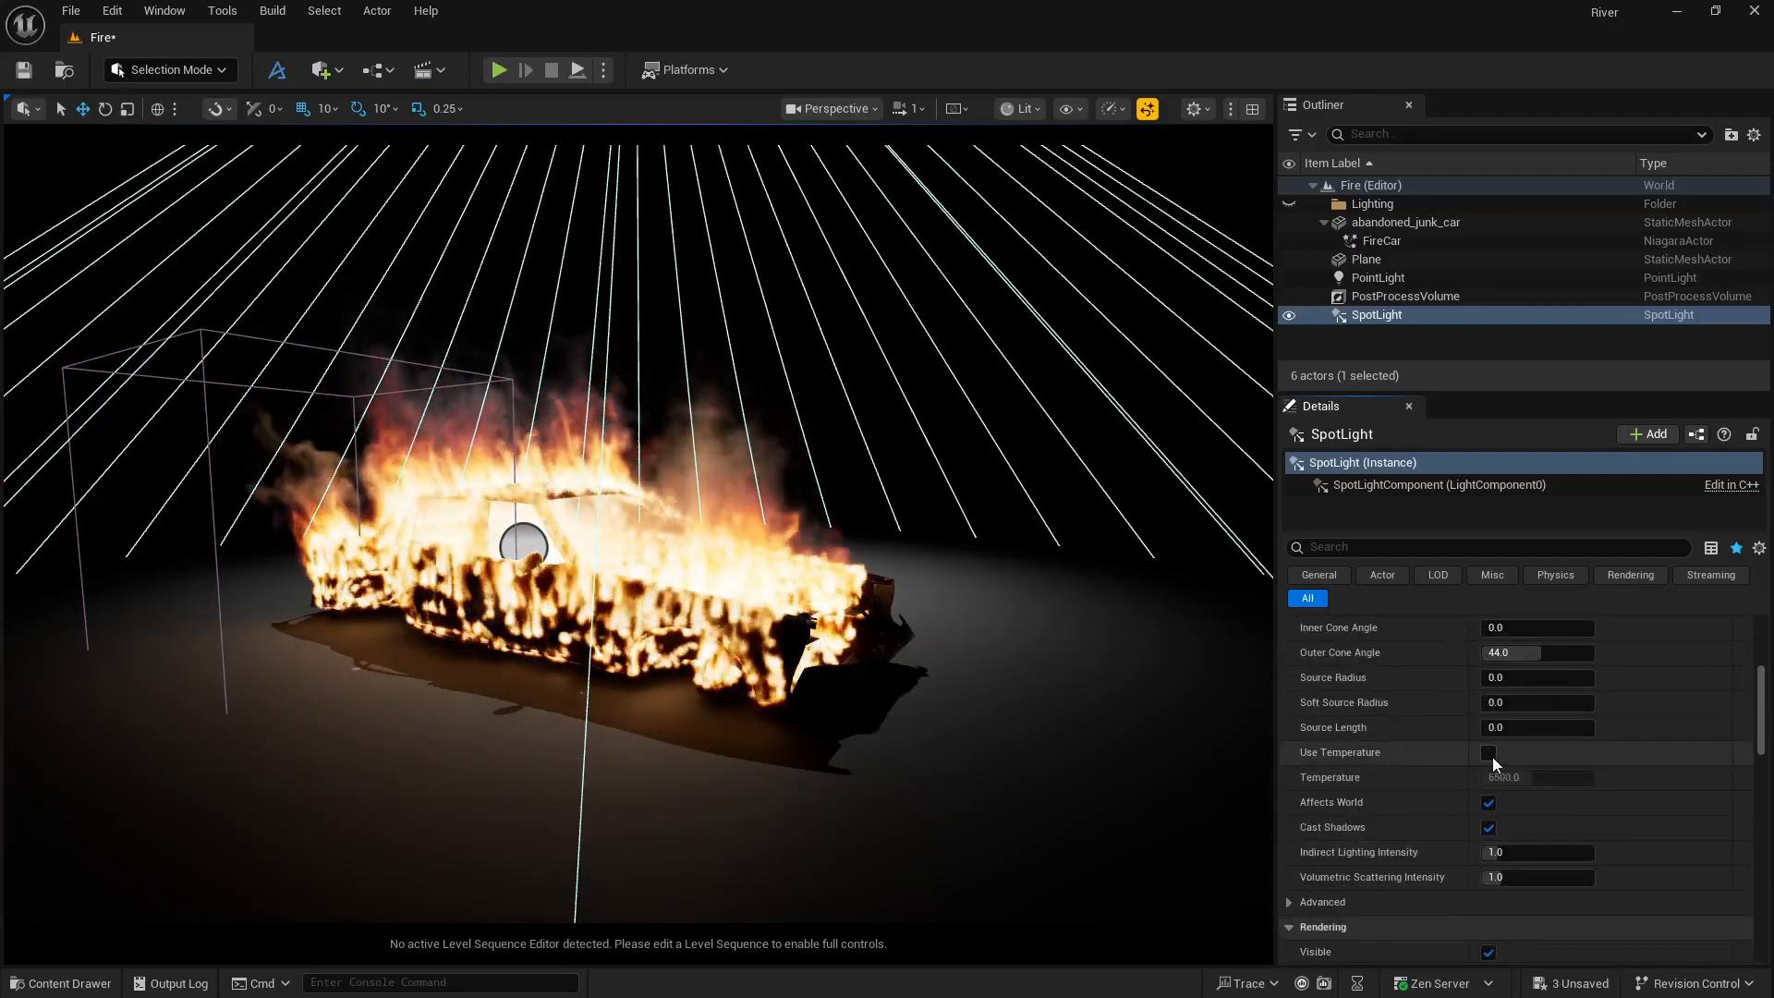
pyautogui.moveTo(1497, 777); pyautogui.dragTo(1423, 777)
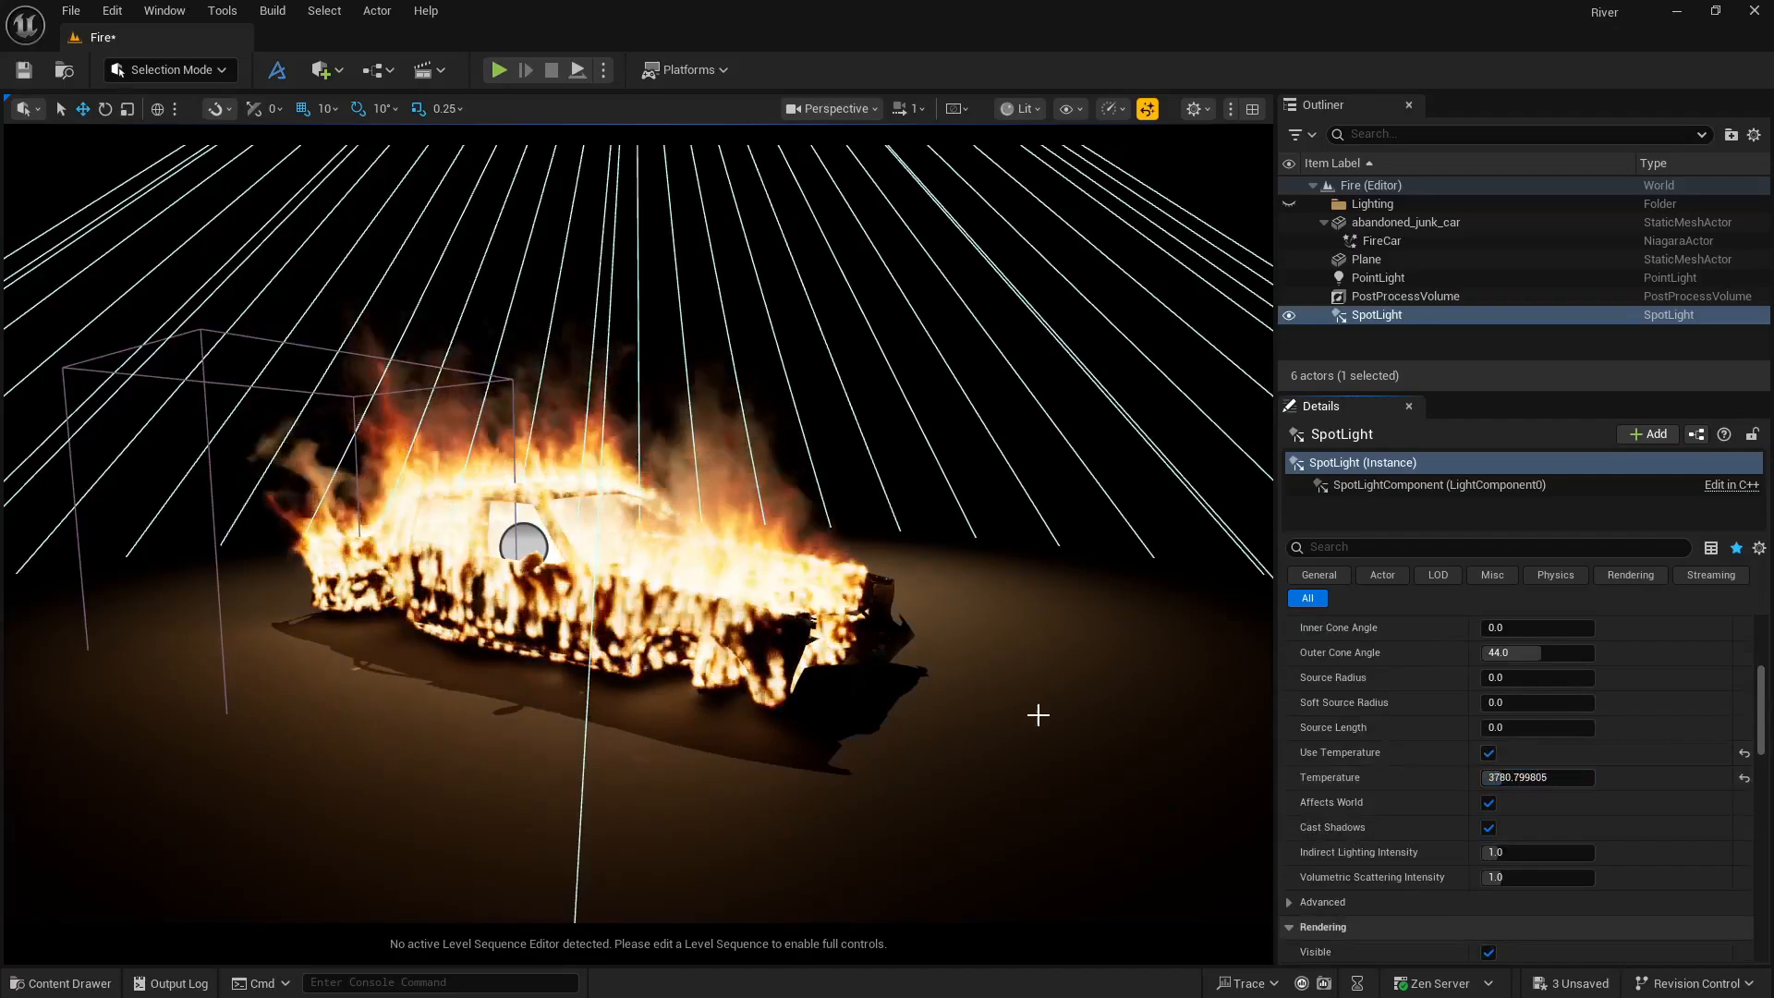
pyautogui.click(1038, 535)
pyautogui.press('g')
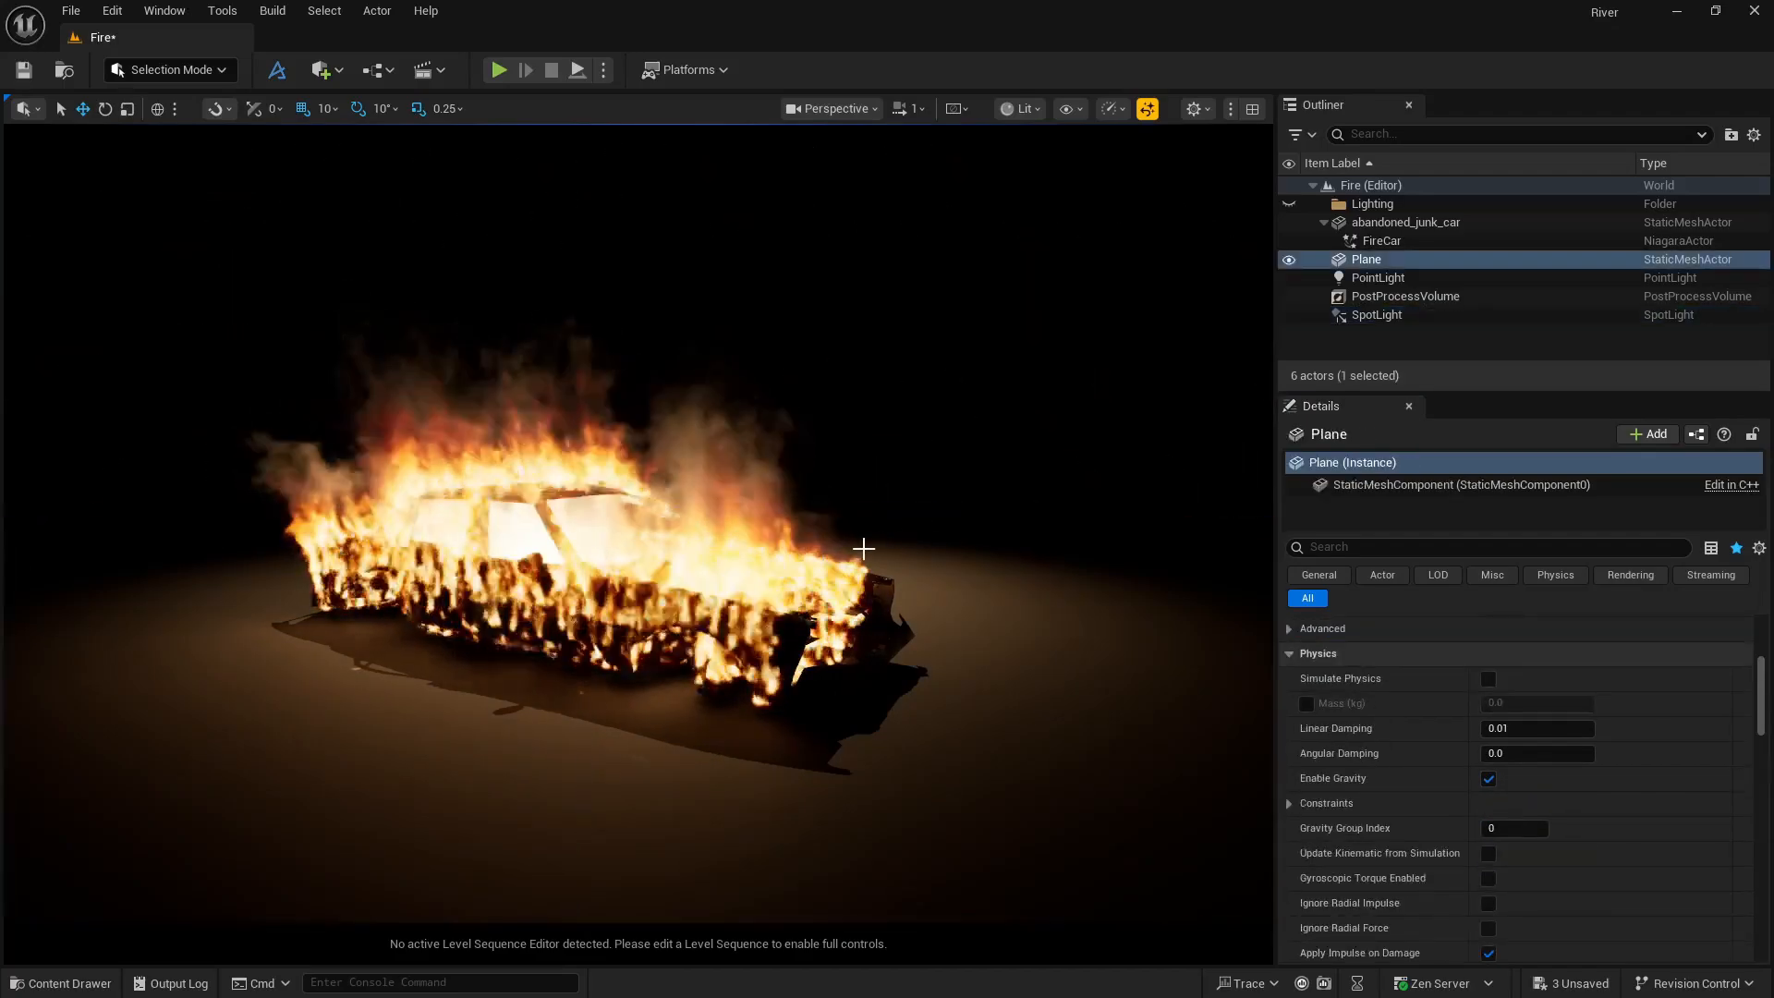
pyautogui.moveTo(864, 546)
pyautogui.mouseDown(button='right')
pyautogui.moveTo(786, 527)
pyautogui.moveTo(786, 416)
pyautogui.moveTo(712, 536)
pyautogui.mouseUp(button='right')
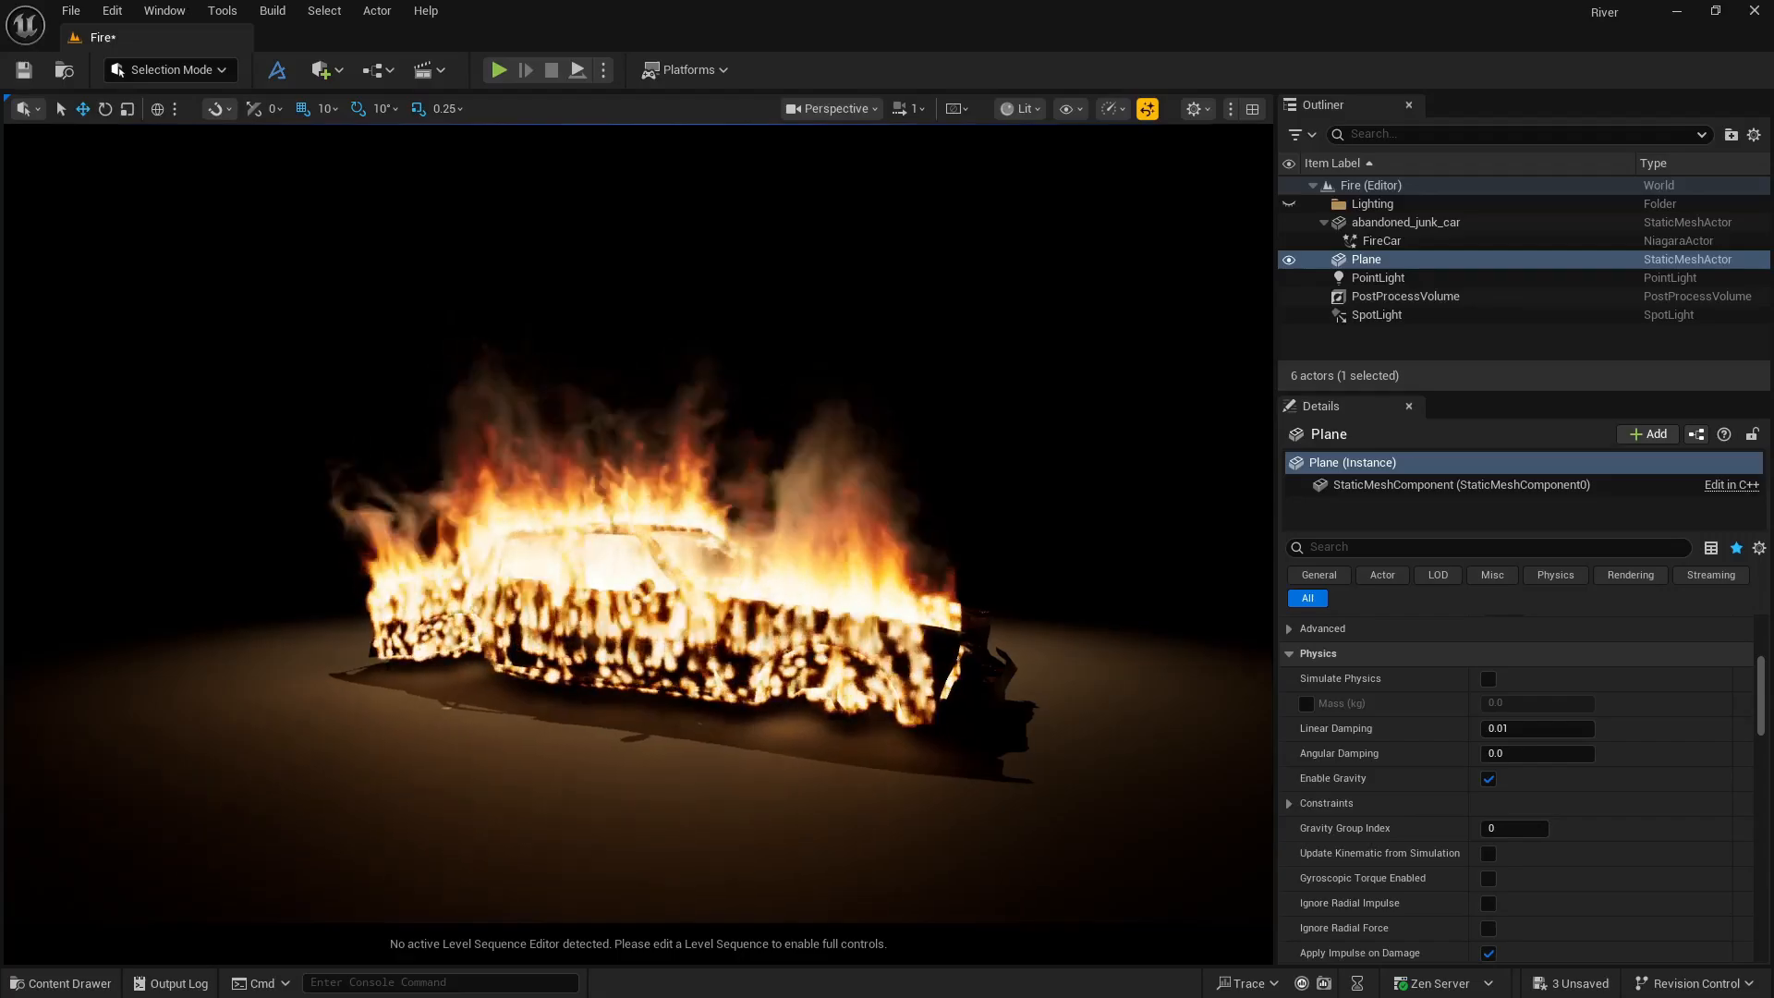